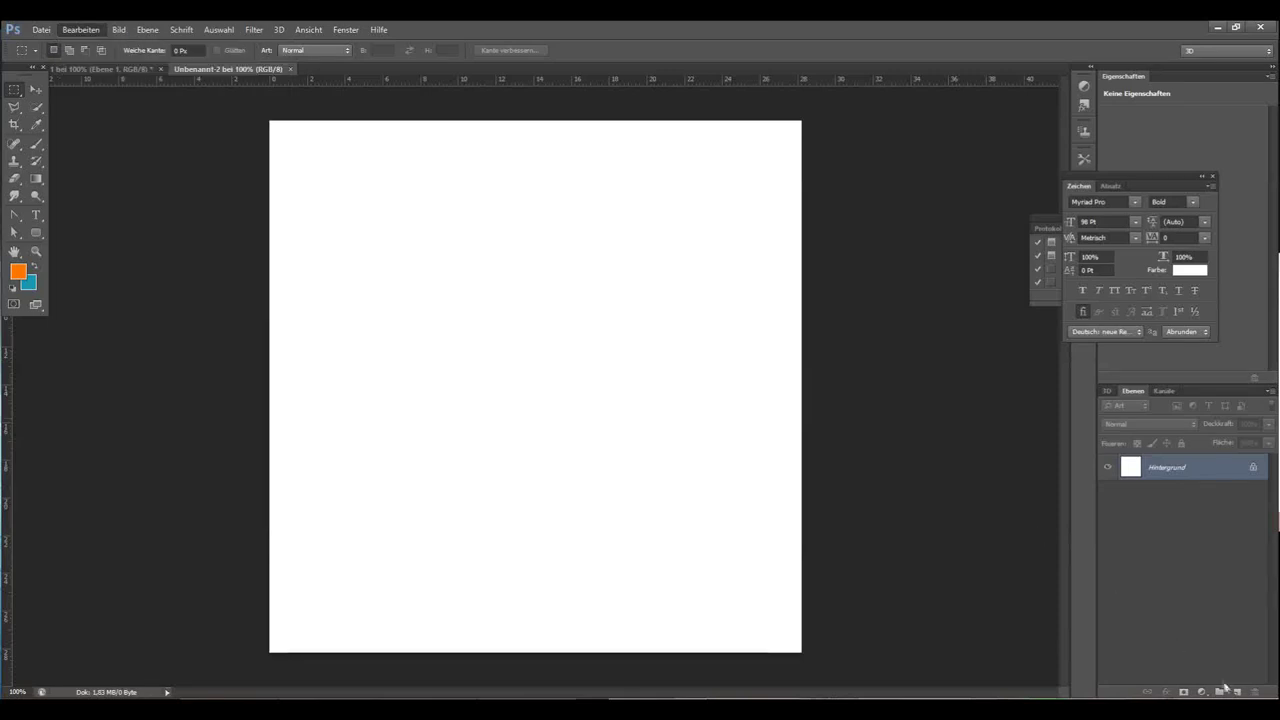
Fill a new layer across the whole canvas with dark grey
key("ctrl+shift+alt+n")
left_click(80, 29)
left_click(90, 217)
left_click(626, 237)
left_click(600, 276)
left_click(727, 227)
On another new layer, draw a tall rounded rectangle path and convert it to a selection
key("ctrl+shift+alt+n")
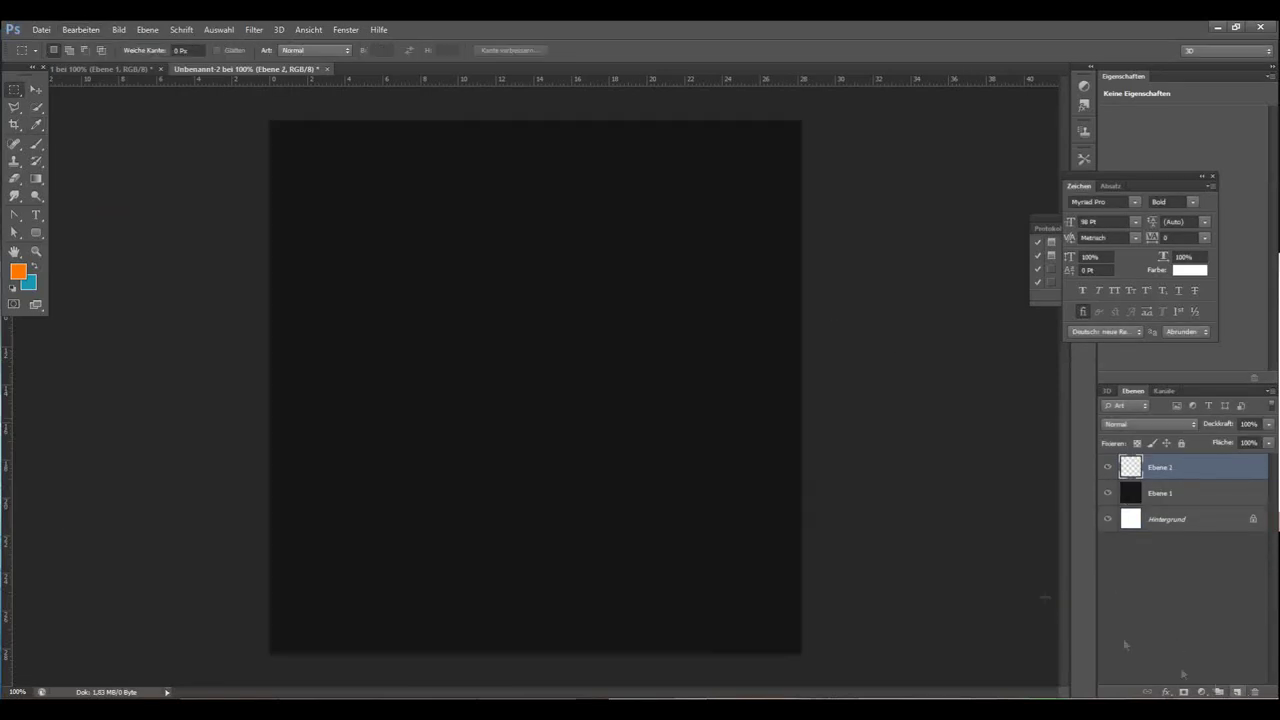
left_click(36, 232)
left_click_drag(362, 188, 686, 616)
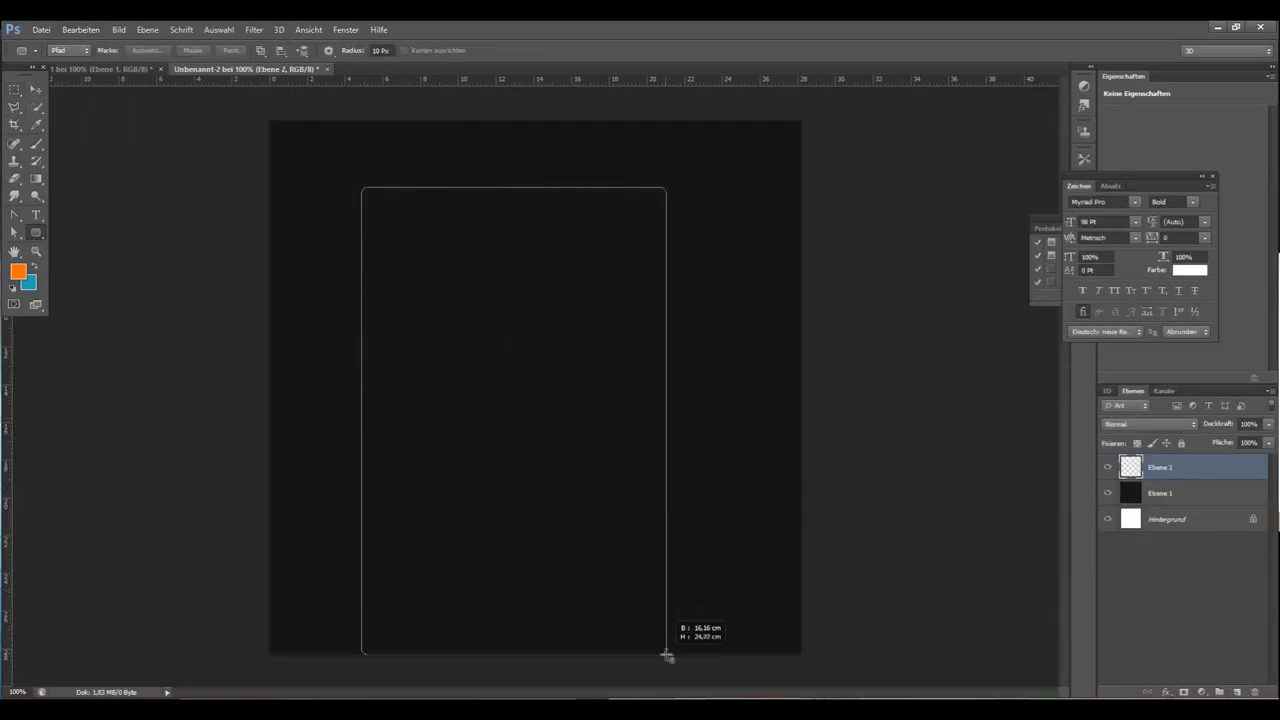
right_click(718, 250)
left_click(760, 318)
left_click(720, 231)
Centre the rounded selection on the canvas, fill it black and deselect
left_click_drag(424, 341, 433, 290)
left_click(80, 29)
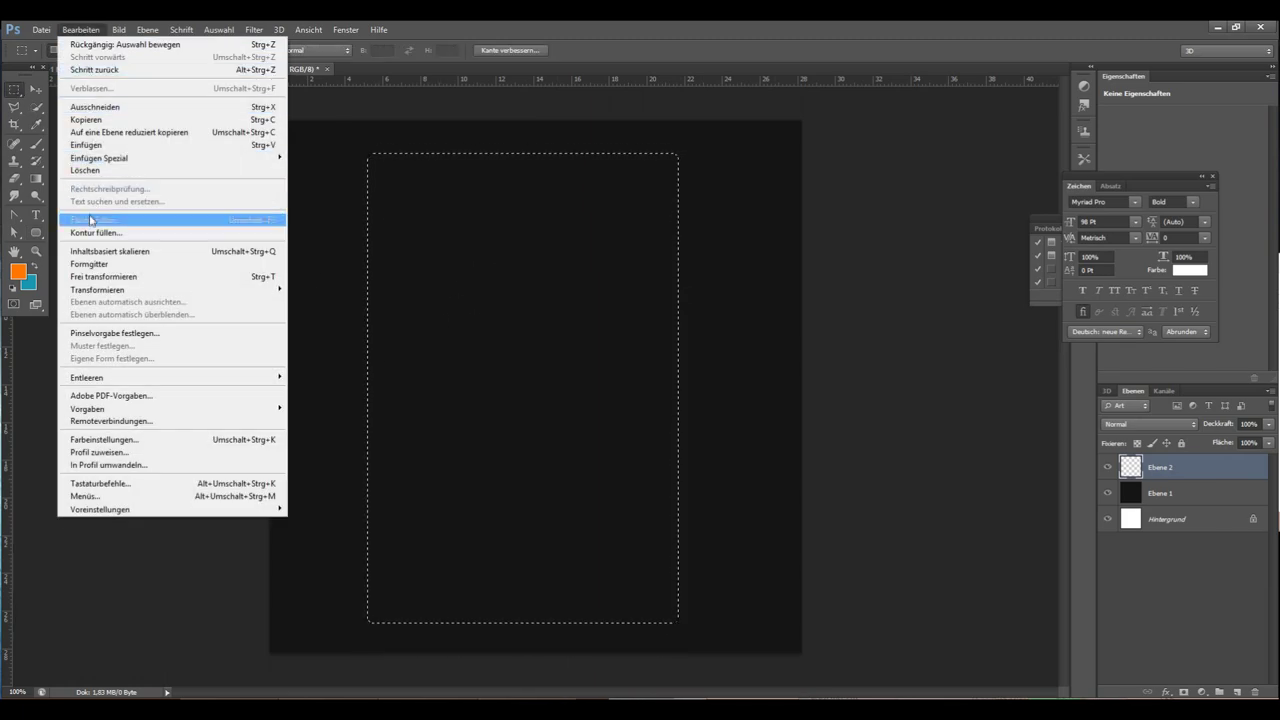
left_click(90, 215)
key("Return")
key("Return")
key("ctrl+d")
key("v")
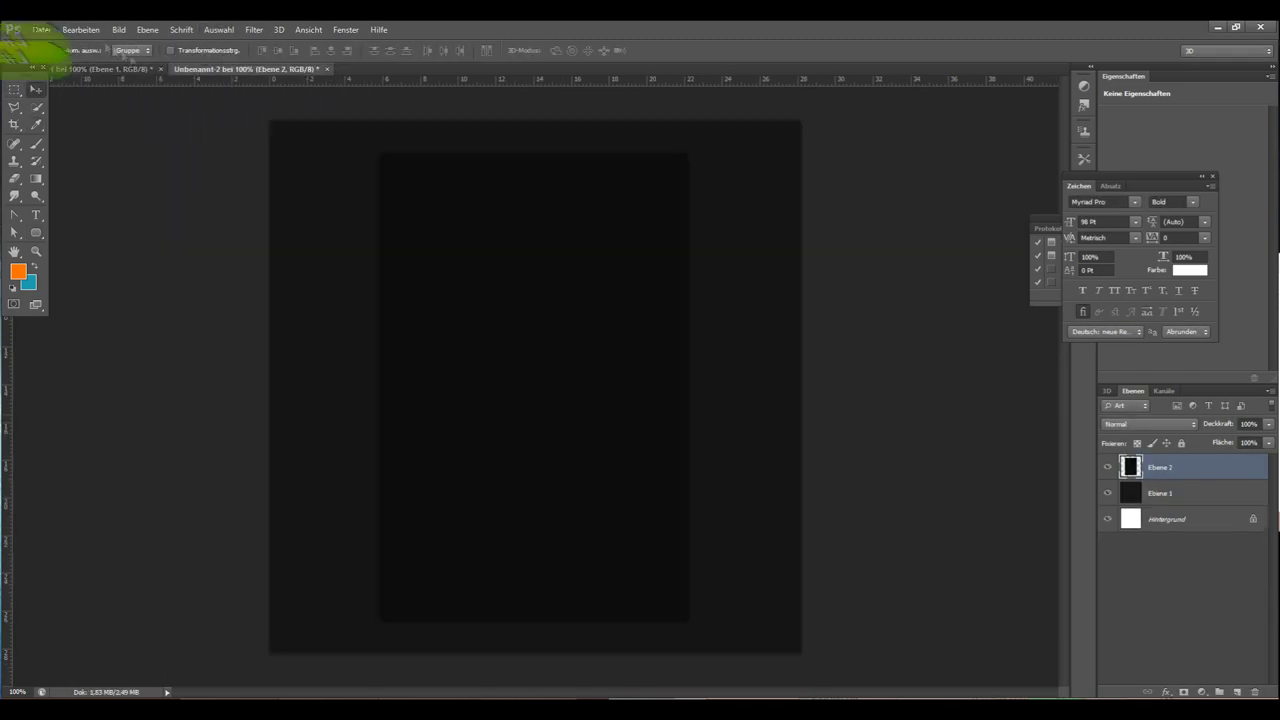
right_click(1130, 466)
Enable a stroke on the panel layer and set its fill type to gradient
left_click(1078, 157)
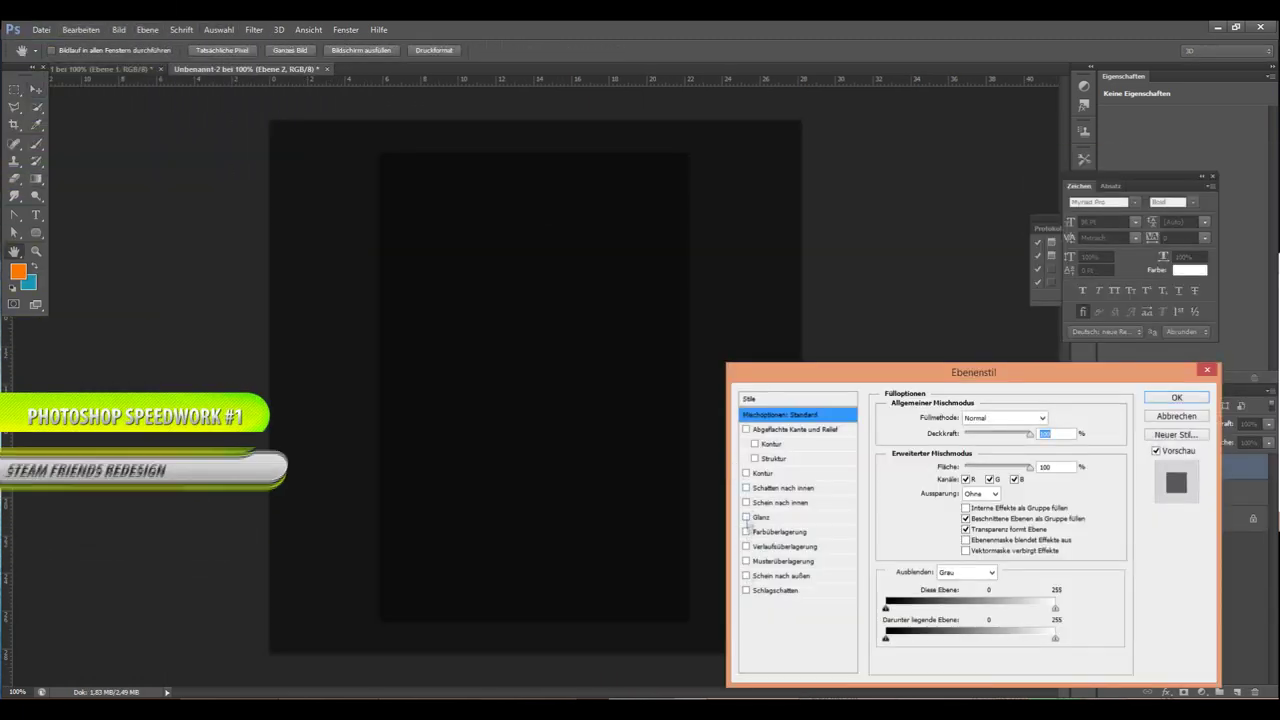
left_click(763, 472)
left_click(920, 508)
left_click(889, 397)
left_click(1010, 450)
left_click(940, 489)
left_click(940, 511)
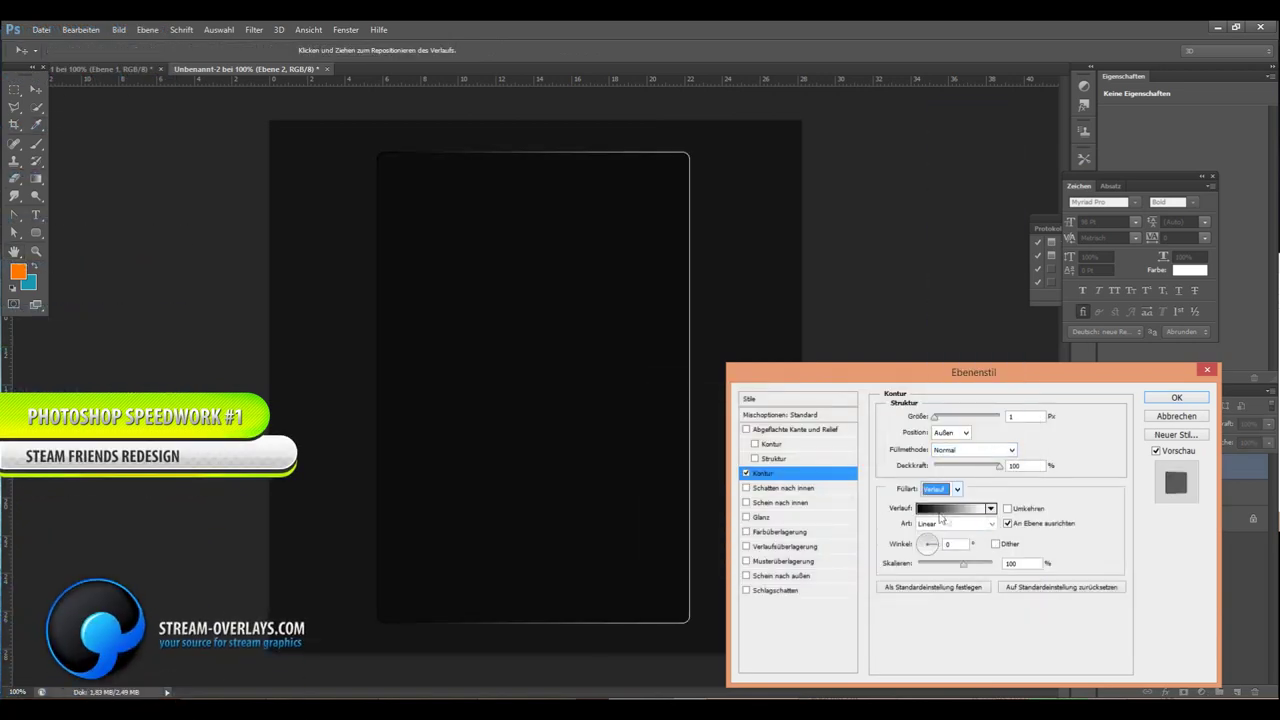
Make the stroke gradient end in cyan and angle it so the top edge brightens
left_click(990, 508)
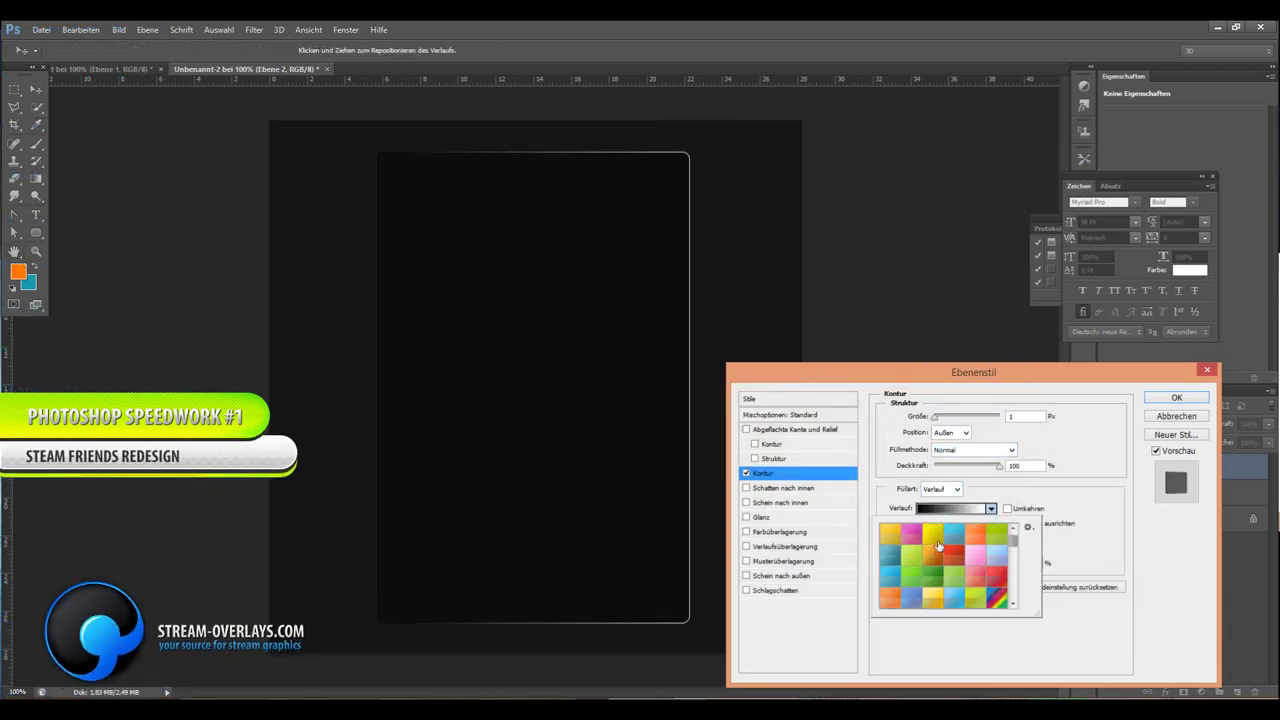
left_click(950, 508)
left_click_drag(640, 145, 895, 252)
double_click(1031, 484)
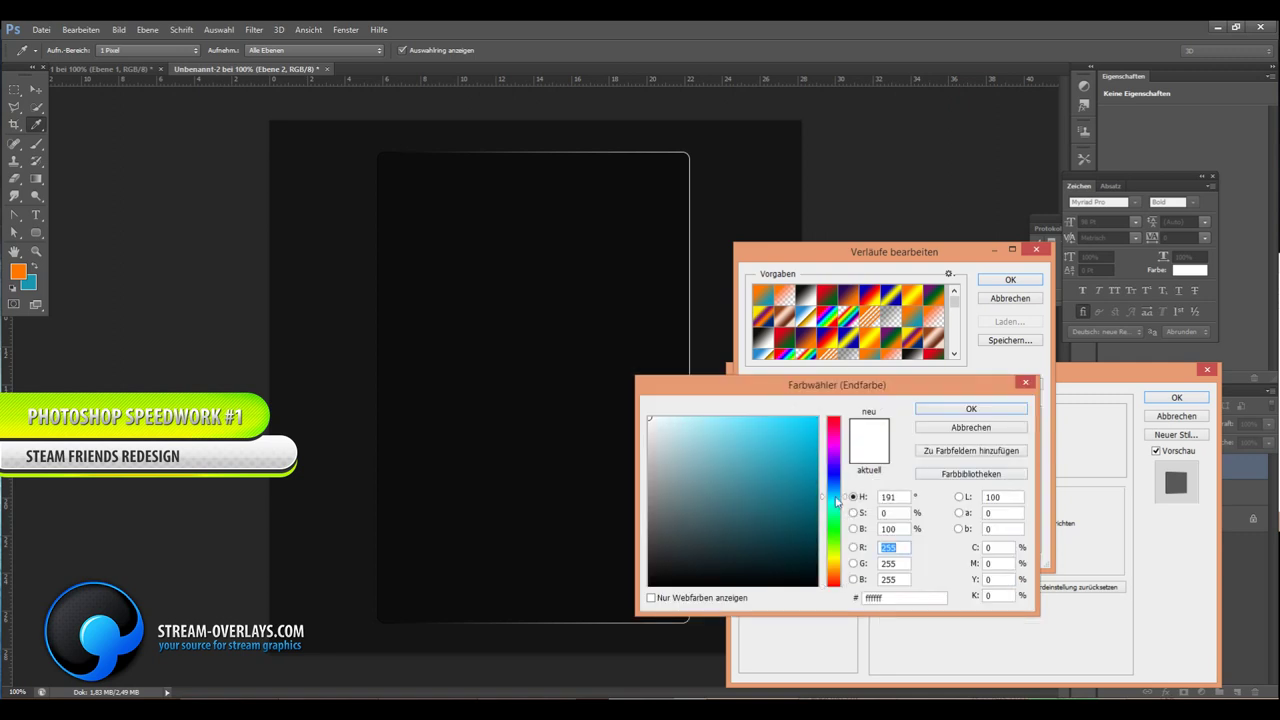
left_click(836, 501)
left_click(983, 406)
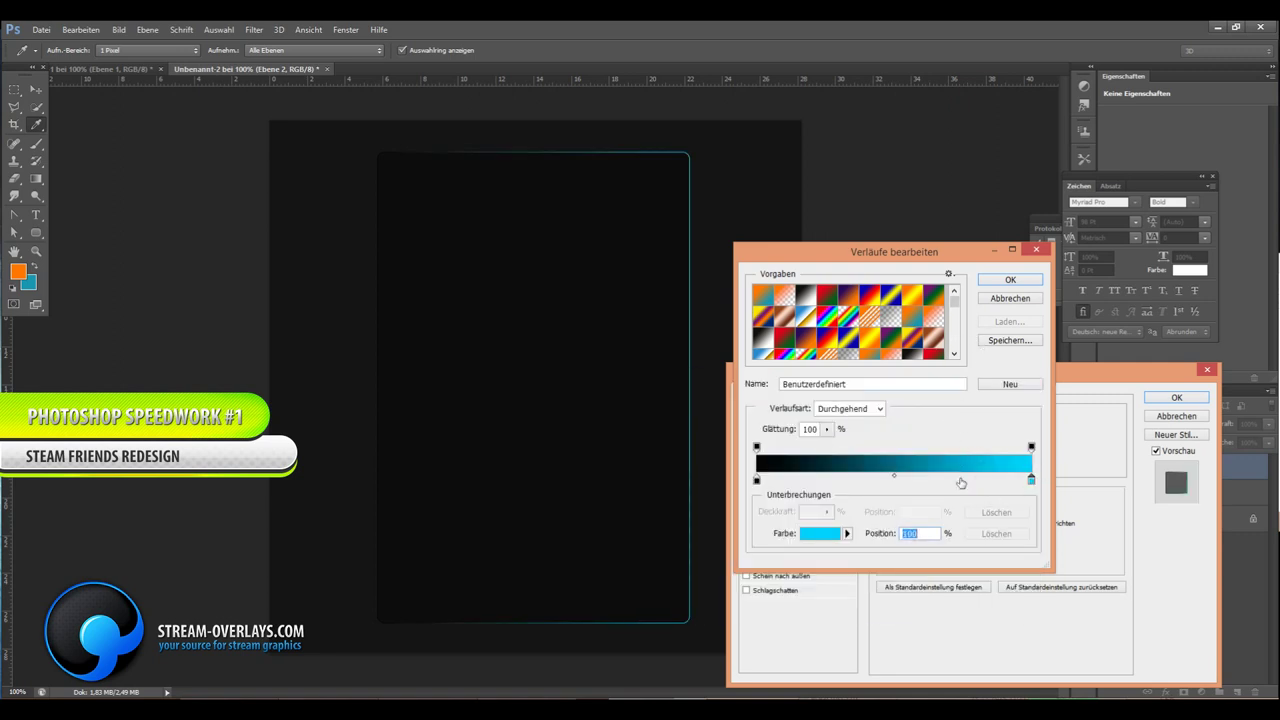
key("Return")
left_click_drag(928, 558, 942, 546)
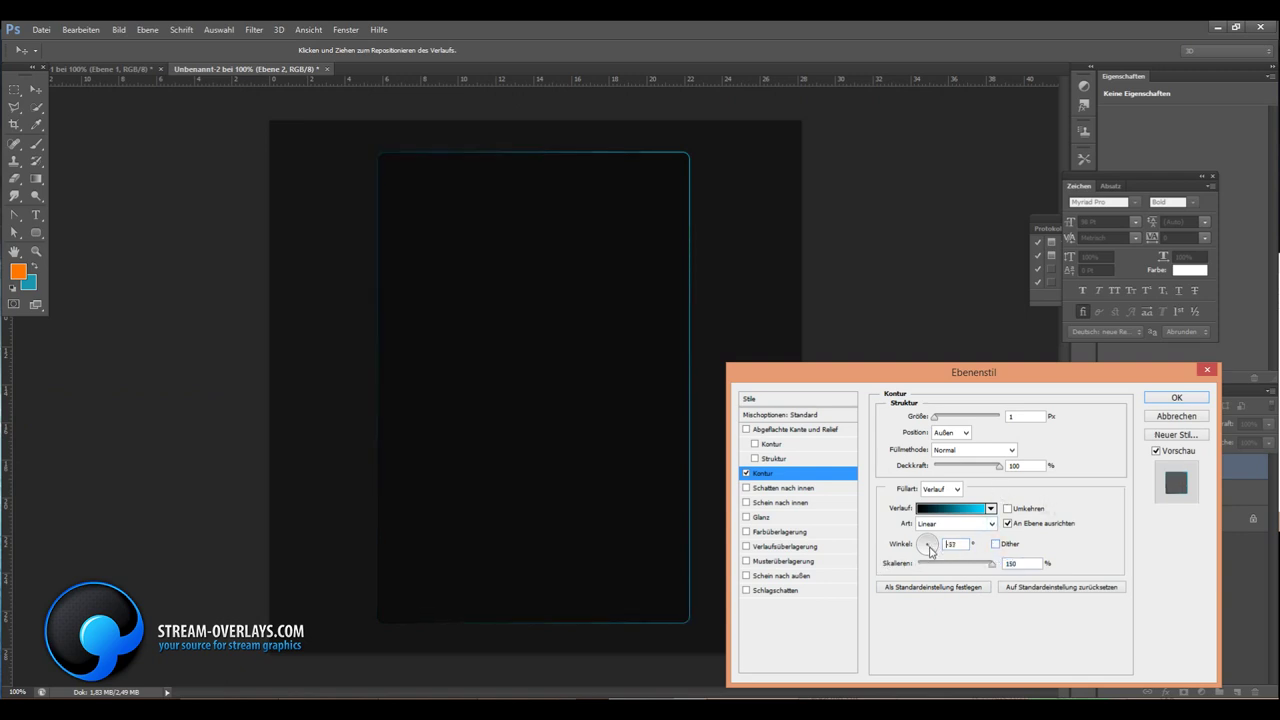
left_click_drag(929, 544, 927, 541)
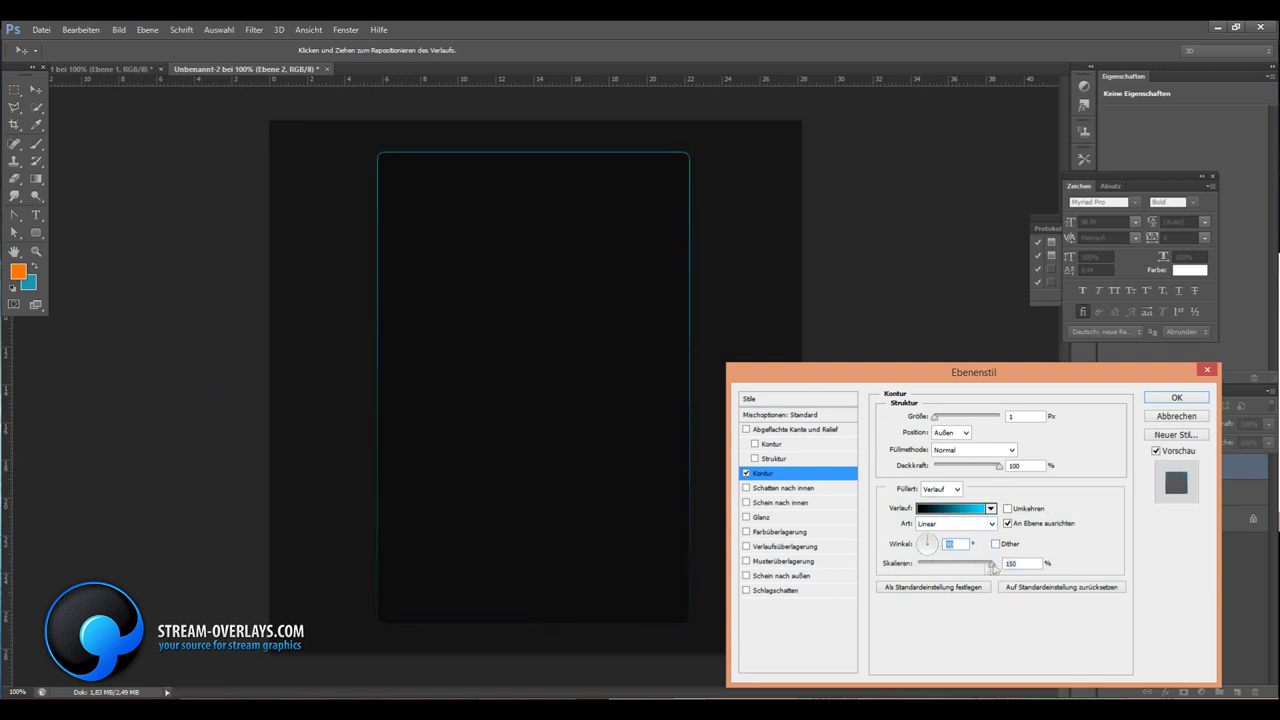
Edit the gradient: black right end, black stop at 67%, cyan stop near 75%
left_click(968, 512)
left_click(896, 480)
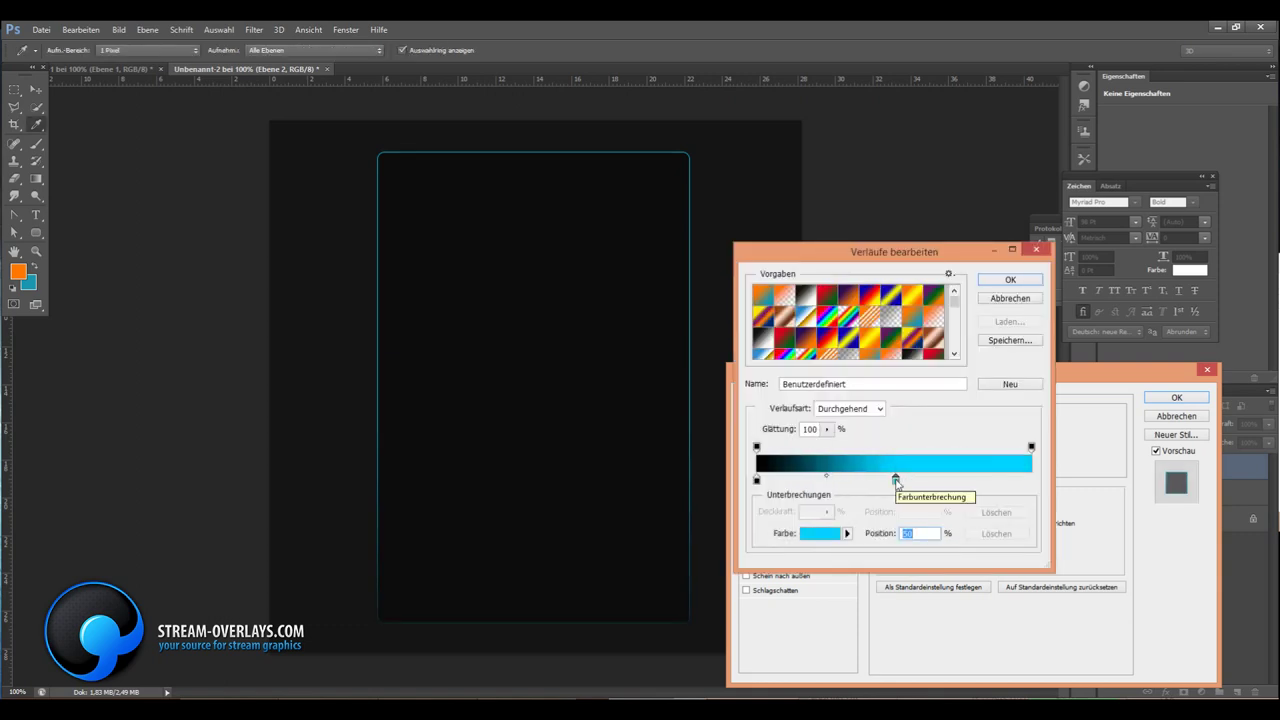
double_click(1031, 479)
left_click(700, 580)
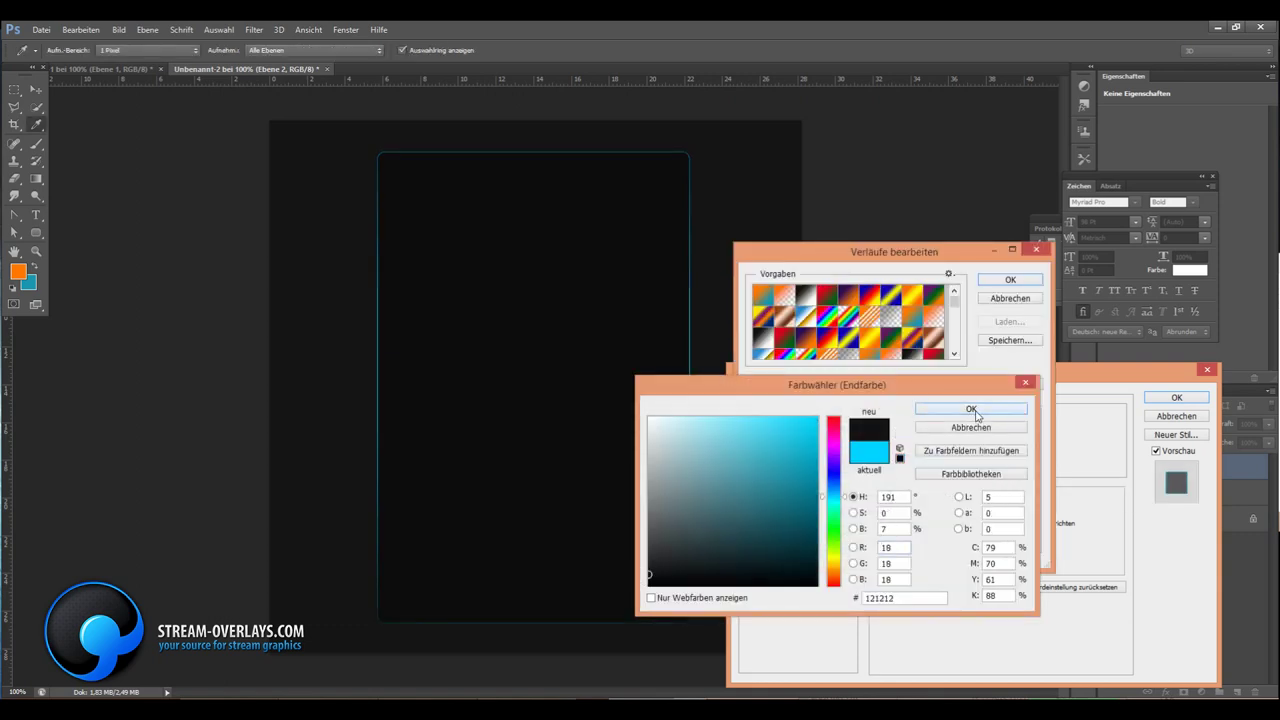
left_click(971, 409)
left_click(941, 480)
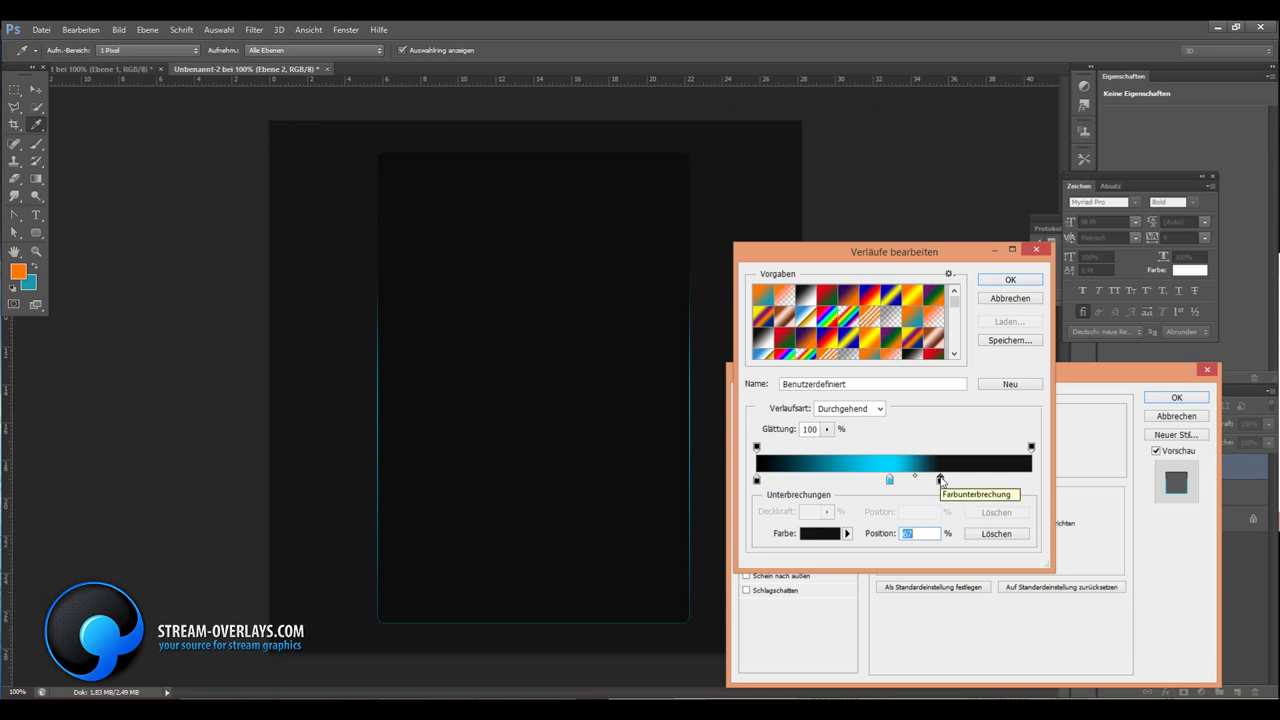
left_click(890, 480)
mouse_move(890, 480)
left_mouse_down()
mouse_move(962, 480)
mouse_move(913, 480)
mouse_move(938, 482)
left_mouse_up()
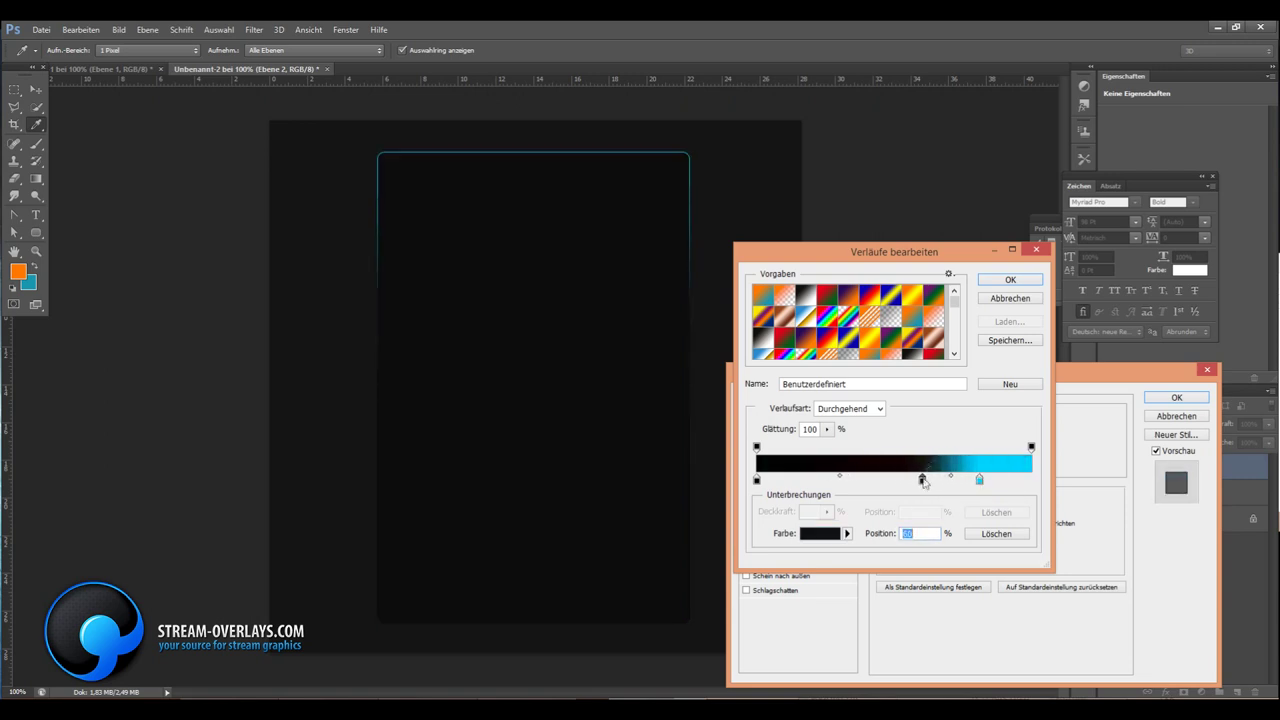
key("Return")
Set the stroke angle to 115°, move black stops to 70% and 83%, apply, and duplicate the layer
left_click_drag(928, 543, 910, 546)
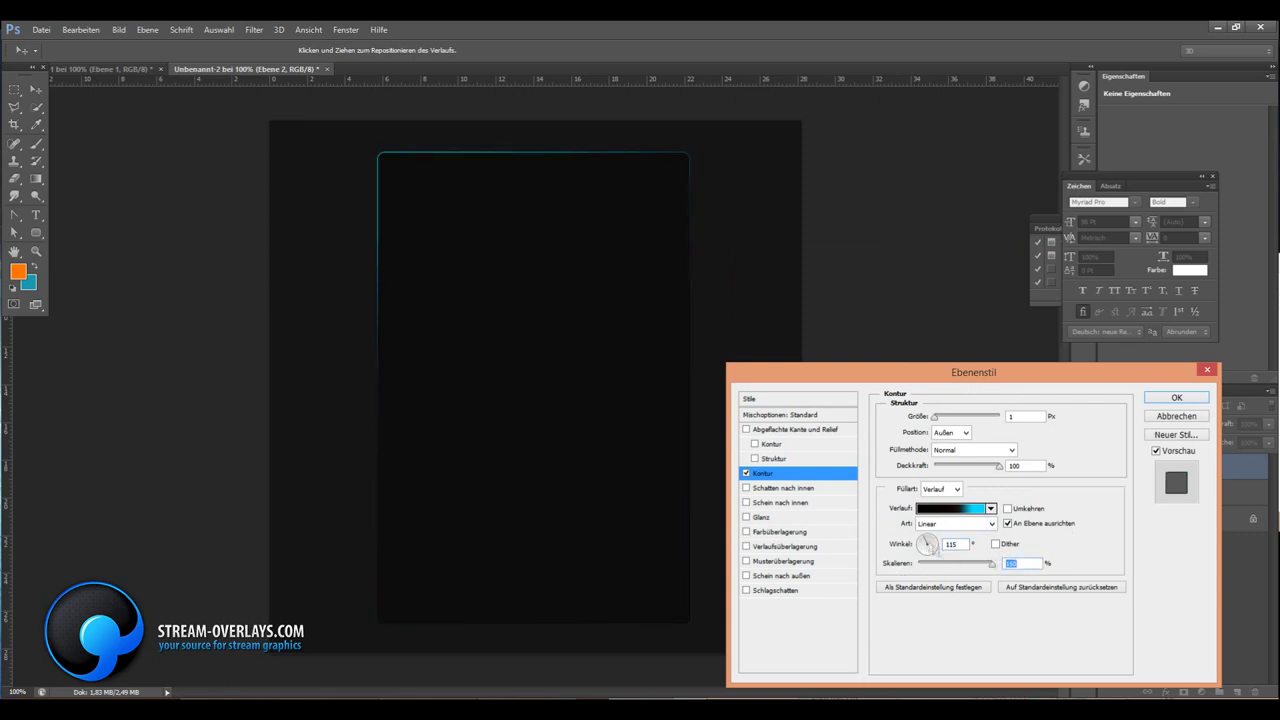
left_click(950, 508)
left_click_drag(936, 480, 983, 481)
left_click_drag(1014, 481, 1031, 481)
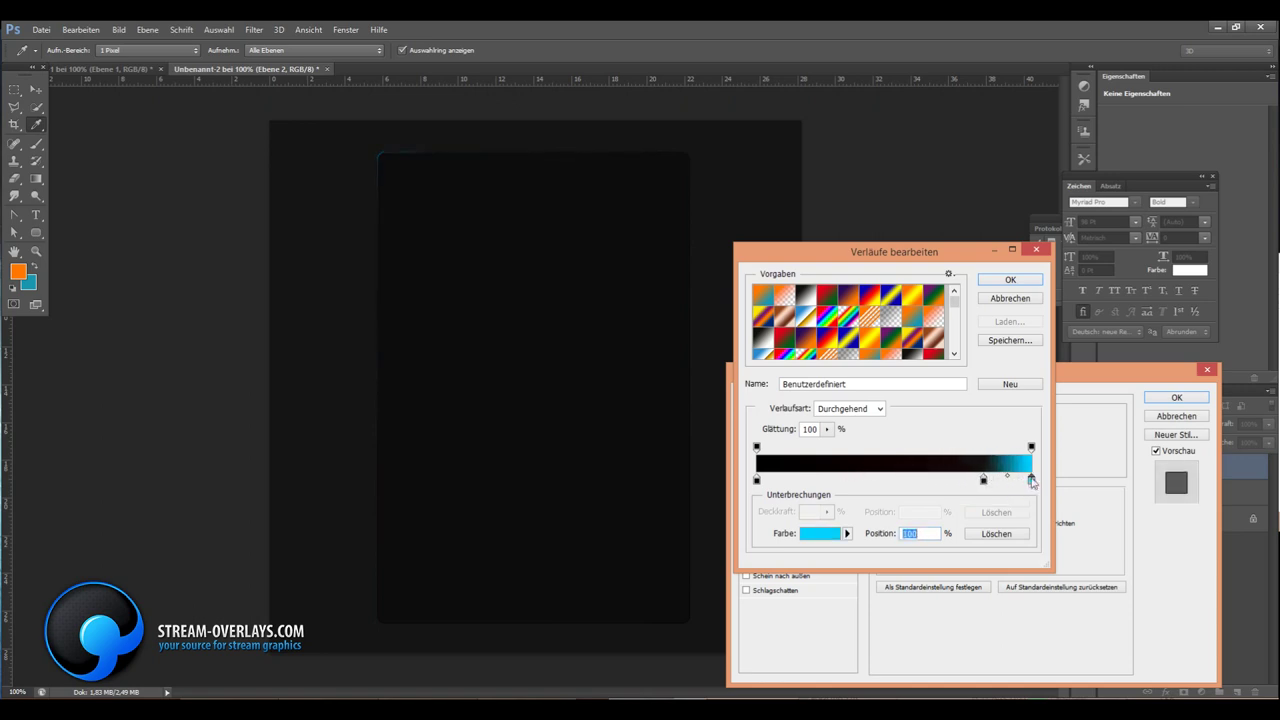
left_click(1008, 280)
left_click(1176, 397)
key("ctrl+j")
Undo the earlier duplication and make fresh copies of the panel layer
left_click(80, 29)
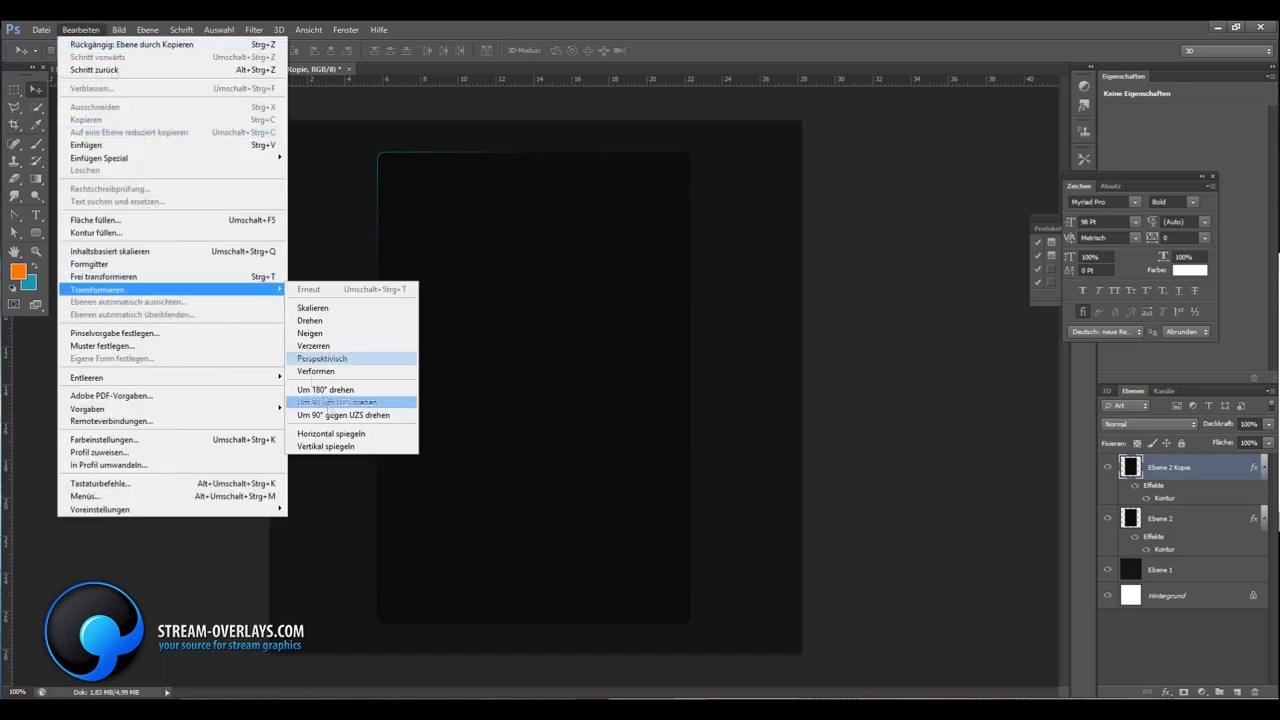
key("Escape")
left_click(80, 29)
left_click(94, 70)
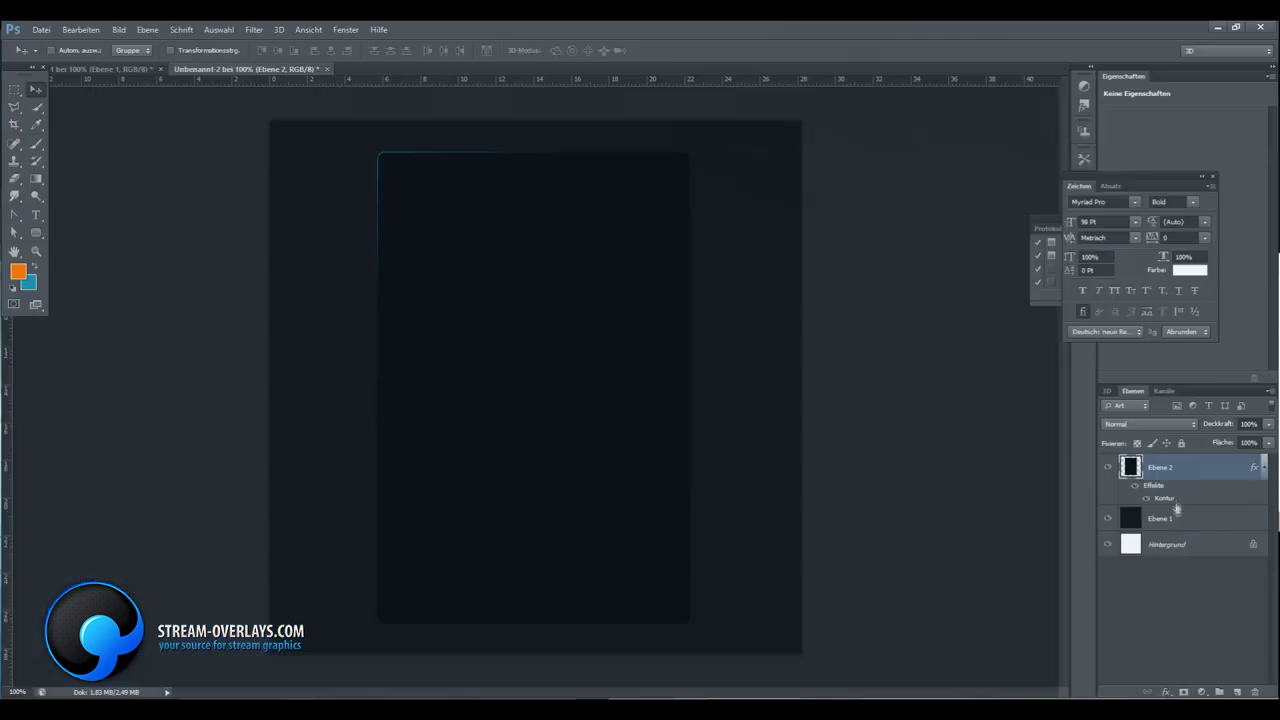
right_click(1177, 509)
left_click(1100, 489)
key("ctrl+j")
key("ctrl+j")
key("ctrl+j")
key("ctrl+j")
key("ctrl+j")
Flip the copied panel layer both horizontally and vertically
right_click(1160, 620)
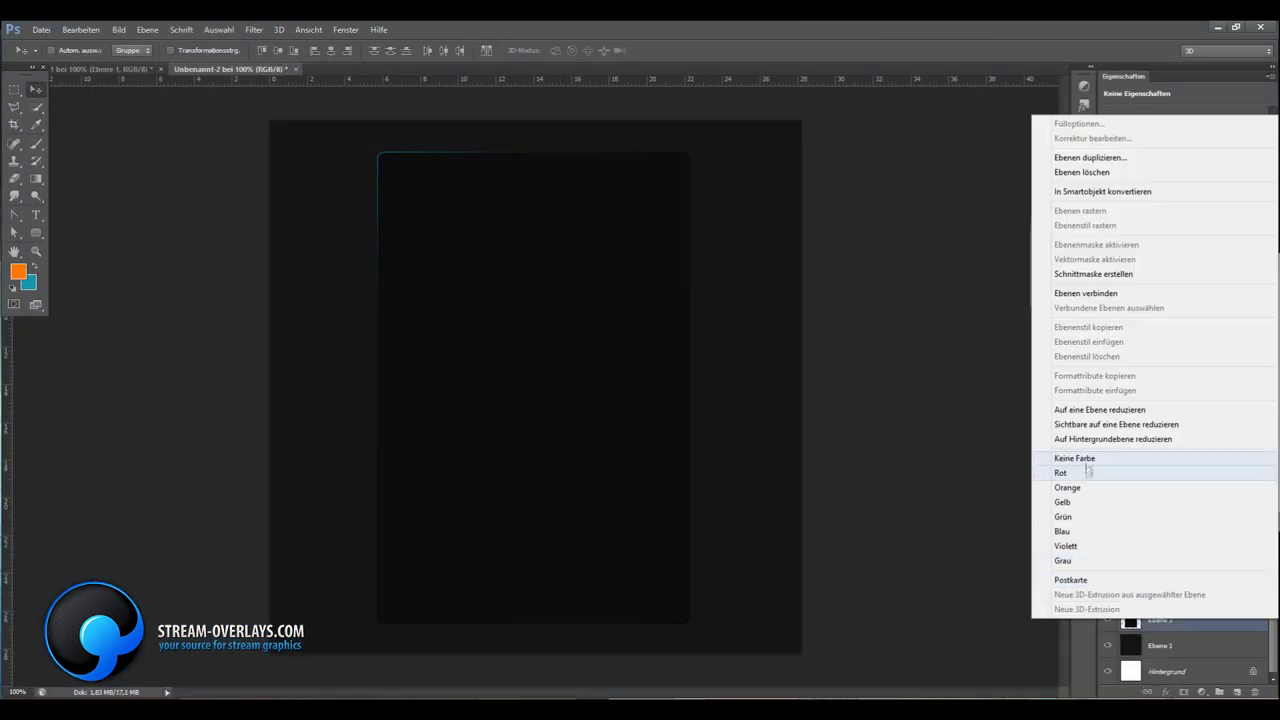
left_click(1087, 466)
left_click(80, 29)
left_click(330, 433)
left_click(80, 29)
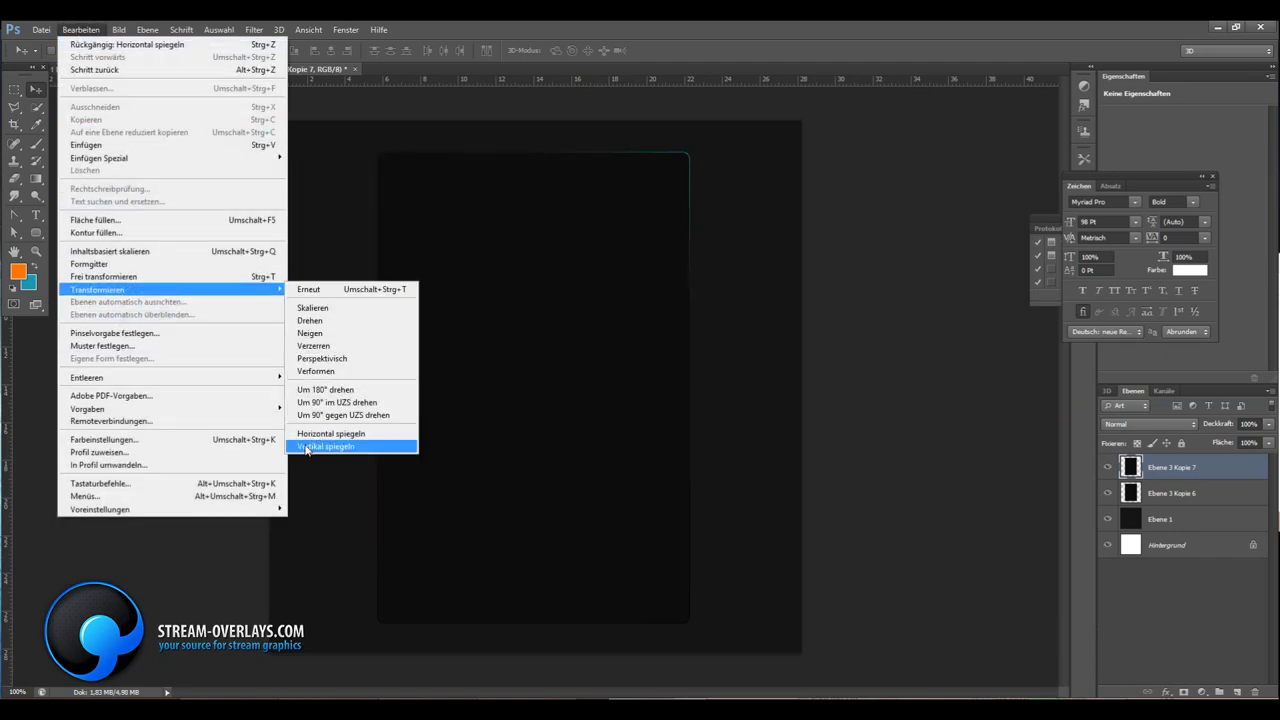
left_click(307, 447)
Delete the top half of the flipped copy and merge the copies into one layer
key("m")
left_click_drag(334, 140, 857, 394)
key("Delete")
key("ctrl+d")
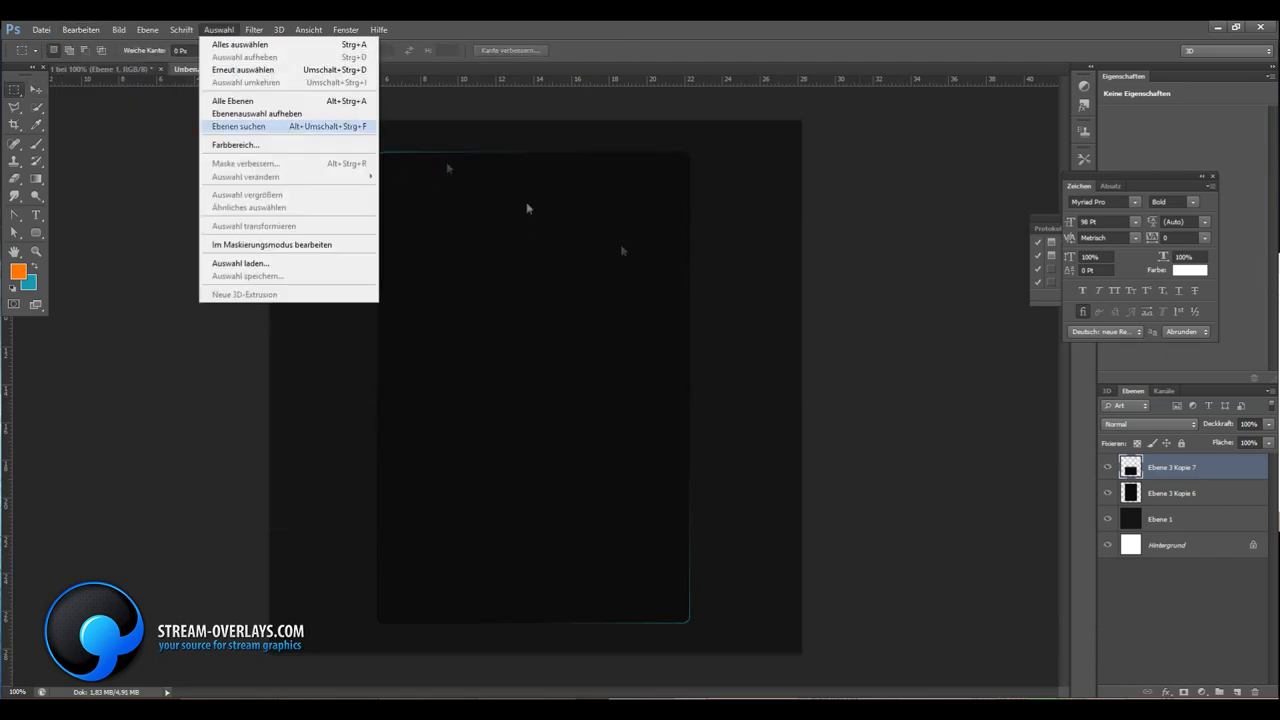
key("ctrl+e")
right_click(1160, 467)
Add a red colour overlay in Farbton blend mode to the merged panel layer
left_click(1071, 148)
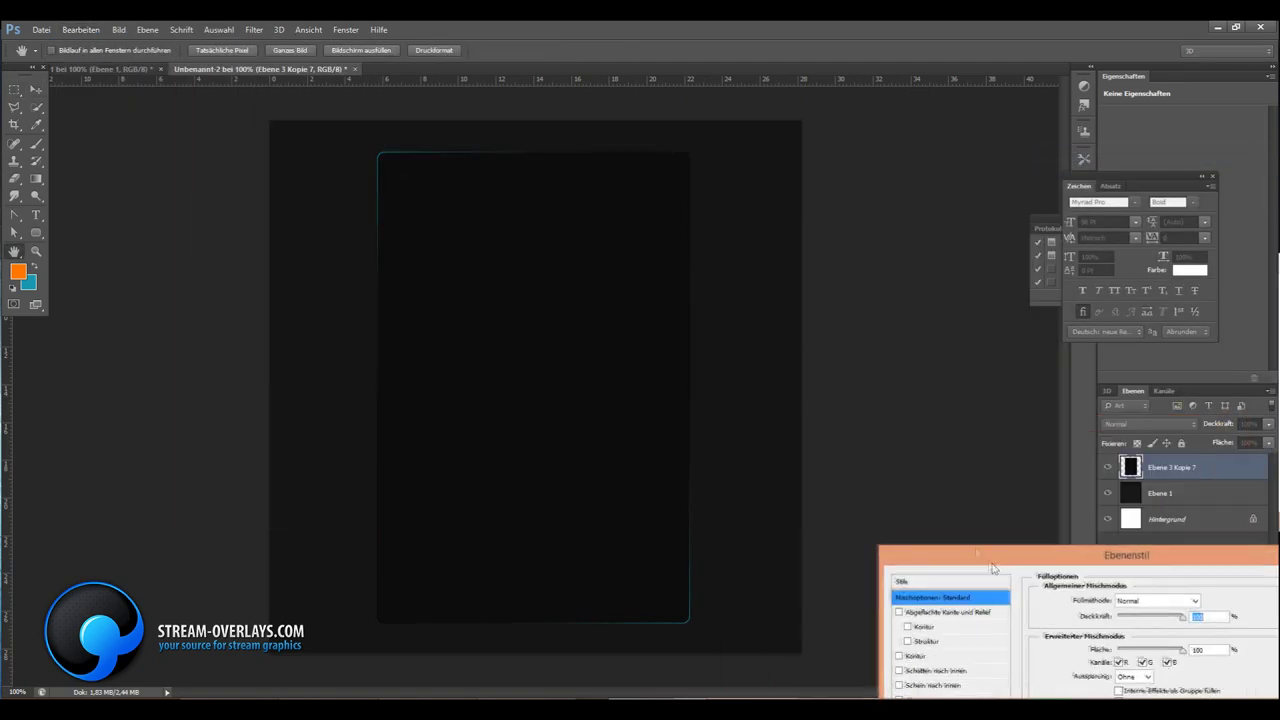
left_click(734, 453)
left_click(790, 453)
left_click(957, 339)
left_click(934, 640)
left_click(945, 343)
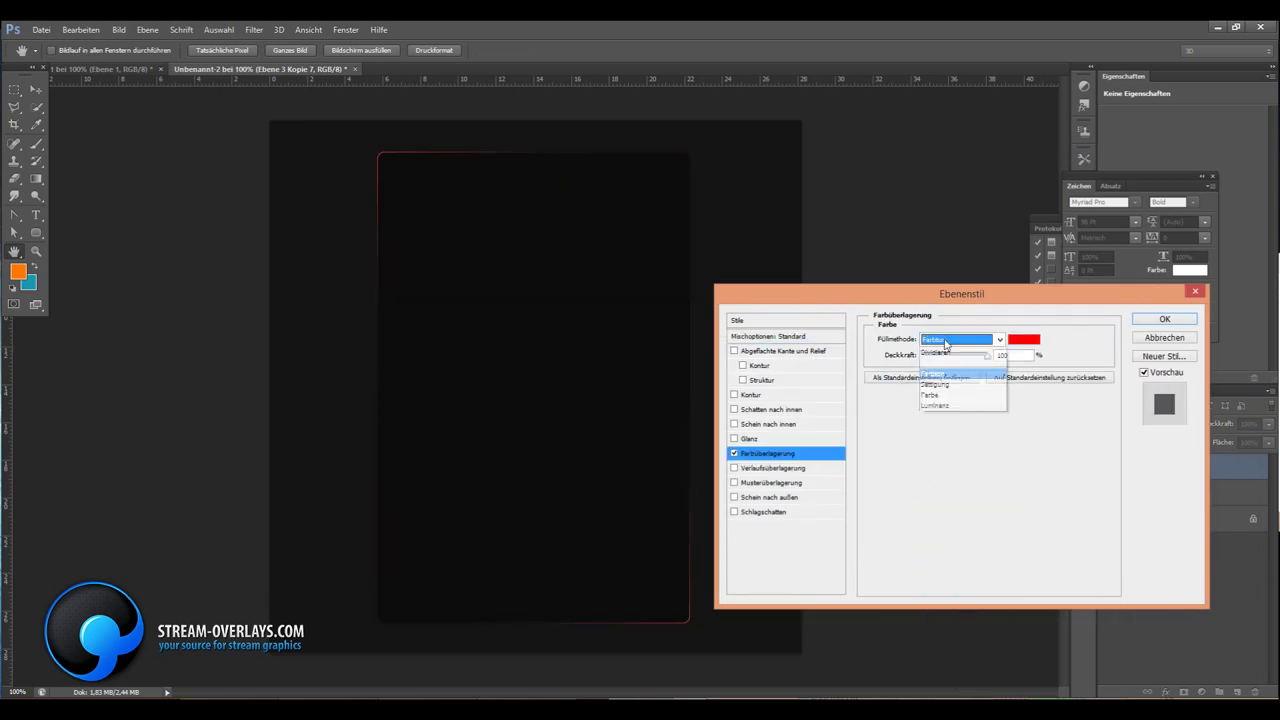
left_click(934, 395)
left_click(1164, 318)
Add and then delete a Curves adjustment layer, and add a Hue/Saturation adjustment layer instead
left_click(1201, 691)
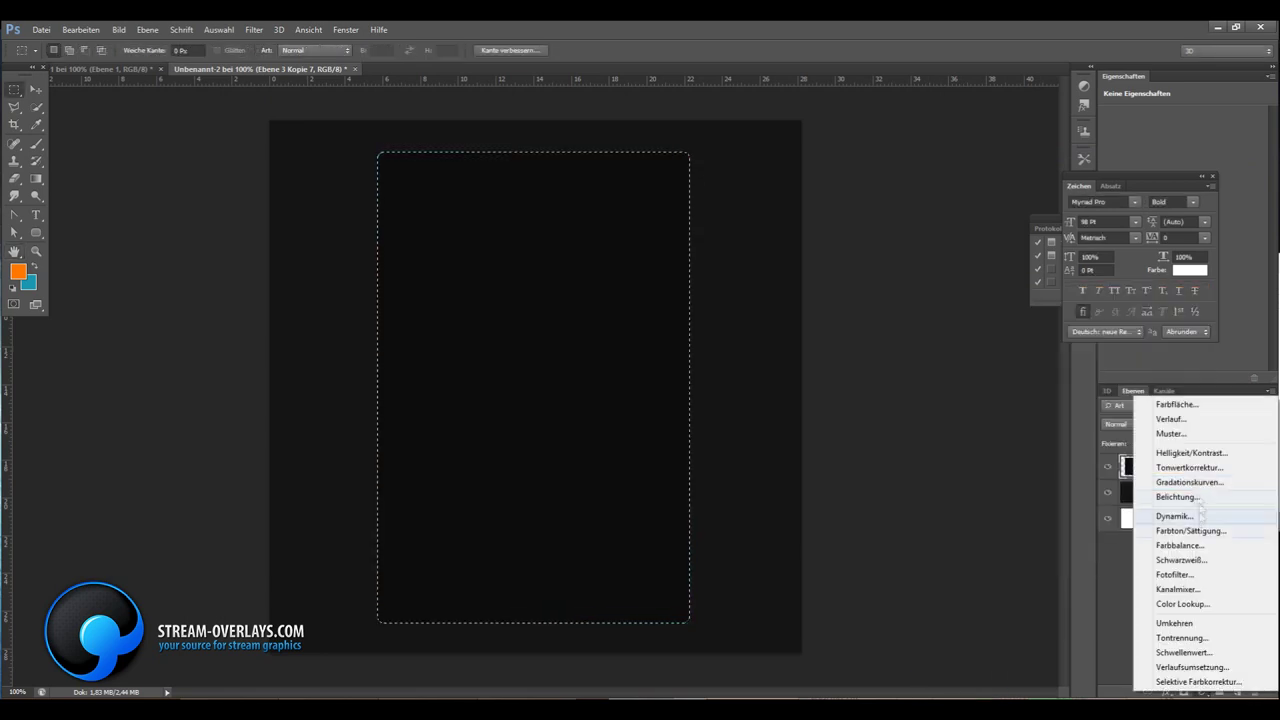
left_click(1195, 482)
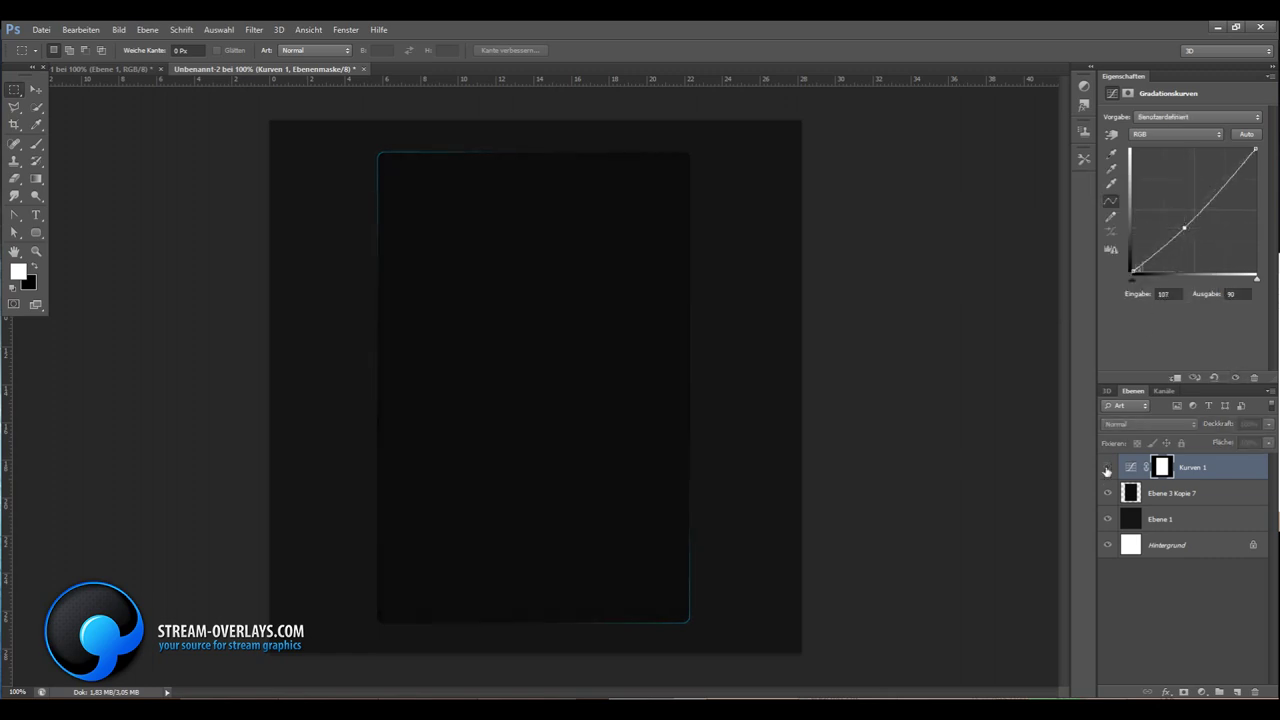
key("Delete")
left_click(590, 279)
left_click(1201, 691)
left_click(1200, 548)
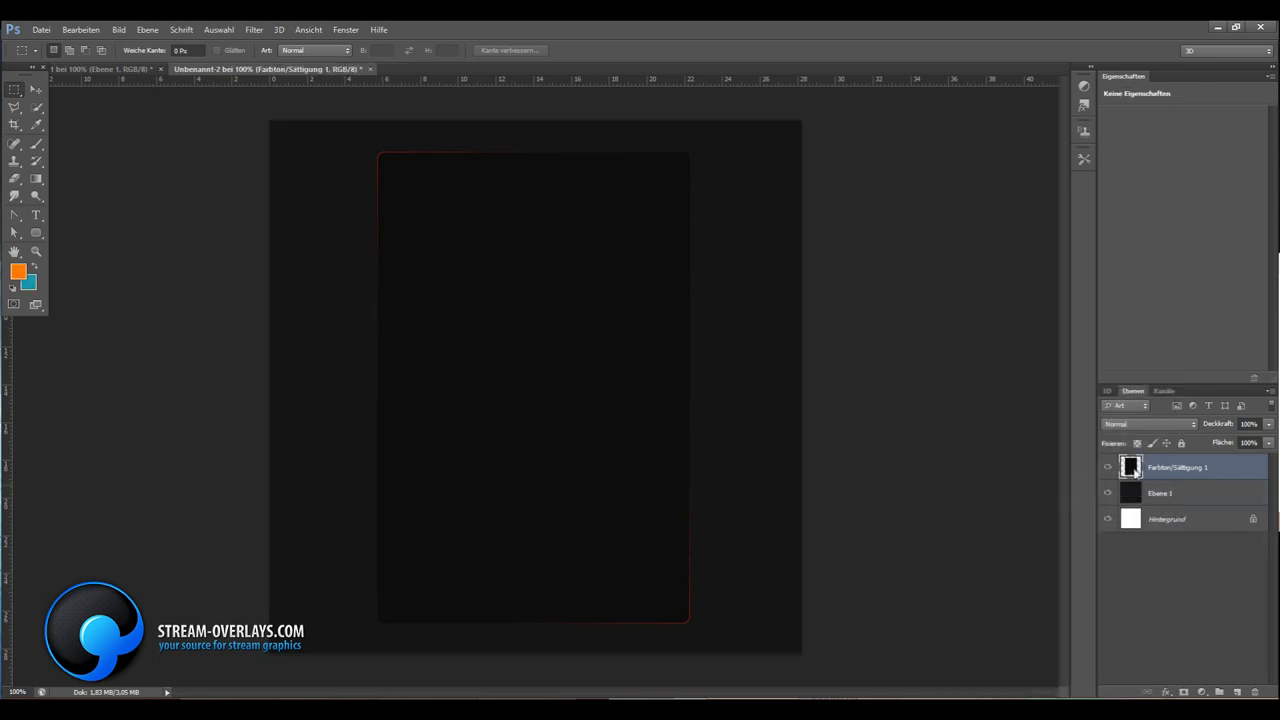
Give the panel a white stroke at 11% opacity and a black outer glow
left_click(760, 394)
left_click(908, 429)
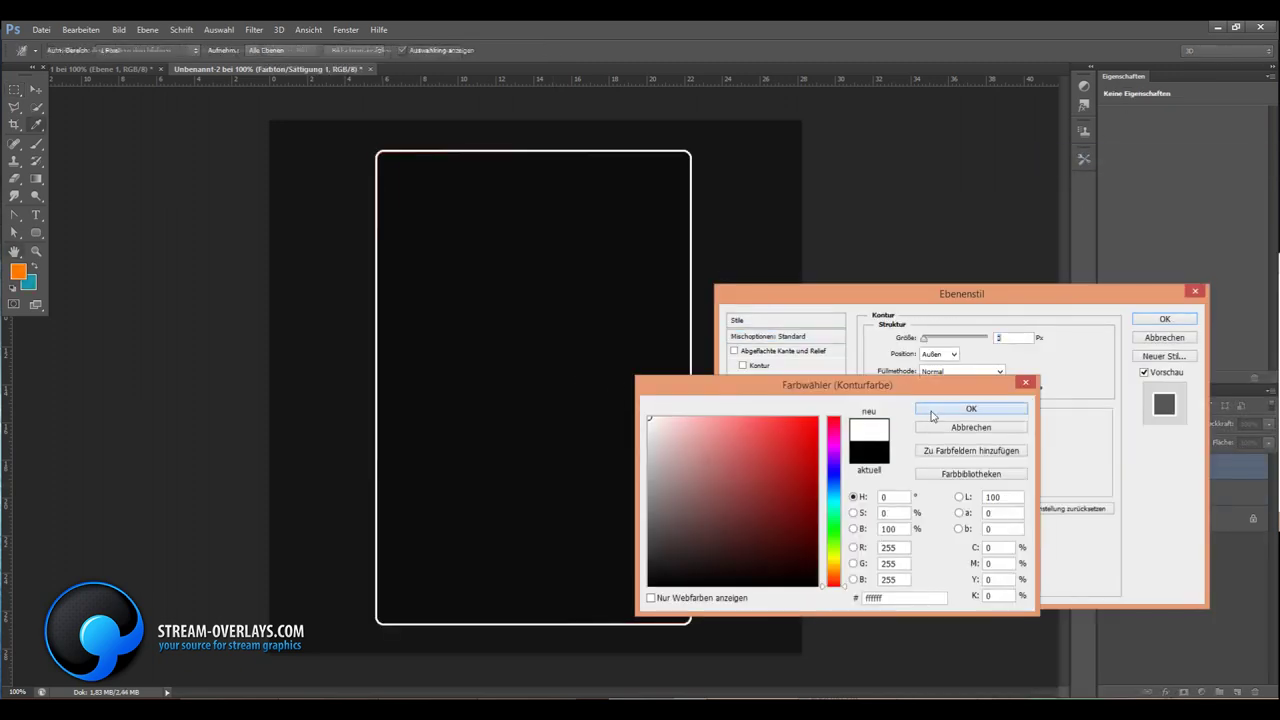
left_click(971, 406)
left_click_drag(986, 387, 921, 389)
left_click(770, 497)
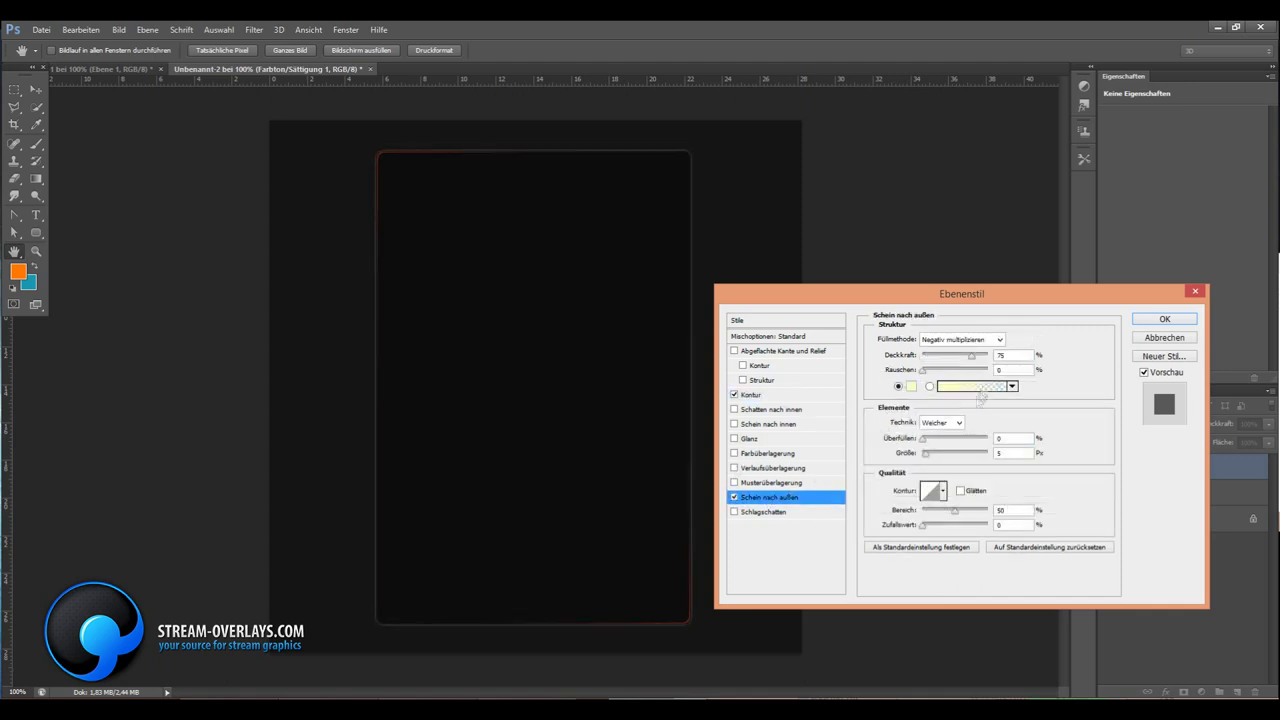
left_click(911, 386)
left_click(977, 422)
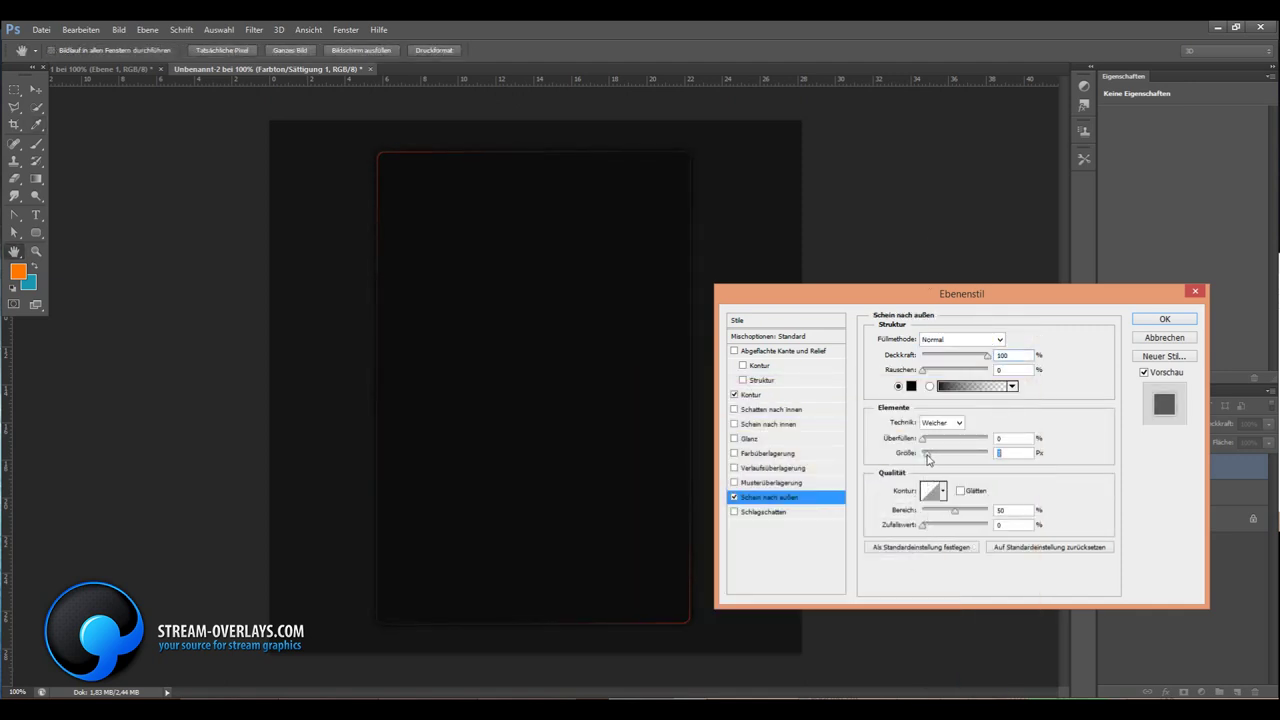
left_click(1164, 318)
Try burning the panel's top edge with the Burn tool, then undo it
key("z")
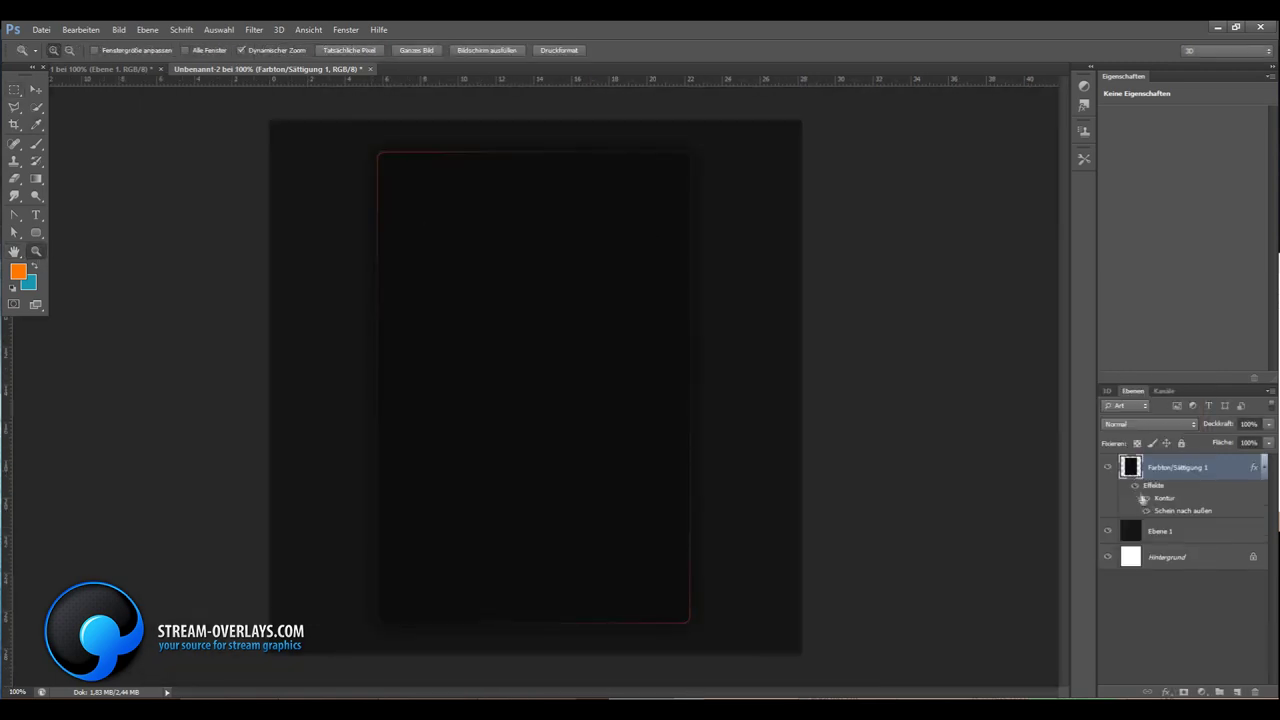
right_click(36, 196)
left_click(90, 208)
left_click_drag(388, 150, 485, 150)
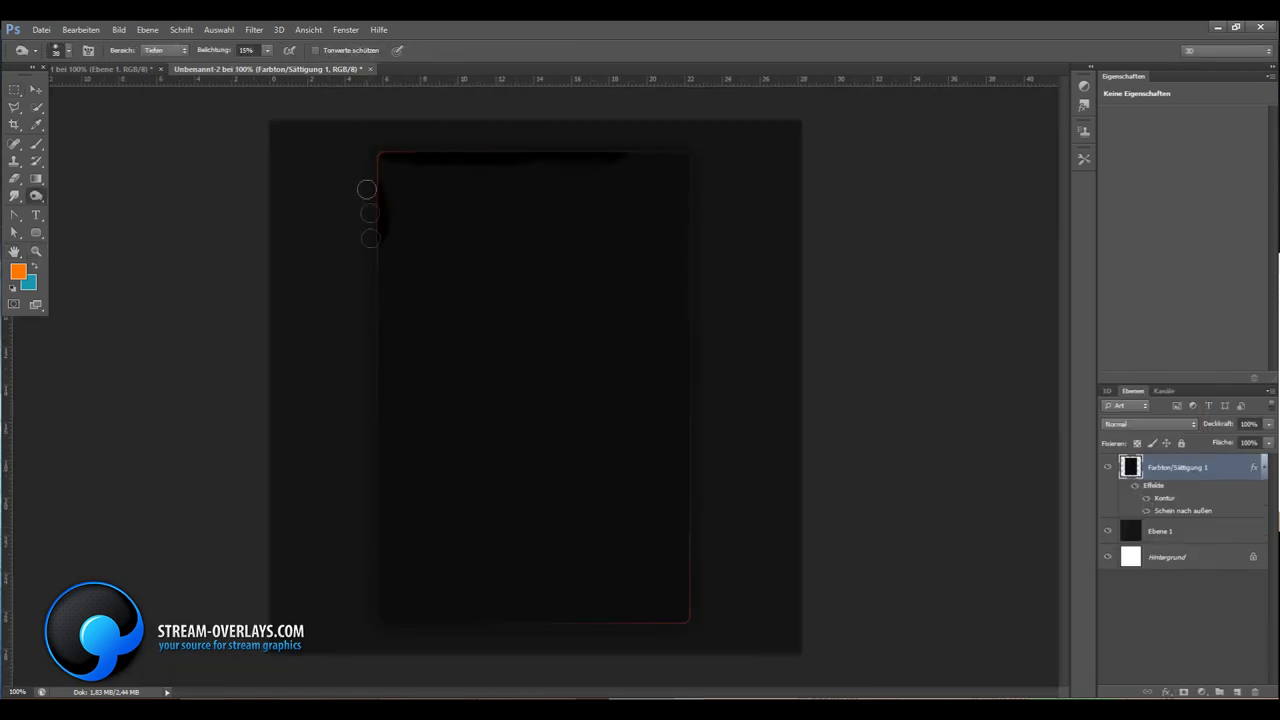
key("ctrl+alt+z")
key("ctrl+alt+z")
Zoom into the top-left corner and set up the Dodge tool's brush
right_click(36, 196)
key("z")
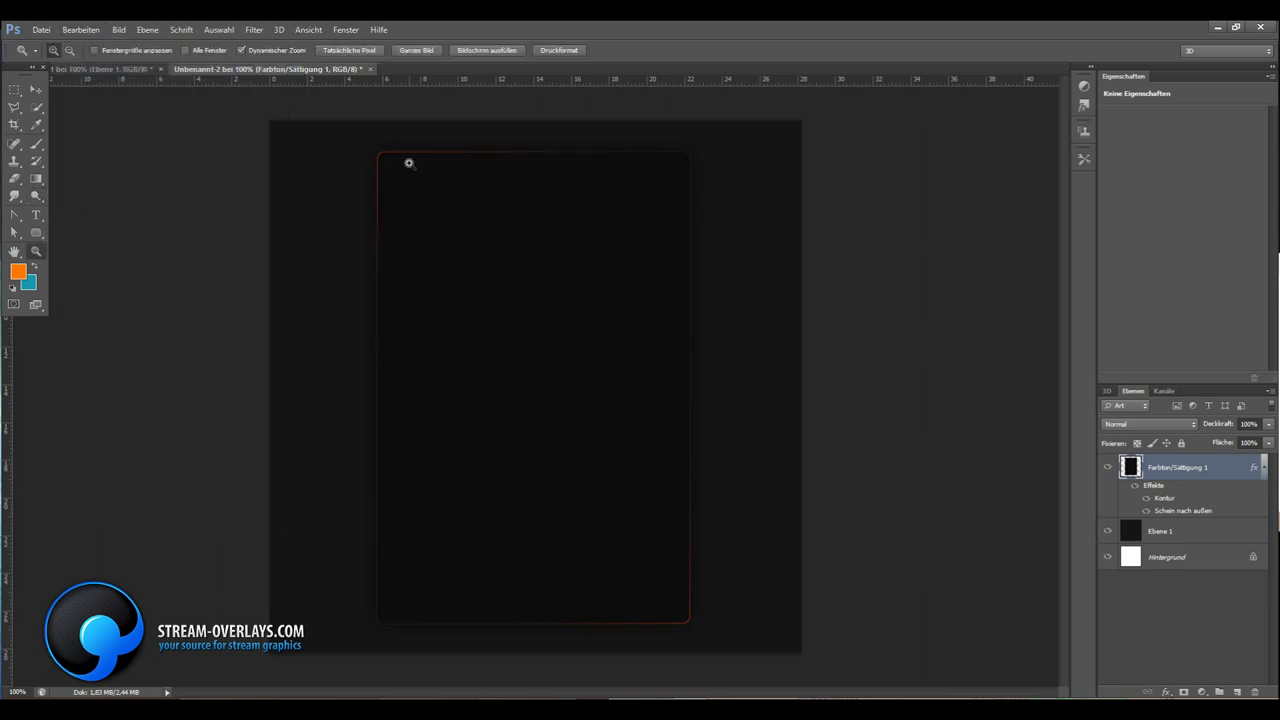
left_click(405, 160)
left_click(36, 196)
left_click(56, 50)
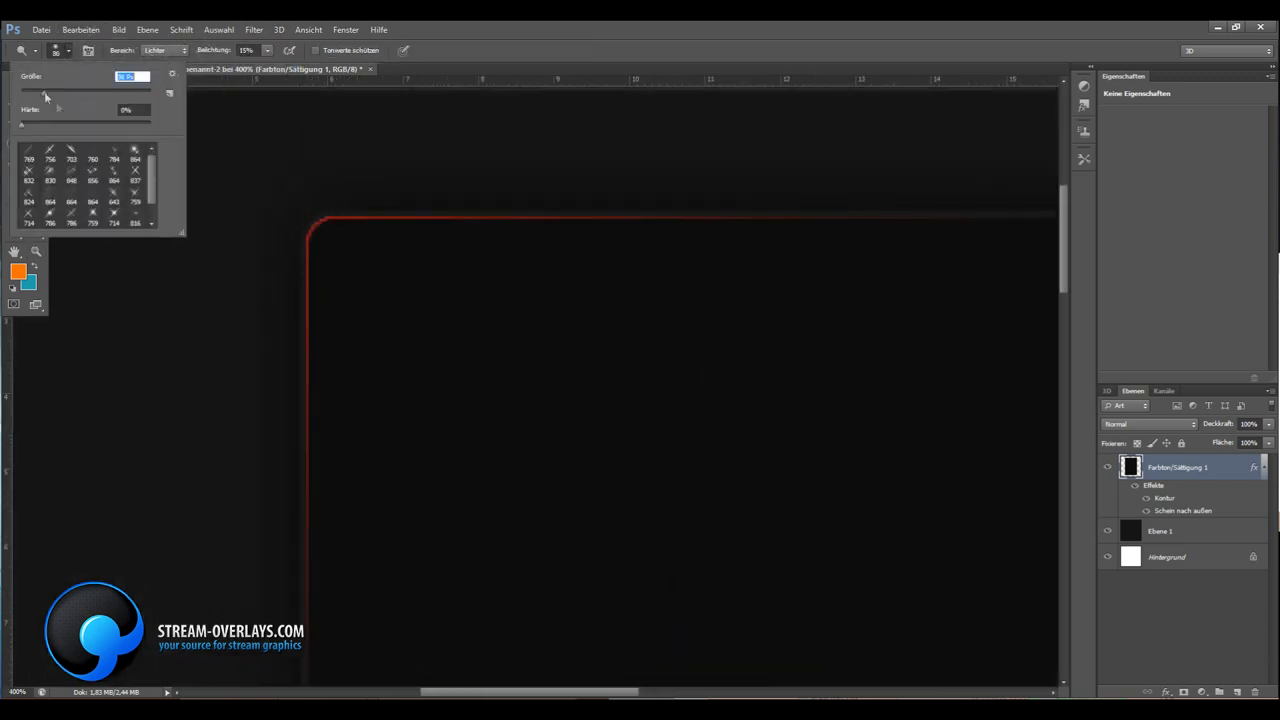
left_click(365, 220)
key("z")
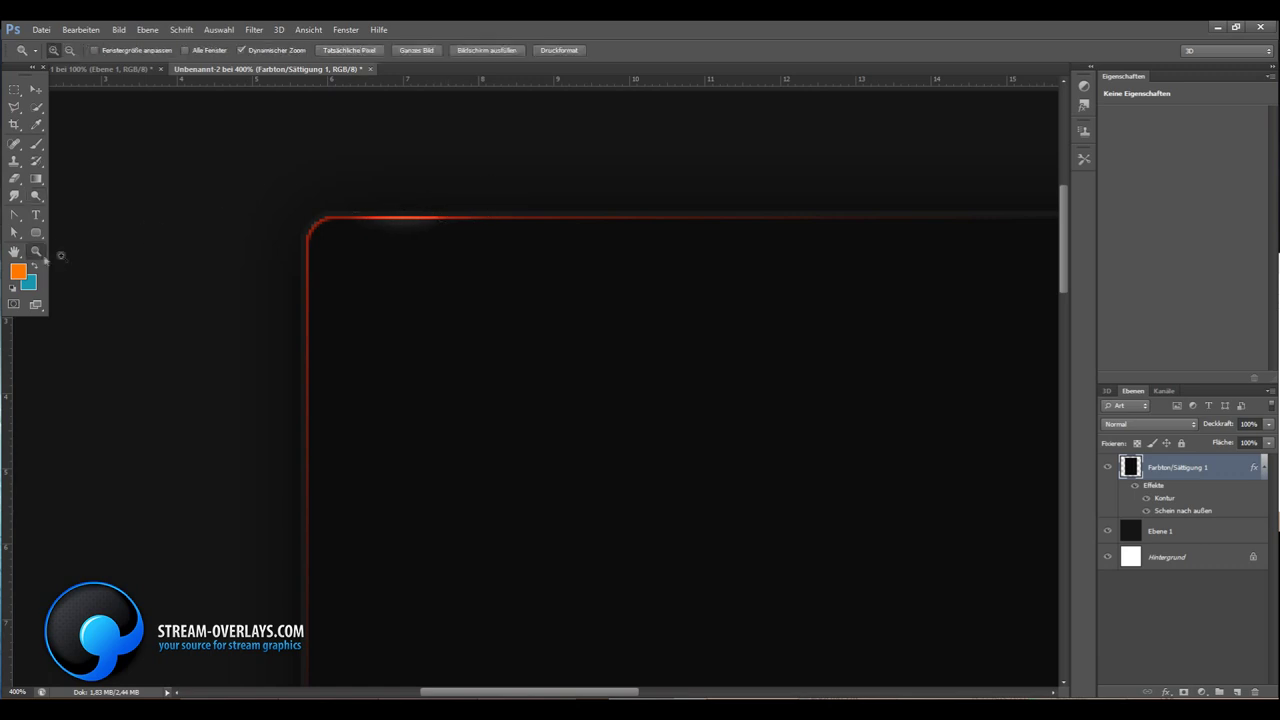
left_click(428, 140, "alt")
Dodge the red outline's corners, checking the bottom-right corner, then fit the image on screen
key("o")
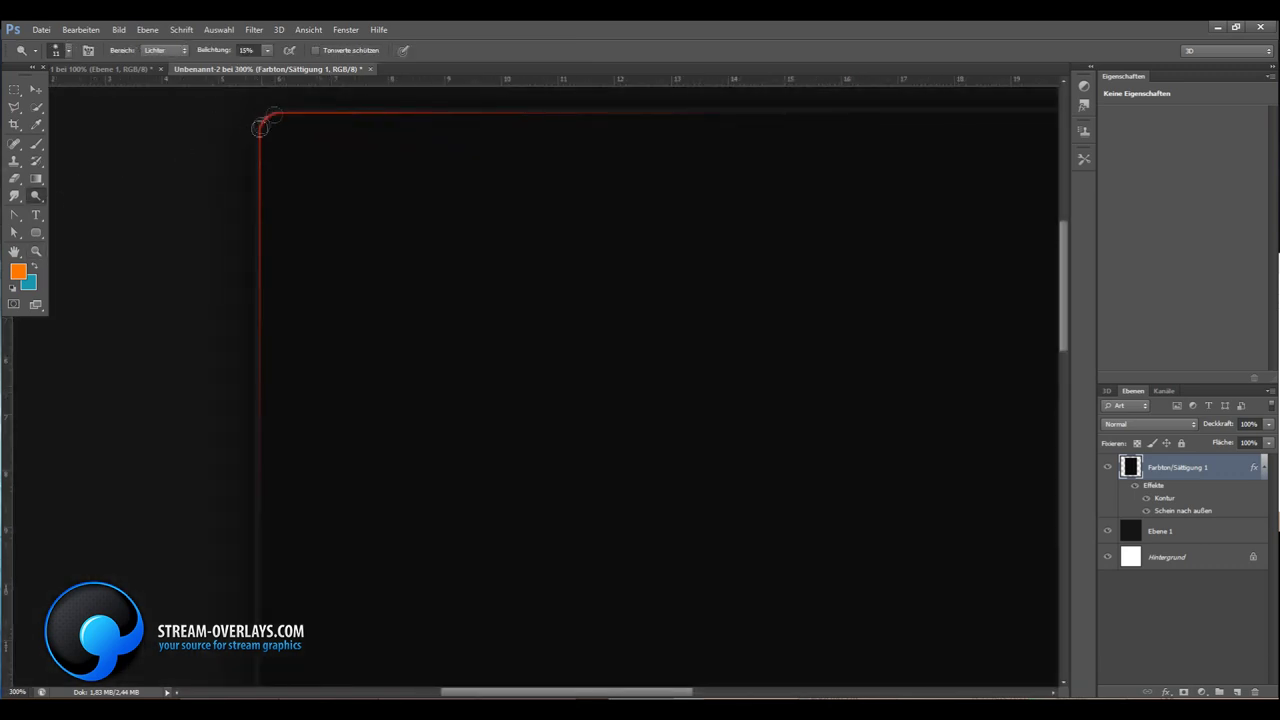
left_click(36, 250)
left_click(412, 208, "alt")
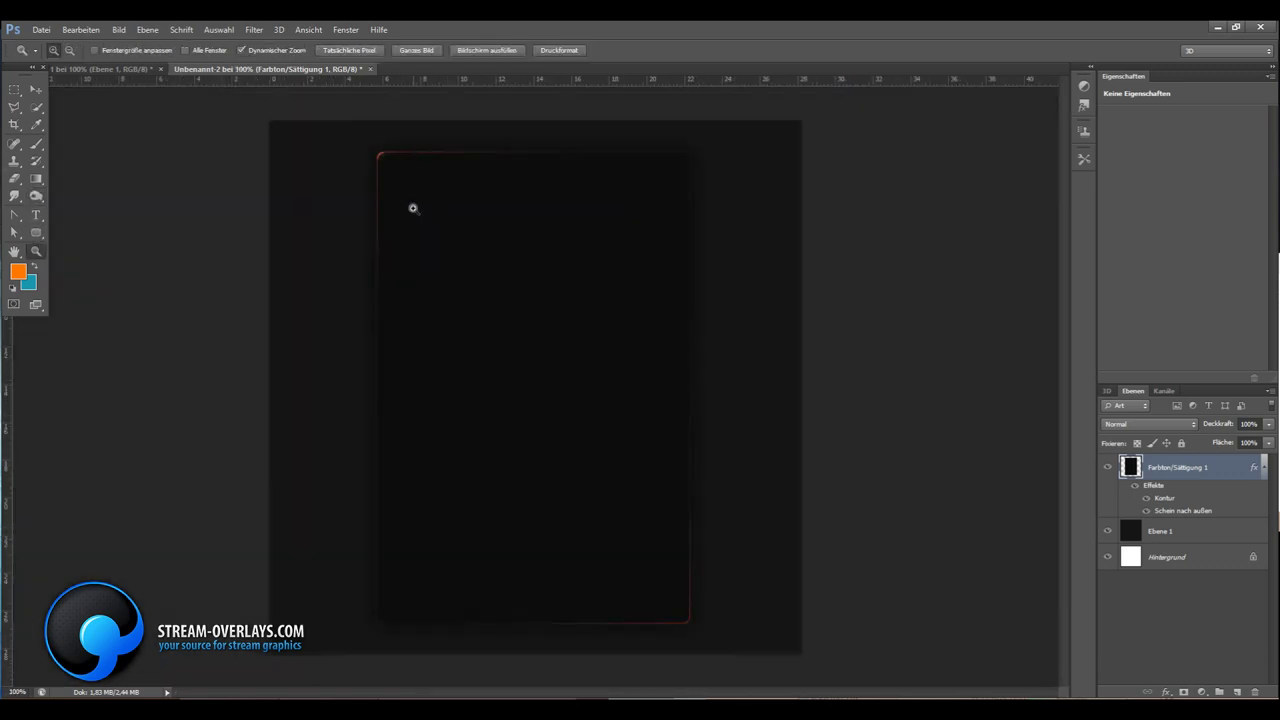
left_click(705, 600)
left_click(36, 196)
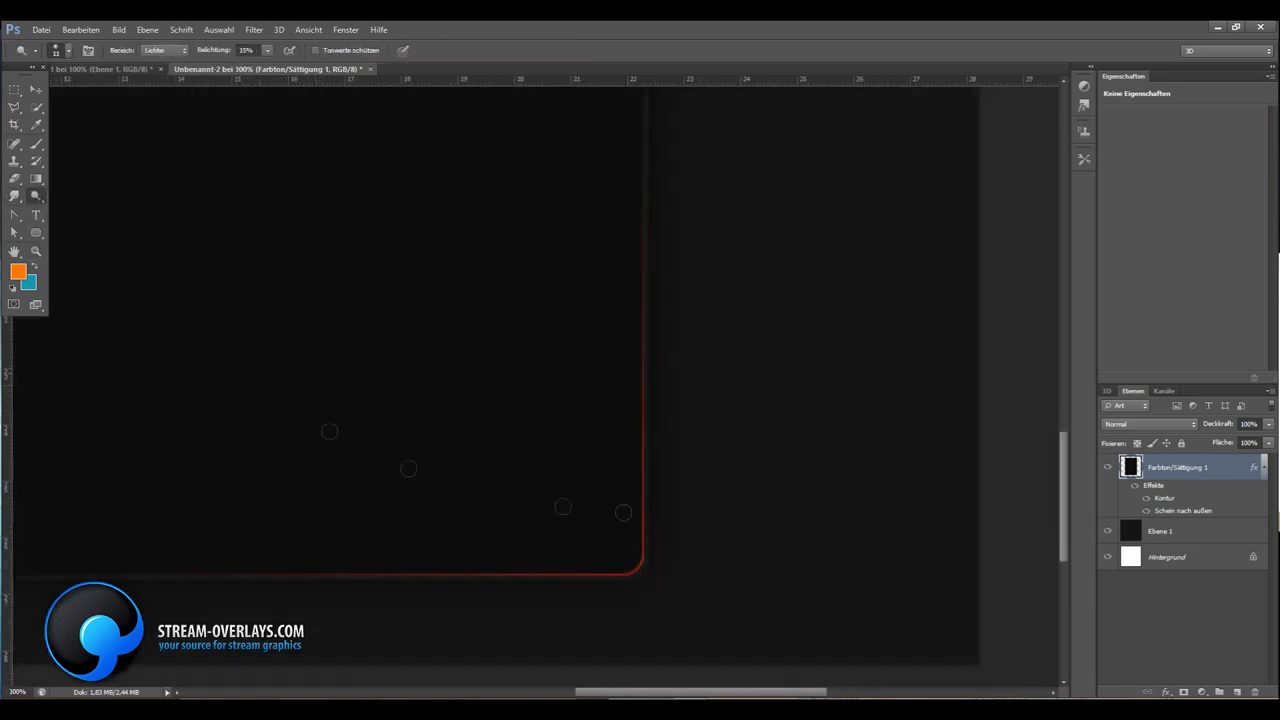
key("z")
right_click(195, 276)
left_click(215, 283)
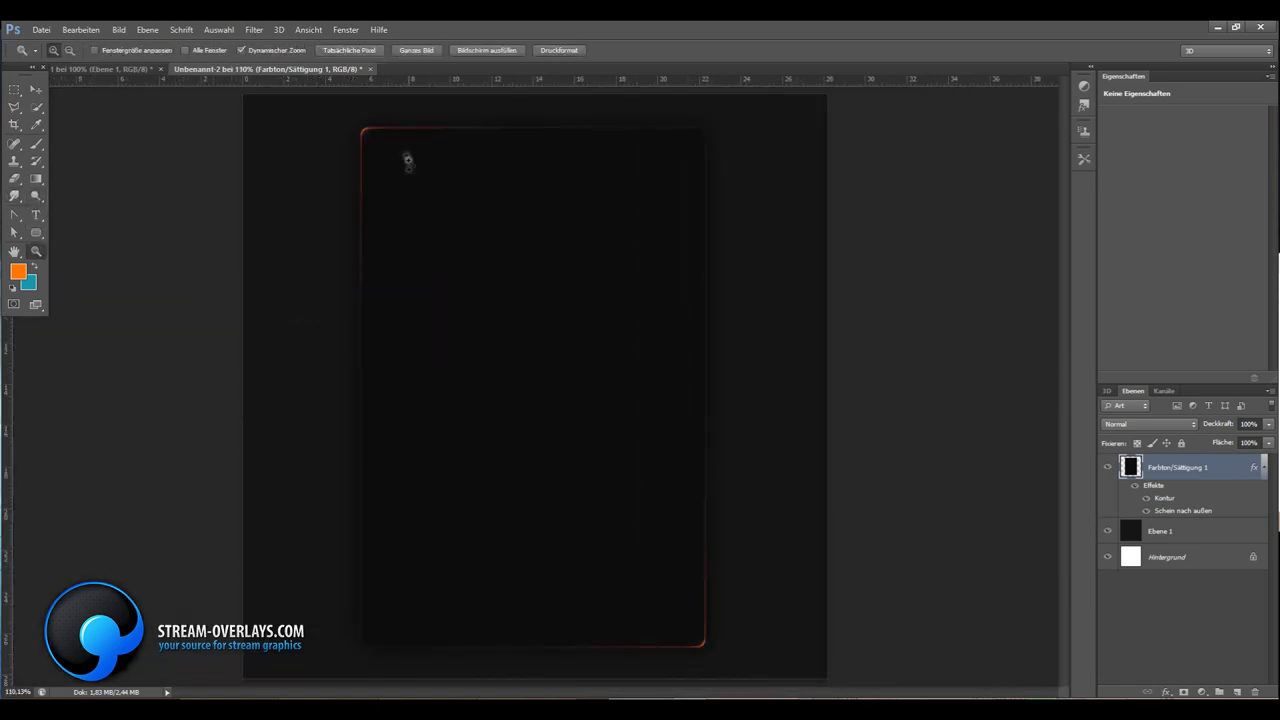
Zoom to 200%, add new layer Ebene 2, and load the panel's outline as a selection
left_click(92, 70)
key("ctrl+Tab")
key("ctrl+plus")
key("ctrl+shift+alt+n")
key("m")
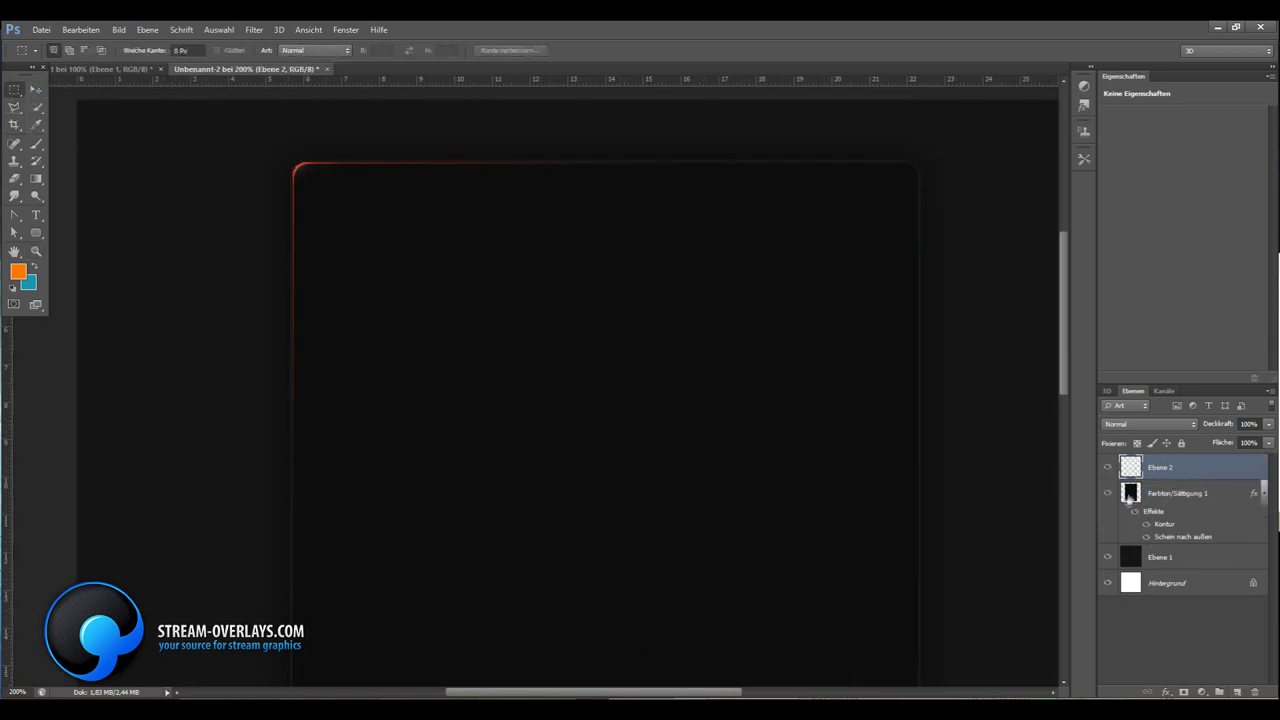
left_click(1130, 496, "ctrl")
left_click_drag(261, 180, 957, 680)
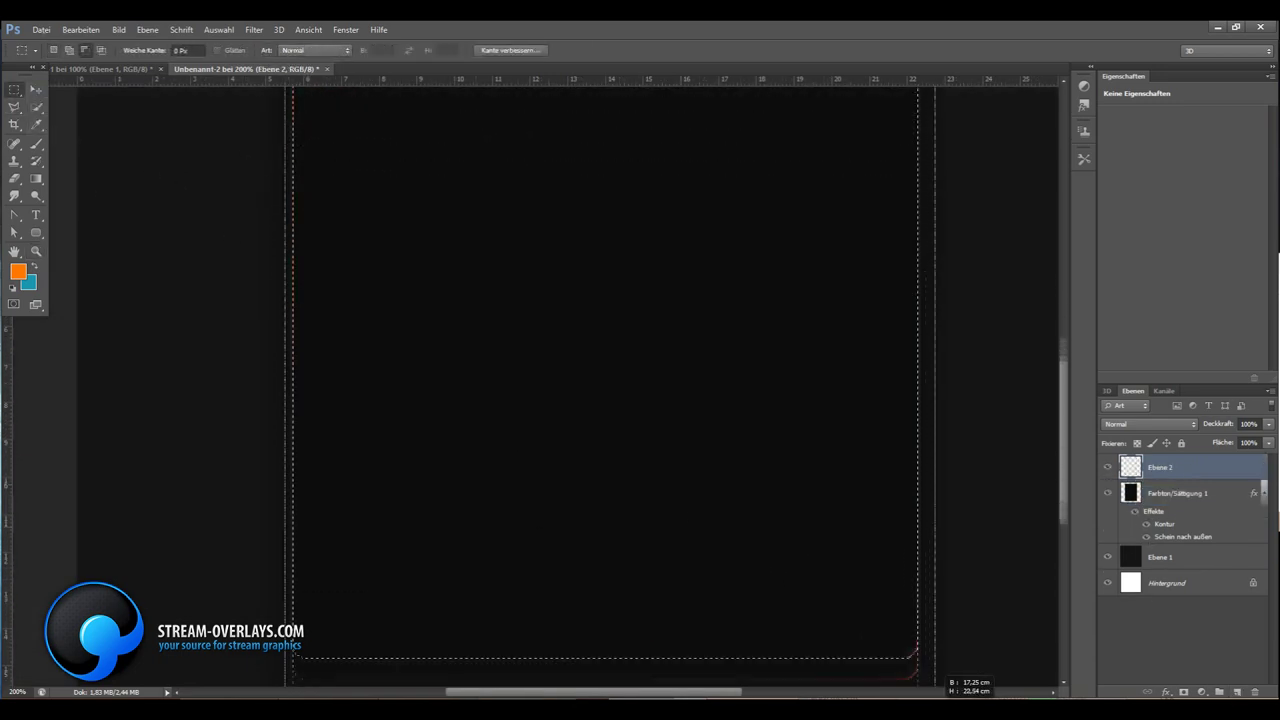
Draw a vertical white gradient across the panel's top strip on Ebene 2, then deselect
scroll(686, 540, "up", 5)
key("g")
left_click(75, 50)
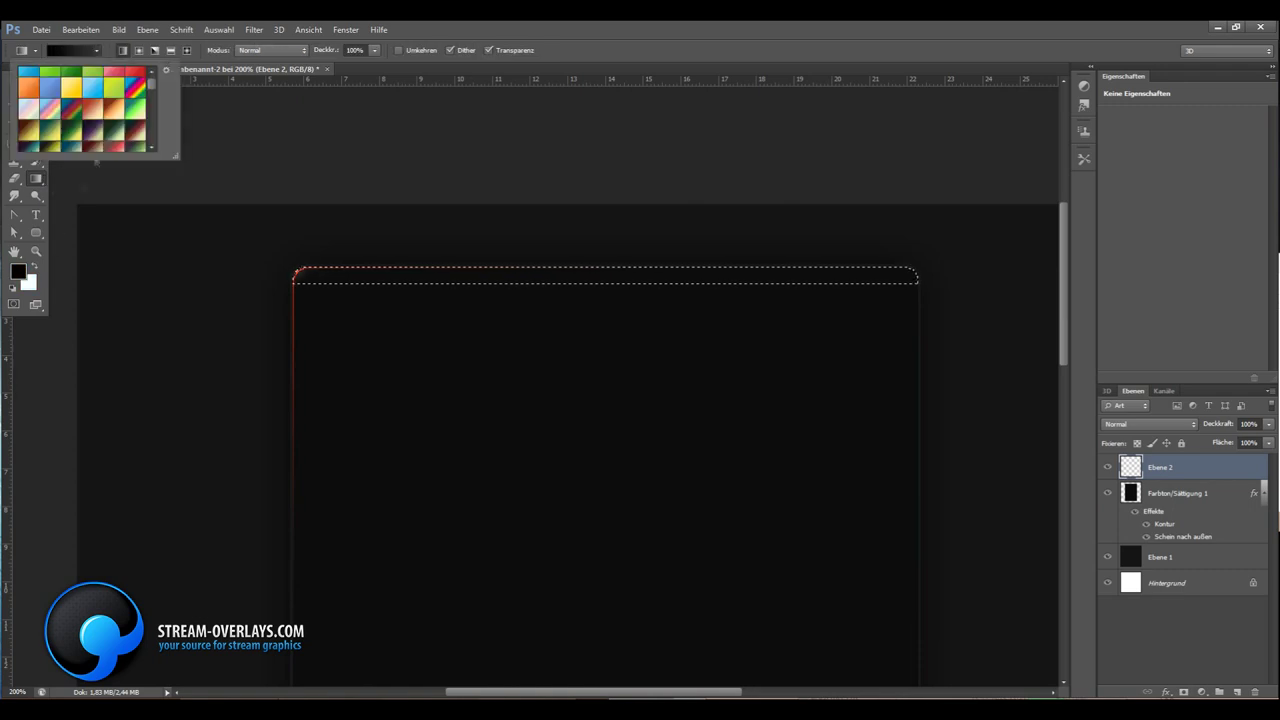
key("d")
key("x")
left_click_drag(501, 205, 501, 287)
key("ctrl+d")
Lower Ebene 2's opacity to 25% and inspect the top edge at 200% zoom
left_click(1268, 424)
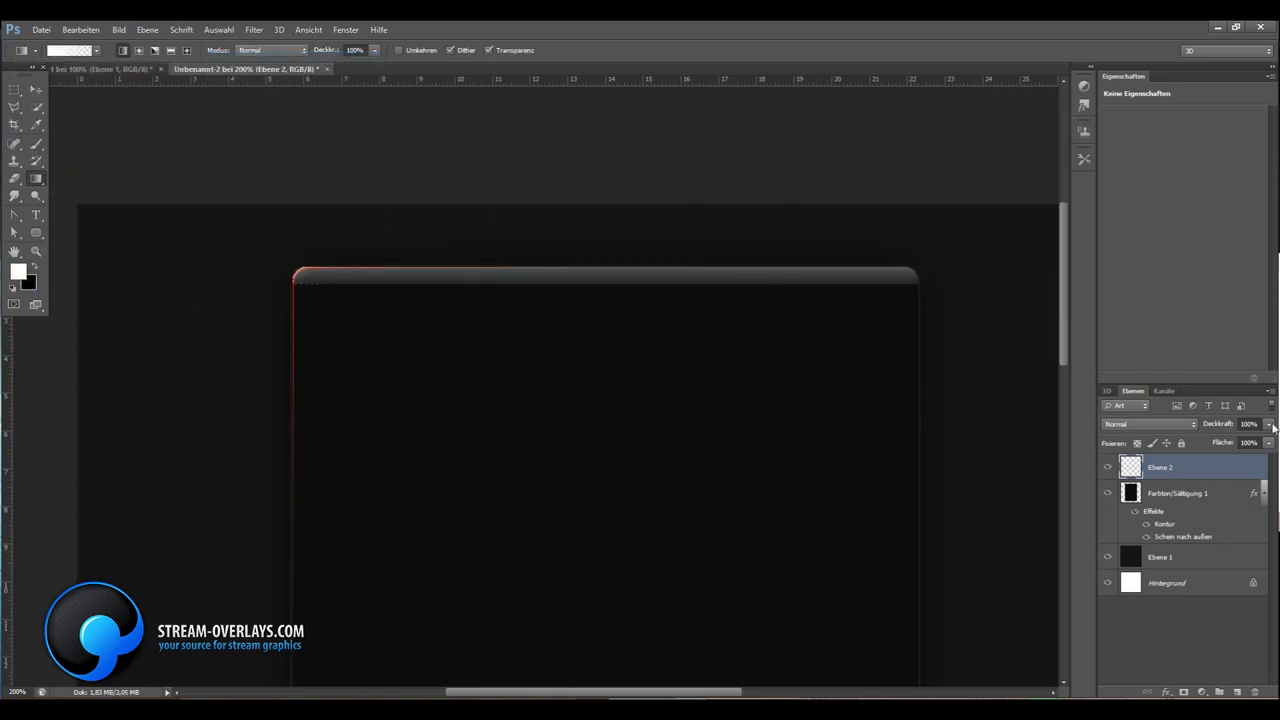
left_click_drag(1266, 443, 1217, 439)
left_click(40, 92)
key("z")
key("ctrl+0")
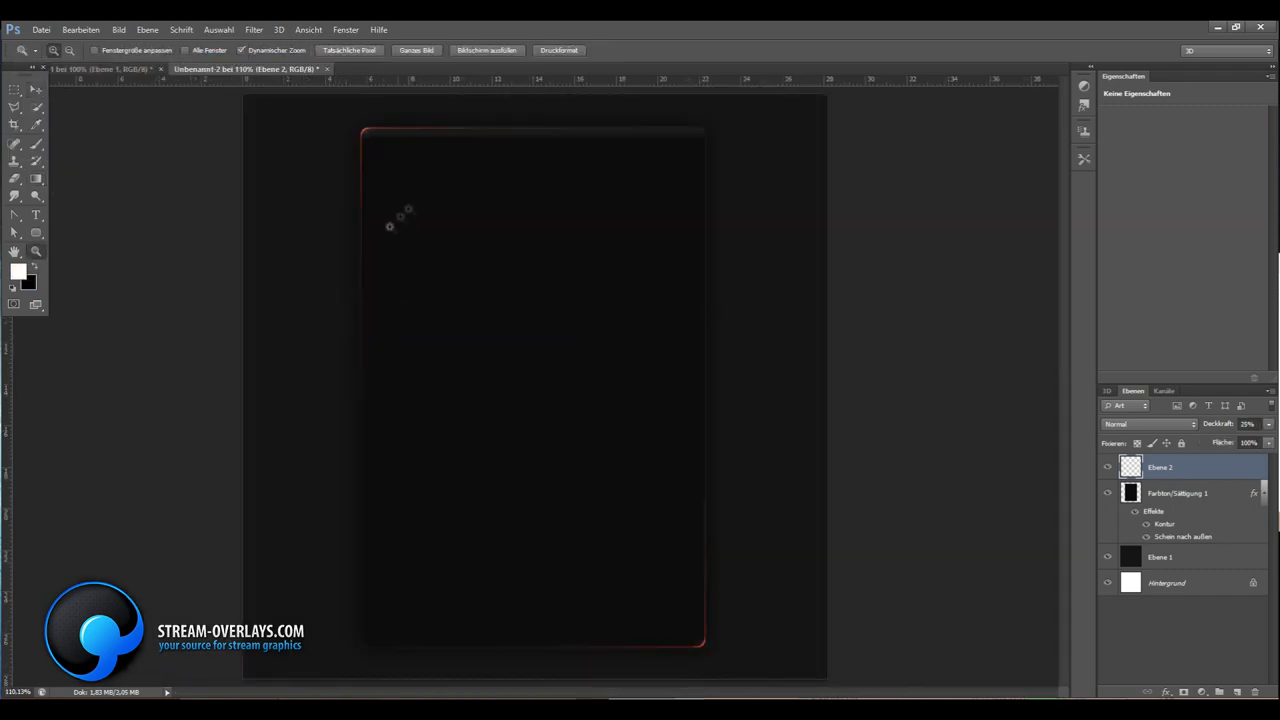
left_click_drag(336, 140, 716, 232)
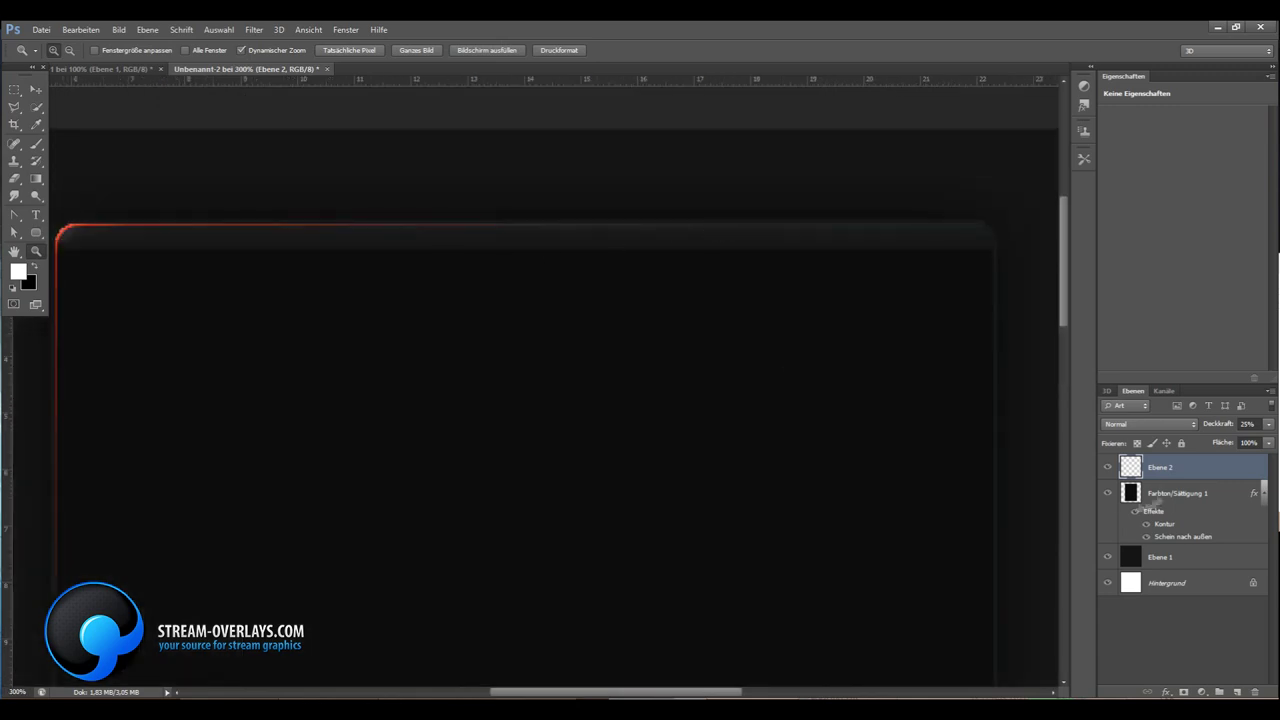
right_click(114, 248)
left_click(143, 323)
Draw a rounded-rectangle path over the panel's upper area and turn it into a selection
left_click(14, 88)
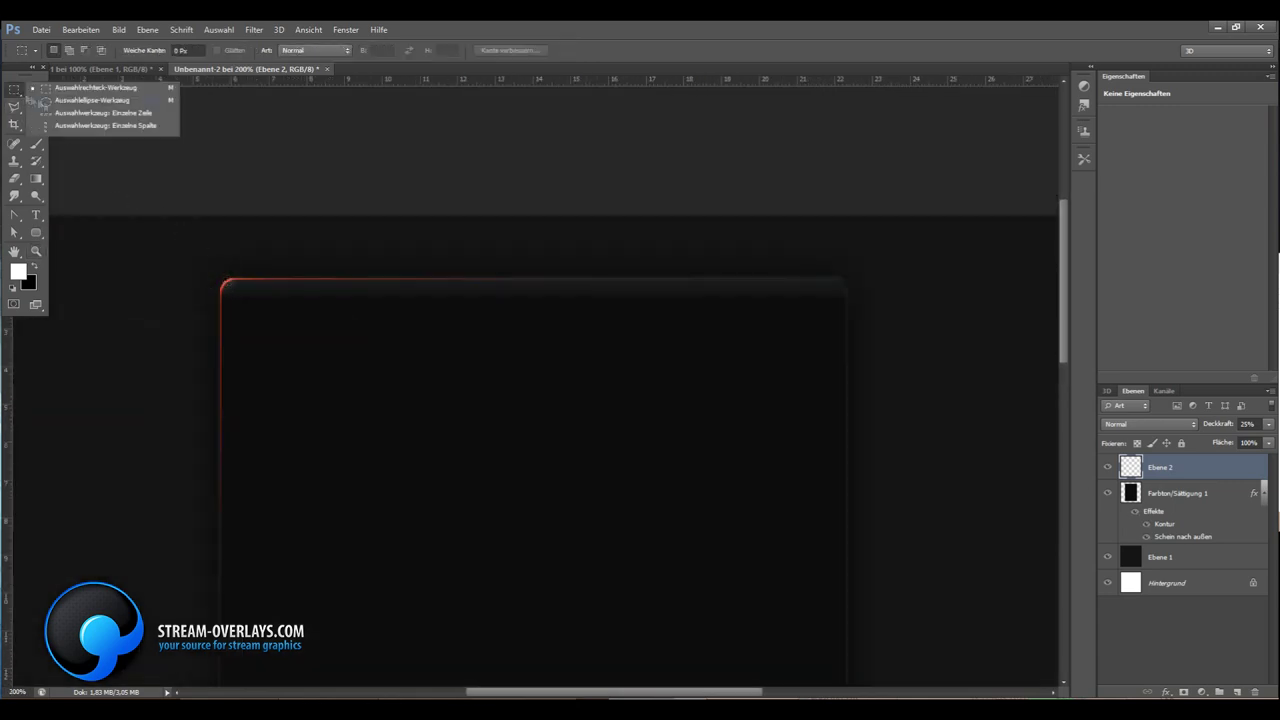
key("u")
left_click_drag(226, 281, 846, 509)
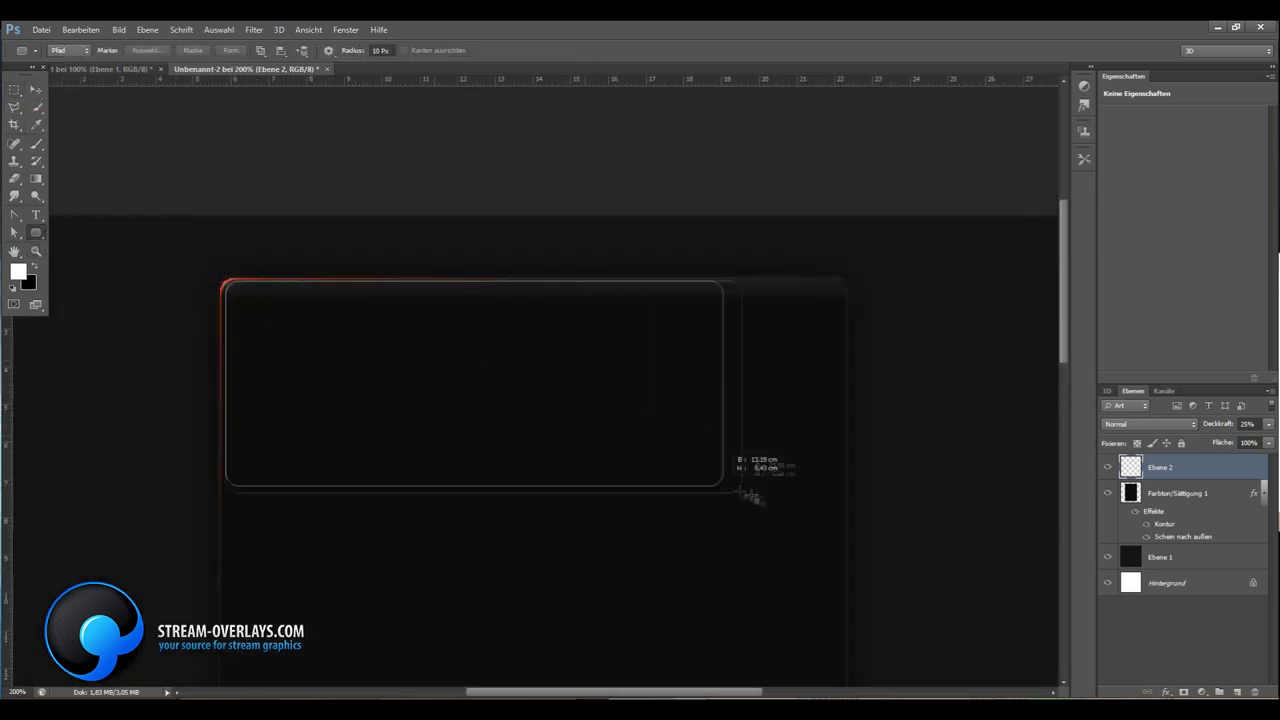
right_click(876, 428)
left_click(920, 205)
key("Return")
On new layer Ebene 3, stroke the selection with a thin white outline and deselect
key("ctrl+shift+alt+n")
key("z")
left_click(957, 309)
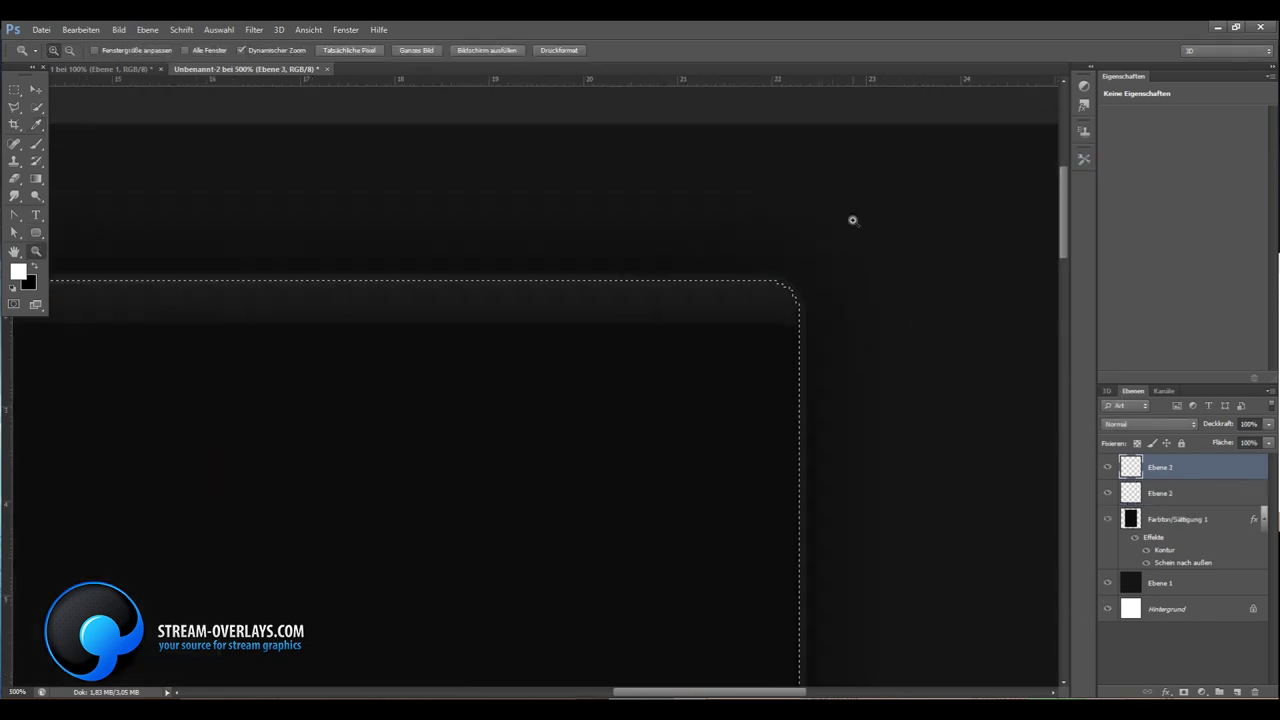
left_click(81, 29)
left_click(100, 229)
key("Return")
Fade the Ebene 3 outline layer down to 7% opacity
right_click(151, 249)
left_click(200, 323)
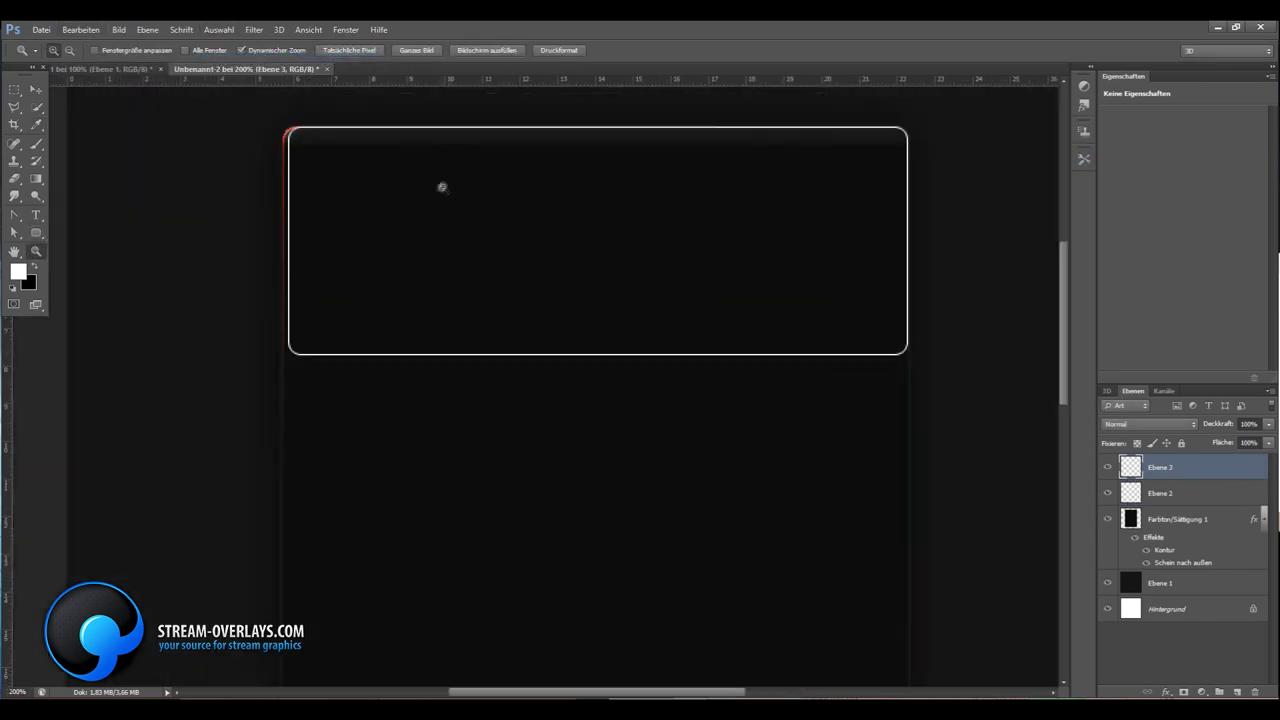
left_click(40, 91)
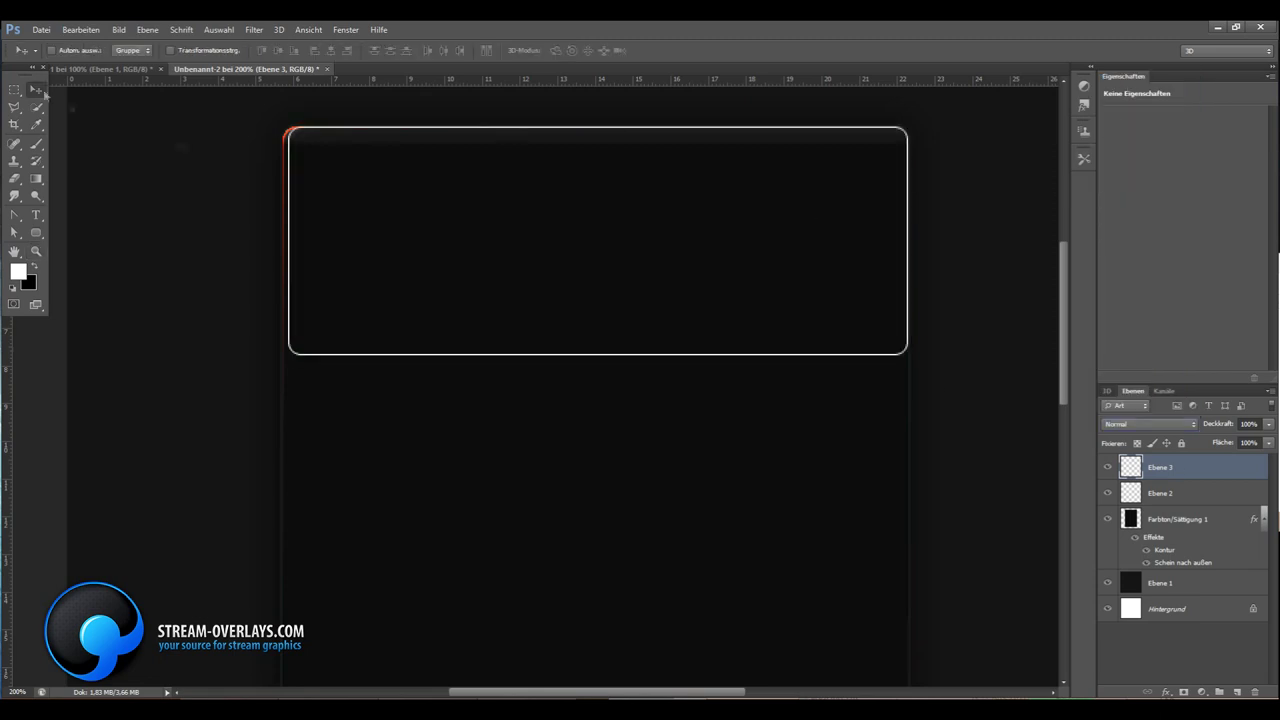
left_click_drag(1268, 424, 1210, 442)
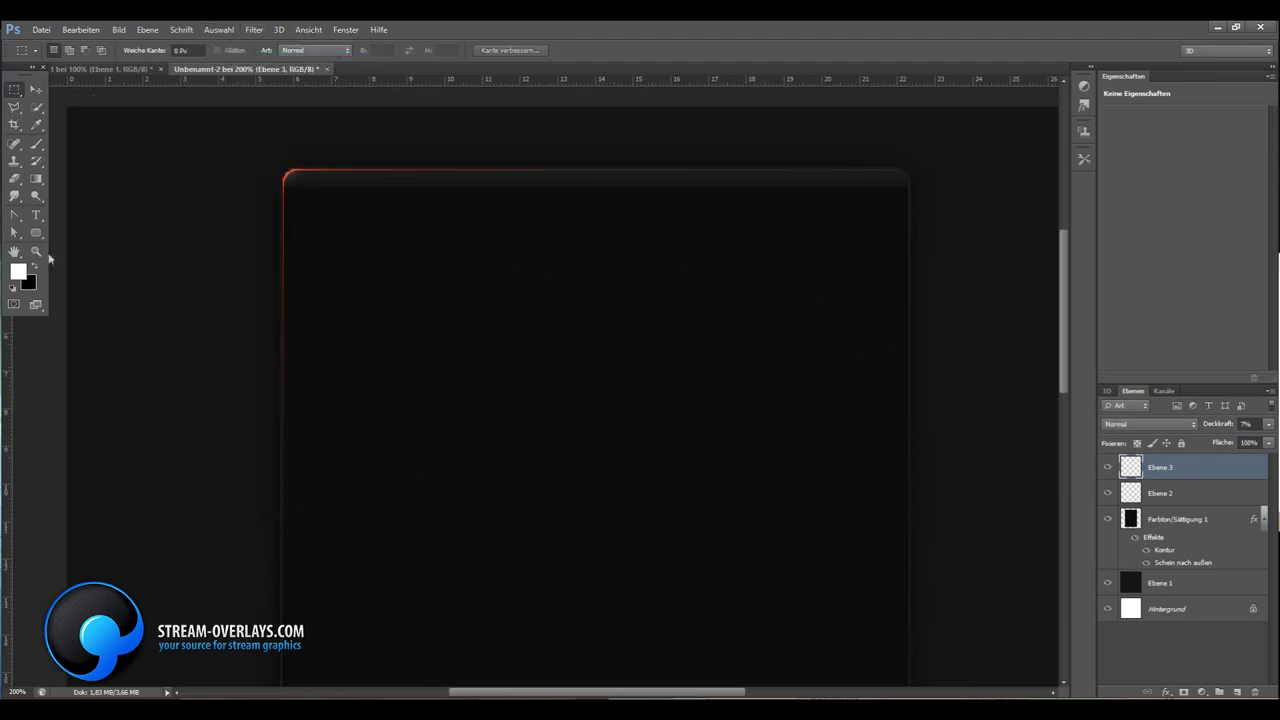
left_click(36, 251)
left_click(603, 128)
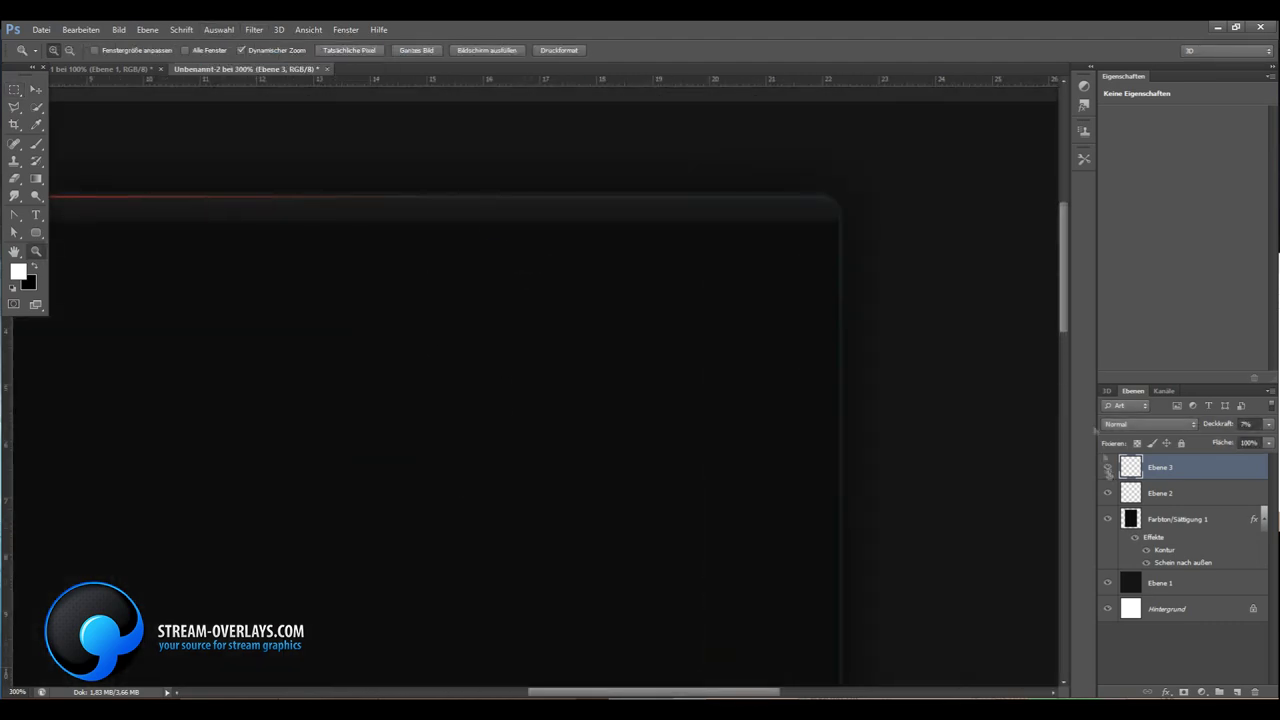
Show Ebene 2's gradient band again and cancel the Fill dialog without applying it
left_click(1107, 494)
left_click(81, 29)
left_click(120, 255)
left_click(626, 237)
left_click(600, 262)
key("Escape")
key("Escape")
Set Ebene 3's opacity to 23% and clear the selection afterward
left_click(81, 29)
mouse_move(1268, 424)
left_mouse_down()
mouse_move(1272, 440)
mouse_move(1218, 440)
left_mouse_up()
key("m")
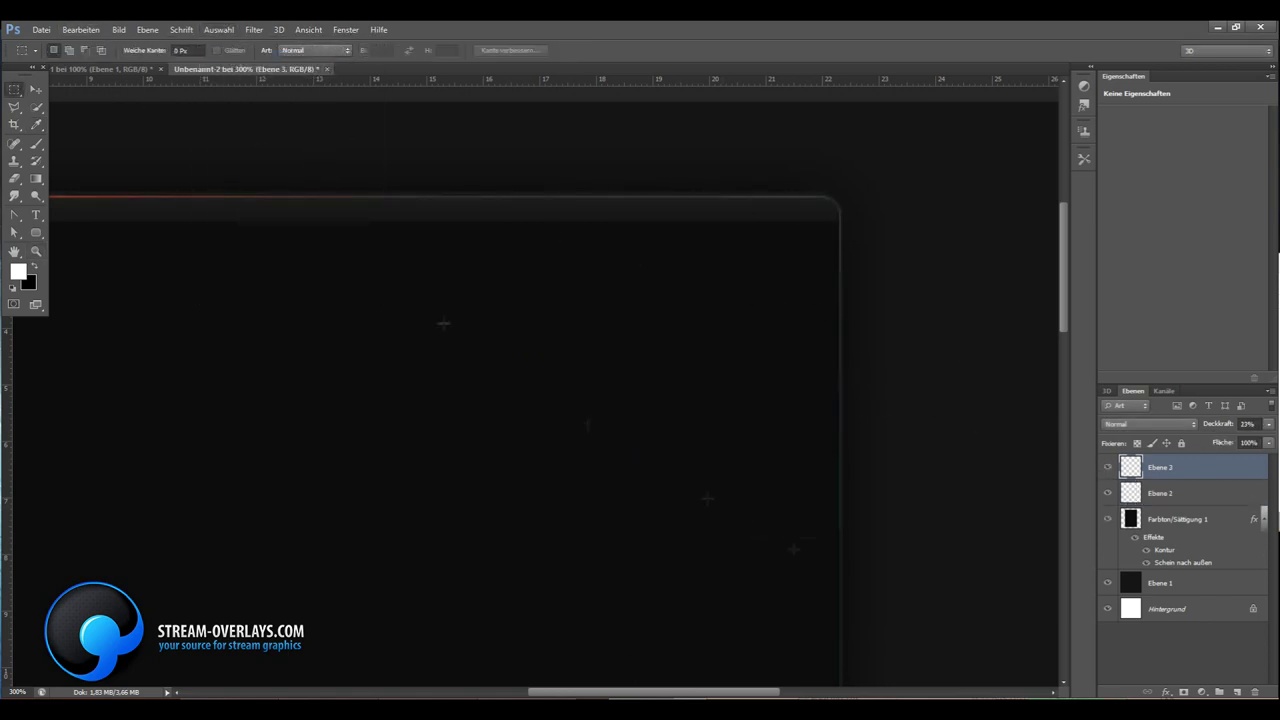
left_click_drag(305, 315, 937, 629)
left_click(219, 29)
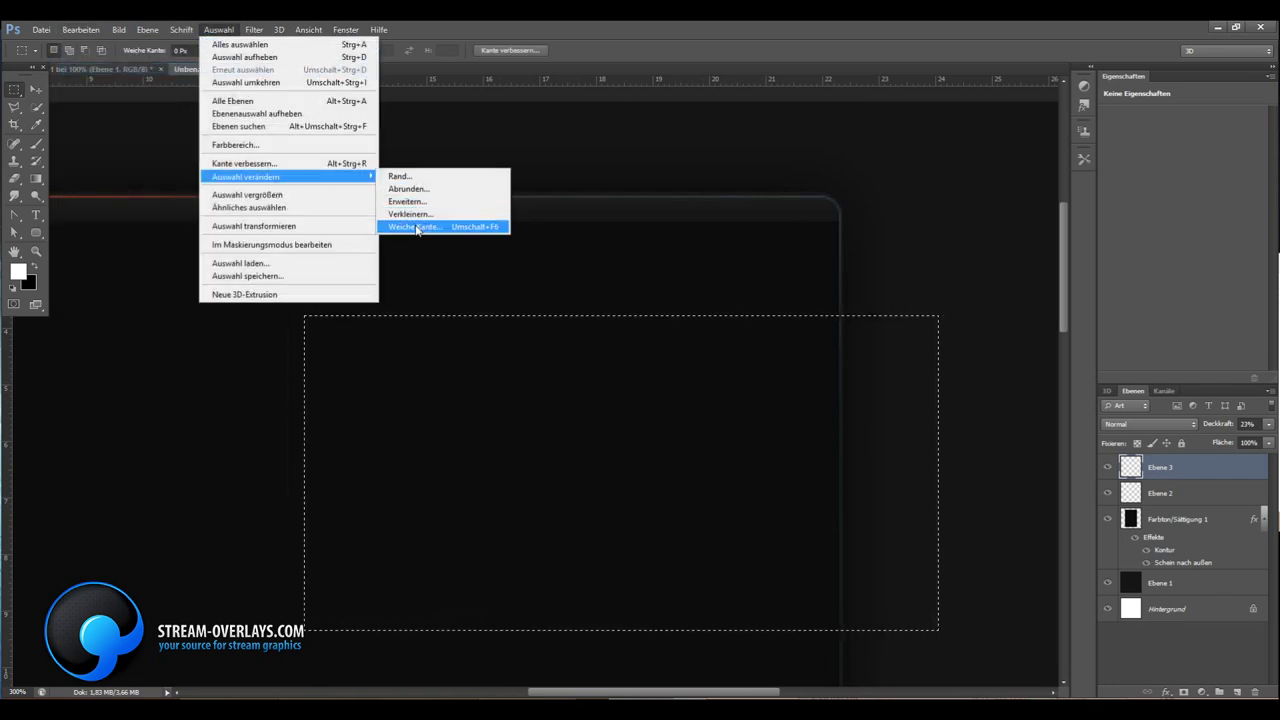
left_click(457, 226)
left_click(700, 253)
left_click(219, 29)
left_click(240, 66)
Move Ebene 2 above Ebene 3 in the Layers panel
key("z")
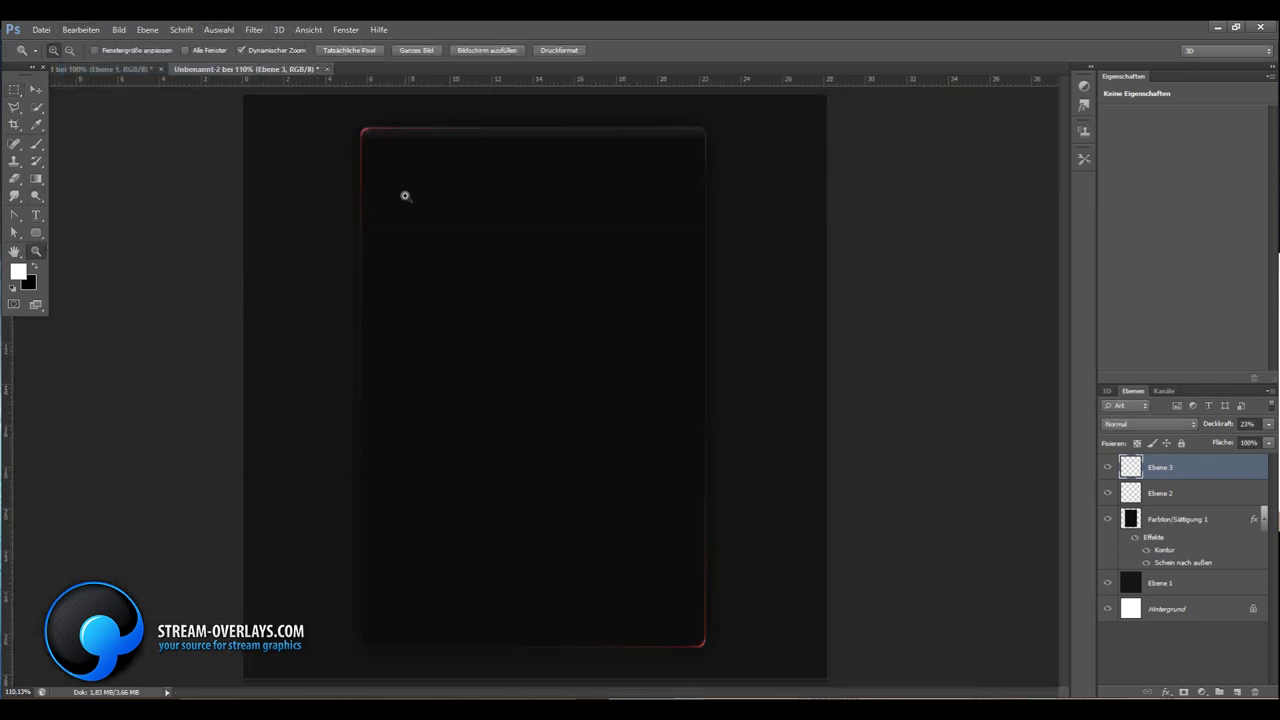
left_click(403, 194)
left_click(1268, 424)
key("ctrl+0")
left_click_drag(1160, 493, 1160, 462)
left_click(36, 89)
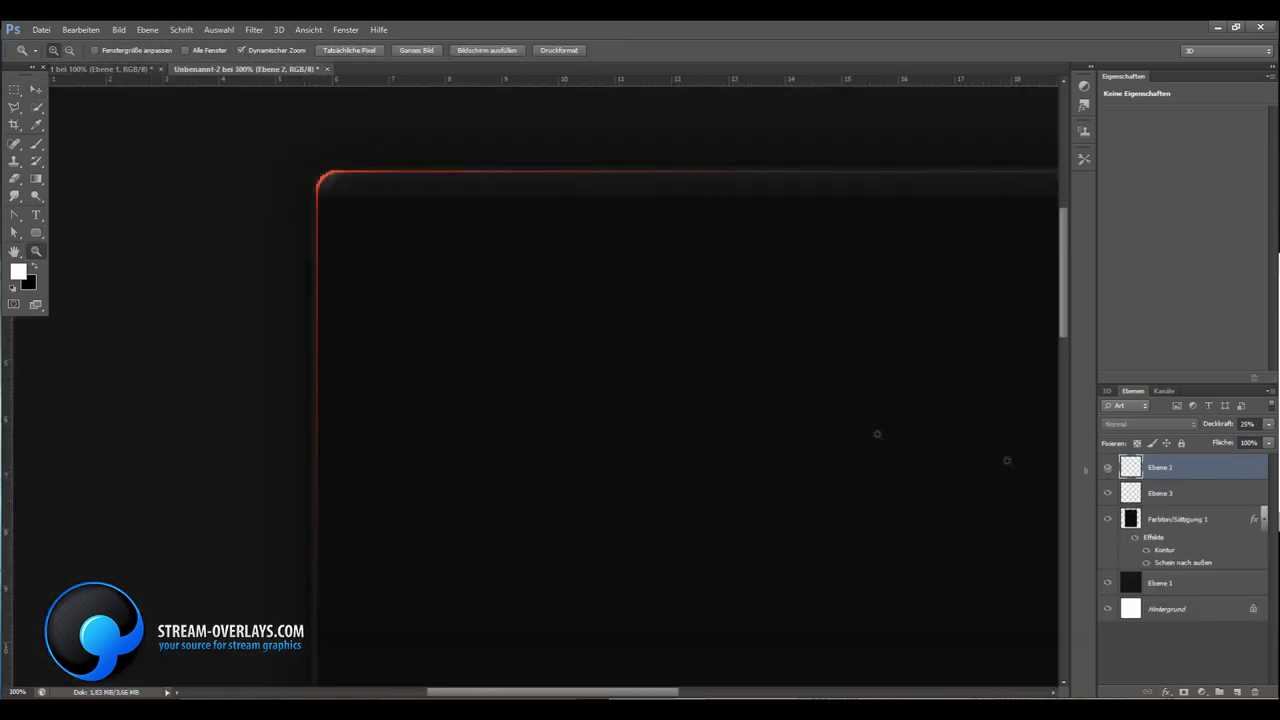
Type the heading FRIENDS on the panel at font size 8
key("t")
left_click(378, 214)
type("FRIEN")
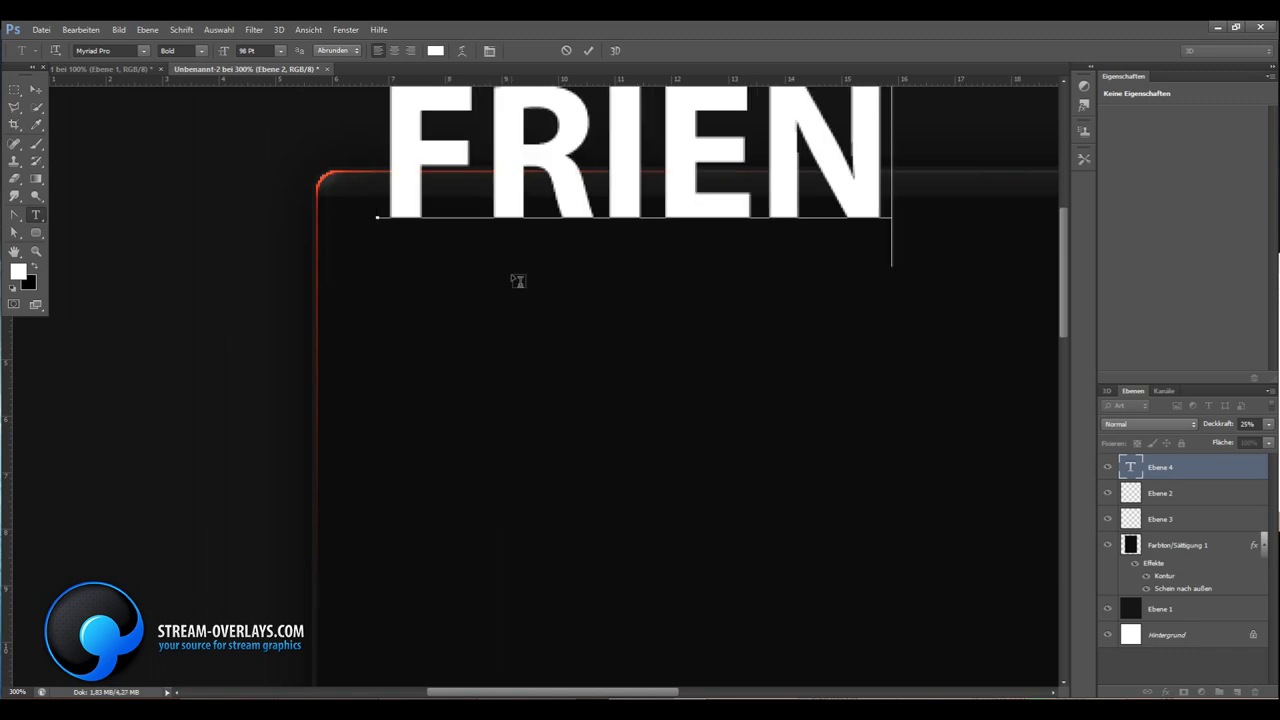
type("DS")
key("ctrl+a")
left_click(246, 50)
type("8")
key("Return")
left_click(36, 251)
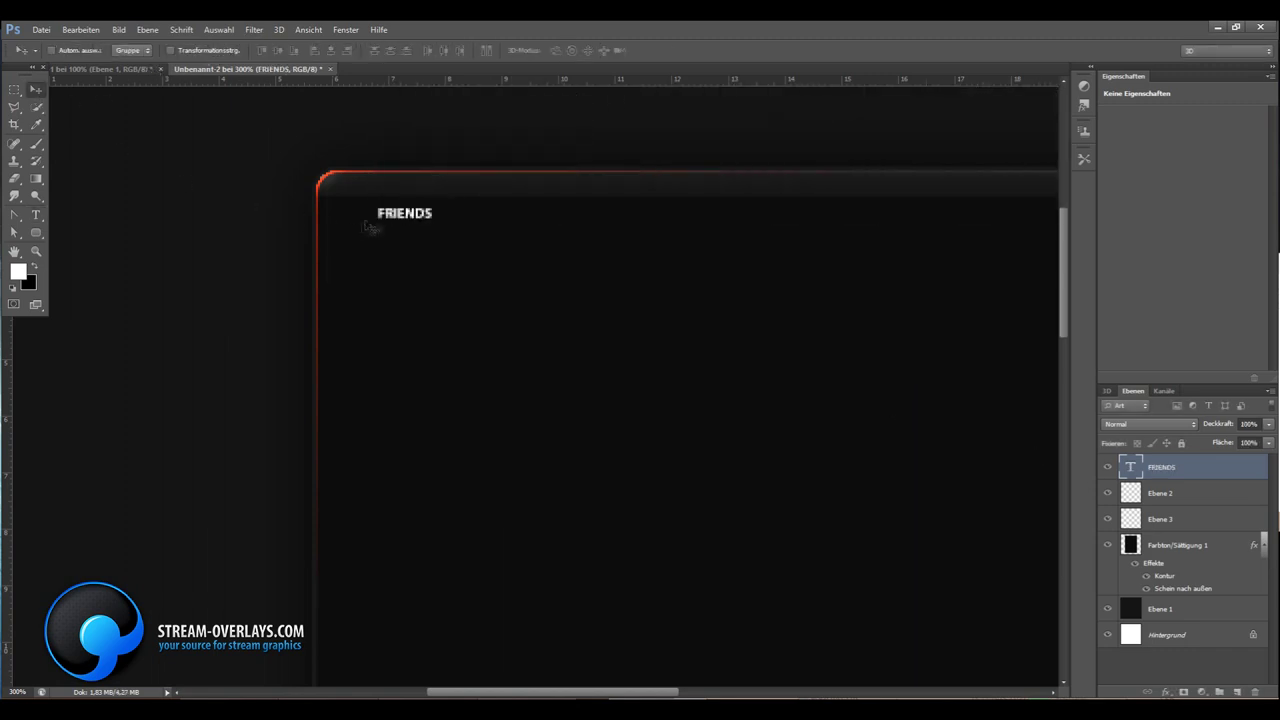
Outline a rounded box selection around the FRIENDS heading
right_click(338, 270)
left_click(370, 284)
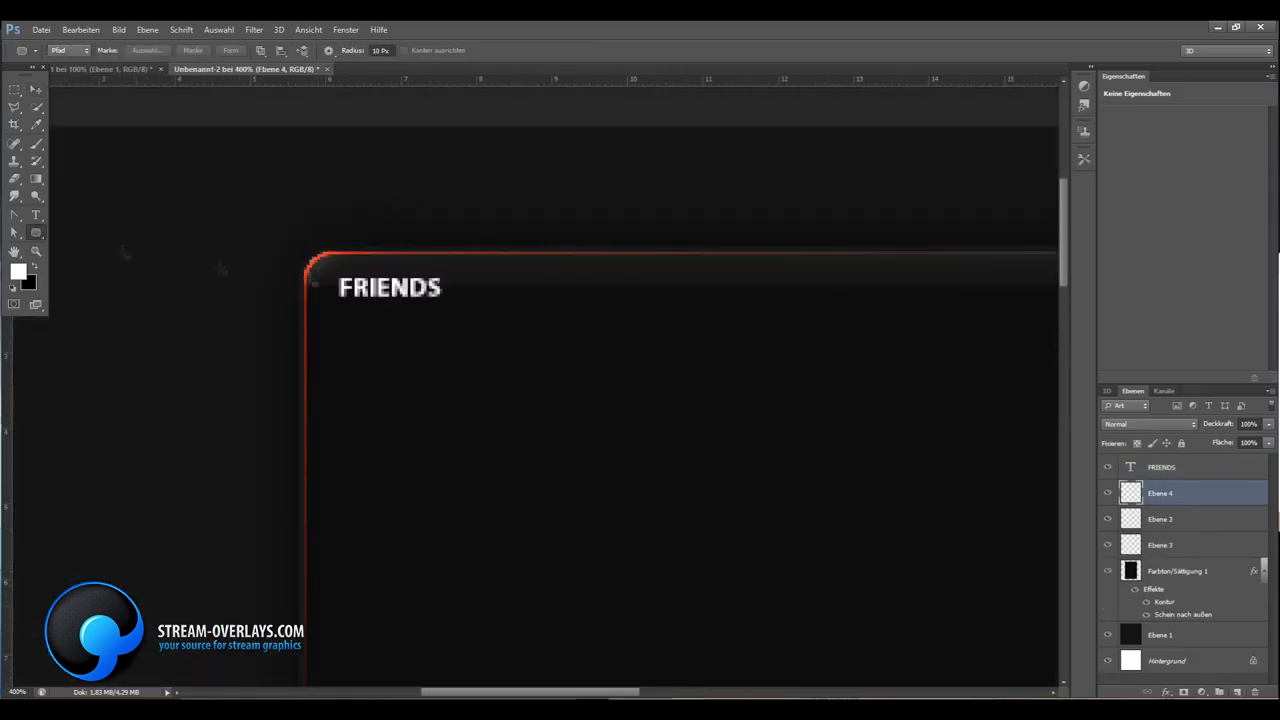
key("Escape")
left_click_drag(322, 266, 466, 313)
type("5")
left_click_drag(346, 266, 330, 272)
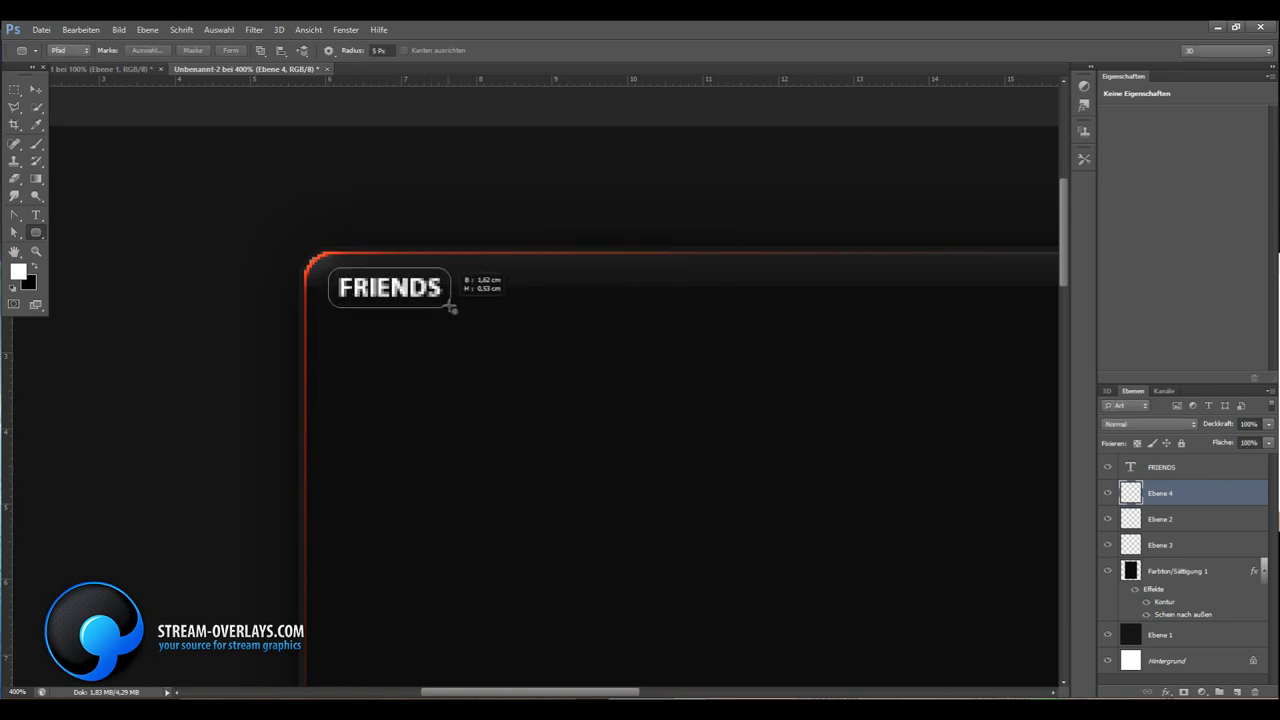
right_click(470, 285)
key("Escape")
key("z")
left_click(409, 166, "alt")
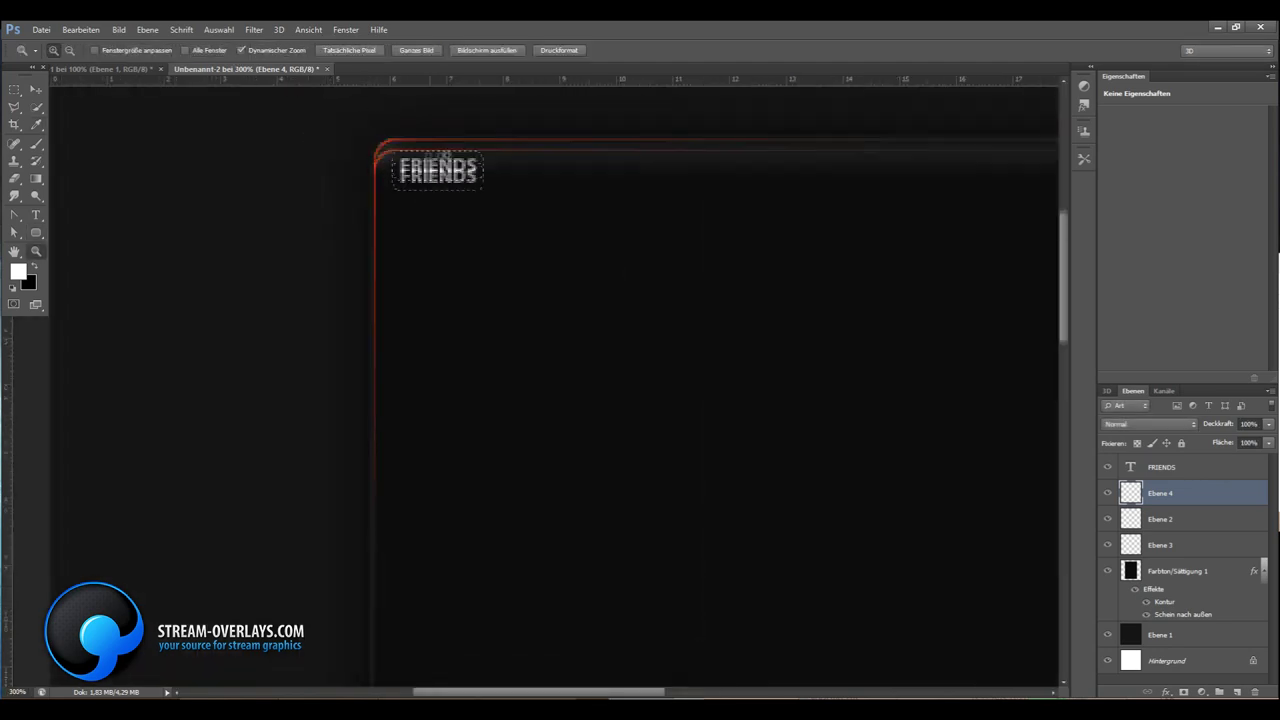
Fill the badge area with the red foreground colour, deselect, and fit the canvas on screen
key("i")
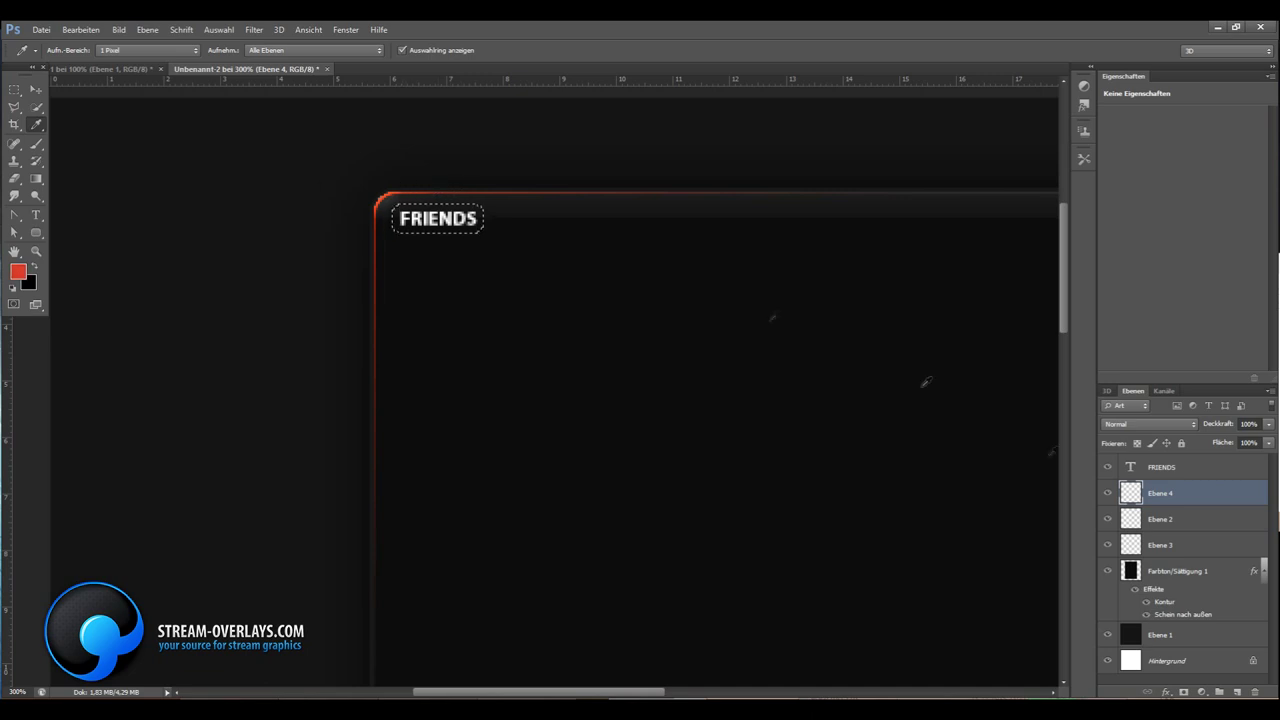
left_click(81, 29)
left_click(150, 220)
key("Return")
key("z")
key("ctrl+0")
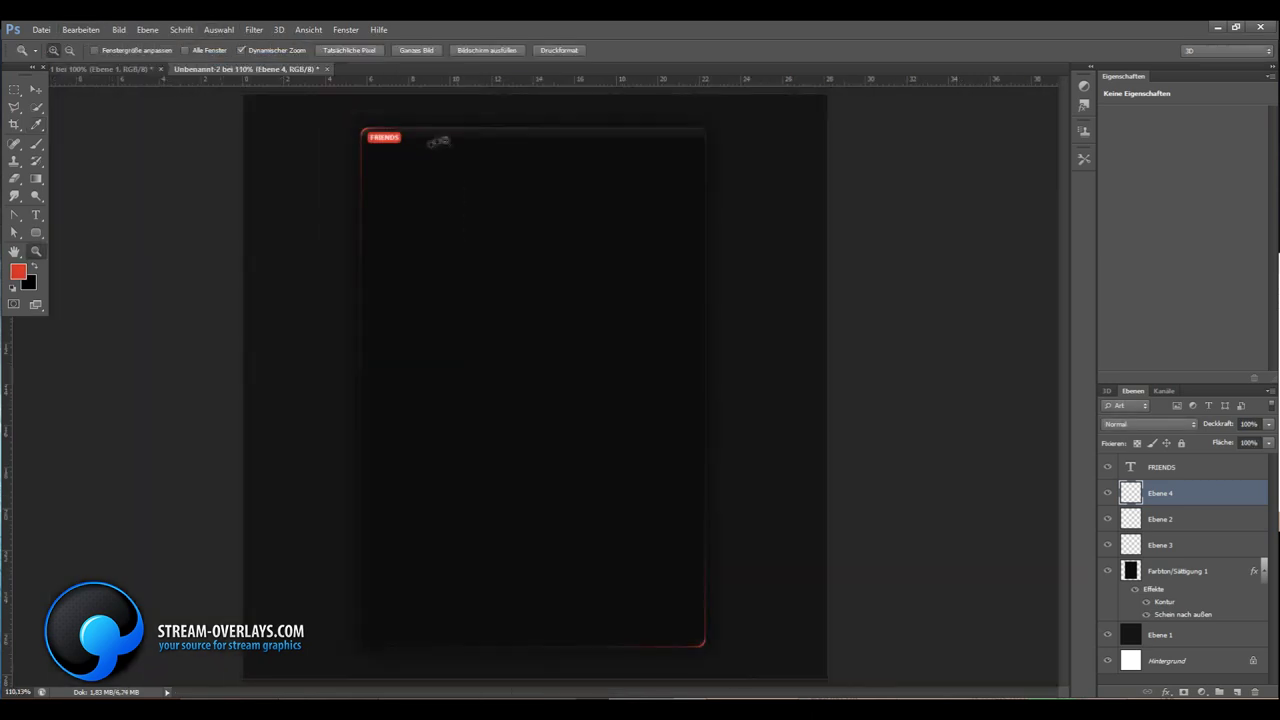
left_click(437, 141)
Give the FRIENDS text a drop shadow with distance 1 and a gradient overlay
right_click(1160, 467)
left_click(1070, 151)
left_click(763, 511)
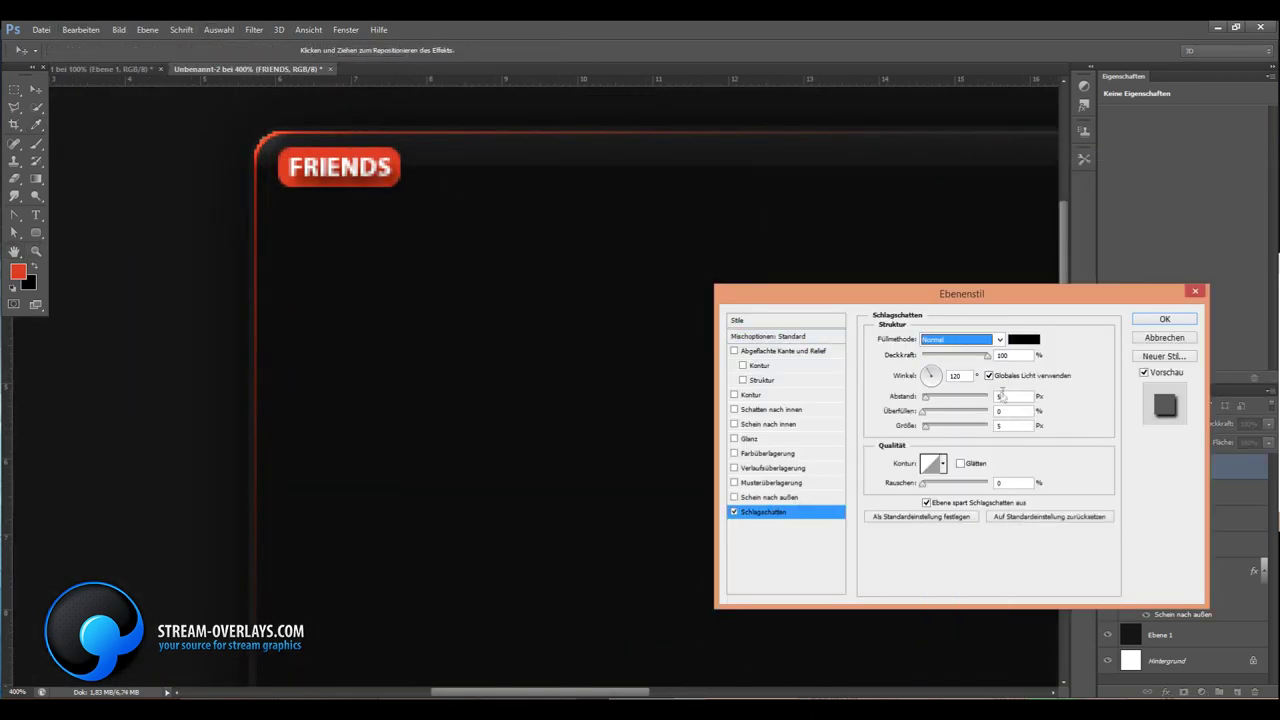
type("1")
left_click(1015, 426)
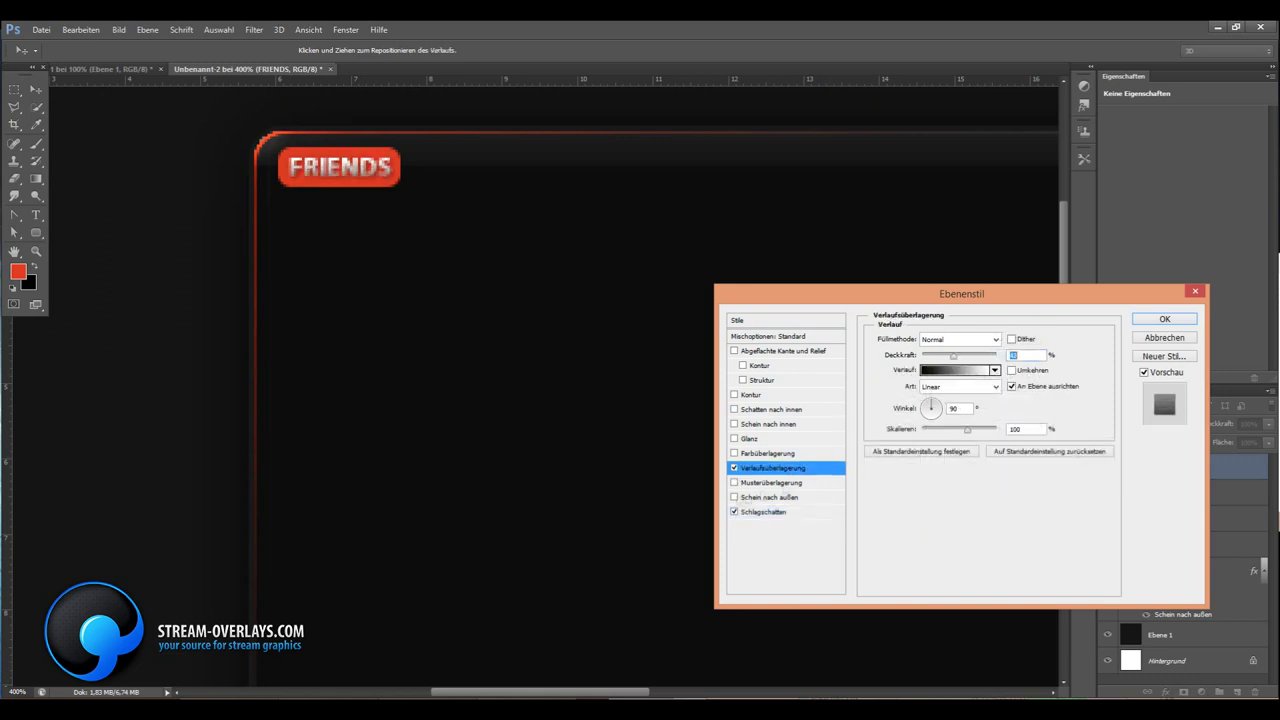
left_click(751, 394)
left_click(908, 429)
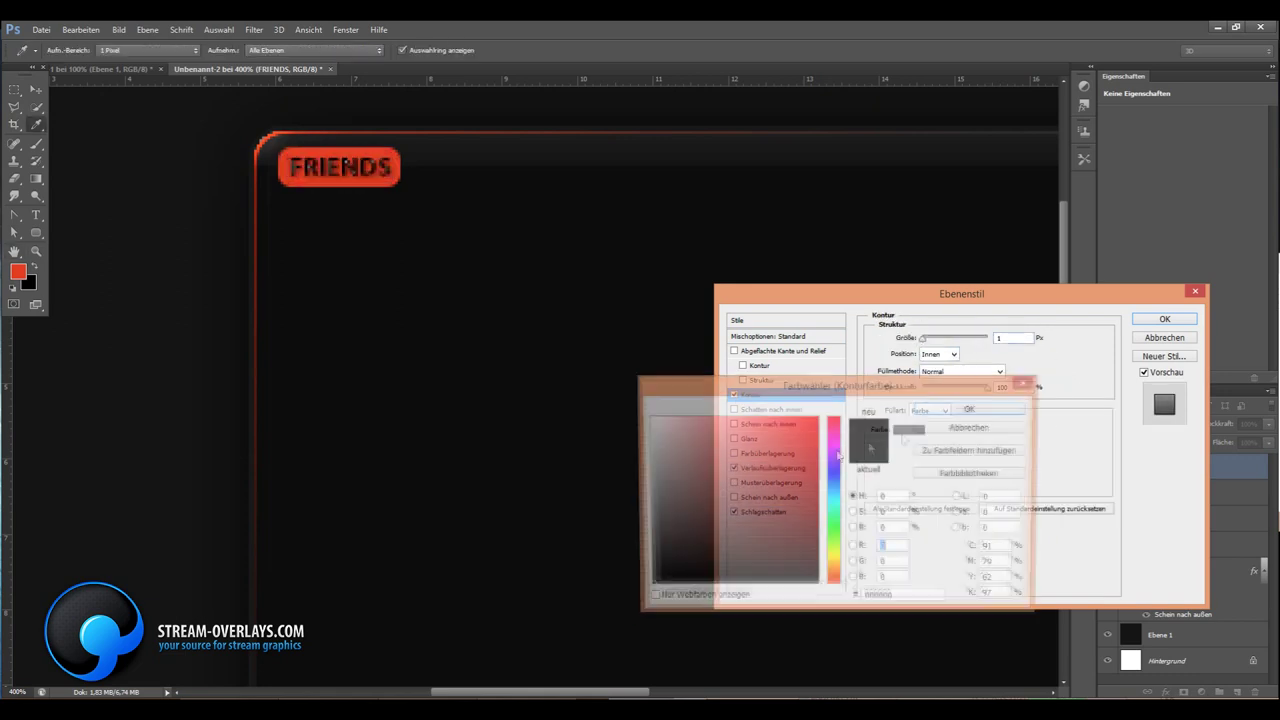
left_click(655, 418)
left_click(977, 406)
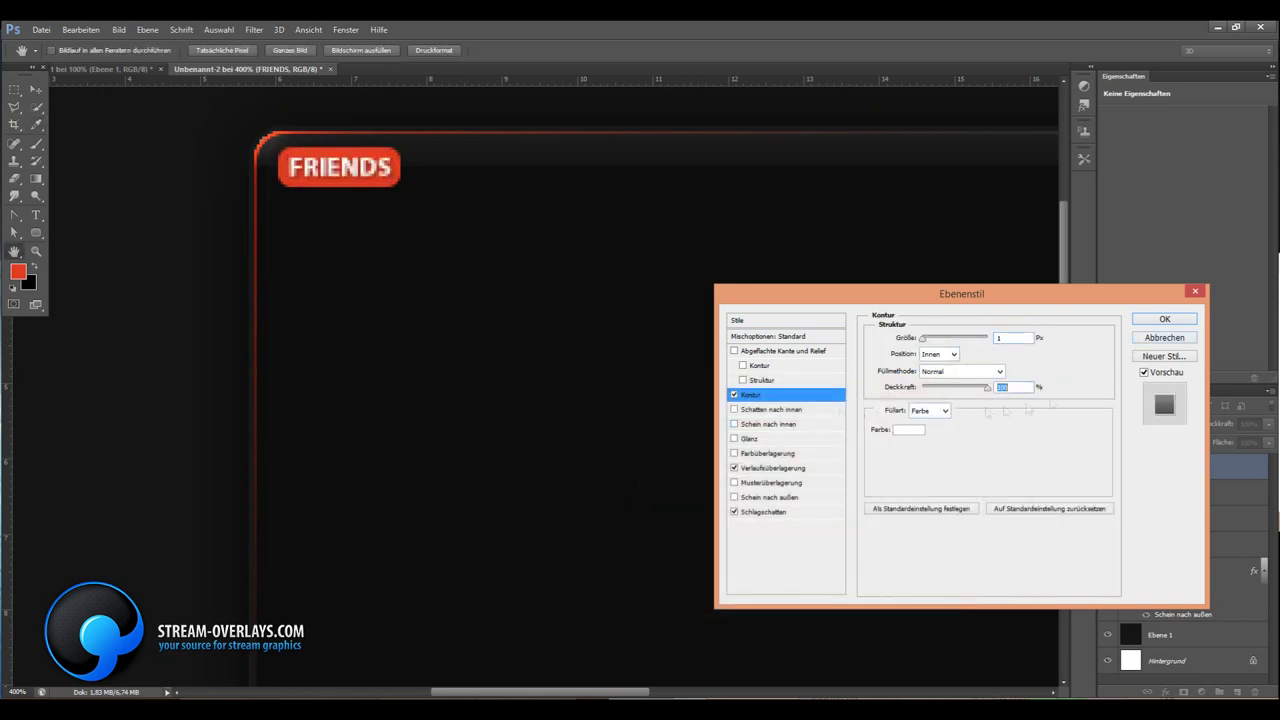
left_click(734, 395)
left_click(772, 467)
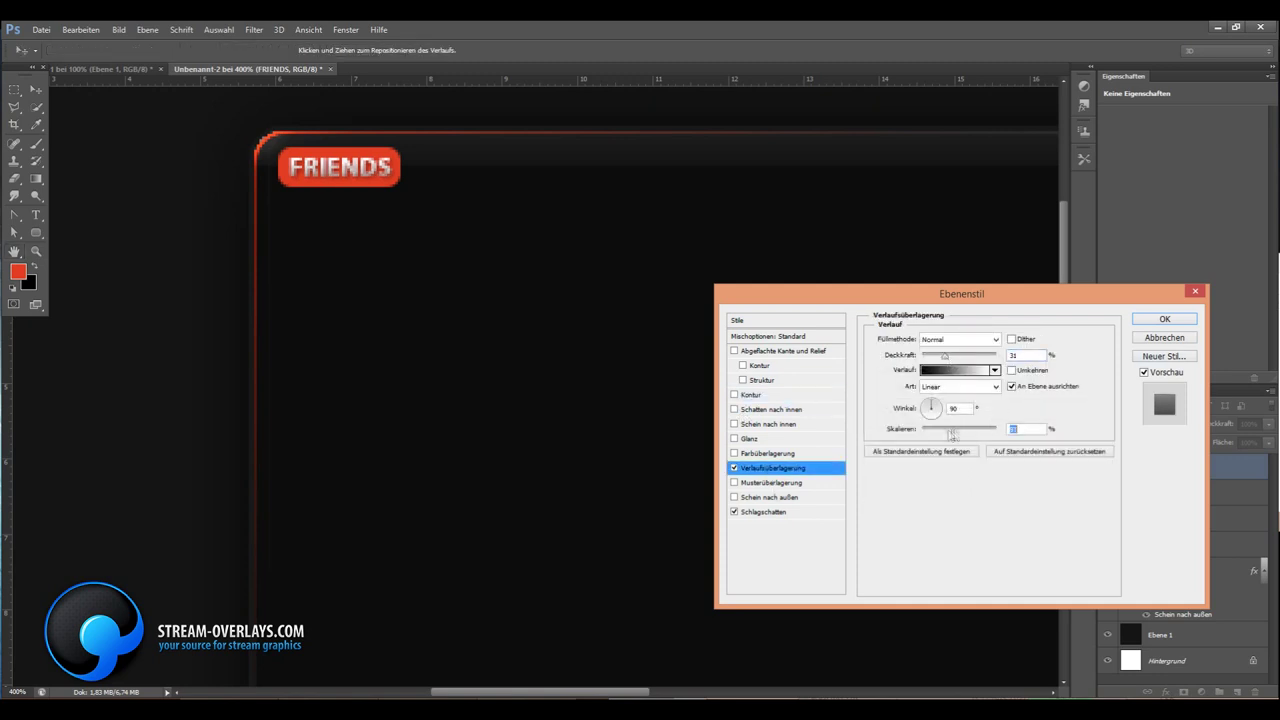
left_click(1158, 320)
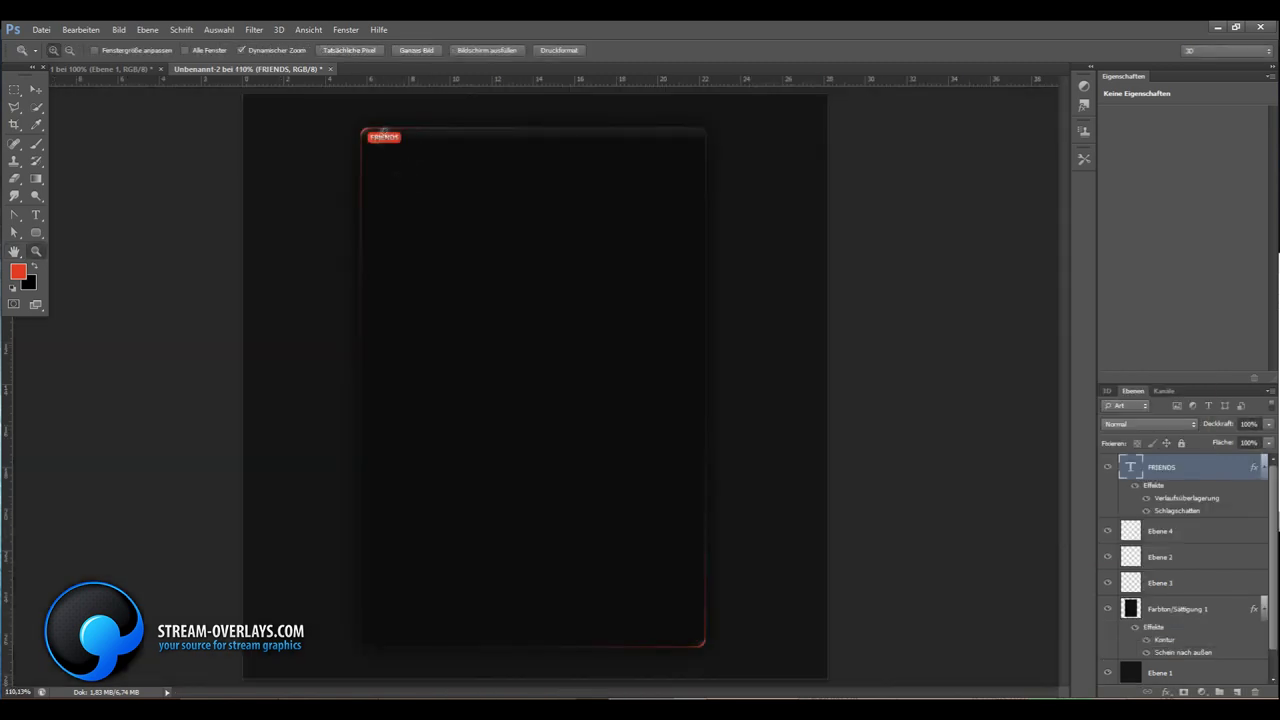
Add a 1 px orange-red stroke to the red badge layer Ebene 4
left_click(384, 131)
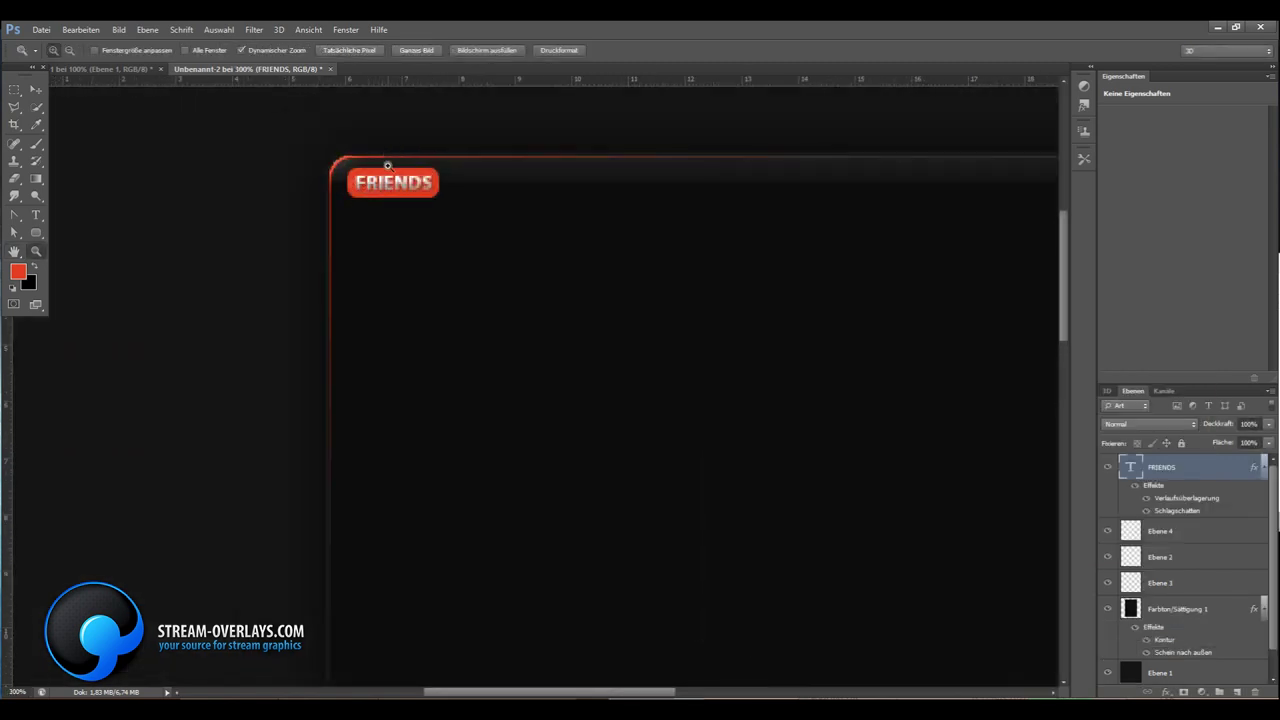
right_click(522, 273)
left_click(545, 282)
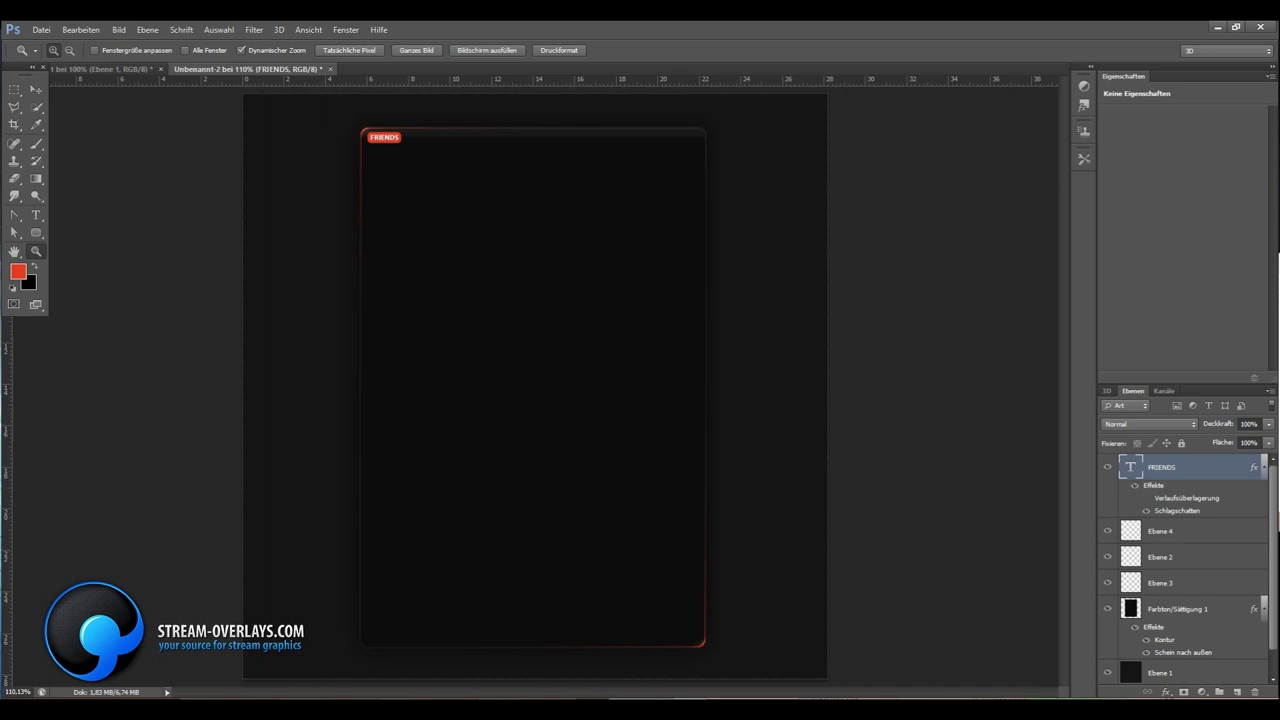
right_click(490, 146)
left_click(589, 309)
left_click(379, 119)
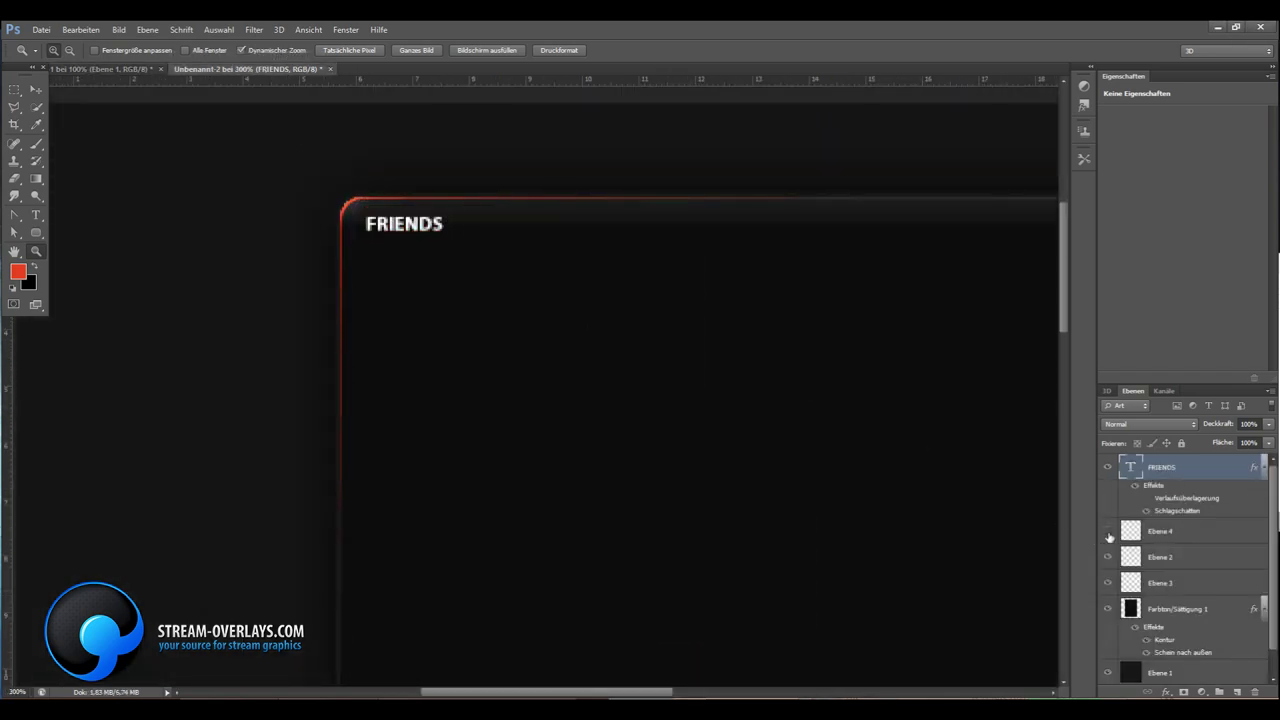
double_click(1200, 531)
left_click(770, 396)
left_click(894, 431)
left_click(650, 418)
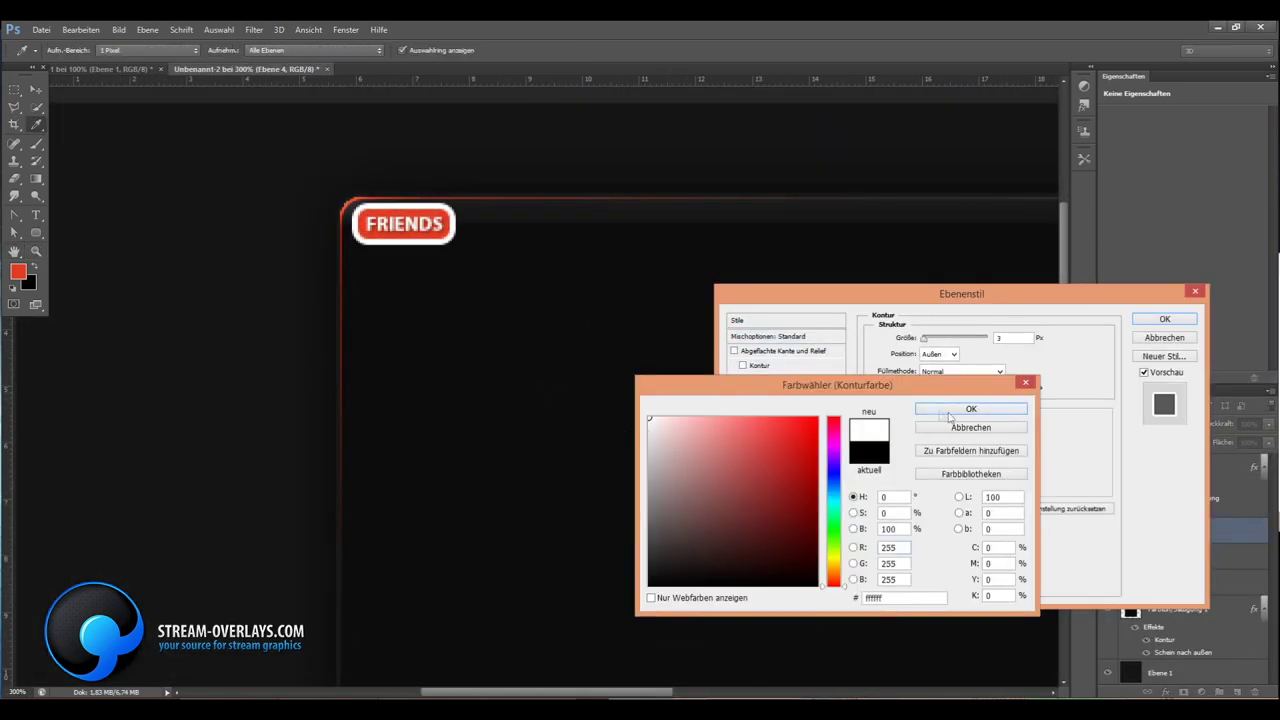
left_click(949, 411)
left_click(908, 430)
left_click(404, 224)
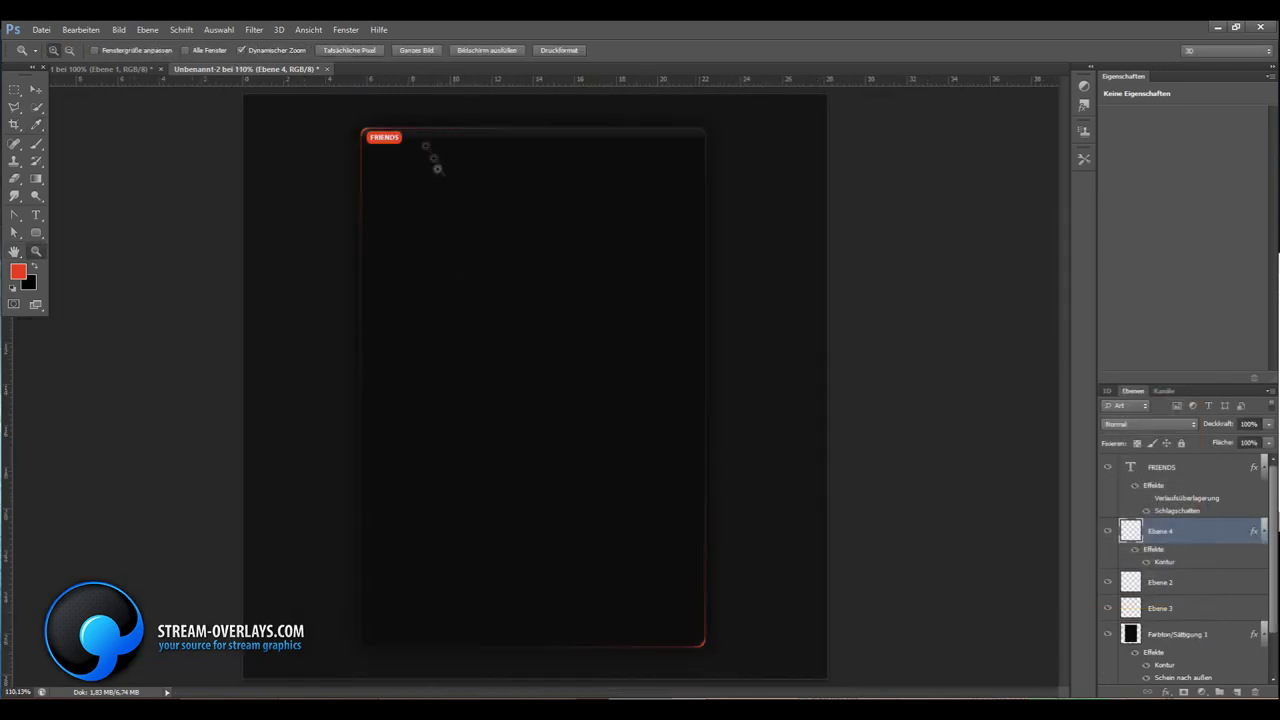
Select the area around the FRIENDS badge and set up the Burn tool at size 25
scroll(380, 128, "up", 5)
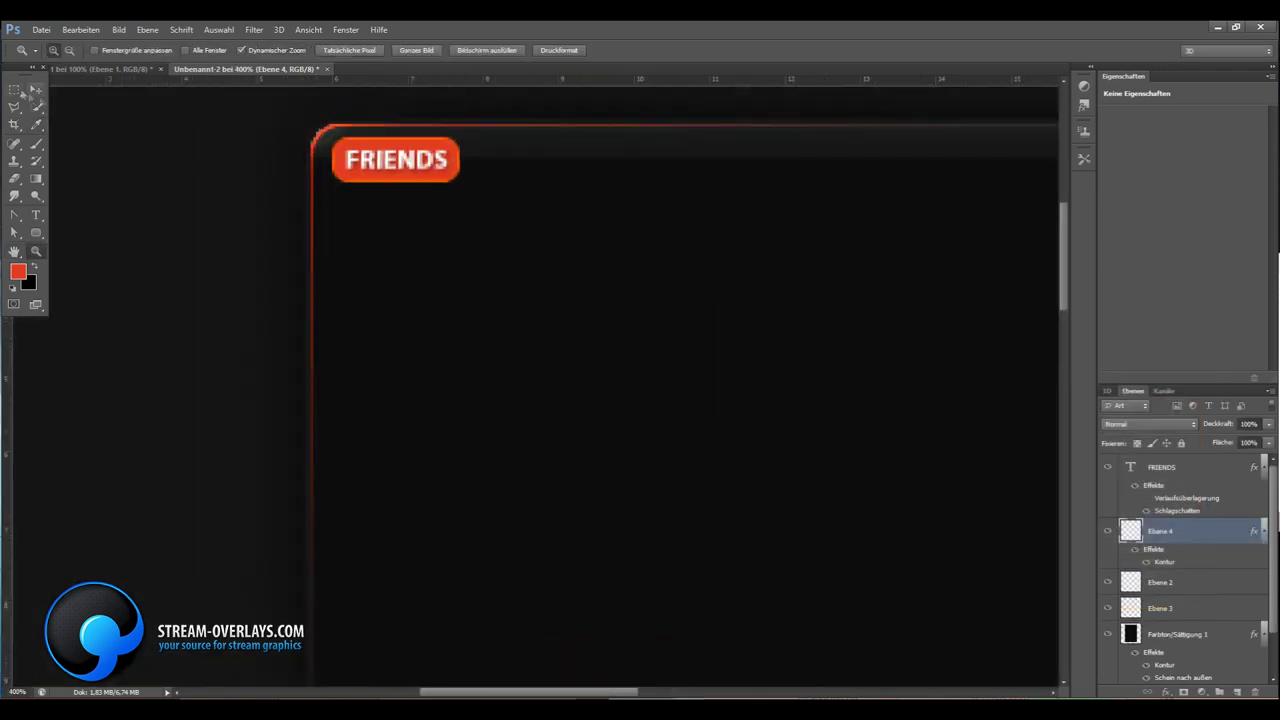
left_click_drag(294, 158, 544, 216)
right_click(36, 196)
left_click(100, 203)
left_click(69, 56)
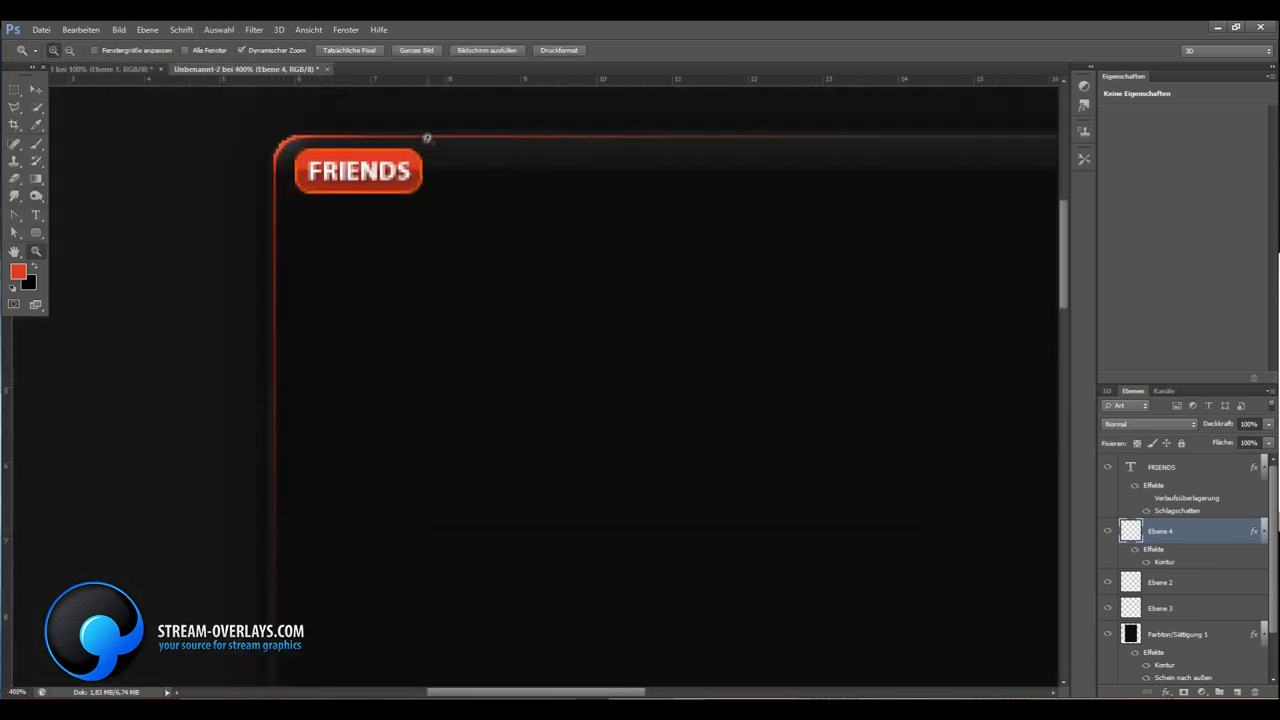
Duplicate the red badge, move the copy right of FRIENDS and stretch it into a bar
key("ctrl+j")
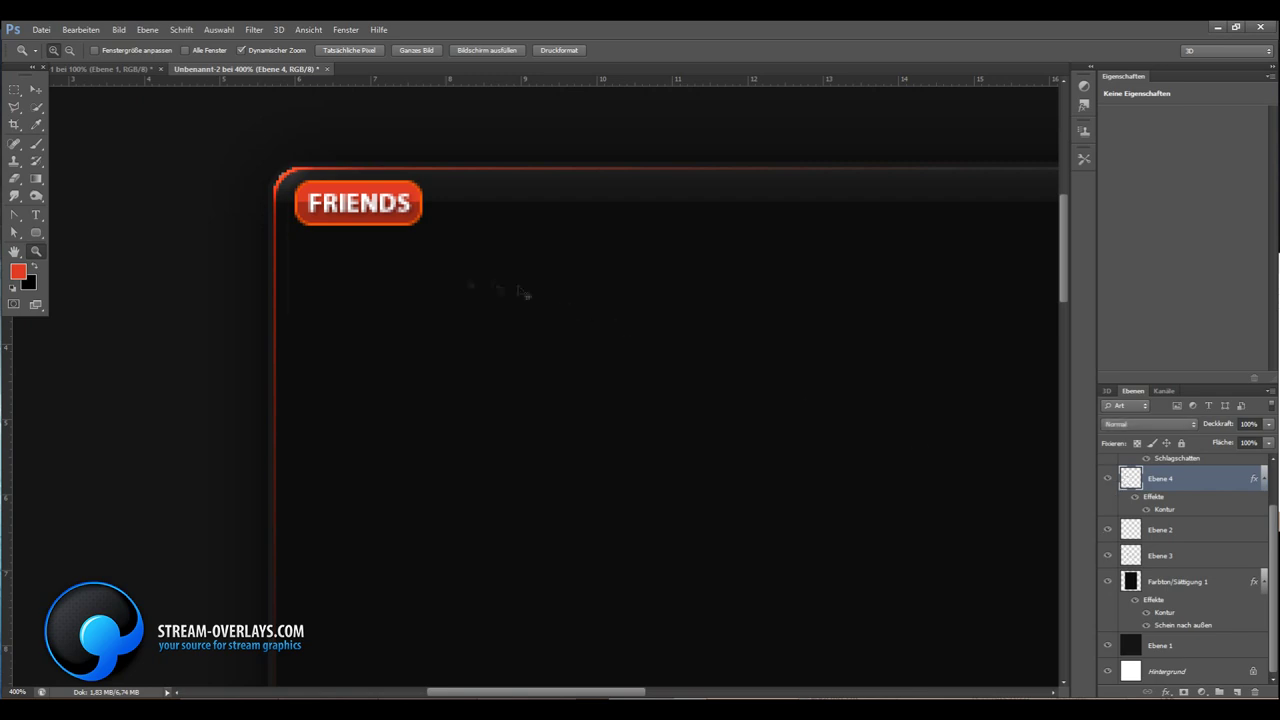
key("v")
left_click_drag(383, 177, 418, 177)
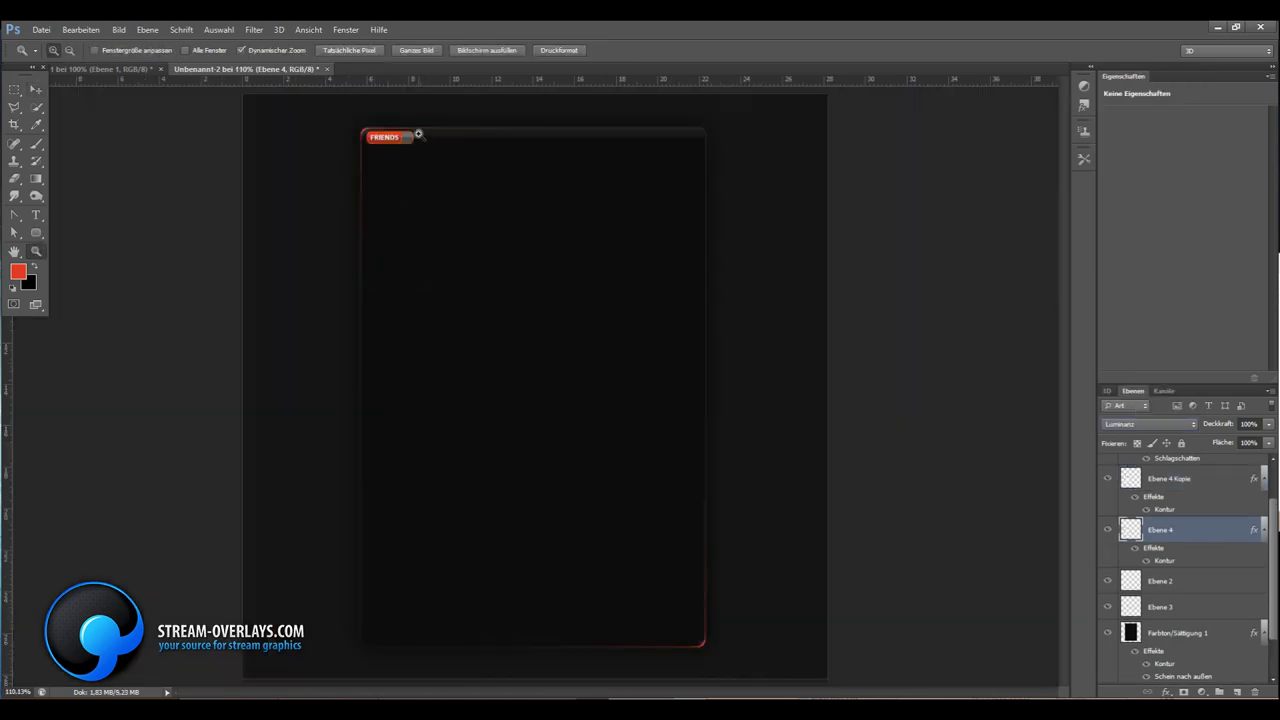
left_click_drag(418, 133, 825, 362)
key("o")
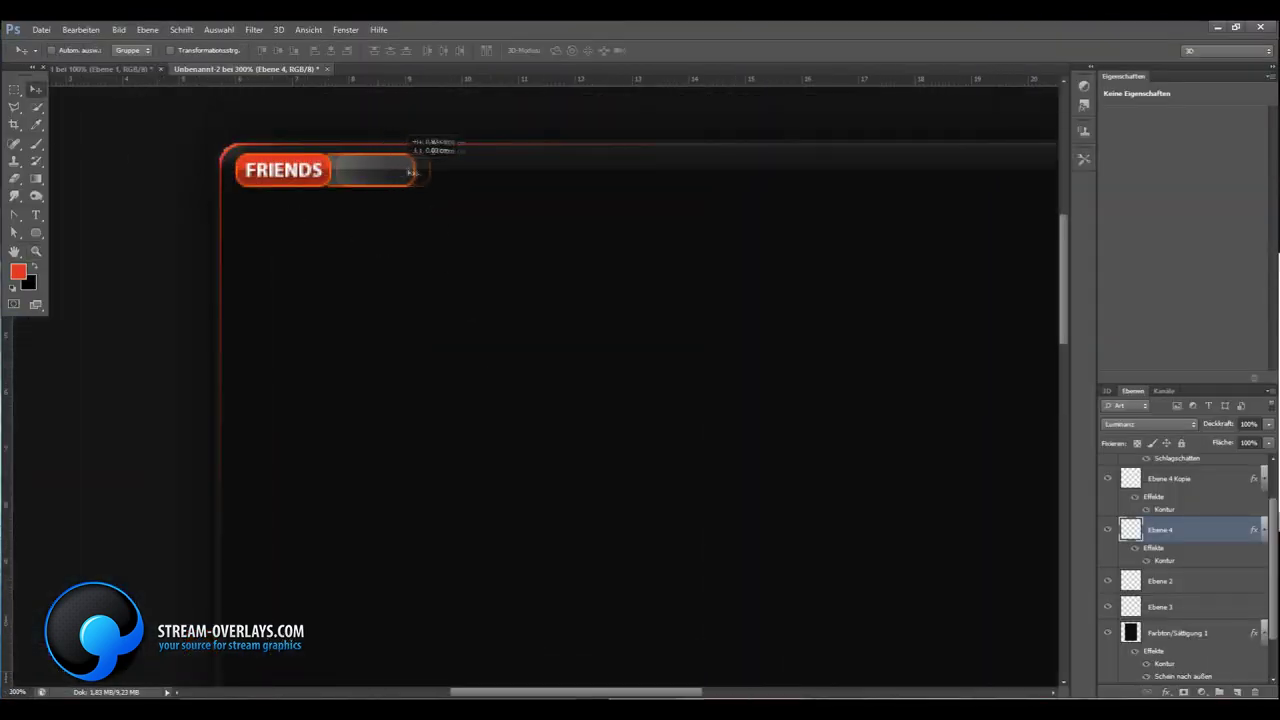
key("m")
mouse_move(368, 181)
left_mouse_down()
mouse_move(450, 177)
mouse_move(409, 220)
mouse_move(356, 223)
left_mouse_up()
key("ctrl+t")
key("Return")
left_click(218, 29)
left_click(240, 62)
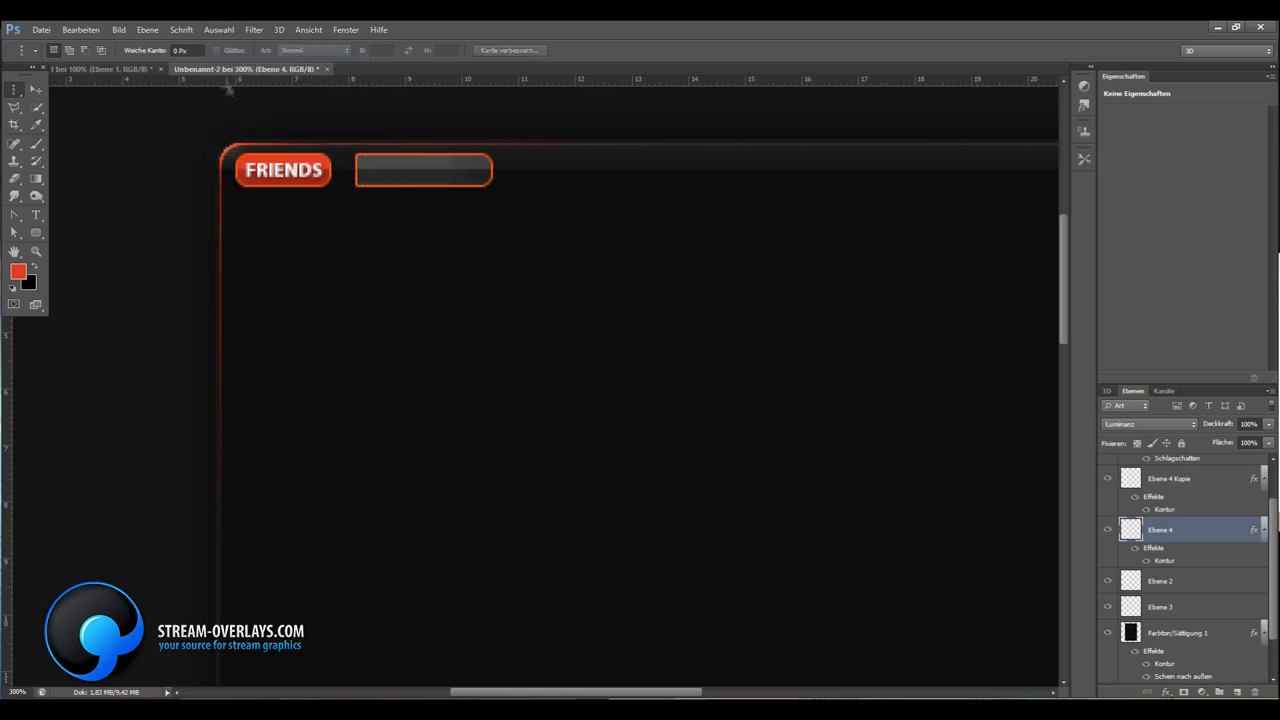
Duplicate the bar again, shift the copy about 0.78 cm left, and hide it
left_click(147, 29)
left_click(345, 366)
key("v")
left_click_drag(396, 172, 352, 172)
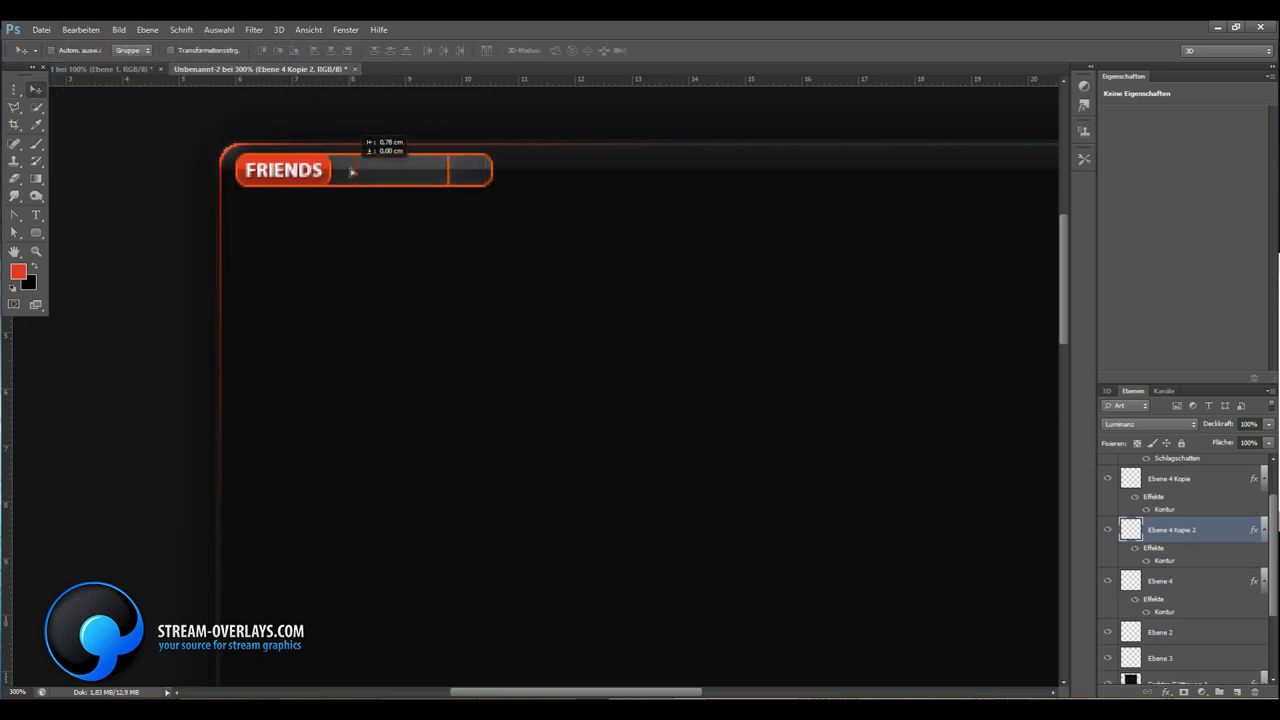
left_click(1107, 530)
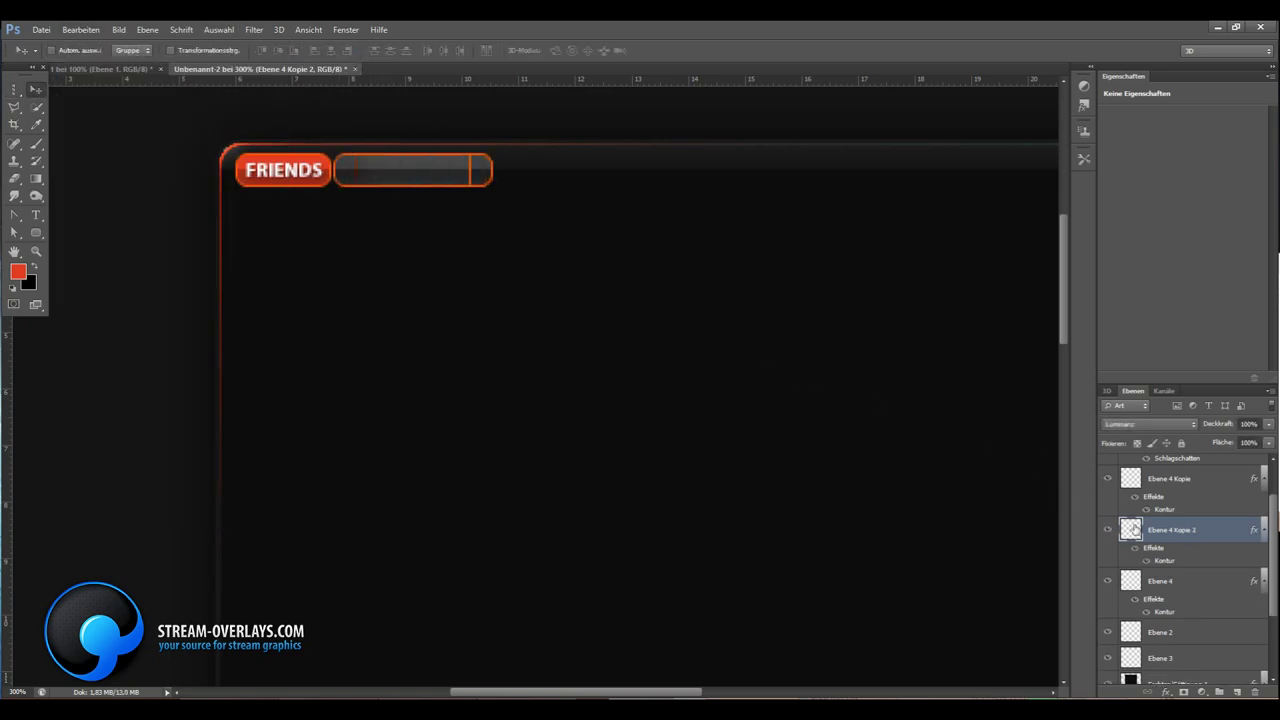
scroll(1120, 515, "down", 1)
right_click(1167, 545)
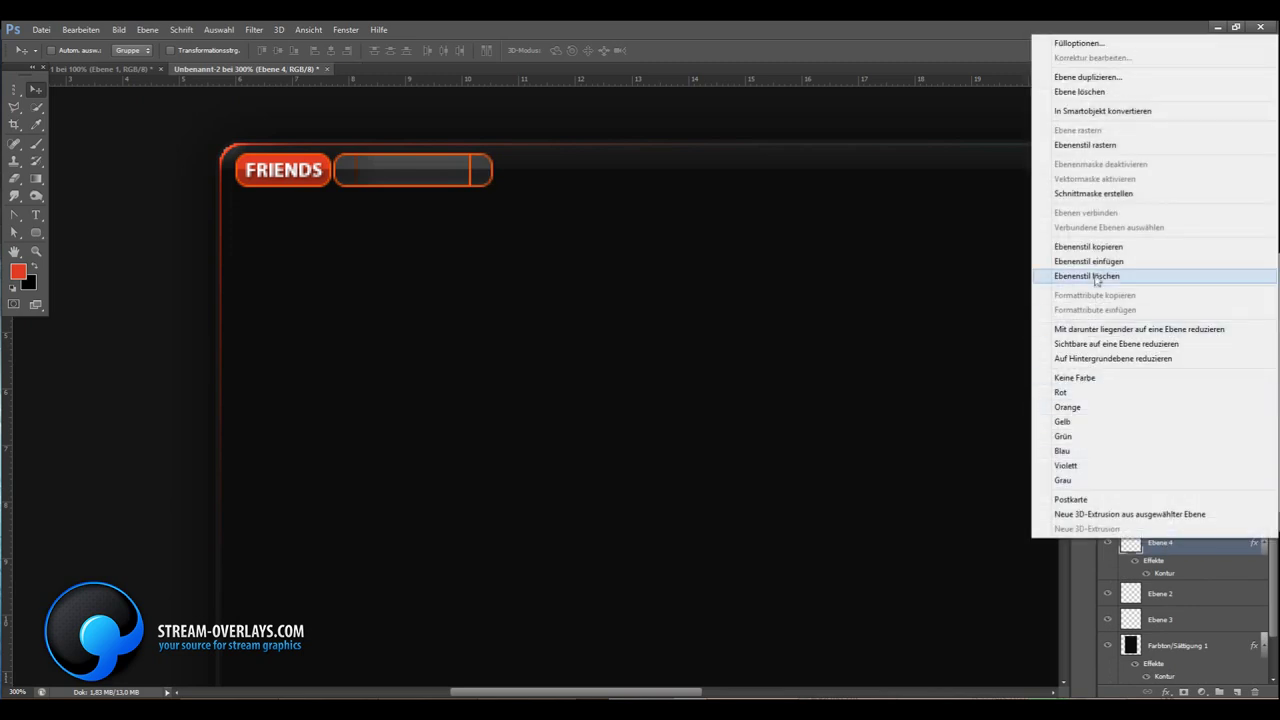
Clear the bar's layer style and paste the outline style onto Ebene 4 Kopie 2
left_click(1100, 277)
right_click(1165, 491)
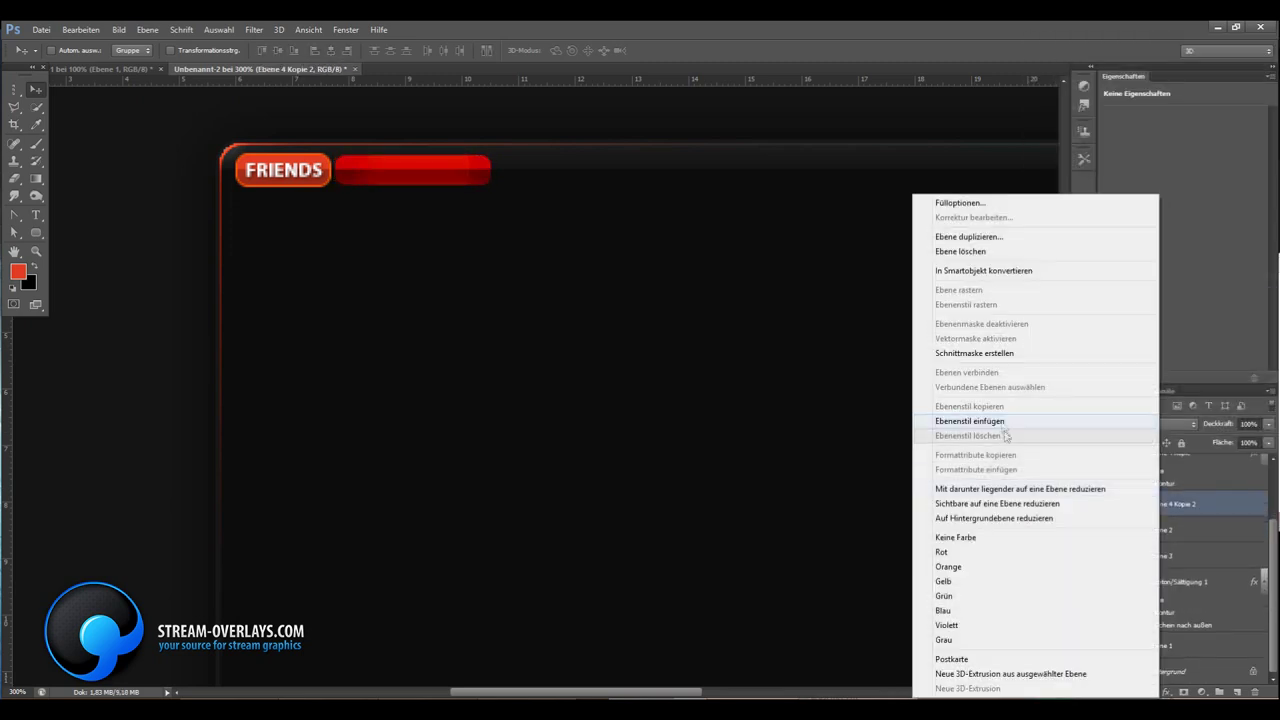
left_click(980, 414)
Set the Burn tool's tone range to darken the bar's right end
right_click(391, 243)
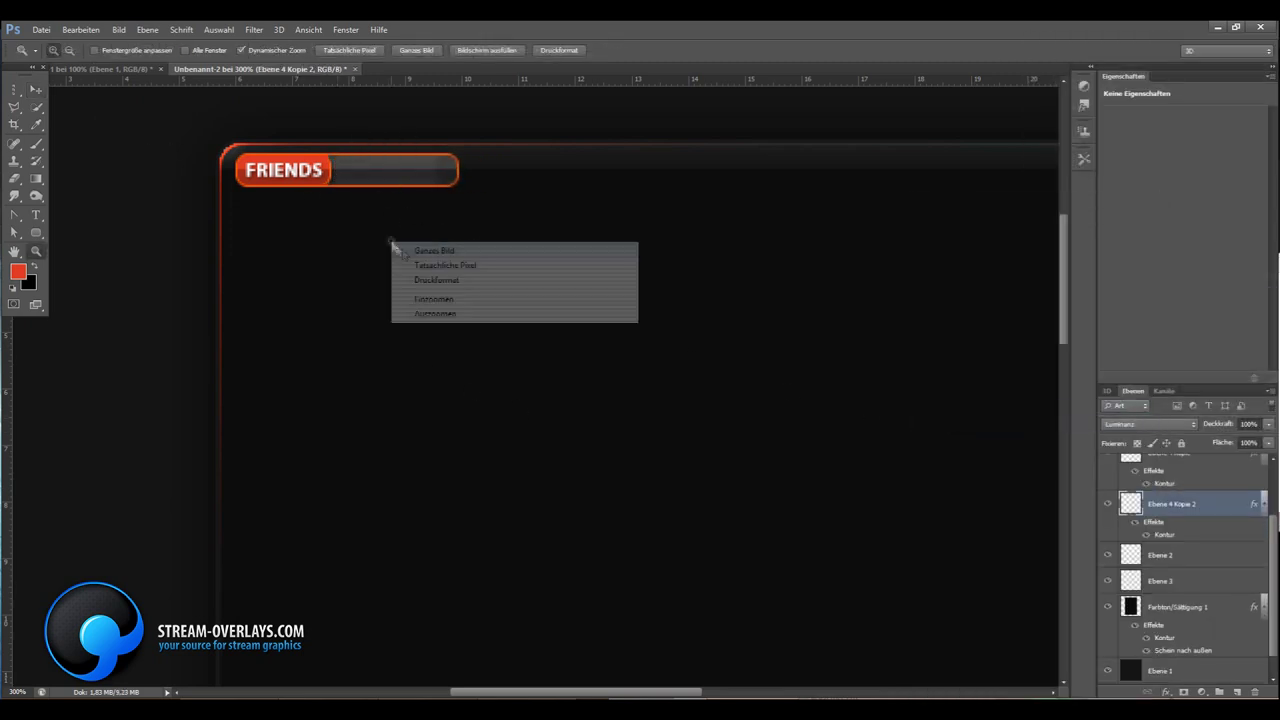
scroll(308, 205, "up", 1, "alt")
key("o")
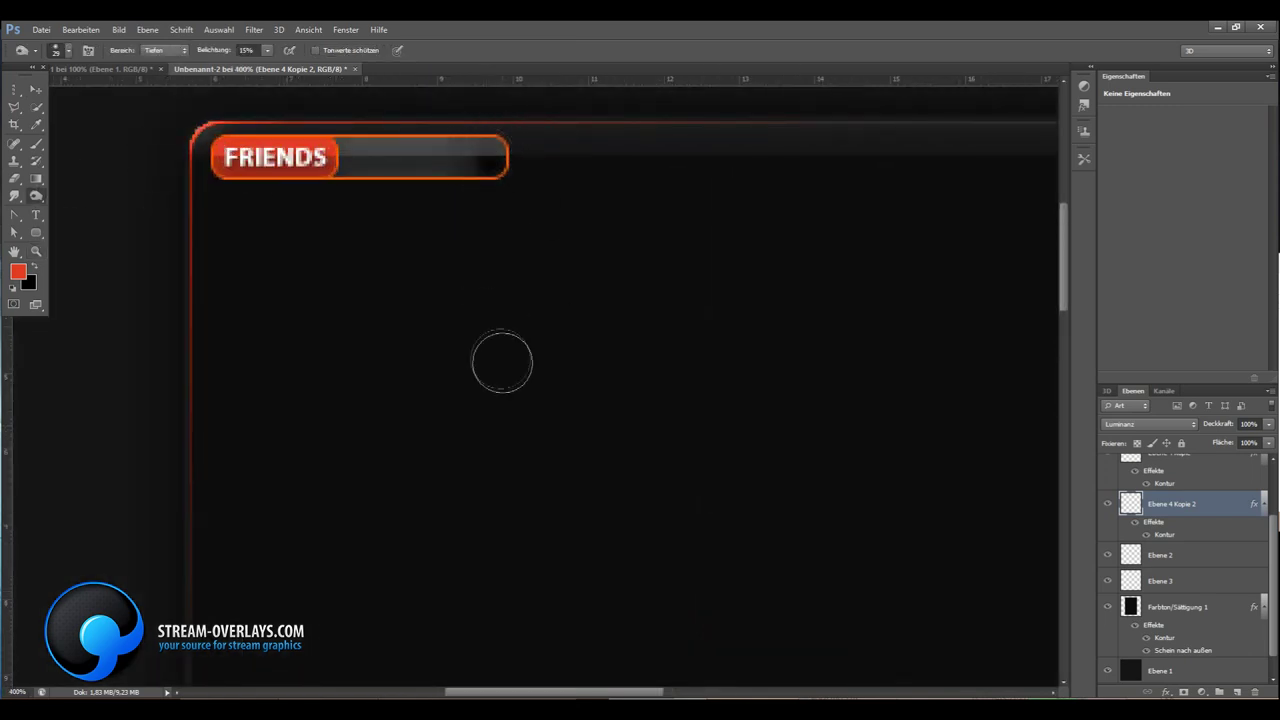
left_click(165, 50)
scroll(443, 149, "down", 3)
scroll(414, 156, "up", 3)
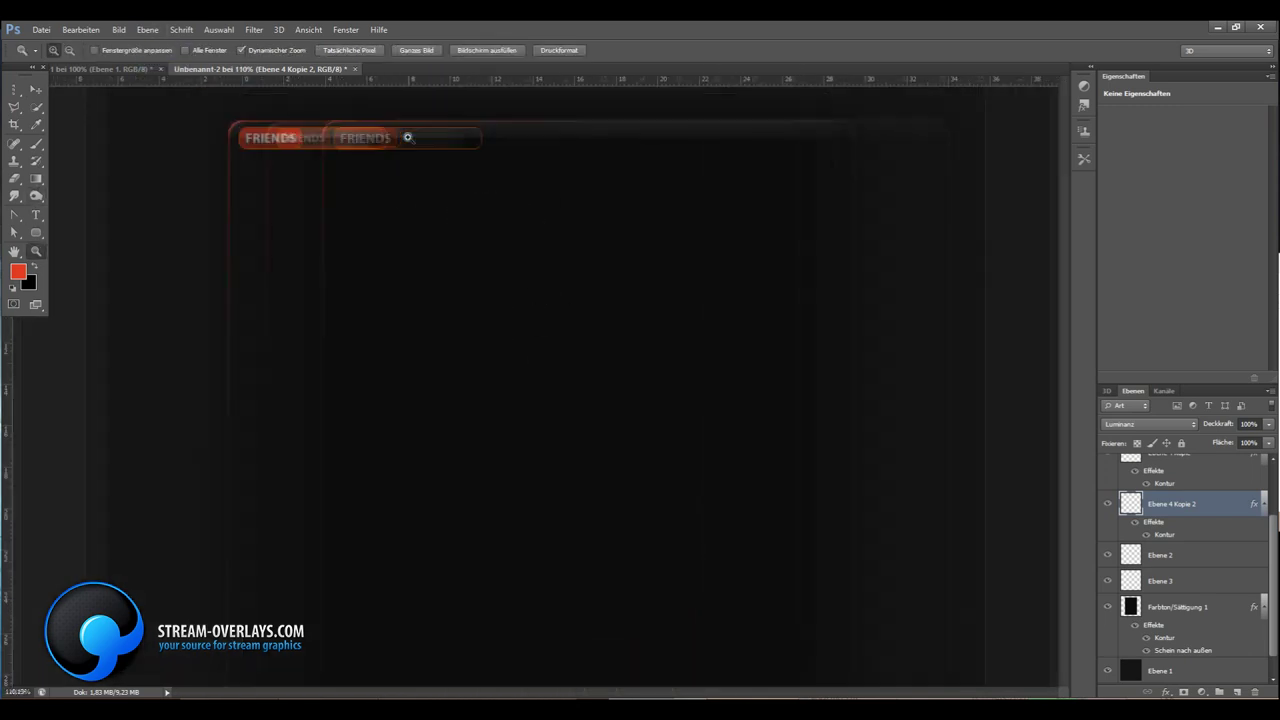
Write red ONLINE text inside the bar and give it a drop shadow
key("t")
left_click(406, 190)
type("ONLINE")
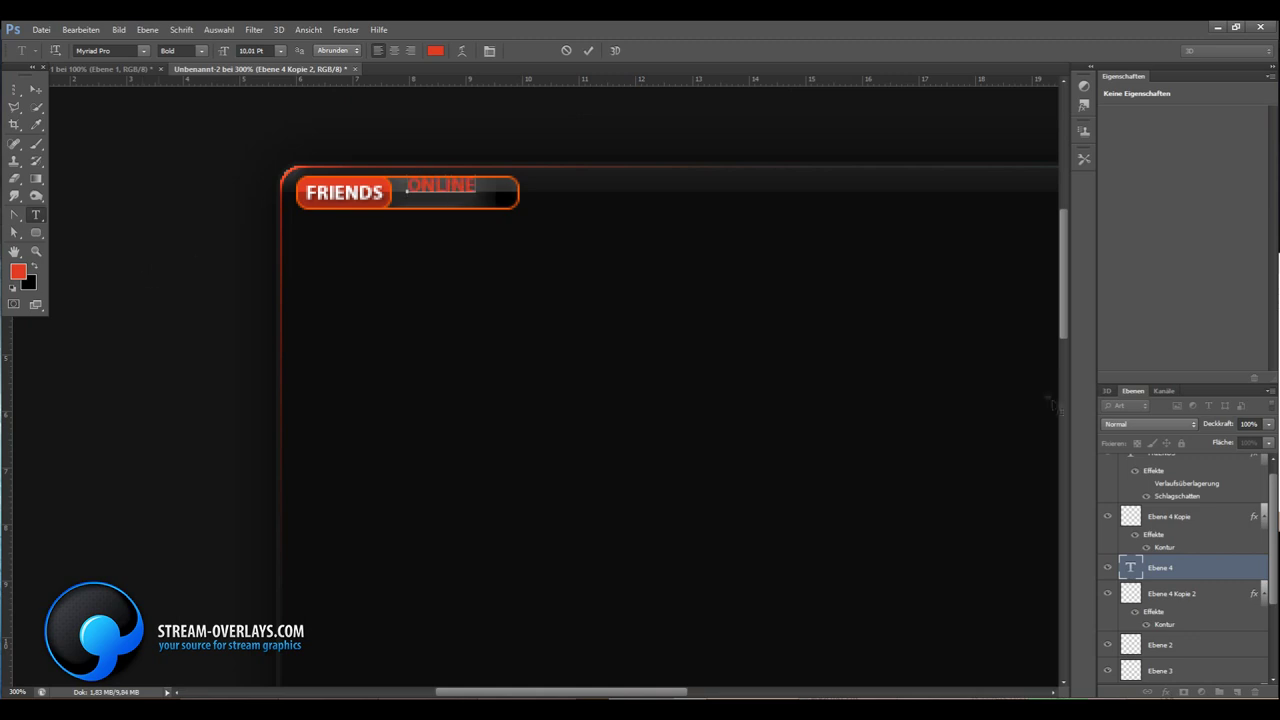
left_click(36, 89)
double_click(1210, 567)
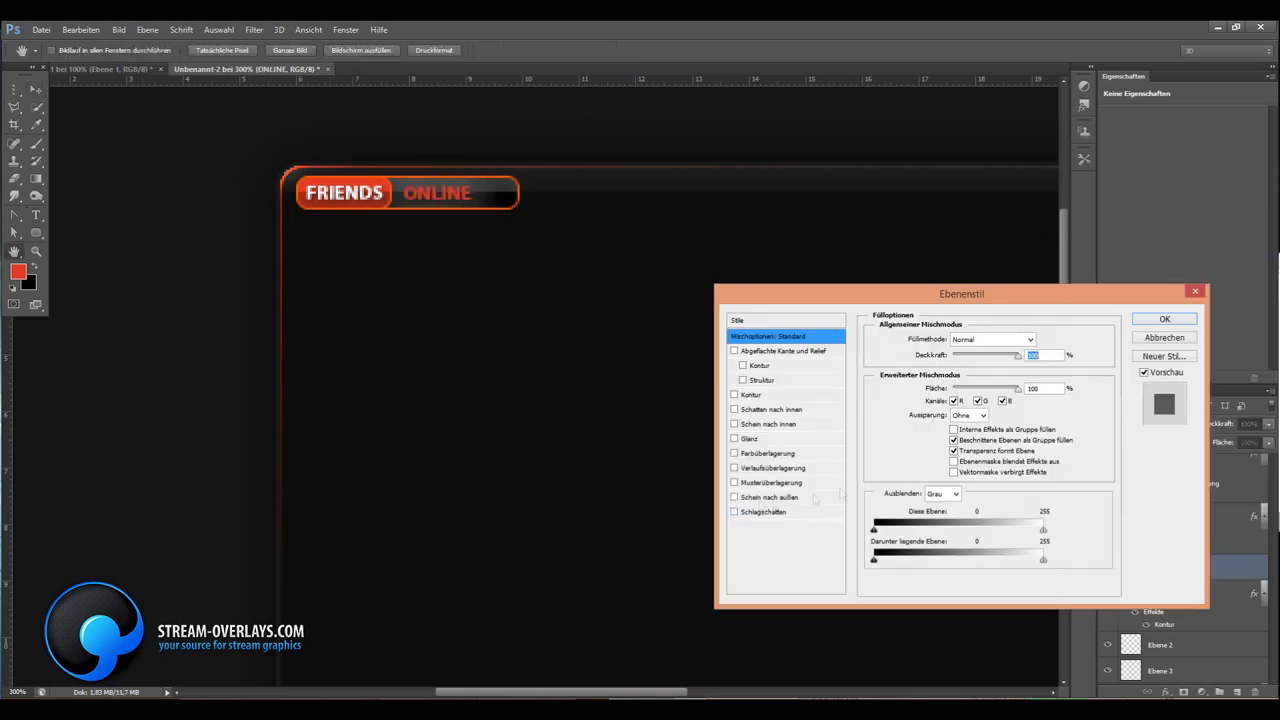
left_click(1163, 319)
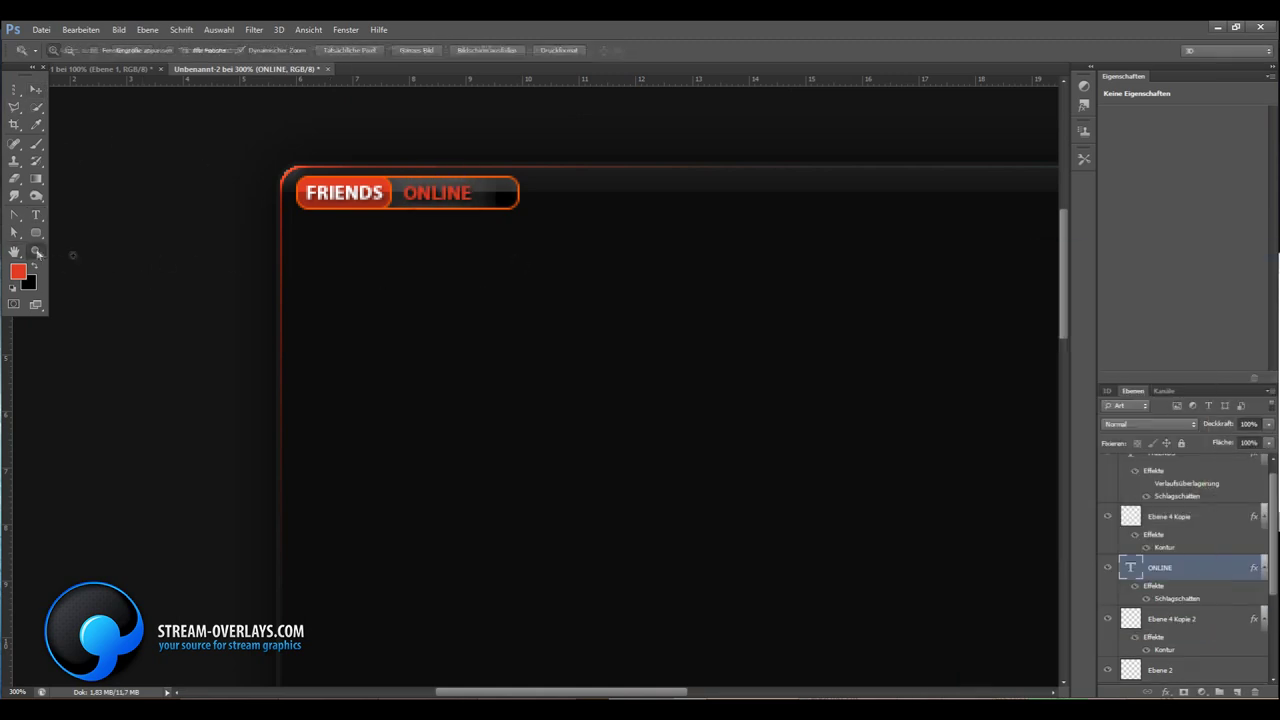
key("z")
scroll(437, 153, "down", 5)
scroll(432, 133, "up", 4)
scroll(432, 133, "up", 1)
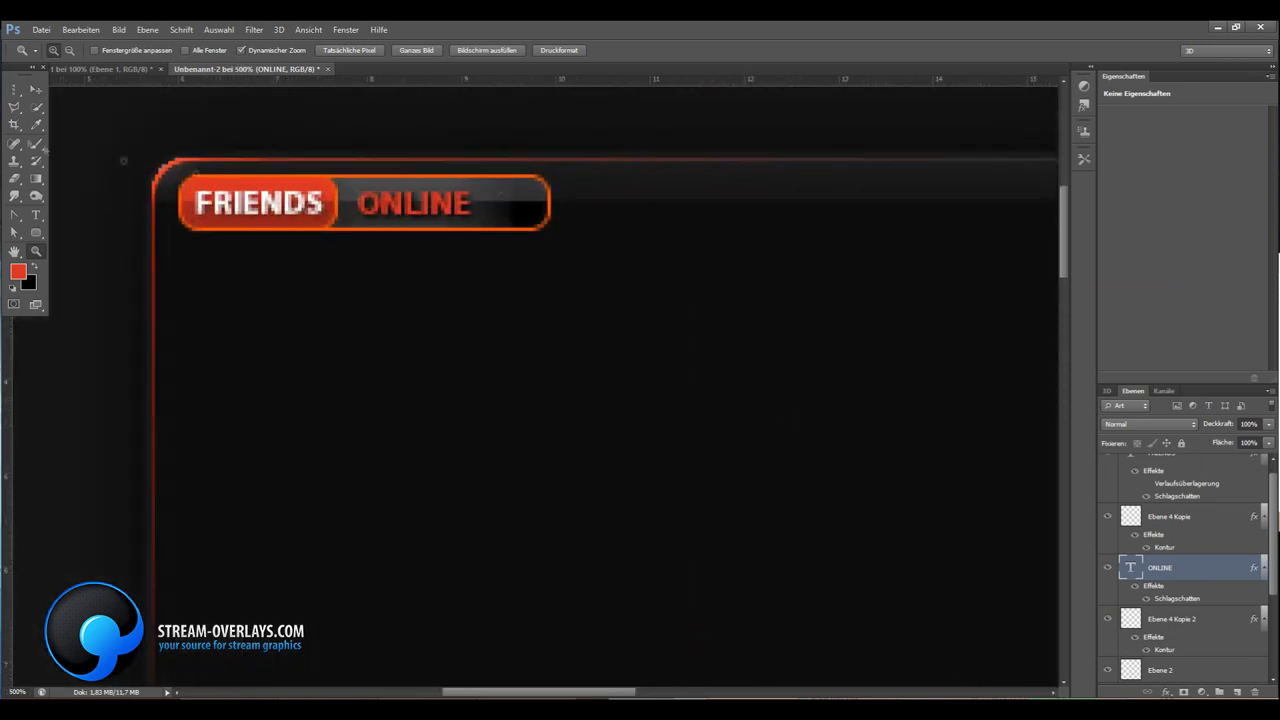
key("ctrl+shift+alt+n")
Fill a thin rectangular strip right of ONLINE with white
left_click(17, 97)
left_click(90, 87)
left_click_drag(491, 175, 493, 177)
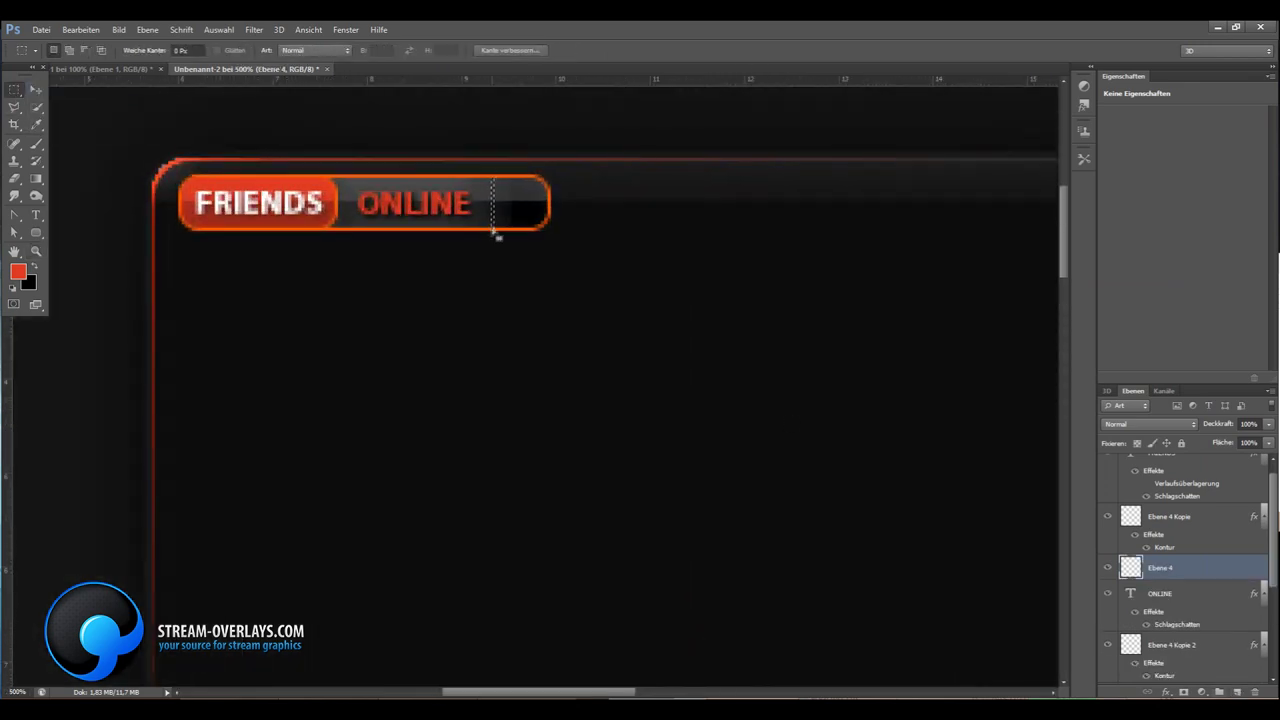
left_click(81, 29)
left_click(120, 235)
left_click(728, 223)
left_click(219, 29)
Duplicate the white strip layer, load its bar outline as a selection, then deselect
left_click(245, 58)
key("ctrl+j")
left_click(1130, 567, "ctrl")
left_click(81, 29)
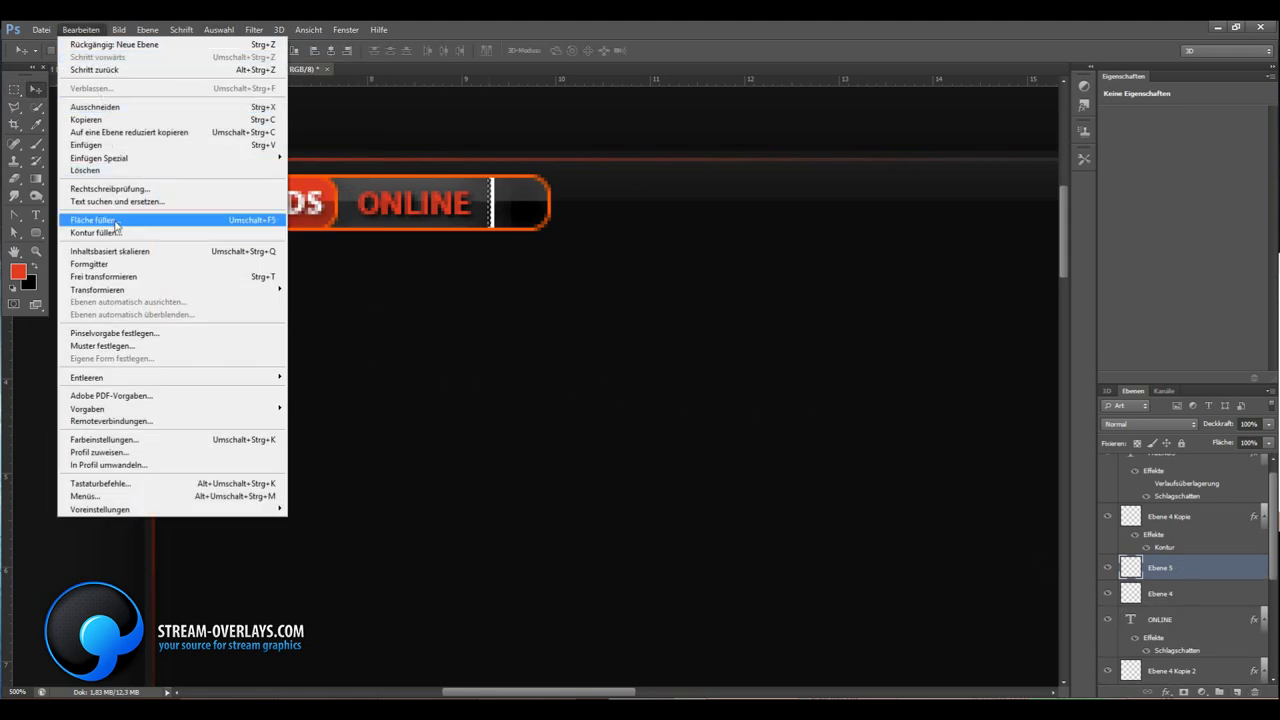
left_click(110, 214)
left_click(600, 251)
left_click(728, 224)
left_click(219, 29)
left_click(245, 57)
Lower Ebene 4's opacity to 22% and set Ebene 5 to 25%, zoomed on the badge
left_click(1160, 593)
left_click_drag(1268, 424, 1215, 445)
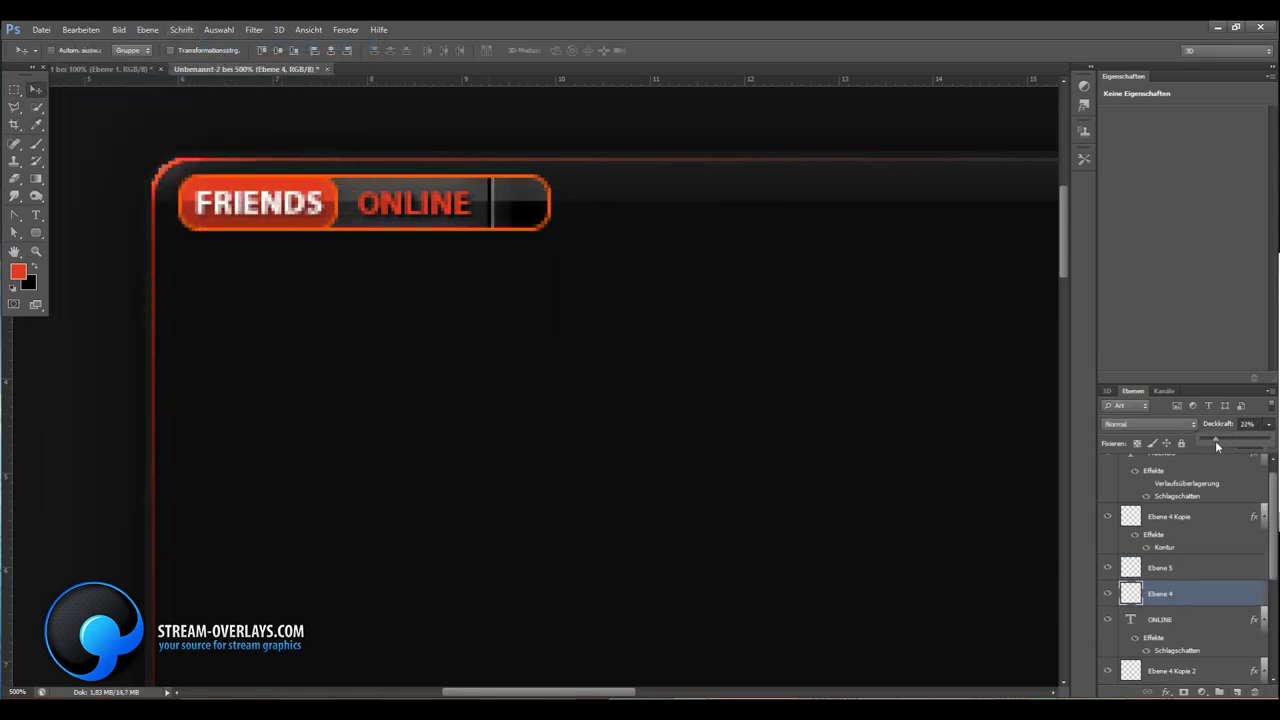
left_click(1160, 567)
key("z")
key("ctrl+0")
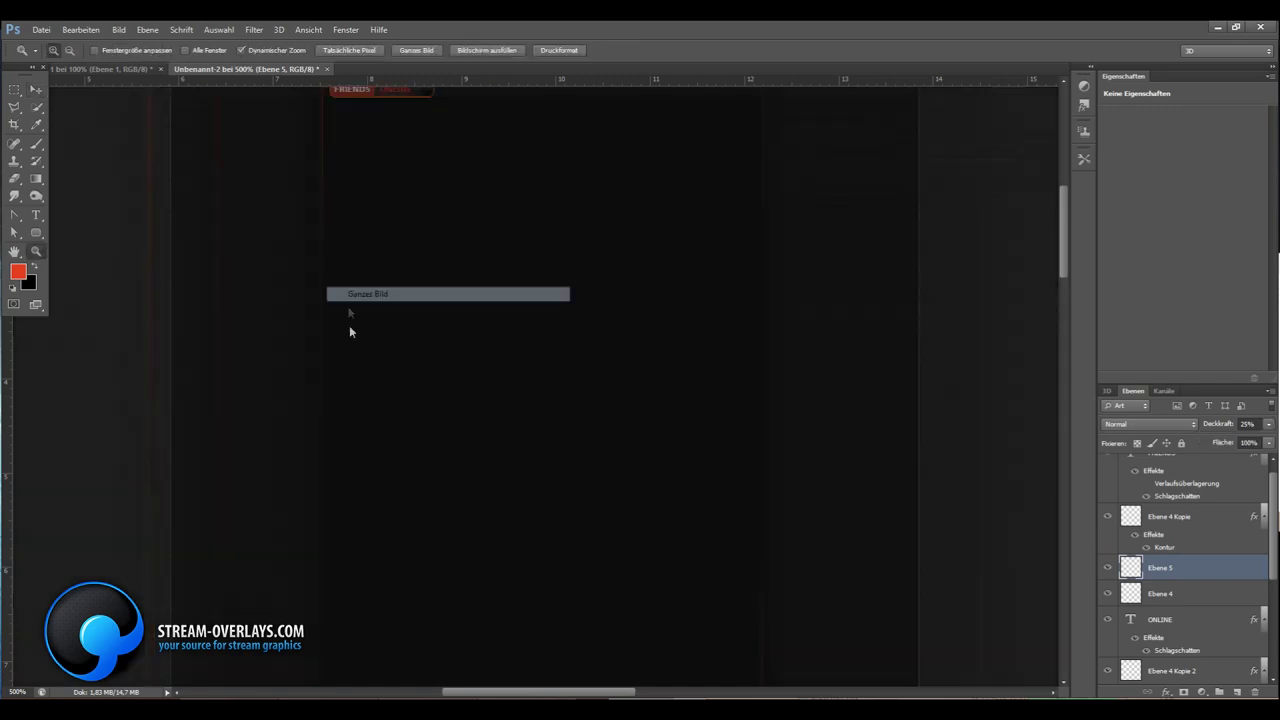
left_click(436, 132)
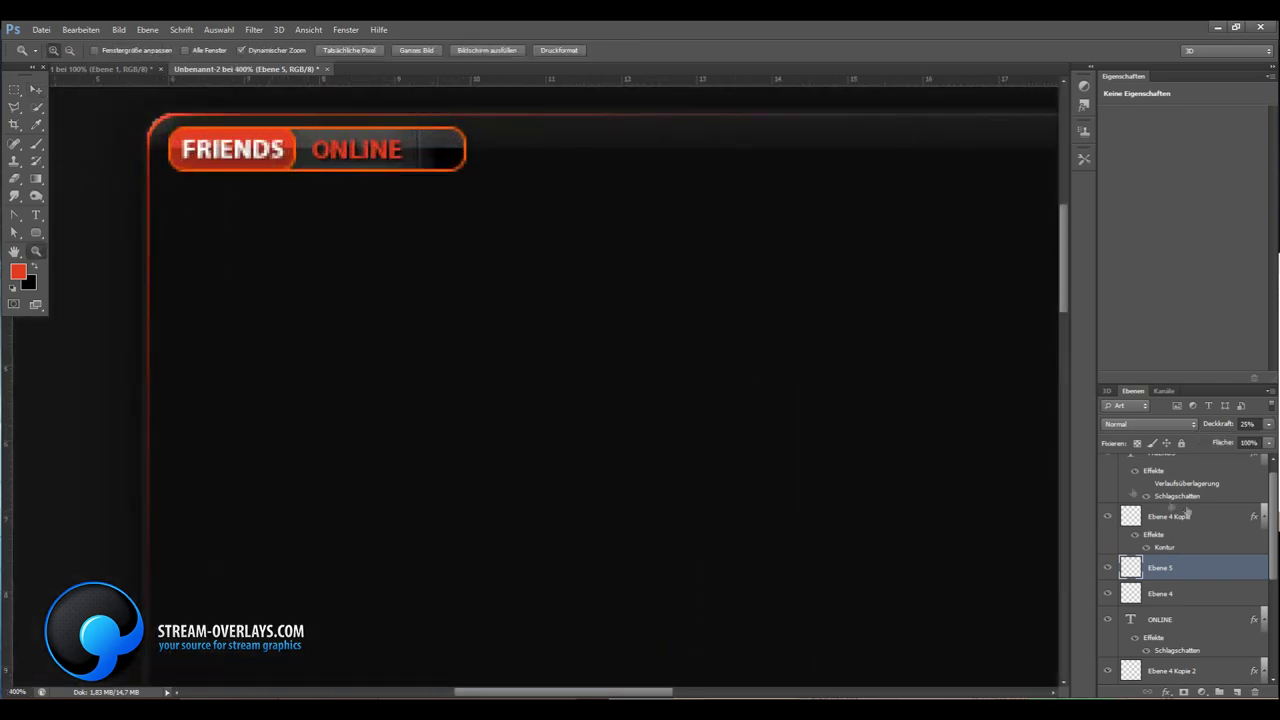
left_click(1237, 692)
Adjust the zoom on the badge and discard the empty Ebene 6 layer
double_click(472, 150)
right_click(443, 155)
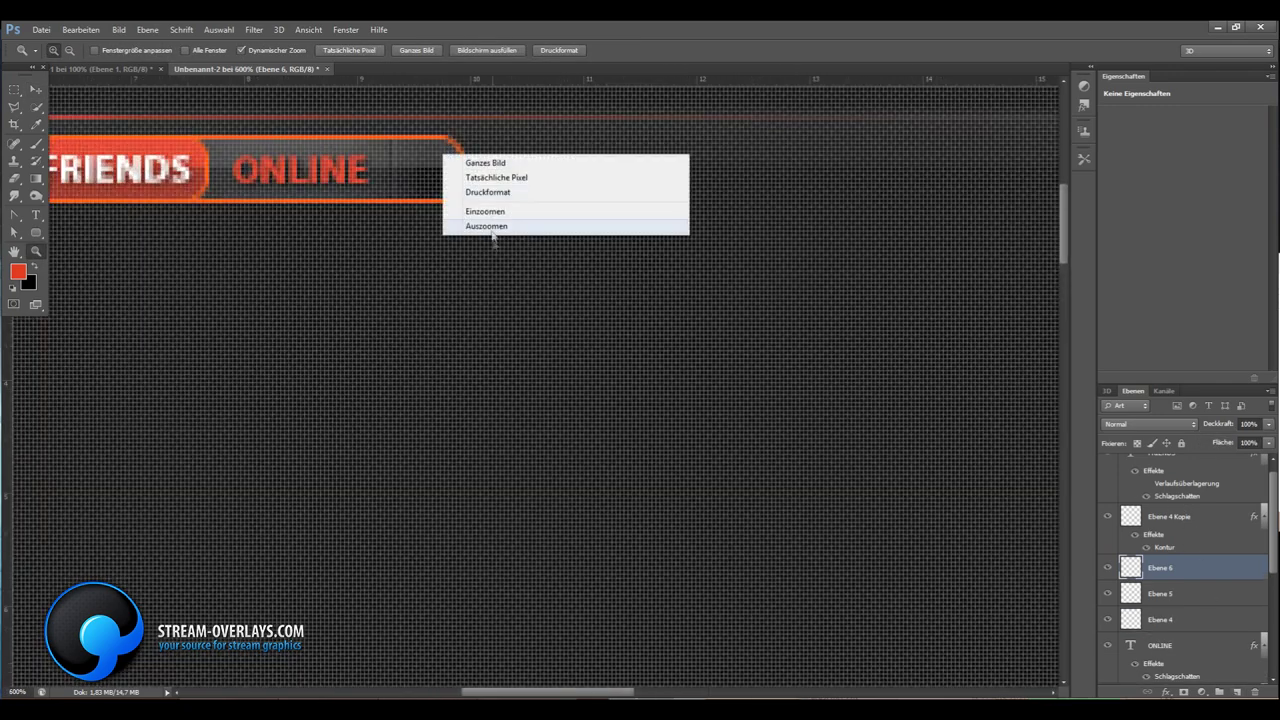
left_click(492, 227)
key("l")
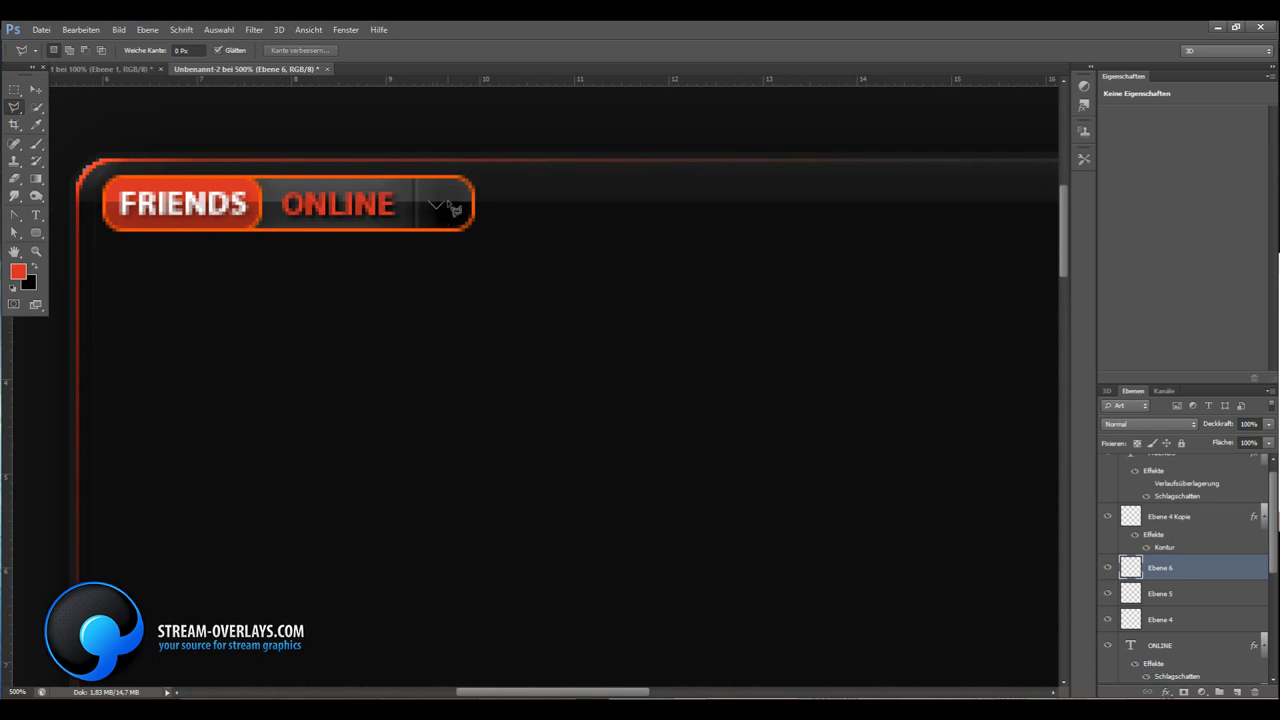
left_click(81, 29)
left_click(110, 219)
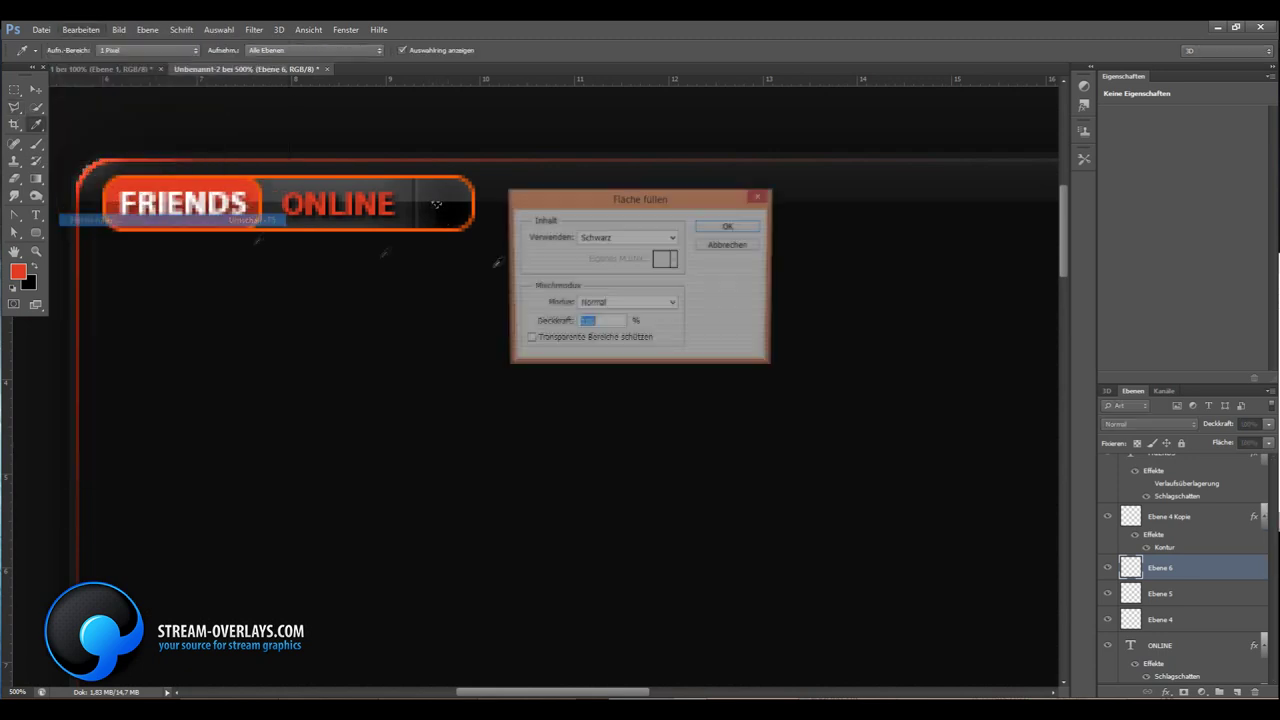
key("Return")
left_click(219, 29)
left_click(250, 62)
key("ctrl+e")
On a fresh layer, draw a triangle selection with the Polygonal Lasso and fill it red
left_click(1237, 692)
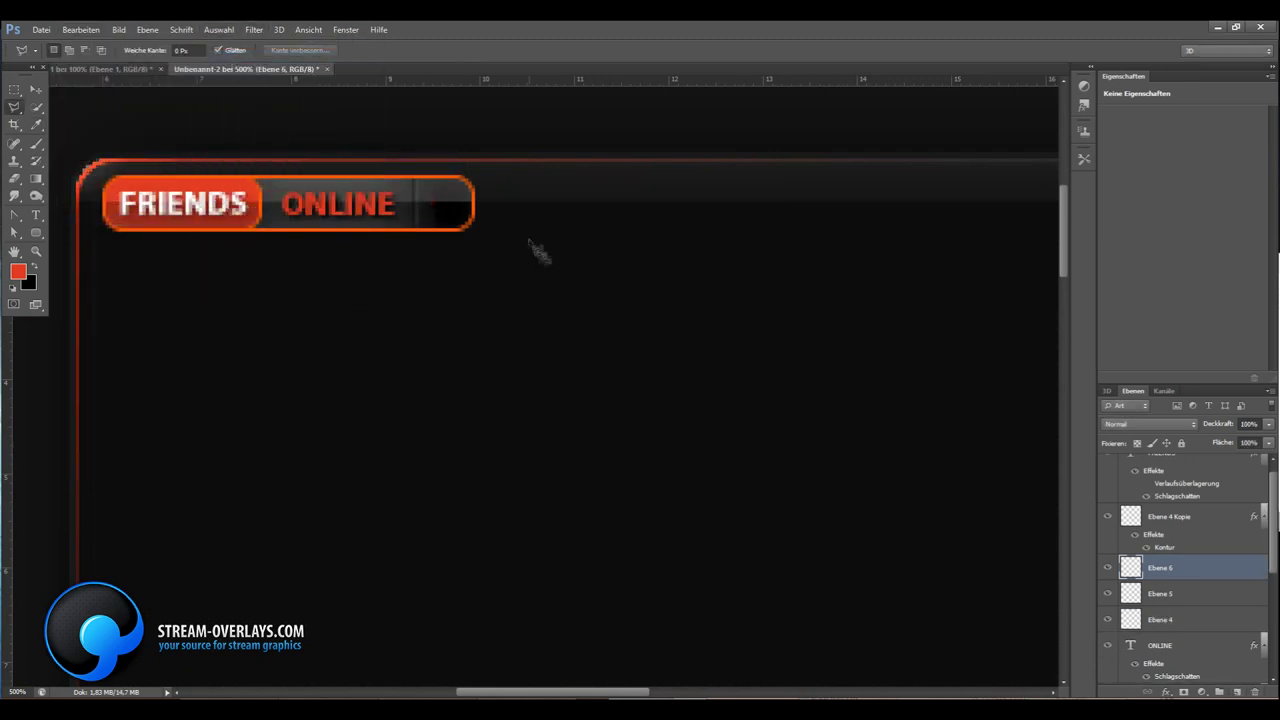
left_click(514, 245)
left_click(519, 252)
left_click(15, 90)
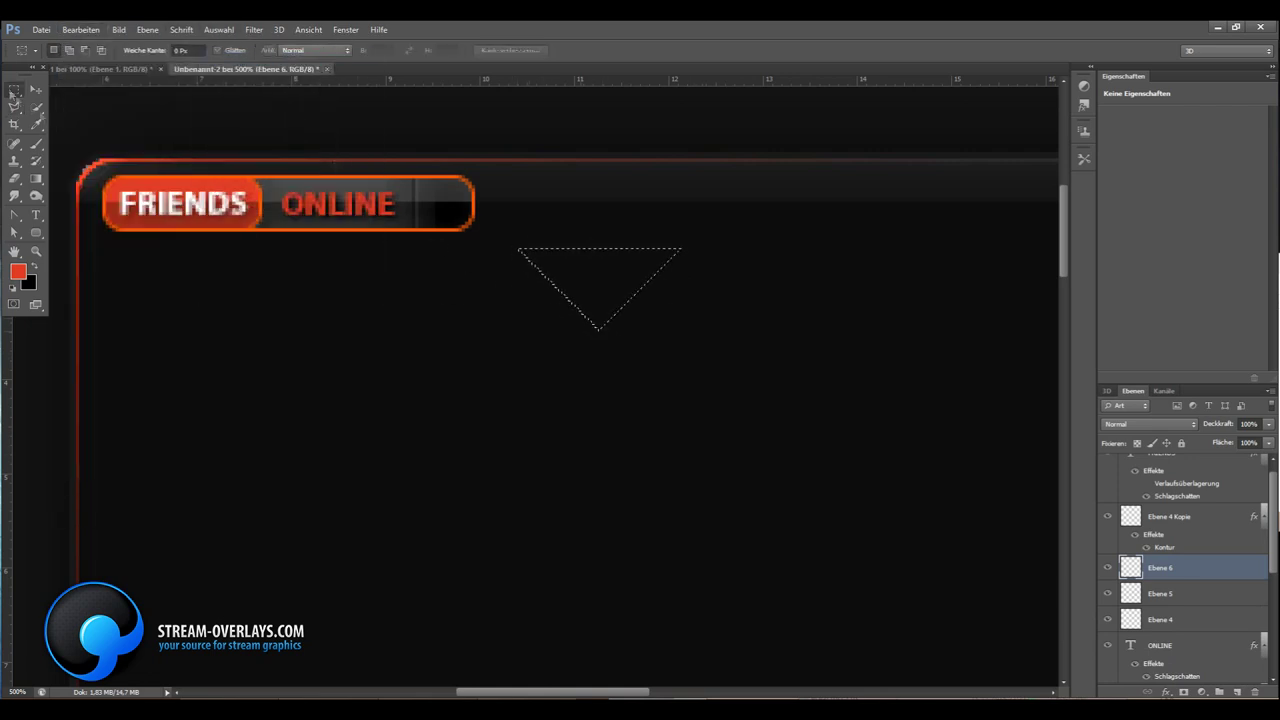
left_click(81, 29)
left_click(110, 277)
key("Return")
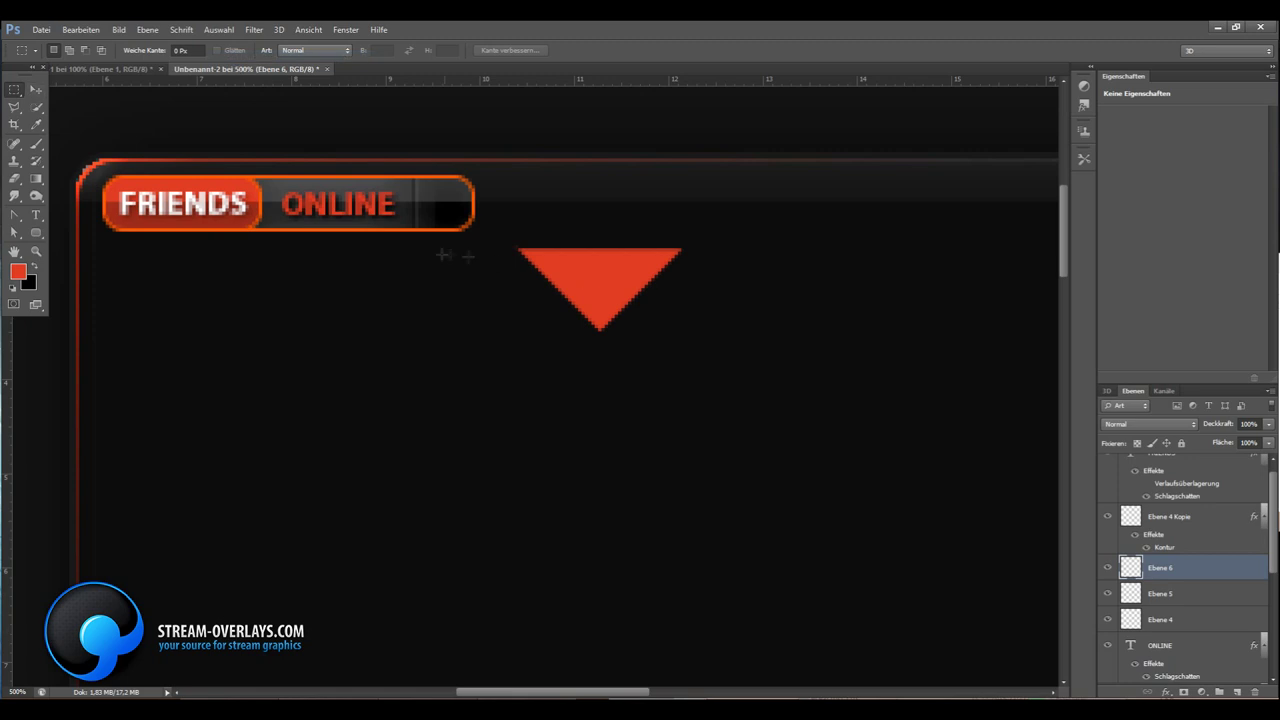
Scale the red triangle down with Ctrl+T and move it into the badge's dark right end
key("ctrl+t")
mouse_move(516, 248)
left_mouse_down()
mouse_move(652, 323)
mouse_move(437, 218)
left_mouse_up()
key("Return")
key("v")
key("z")
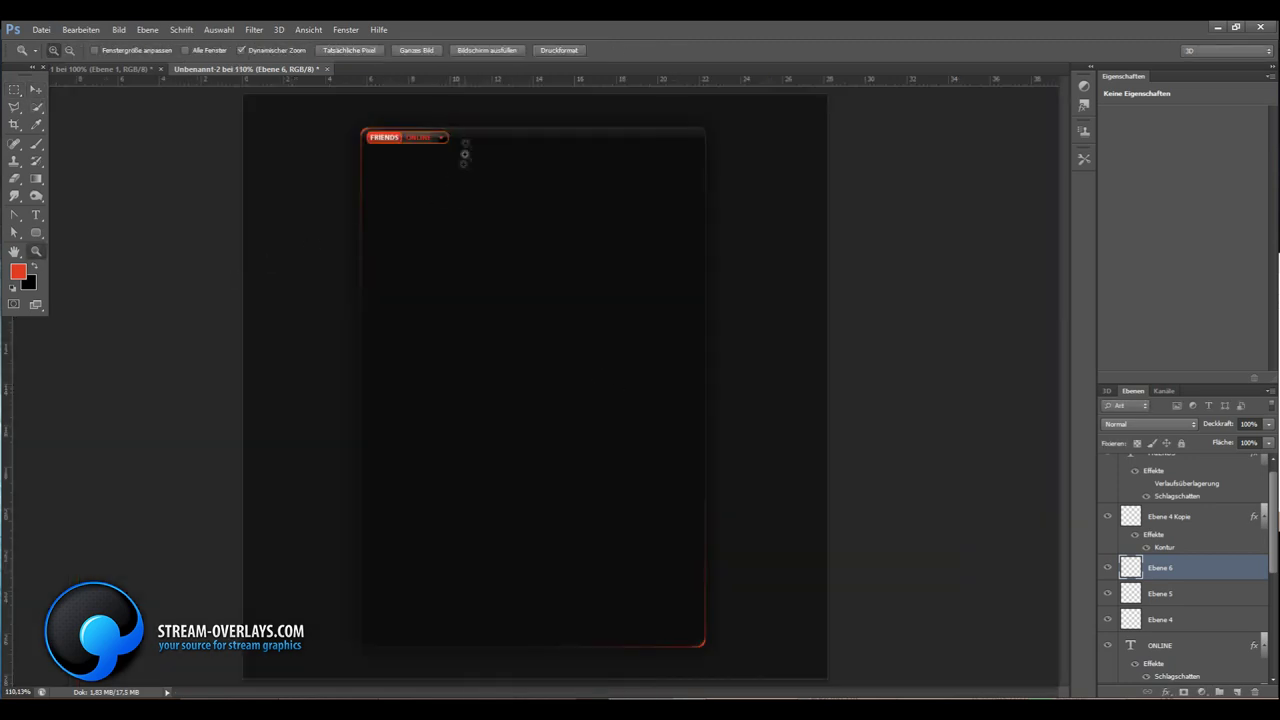
left_click(463, 143)
Refill the arrow white on new layer Ebene 7 and delete the red triangle layer
left_click(1107, 567)
key("ctrl+shift+alt+n")
left_click(81, 29)
left_click(100, 218)
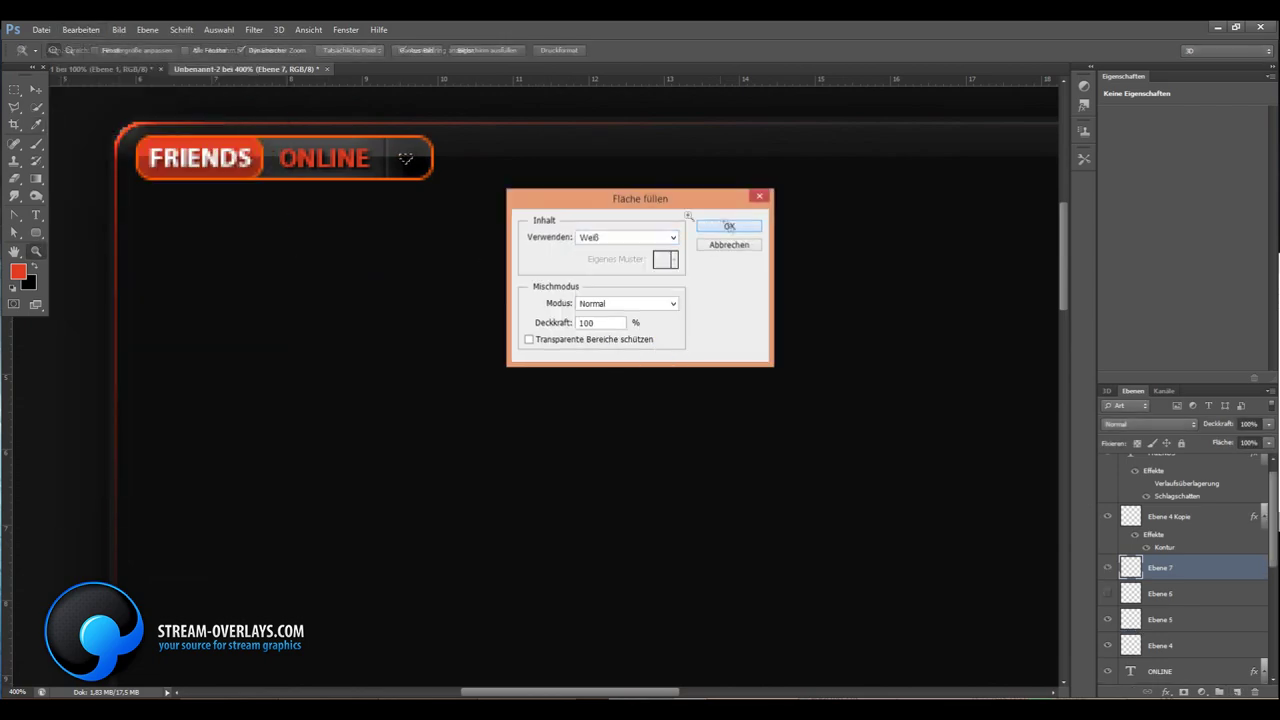
left_click(729, 223)
key("ctrl+0")
left_click(1160, 593)
key("Delete")
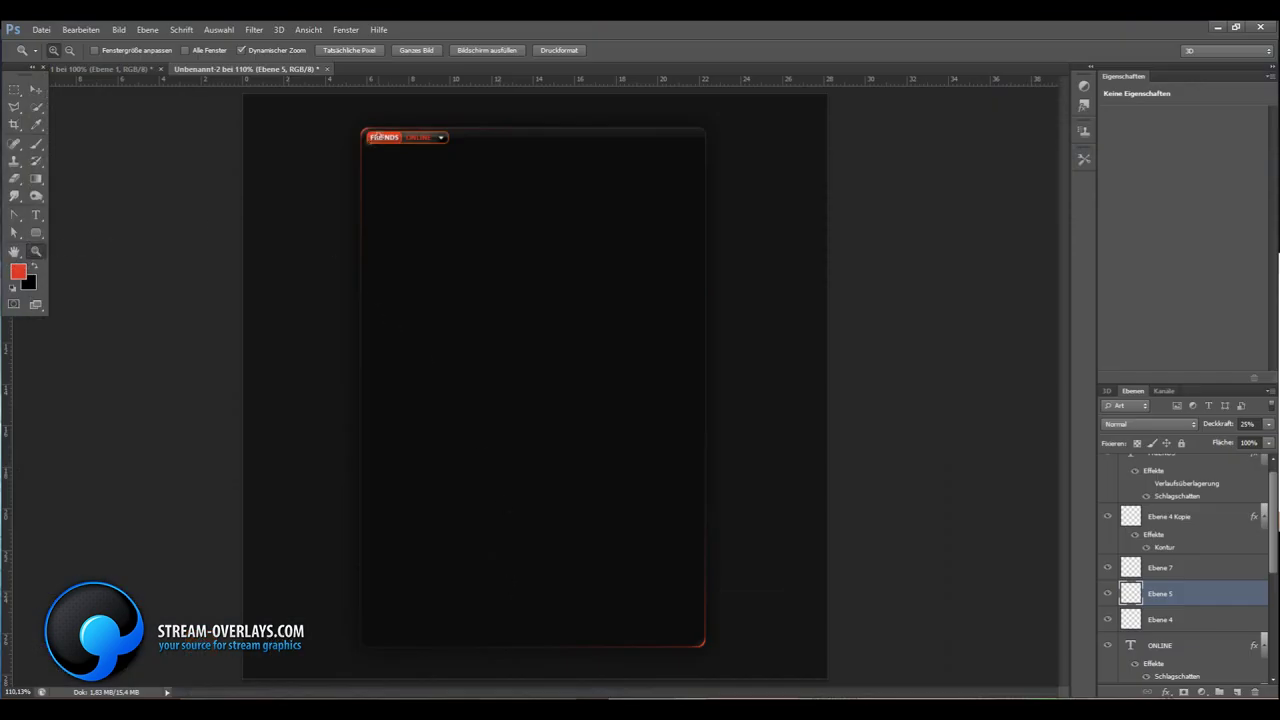
Compare with the Steam friends screenshot, return to Unbenannt-2, and select Farbton/Sättigung 1
left_click(121, 69)
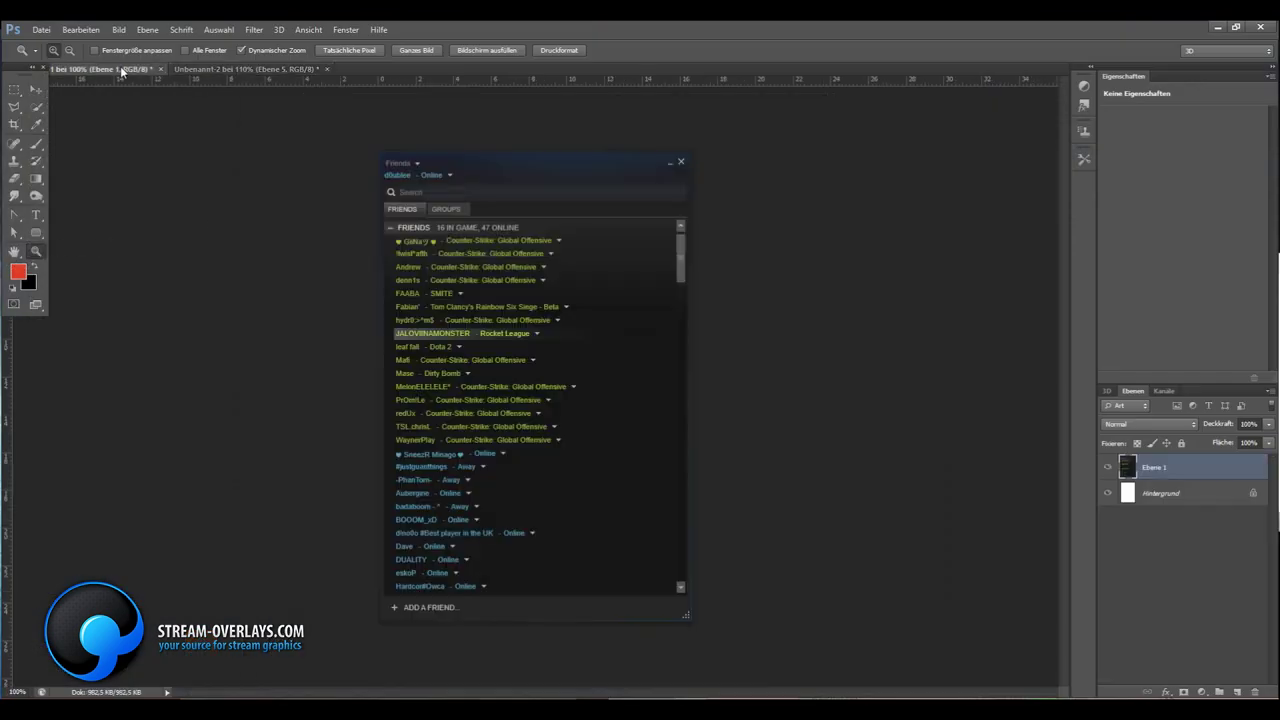
left_click(201, 69)
key("ctrl+plus")
key("ctrl+plus")
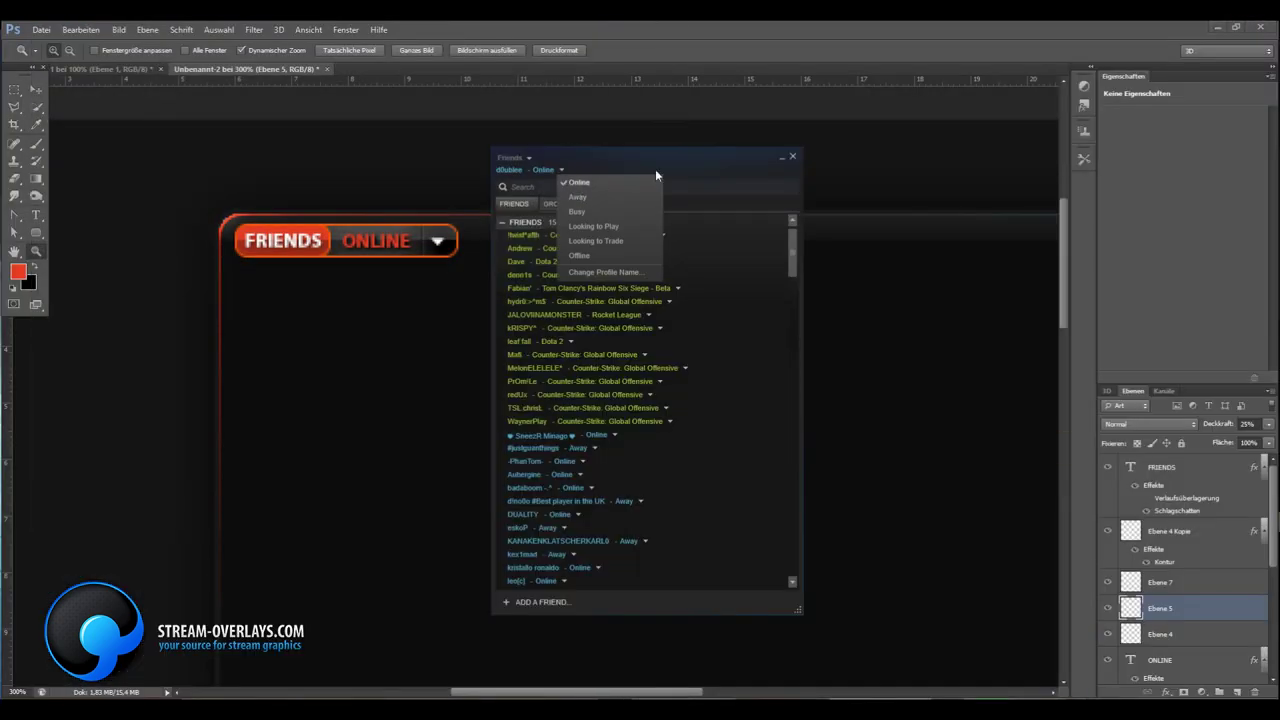
scroll(1152, 586, "down", 5)
left_click(1108, 585)
On a new layer, draw a 5 px rounded rectangle path below the badge and make it a selection
left_click(1237, 692)
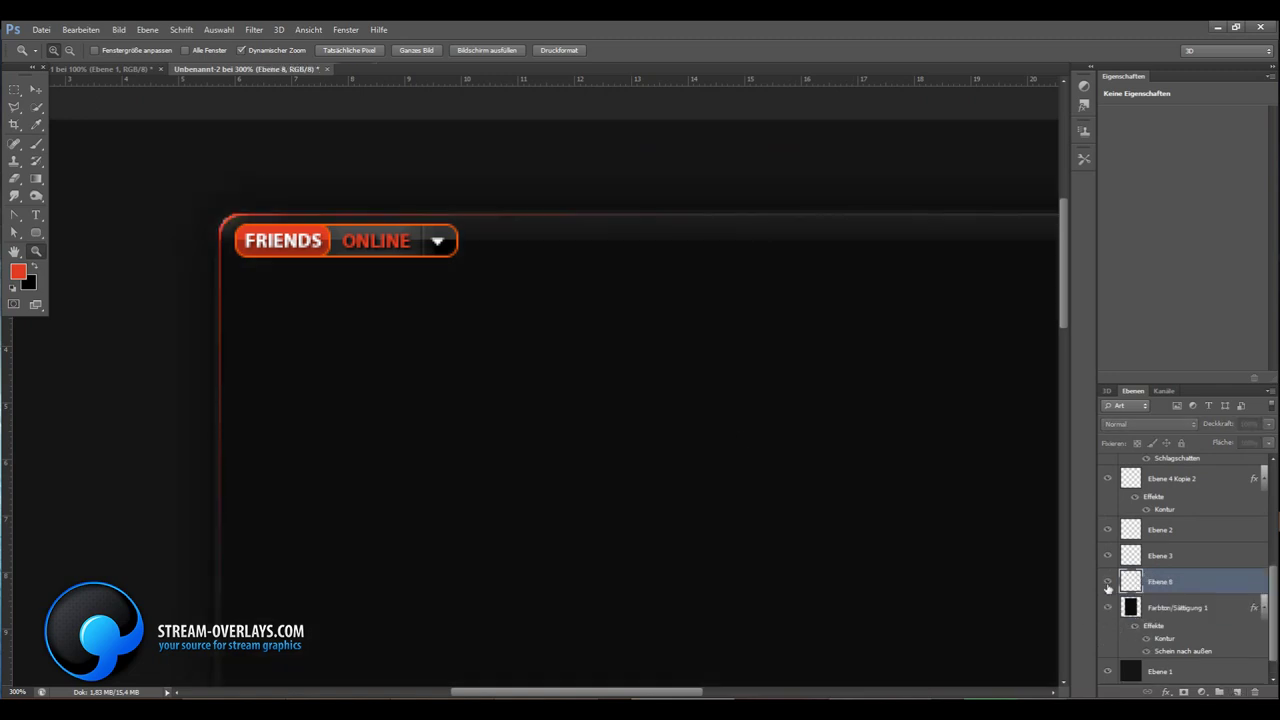
key("u")
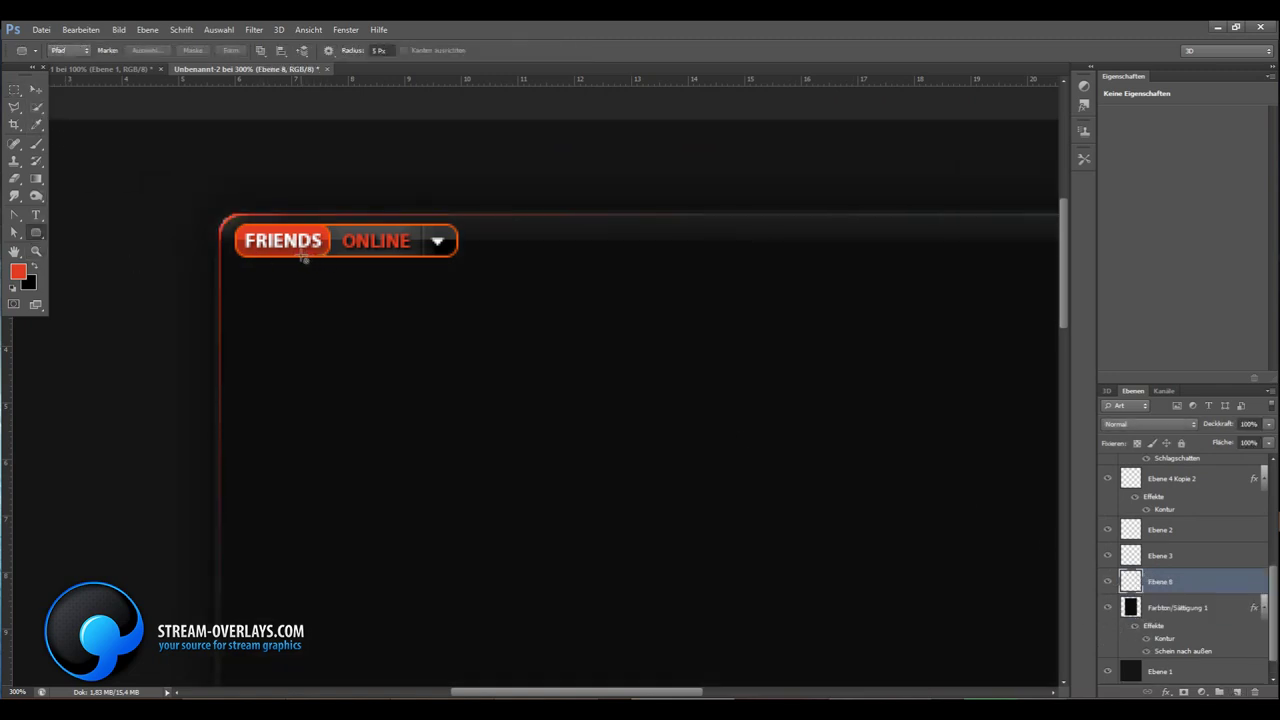
left_click_drag(232, 233, 458, 472)
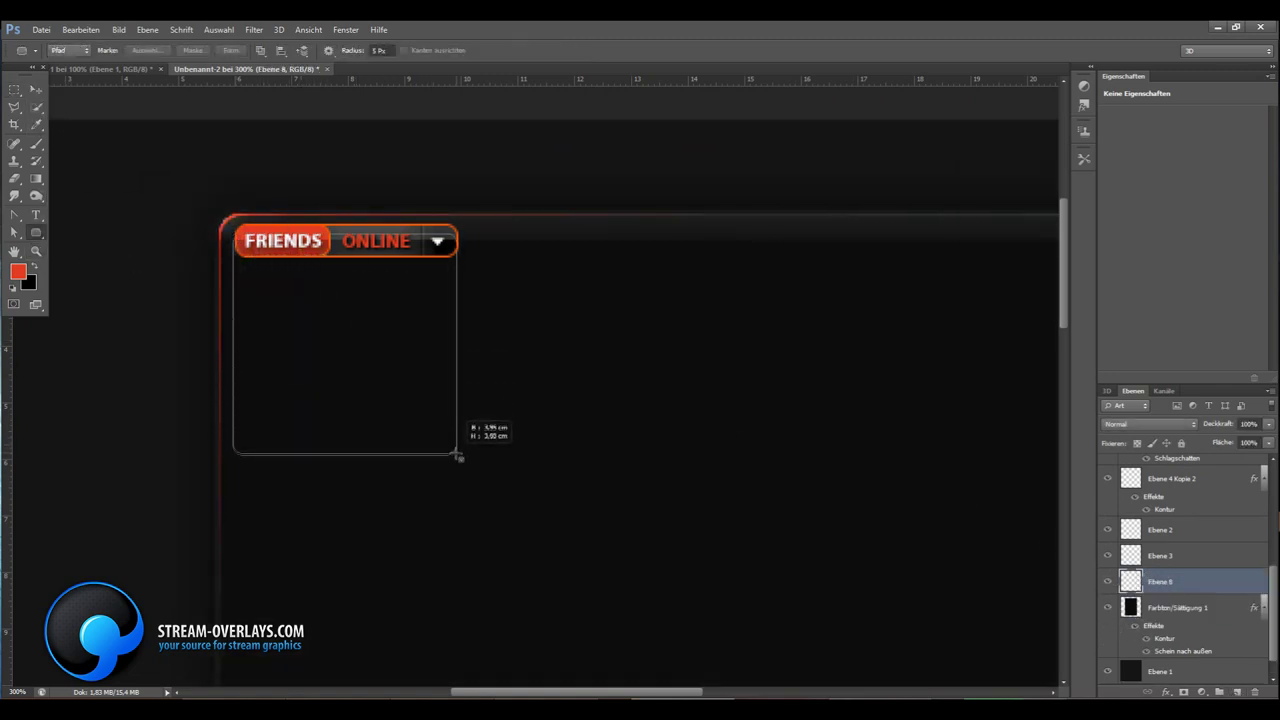
right_click(508, 432)
left_click(563, 169)
Fill the rounded box selection with black and deselect
key("Return")
left_click(81, 29)
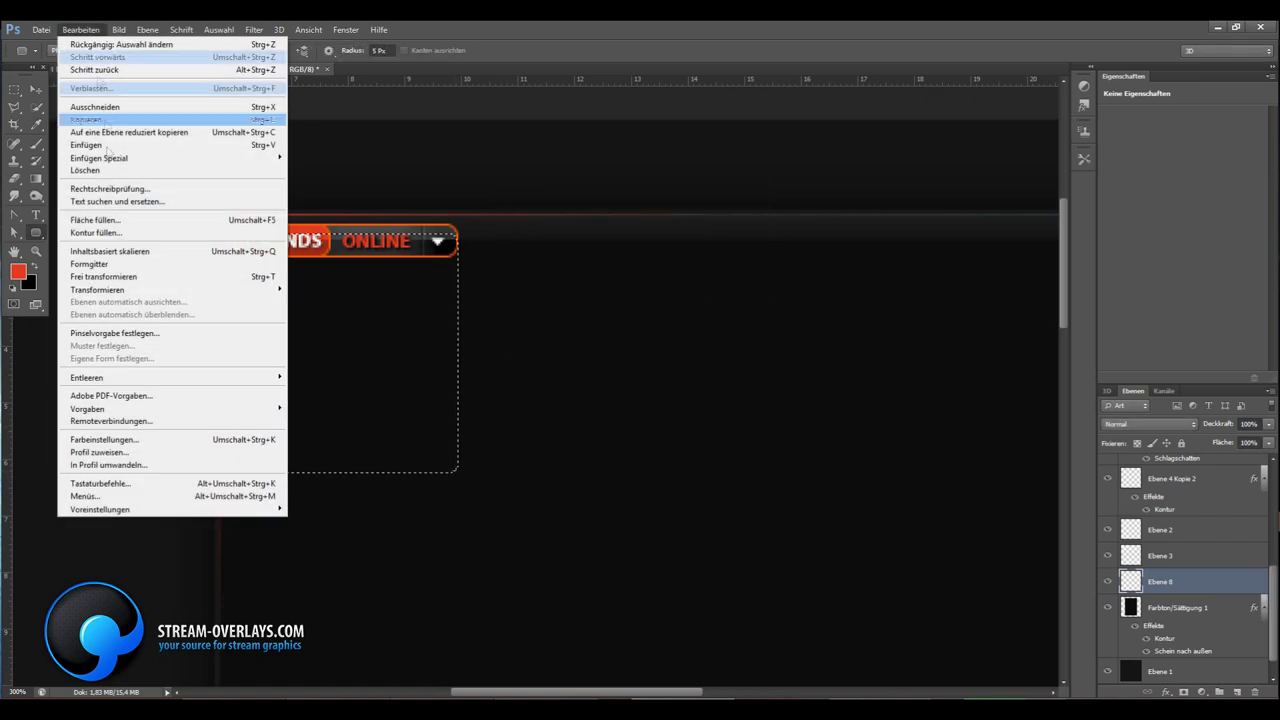
left_click(110, 222)
left_click(627, 237)
left_click(631, 349)
key("Return")
key("Return")
left_click(218, 29)
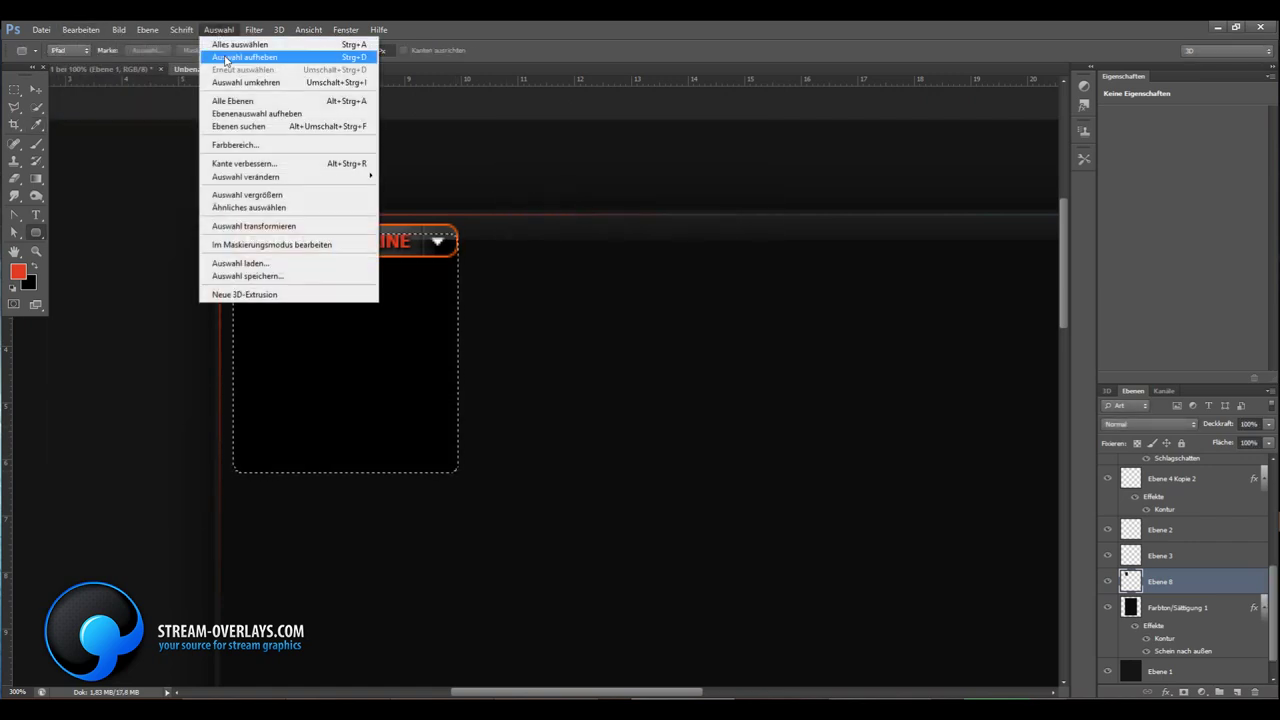
left_click(257, 57)
left_click(36, 89)
Paste the orange outline layer style onto the box and add new layer Ebene 9
right_click(1170, 581)
left_click(1088, 303)
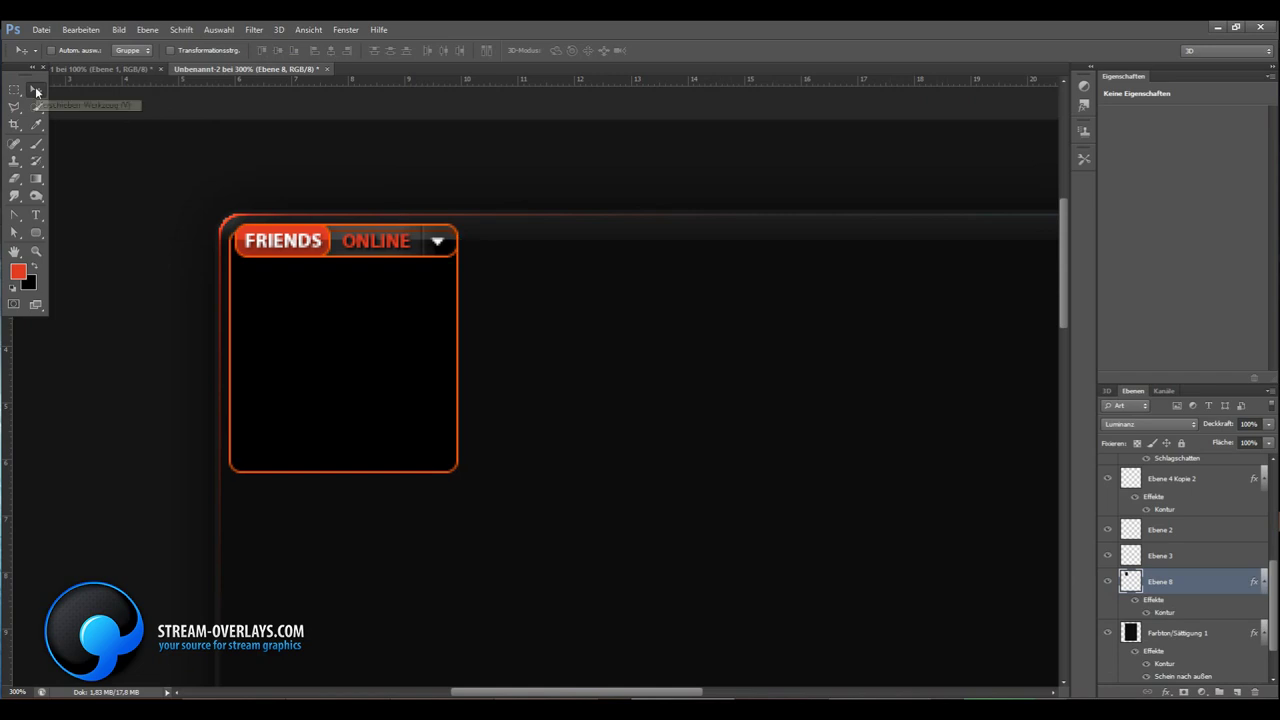
key("m")
left_click_drag(319, 214, 356, 216)
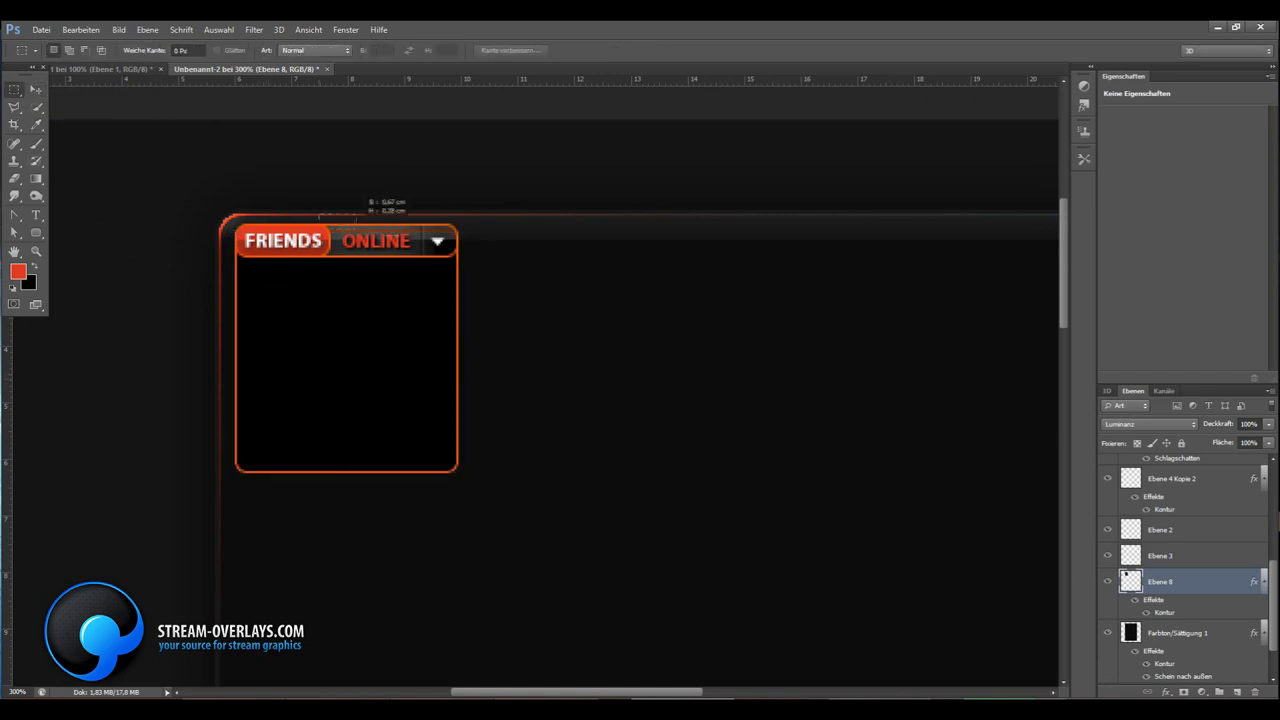
key("ctrl+e")
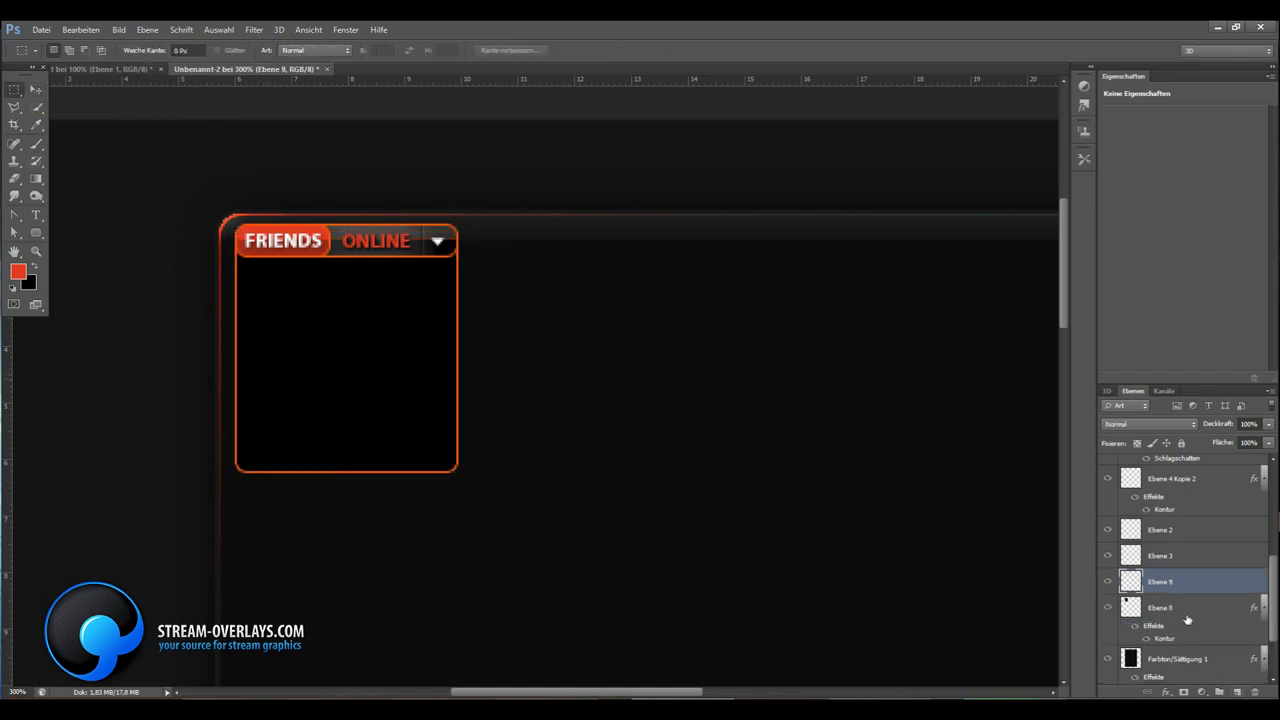
Try lowering the box layer's opacity, then restore it to full opacity
key("z")
left_click_drag(417, 240, 440, 240)
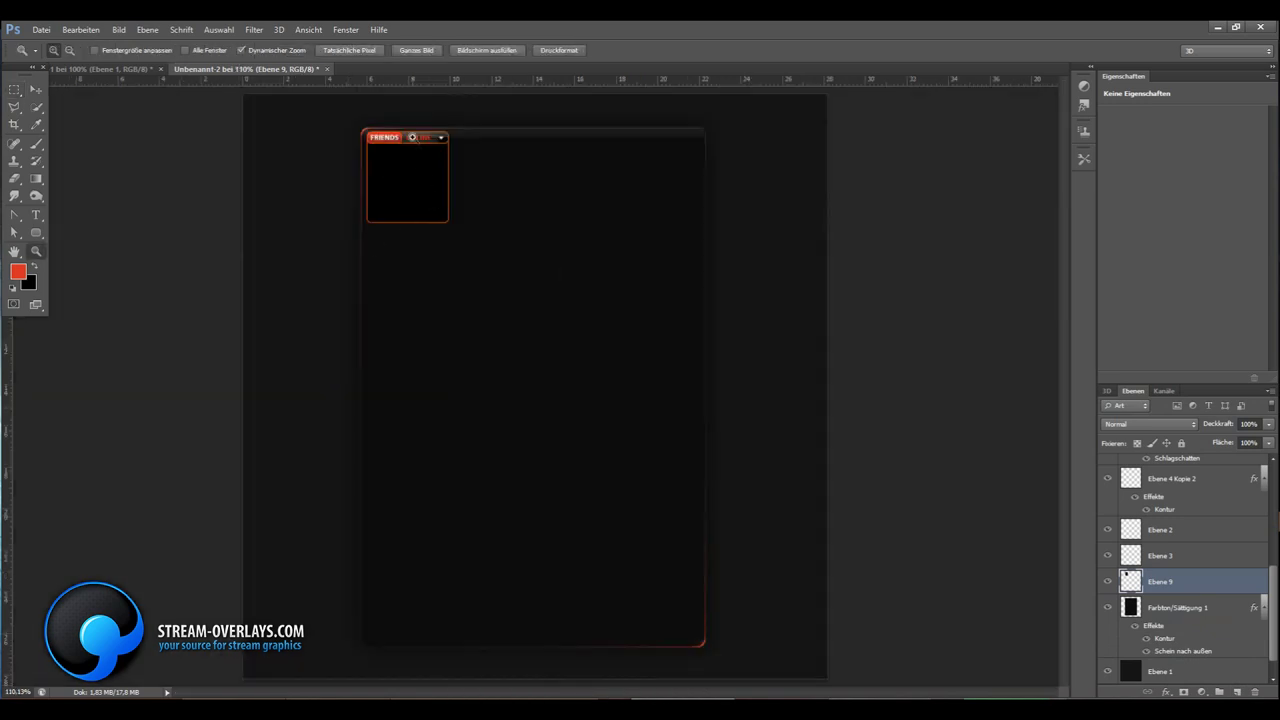
left_click(1268, 424)
left_click_drag(1268, 440, 1210, 439)
right_click(306, 286)
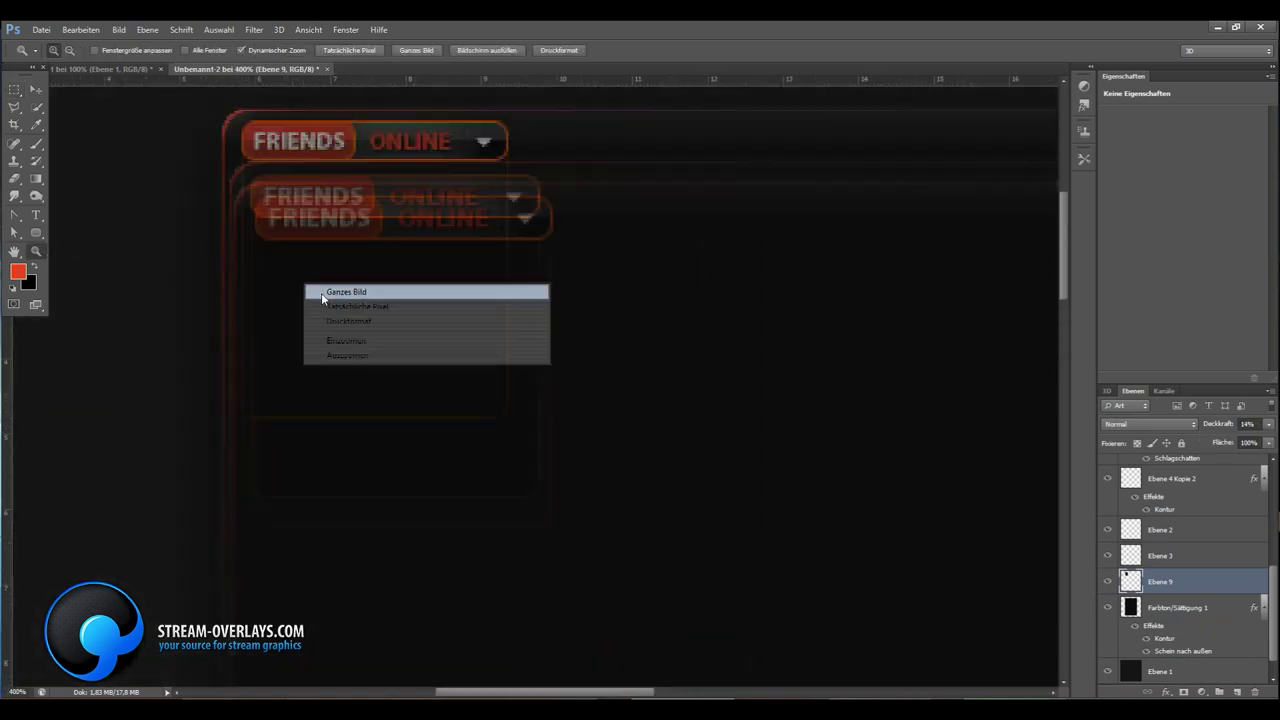
left_click(330, 290)
left_click(373, 258)
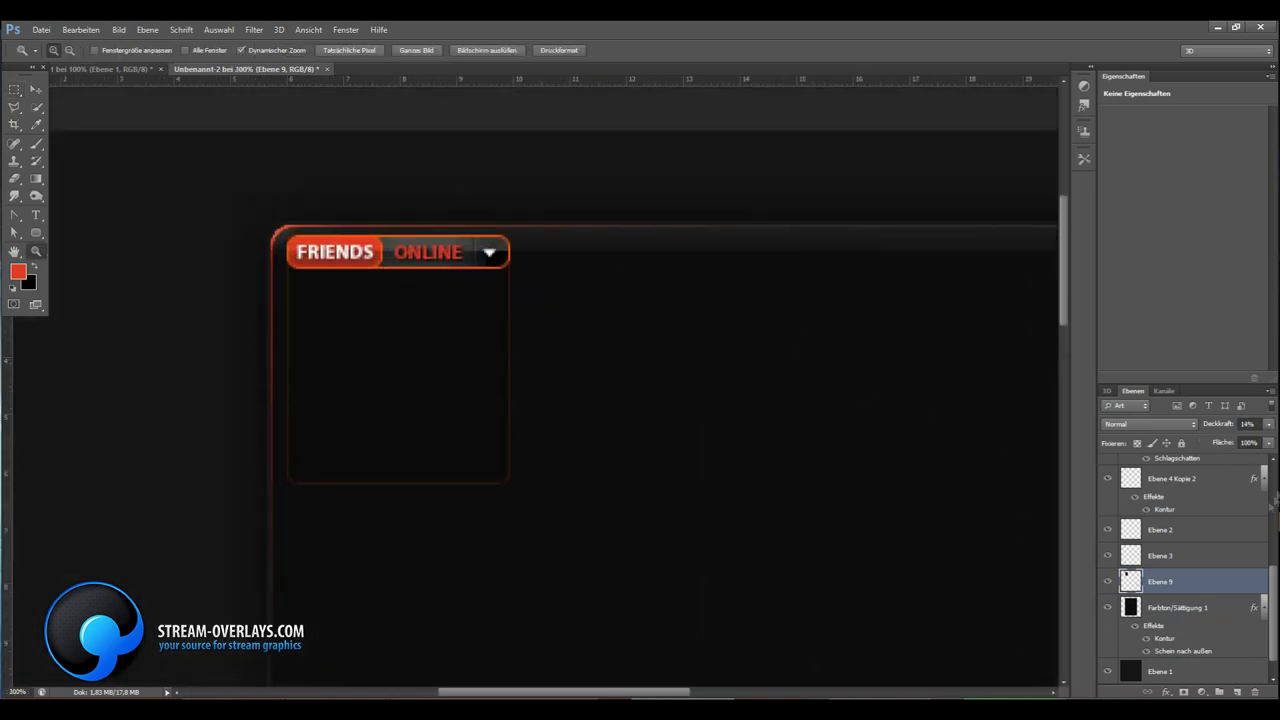
key("0")
Lighten the top of the box interior with a size-100 Dodge brush on Shadows
key("o")
left_click(165, 49)
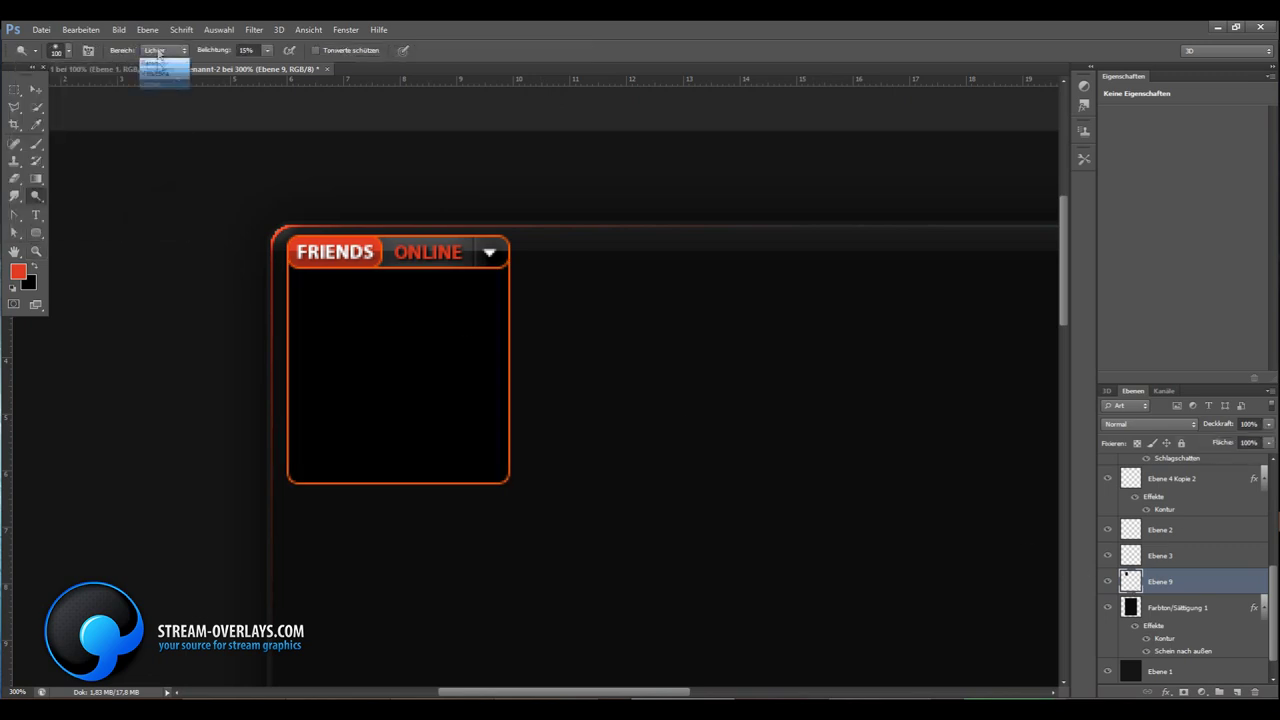
left_click(160, 62)
left_click_drag(300, 275, 500, 275)
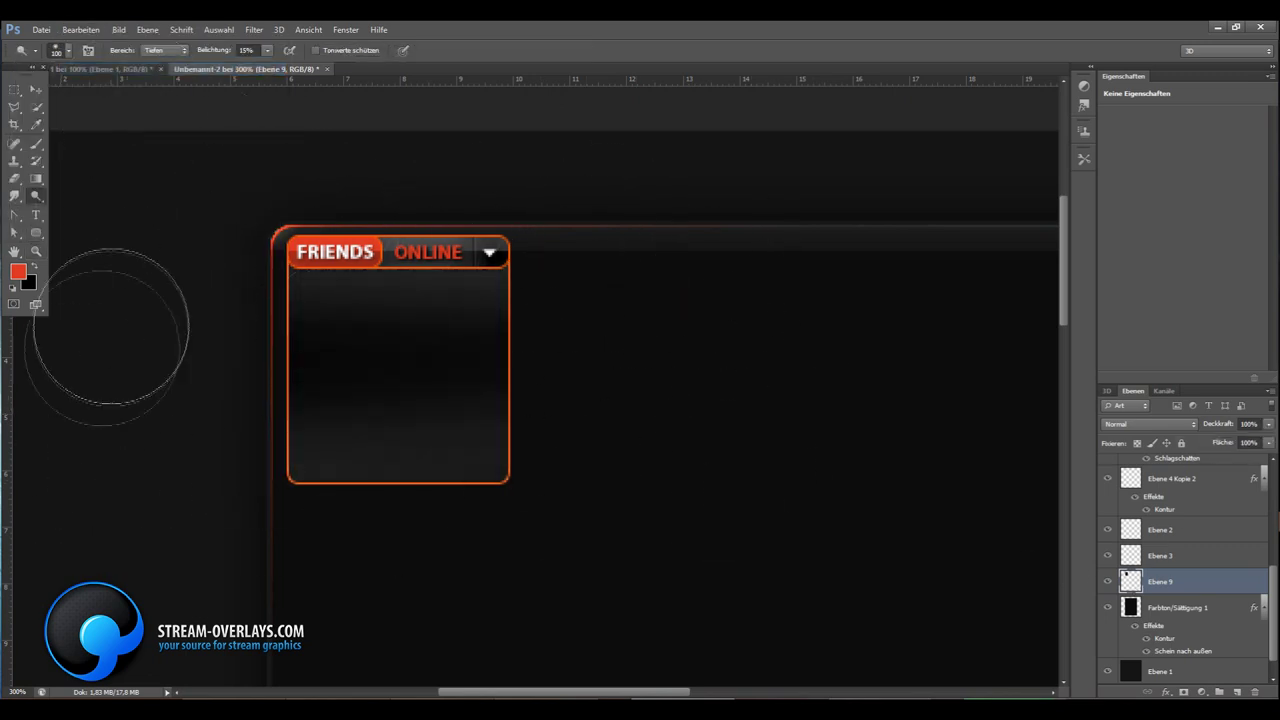
key("z")
key("ctrl+0")
left_click(460, 151)
left_click(434, 149)
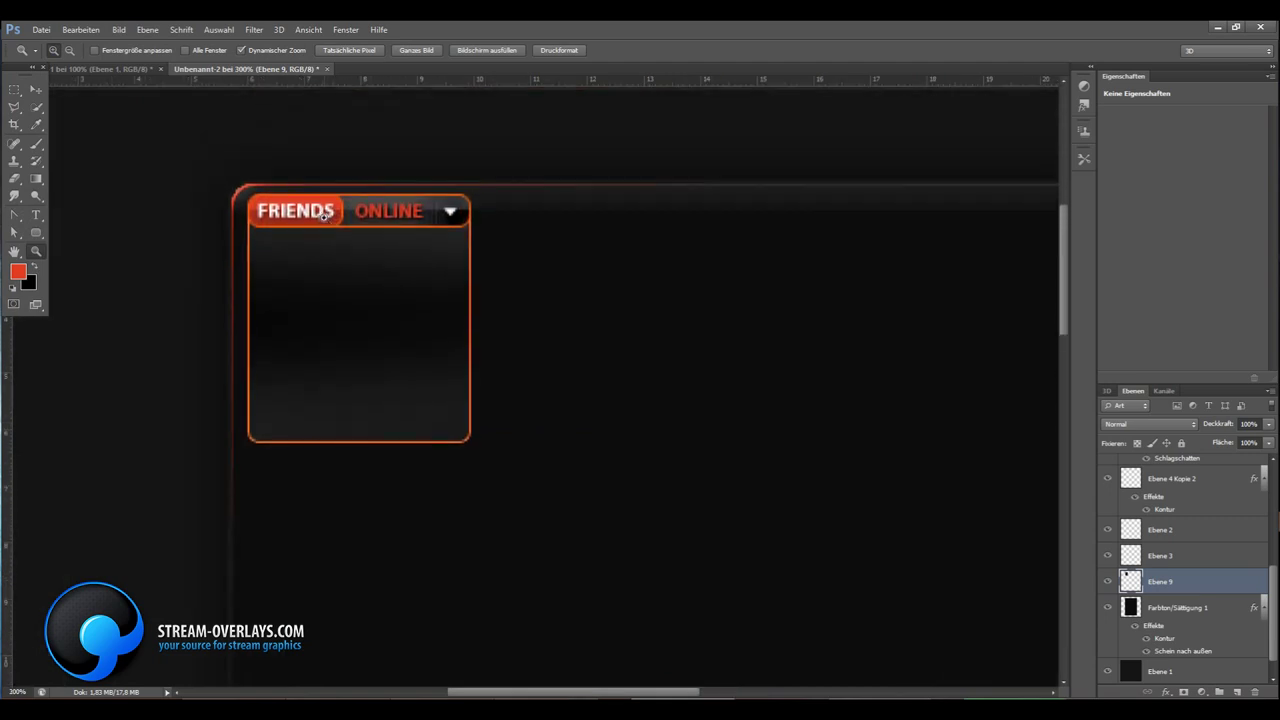
Review the dodge brush settings and zoom to 200% on the FRIENDS ONLINE box
key("o")
left_click(66, 50)
key("Return")
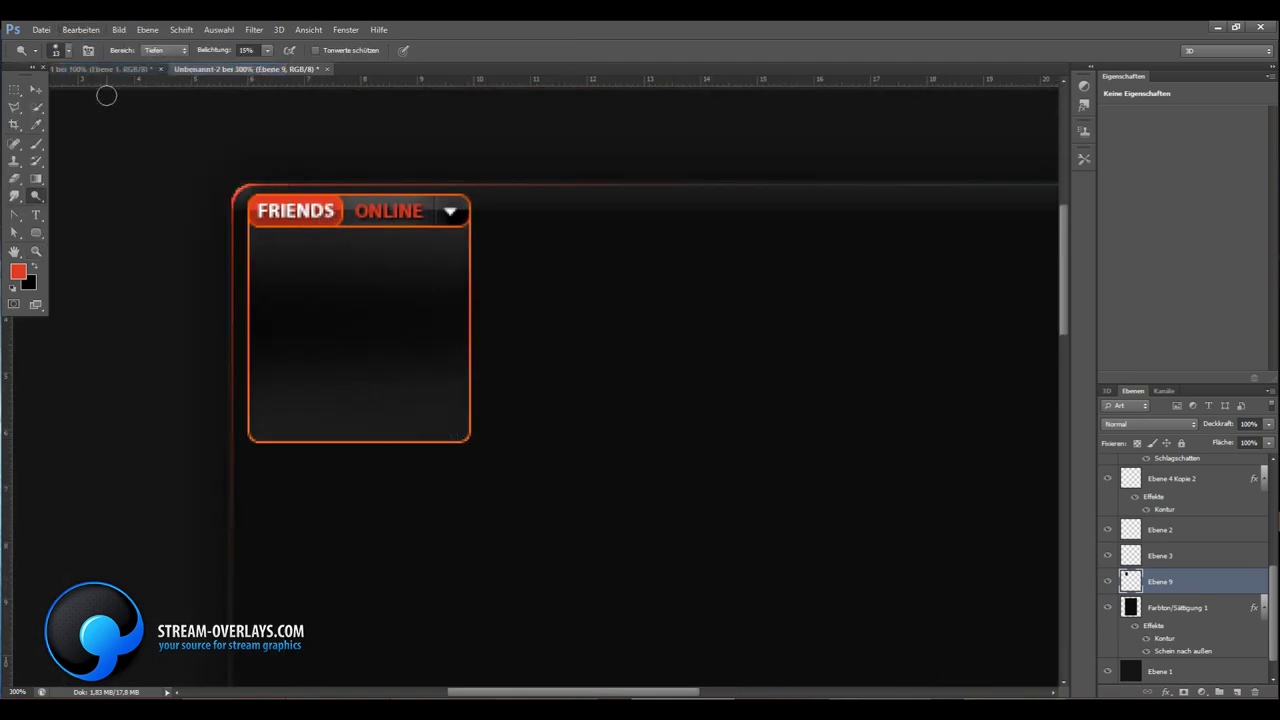
right_click(85, 165)
key("Escape")
key("alt+shift+s")
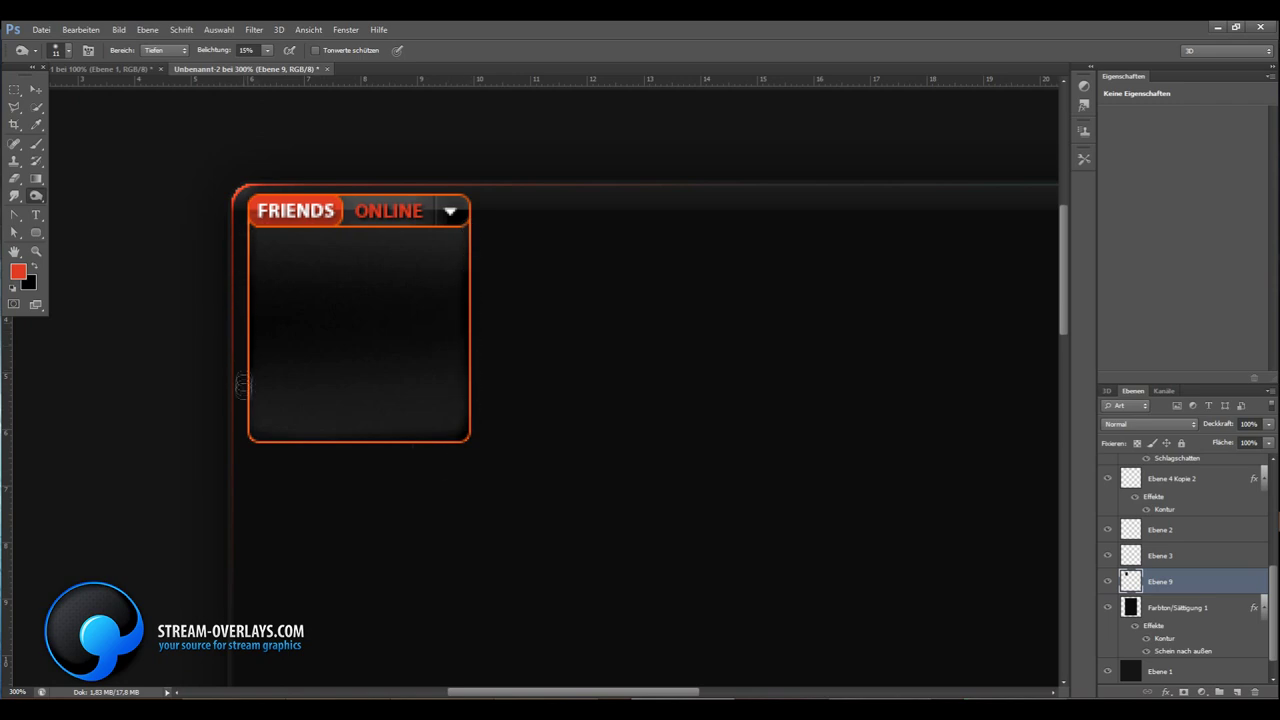
key("z")
key("ctrl+0")
left_click(428, 157)
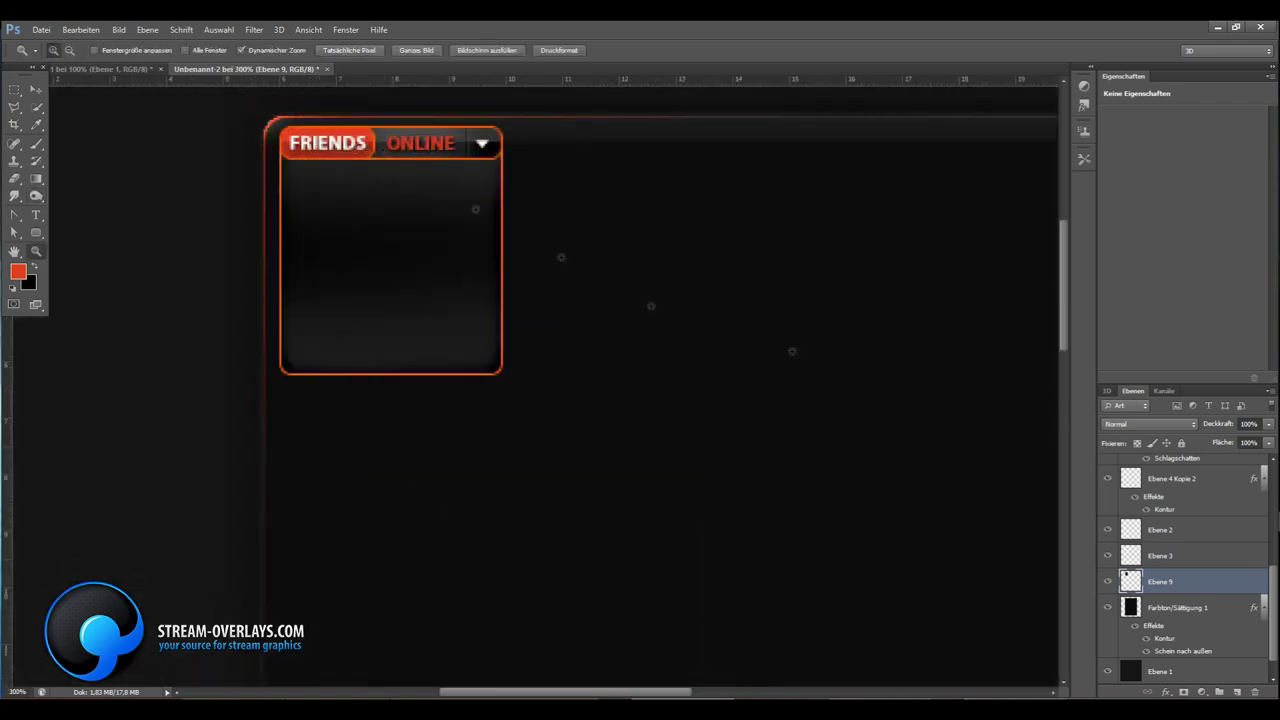
right_click(532, 236)
left_click(574, 291)
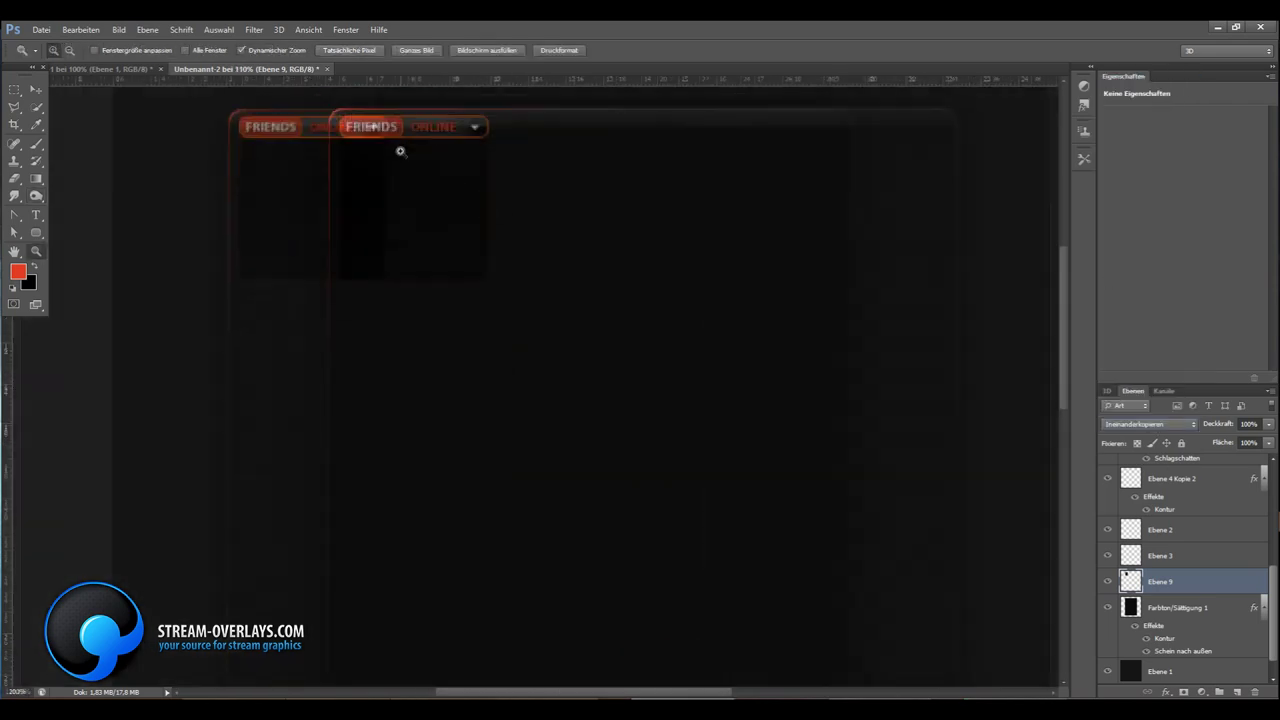
Change Ebene 9's blend mode from Luminanz to Normal and frame the whole box
left_click(1136, 422)
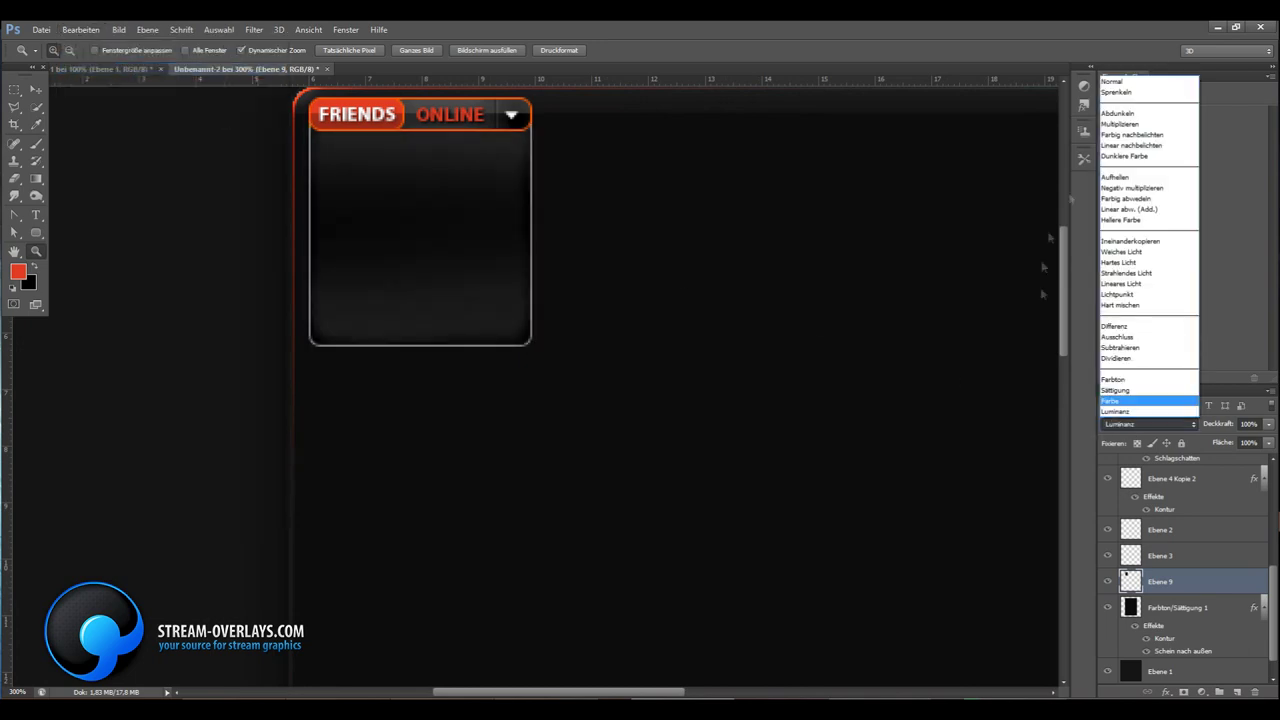
left_click(1118, 78)
left_click(449, 209, "alt")
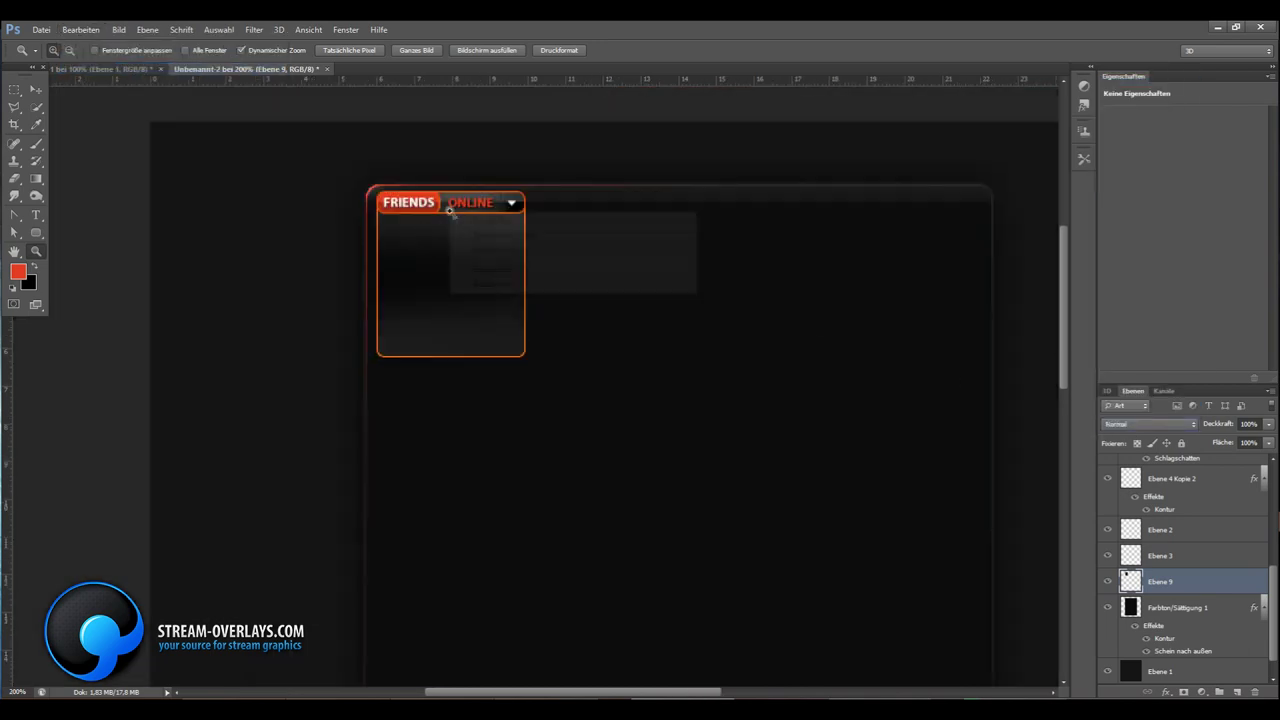
left_click(449, 157, "alt")
left_click(394, 143)
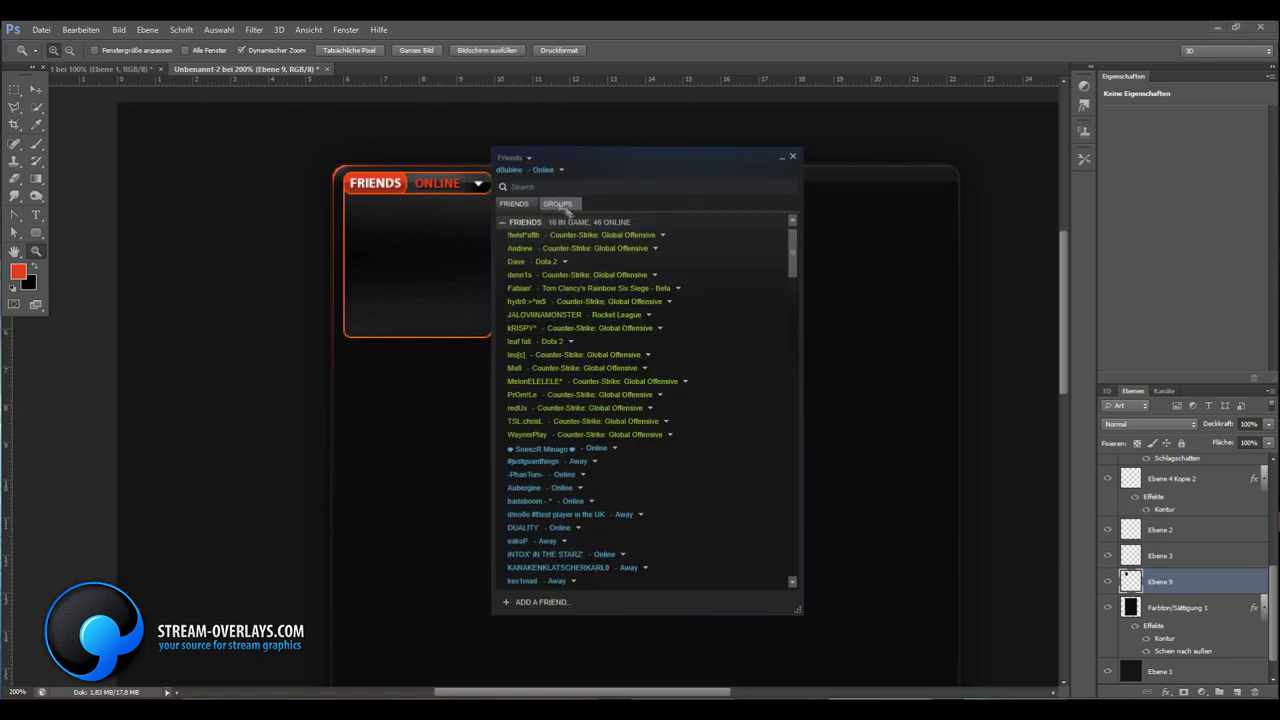
left_click(561, 170)
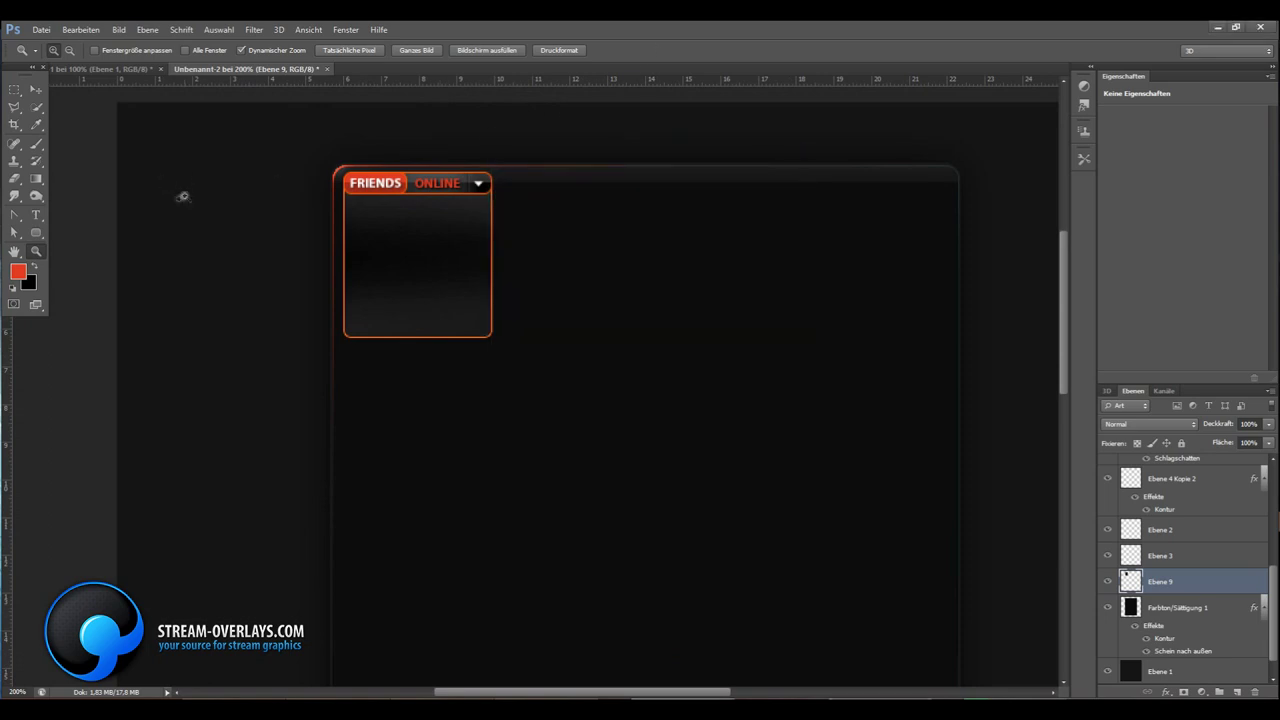
right_click(14, 106)
Try a freehand lasso selection below the box, drop it, and pick the Burn tool
left_click(70, 87)
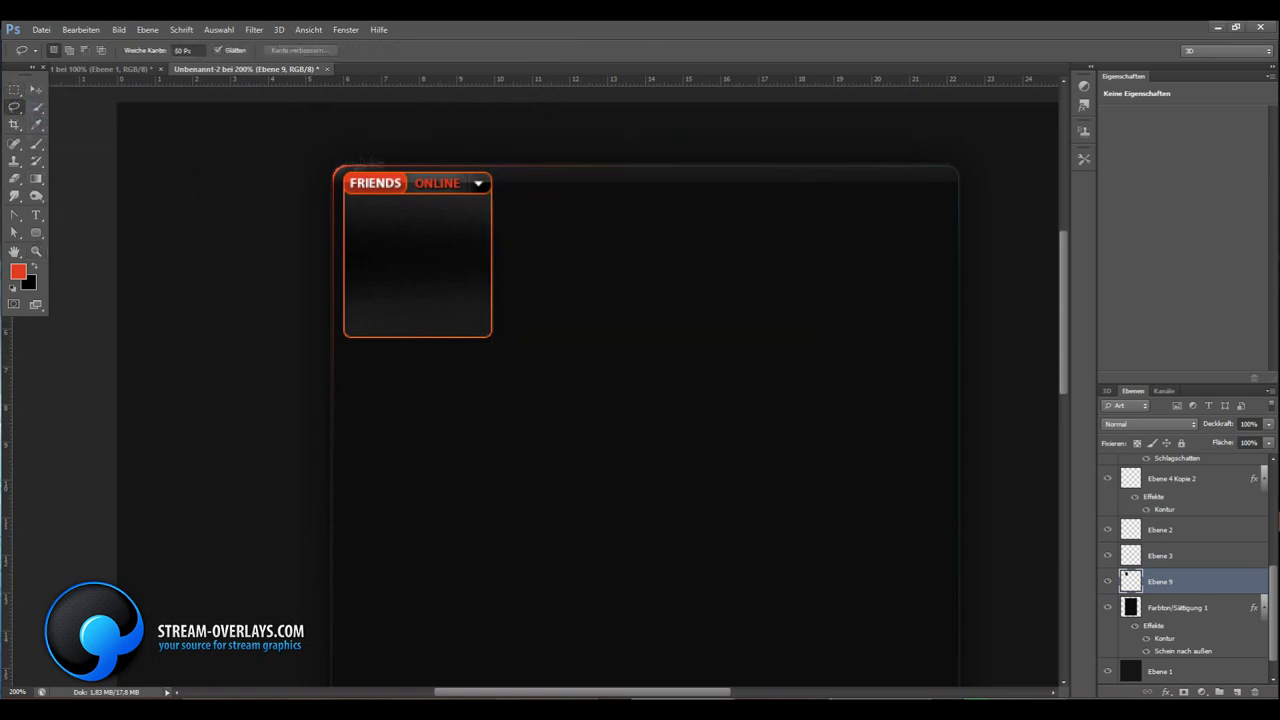
left_click_drag(408, 165, 404, 168)
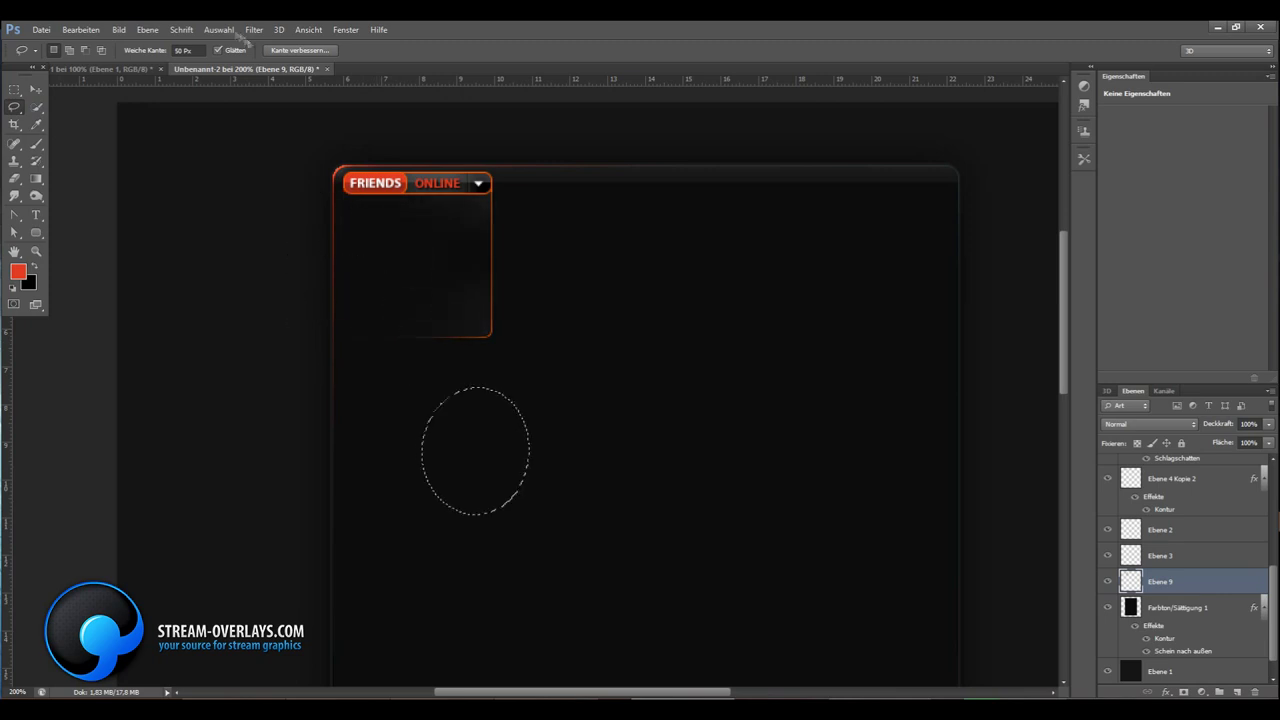
right_click(398, 251)
left_click(545, 258)
scroll(545, 265, "up", 1)
right_click(14, 196)
left_click(100, 208)
left_click(62, 50)
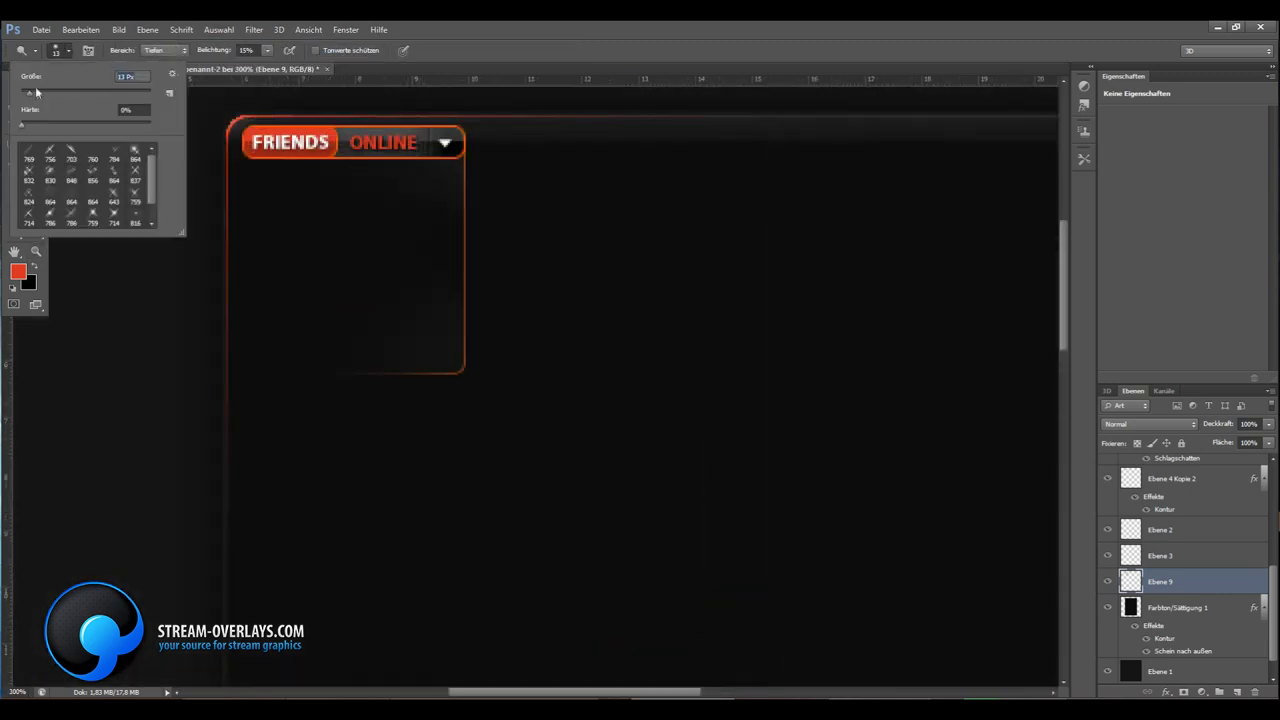
Try an elliptical selection with the Burn tool, deselect, and zoom to 400% on the banner
right_click(14, 89)
left_click(80, 112)
left_click_drag(175, 158, 431, 350)
mouse_move(360, 260)
left_mouse_down()
mouse_move(389, 281)
mouse_move(357, 269)
left_mouse_up()
right_click(14, 196)
left_click(100, 206)
left_click(62, 50)
key("ctrl+d")
key("z")
left_click(425, 147)
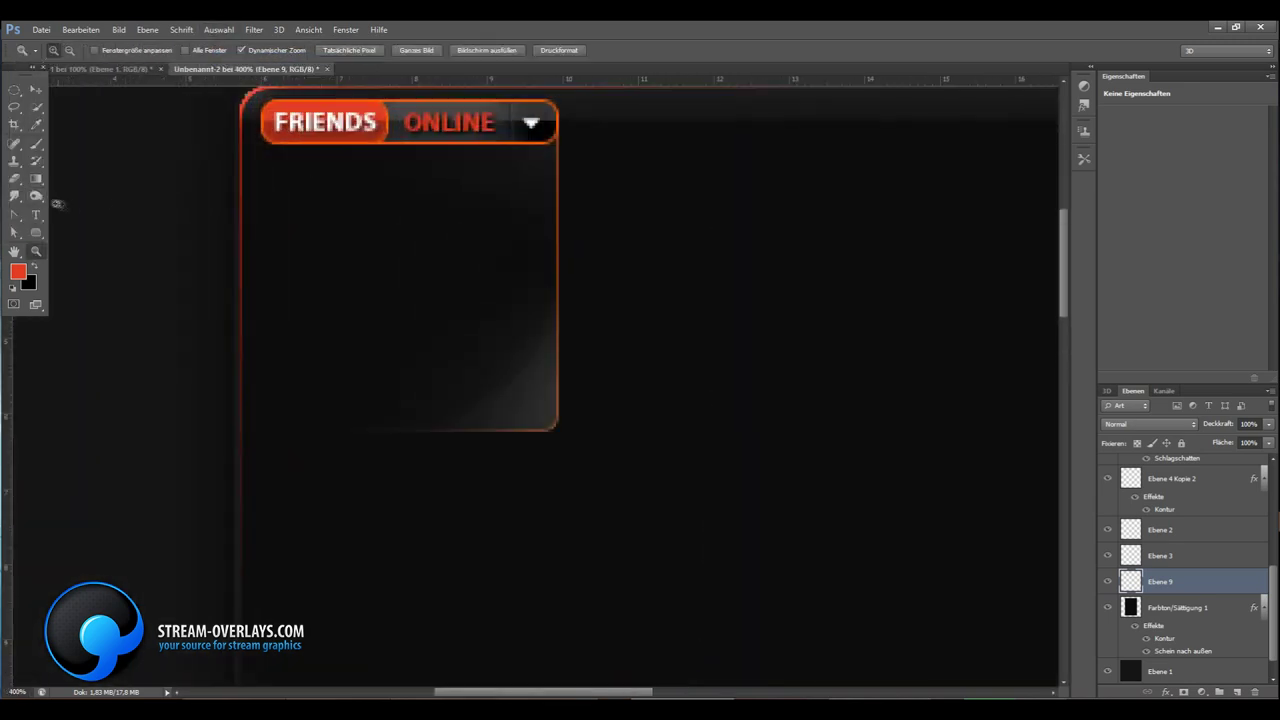
Drop a lasso selection via the Auswahl menu and start a text layer under the header
key("l")
left_click_drag(322, 157, 288, 409)
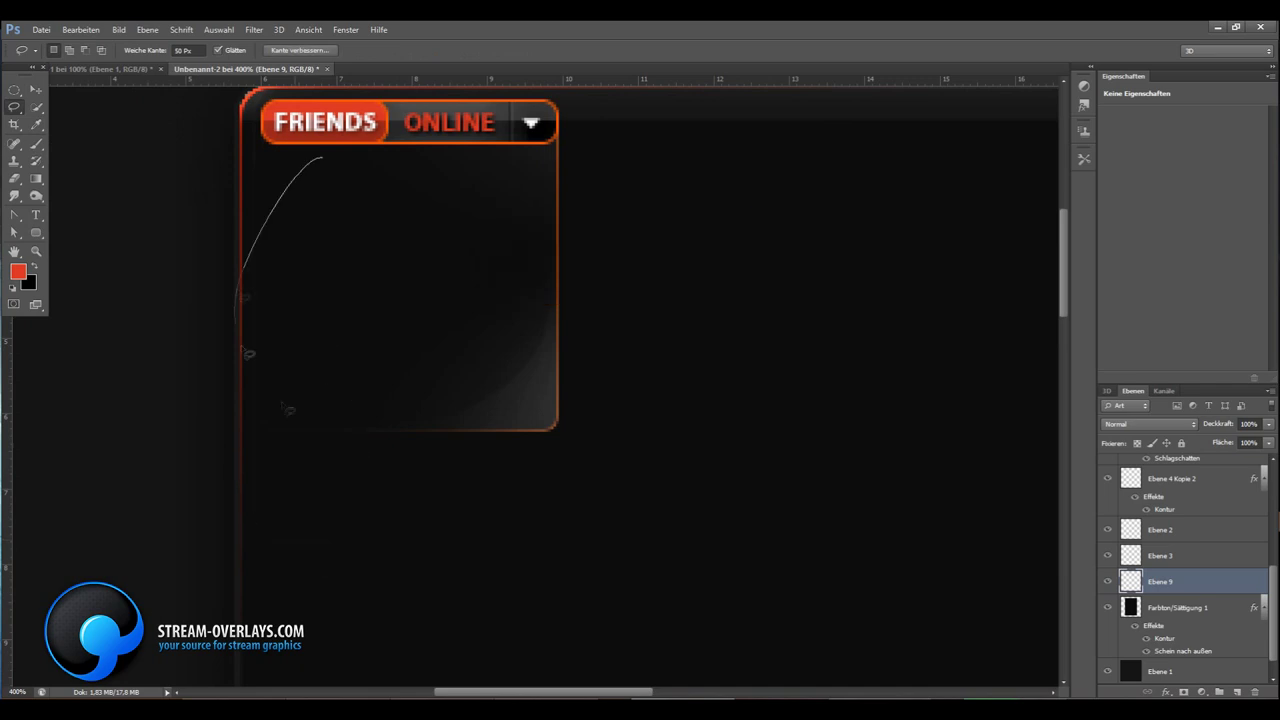
left_click(219, 29)
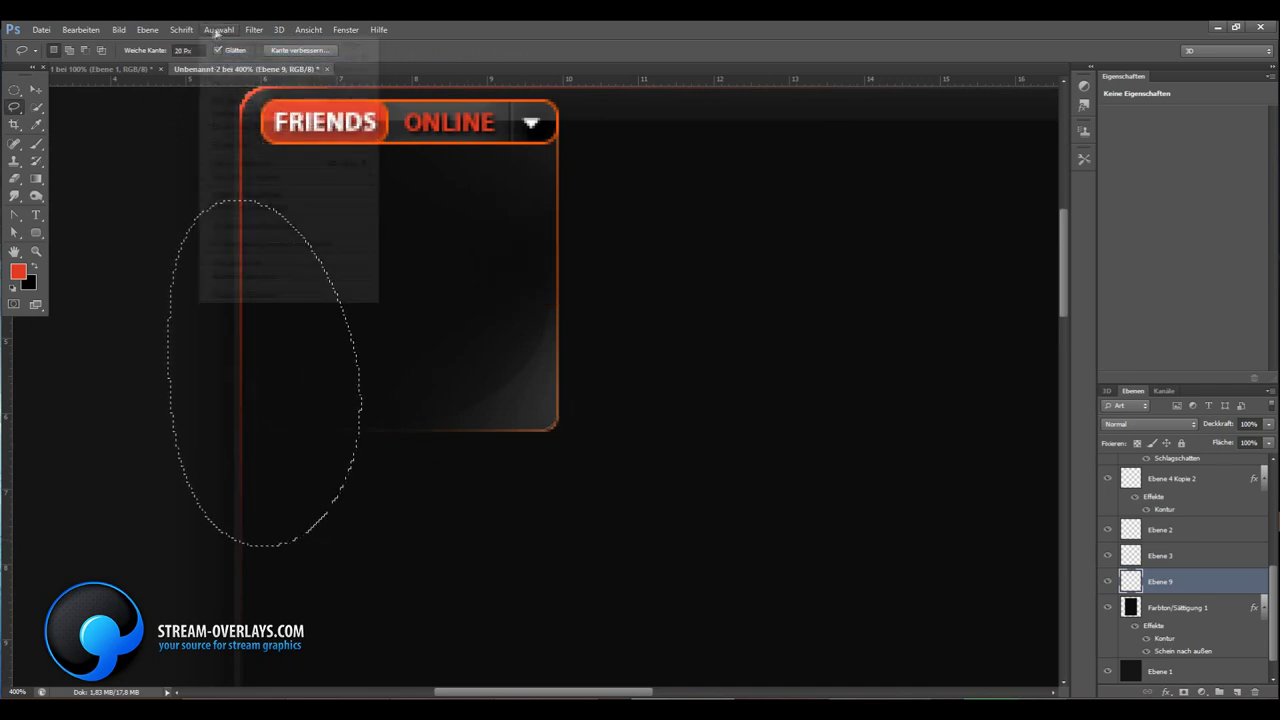
left_click(230, 55)
left_click(36, 215)
left_click(395, 160)
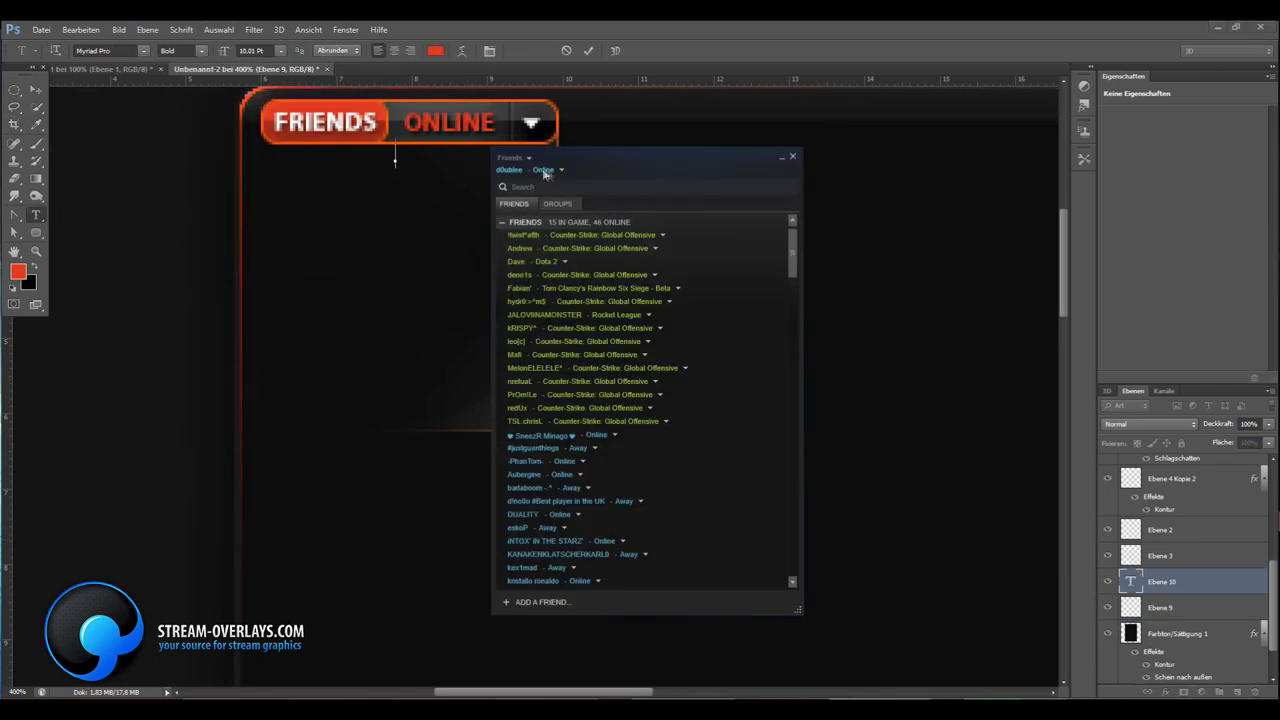
type("ONLINE")
Commit the ONLINE label and give it 50% fill with a drop shadow layer style
left_click(36, 90)
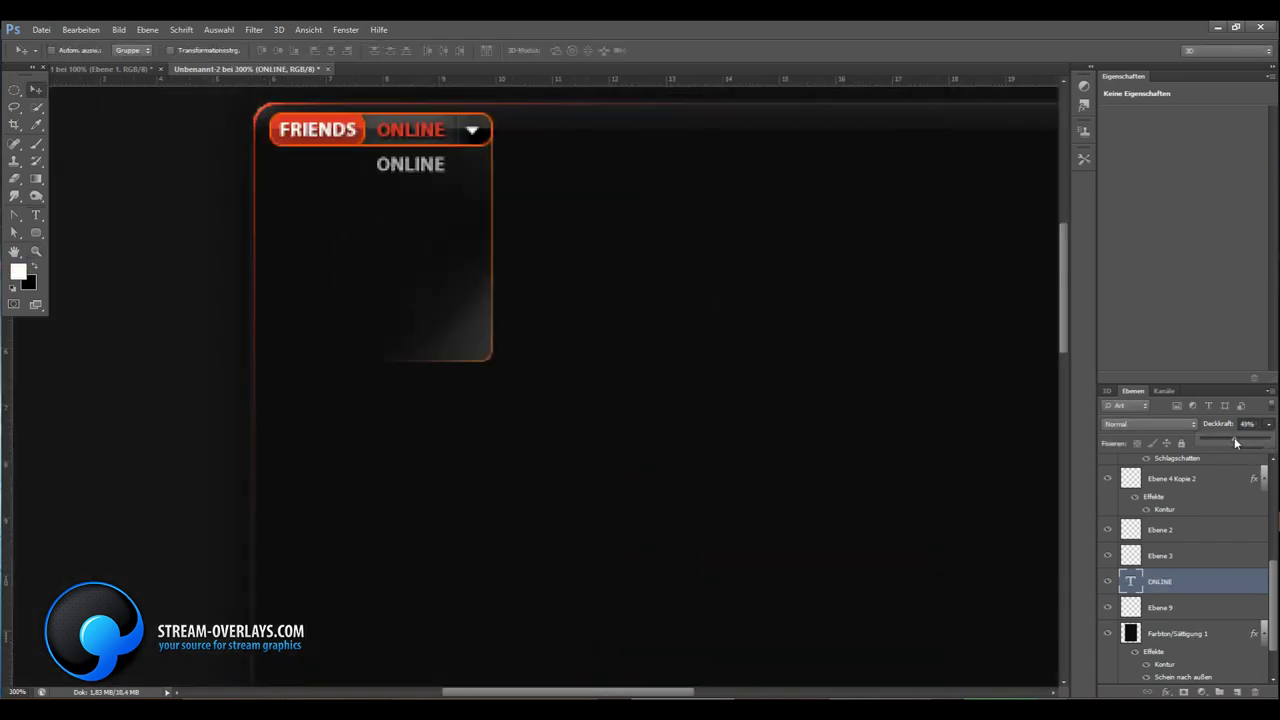
left_click(37, 251)
key("ctrl+0")
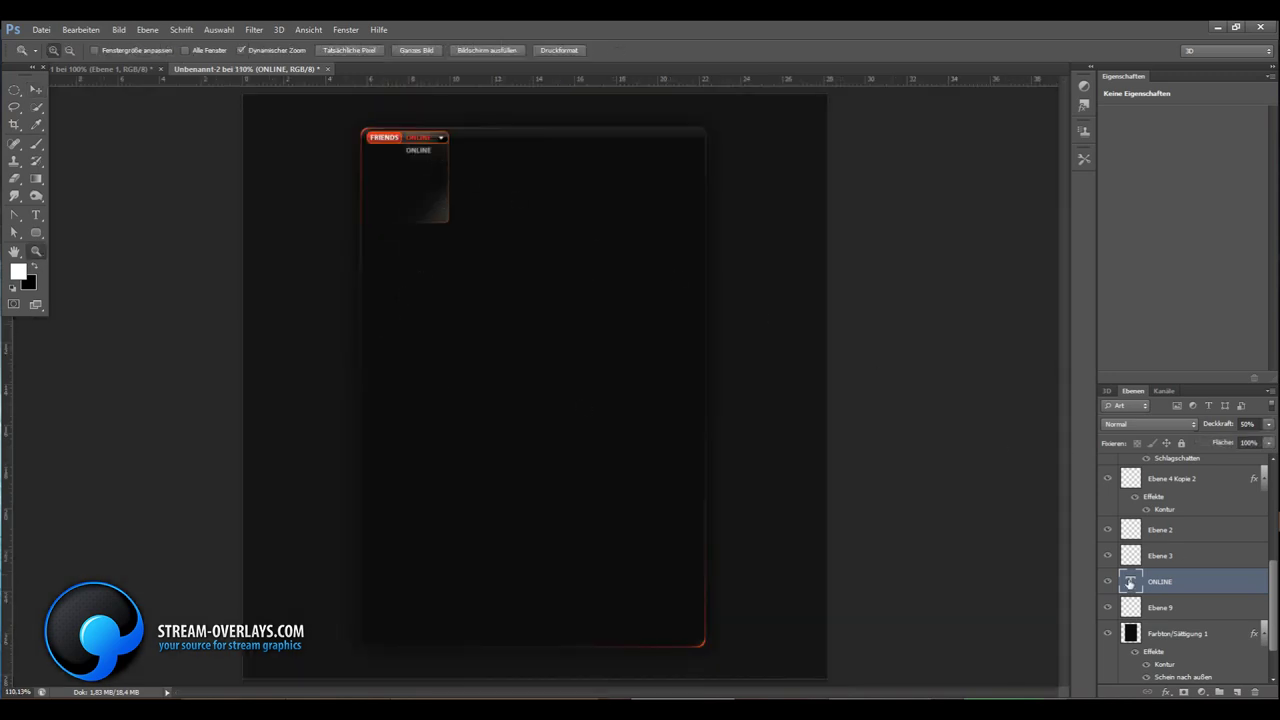
double_click(1130, 582)
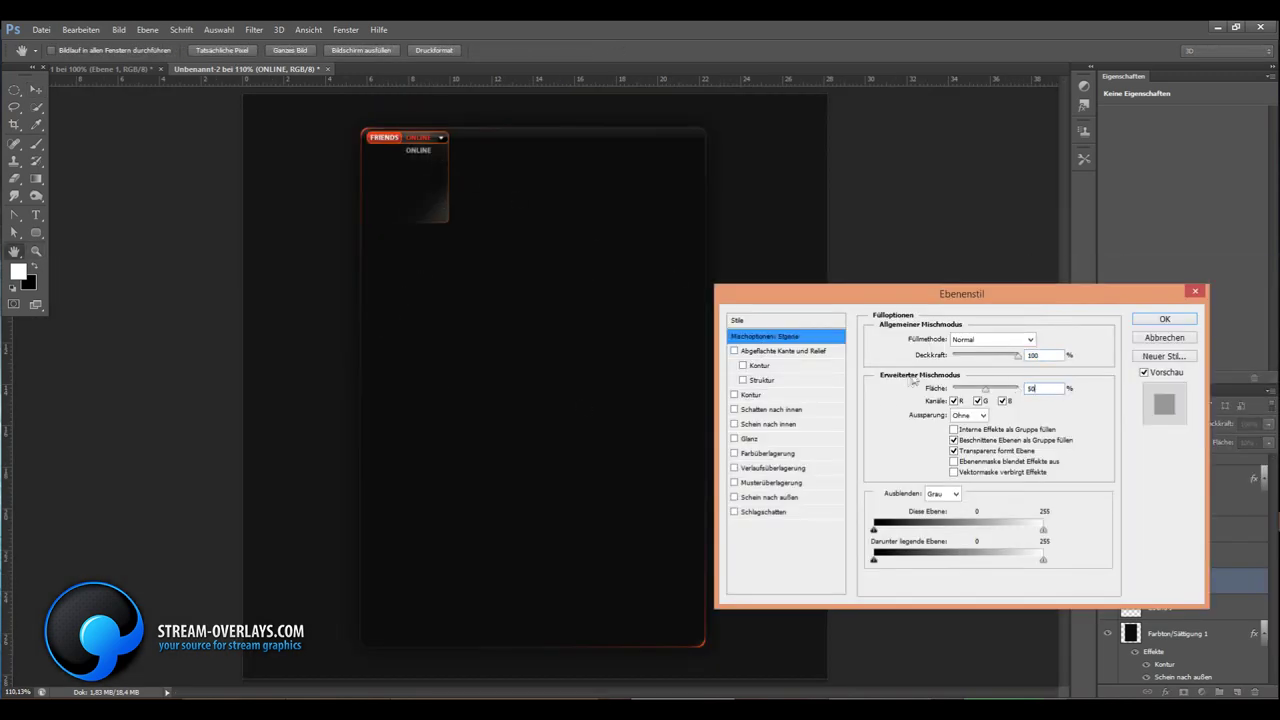
left_click(765, 511)
left_click(960, 339)
left_click(955, 345)
key("Return")
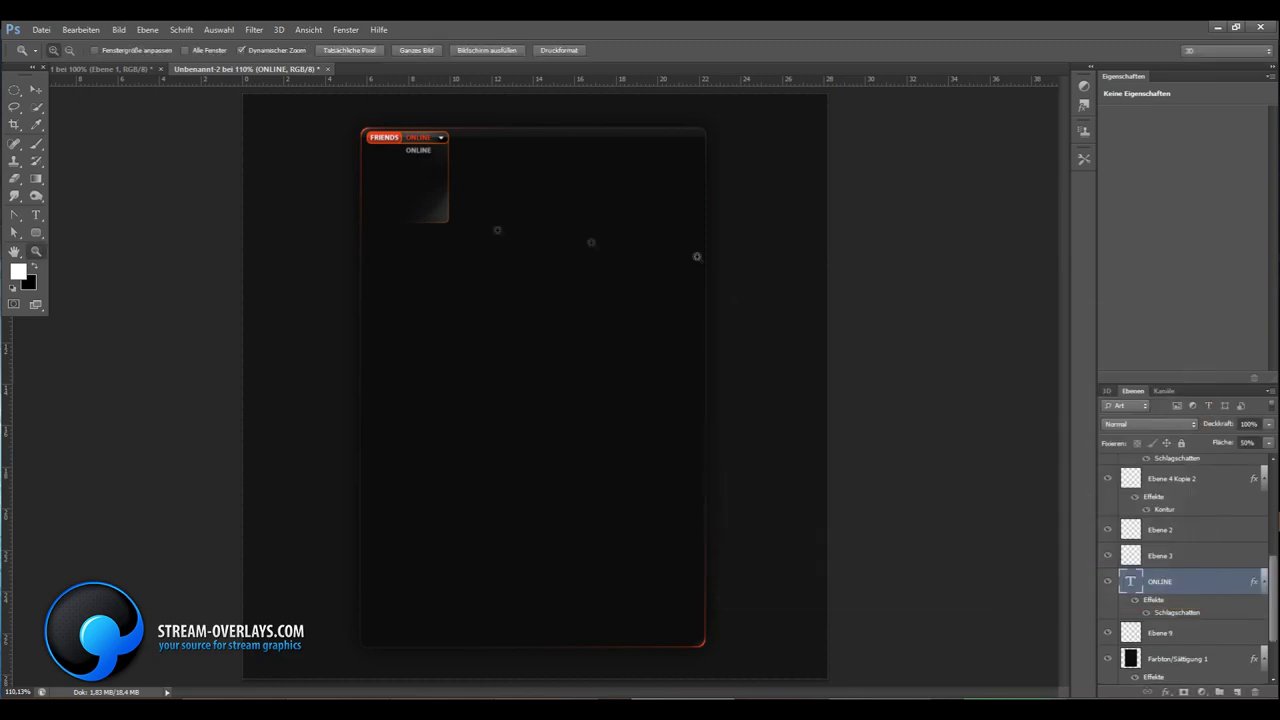
double_click(1200, 582)
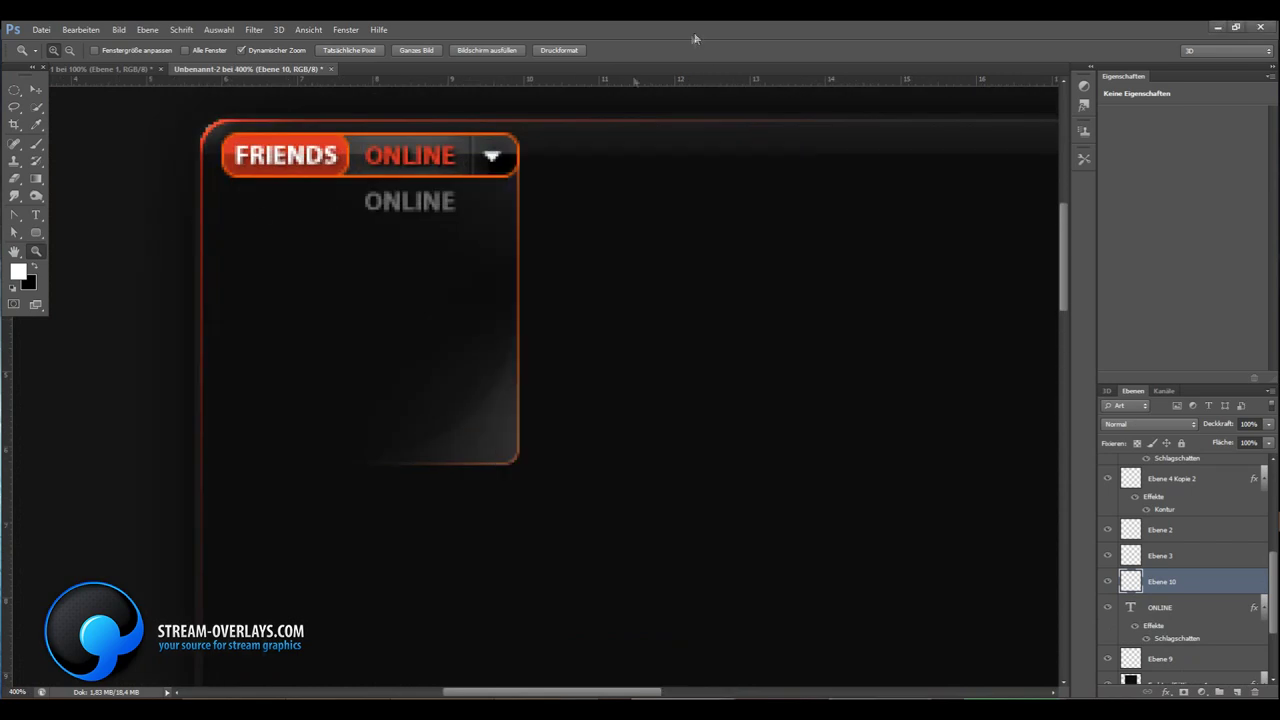
Draw a checkmark selection with the Polygon Lasso and fill it with red sampled from the header
right_click(14, 106)
left_click(60, 119)
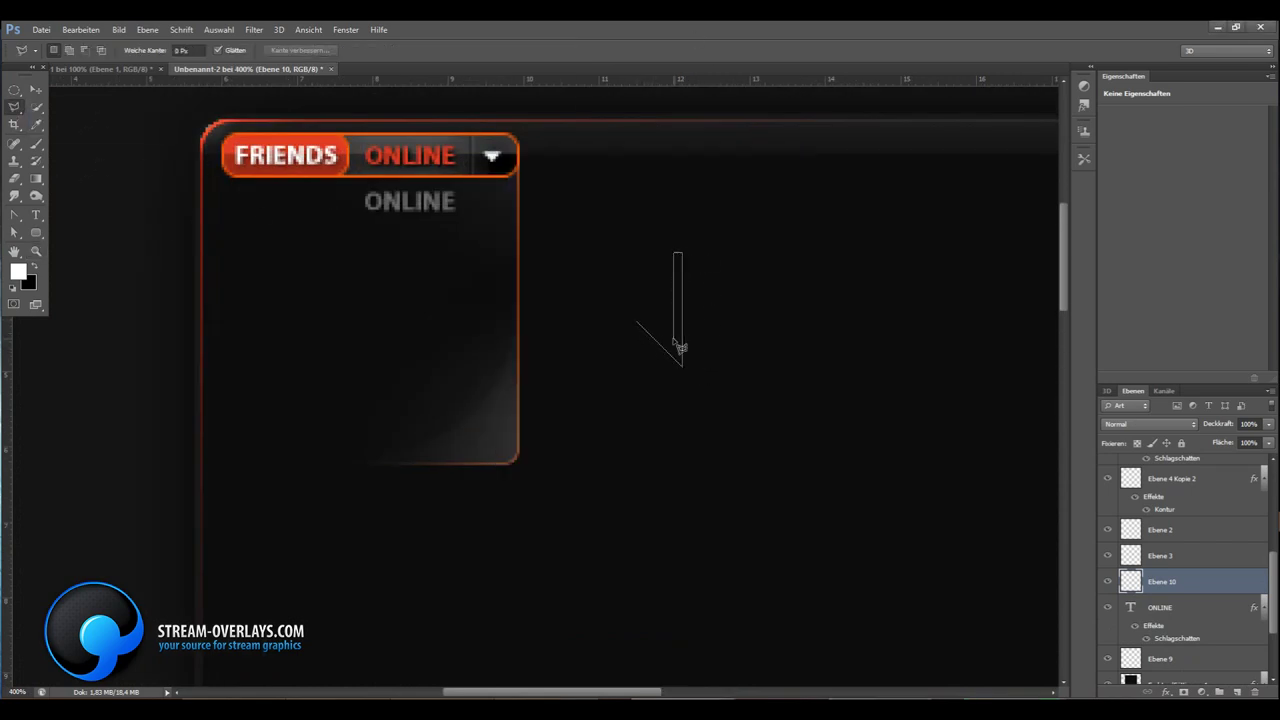
key("Escape")
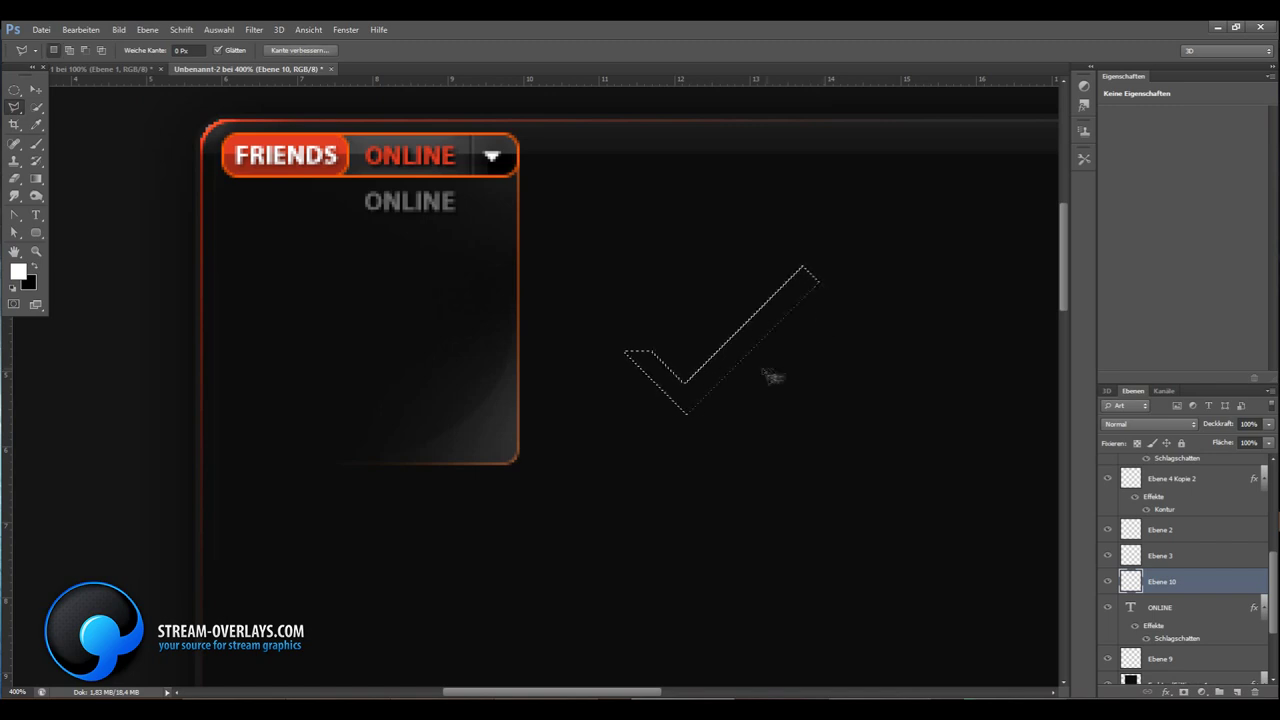
left_click(81, 29)
left_click(110, 213)
key("Escape")
key("i")
left_click(405, 155)
left_click(81, 29)
left_click(110, 213)
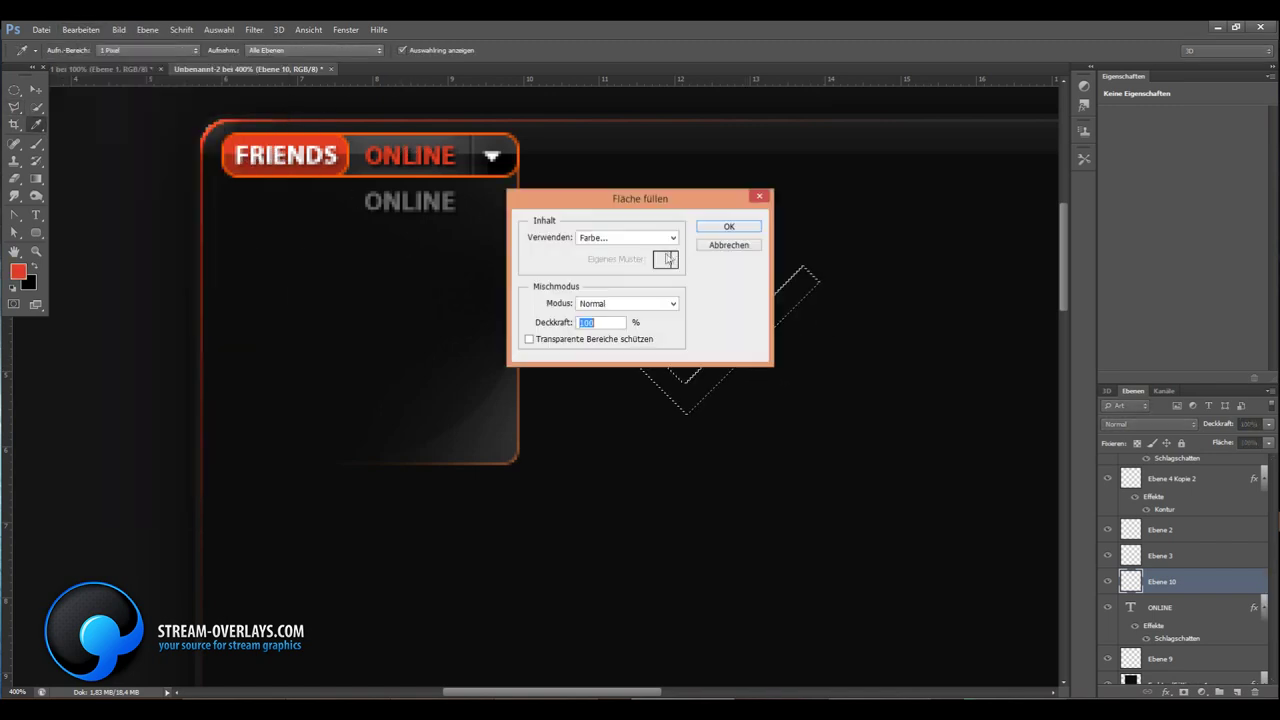
key("Return")
Deselect the checkmark, shrink it with Free Transform, and zoom in on it
left_click(218, 29)
left_click(250, 60)
key("ctrl+t")
mouse_move(623, 263)
left_mouse_down()
mouse_move(805, 401)
mouse_move(503, 212)
left_mouse_up()
key("Return")
key("z")
left_click_drag(394, 243, 460, 212)
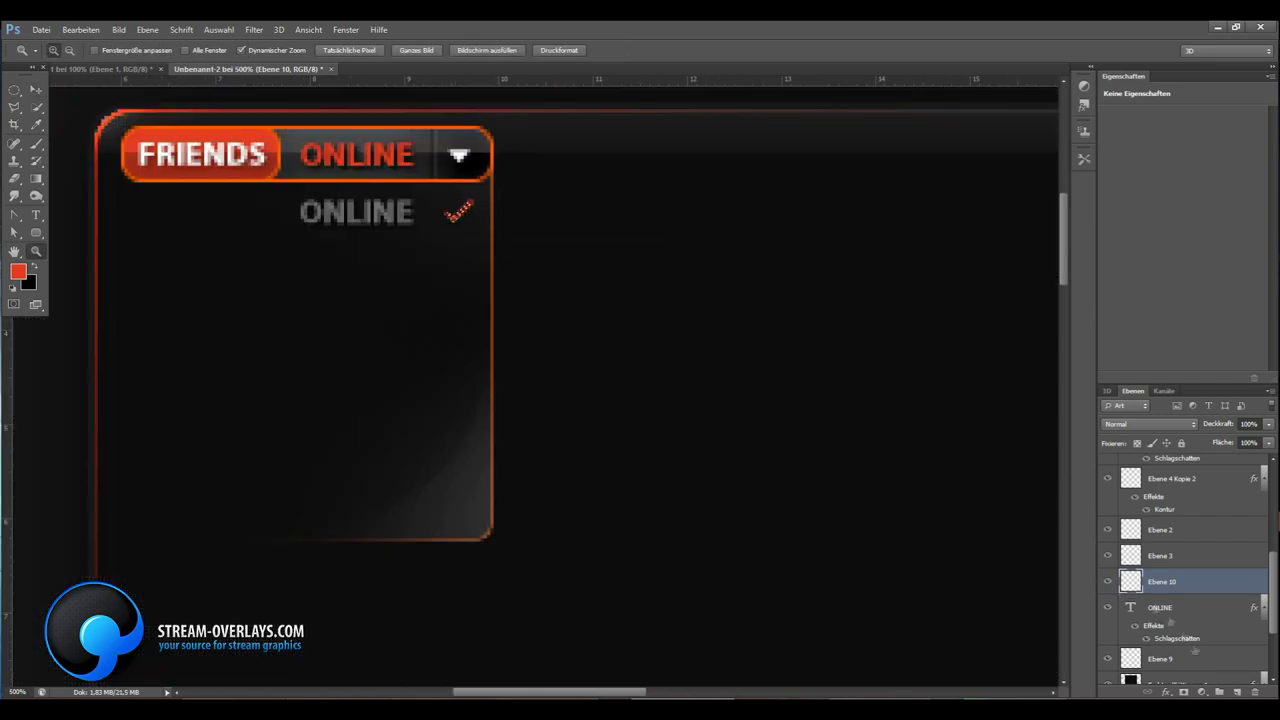
Undo back to the selected checkmark, expand the selection by 5 pixels, and refill it thicker
left_click(111, 29)
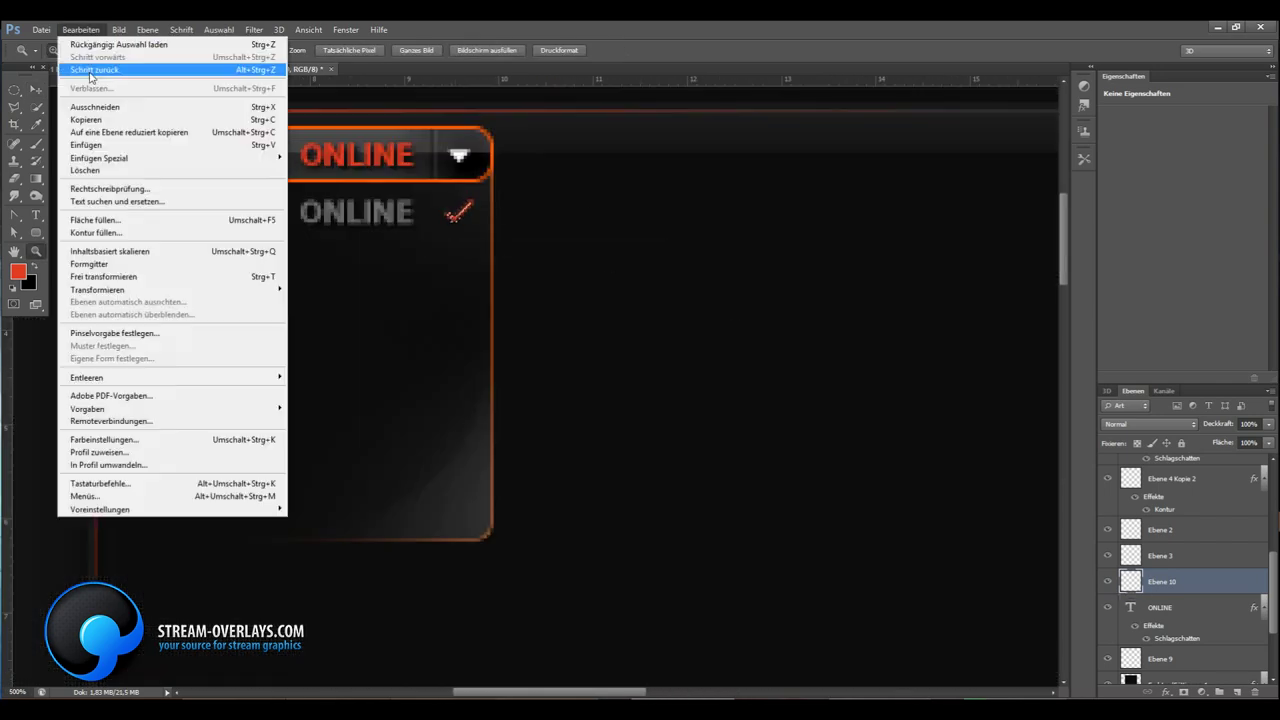
left_click(140, 69)
left_click(218, 29)
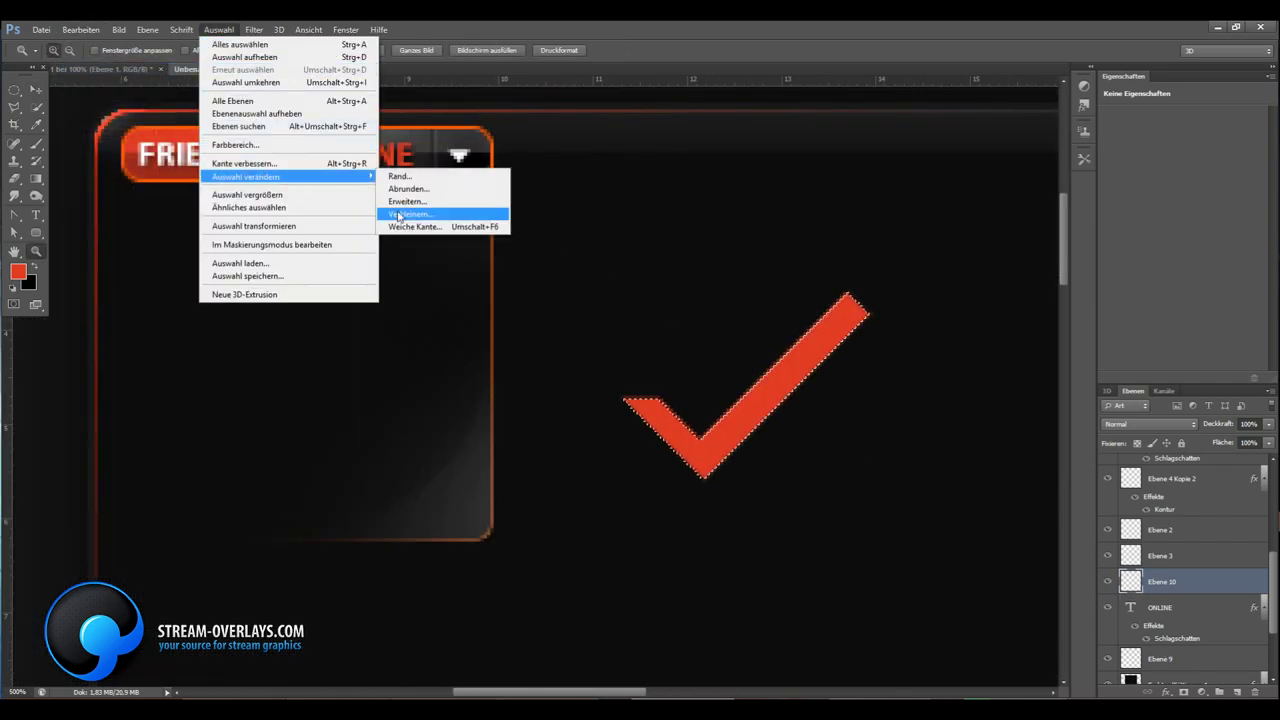
left_click(406, 214)
left_click(710, 254)
left_click(218, 29)
left_click(427, 215)
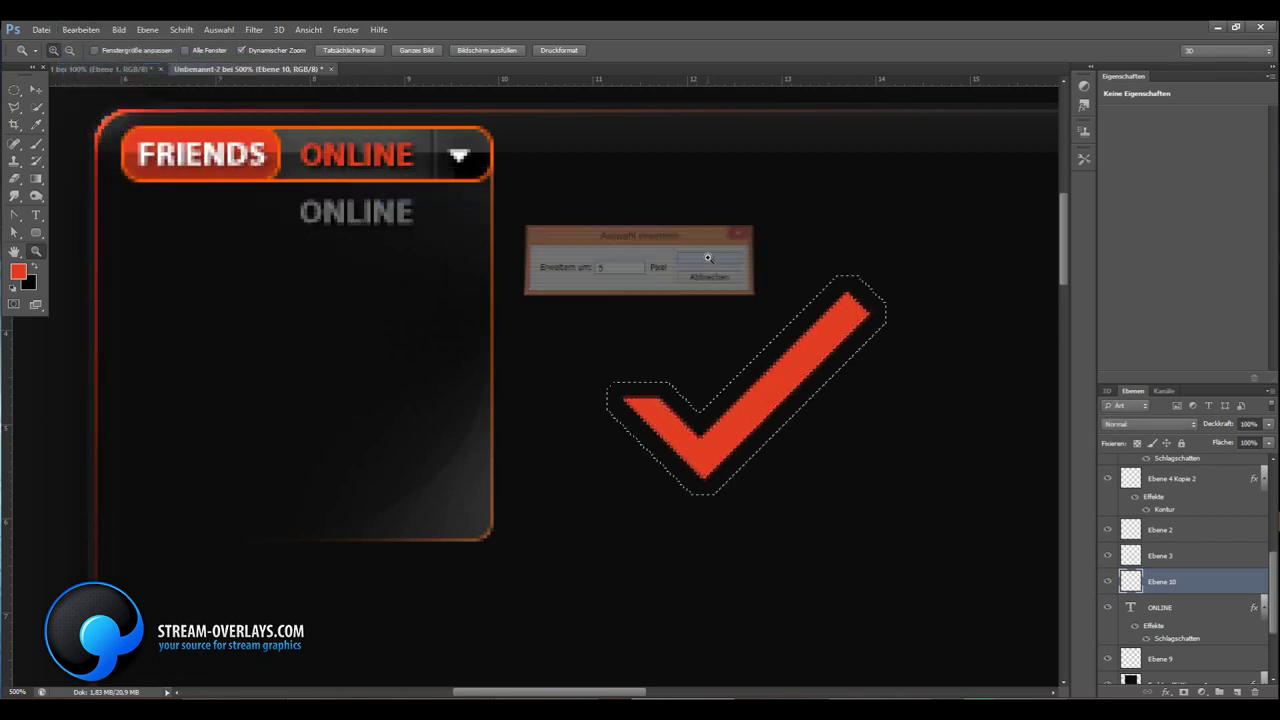
left_click(710, 254)
Scale the thickened checkmark down to a small icon beside the ONLINE label
key("ctrl+t")
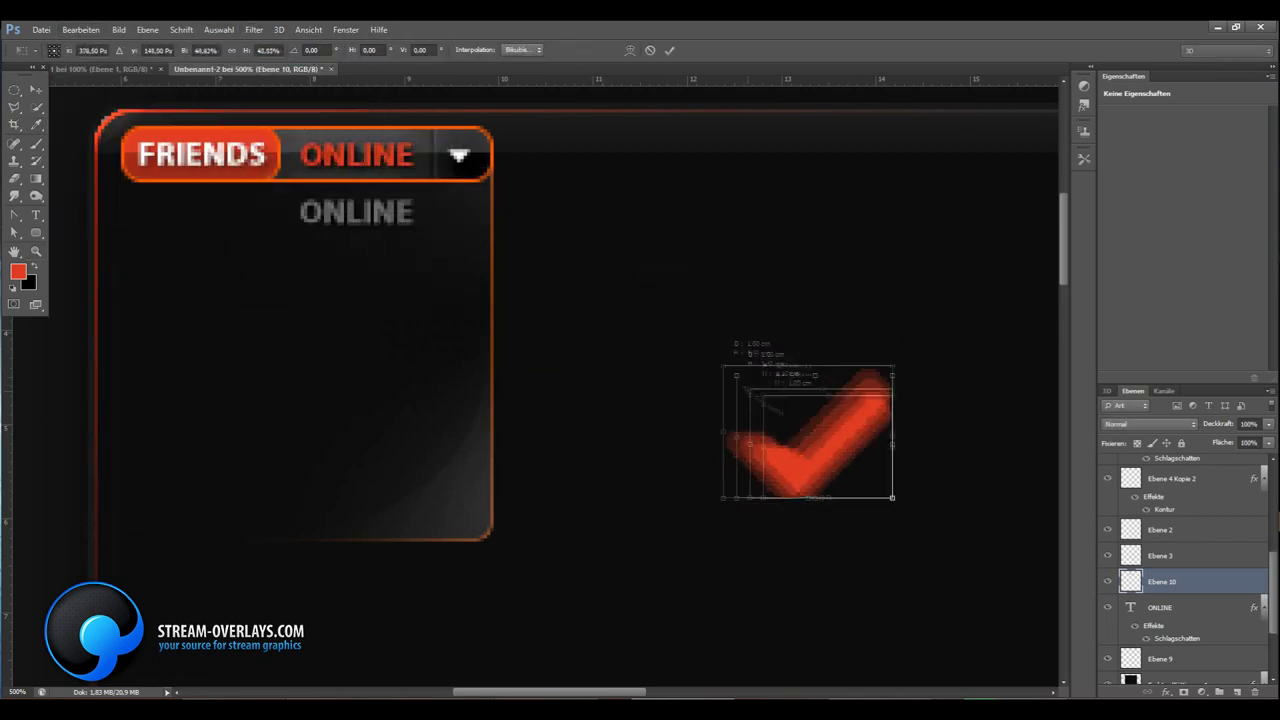
left_click_drag(607, 277, 875, 482)
key("Return")
key("ctrl+minus")
key("ctrl+minus")
key("ctrl+minus")
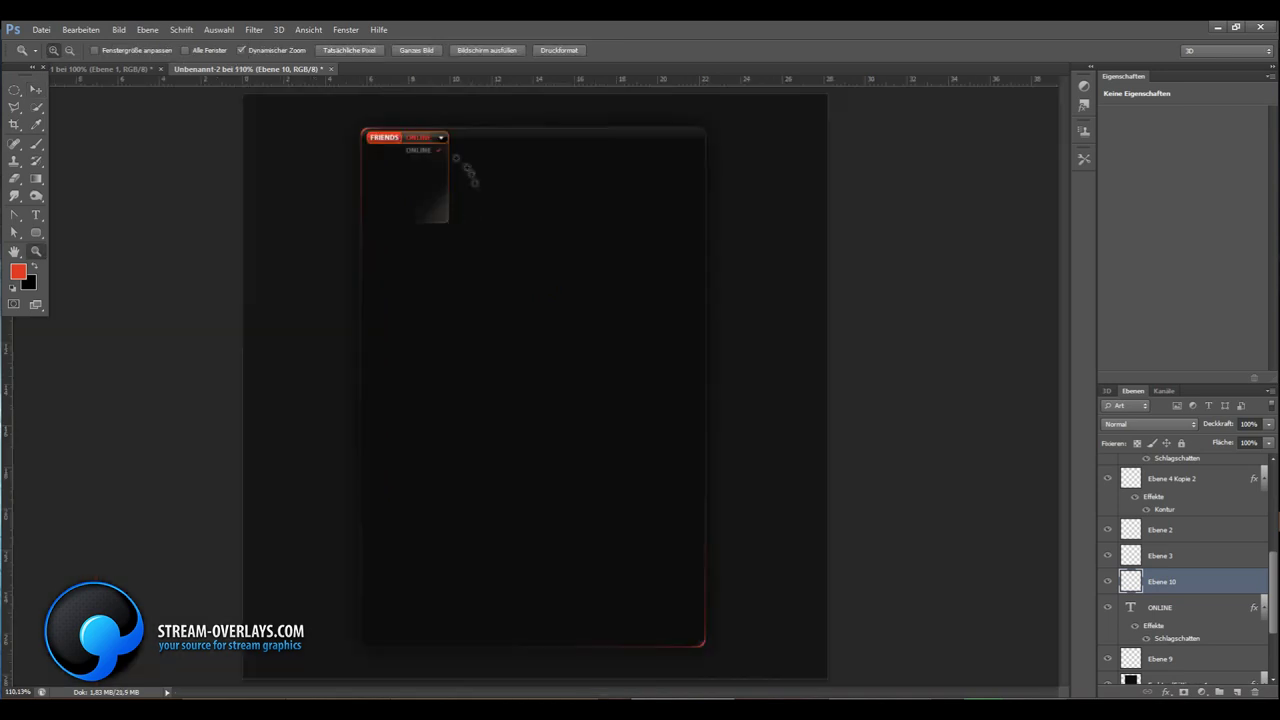
left_click(80, 29)
left_click(90, 130)
mouse_move(508, 189)
left_mouse_down()
mouse_move(609, 257)
mouse_move(464, 176)
left_mouse_up()
right_click(609, 268)
key("Return")
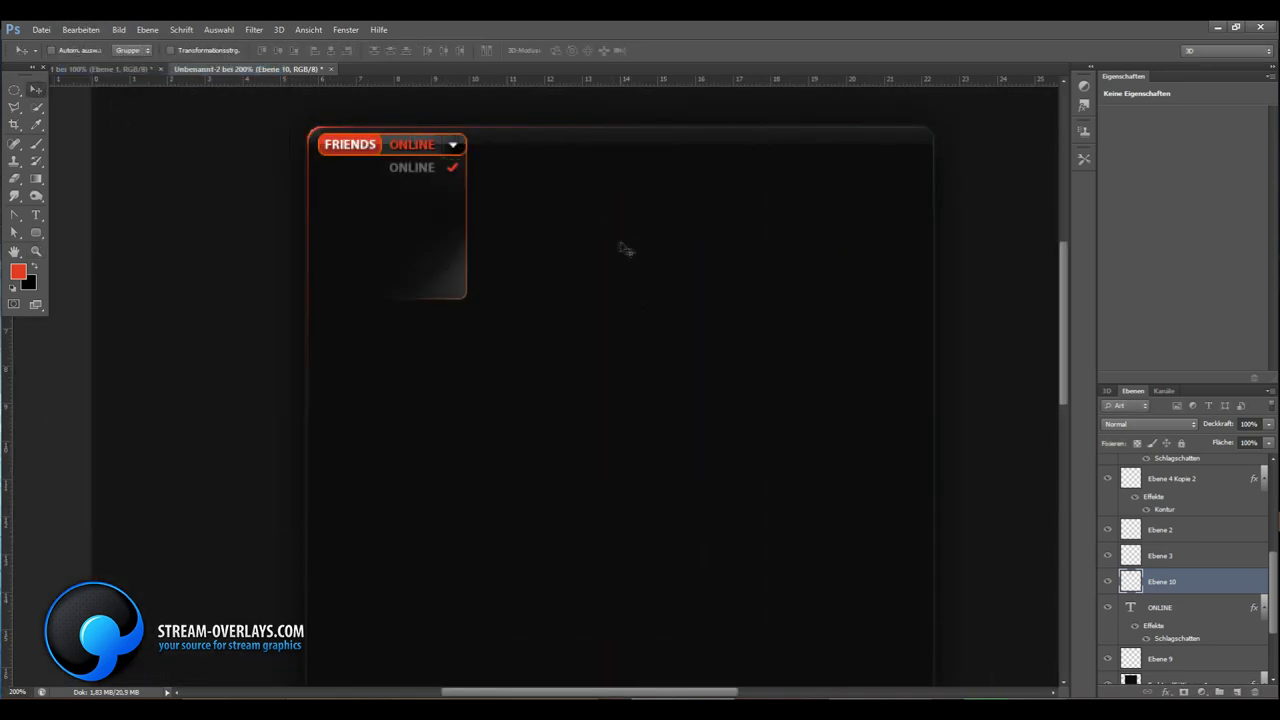
Fill the checkmark with white
key("z")
right_click(388, 232)
left_click(398, 238)
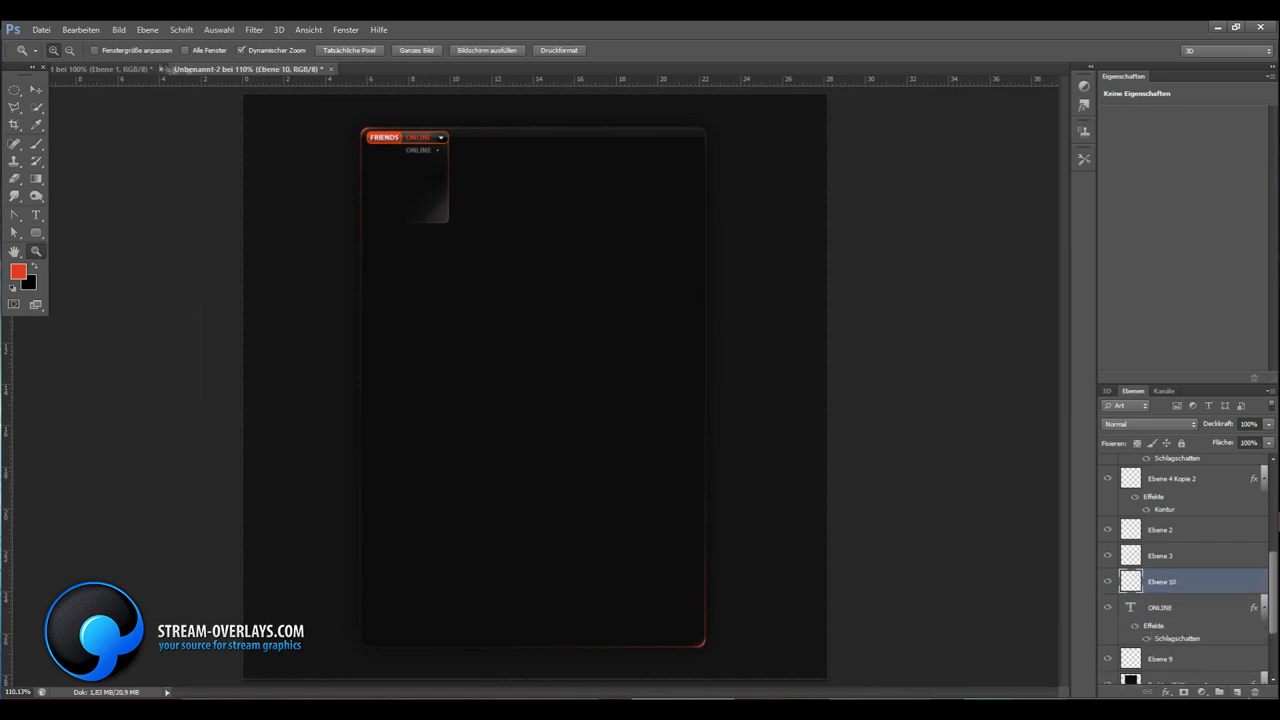
left_click(80, 29)
left_click(110, 206)
left_click(614, 237)
left_click(571, 354)
left_click(728, 223)
Put the ONLINE text layer into its own online group
left_click(1160, 607)
left_click(1268, 442)
key("v")
key("ctrl+g")
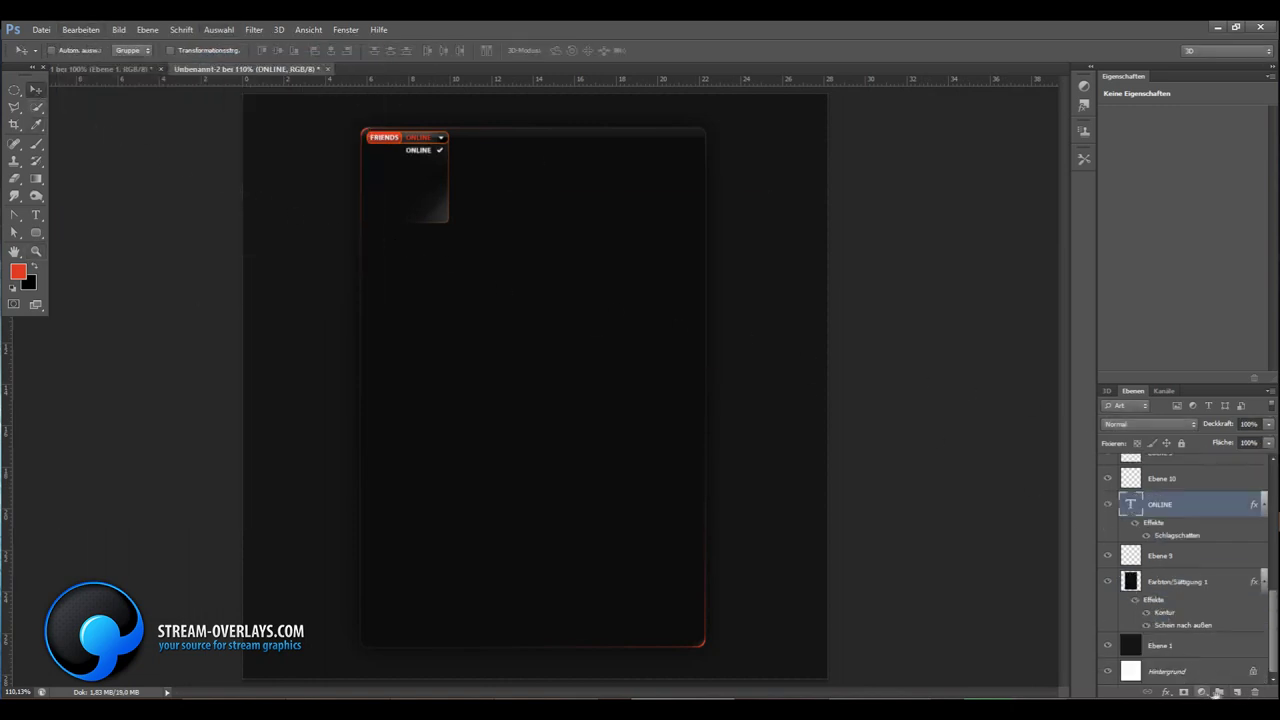
right_click(1168, 564)
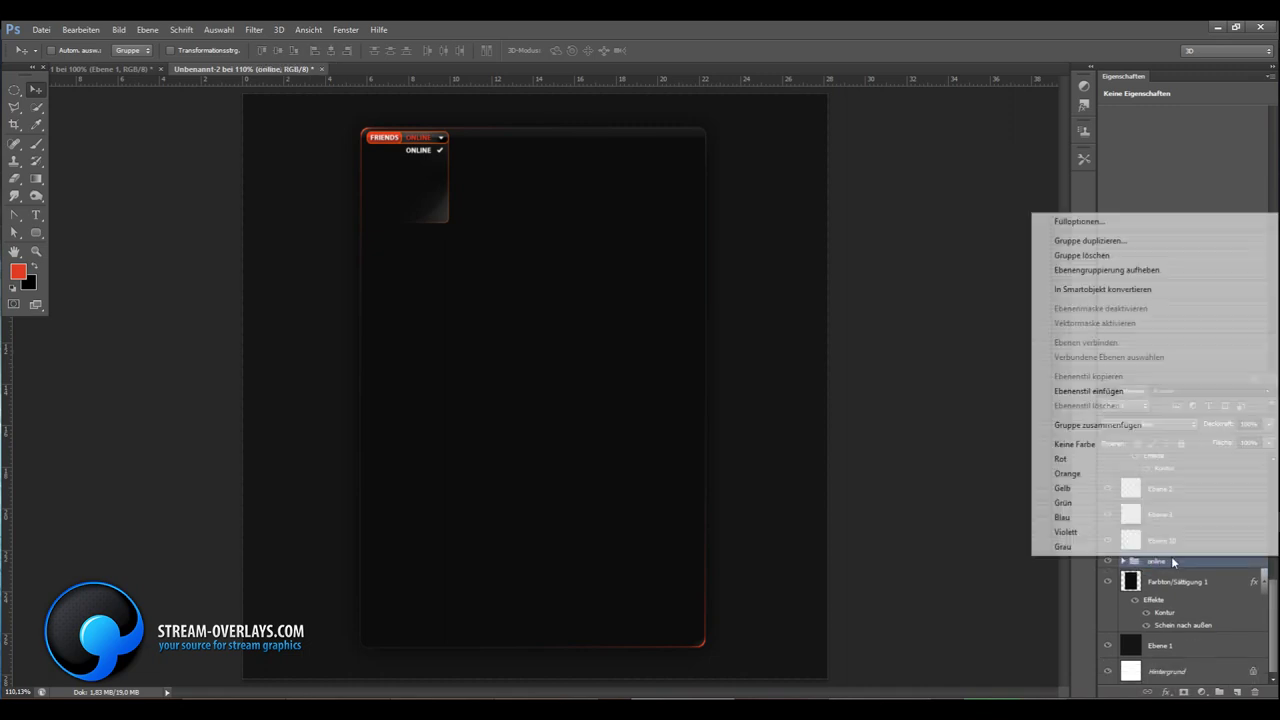
left_click(1068, 225)
left_click(1164, 337)
Duplicate the online group and move the checkmark layer into the online group
right_click(1168, 561)
left_click(1088, 244)
key("Return")
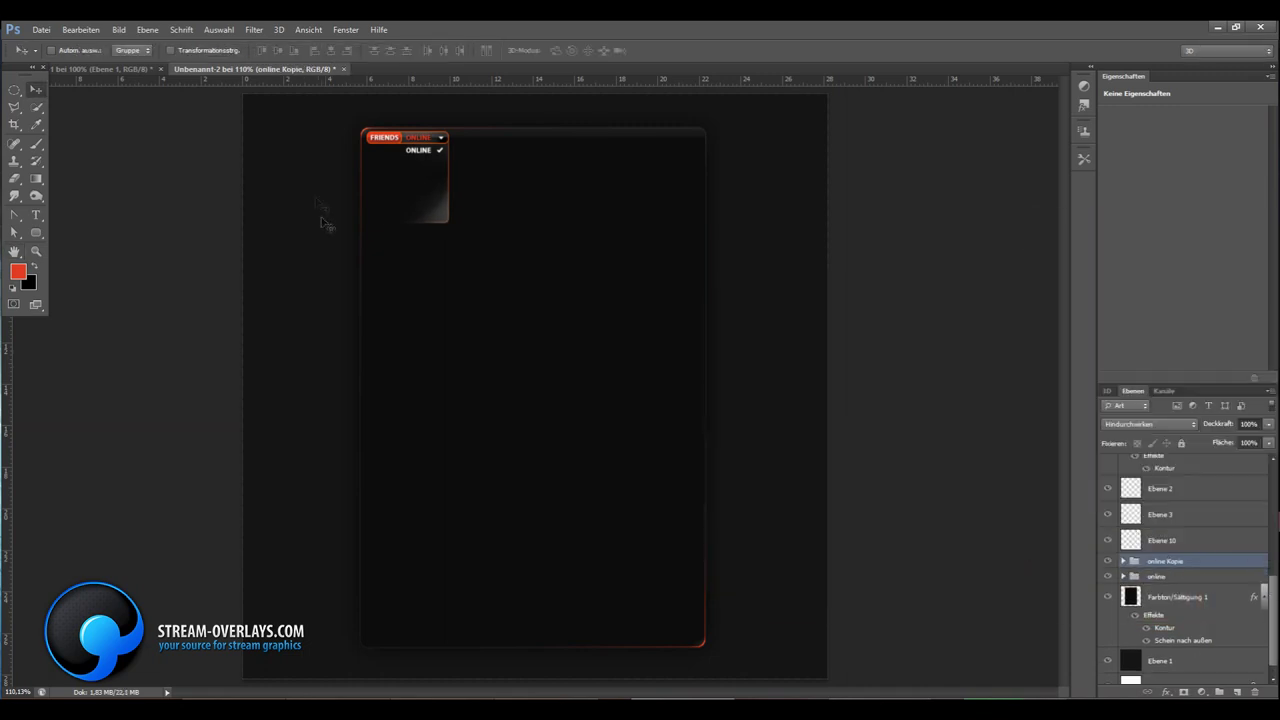
left_click(1254, 692)
key("Return")
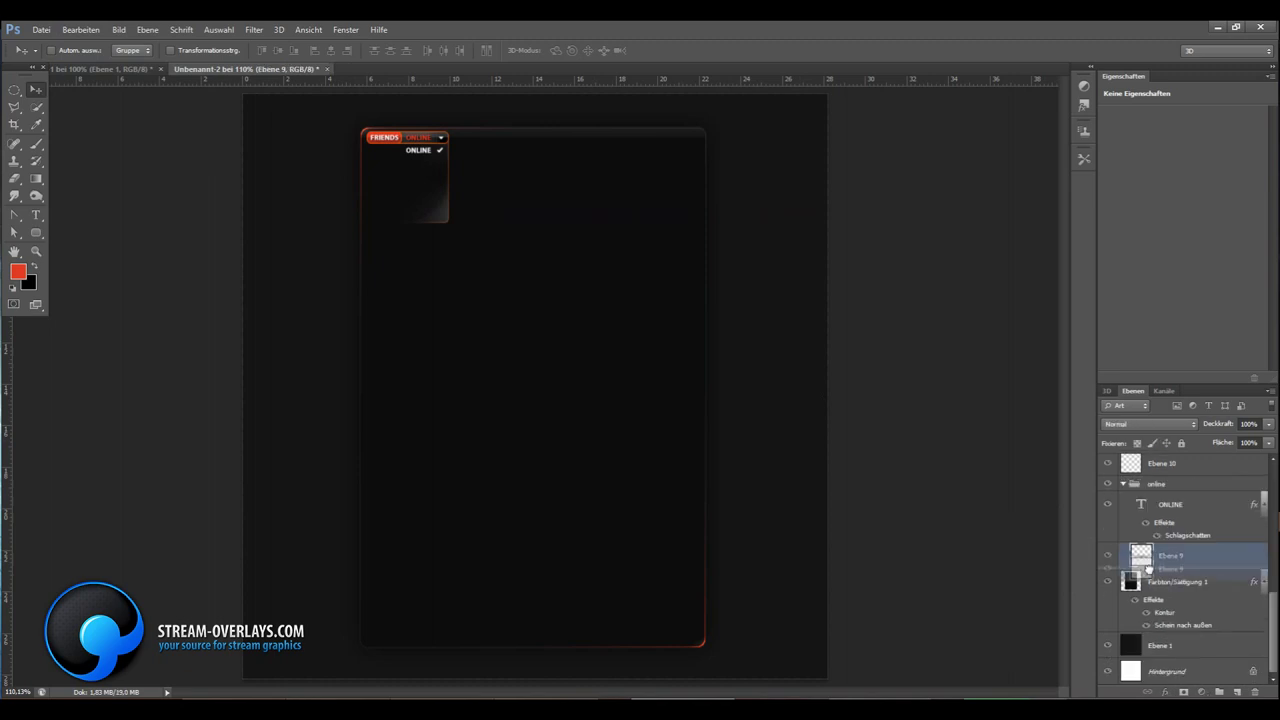
left_click_drag(1160, 540, 1125, 523)
Duplicate the online group one line lower and change its label to AWAY
right_click(1123, 524)
left_click(1085, 215)
key("Return")
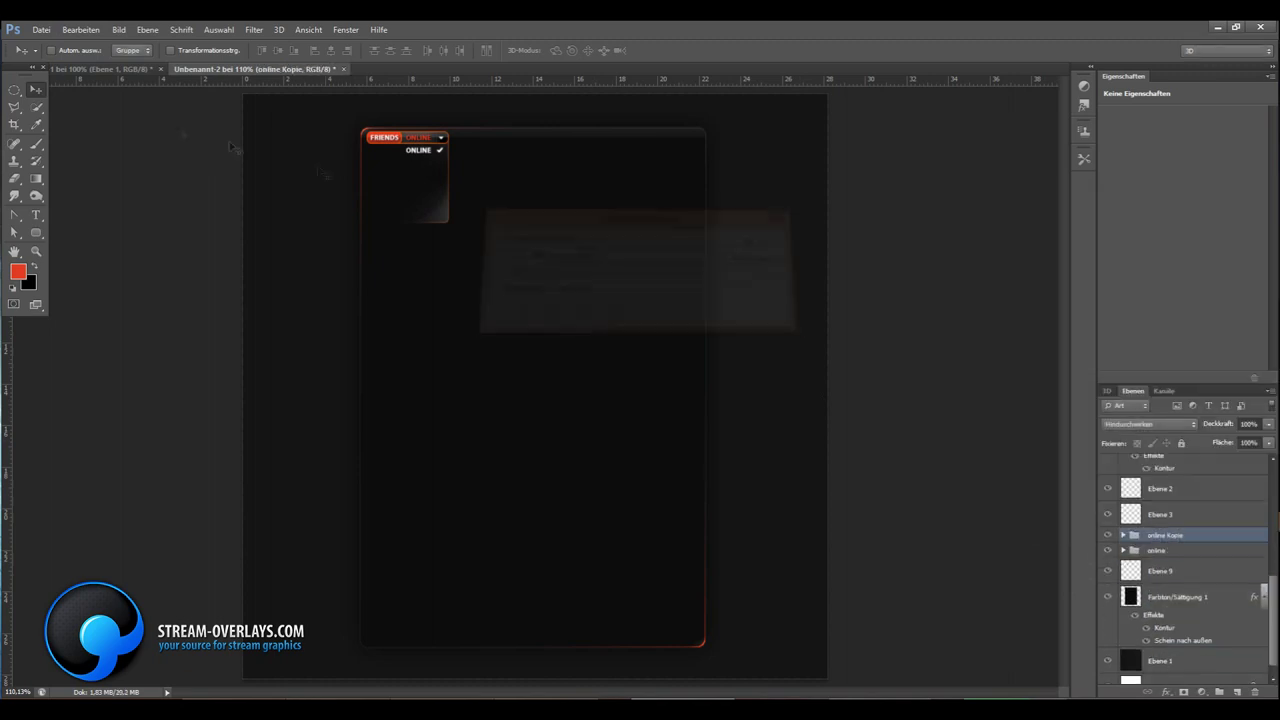
left_click_drag(416, 158, 416, 165)
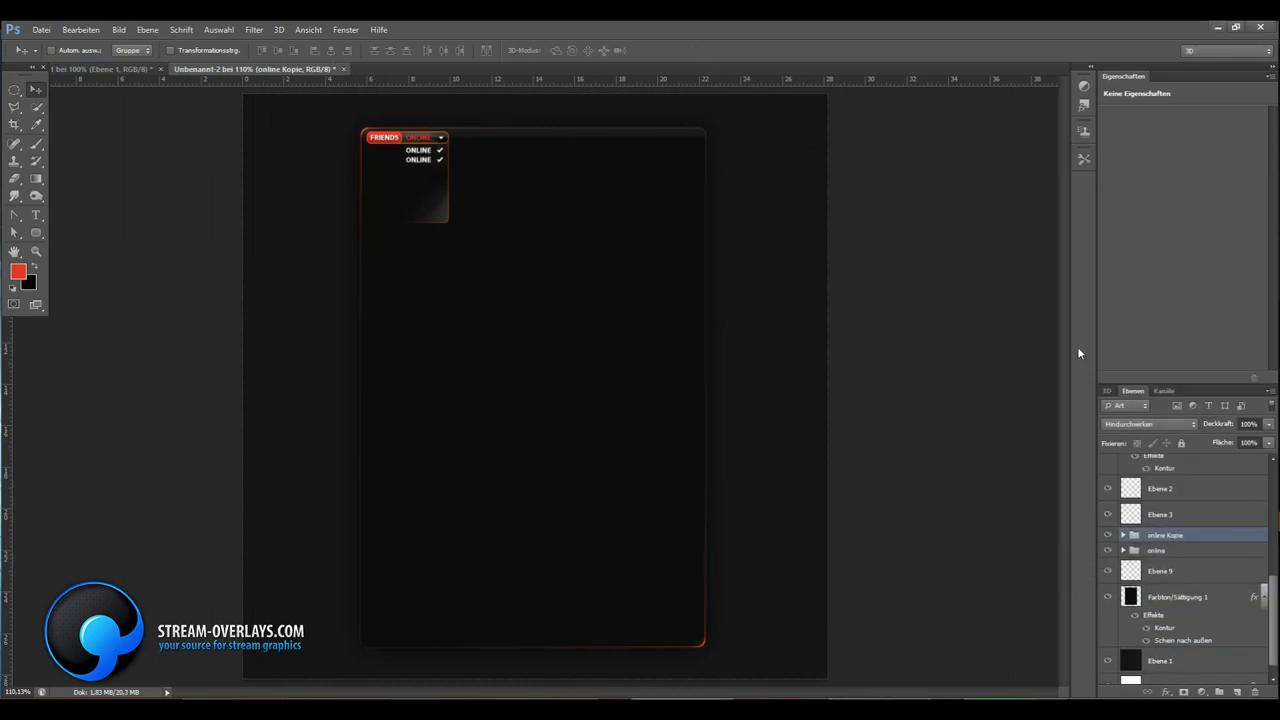
left_click(1123, 535)
double_click(1140, 581)
type("AWAY")
key("ctrl+Return")
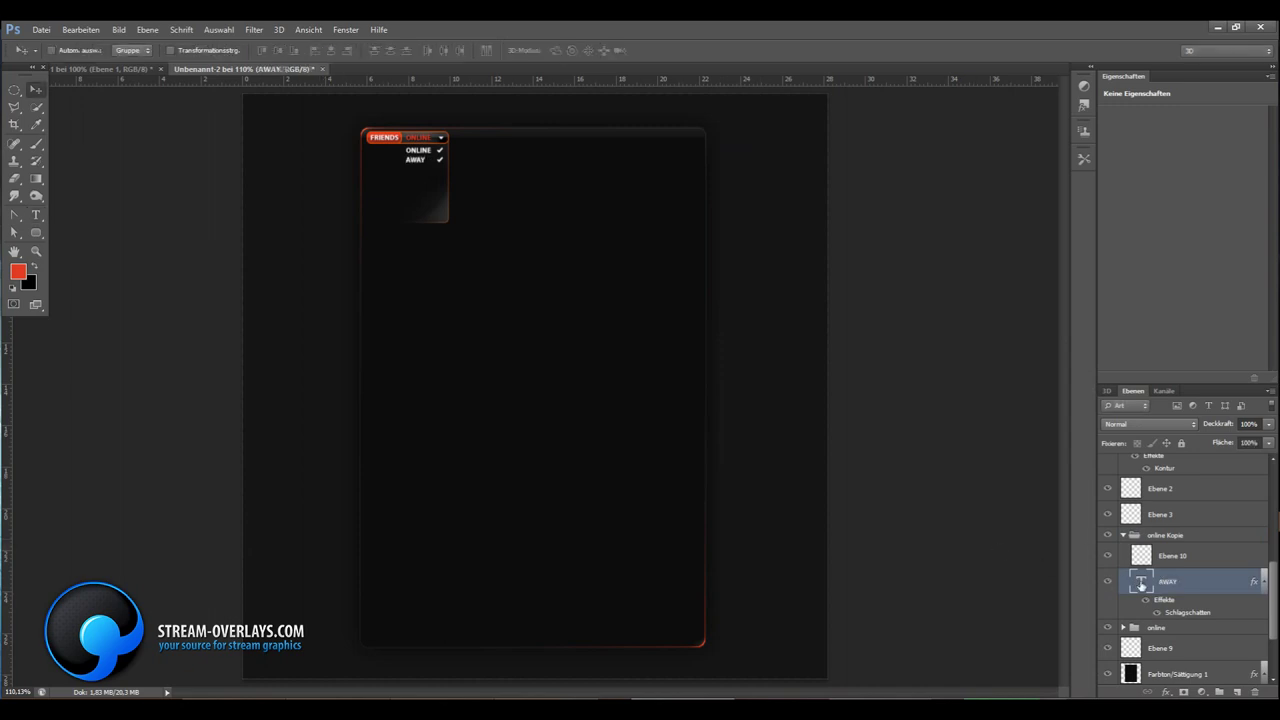
left_click(1123, 535)
Add a busy group whose label on the third line reads BUSY
right_click(1123, 535)
left_click(1085, 215)
key("Escape")
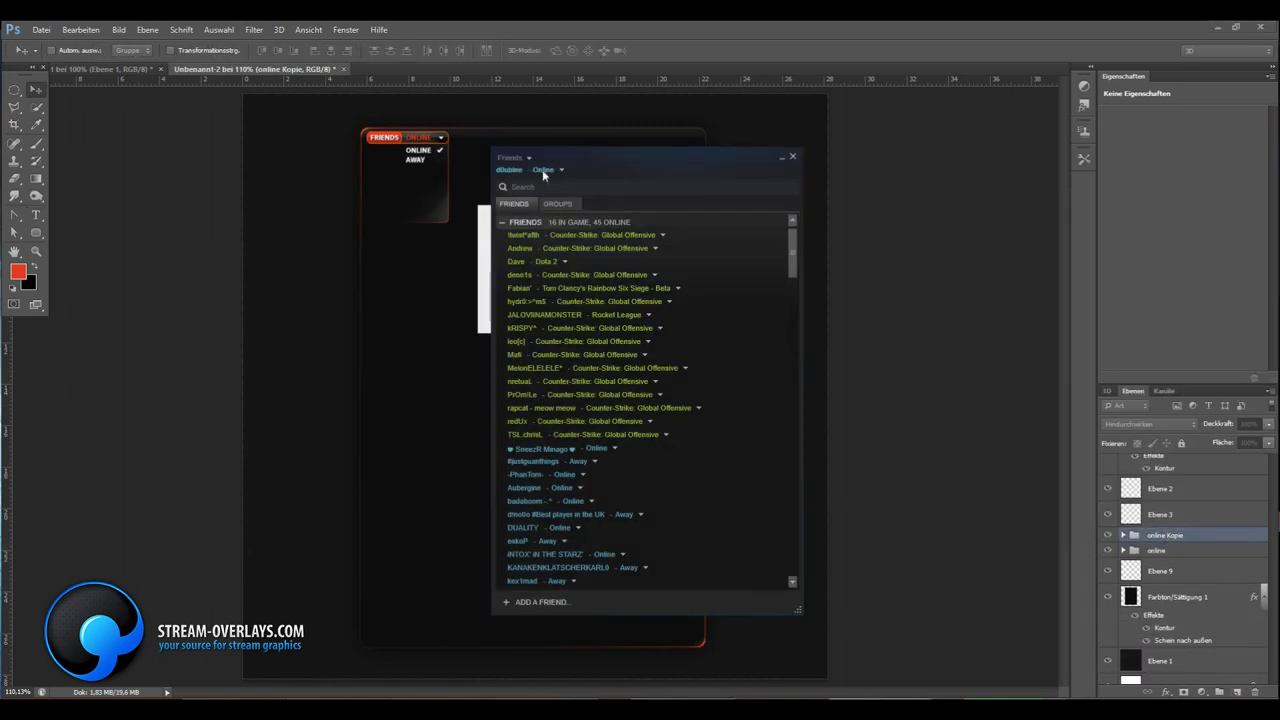
left_click(548, 169)
key("Return")
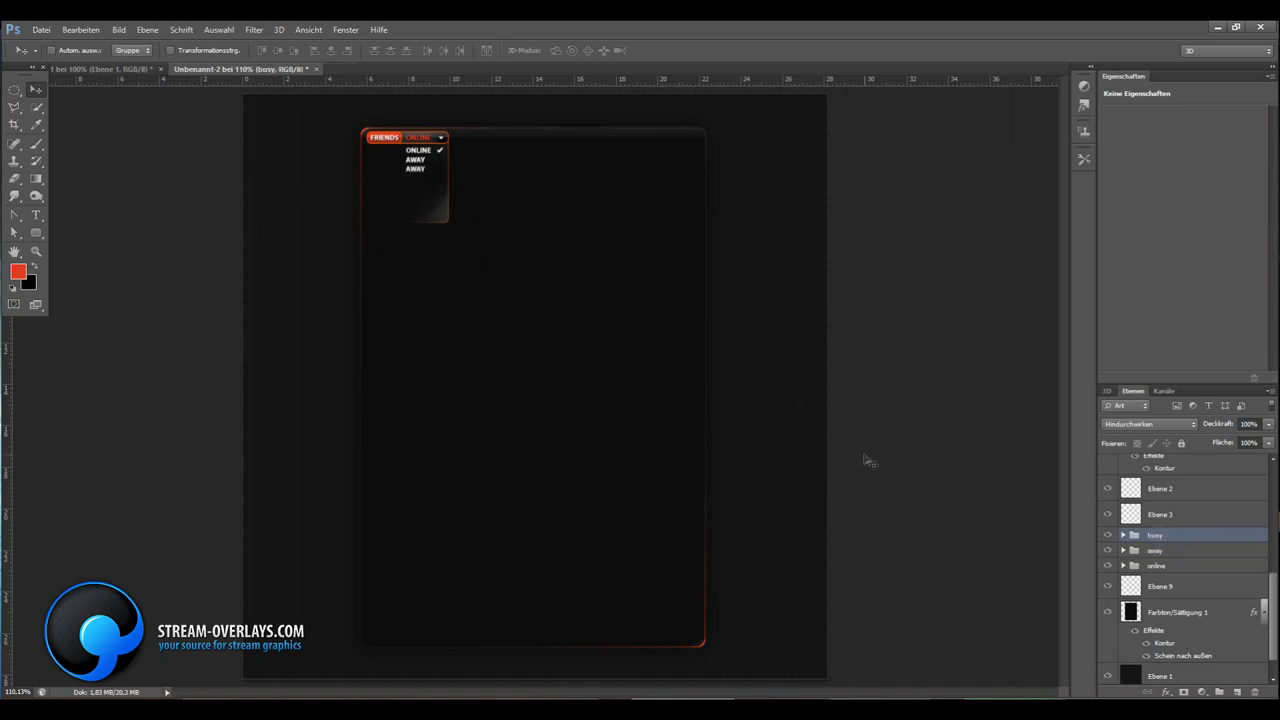
left_click(1123, 535)
left_click(1170, 555)
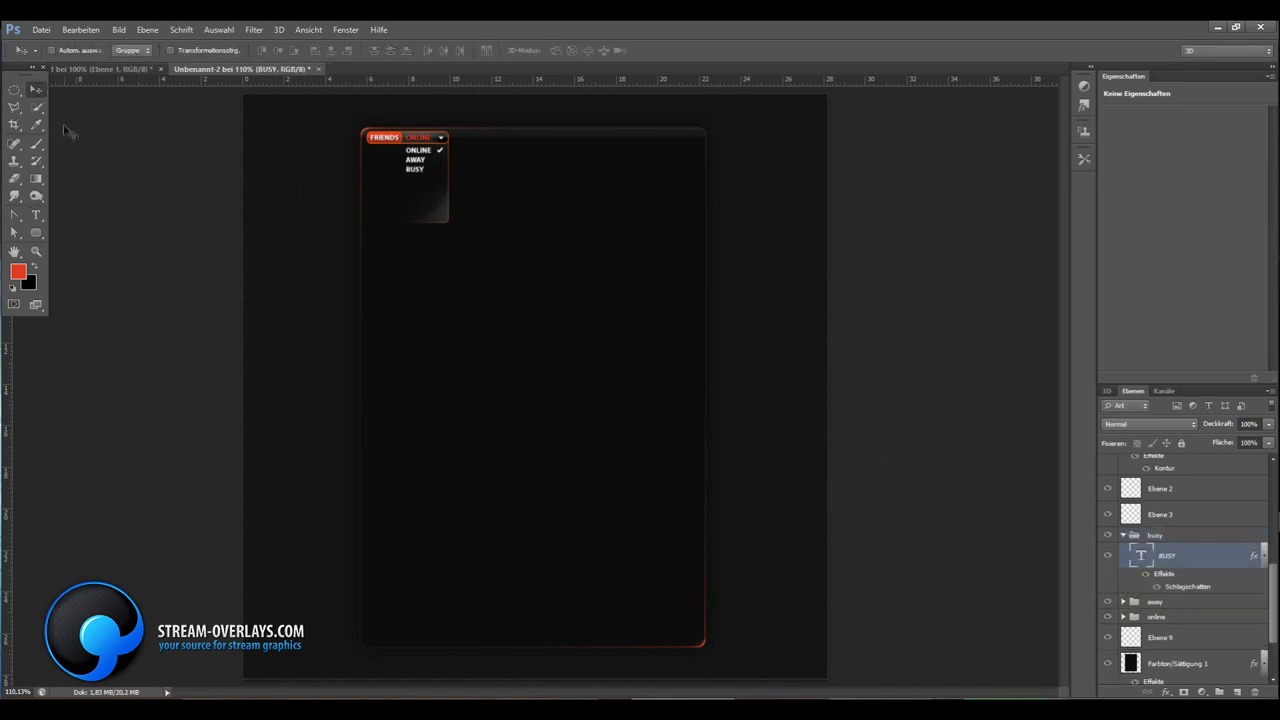
left_click(1123, 535)
Duplicate the busy group as play and change its label to LOOKING TO PLAY
right_click(1155, 535)
left_click(1088, 208)
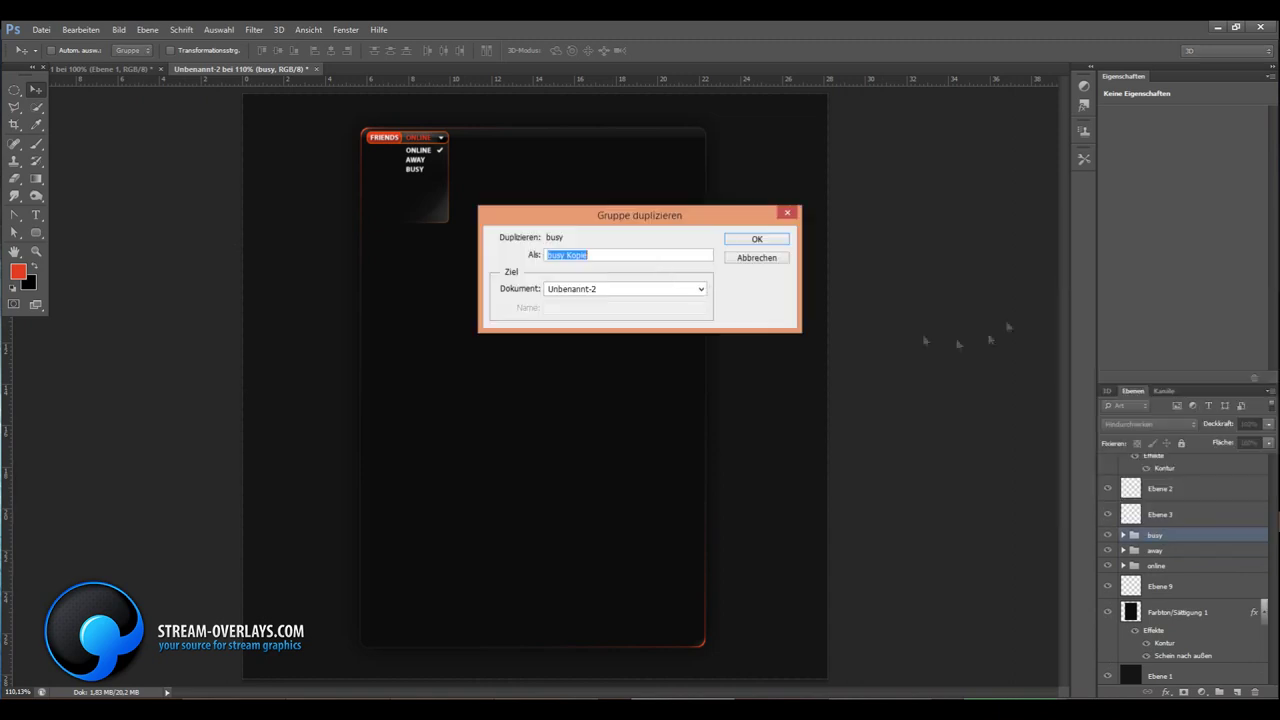
type("blay")
key("Return")
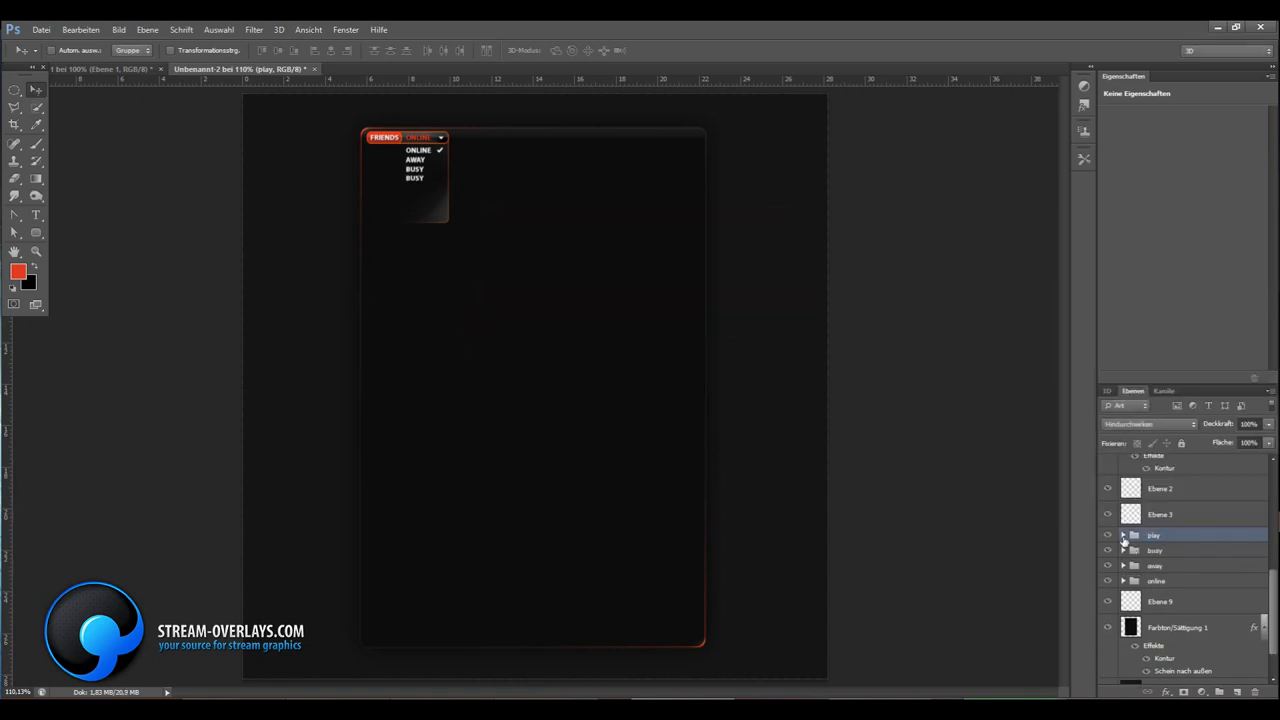
left_click(1123, 535)
double_click(1140, 555)
type("LOOKING TO PLAY")
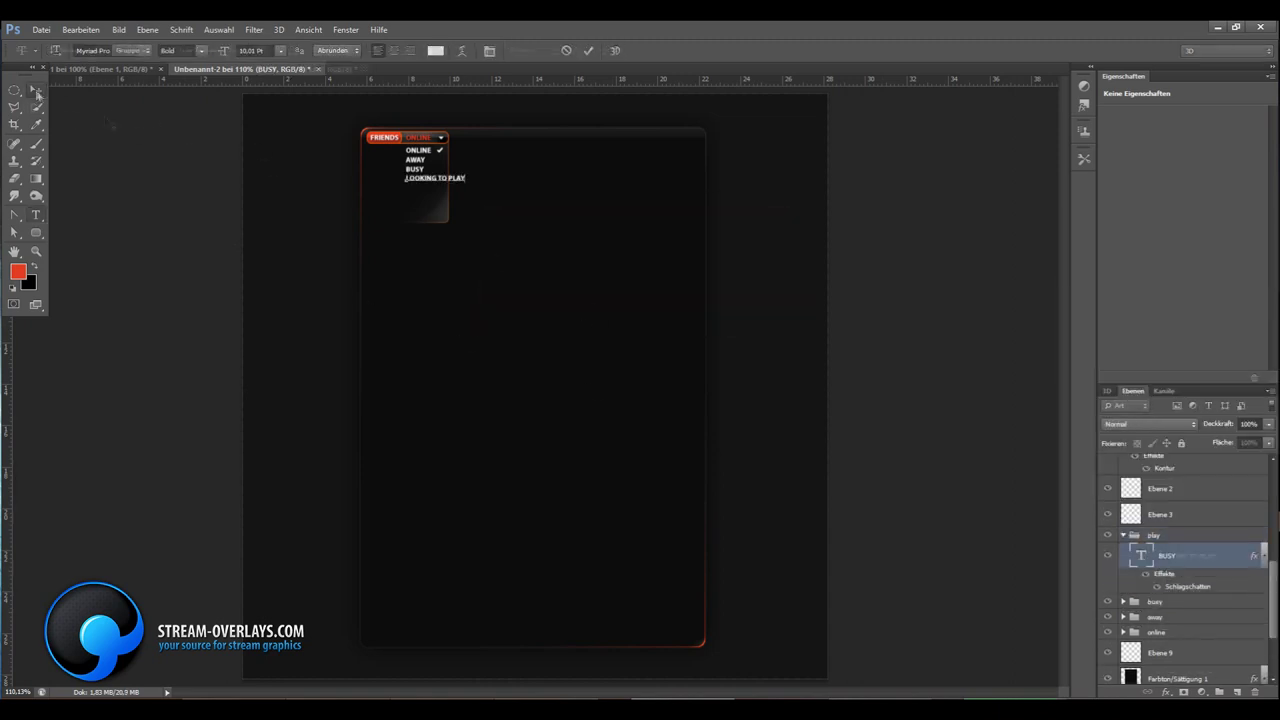
left_click(37, 92)
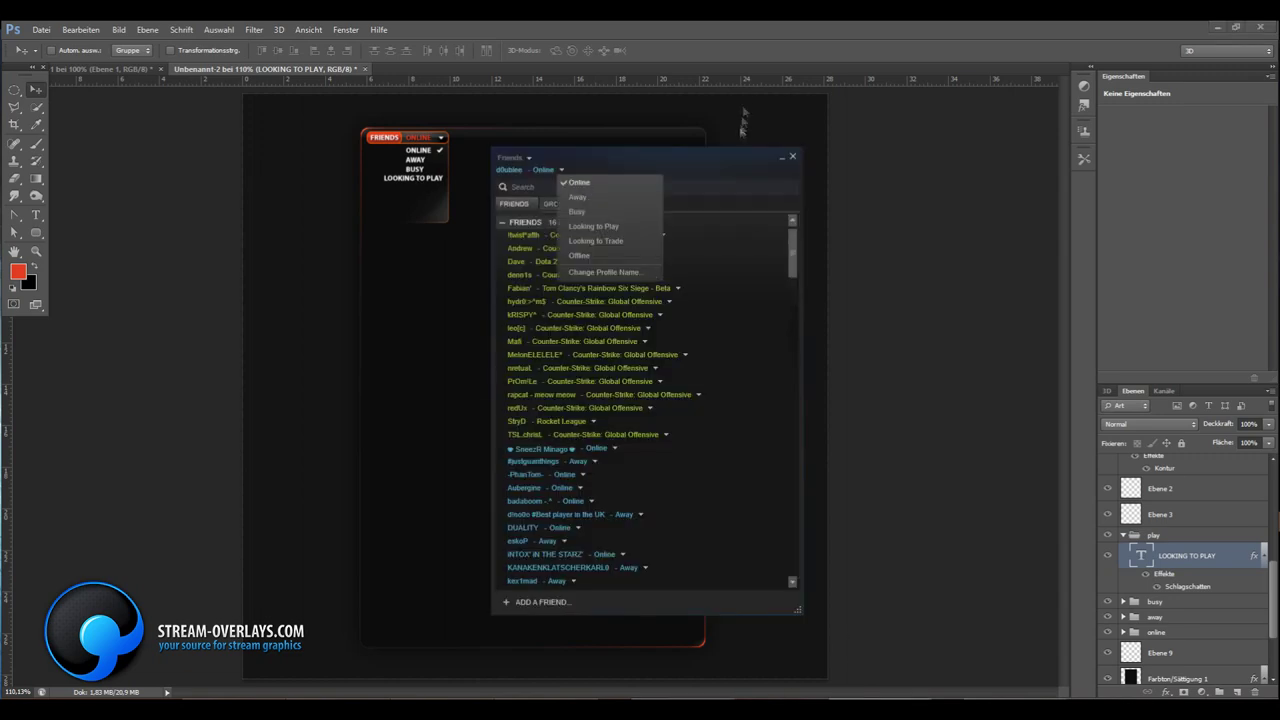
Line BUSY up beneath AWAY and nudge all status groups left together
left_click(1160, 601)
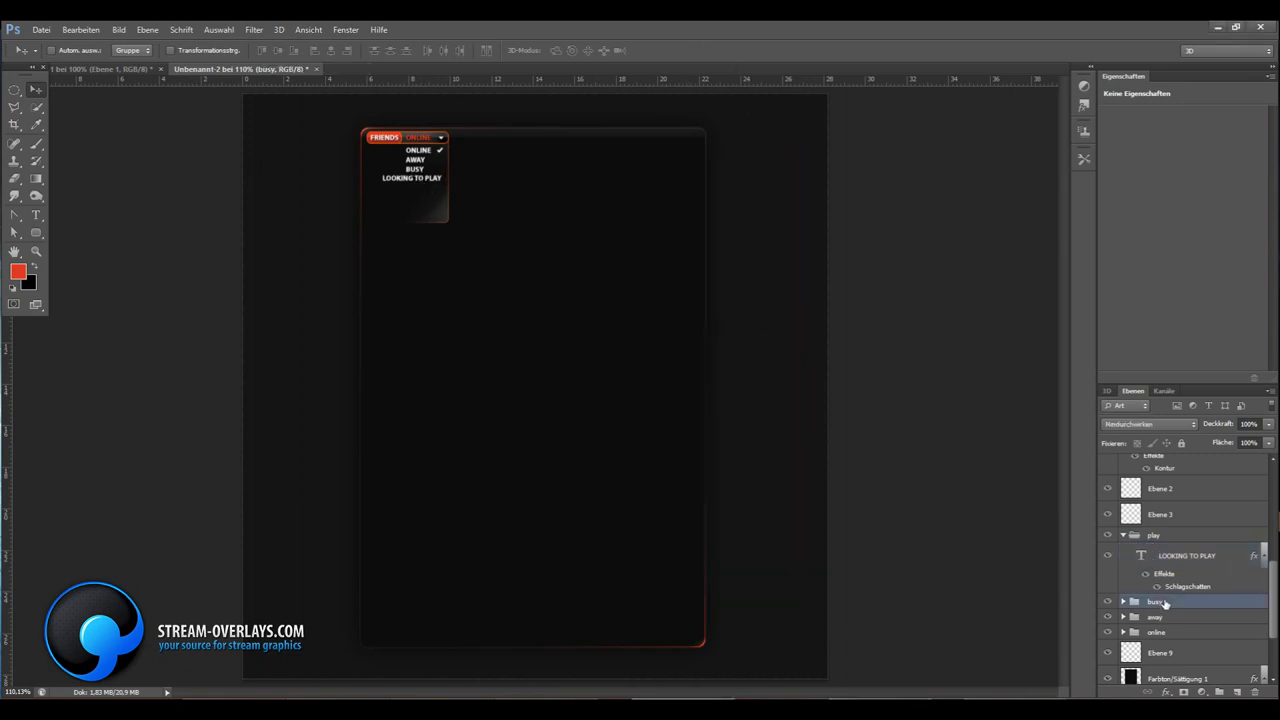
left_click_drag(405, 173, 409, 172)
left_click(416, 160, "ctrl")
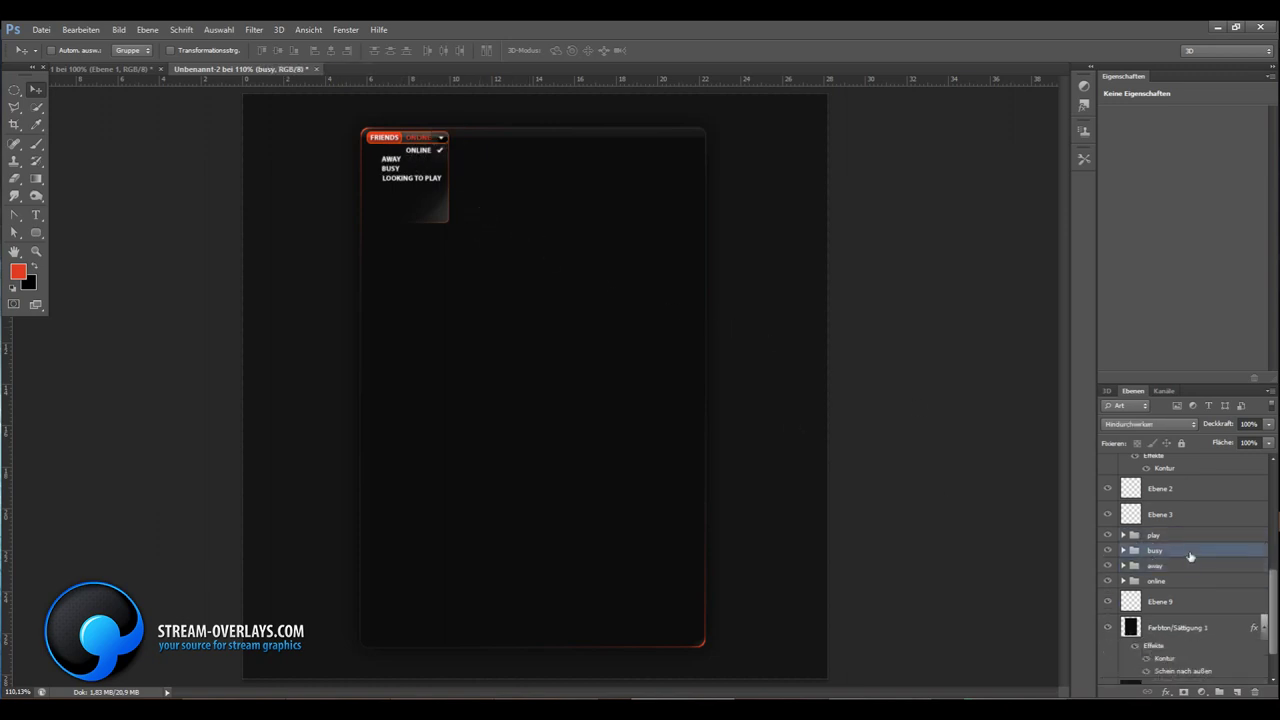
left_click(1165, 581)
left_click(1128, 515)
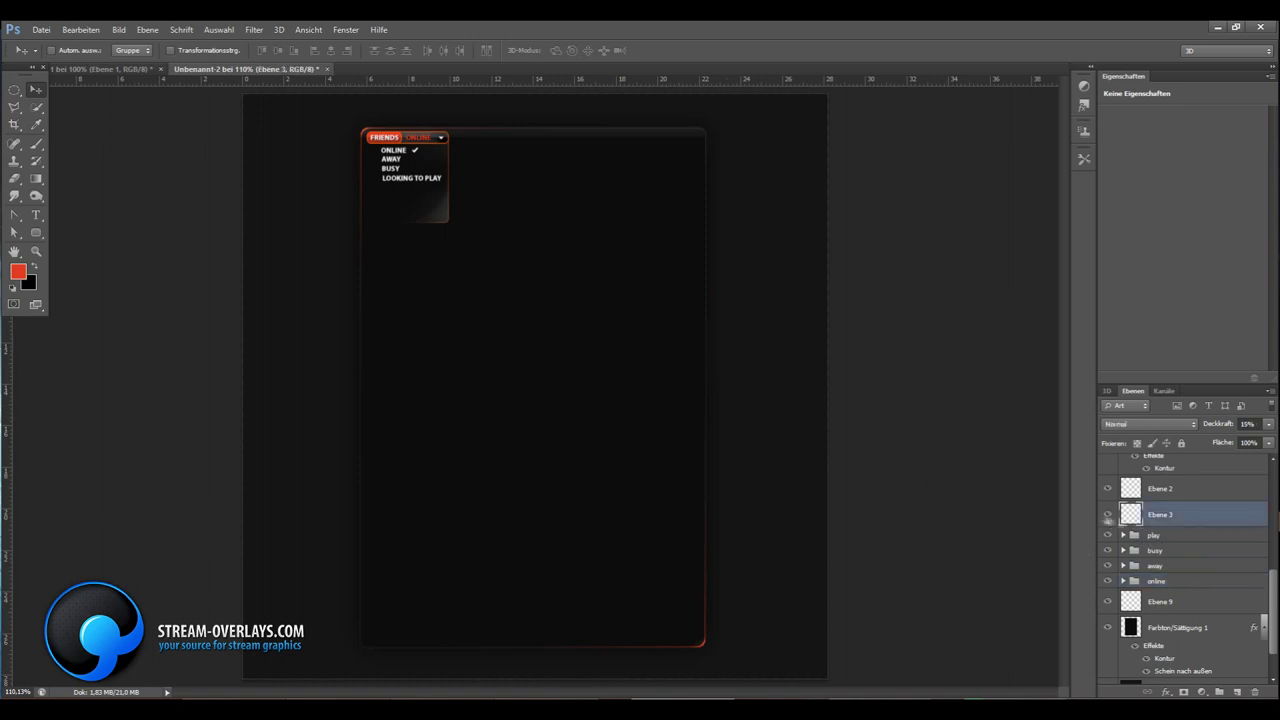
left_click(422, 163, "ctrl")
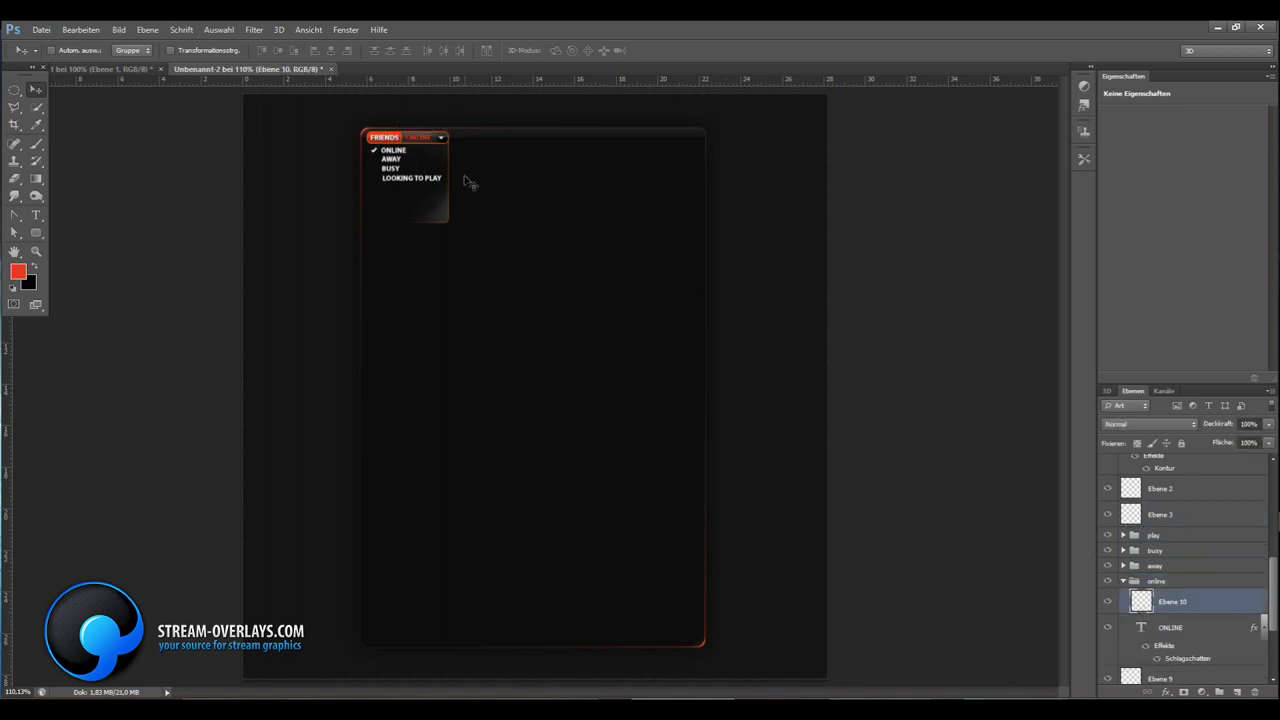
left_click(1123, 581)
left_click(1160, 535, "shift")
key("Left")
key("Left")
key("Left")
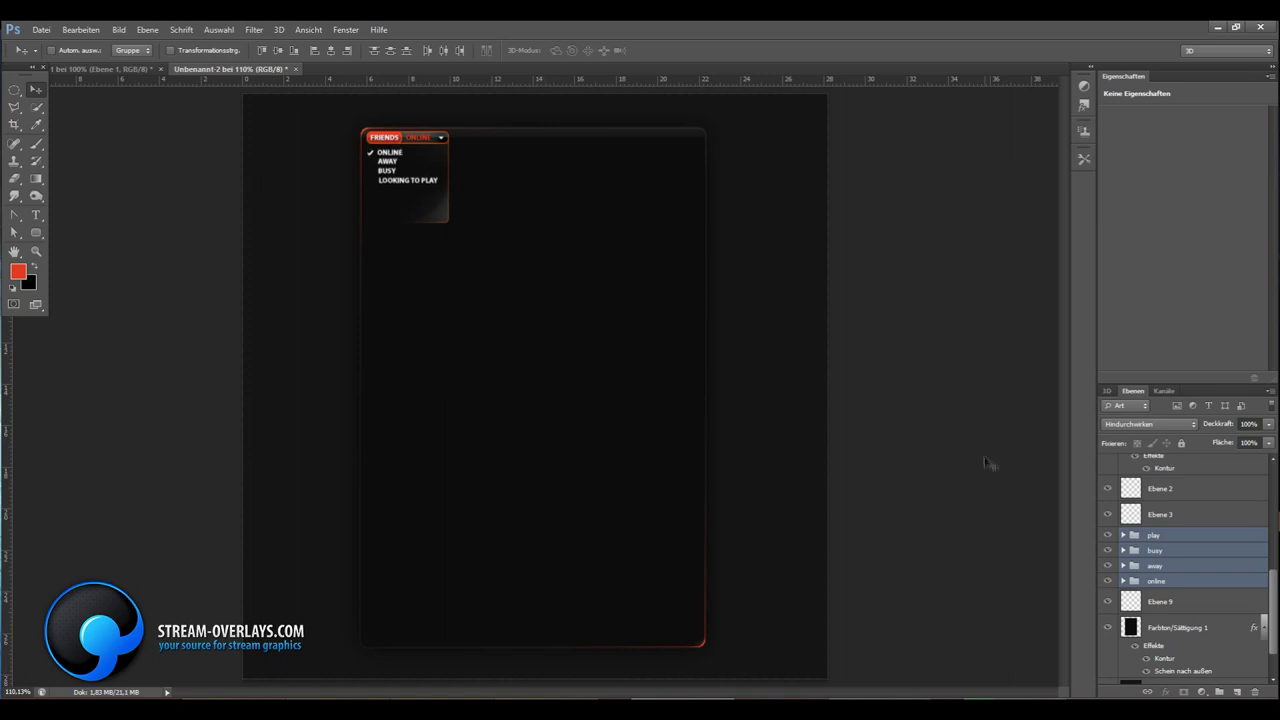
Duplicate the play group as trade and change its label to LOOKING TO TRADE
left_click(1128, 581)
right_click(1155, 535)
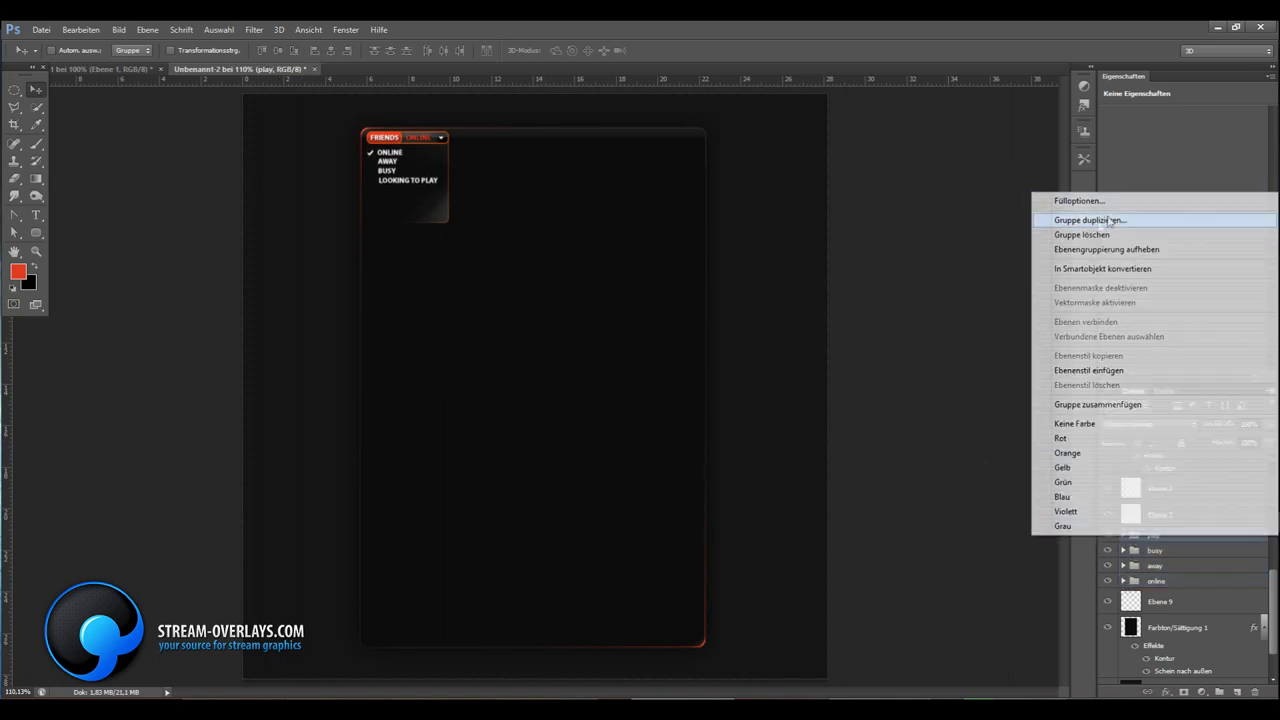
left_click(1100, 214)
type("rade")
key("Return")
left_click(1123, 535)
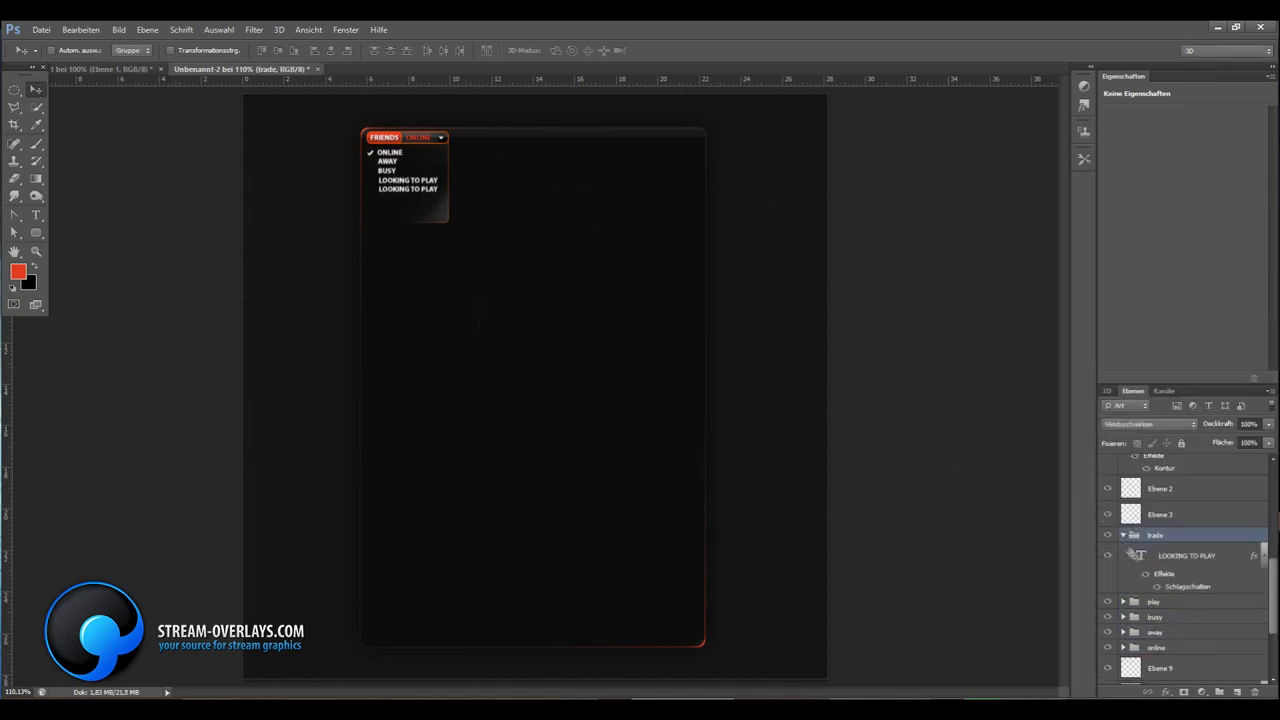
double_click(1131, 556)
type("LOOKING TO TRADE")
left_click(37, 89)
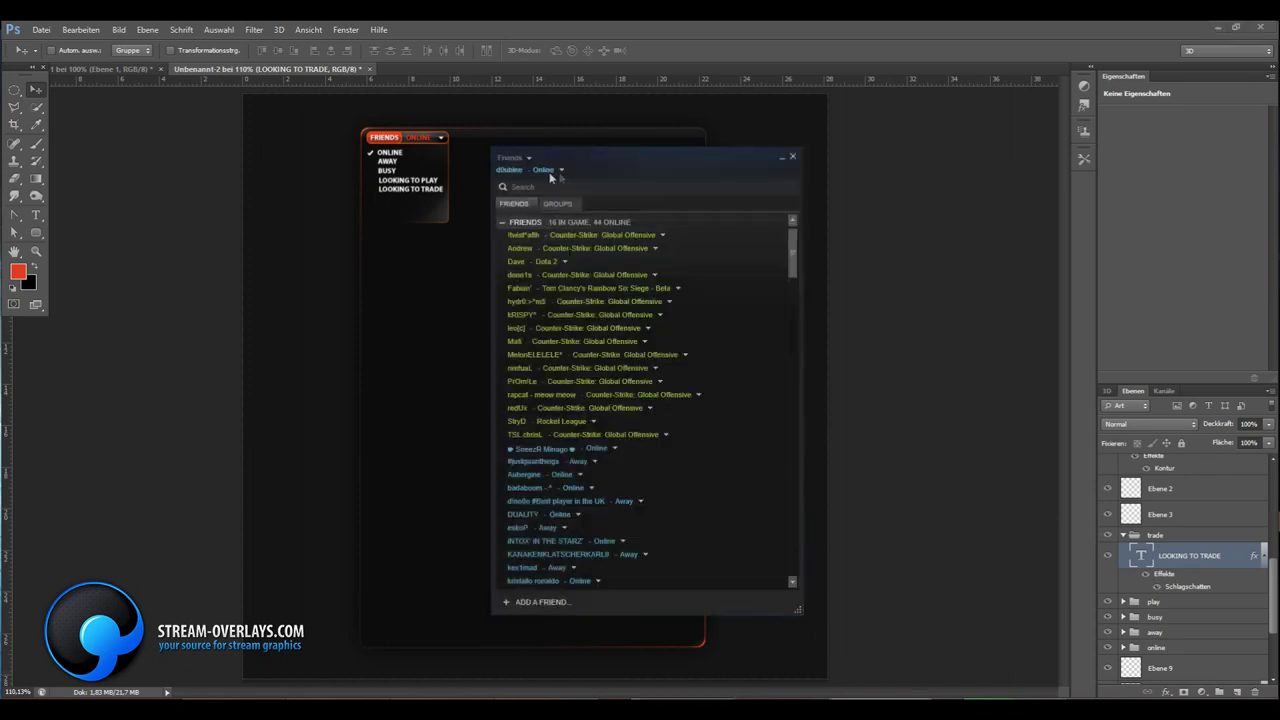
left_click(530, 166)
left_click(551, 265)
Duplicate the trade group as offline and change its label to OFFLINE
left_click(1123, 535)
right_click(1150, 535)
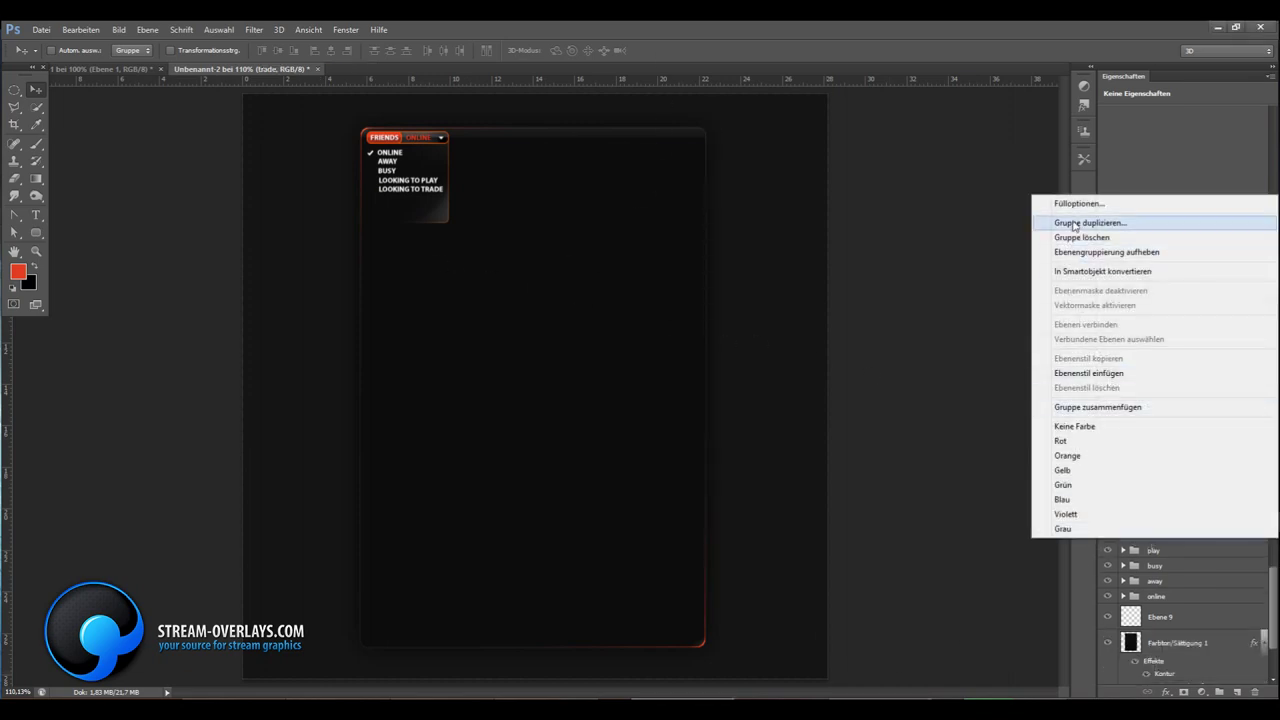
left_click(1075, 220)
type("offline")
left_click(745, 240)
left_click(1123, 535)
double_click(1131, 556)
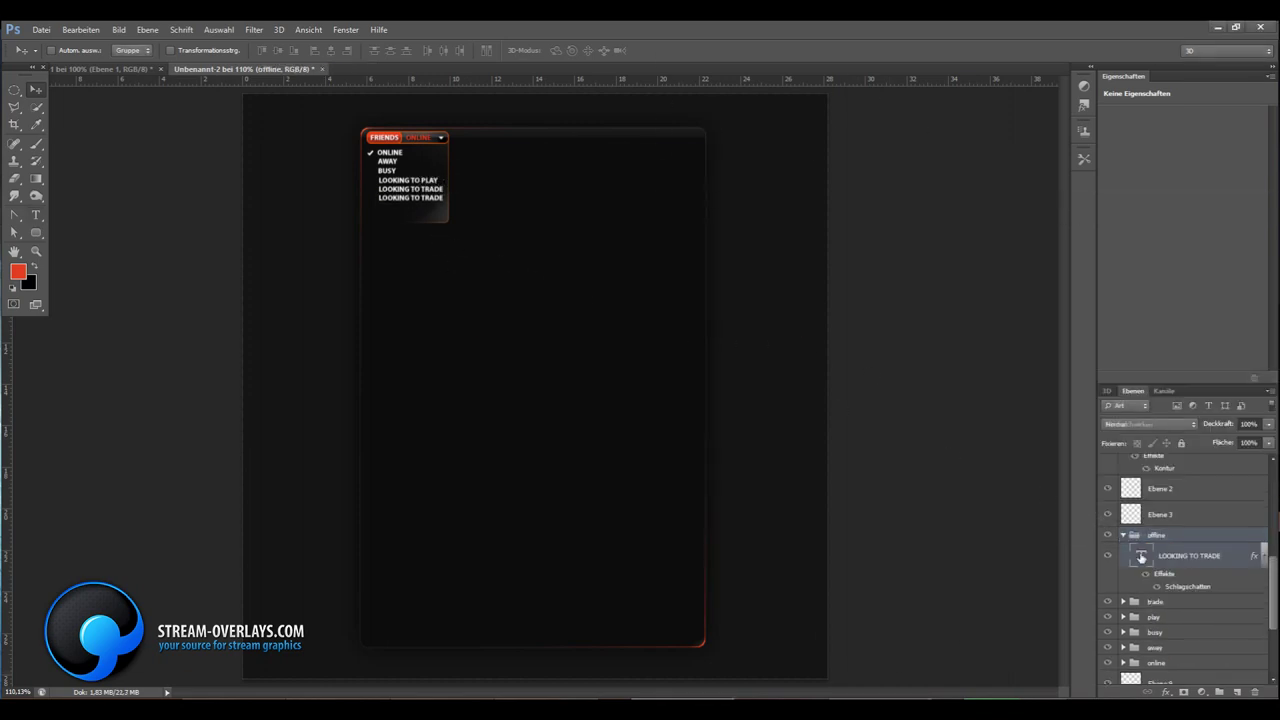
type("OFFLINE")
left_click(37, 96)
Colour the OFFLINE label red
double_click(1131, 556)
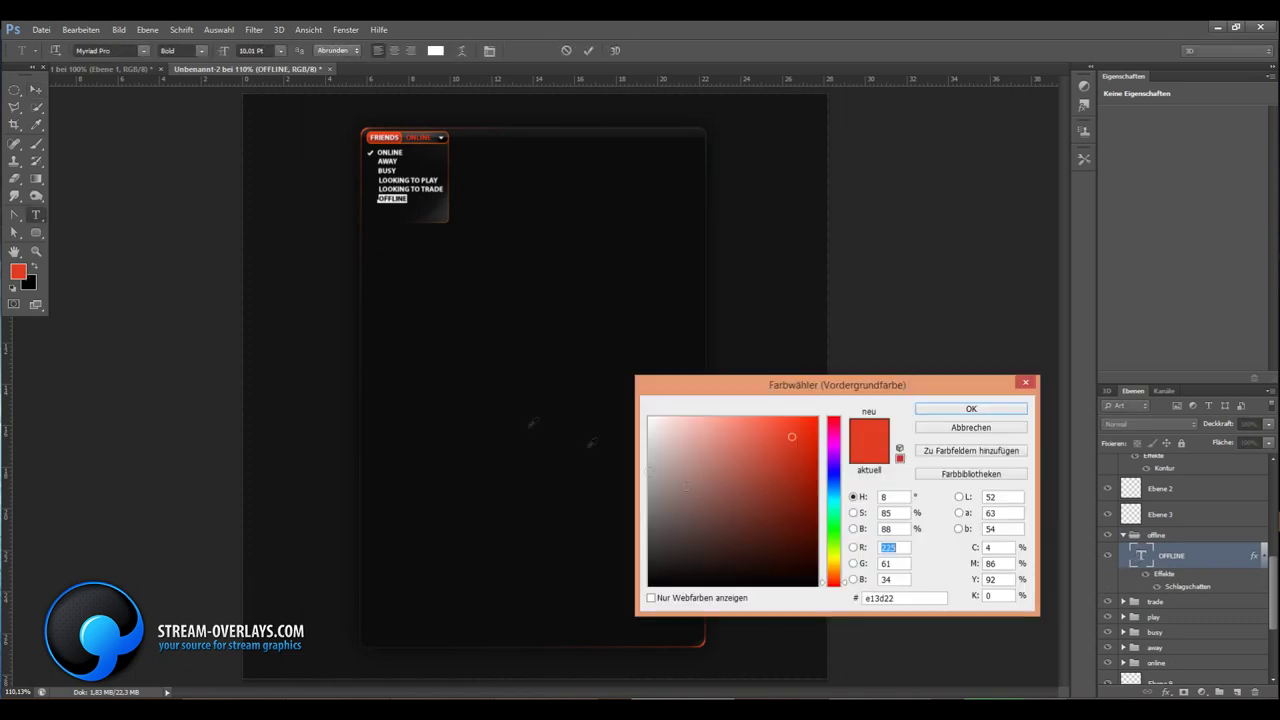
left_click(760, 470)
left_click(971, 406)
left_click(1123, 535)
Colour the ONLINE label green
left_click(1123, 611)
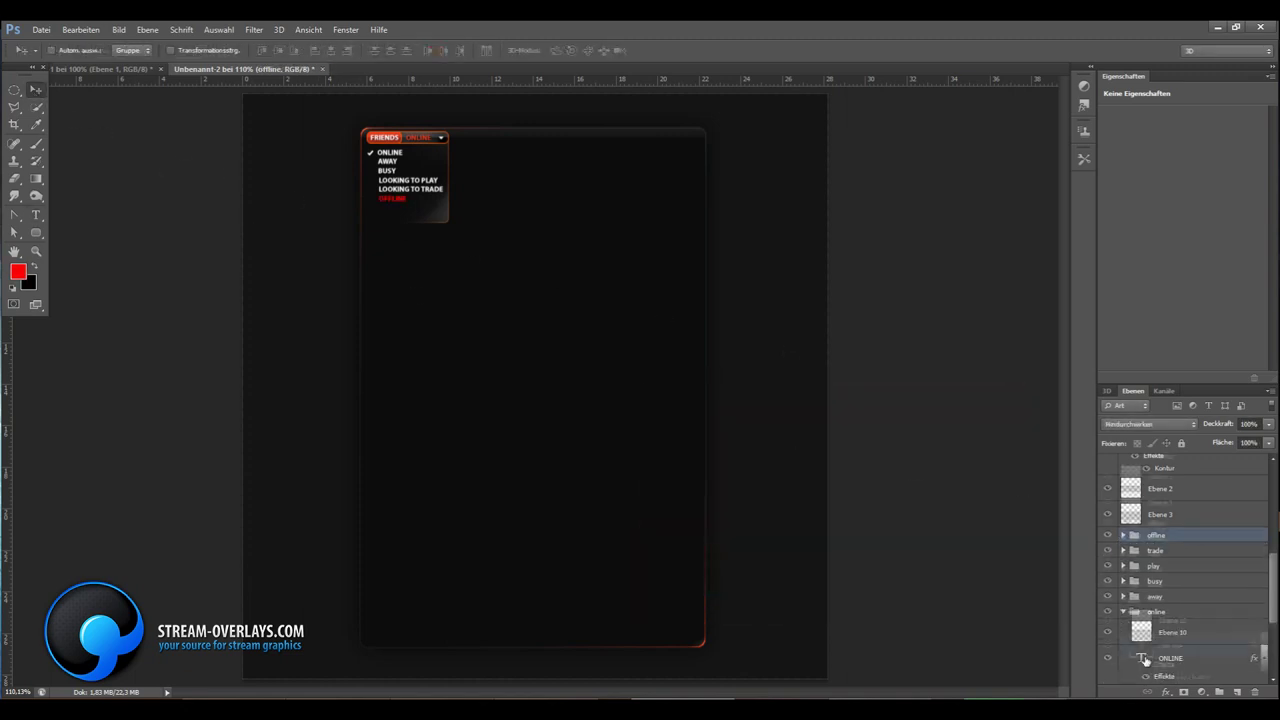
double_click(1140, 646)
left_click(435, 50)
left_click(832, 533)
left_click(971, 409)
left_click(36, 89)
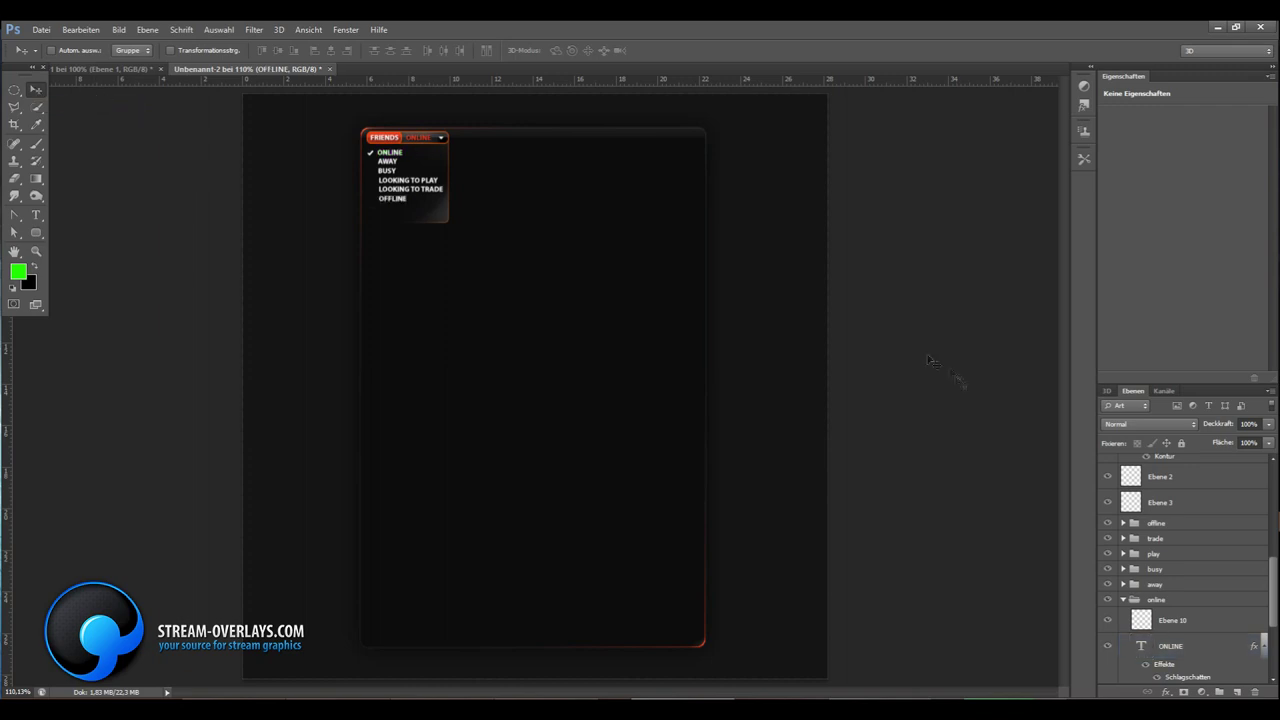
left_click(1170, 646)
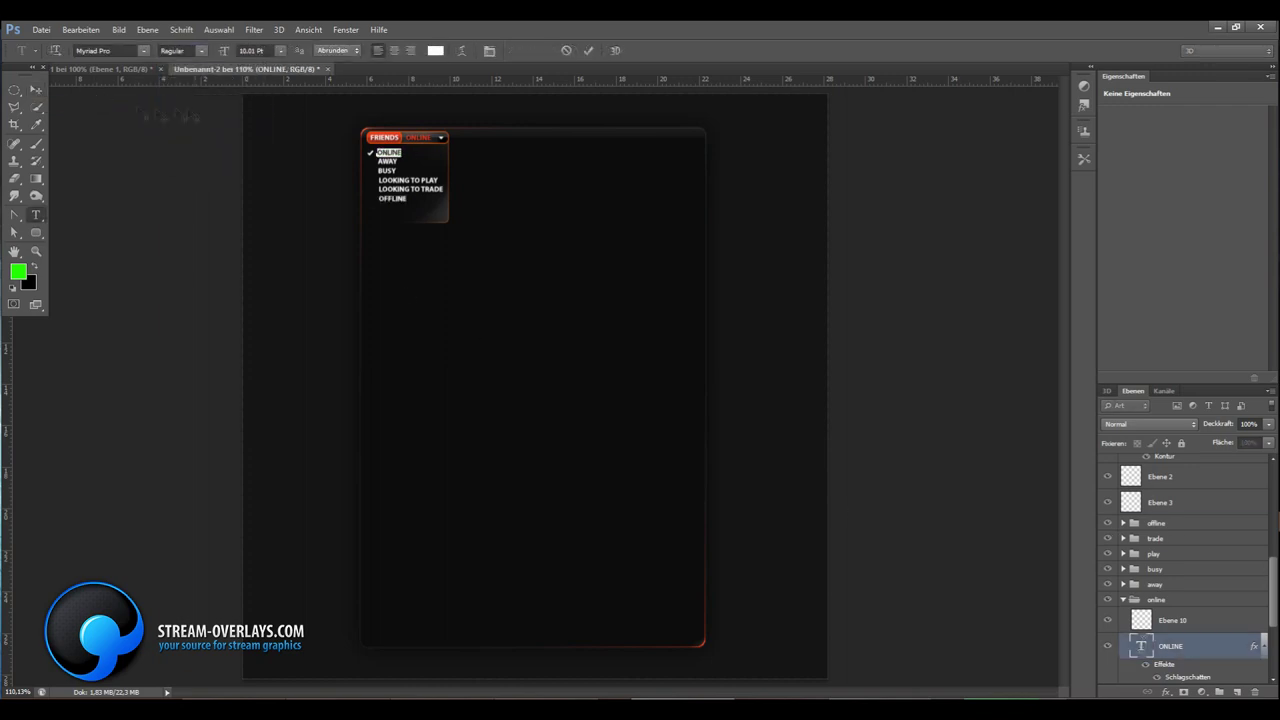
Restyle the ONLINE label with a different font, Regular style and new text smoothing
double_click(1140, 646)
left_click(143, 50)
scroll(165, 300, "down", 5)
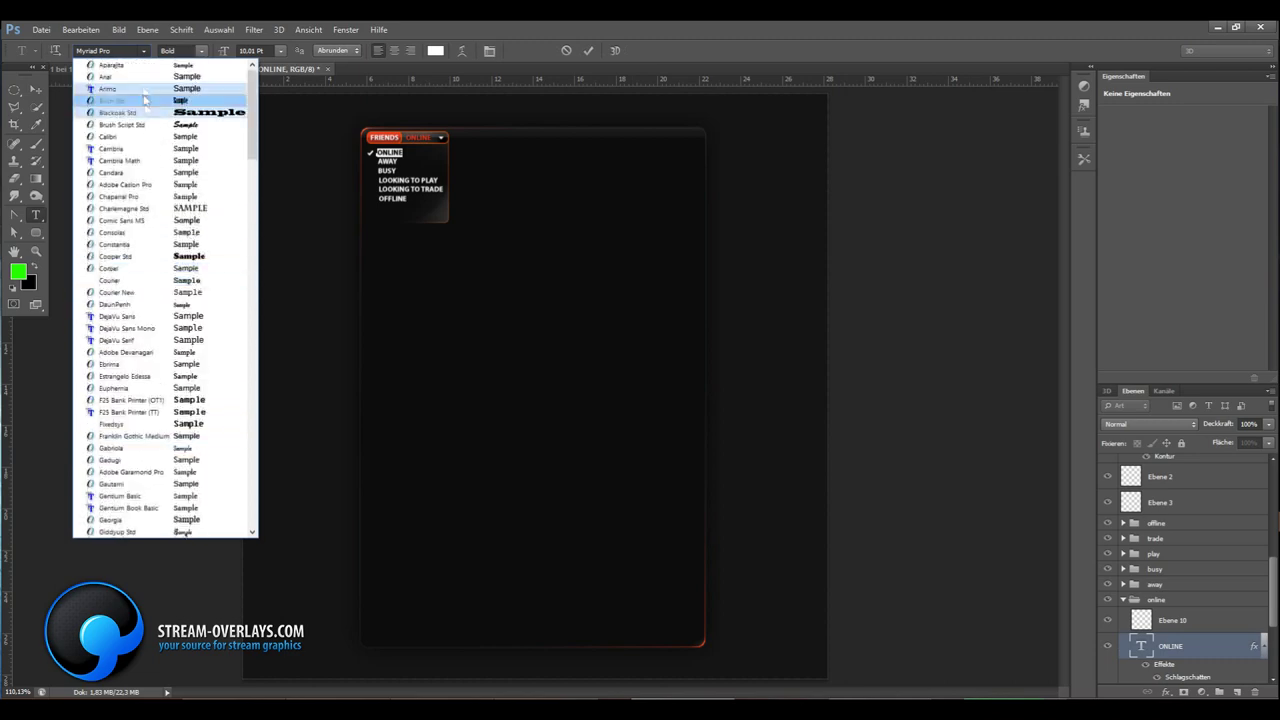
left_click(208, 58)
left_click(201, 50)
left_click(190, 68)
left_click(355, 50)
left_click(351, 61)
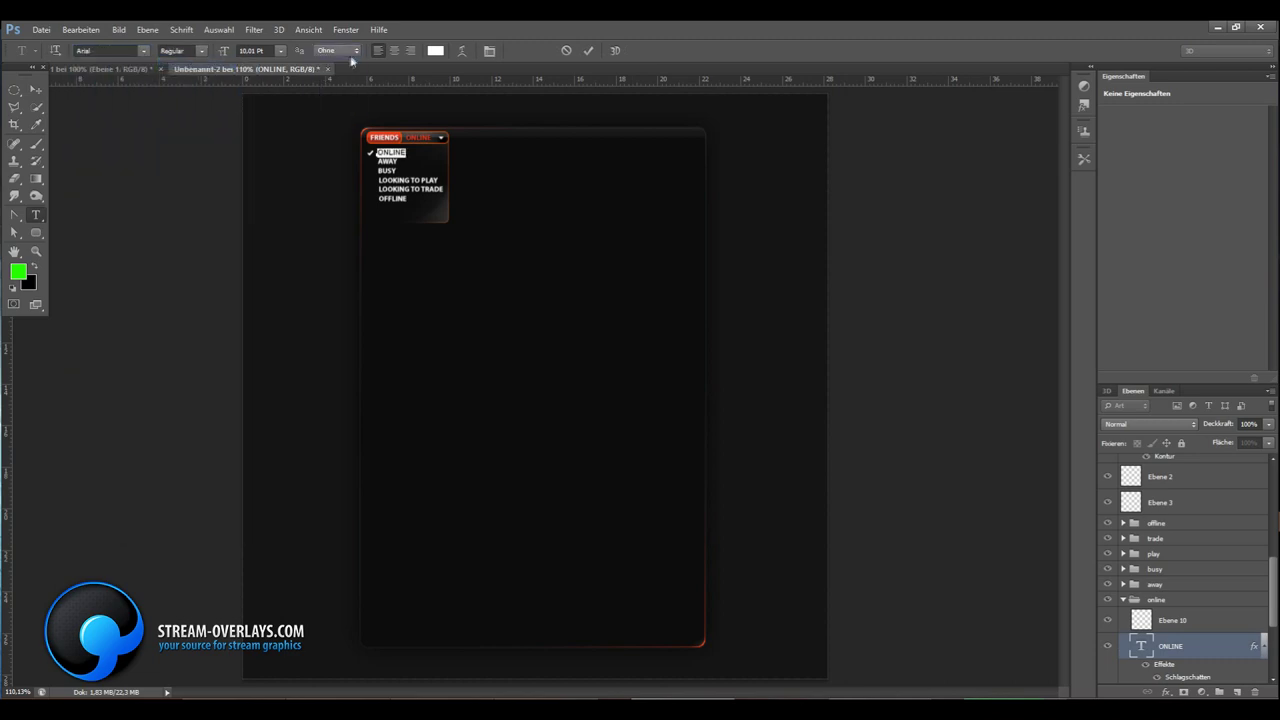
left_click(37, 90)
Try a narrower font on ONLINE, undo it, and zoom in on the status dropdown
key("t")
left_click(143, 50)
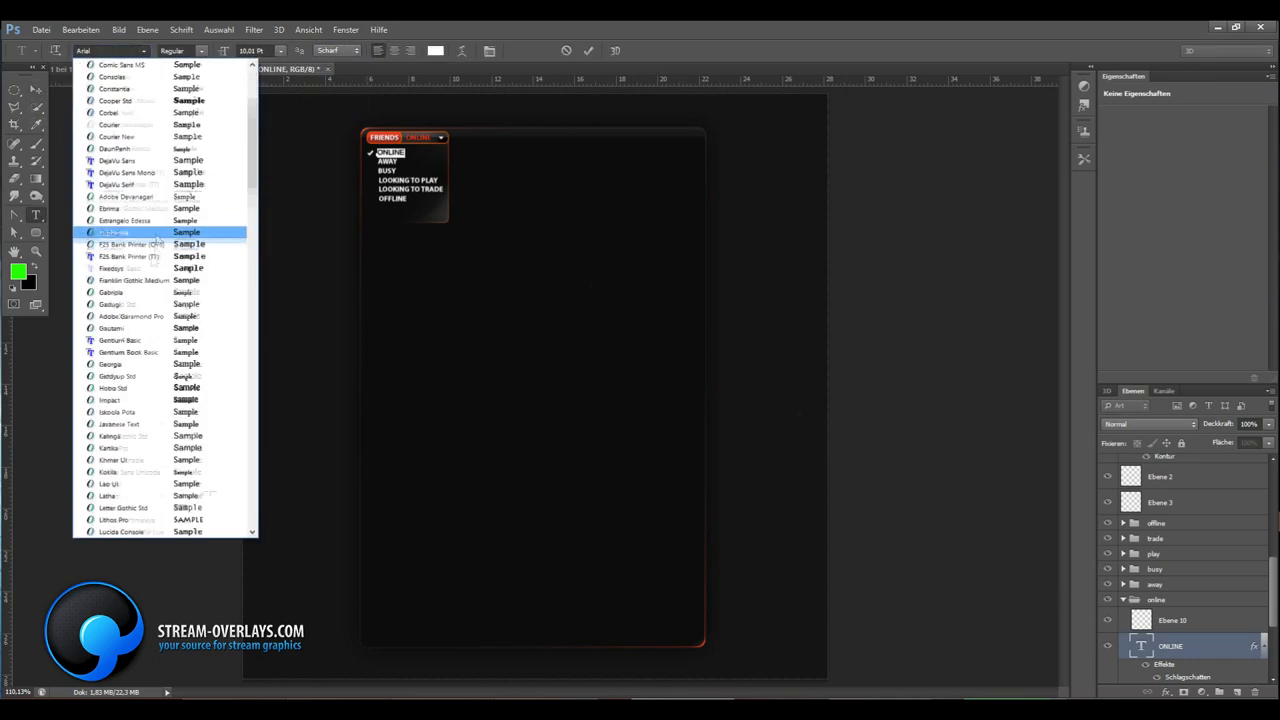
scroll(137, 240, "down", 5)
left_click(137, 243)
key("v")
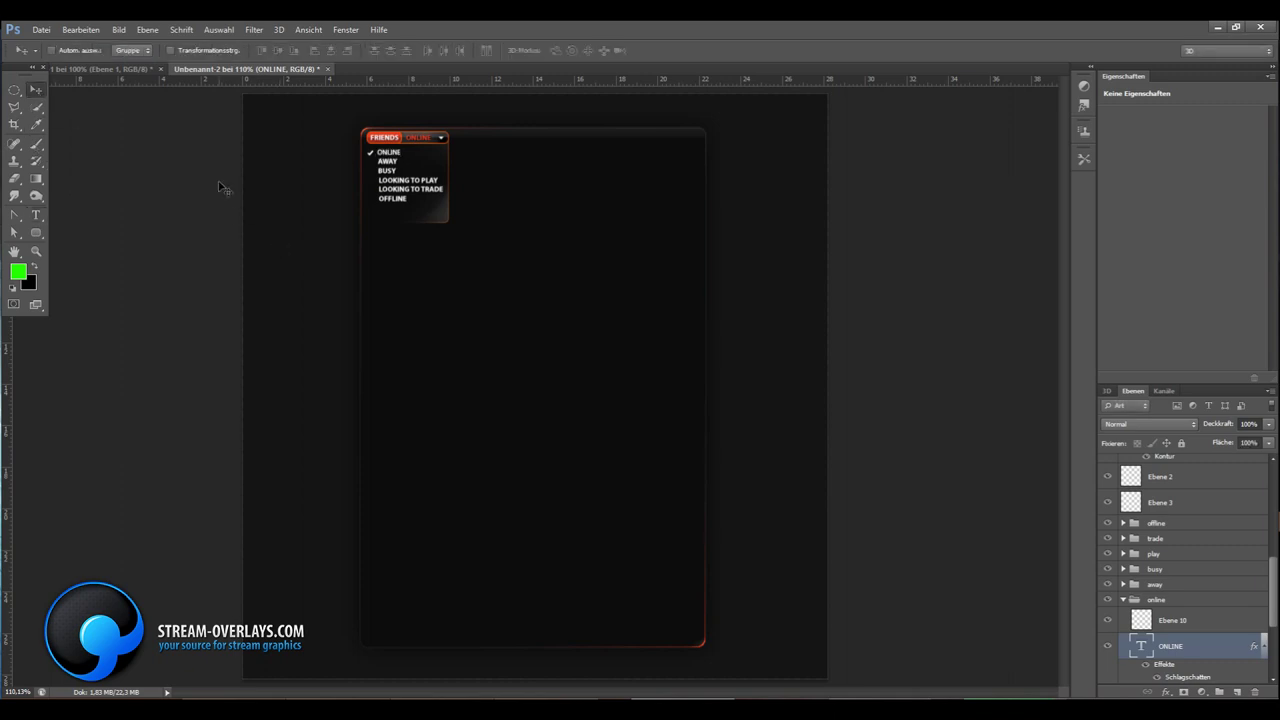
key("ctrl+z")
key("z")
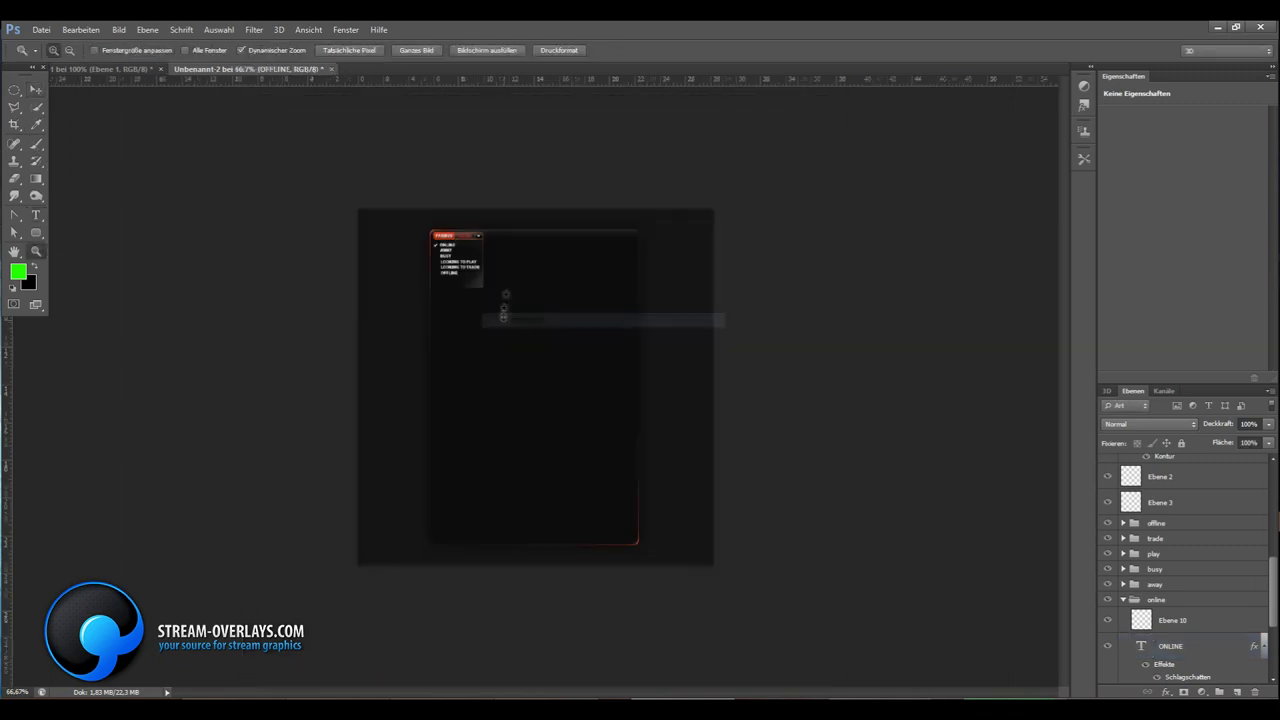
left_click_drag(414, 243, 476, 277)
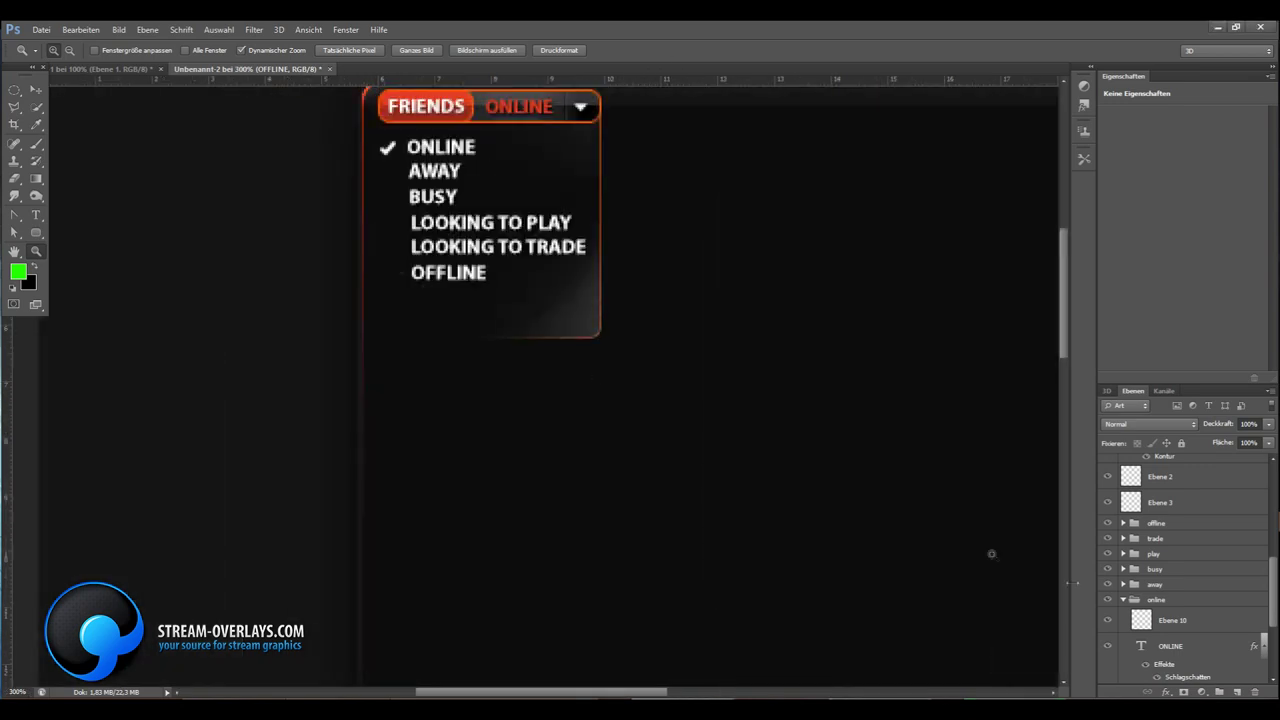
Collapse the online group and add a new empty layer above Ebene 9
left_click(1160, 599)
left_click(1123, 599)
scroll(1168, 594, "down", 2)
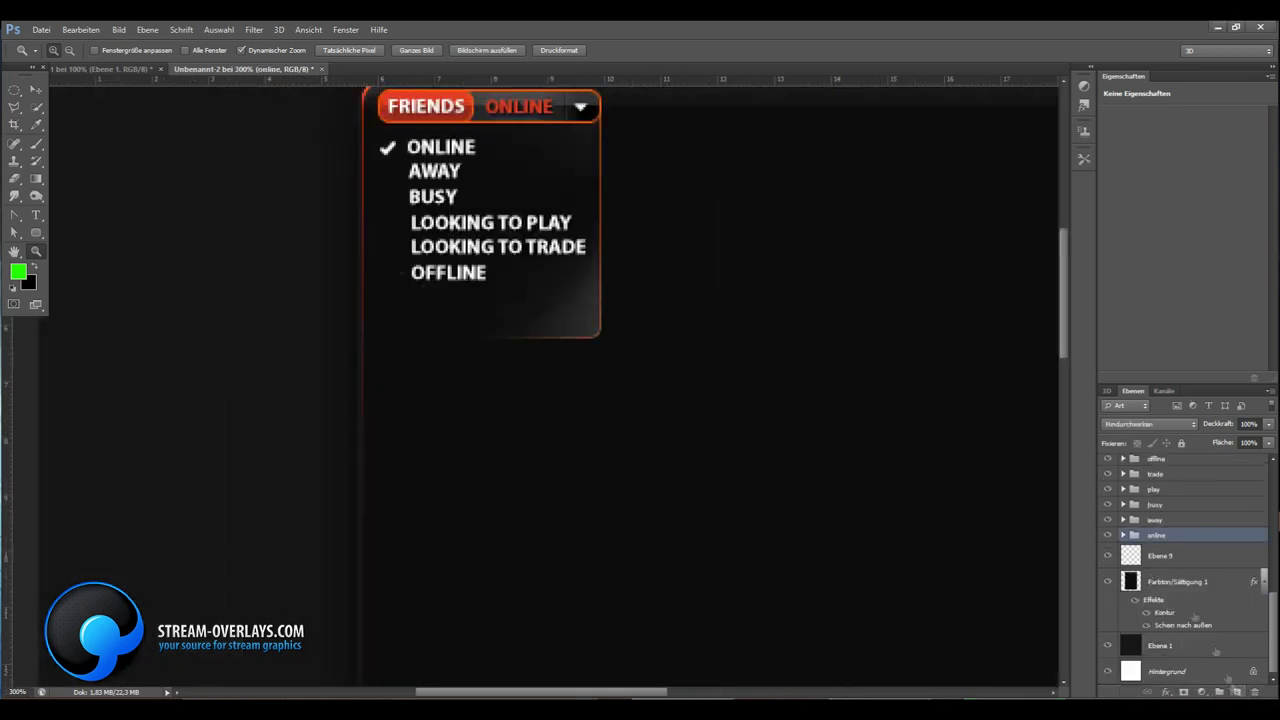
left_click(1150, 555)
key("ctrl+shift+alt+n")
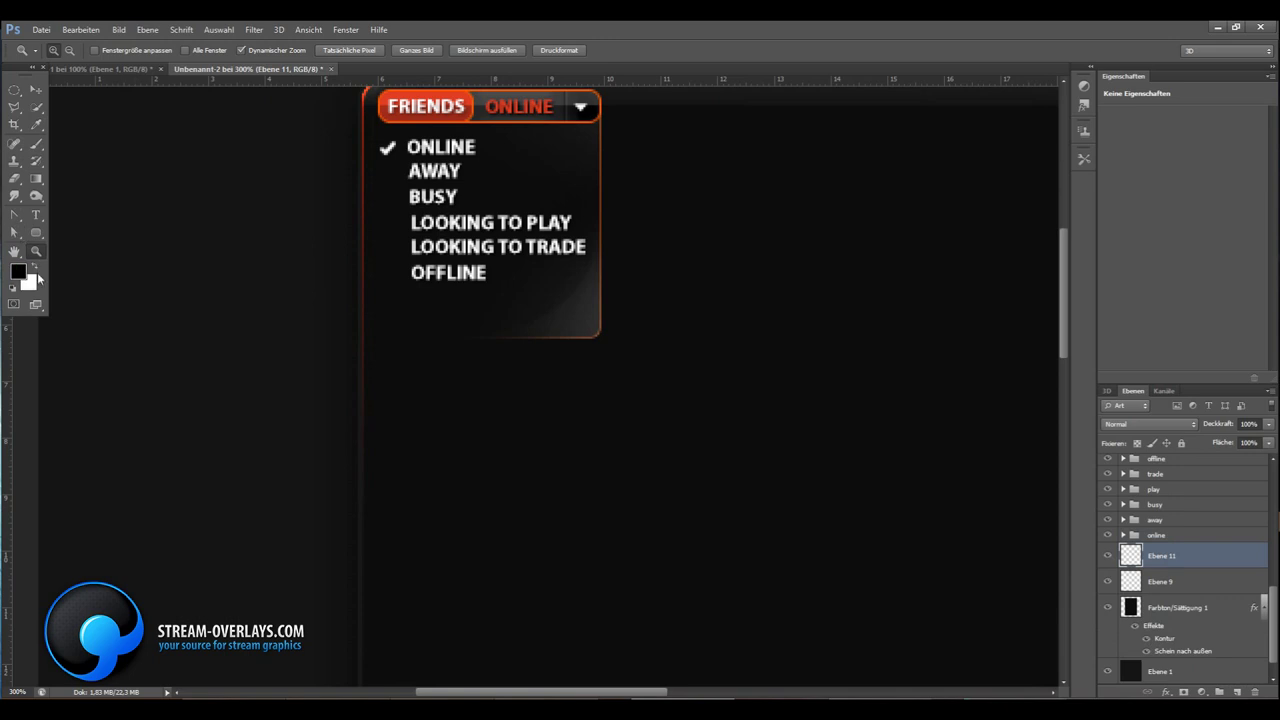
scroll(418, 292, "up", 2)
Stroke a thin white line across the box just below OFFLINE, then duplicate it
key("m")
left_click_drag(328, 311, 720, 311)
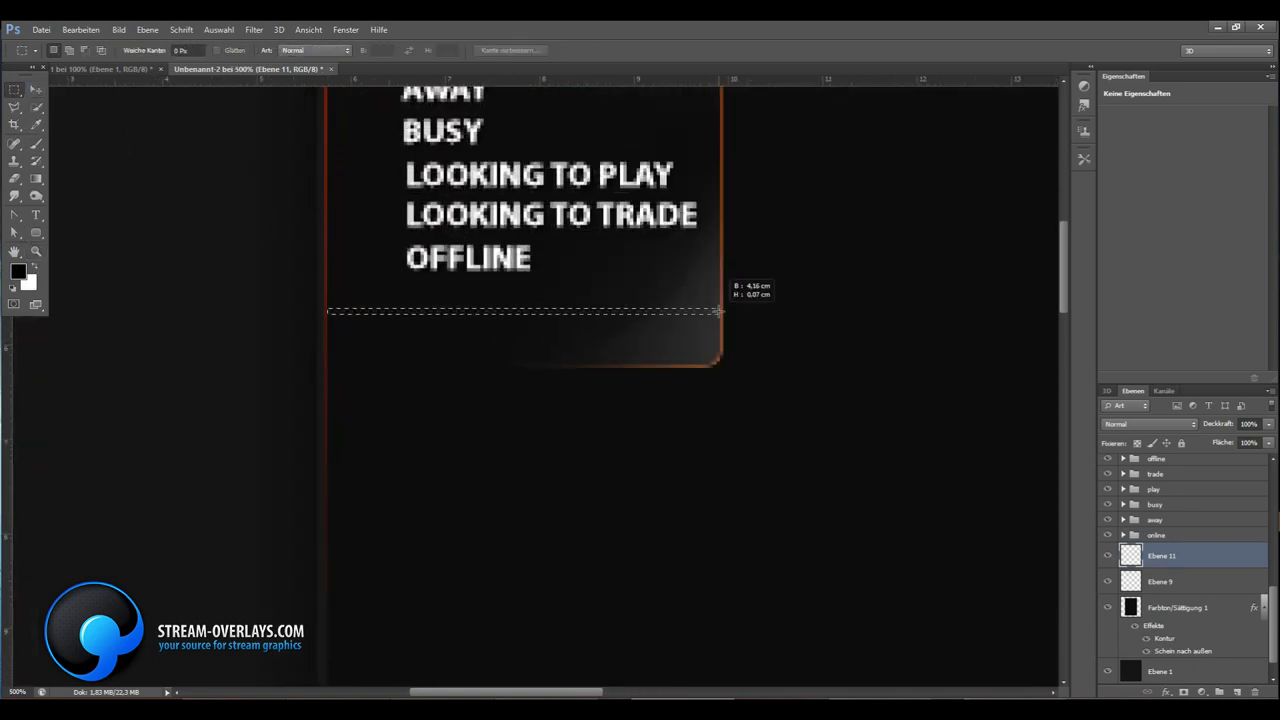
left_click(81, 29)
left_click(110, 230)
key("Return")
key("ctrl+d")
key("ctrl+j")
Add another empty layer and apply the same white stroke on it
left_click(36, 89)
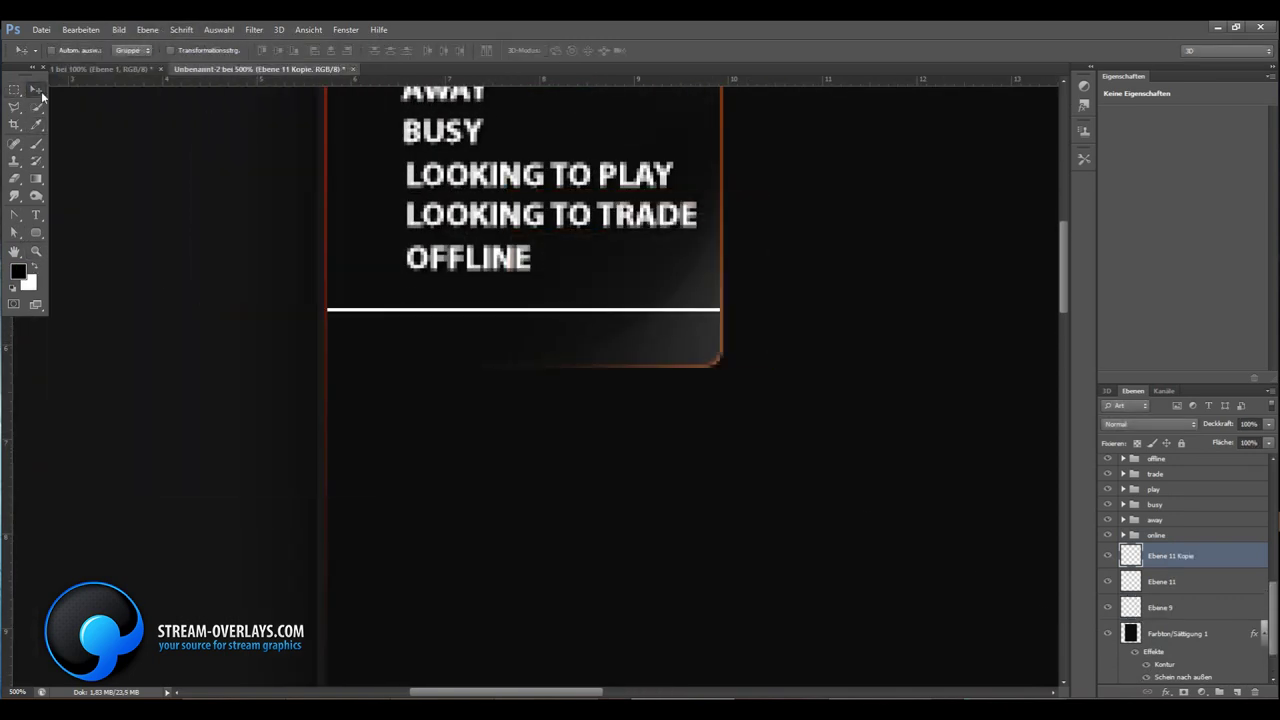
key("ctrl+z")
key("ctrl+z")
key("ctrl+shift+alt+n")
left_click(81, 29)
left_click(110, 230)
key("Return")
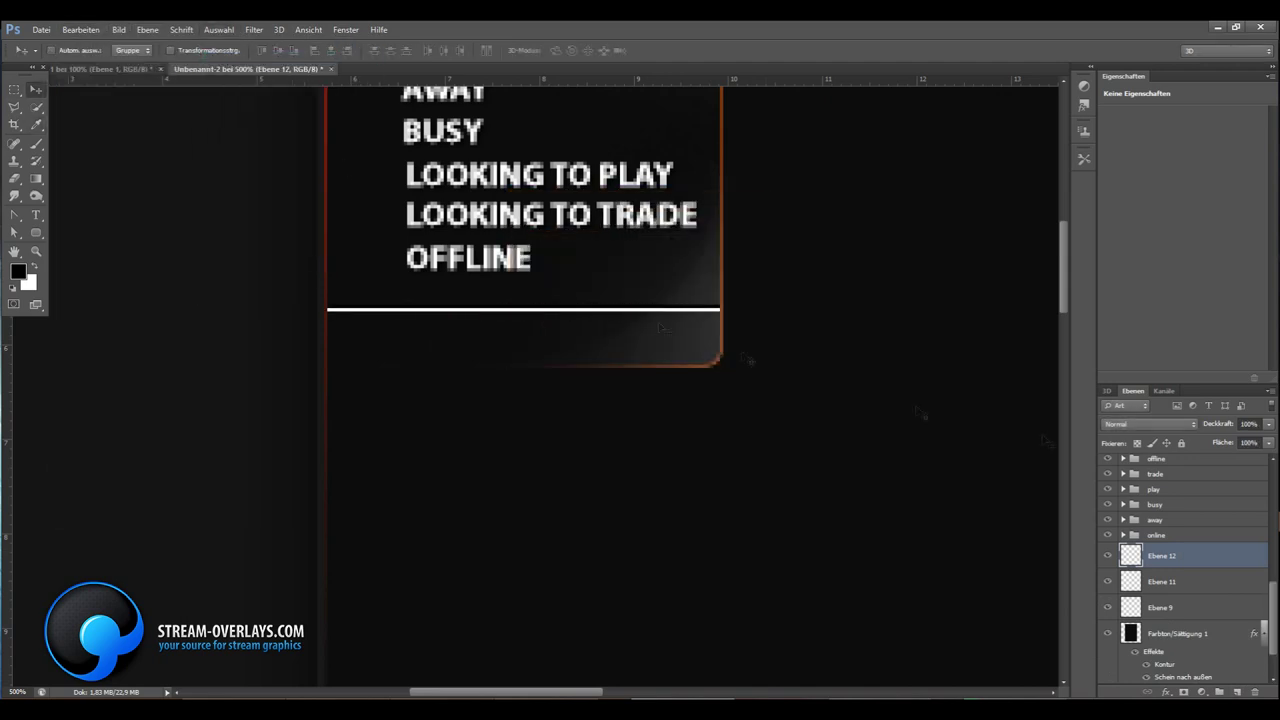
Fade the first white line layer to 3% opacity and fit the document in view
left_click(1160, 581)
left_click(1268, 424)
left_click_drag(1222, 442, 1165, 442)
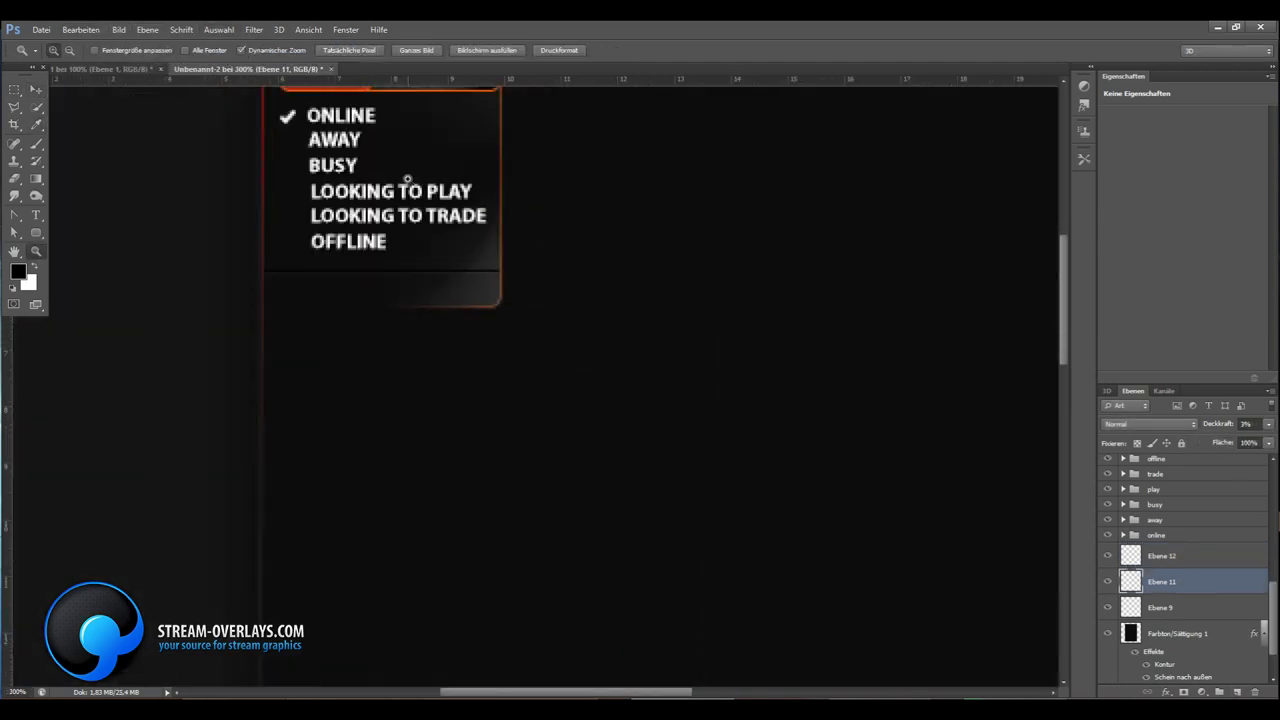
left_click(1160, 607)
key("o")
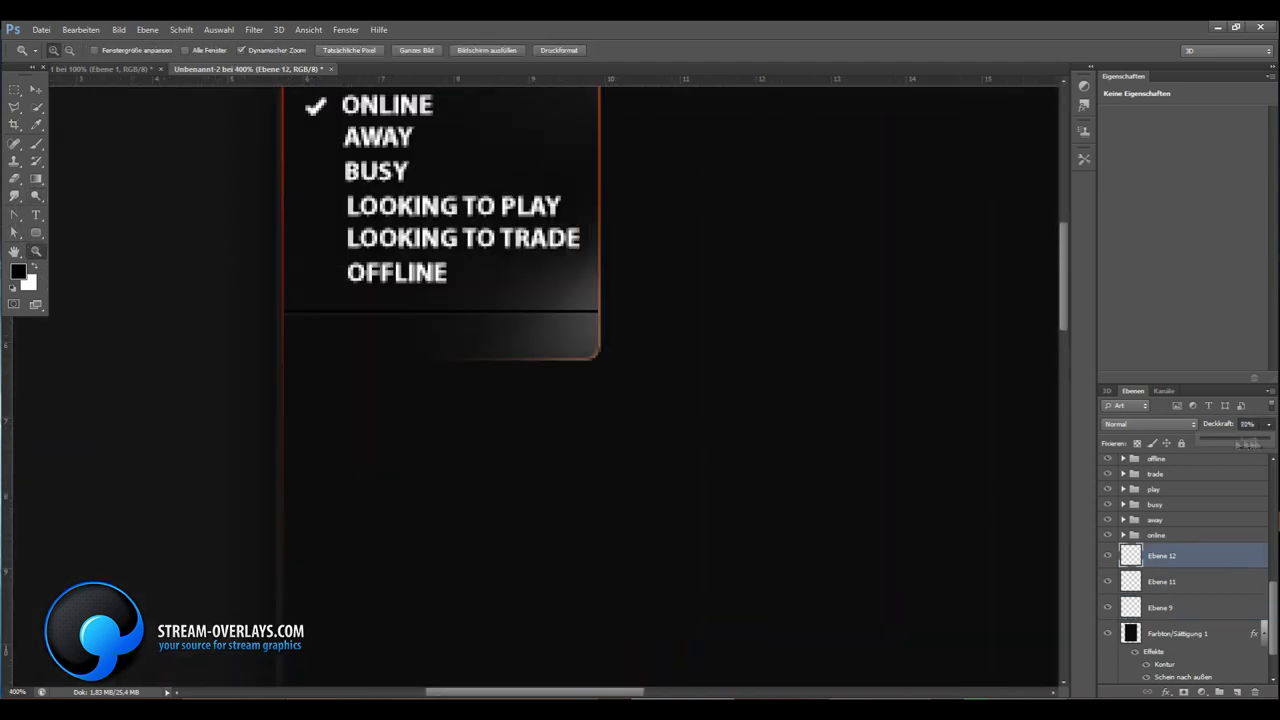
key("ctrl+0")
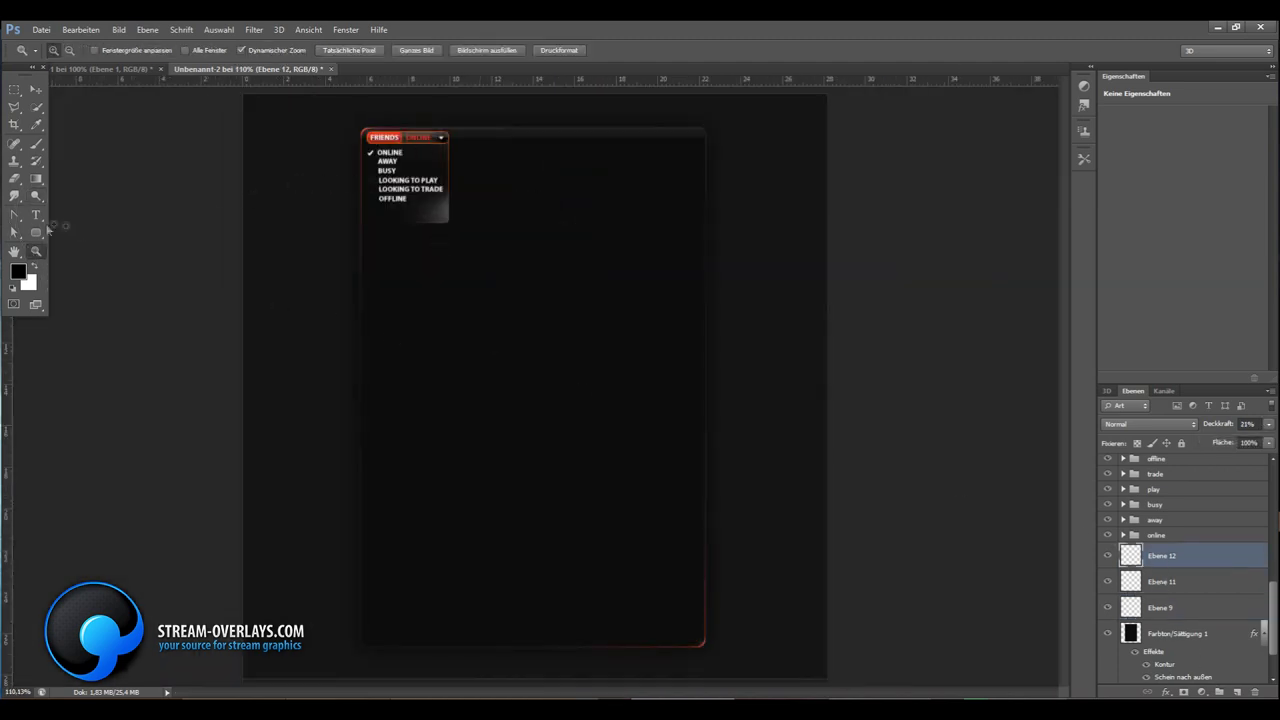
Add CHANGE PROFILE NAME text below the divider and set it to Bold
key("t")
left_click(392, 217)
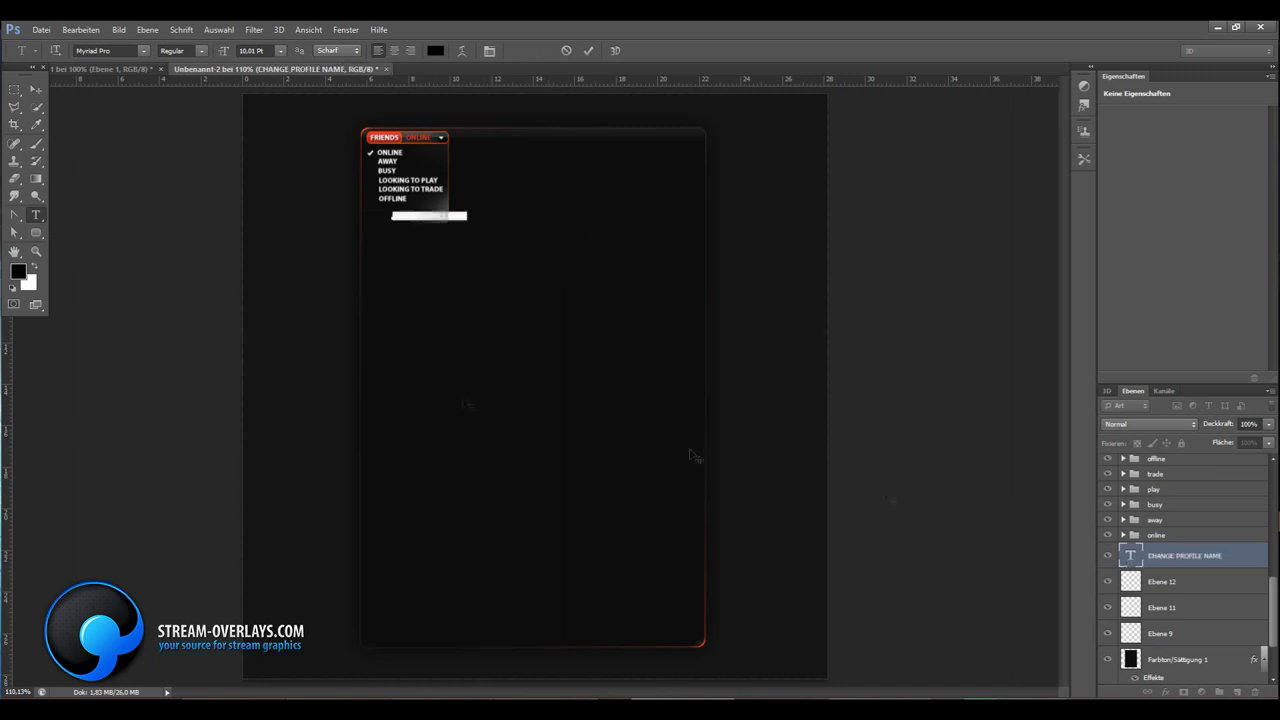
double_click(1130, 556)
left_click(200, 50)
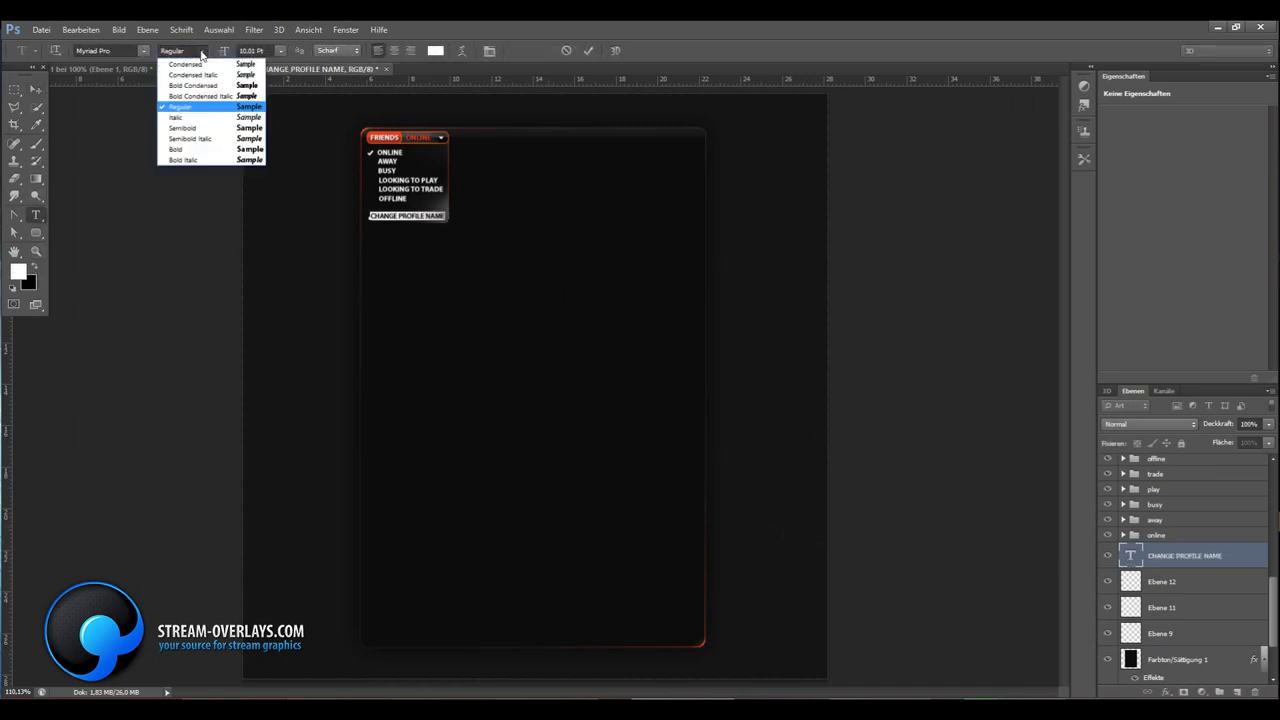
left_click(200, 110)
left_click(200, 50)
left_click(196, 150)
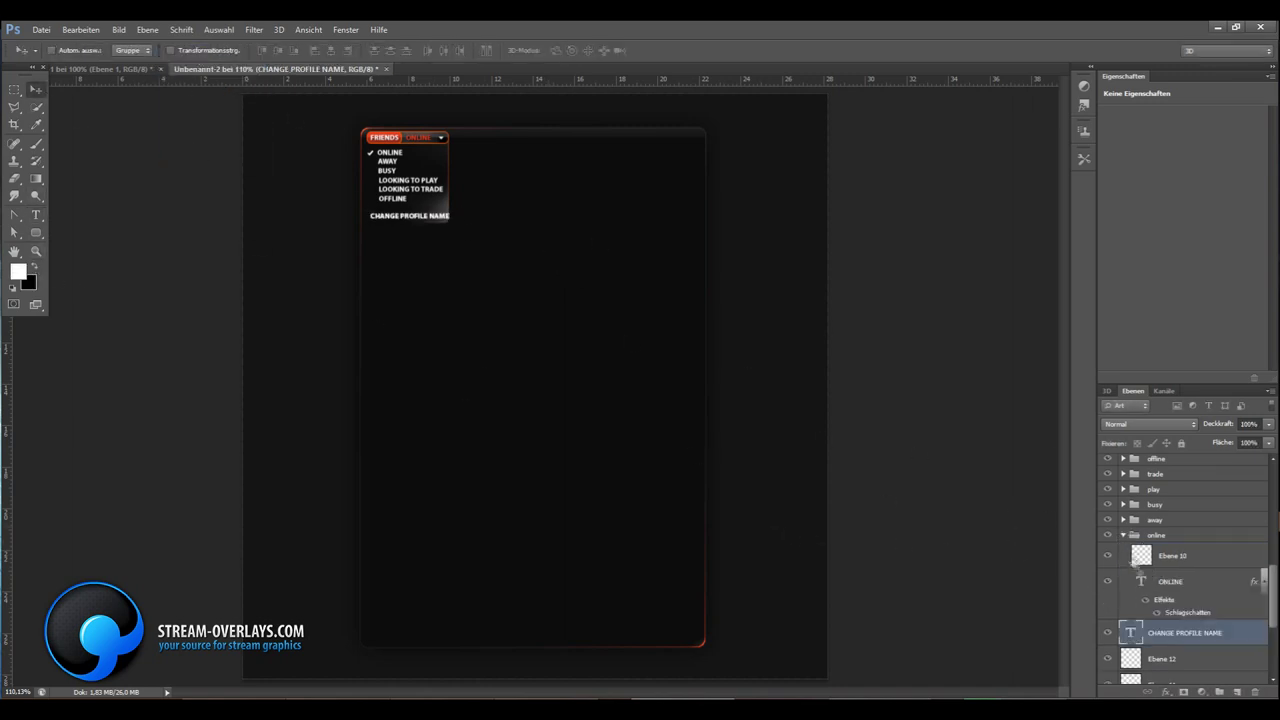
Switch CHANGE PROFILE NAME to a bold condensed style with new anti-aliasing
left_click(201, 50)
left_click(200, 86)
left_click(338, 50)
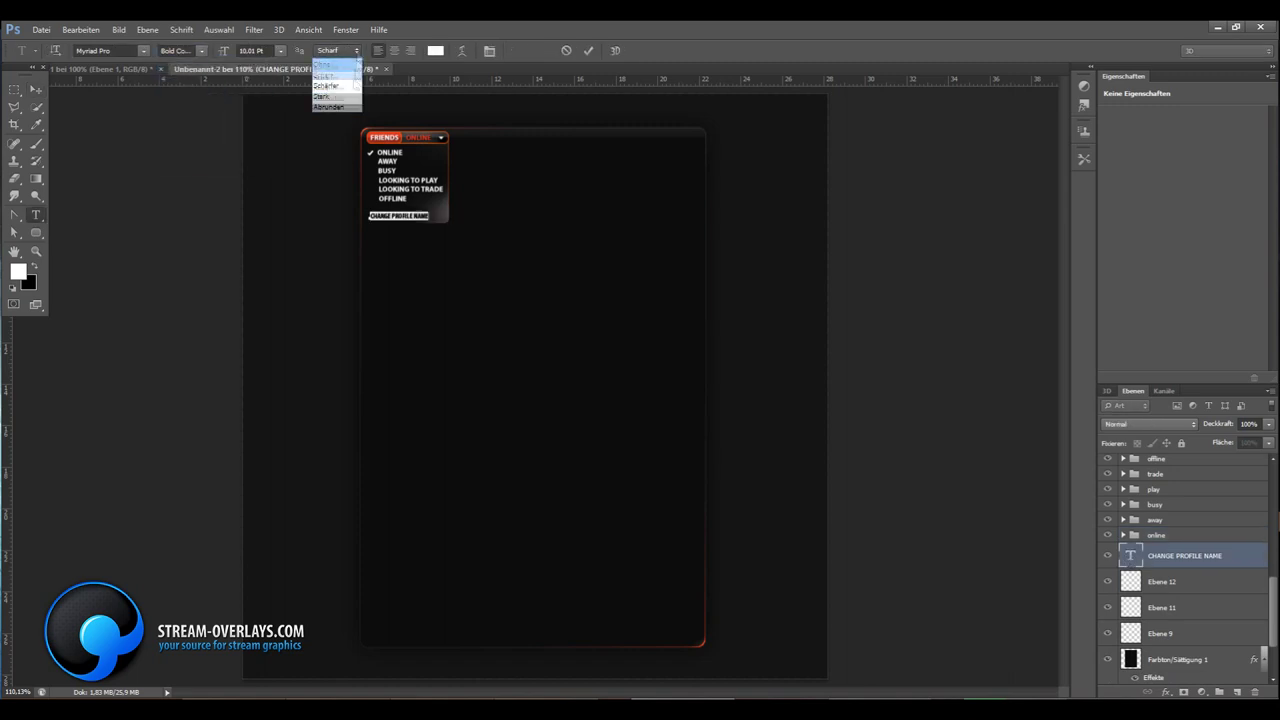
left_click(336, 86)
left_click(35, 89)
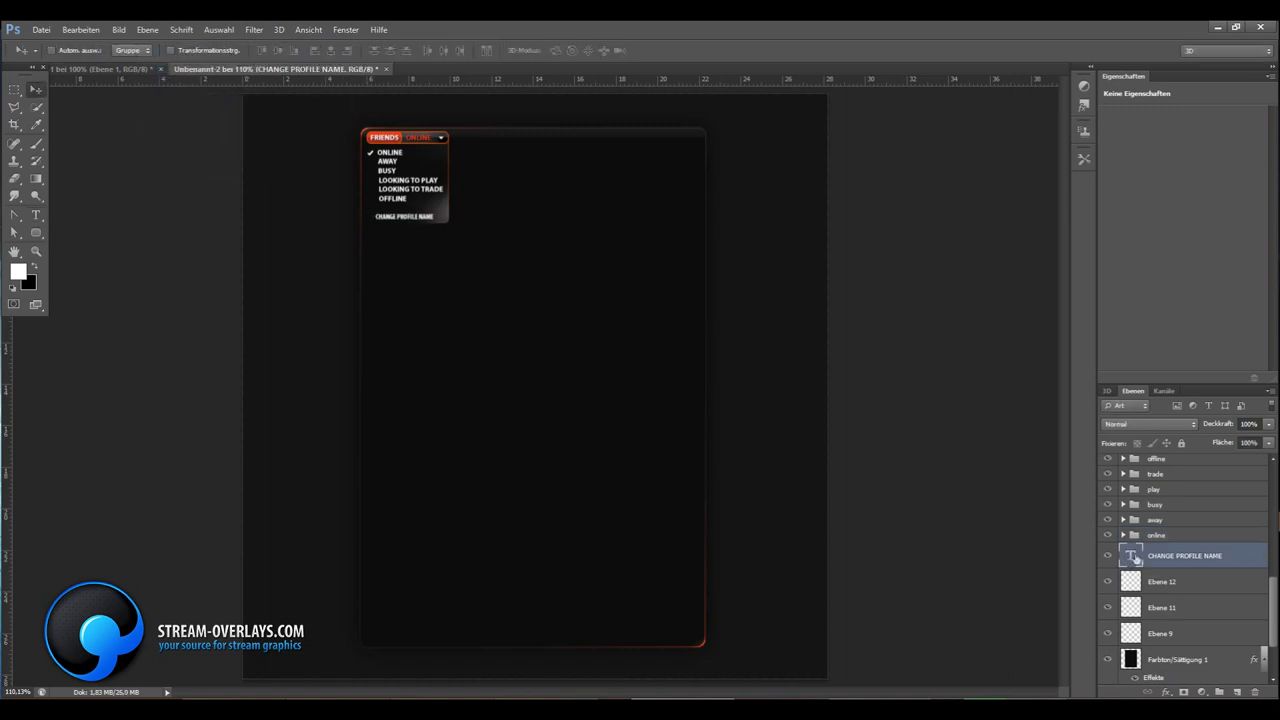
left_click(38, 91)
Restyle the ONLINE status text in a bold condensed font style
left_click(1123, 535)
double_click(1140, 581)
left_click(201, 50)
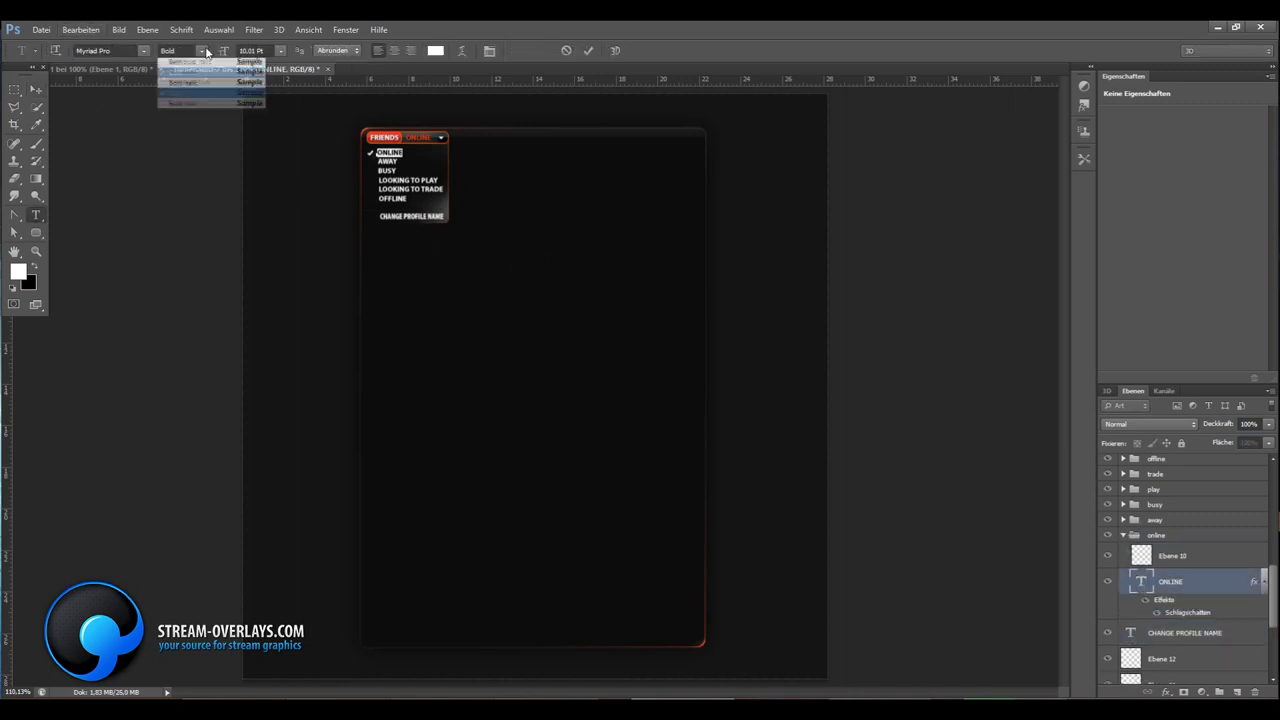
left_click(187, 89)
left_click(35, 89)
left_click(86, 29)
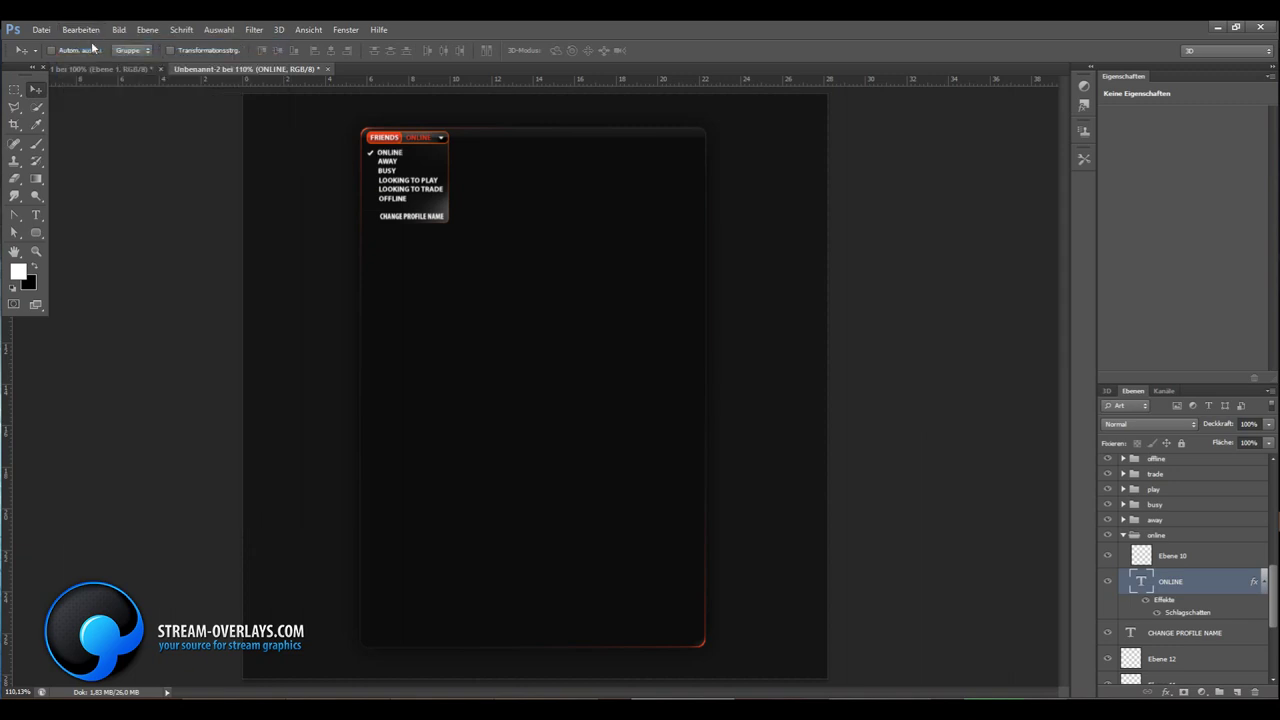
Dim the OFFLINE, LOOKING TO TRADE, LOOKING TO PLAY, BUSY, AWAY and ONLINE groups to 50% opacity
left_click(1156, 522)
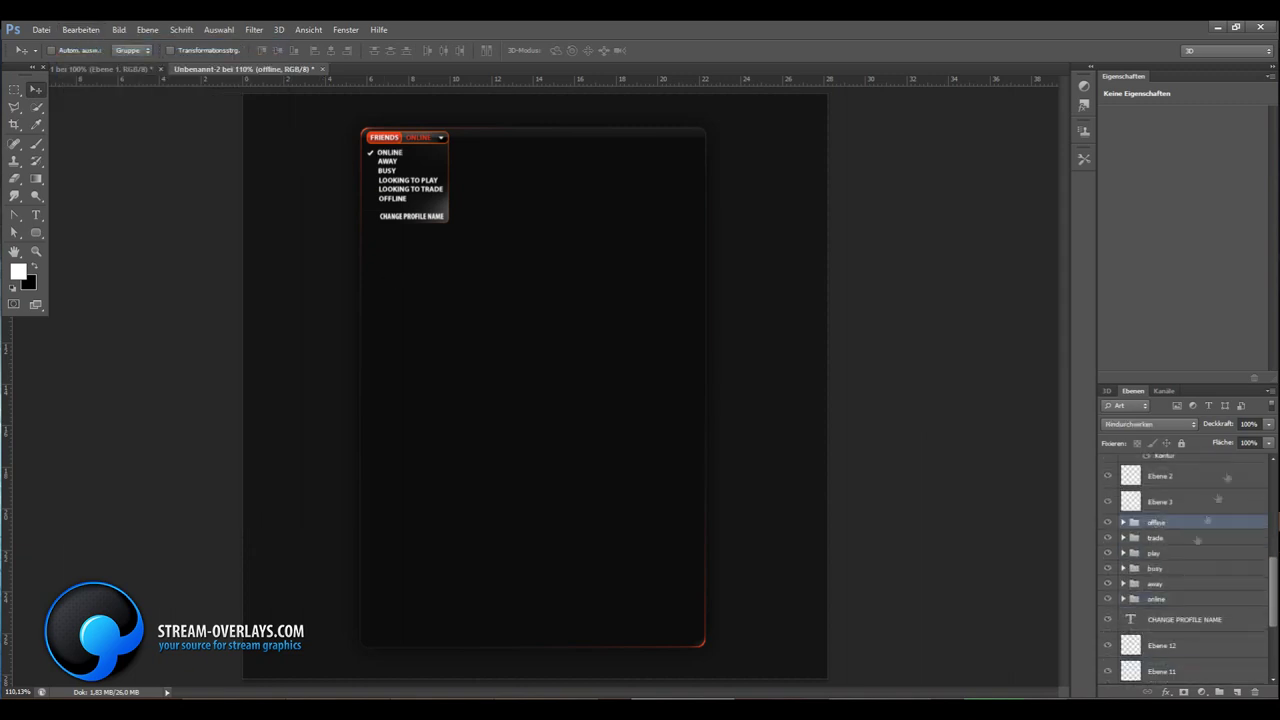
left_click_drag(1268, 424, 1217, 436)
type("50")
key("Return")
key("alt+bracketleft")
key("5")
key("alt+bracketleft")
key("5")
key("alt+bracketleft")
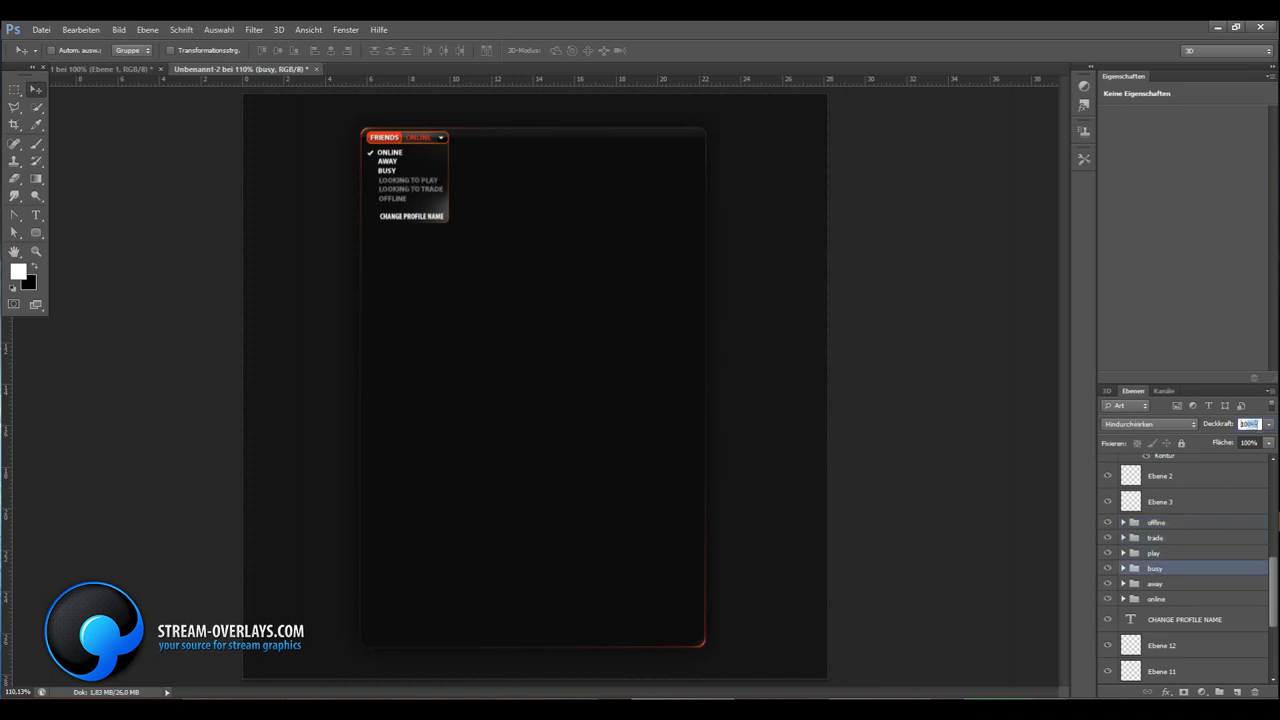
key("5")
key("alt+bracketleft")
key("5")
key("alt+bracketleft")
key("5")
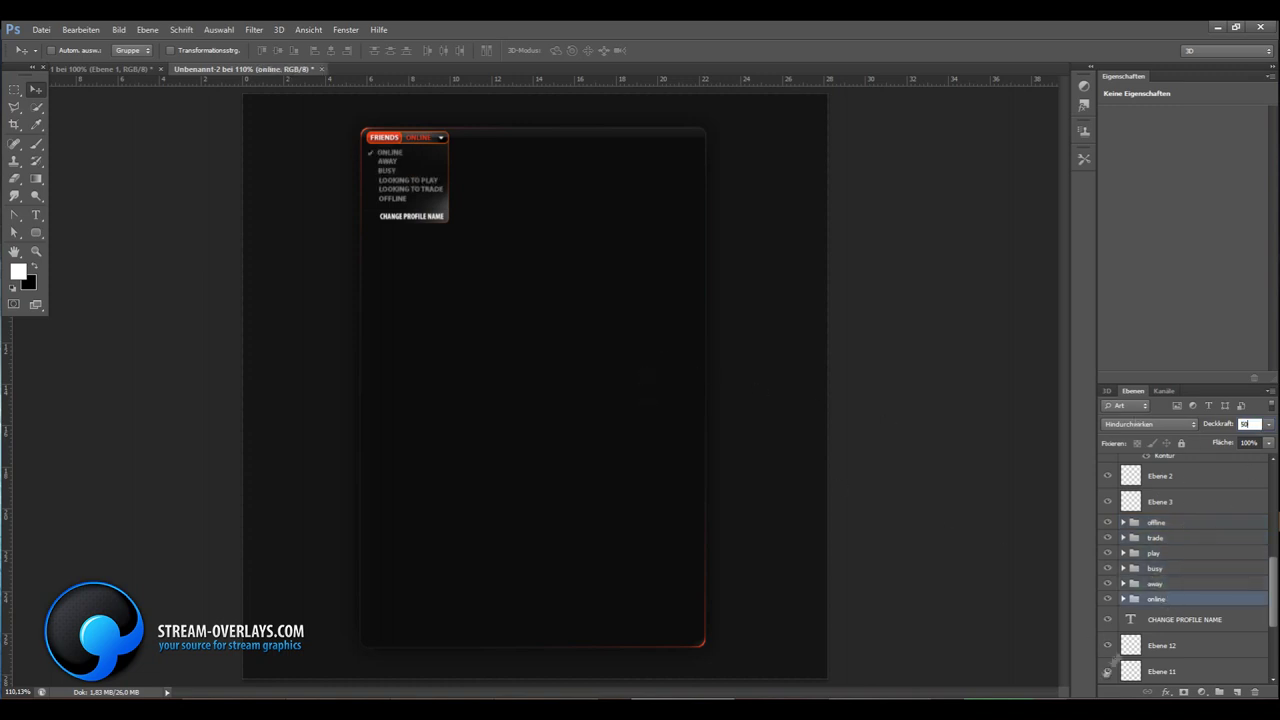
Dim the CHANGE PROFILE NAME layer to 50% opacity
scroll(1107, 671, "down", 3)
left_click(1165, 569)
left_click(1270, 424)
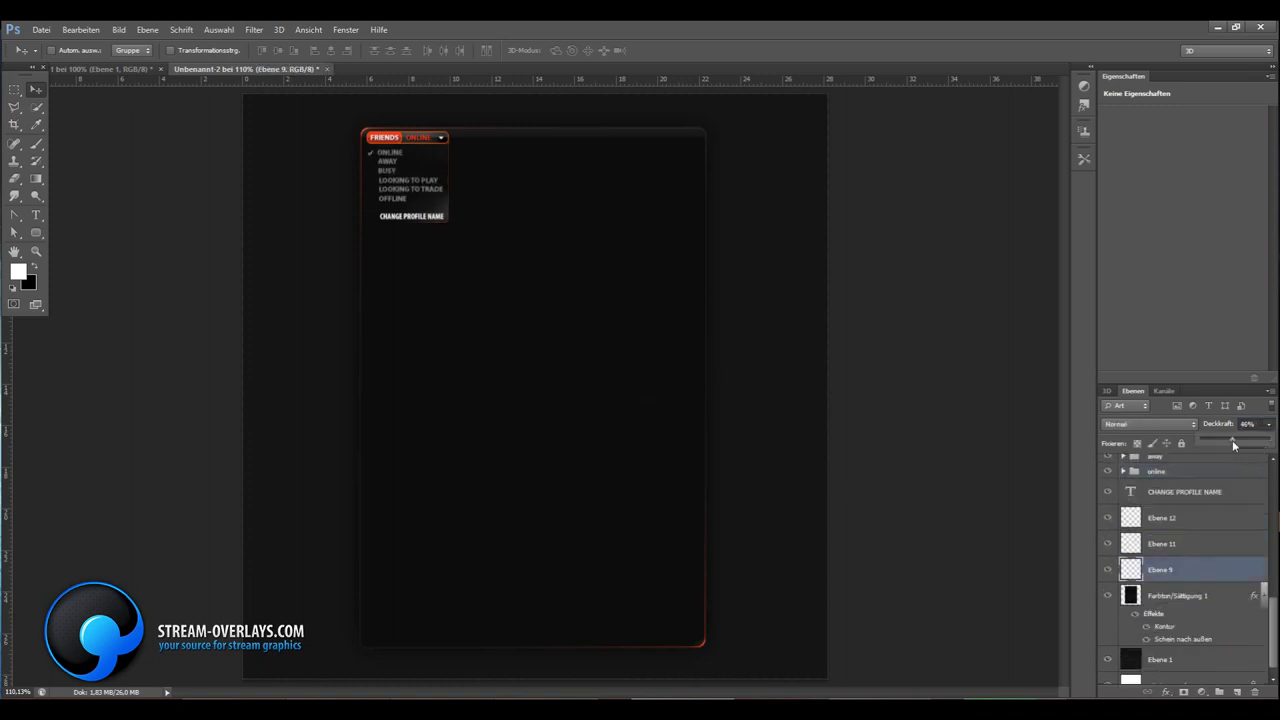
key("alt+bracketright")
key("alt+bracketright")
key("alt+bracketright")
key("5")
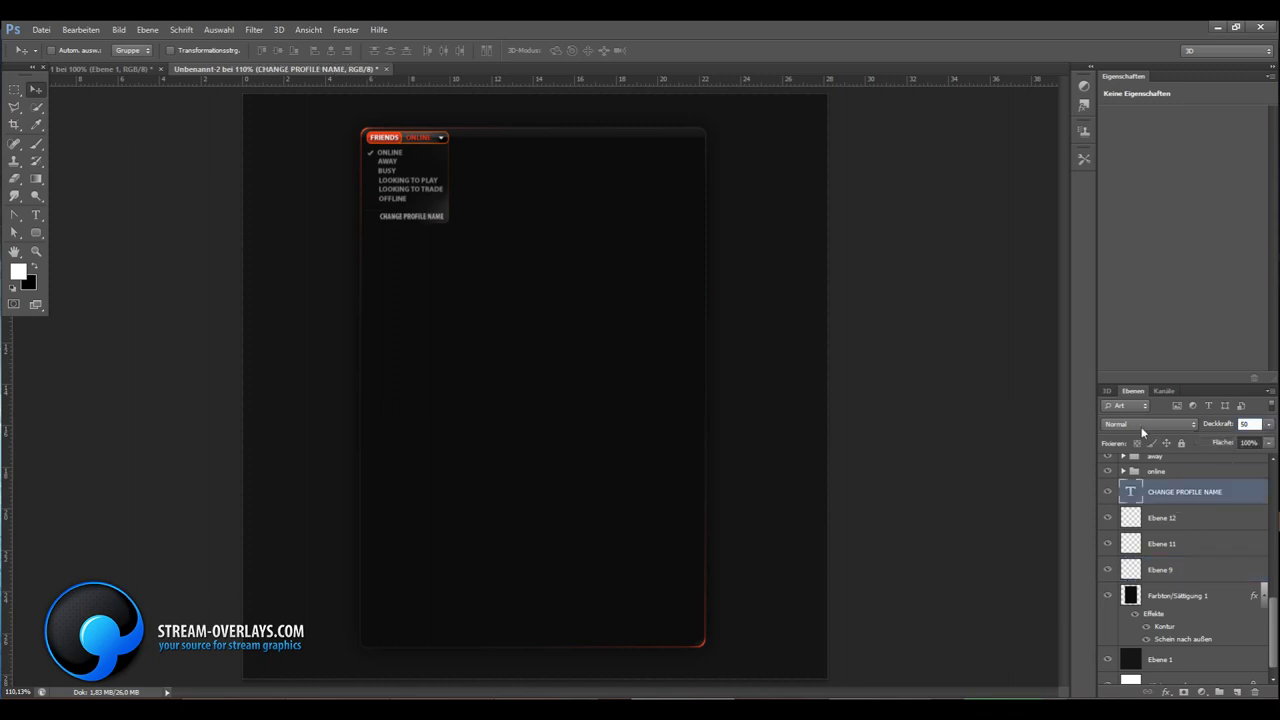
Pick Ebene 9 and the hue/saturation layer from the canvas, then zoom out
key("z")
right_click(458, 290, "ctrl")
left_click(497, 294)
scroll(1166, 584, "down", 2)
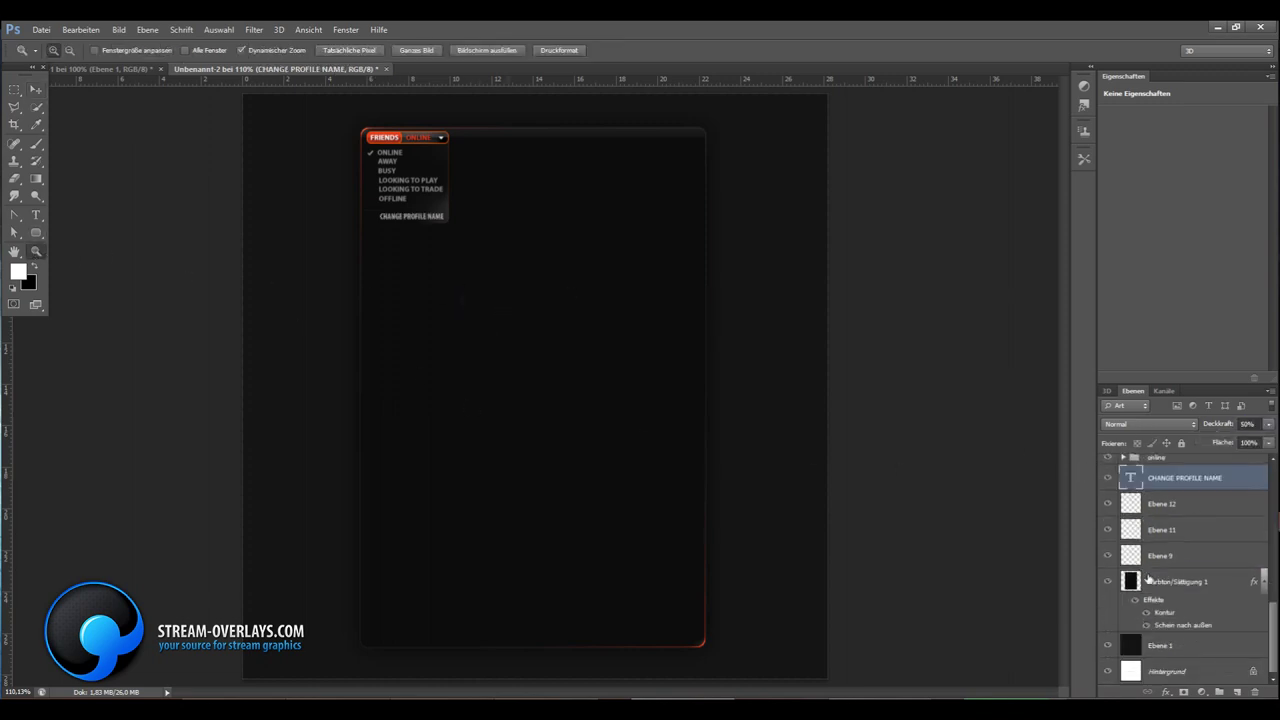
scroll(1166, 584, "down", 2)
scroll(1166, 584, "up", 2)
left_click(1166, 581)
left_click(491, 297, "alt")
right_click(512, 274)
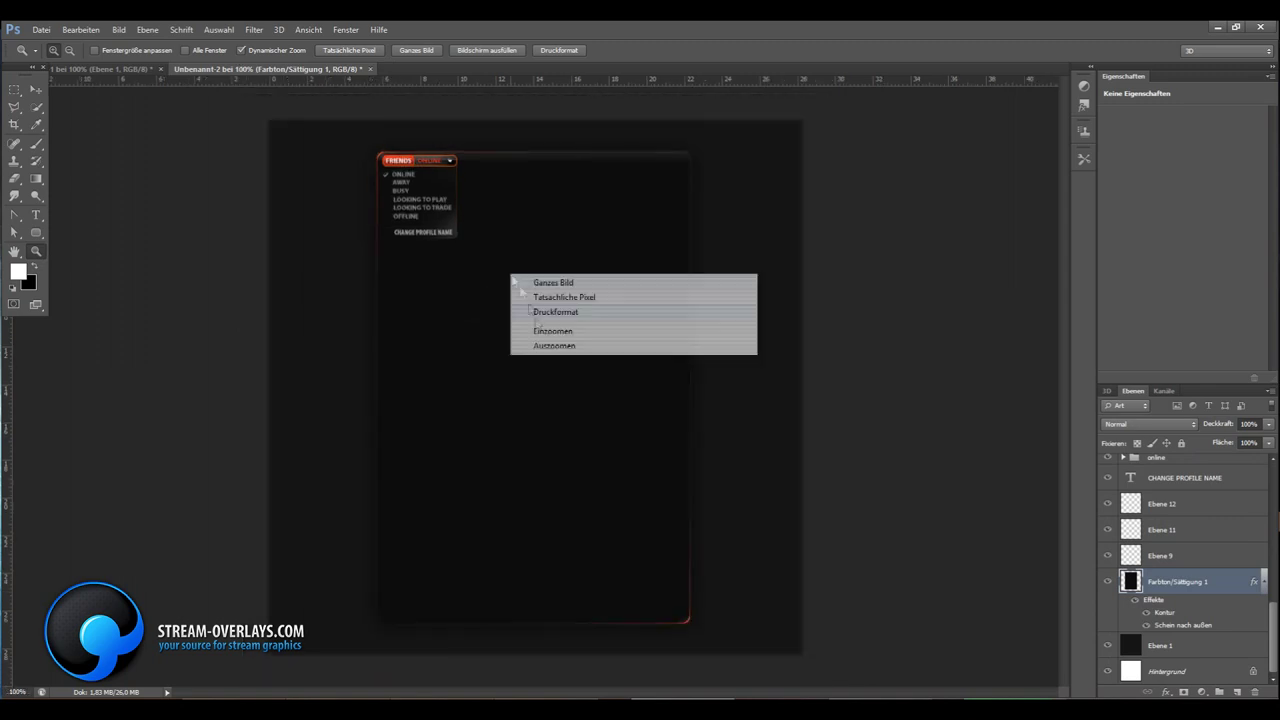
left_click(536, 298)
Compare against the Steam friends window's status choices for reference
left_click(558, 170)
left_click(703, 186)
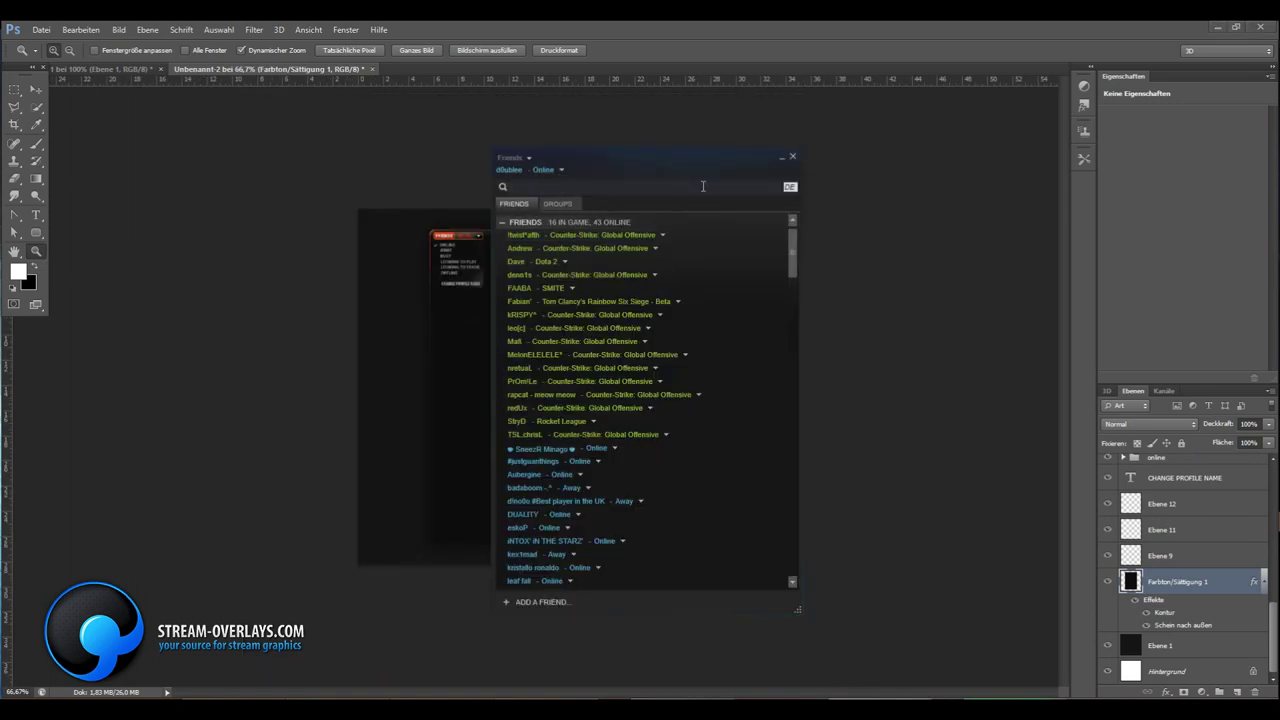
left_click(656, 41)
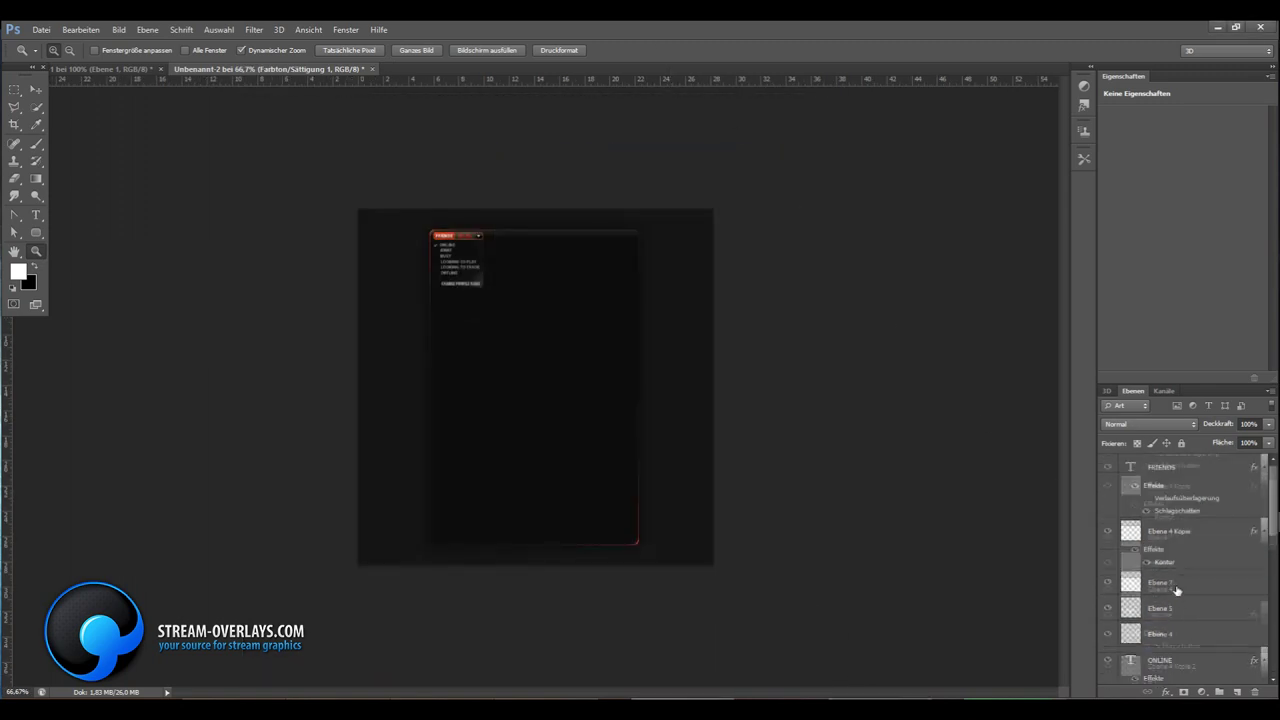
Hide the Gruppe 1 status dropdown group and add a new empty layer
scroll(1216, 600, "down", 3)
left_click(1122, 508)
left_click(1122, 561)
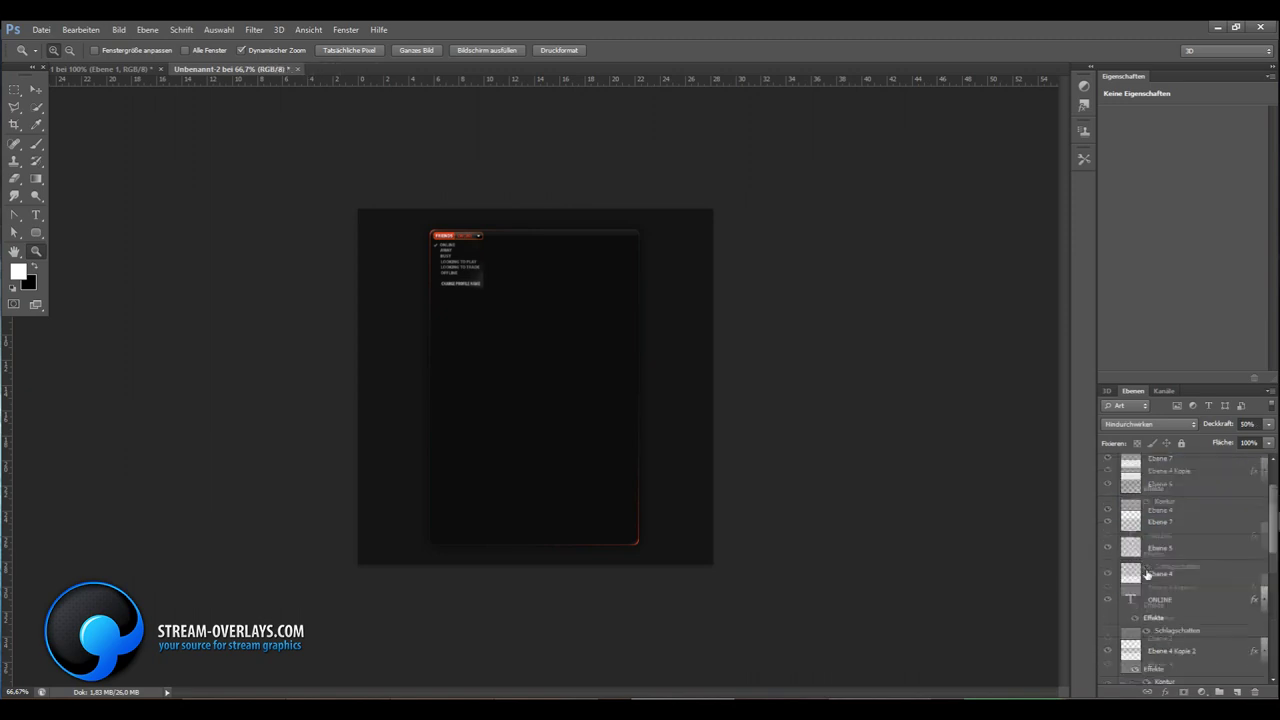
left_click(1122, 561)
key("ctrl+shift+alt+n")
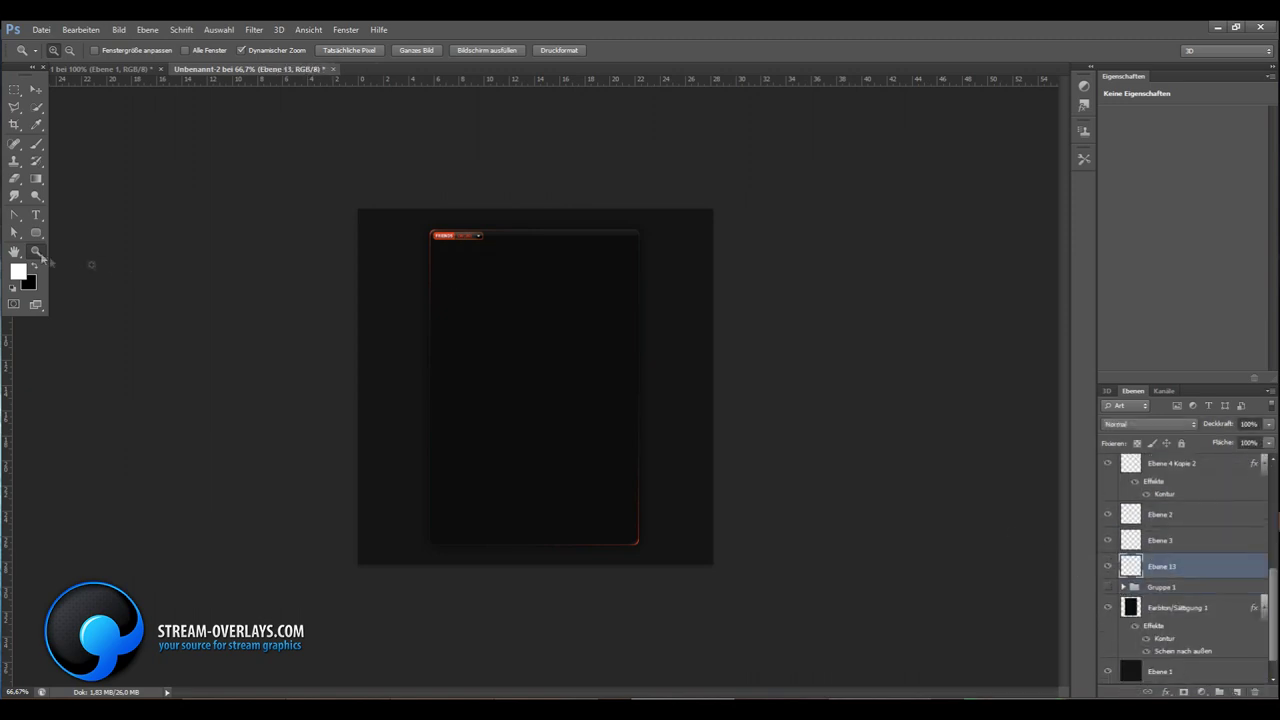
Zoom in on the header and add the d0ublee username text beneath it
left_click(392, 264)
left_click(392, 264)
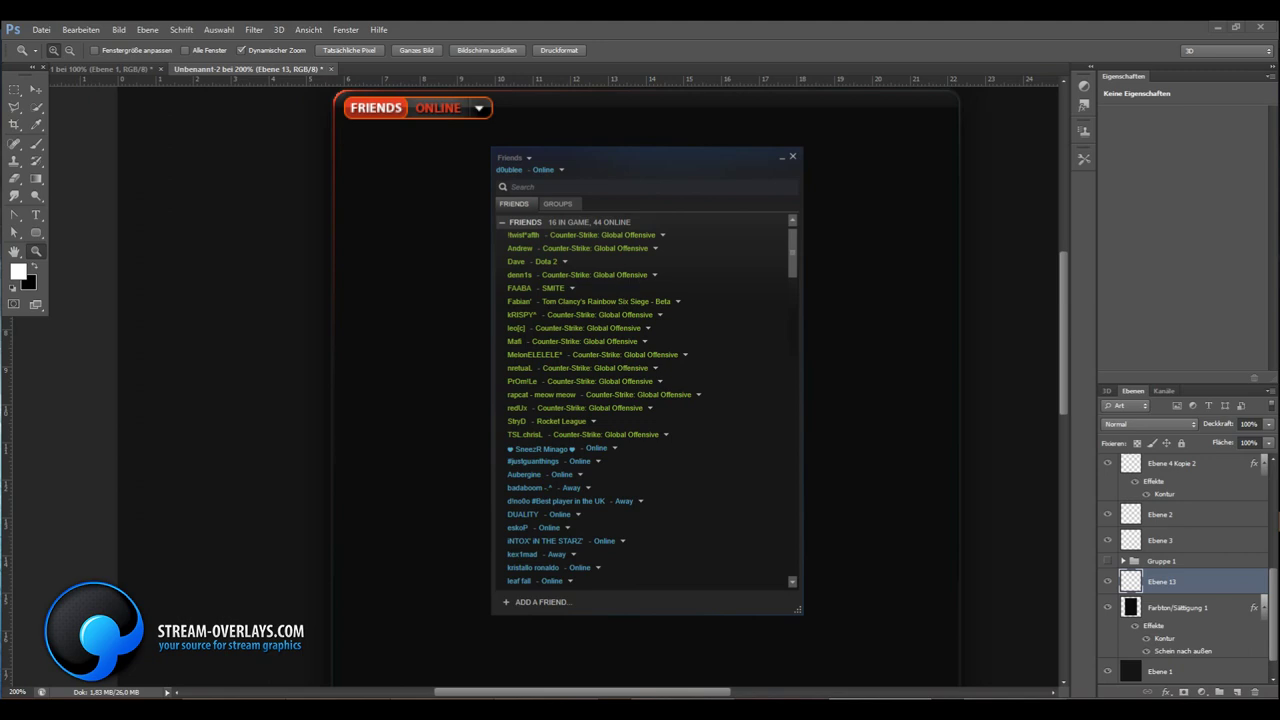
left_click(36, 215)
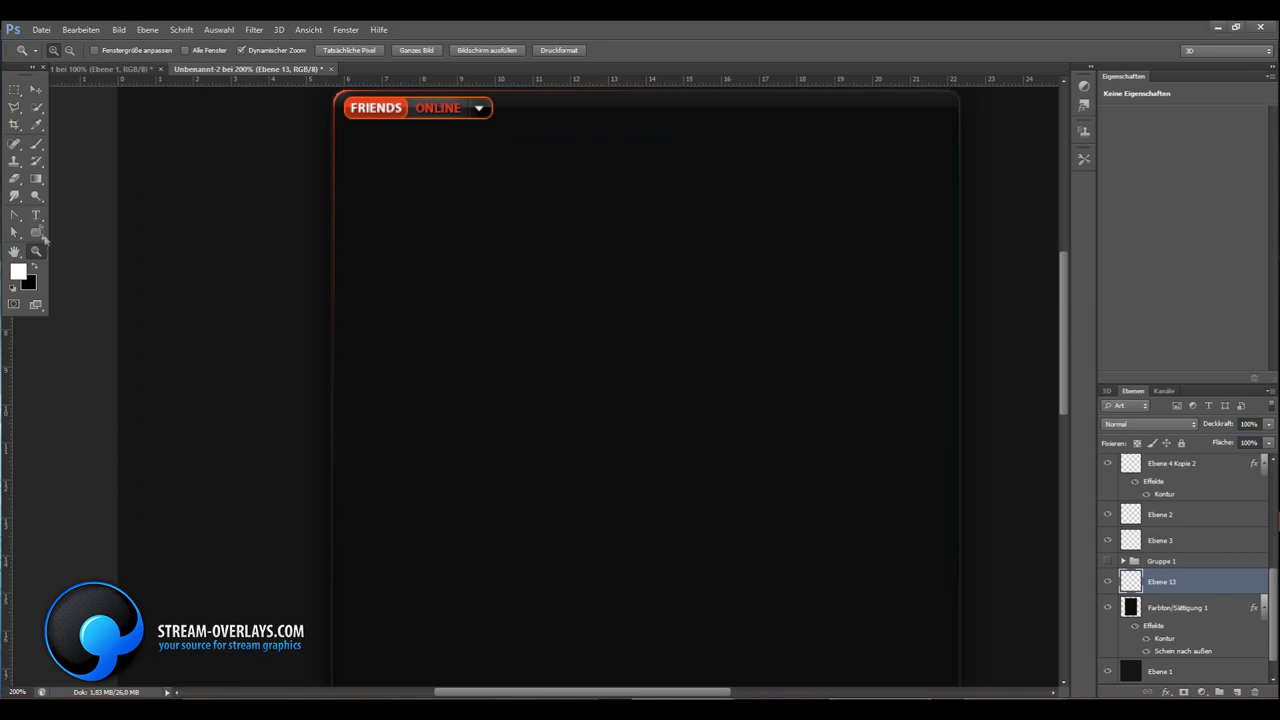
left_click(358, 143)
type("ee")
key("ctrl+Return")
Shrink the d0ublee username's text size and fit the document in view
key("z")
scroll(590, 385, "down", 2)
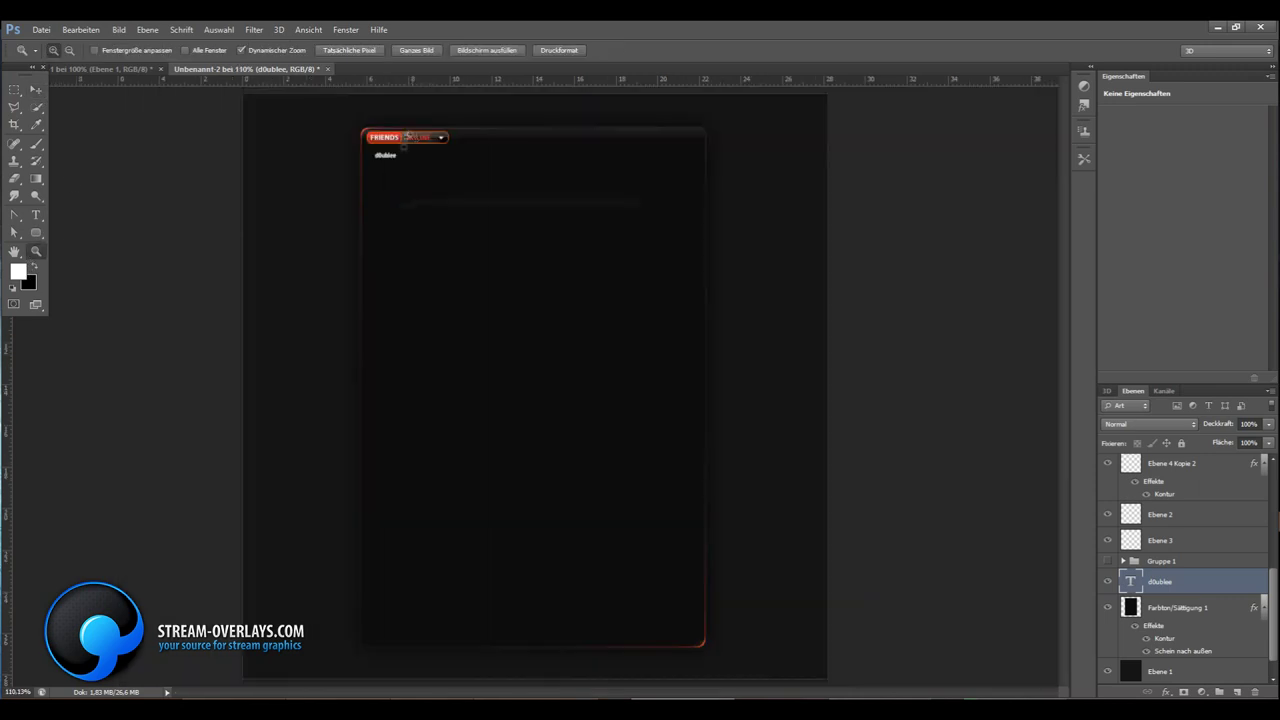
scroll(590, 385, "up", 3)
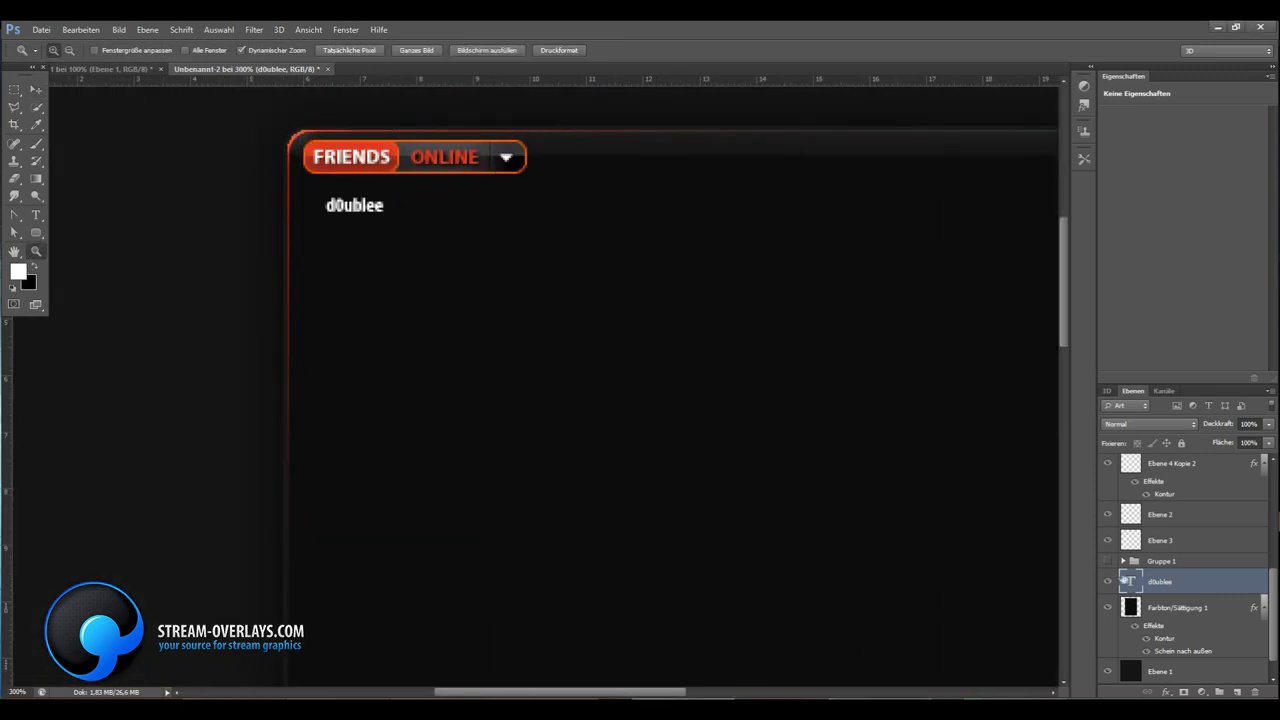
double_click(1130, 581)
left_click_drag(219, 52, 215, 52)
key("ctrl+Return")
key("v")
key("ctrl+0")
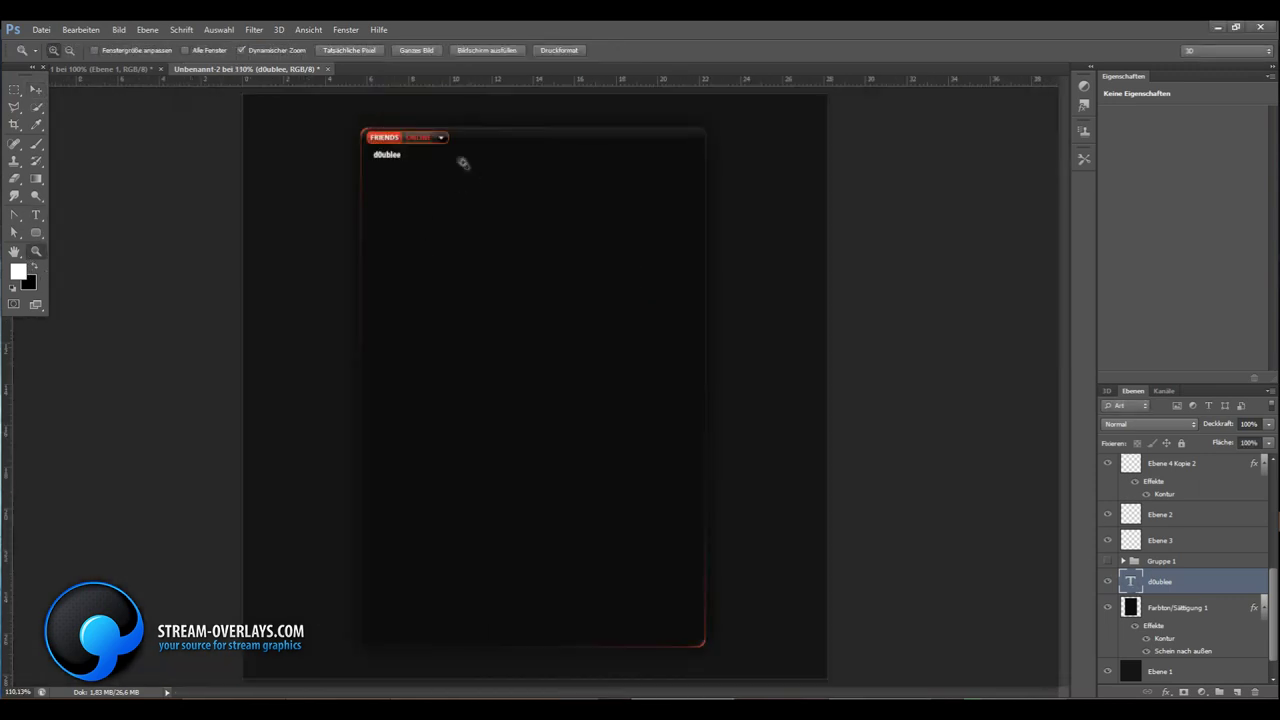
Move the d0ublee username to sit just below the FRIENDS/ONLINE tab
left_click_drag(383, 170, 472, 145)
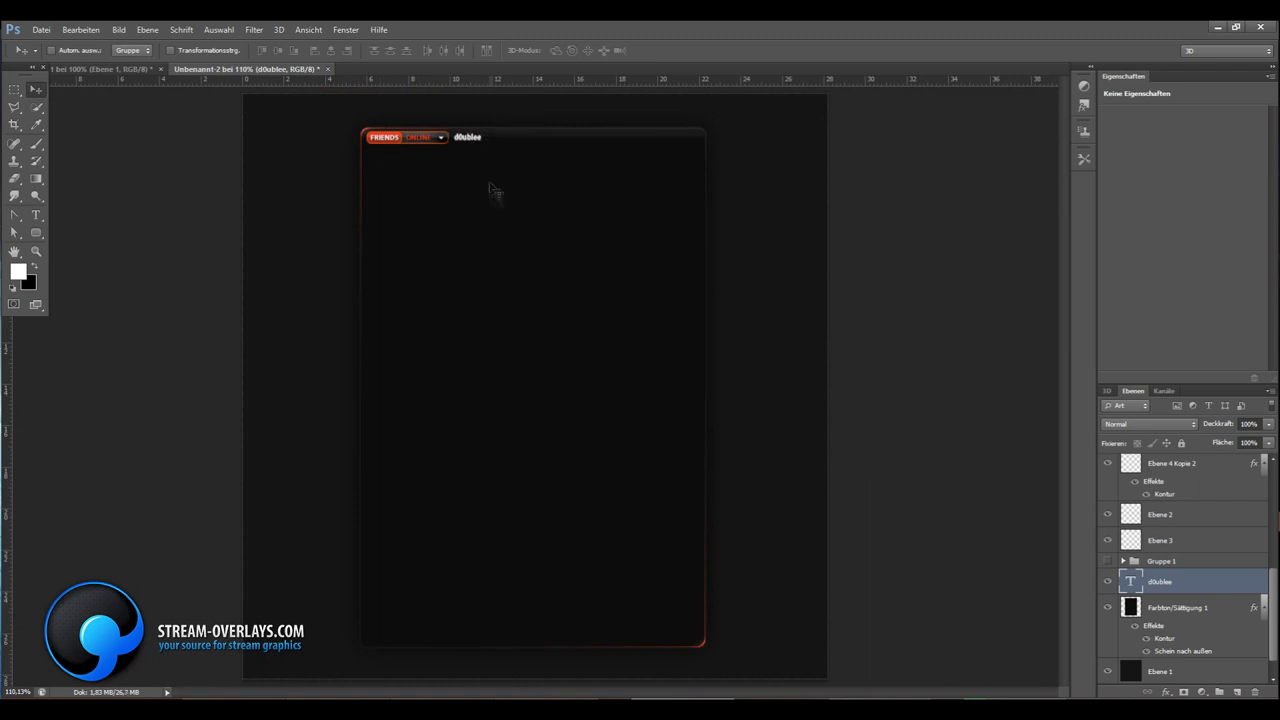
double_click(1130, 581)
left_click(37, 90)
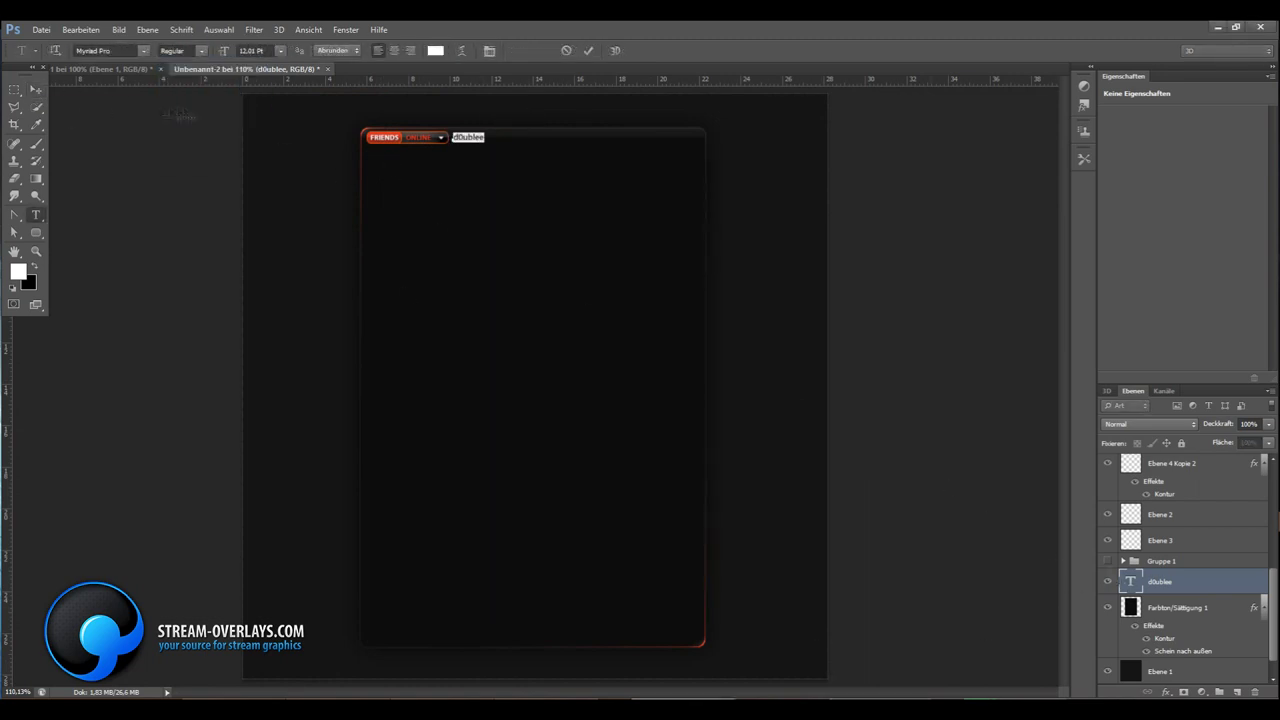
left_click(36, 252)
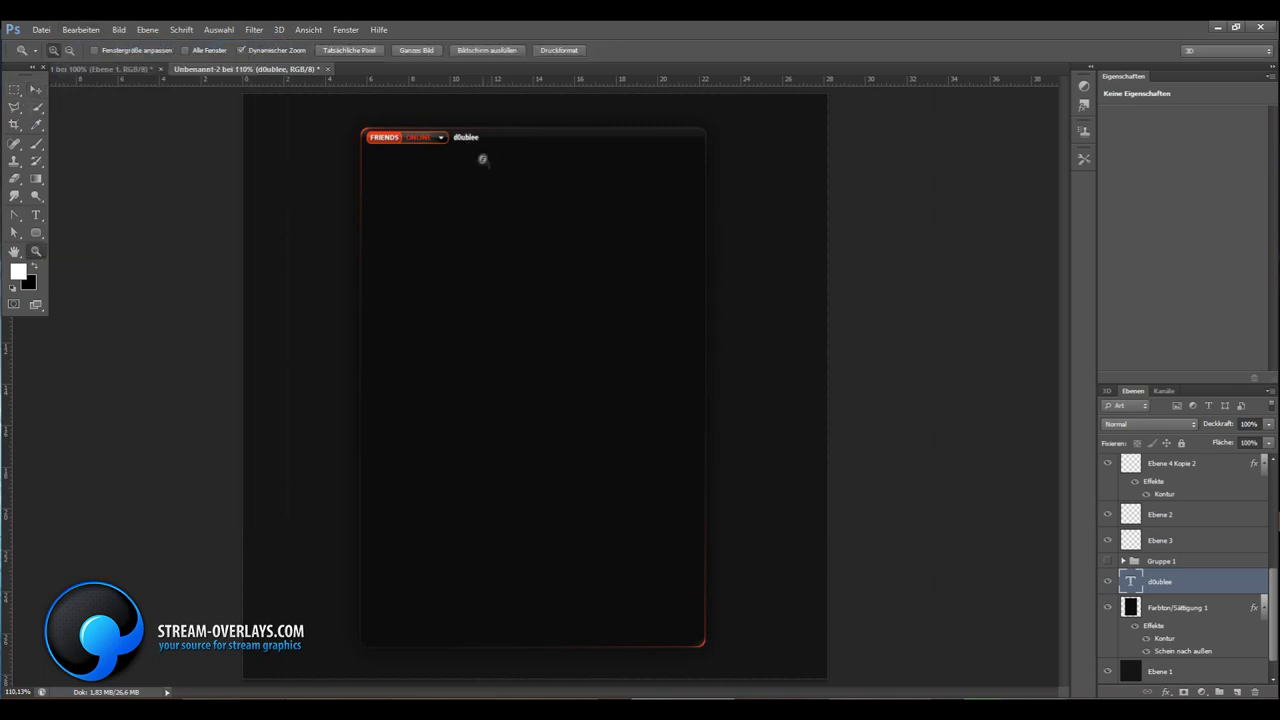
key("v")
mouse_move(475, 160)
left_mouse_down()
mouse_move(392, 175)
mouse_move(465, 141)
mouse_move(388, 156)
left_mouse_up()
On a new layer, draw a rounded-rectangle bar below d0ublee and fill it dark
left_click(1237, 692)
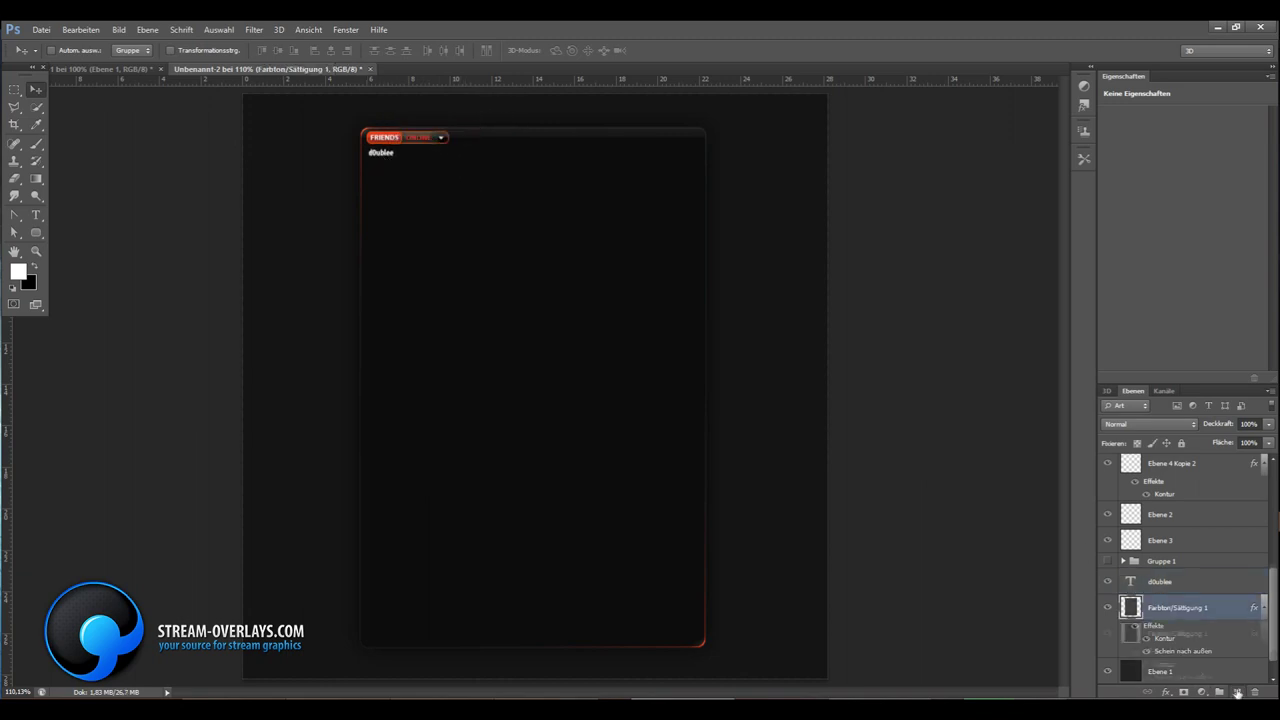
key("m")
key("u")
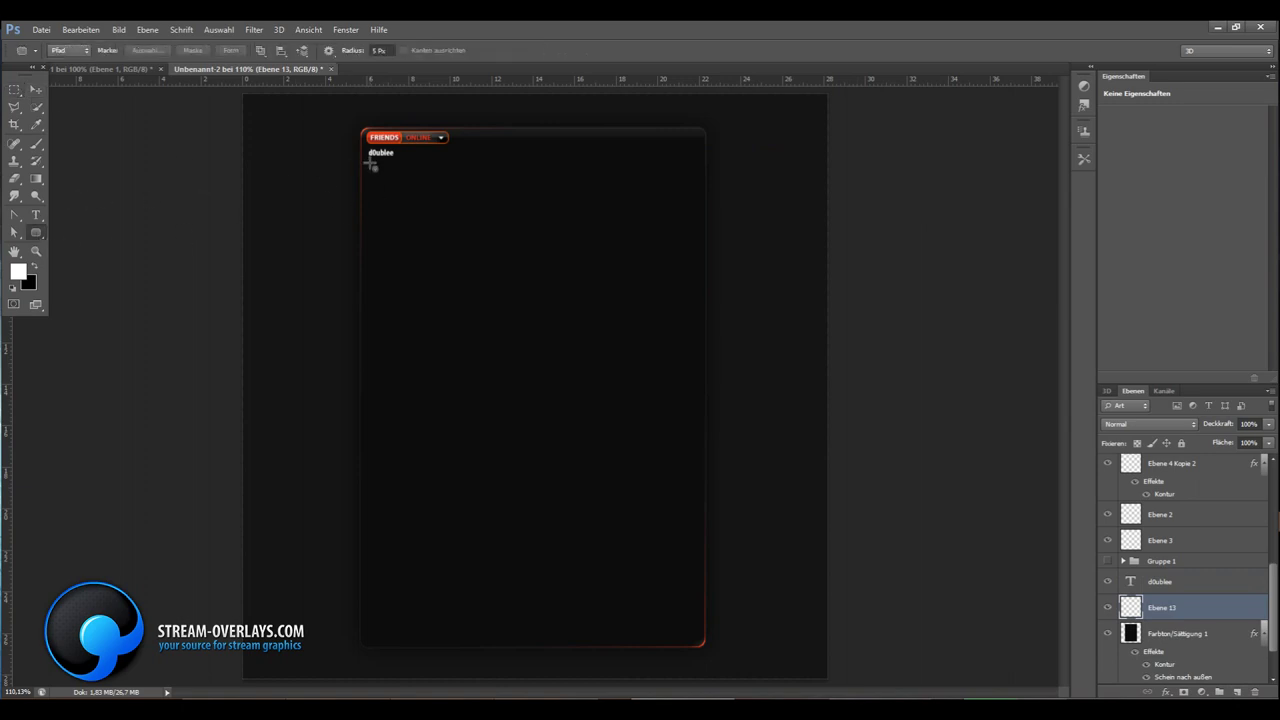
left_click_drag(368, 162, 699, 179)
right_click(649, 171)
left_click(695, 218)
left_click(81, 29)
left_click(110, 219)
left_click(627, 237)
left_click(592, 272)
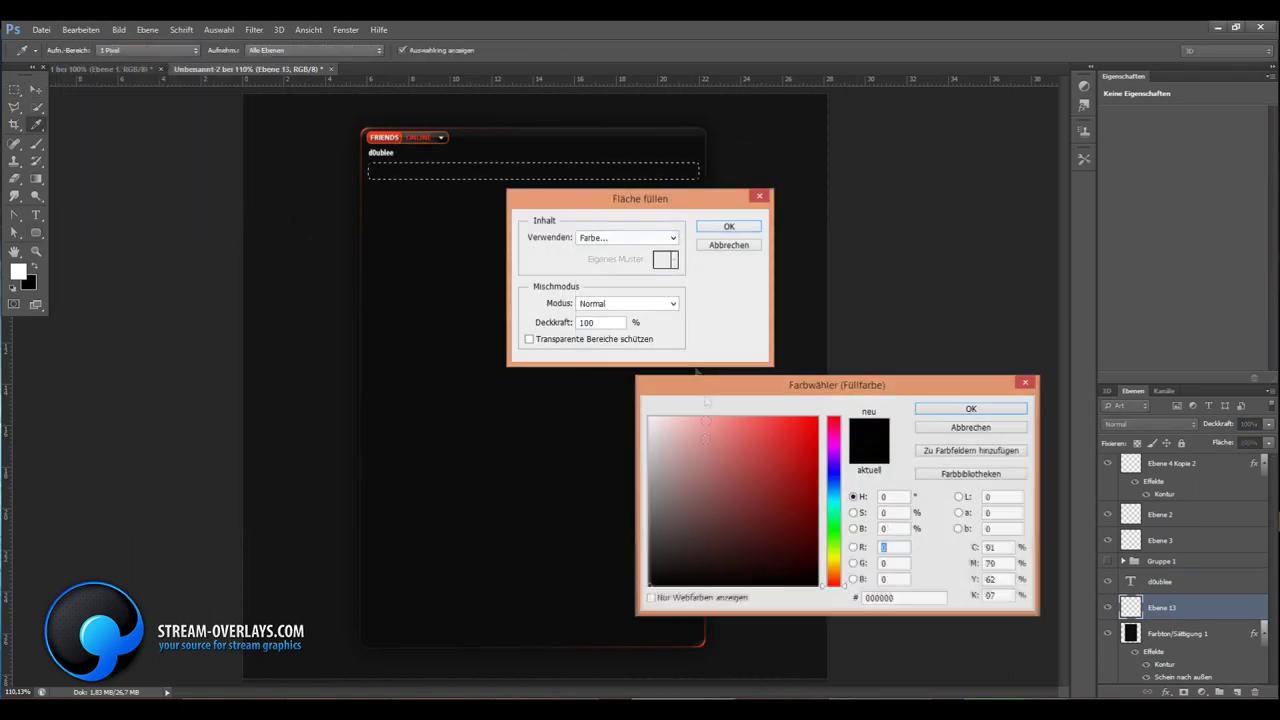
left_click(1000, 404)
left_click(729, 226)
key("ctrl+d")
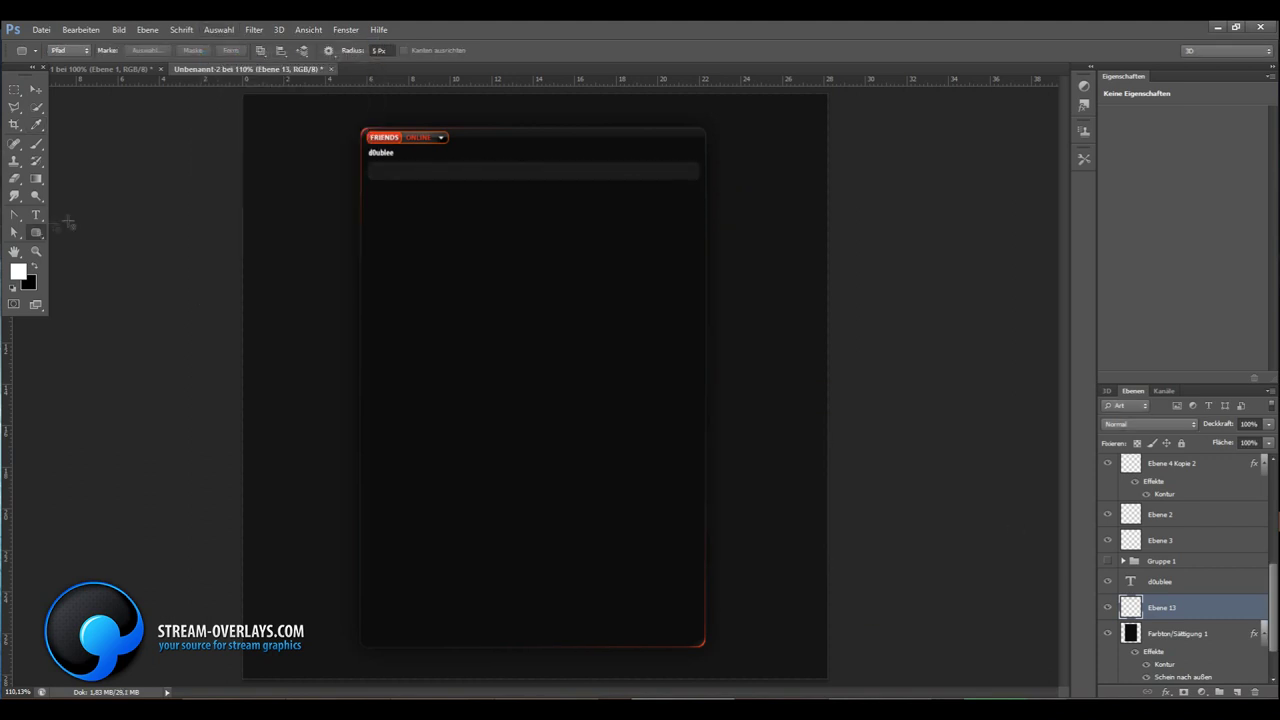
left_click(68, 224)
Give the bar layer a black Color Overlay at 40% opacity
right_click(1130, 605)
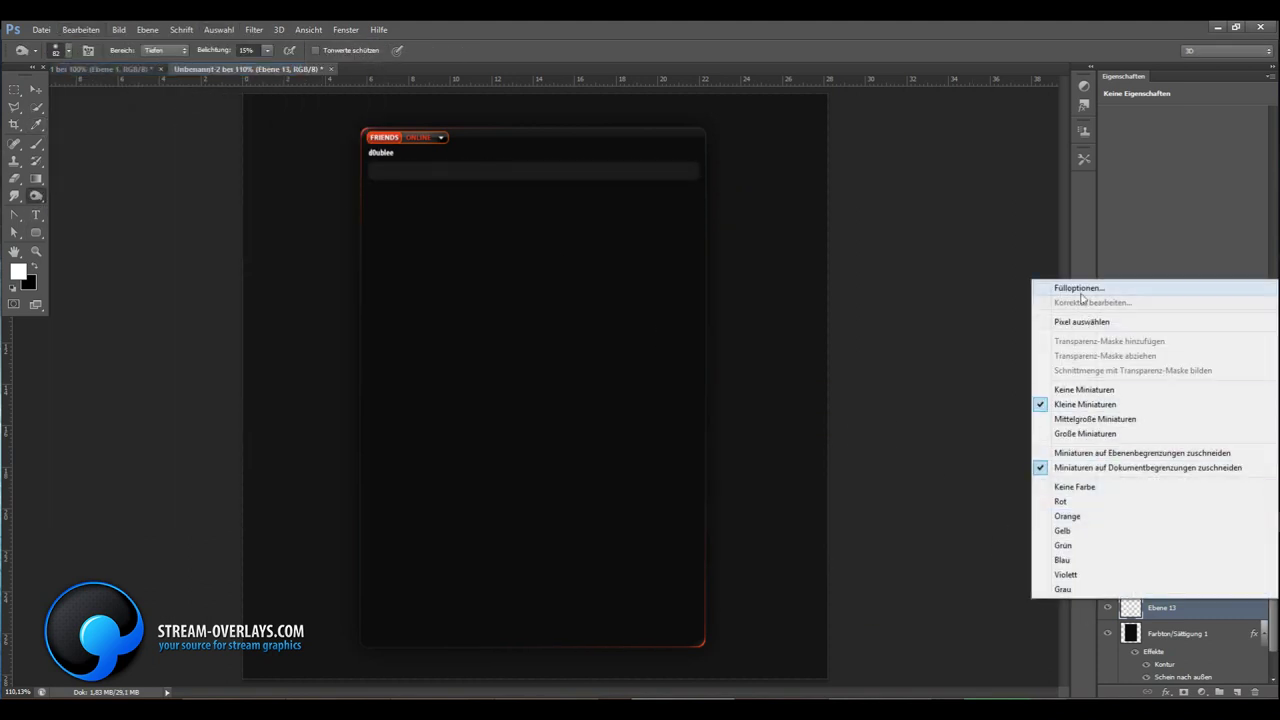
left_click(1078, 288)
left_click(767, 453)
left_click(1023, 339)
left_click(943, 414)
left_click_drag(985, 355, 846, 358)
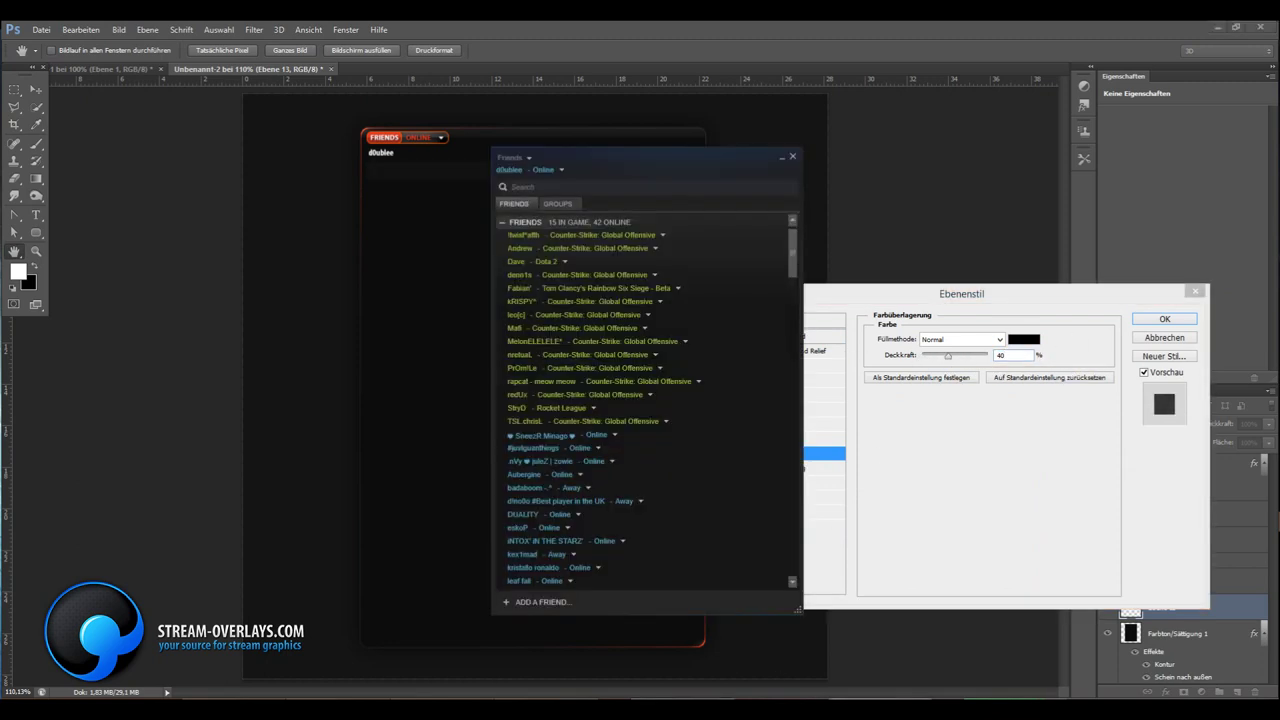
left_click(1160, 320)
scroll(1175, 639, "down", 2)
Add a 1px Stroke and a black Inner Glow of size 5 to the bar
double_click(1164, 664)
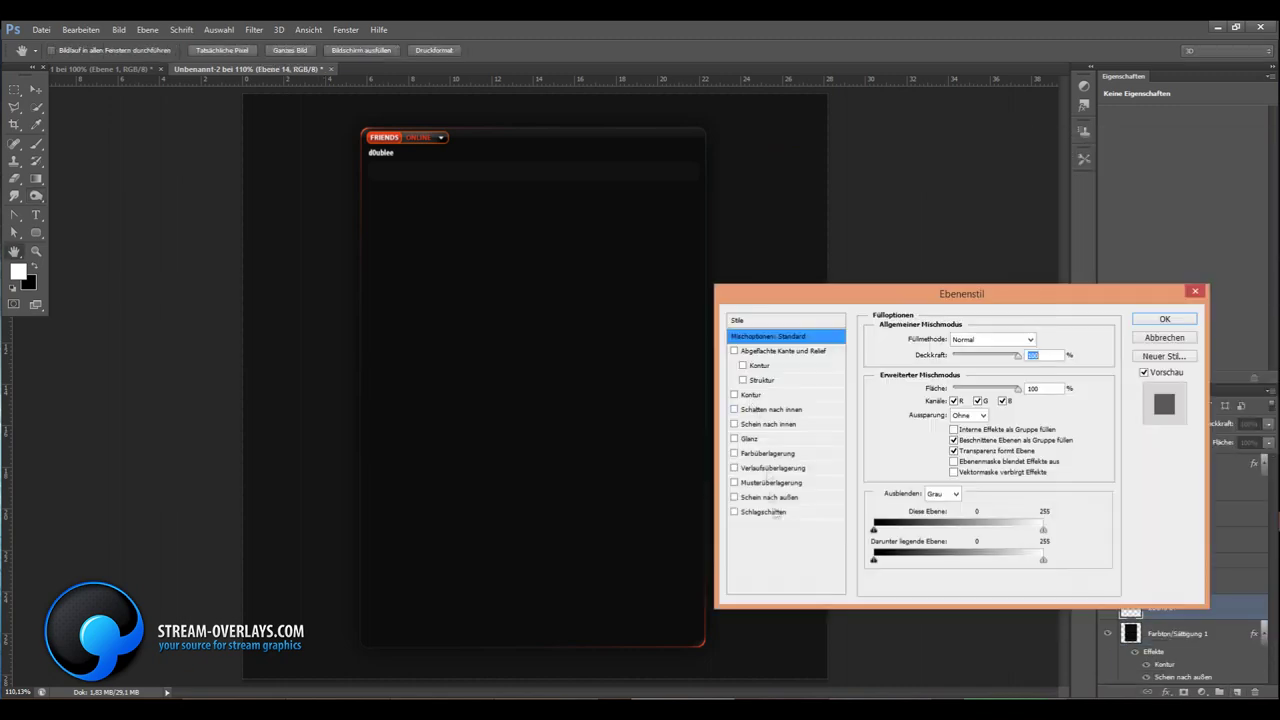
left_click(965, 411)
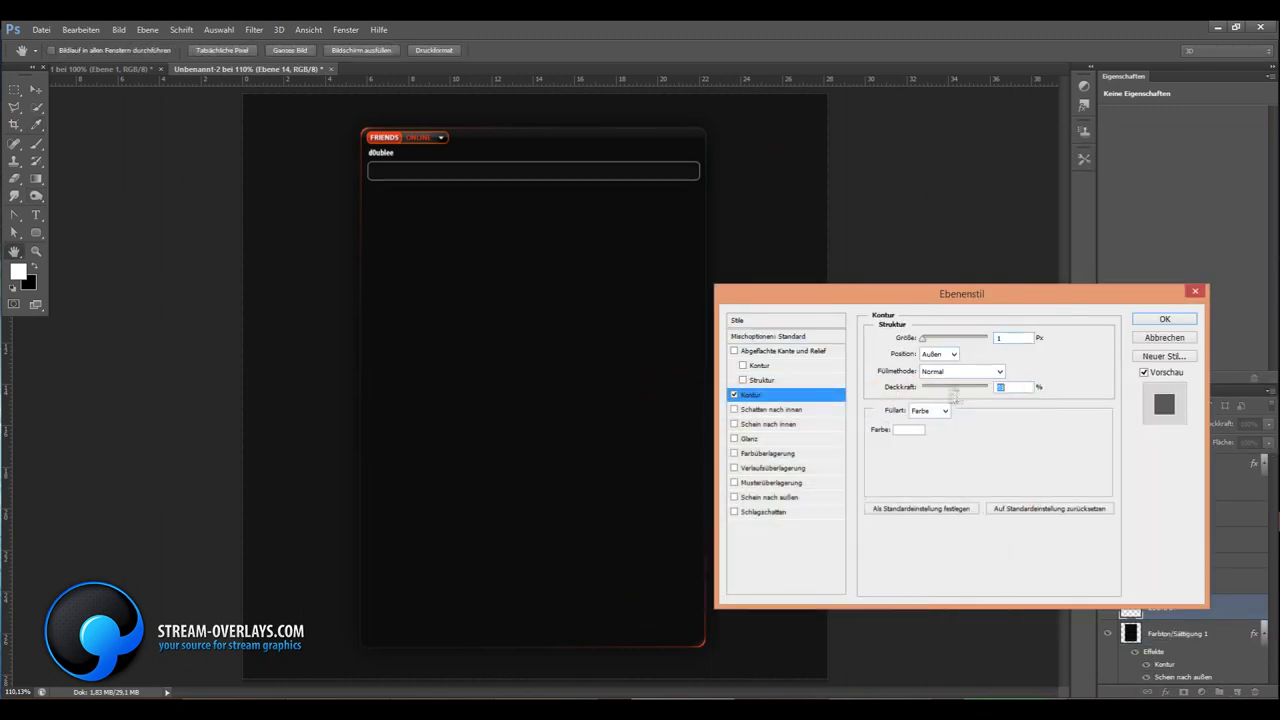
type("0")
left_click(735, 425)
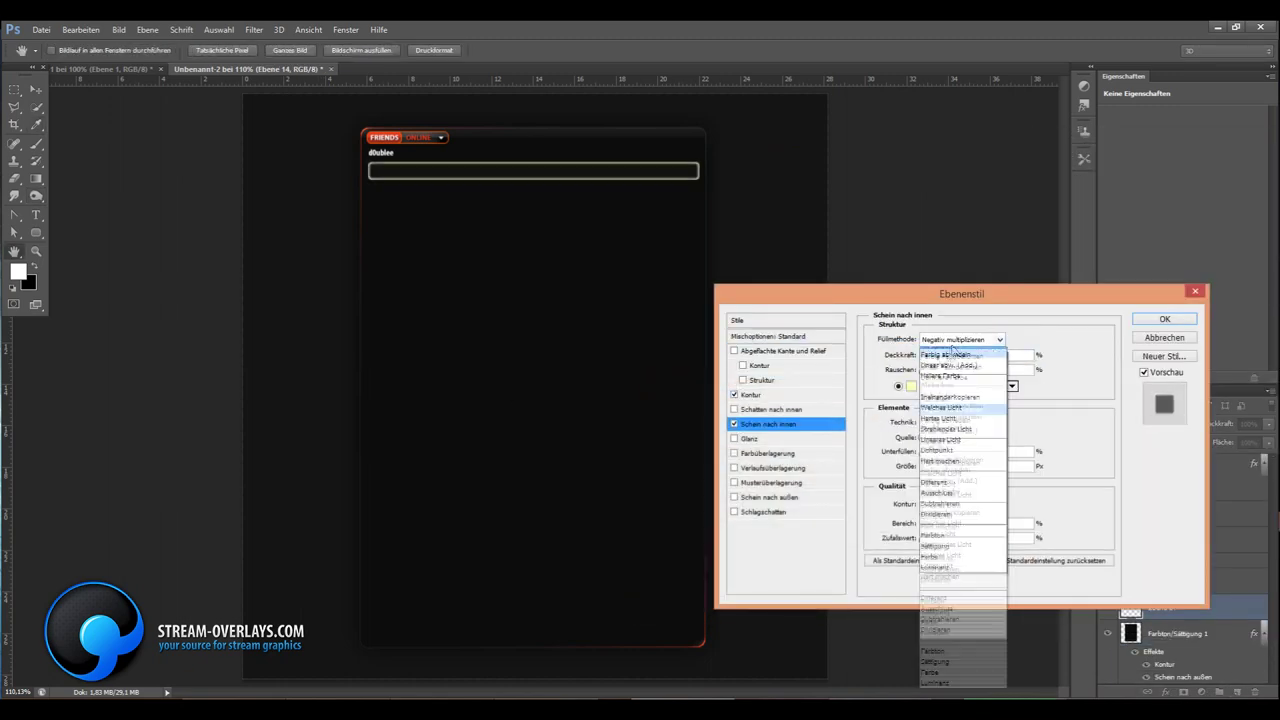
left_click(886, 375)
left_click(970, 410)
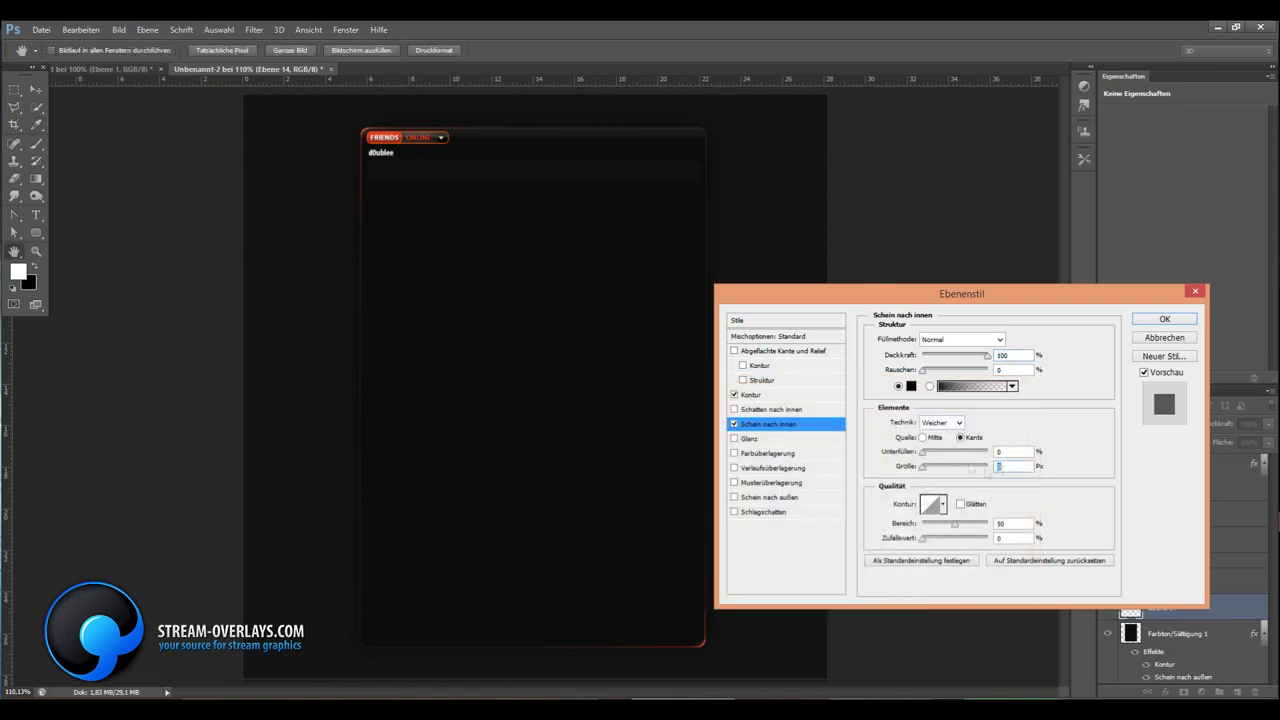
left_click(1014, 523)
type("0")
left_click(1012, 466)
type("5")
key("Return")
key("z")
left_click(488, 329)
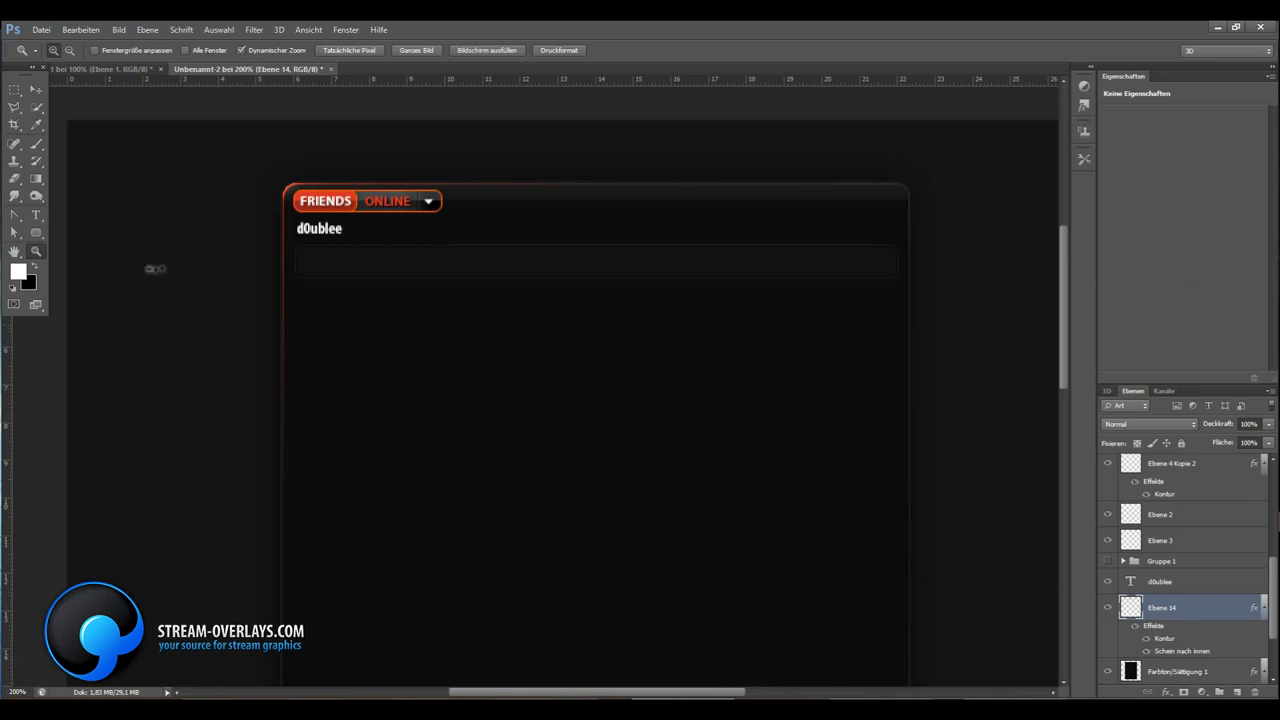
On a new layer, stroke a small circular selection white at 3px for the lens
key("ctrl+shift+alt+n")
key("m")
left_click_drag(430, 338, 458, 362)
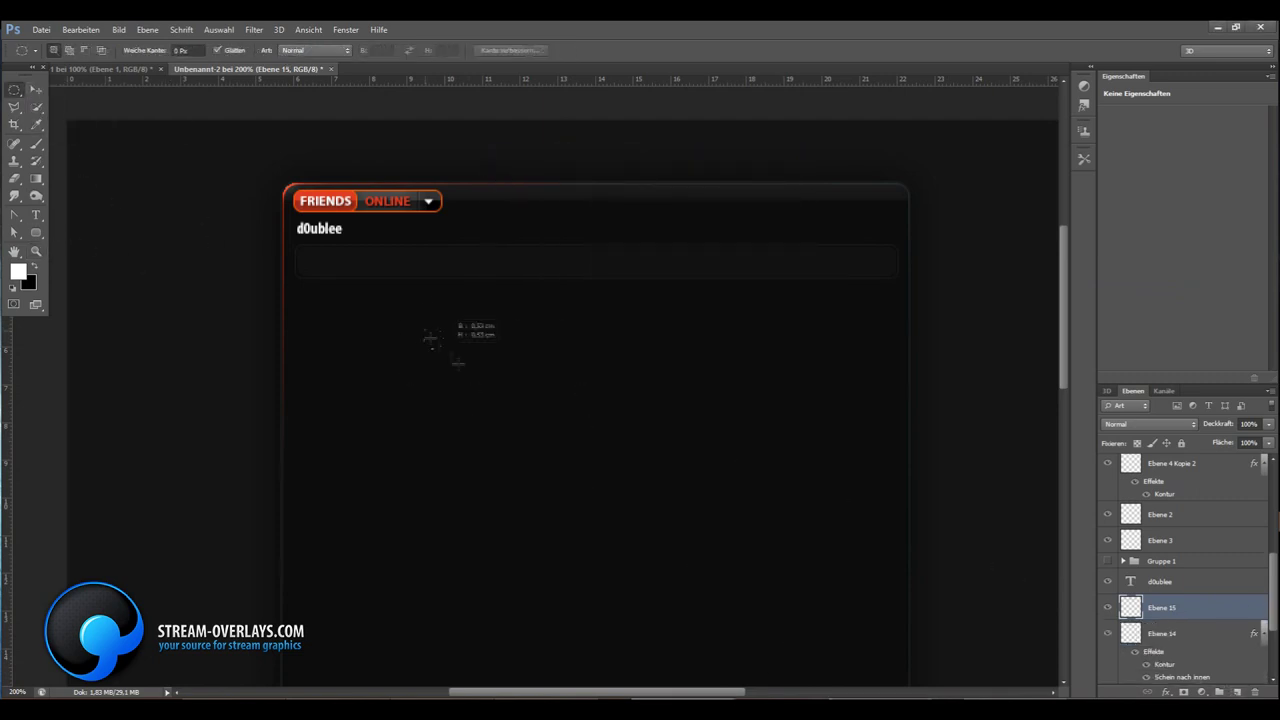
left_click(81, 29)
left_click(140, 226)
type("3")
key("Return")
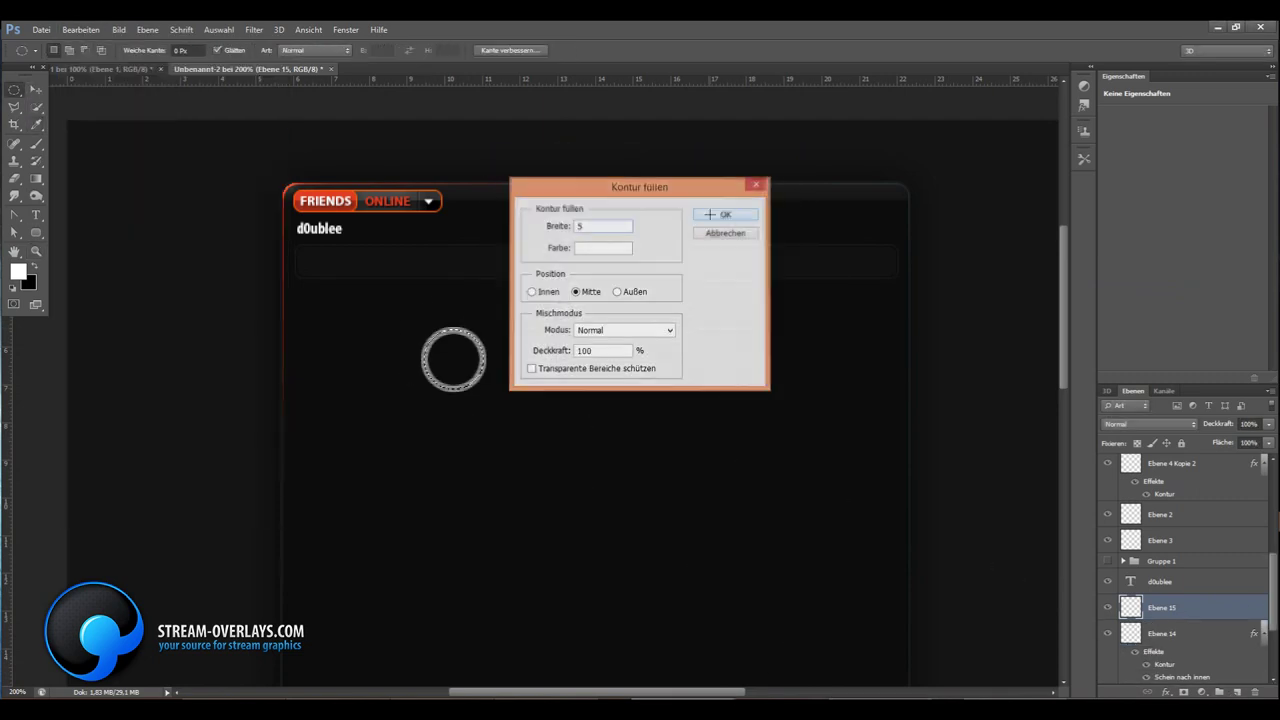
key("ctrl+j")
scroll(571, 371, "down", 1)
Lasso a magnifier handle, fill it white, and merge it with the lens
key("l")
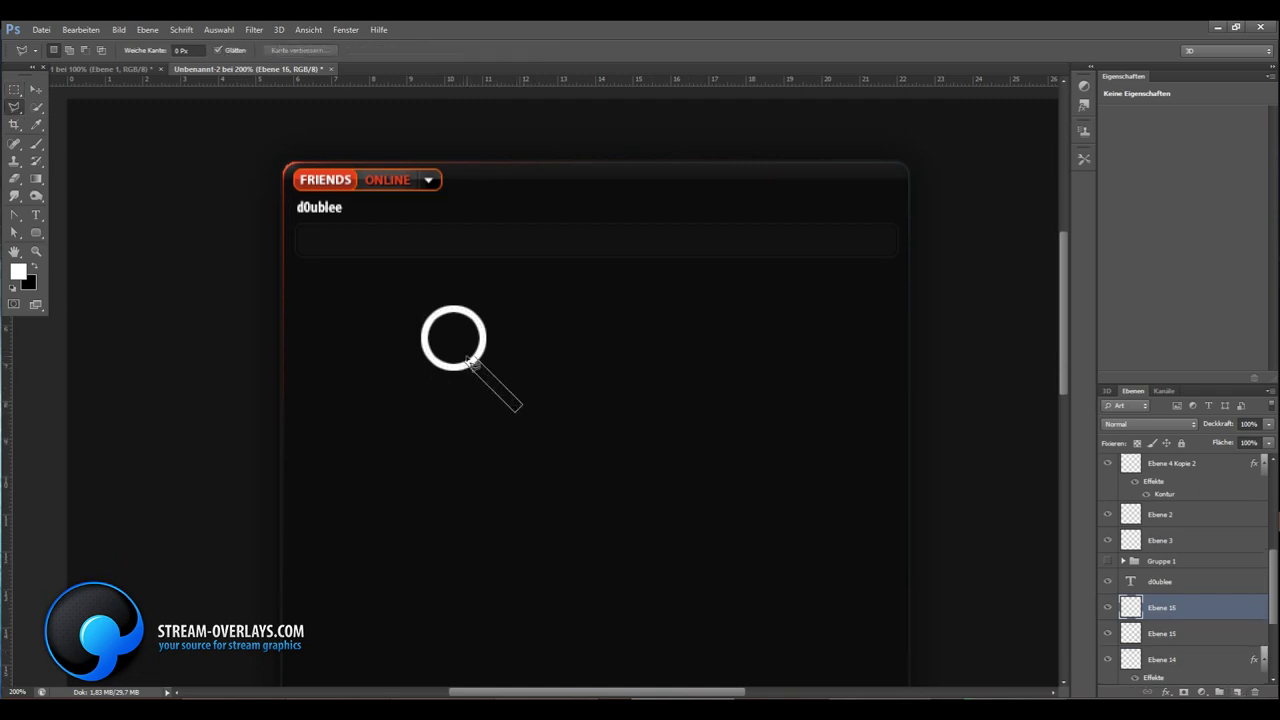
left_click(81, 29)
left_click(130, 214)
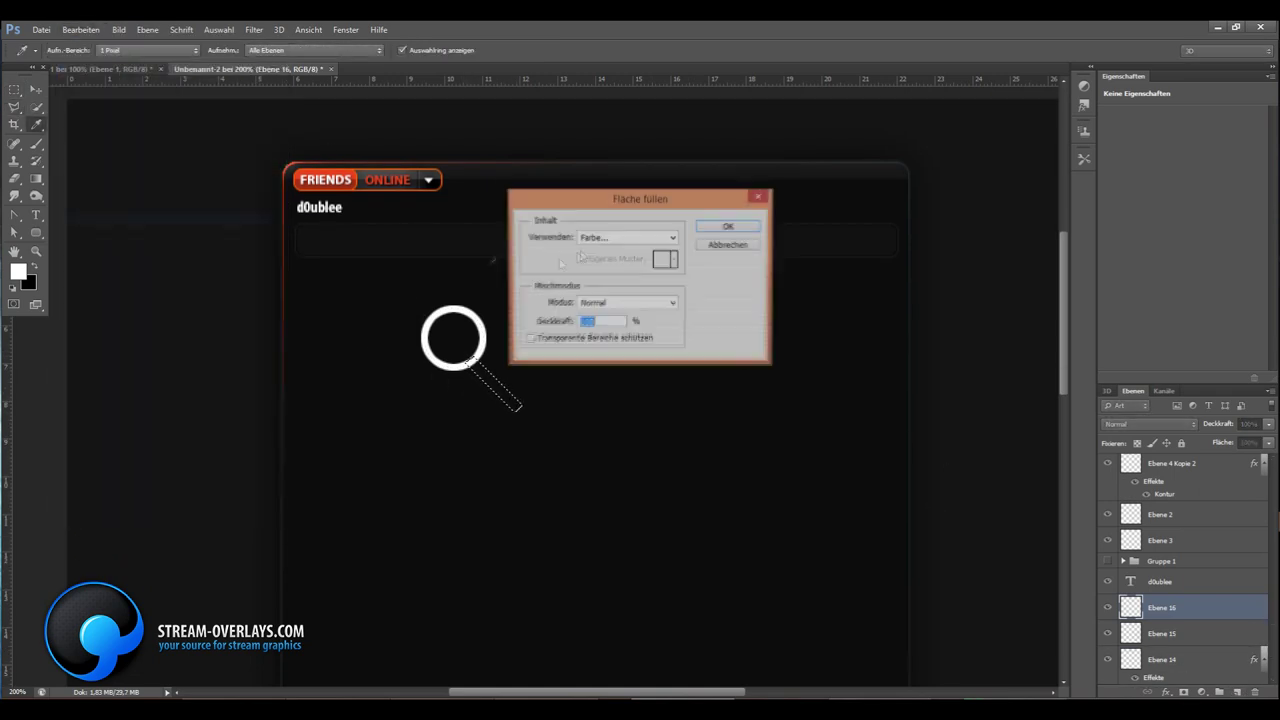
left_click(728, 229)
key("ctrl+e")
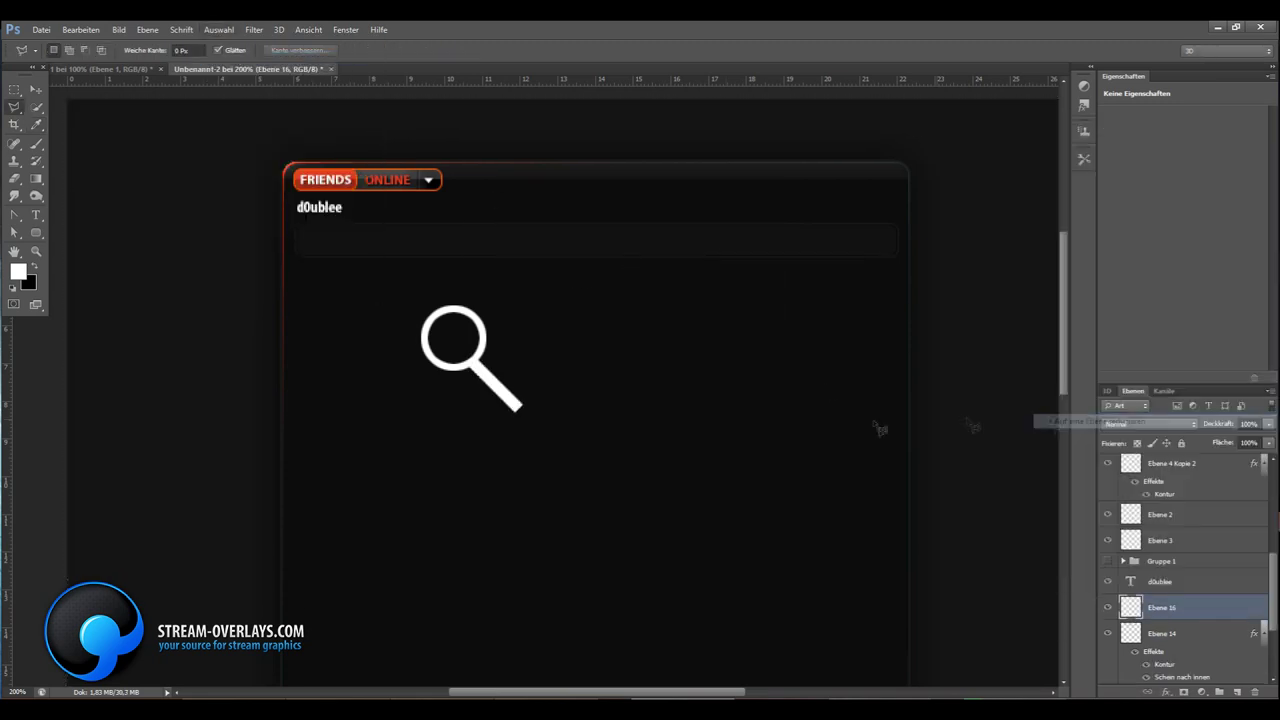
Scale the magnifier icon down into the search bar's left end
key("ctrl+t")
left_click_drag(432, 318, 508, 400)
key("Return")
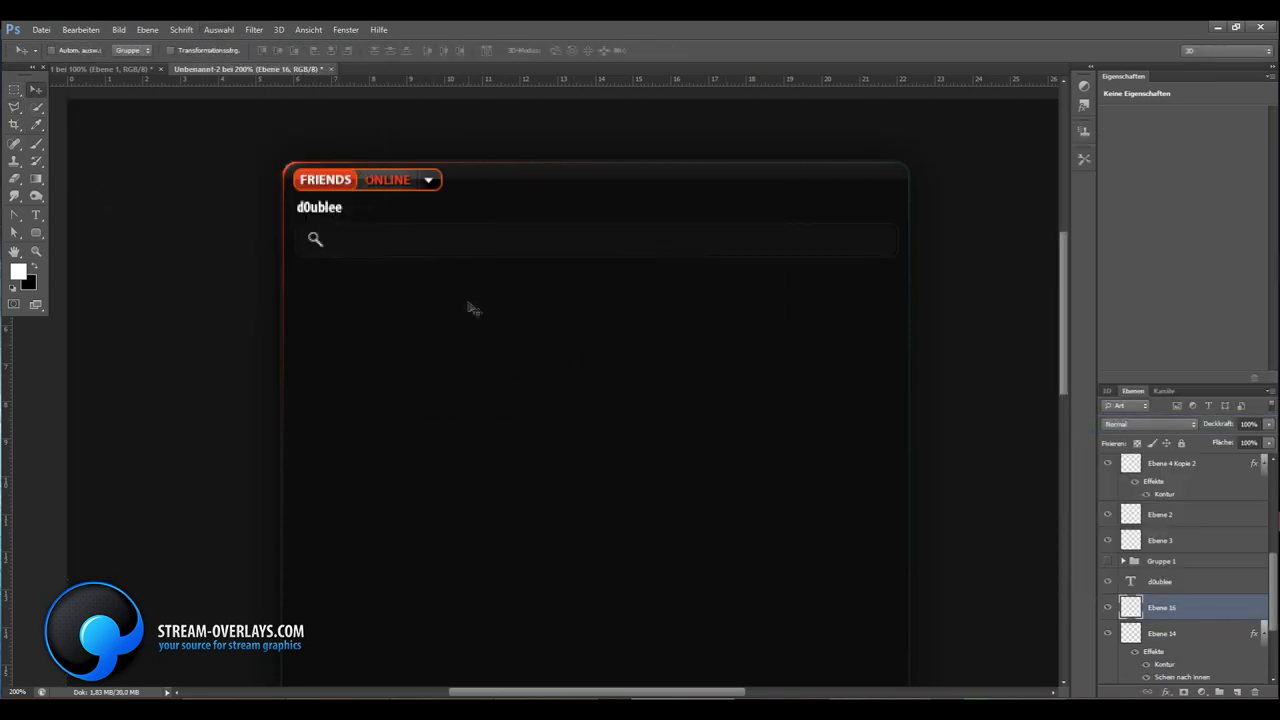
right_click(348, 296)
key("z")
left_click_drag(313, 245, 360, 245)
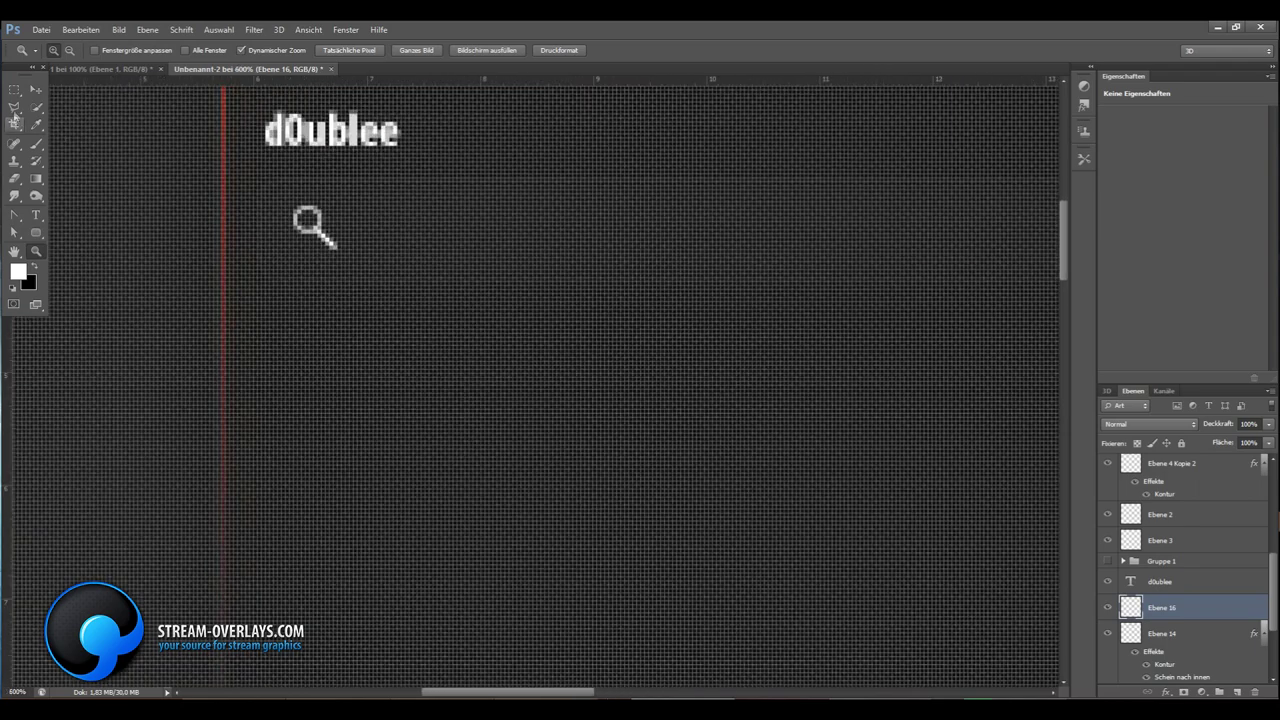
left_click(14, 106)
key("v")
key("ctrl+0")
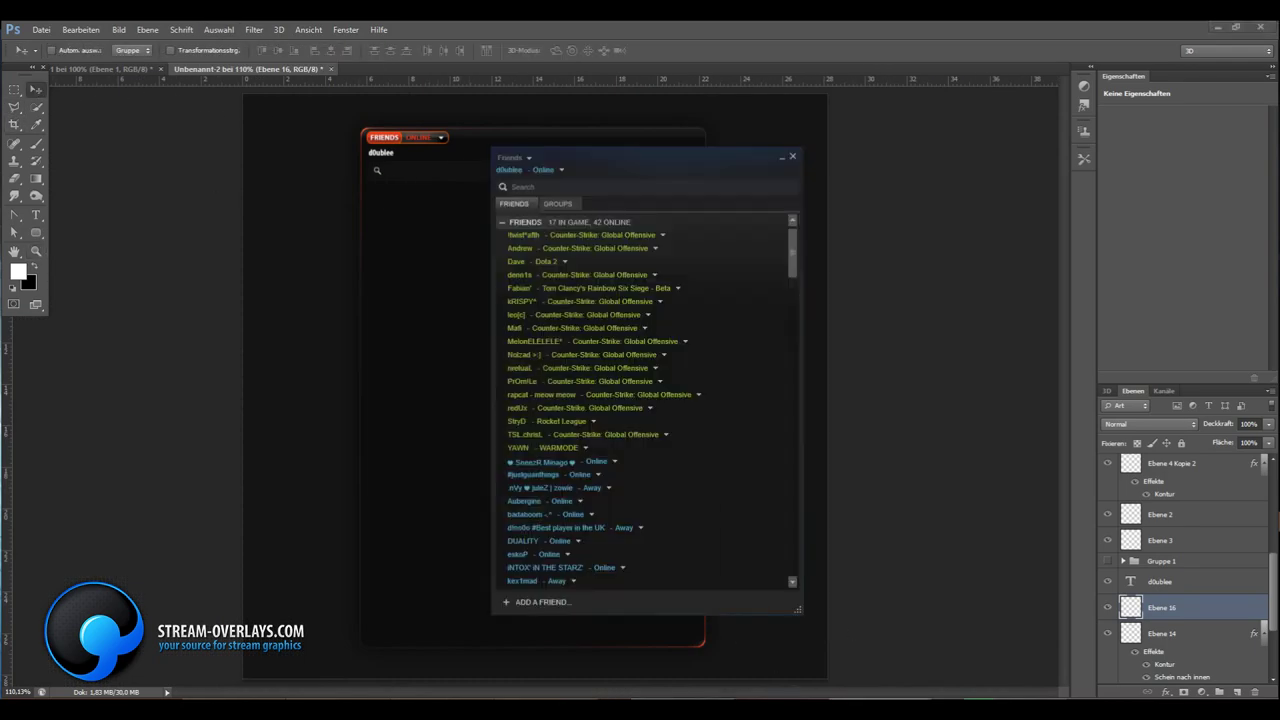
Add the text 'Search' beside the magnifier icon
key("t")
left_click(397, 167)
type("ch")
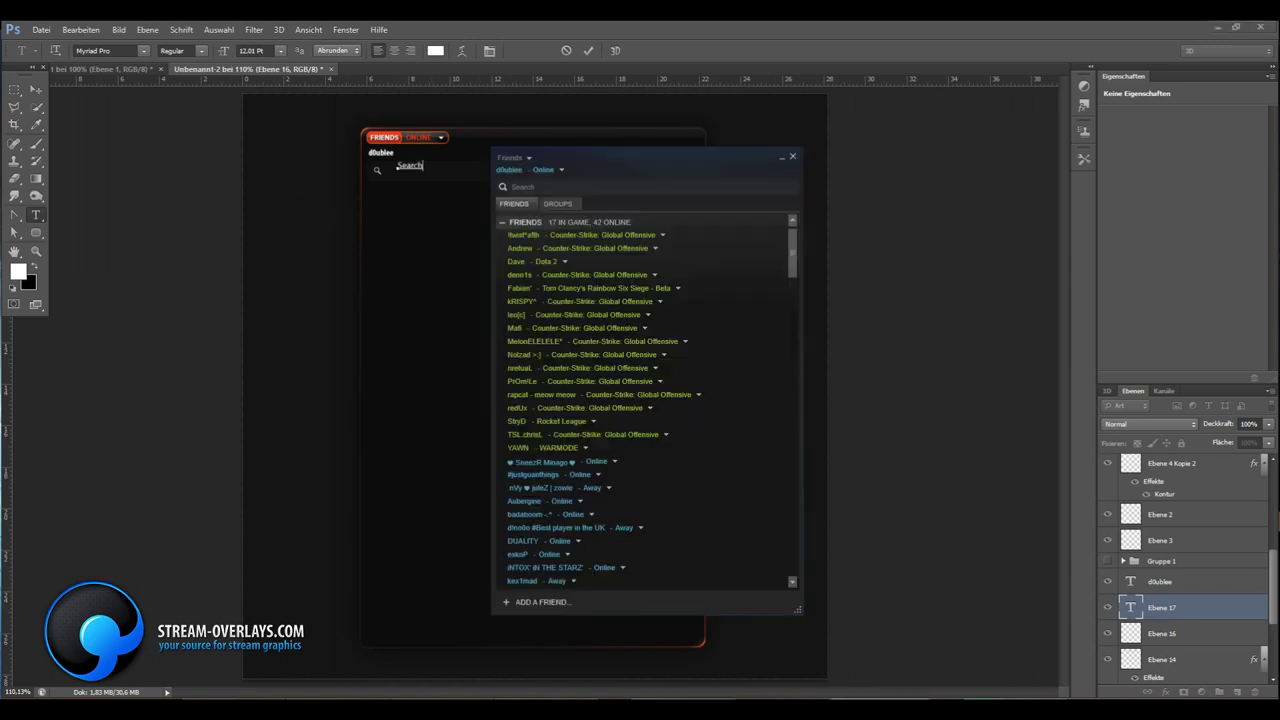
left_click(36, 91)
double_click(1130, 607)
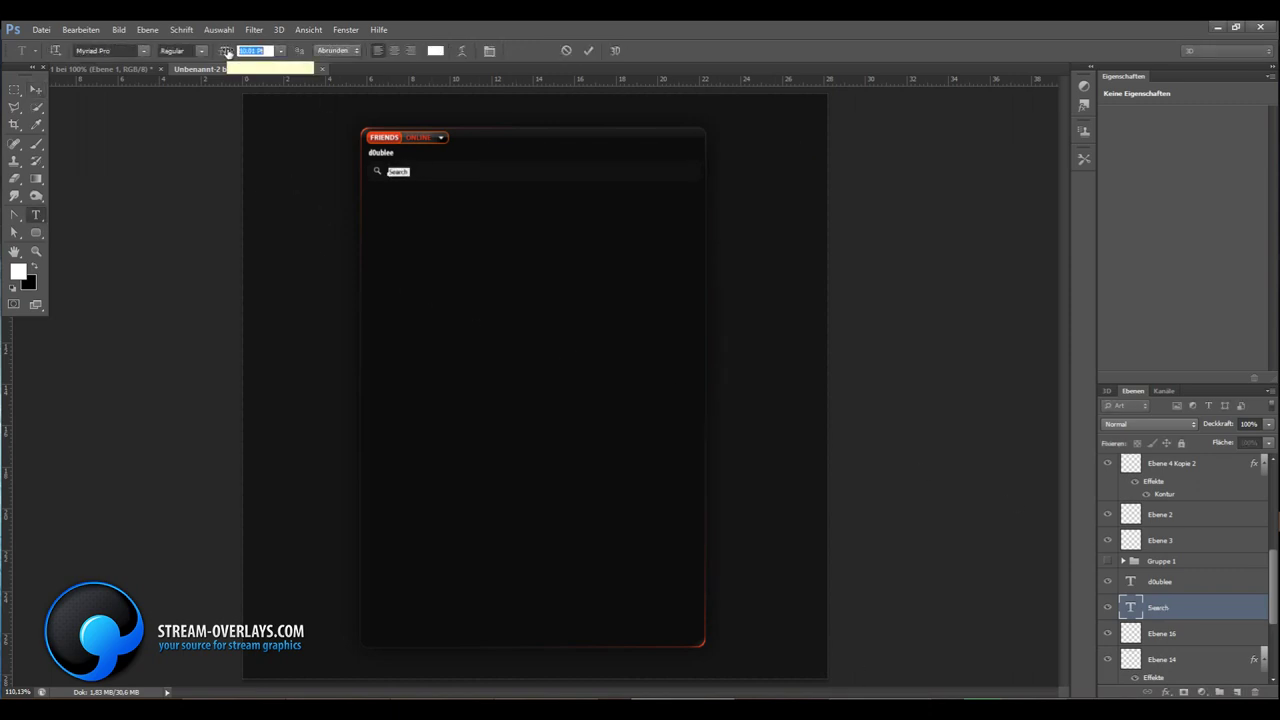
left_click(40, 90)
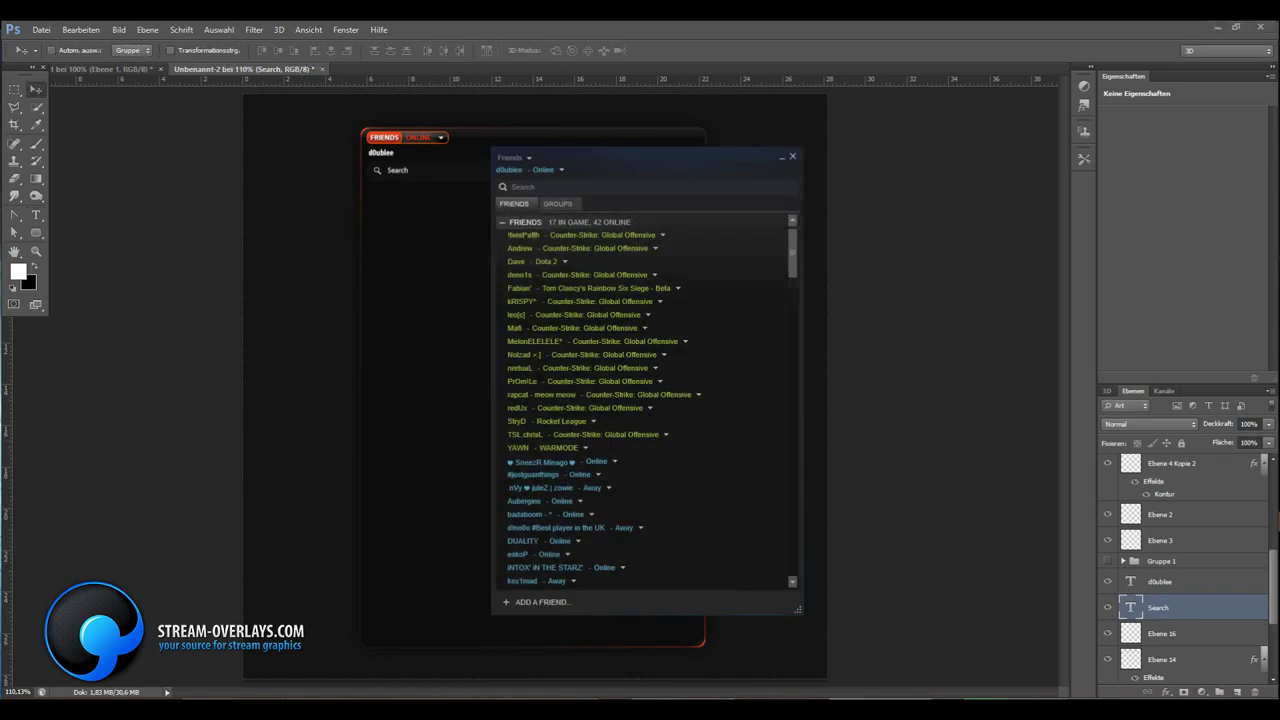
Select the search bar layer, Ebene 14
key("m")
key("ctrl+plus")
right_click(490, 248)
key("Escape")
left_click(982, 463, "ctrl")
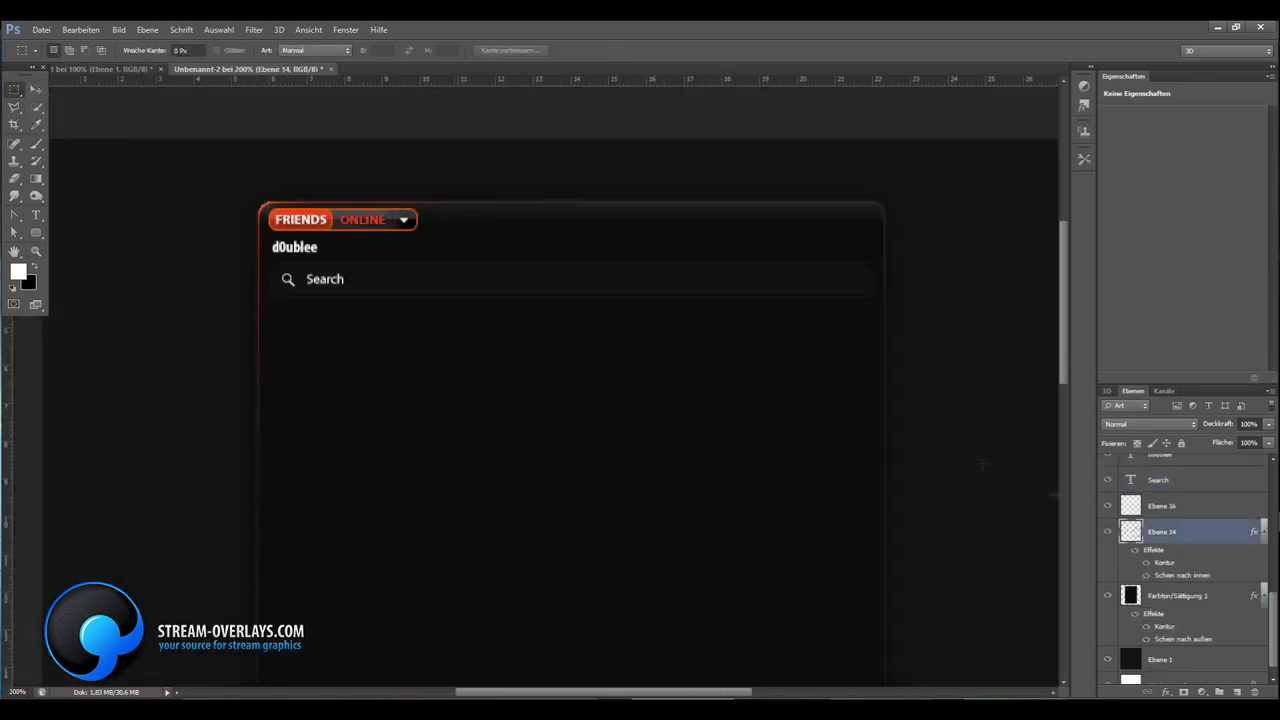
key("z")
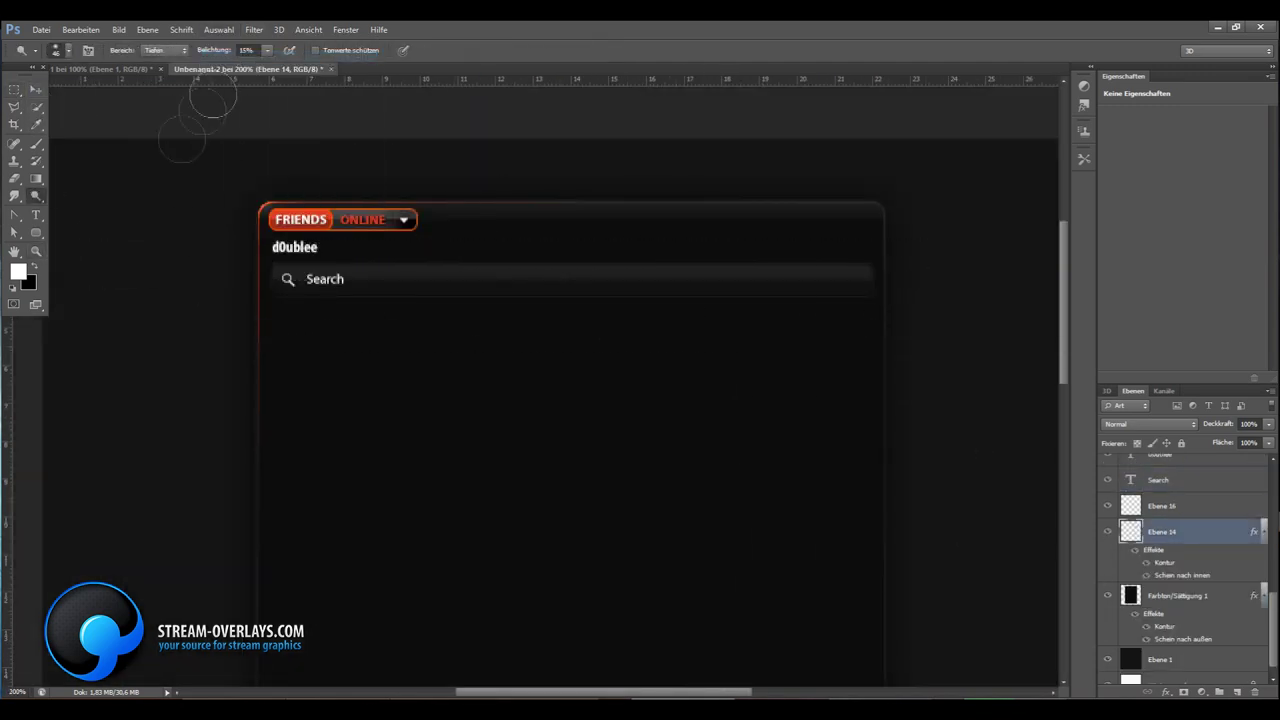
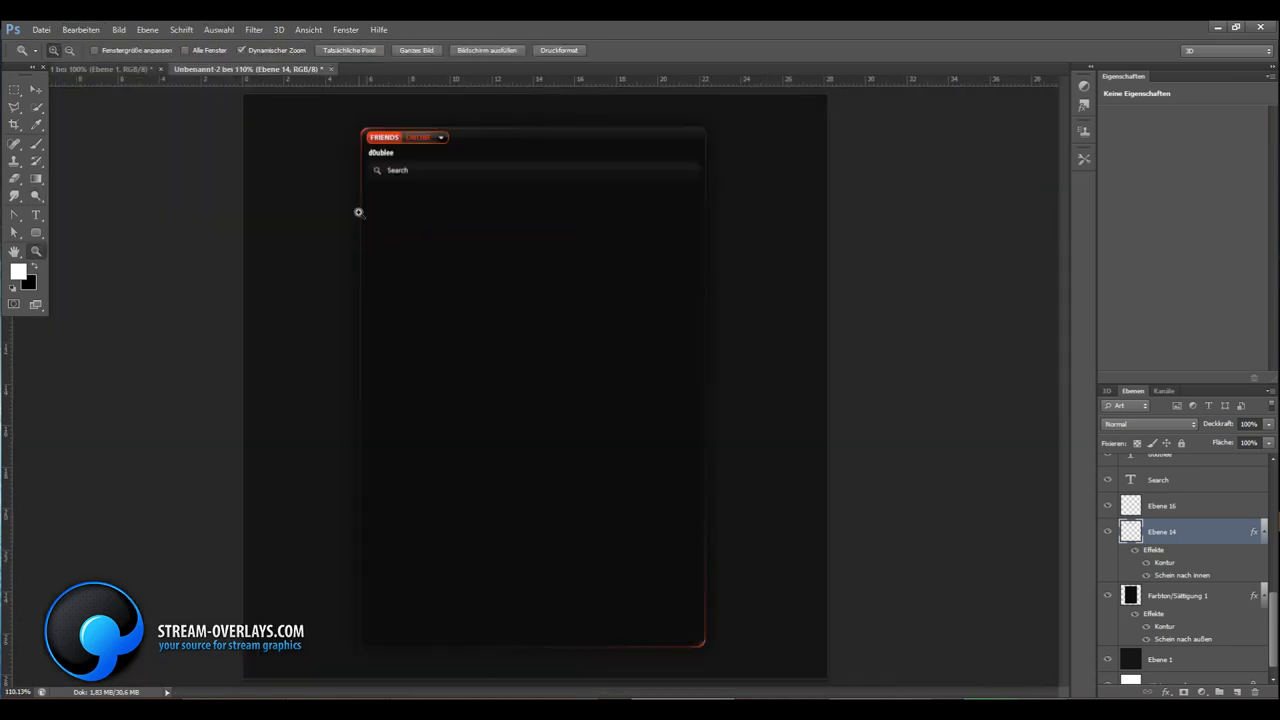
Draw a 100 px feathered lasso selection over the panel top
left_click(20, 111)
type("100")
left_click_drag(400, 250, 420, 240)
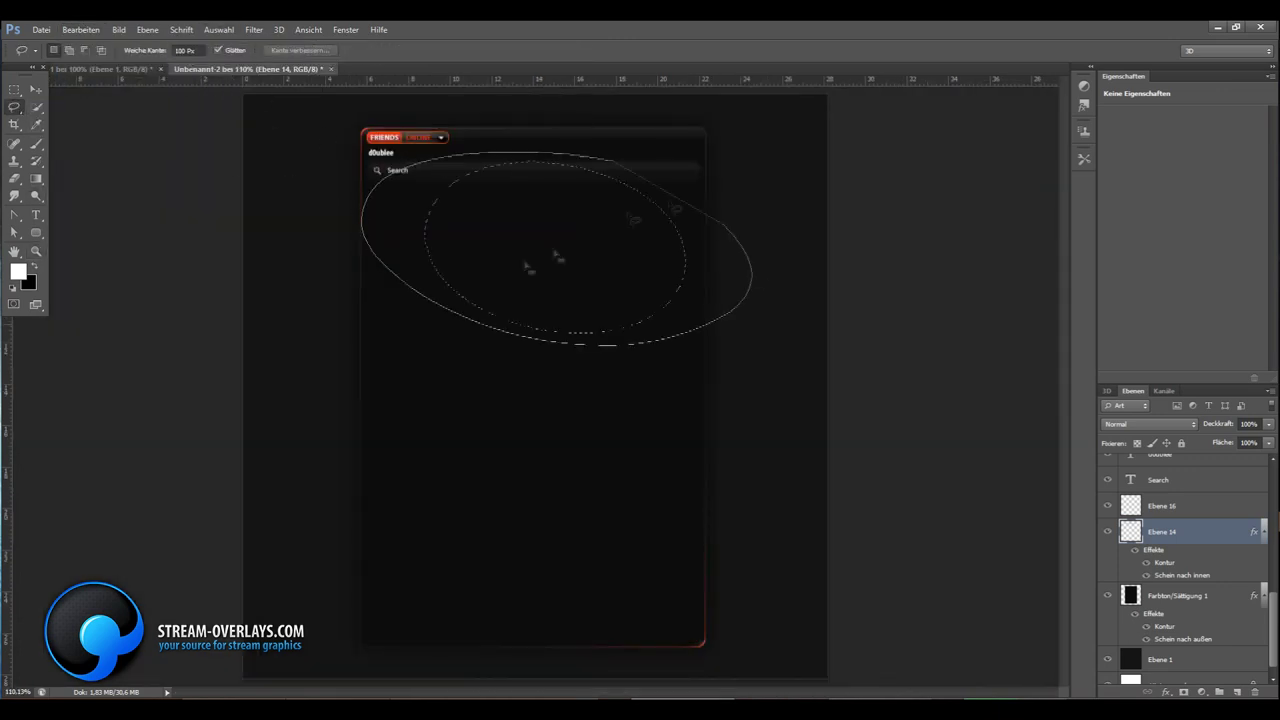
left_click_drag(540, 255, 620, 197)
left_click(81, 29)
left_click(150, 78)
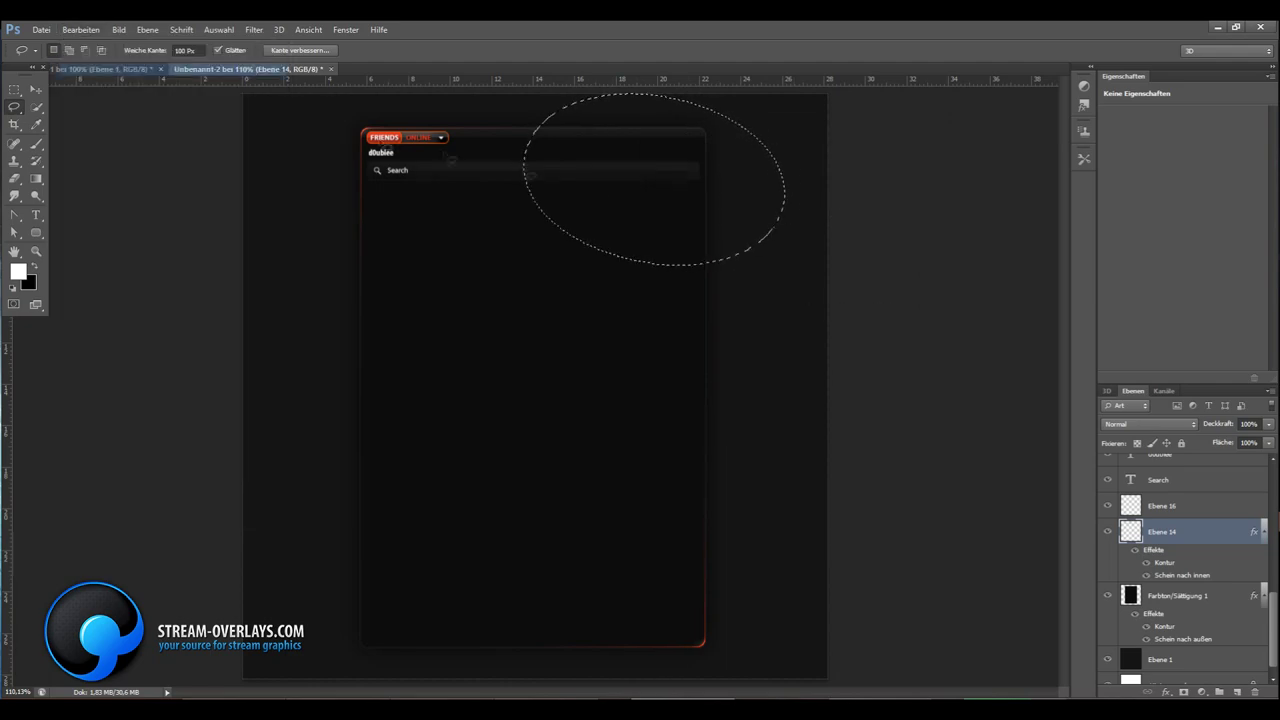
left_click(81, 29)
left_click(158, 45)
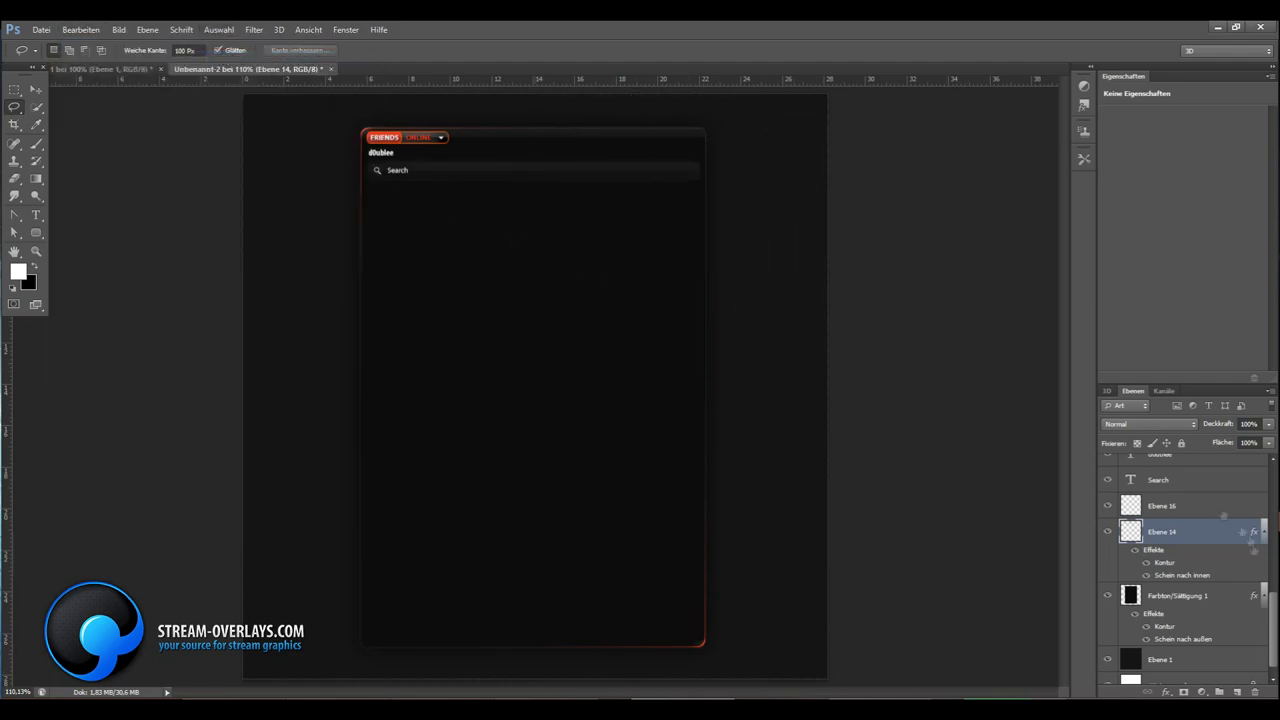
Delete Ebene 14, add a new layer, move the feathered selection top right, then deselect
left_click_drag(1254, 548, 1253, 691)
left_click(1237, 691)
left_click_drag(515, 250, 622, 194)
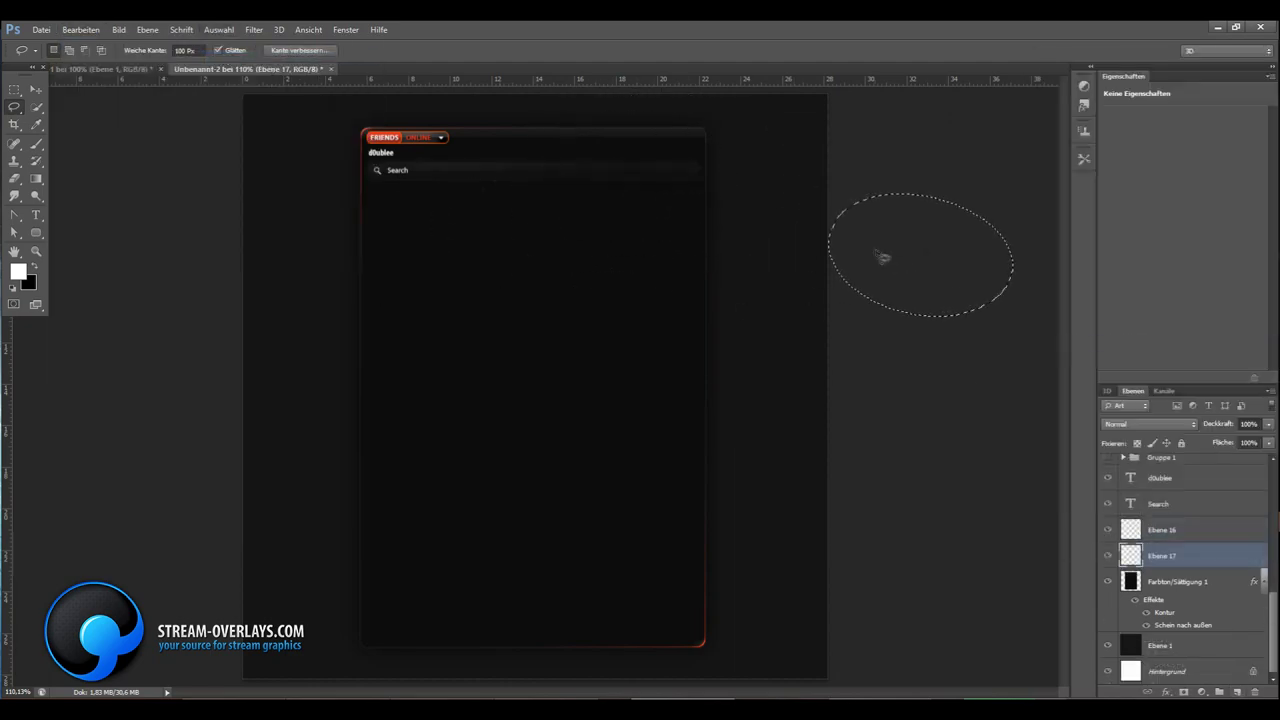
left_click_drag(883, 257, 685, 196)
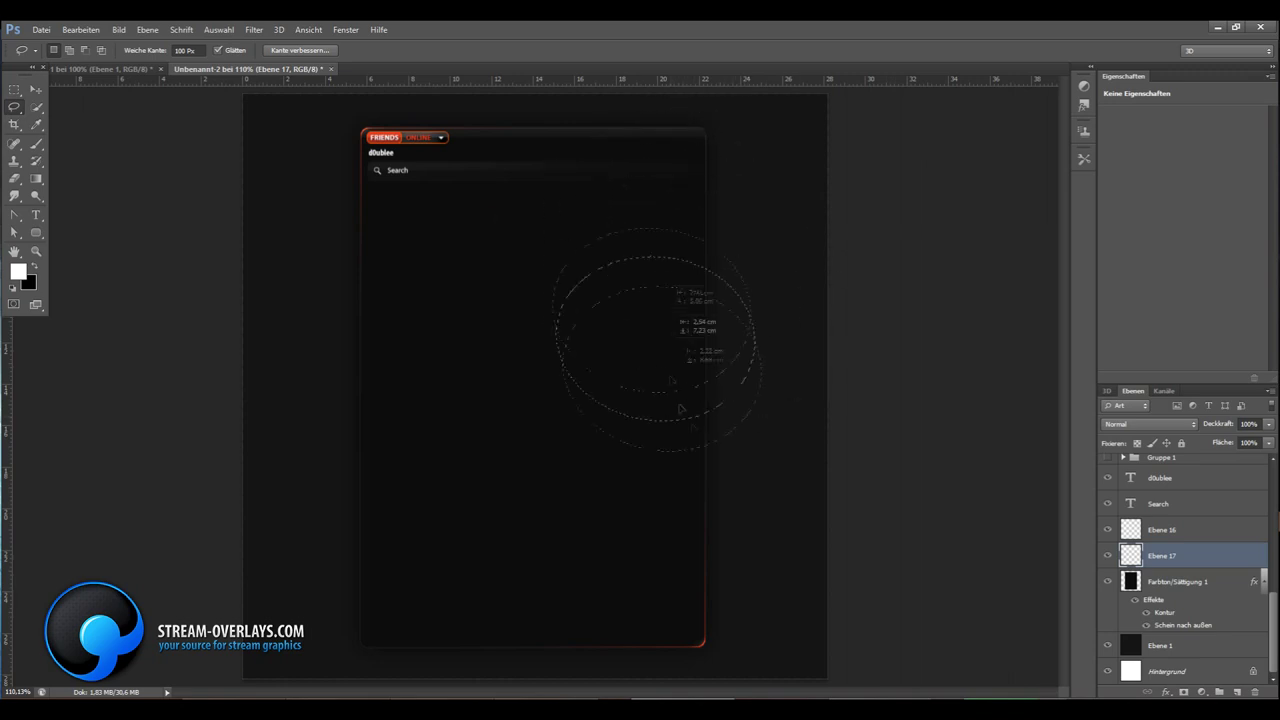
left_click(219, 29)
left_click(236, 60)
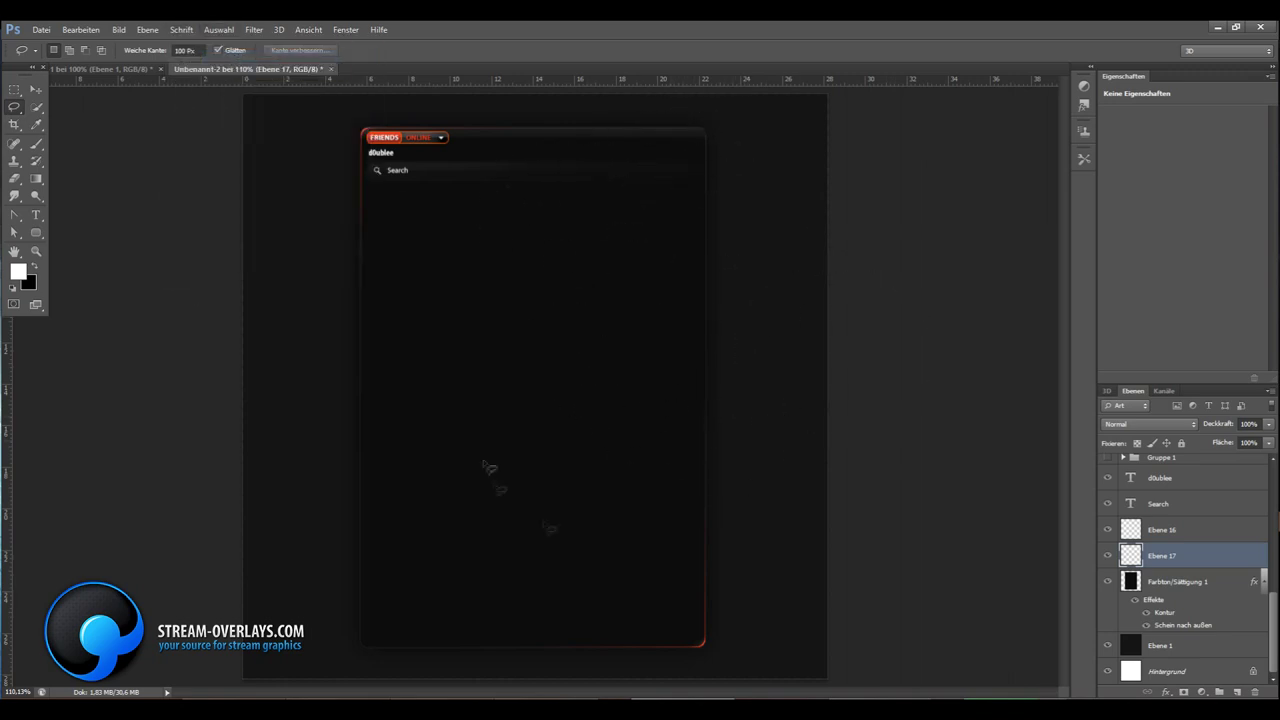
Group Search, Ebene 16 and Ebene 17 as Gruppe 2 and add an empty Ebene 18
left_click(1160, 503, "shift")
key("ctrl+g")
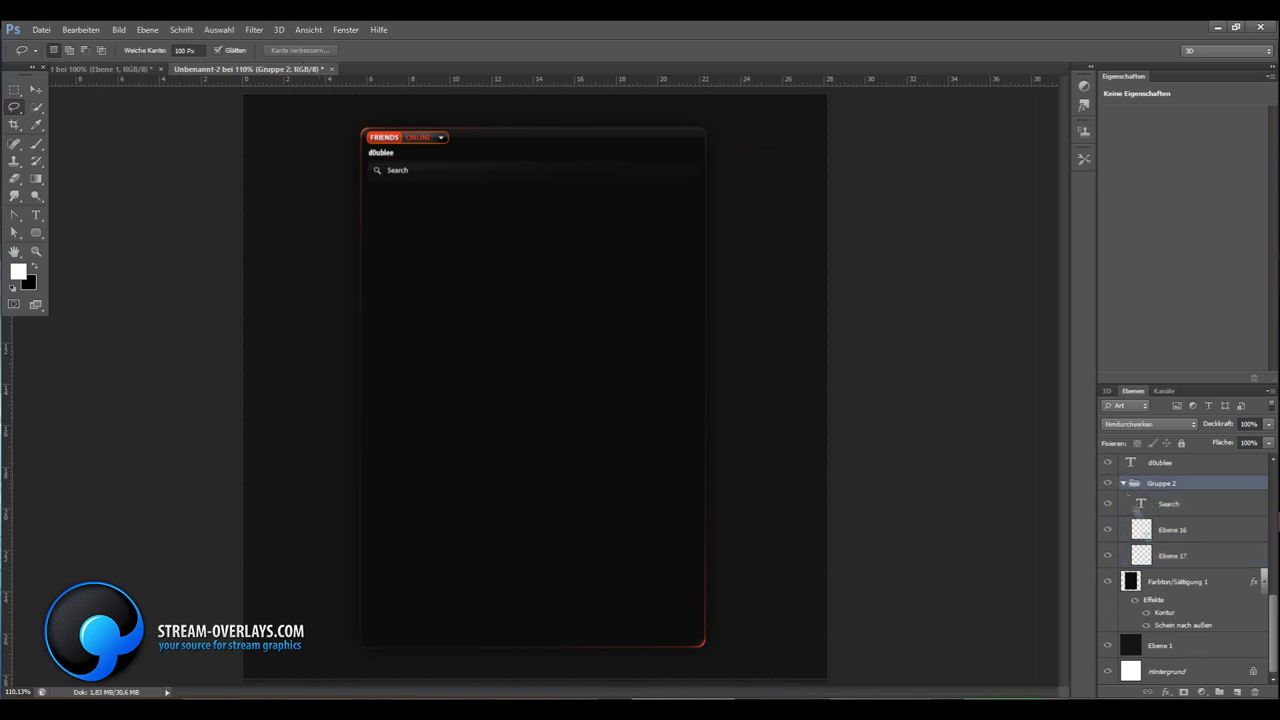
left_click(1123, 483)
left_click(1237, 692)
Zoom into the header and turn a rounded rectangle below Search into a selection
key("z")
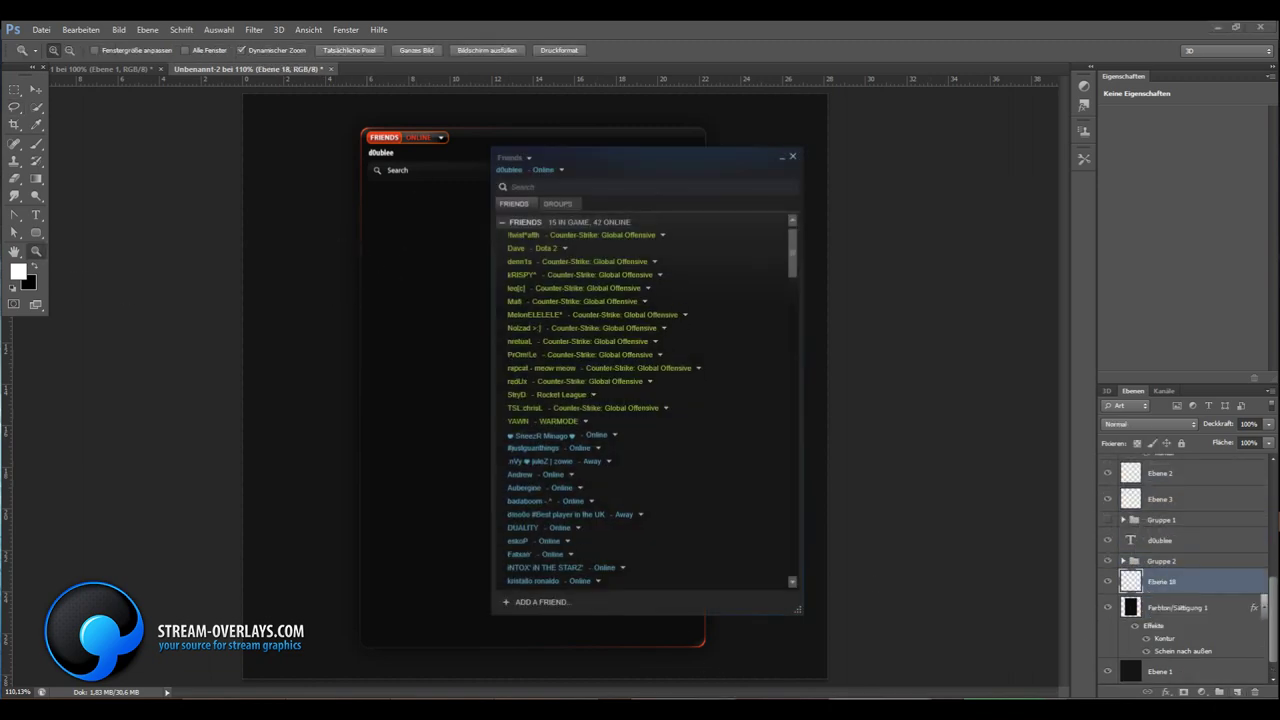
left_click(485, 110)
key("u")
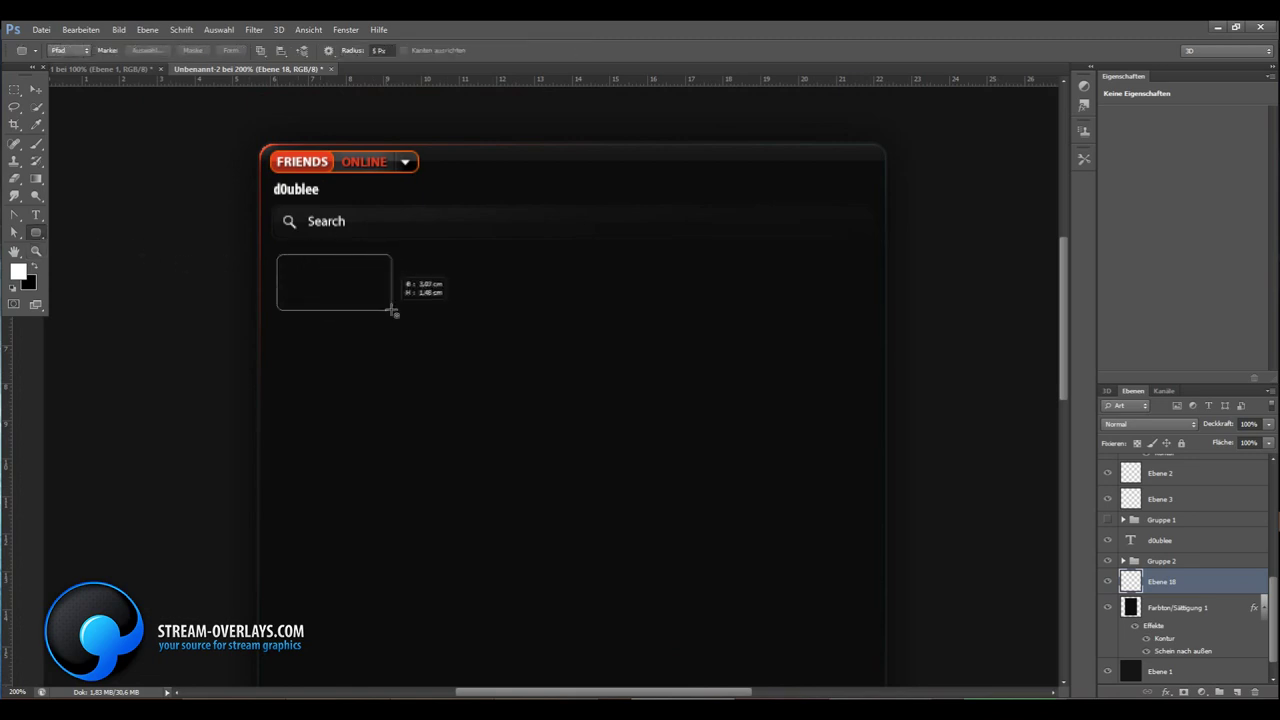
right_click(410, 300)
left_click(517, 346)
key("m")
left_click_drag(473, 383, 233, 286)
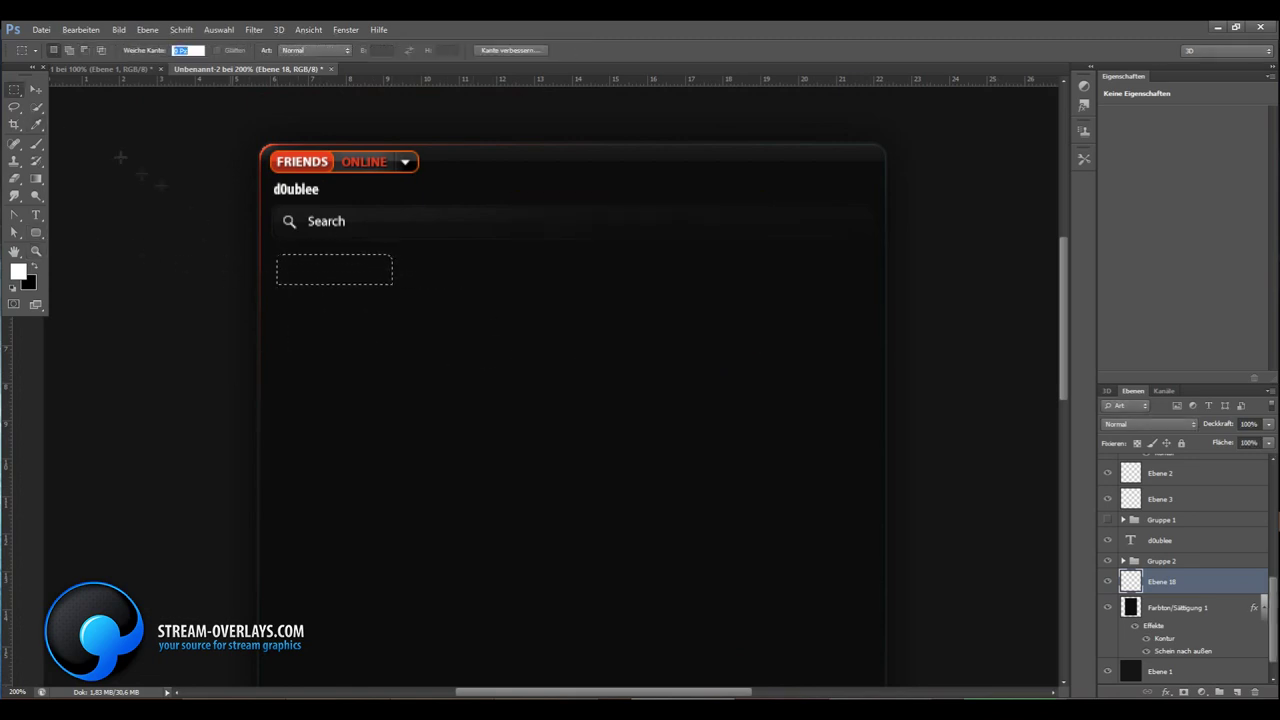
Fill the rounded selection with orange sampled from the FRIENDS badge
key("i")
left_click(290, 162)
left_click(80, 29)
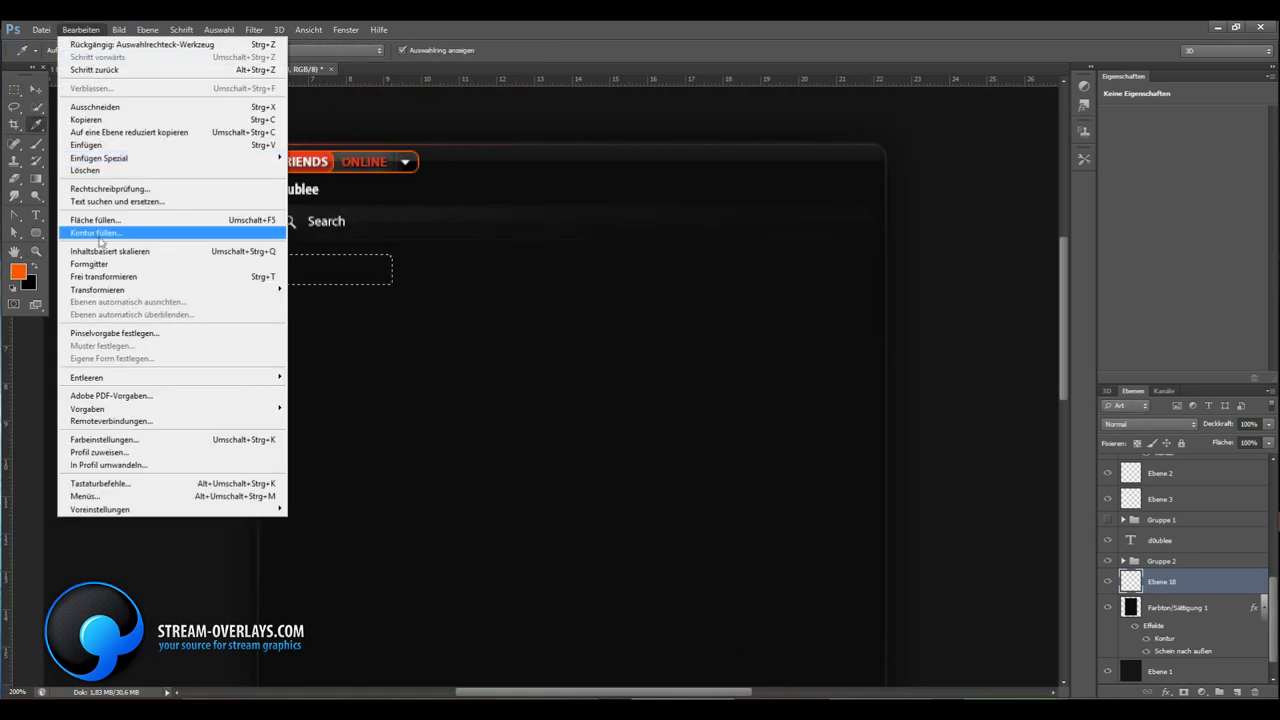
left_click(95, 219)
key("Return")
key("z")
left_click(409, 215, "alt")
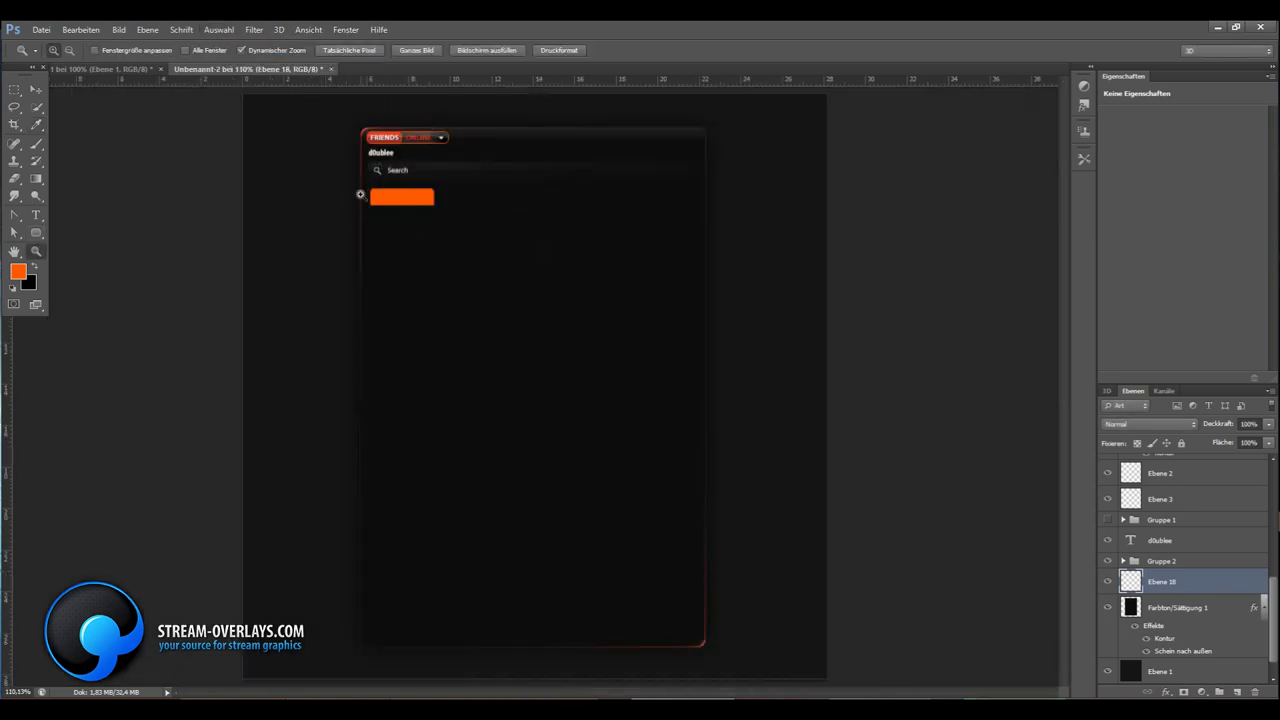
left_click_drag(360, 194, 523, 251)
Cut away the bar's right part, then duplicate, flip horizontally and shift the copy right
key("m")
key("Delete")
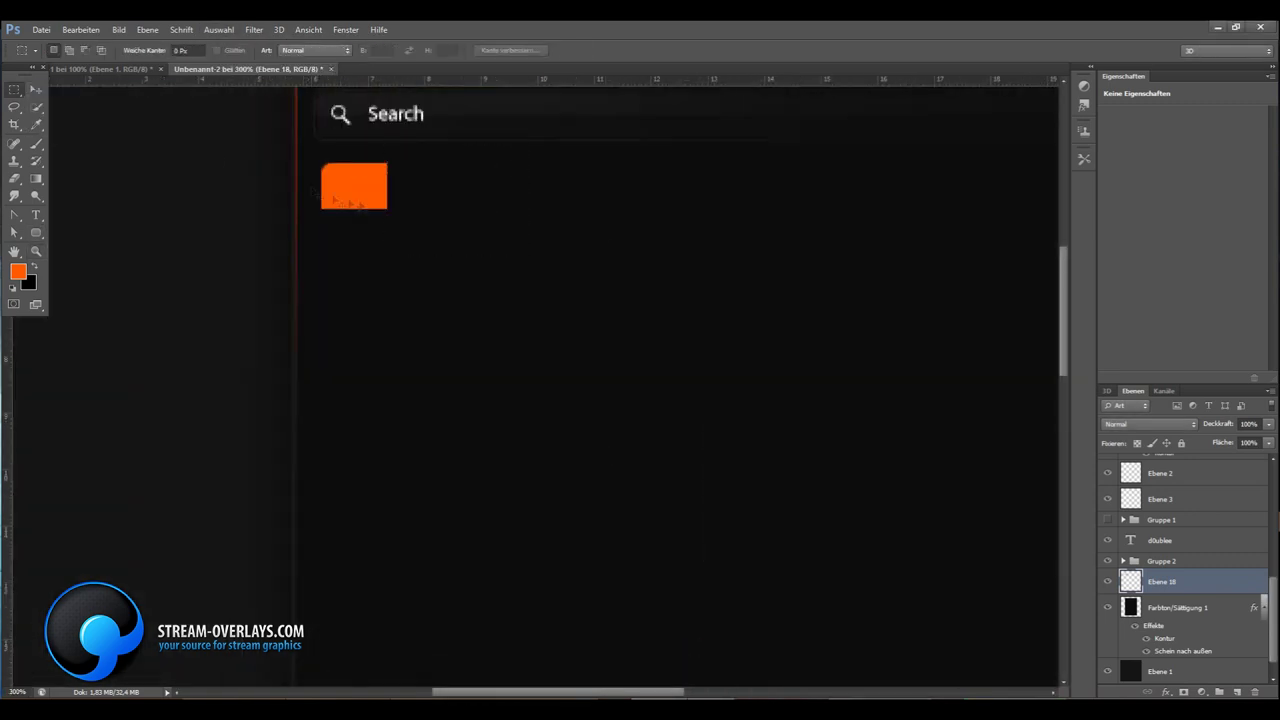
key("ctrl+j")
left_click(80, 29)
left_click(320, 423)
key("v")
left_click_drag(355, 192, 420, 192)
Merge the two orange bar halves into one layer
left_click(1155, 607, "shift")
key("ctrl+e")
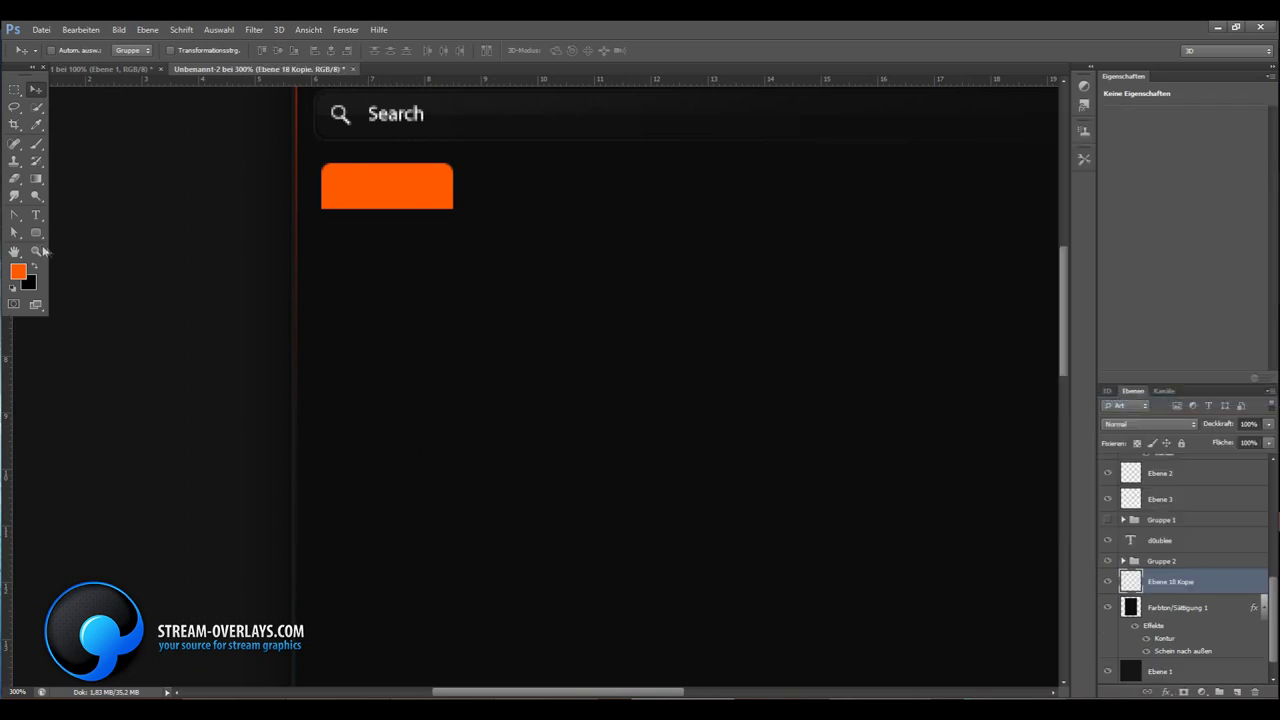
left_click(36, 251)
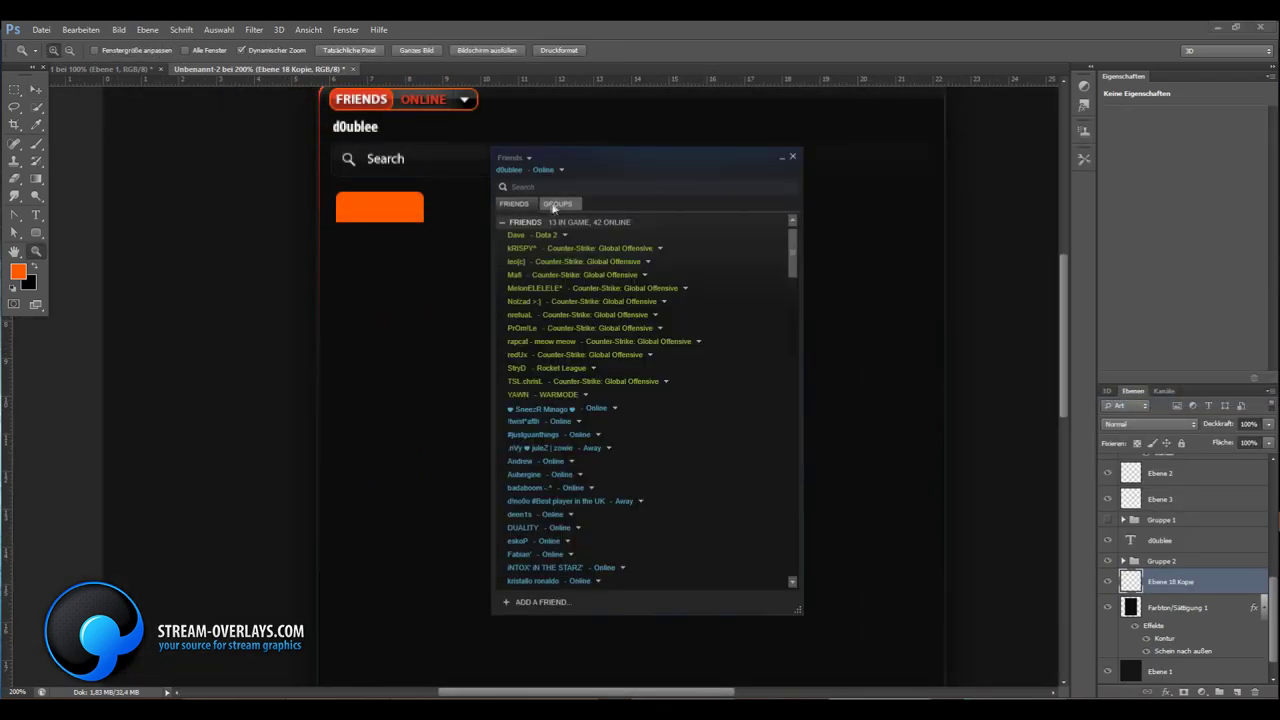
left_click(345, 192)
left_click(36, 90)
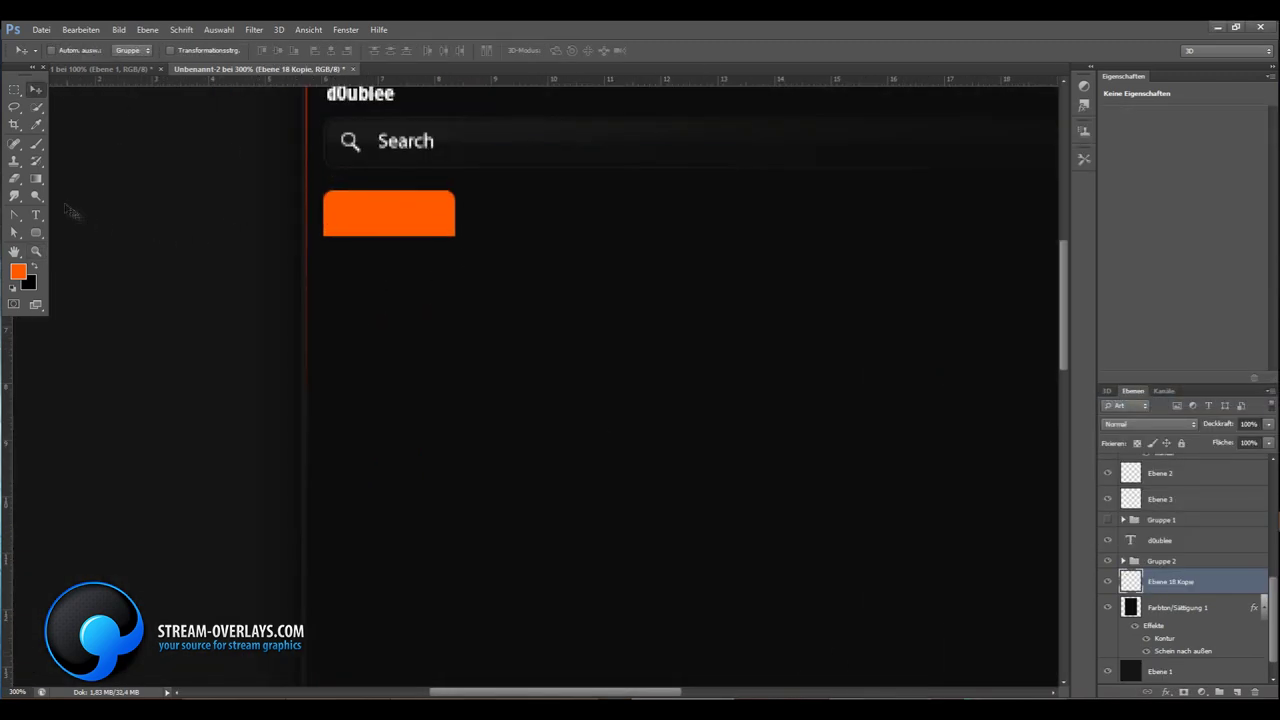
Darken the orange bar's lower half with the Burn tool
left_click(36, 196)
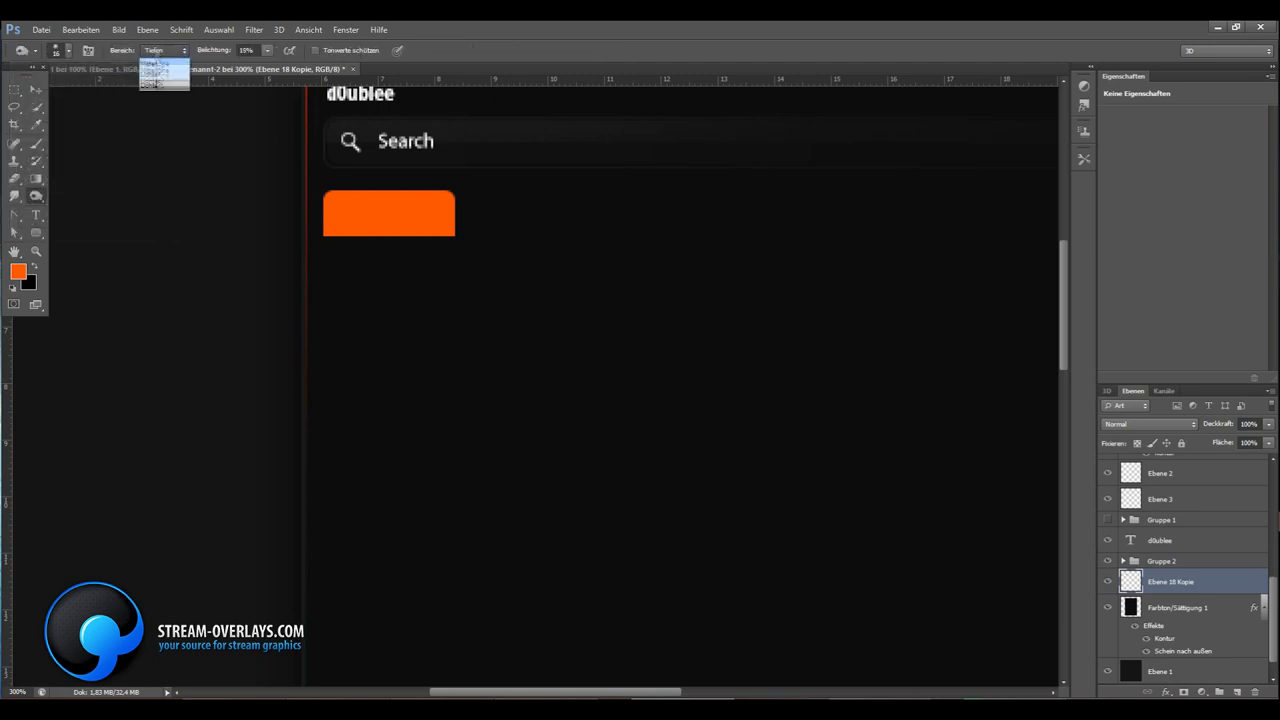
left_click_drag(470, 226, 310, 228)
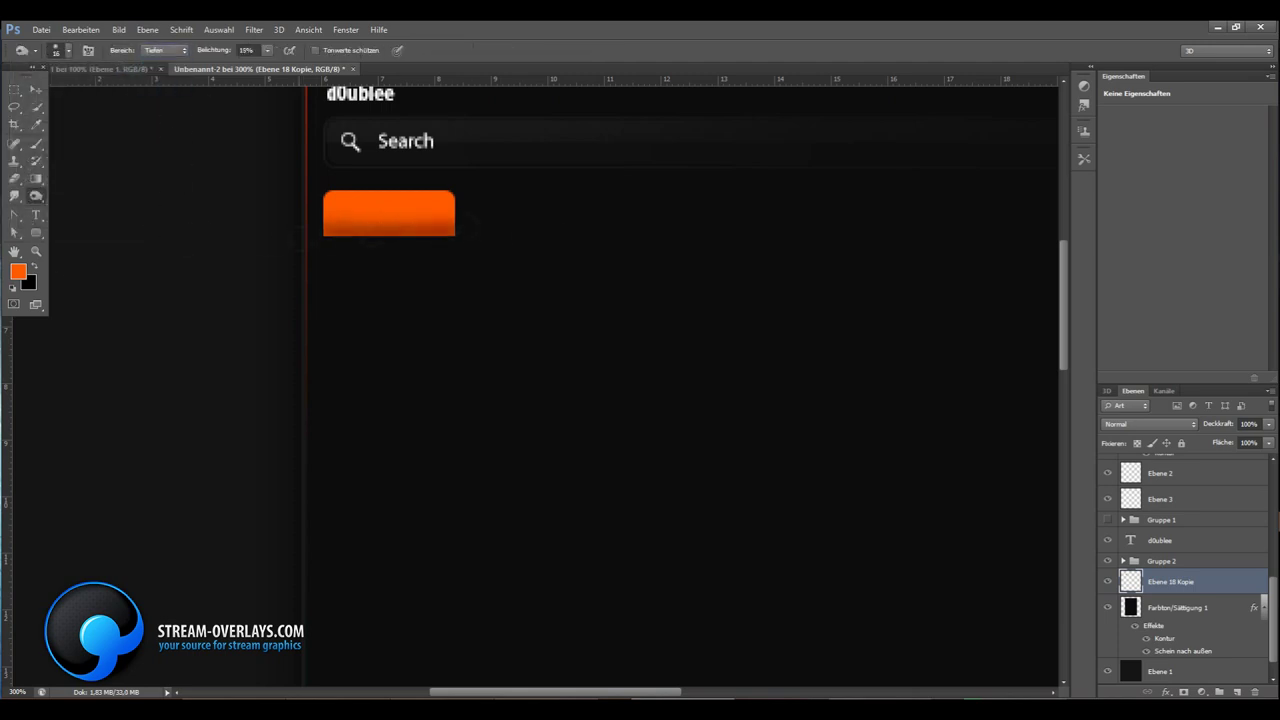
left_click_drag(560, 210, 233, 209)
key("z")
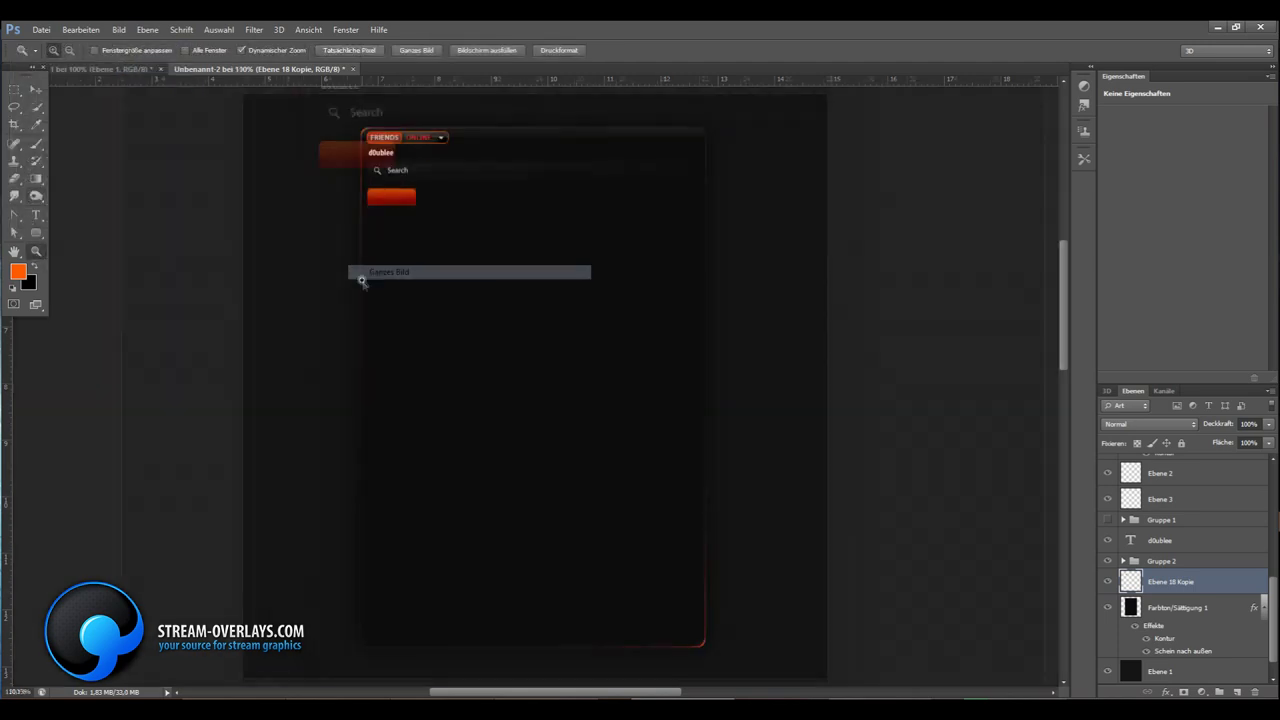
mouse_move(429, 174)
left_mouse_down()
mouse_move(300, 174)
mouse_move(330, 174)
left_mouse_up()
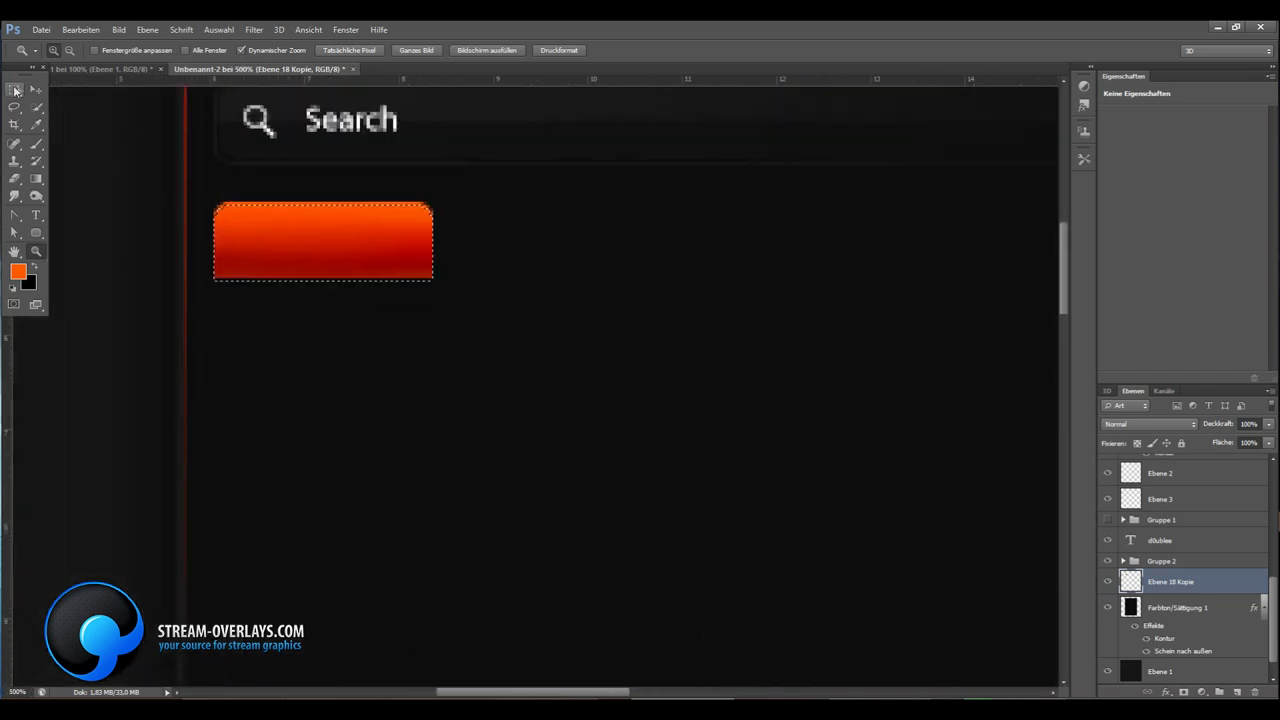
key("o")
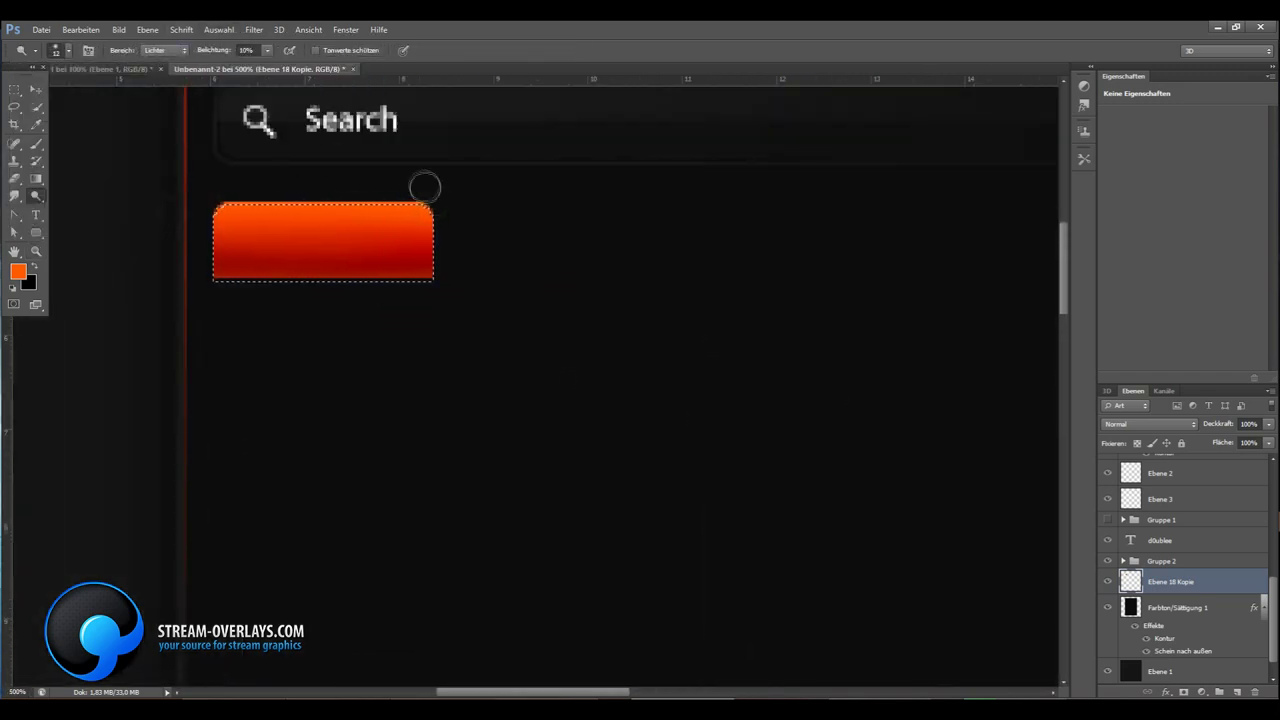
key("z")
left_click_drag(266, 240, 400, 183)
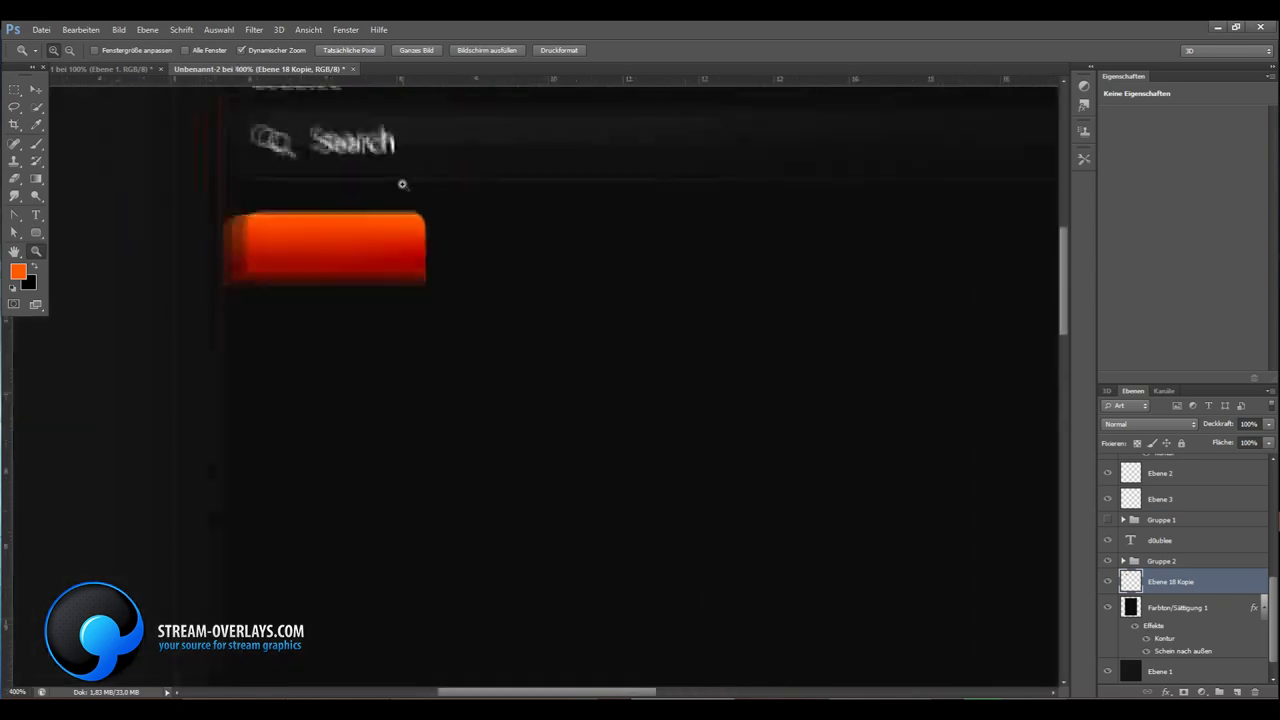
right_click(203, 162)
left_click(245, 234)
Make a large elliptical selection over the bar's lower part and invert it
key("o")
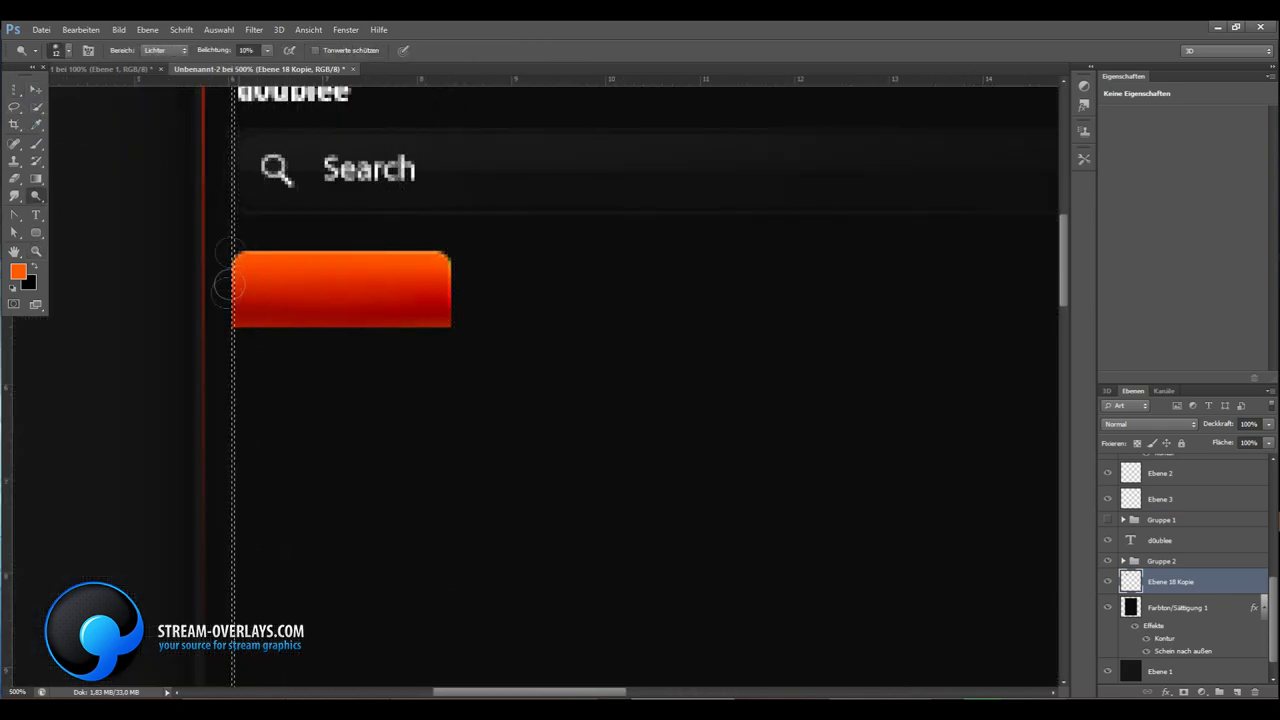
key("z")
key("ctrl+0")
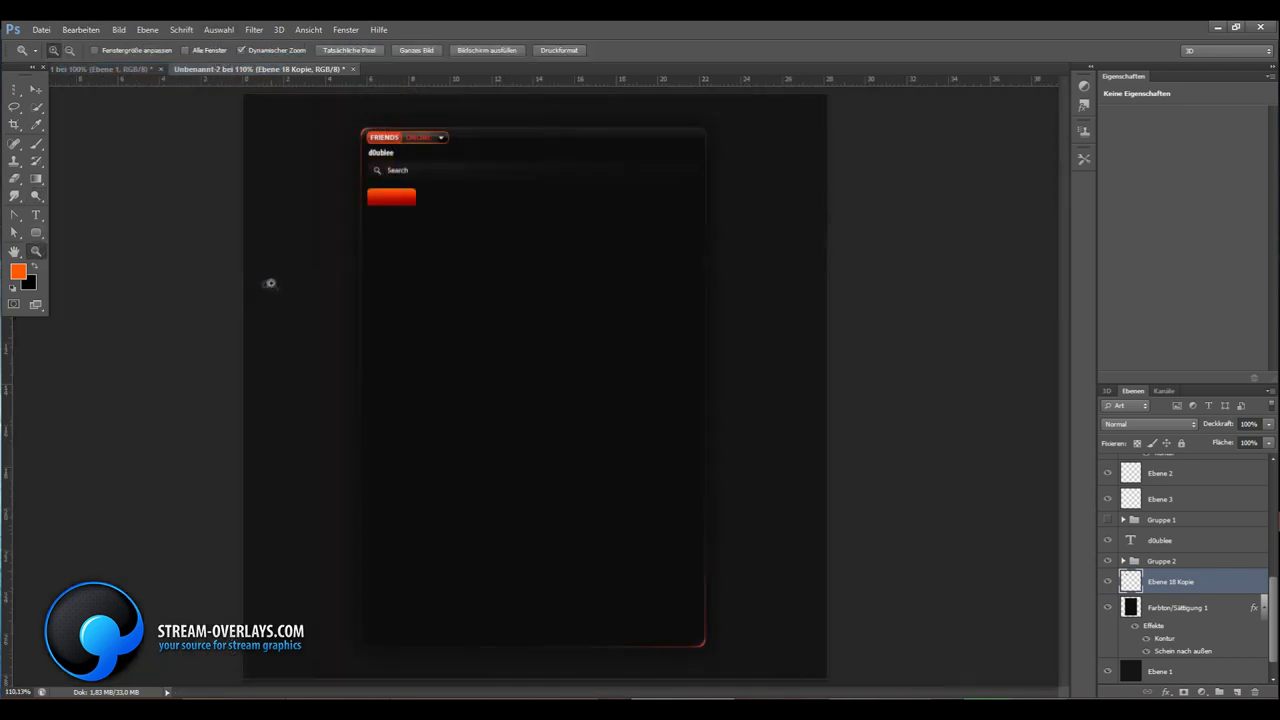
left_click_drag(397, 171, 371, 177)
key("o")
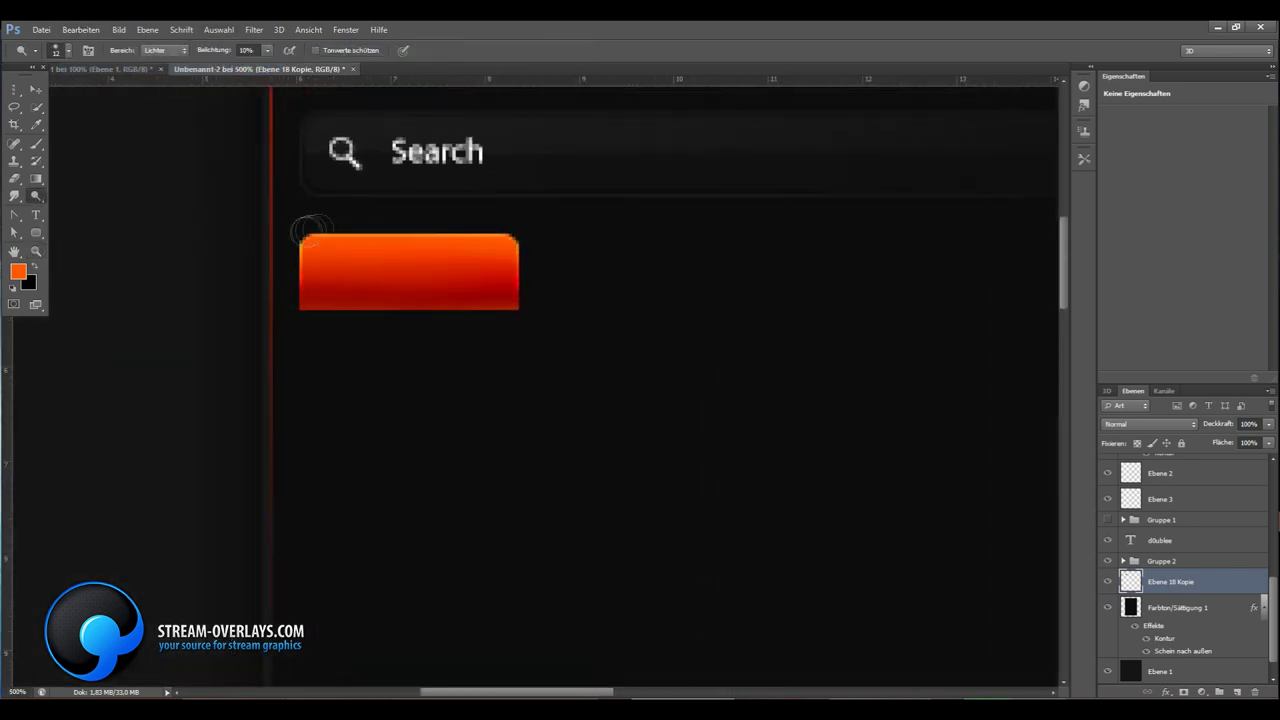
key("m")
left_click_drag(120, 250, 720, 451)
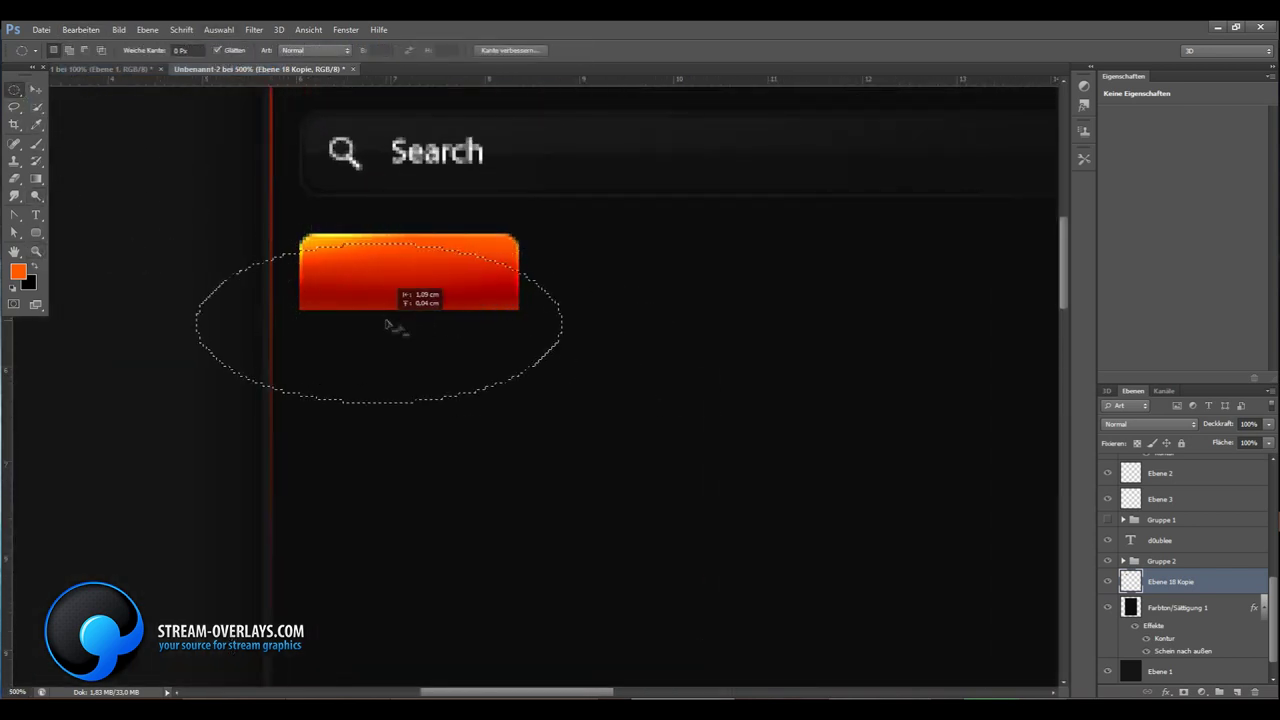
left_click(218, 29)
left_click(238, 82)
Dodge the bar's top edge into a bright yellow-orange highlight
key("o")
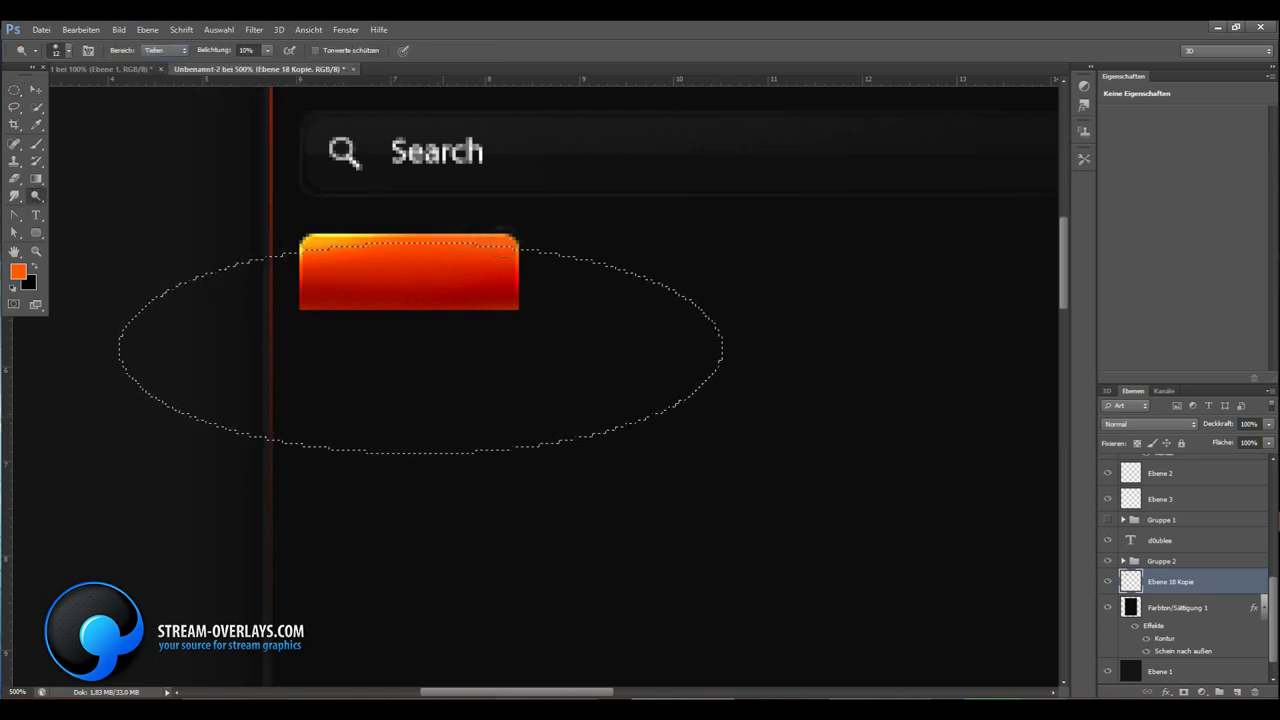
left_click(218, 29)
key("Escape")
key("ctrl+0")
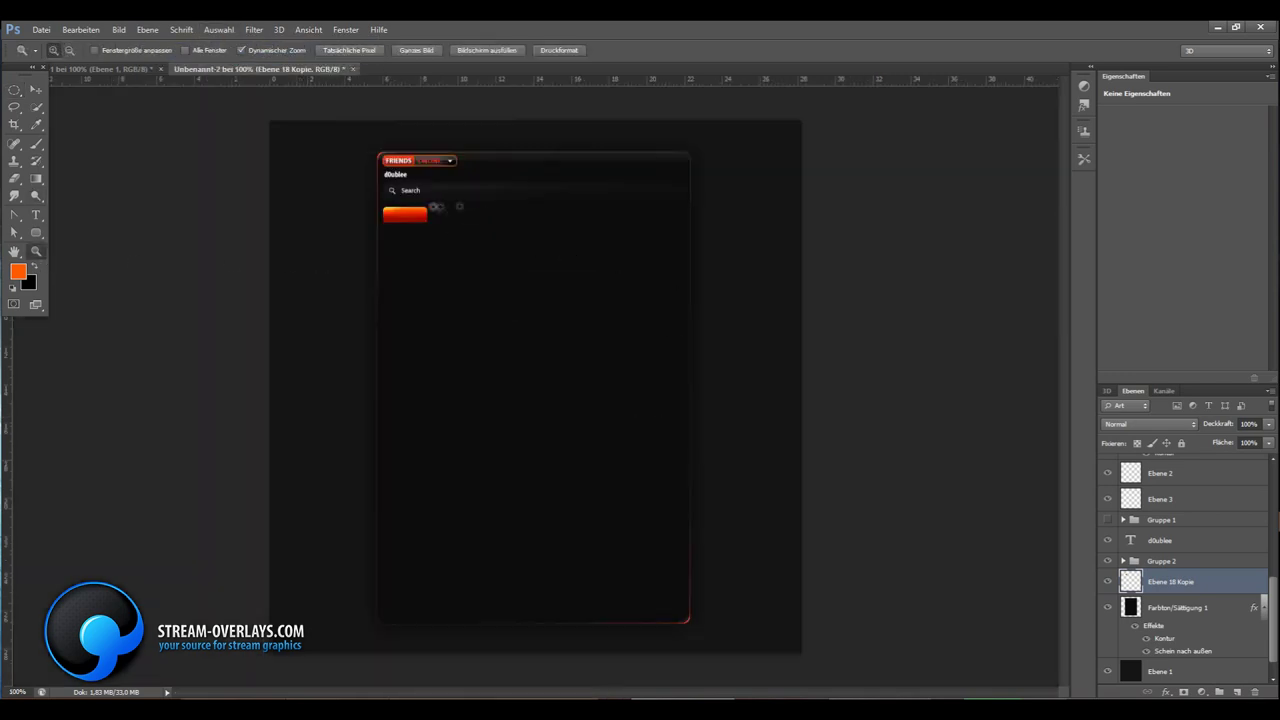
key("z")
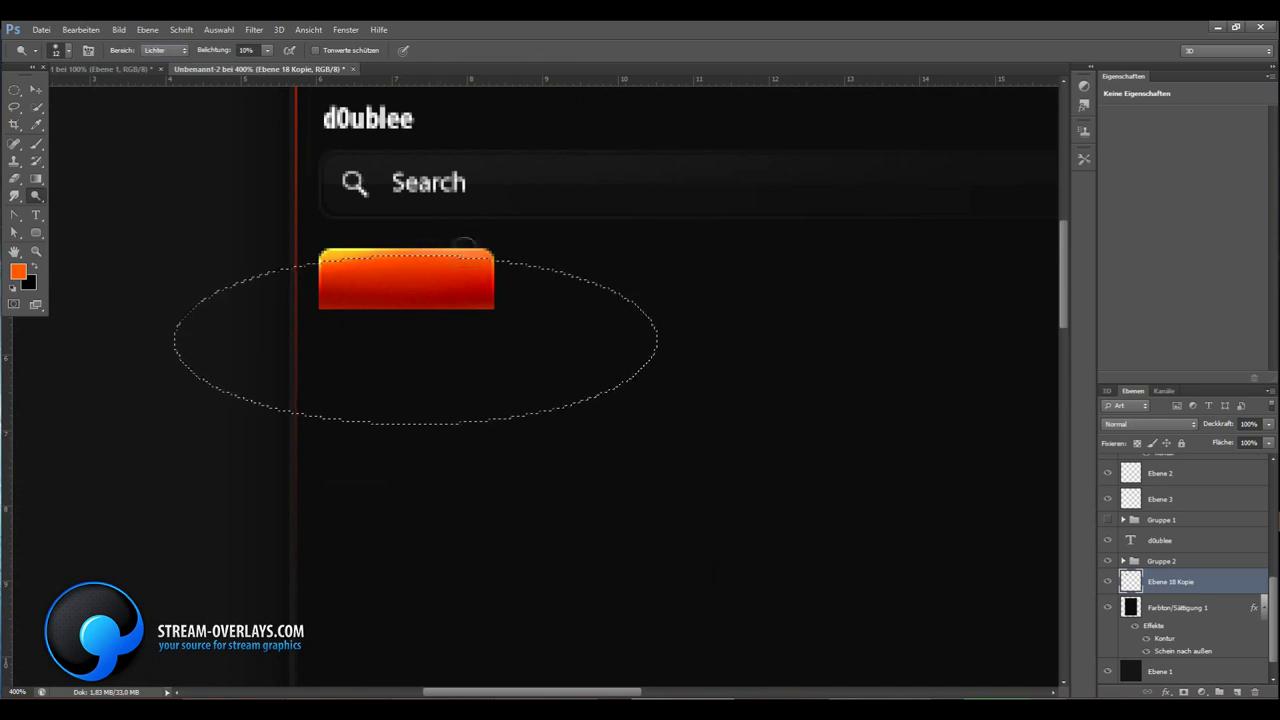
key("o")
key("ctrl+h")
key("ctrl+0")
key("ctrl+plus")
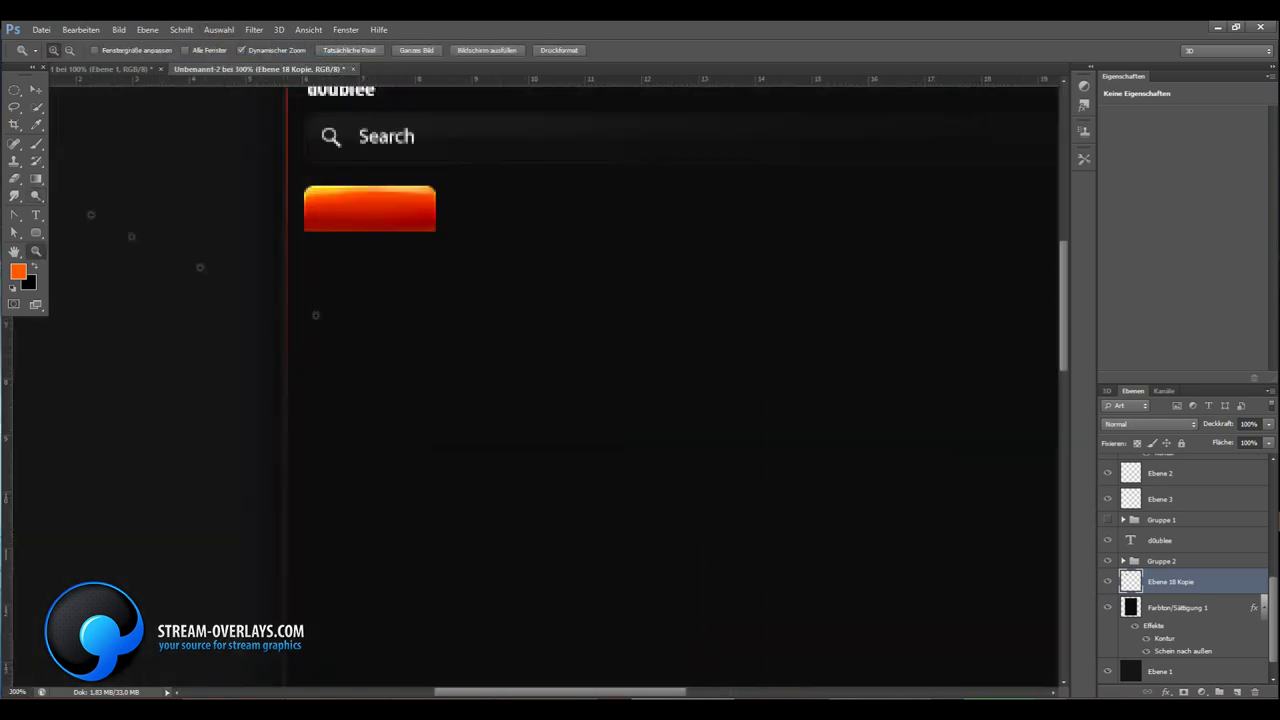
Add a FRIENDS text label on the red tab
key("t")
left_click(335, 204)
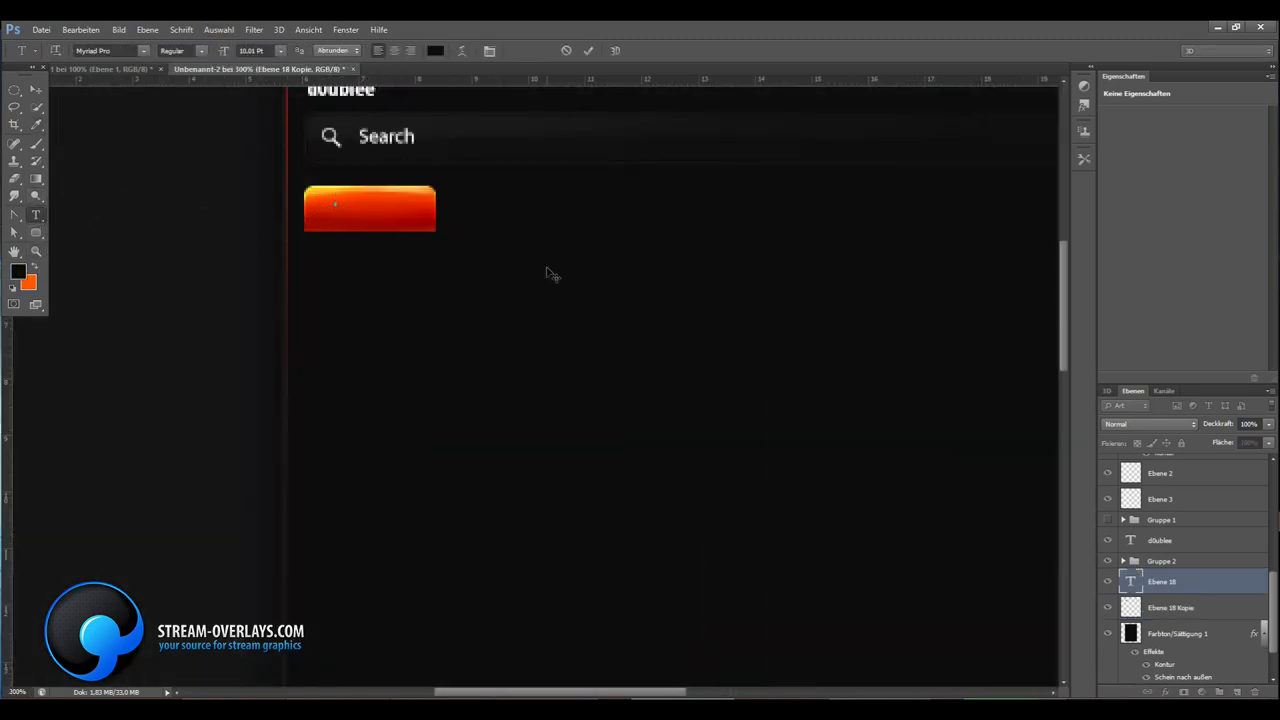
type("FRIENDS")
key("ctrl+a")
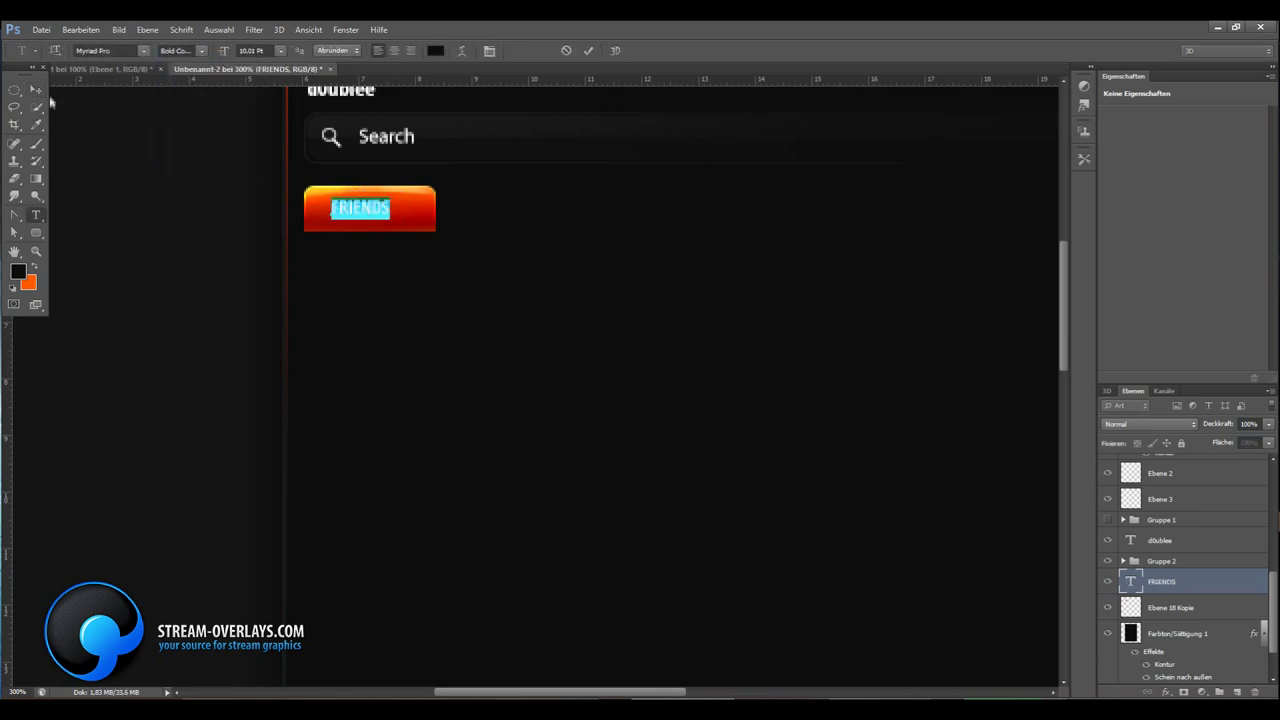
key("ctrl+Return")
key("z")
key("ctrl+0")
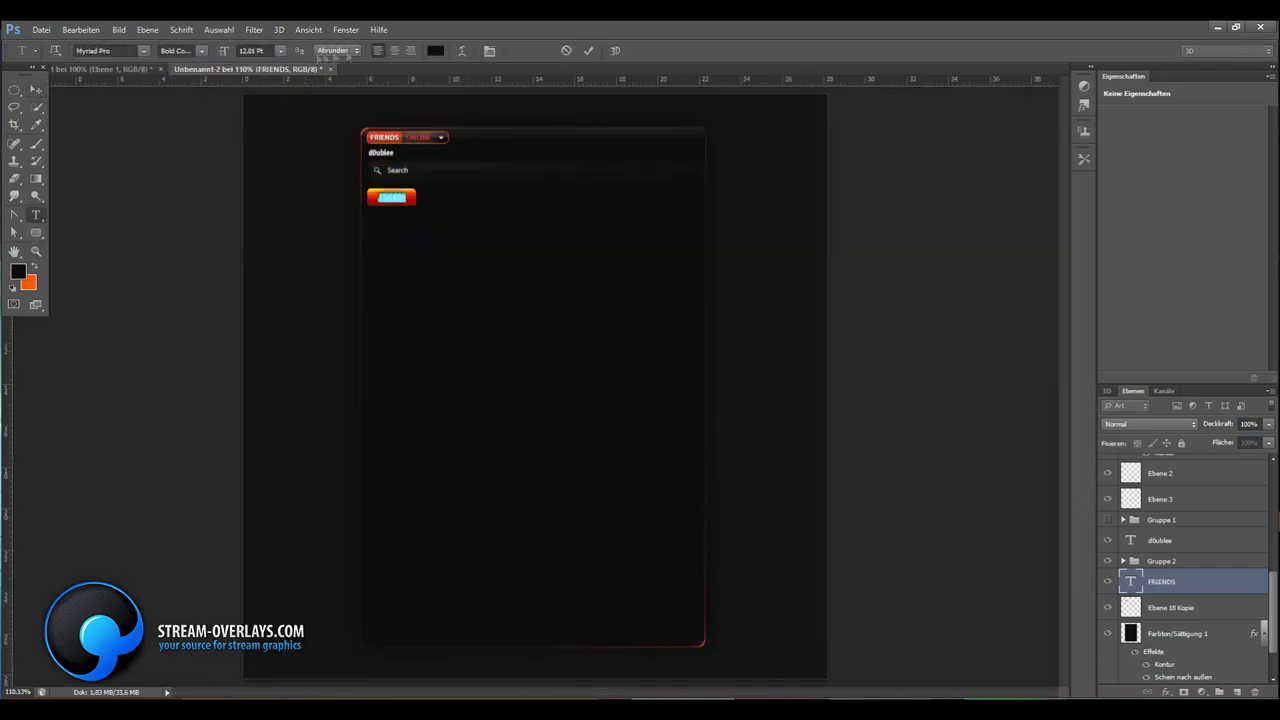
key("ctrl+Return")
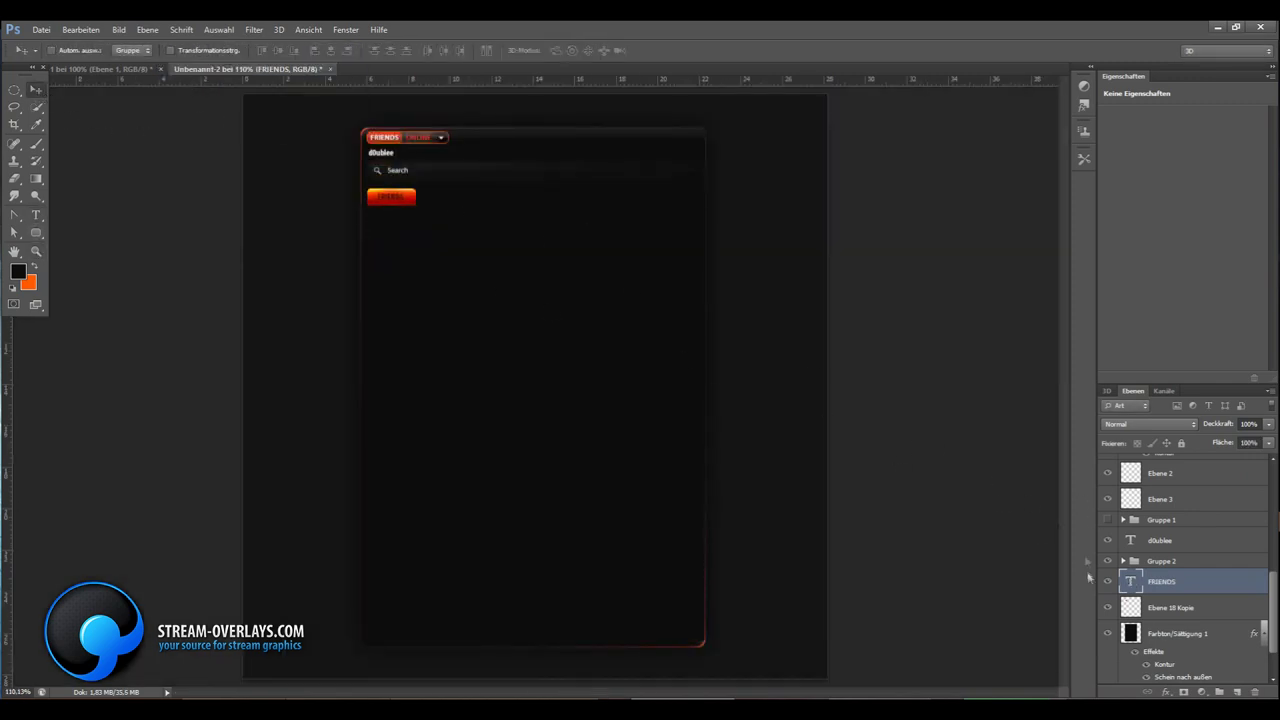
double_click(1131, 581)
left_click(38, 90)
key("h")
scroll(432, 190, "up", 3)
Give the FRIENDS text a white 1 px Kontur stroke in Ineinanderkopieren mode
double_click(1200, 581)
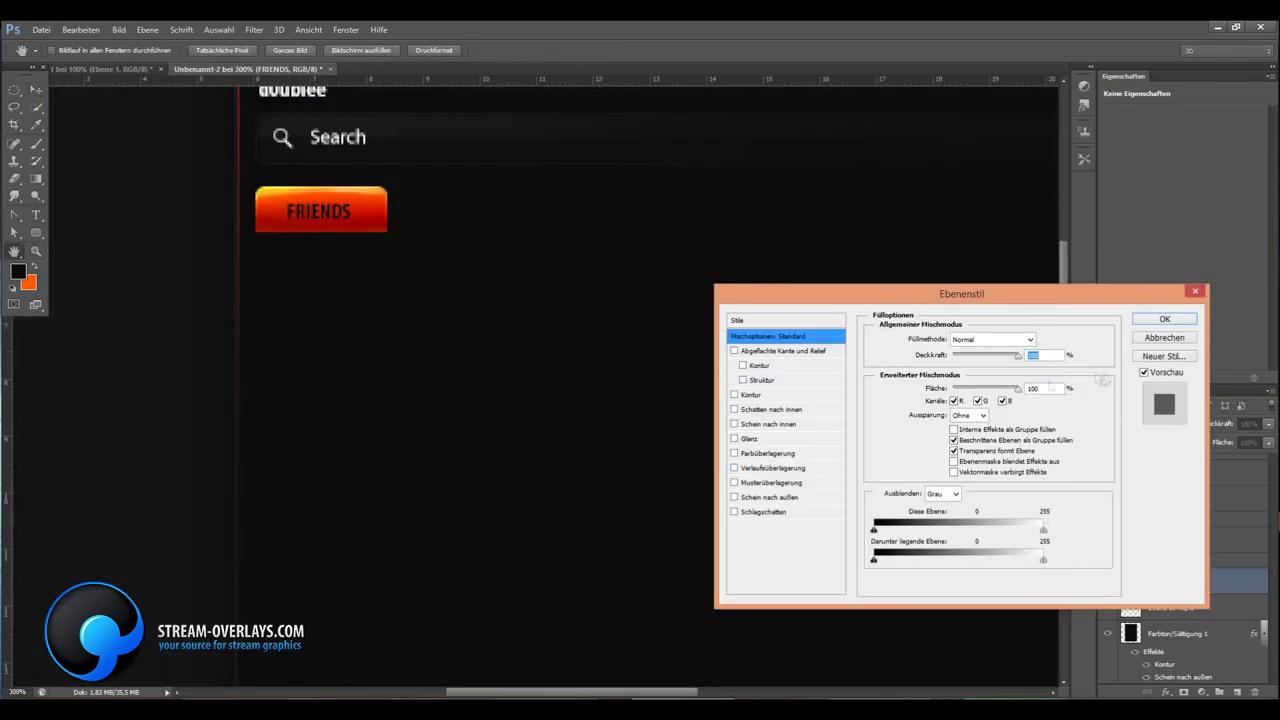
left_click(736, 394)
left_click(908, 429)
left_click(969, 409)
left_click(962, 371)
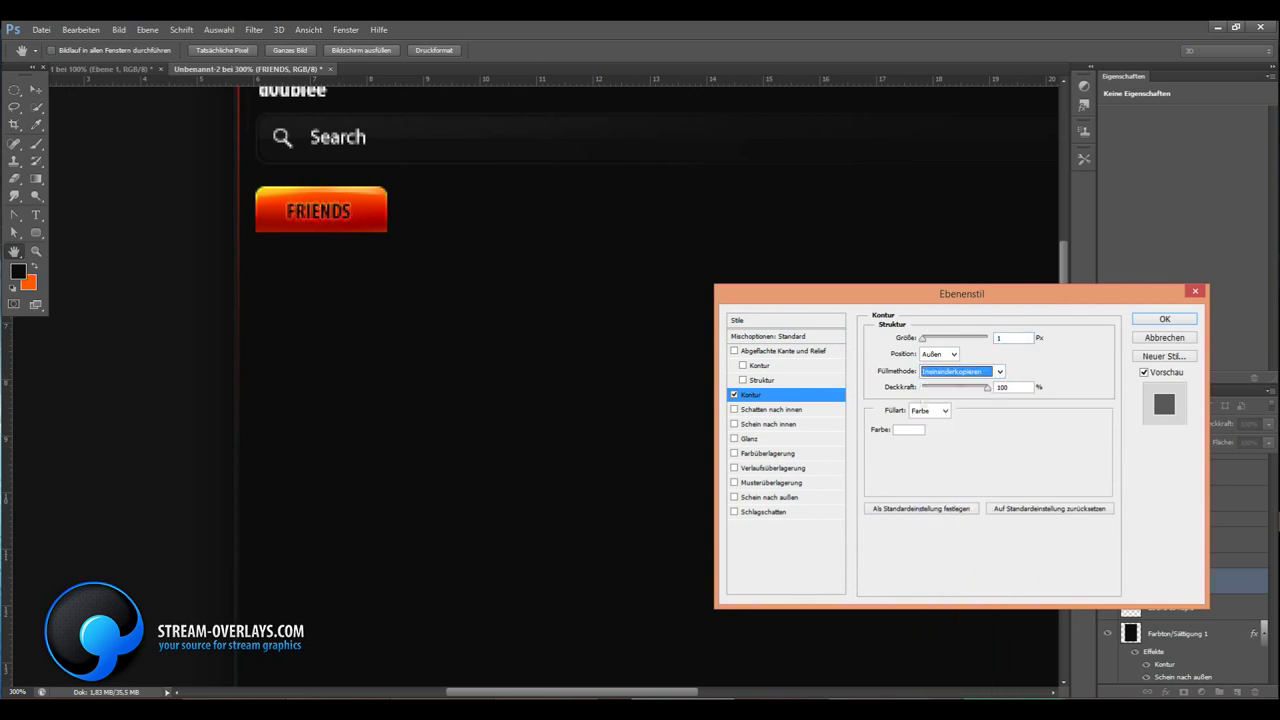
key("Return")
Change the FRIENDS text colour to white
key("z")
right_click(373, 311)
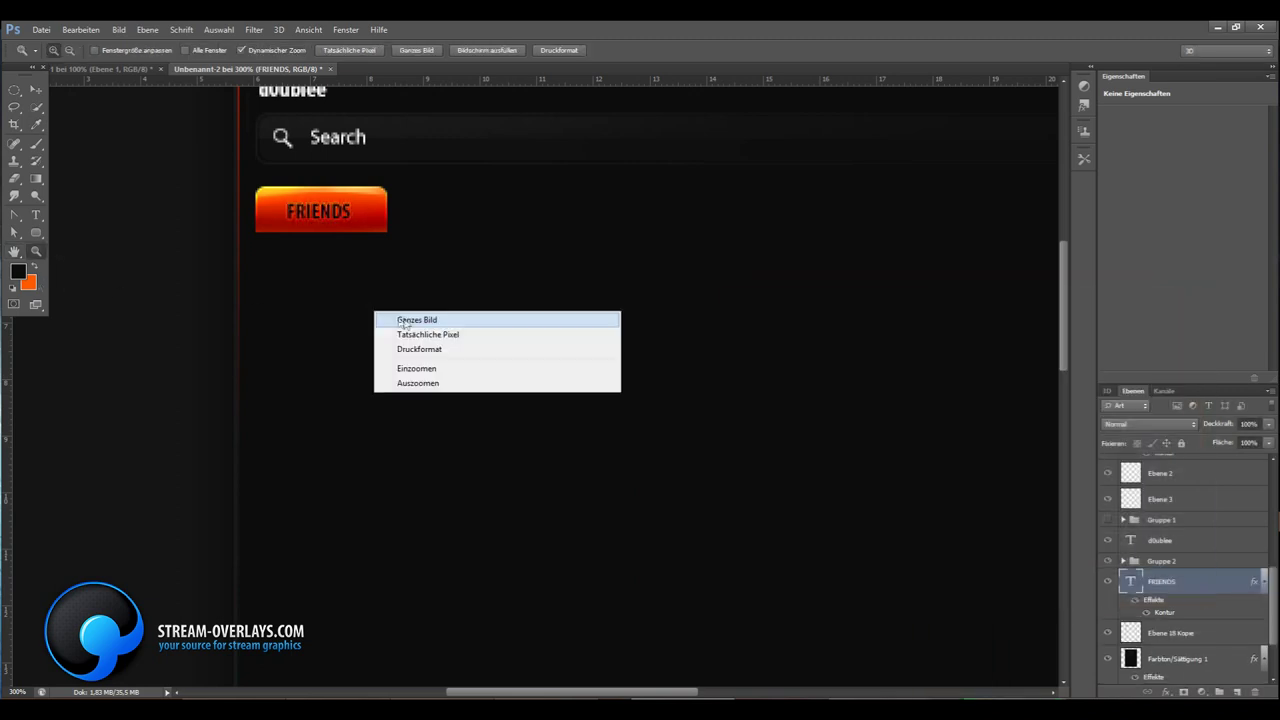
left_click(400, 322)
left_click(400, 190)
double_click(1131, 581)
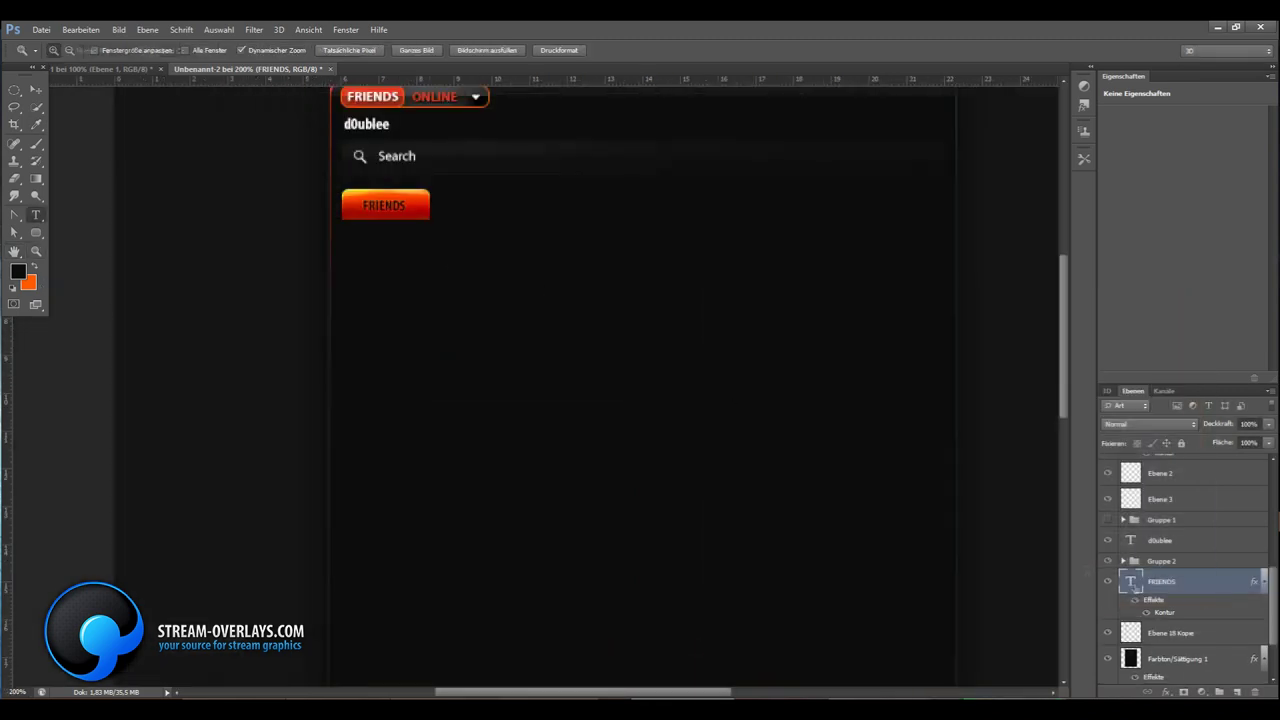
left_click(977, 406)
Add a Schlagschatten drop shadow to the FRIENDS text
key("v")
right_click(1136, 584)
left_click(1090, 270)
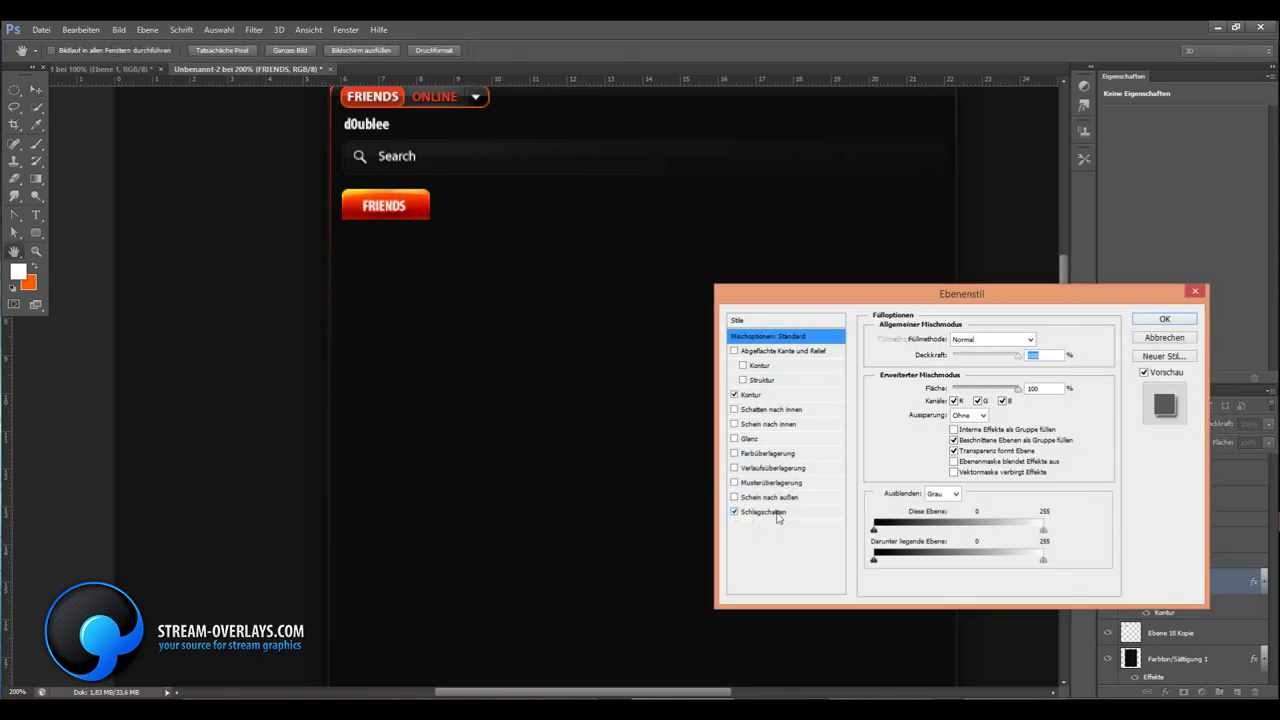
left_click(763, 511)
key("Return")
Test Ineinanderkopieren blending, revert to Normal, and add a Verlaufsüberlagerung gradient overlay
key("z")
key("ctrl+0")
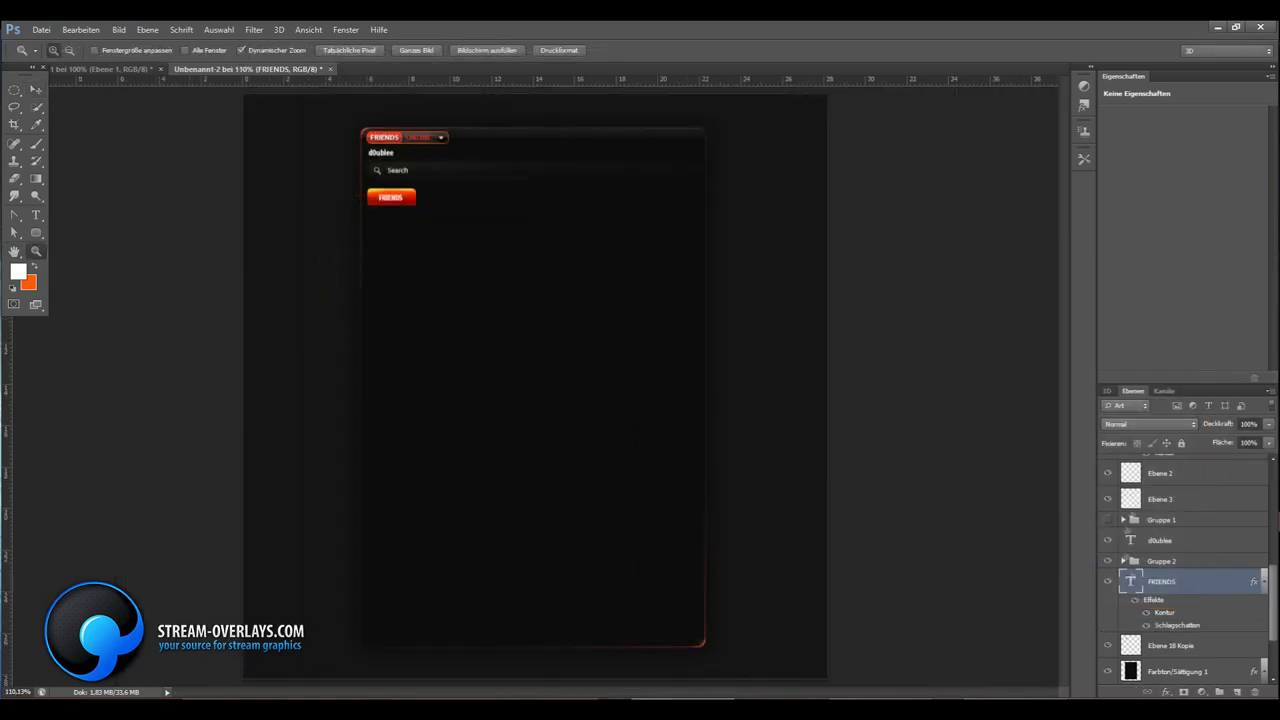
key("v")
left_click(1148, 424)
left_click(1140, 287)
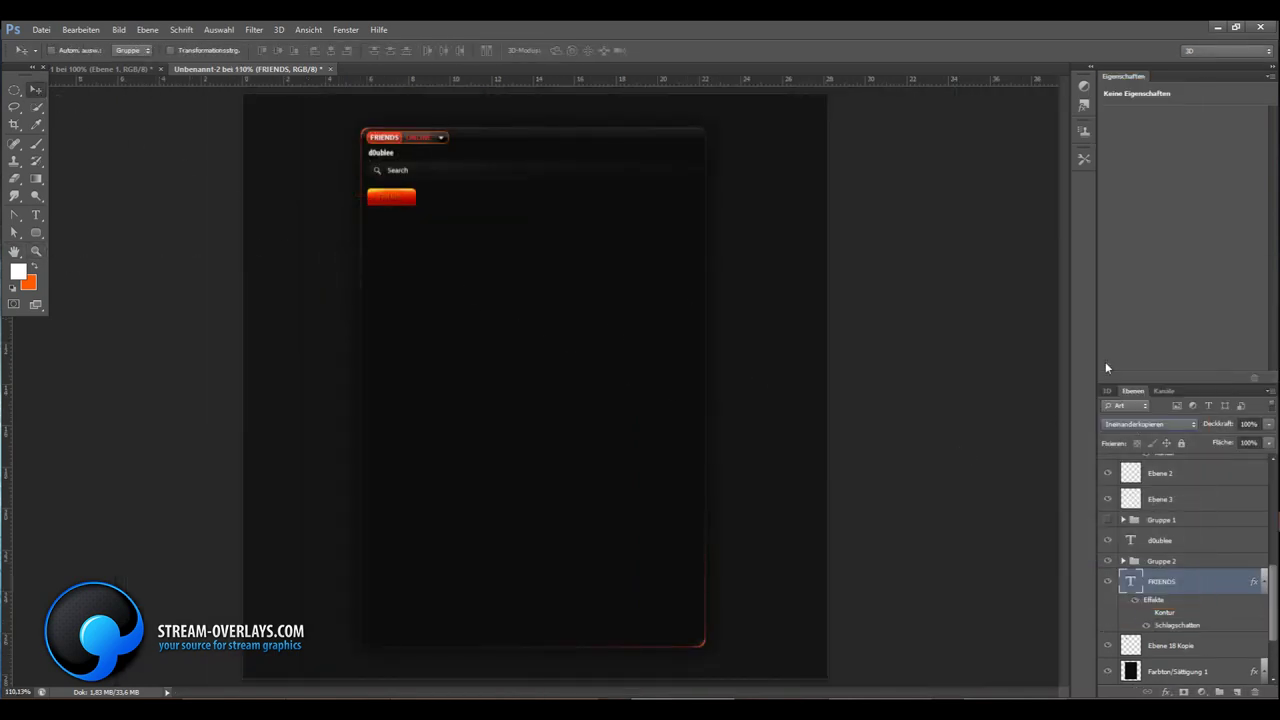
left_click(1148, 424)
left_click(1140, 80)
double_click(1150, 599)
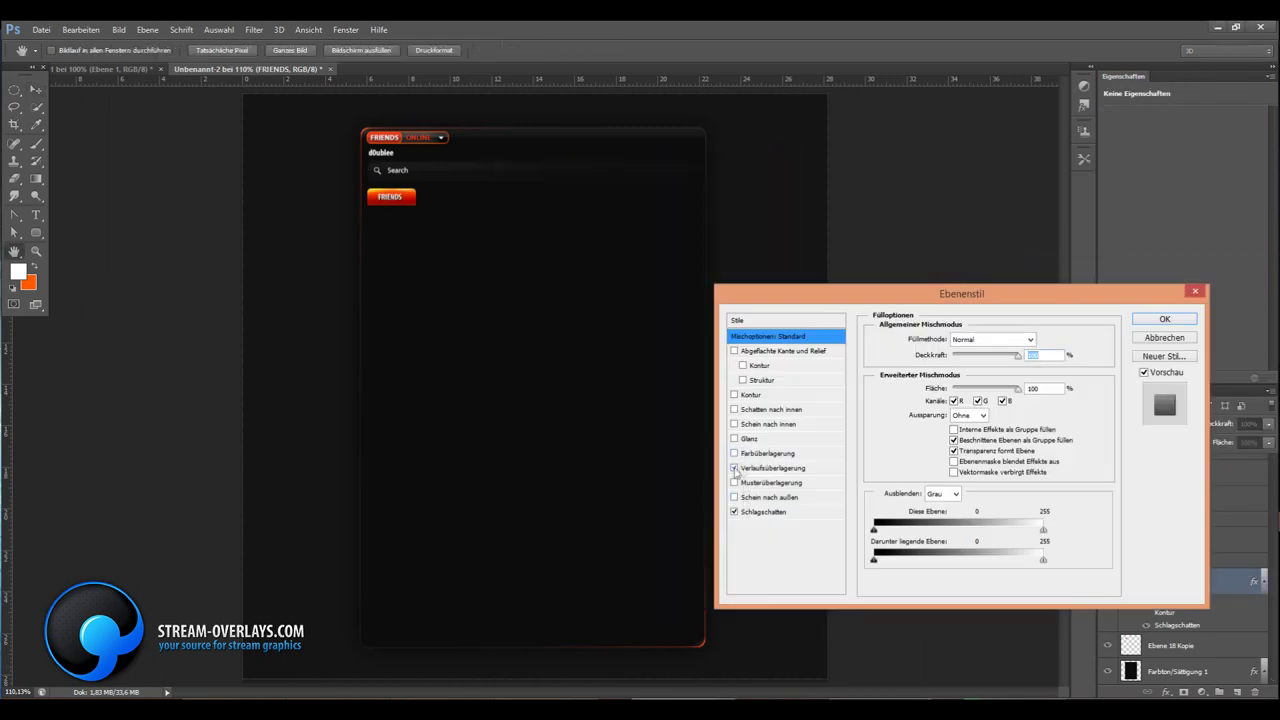
left_click(740, 468)
left_click(1164, 318)
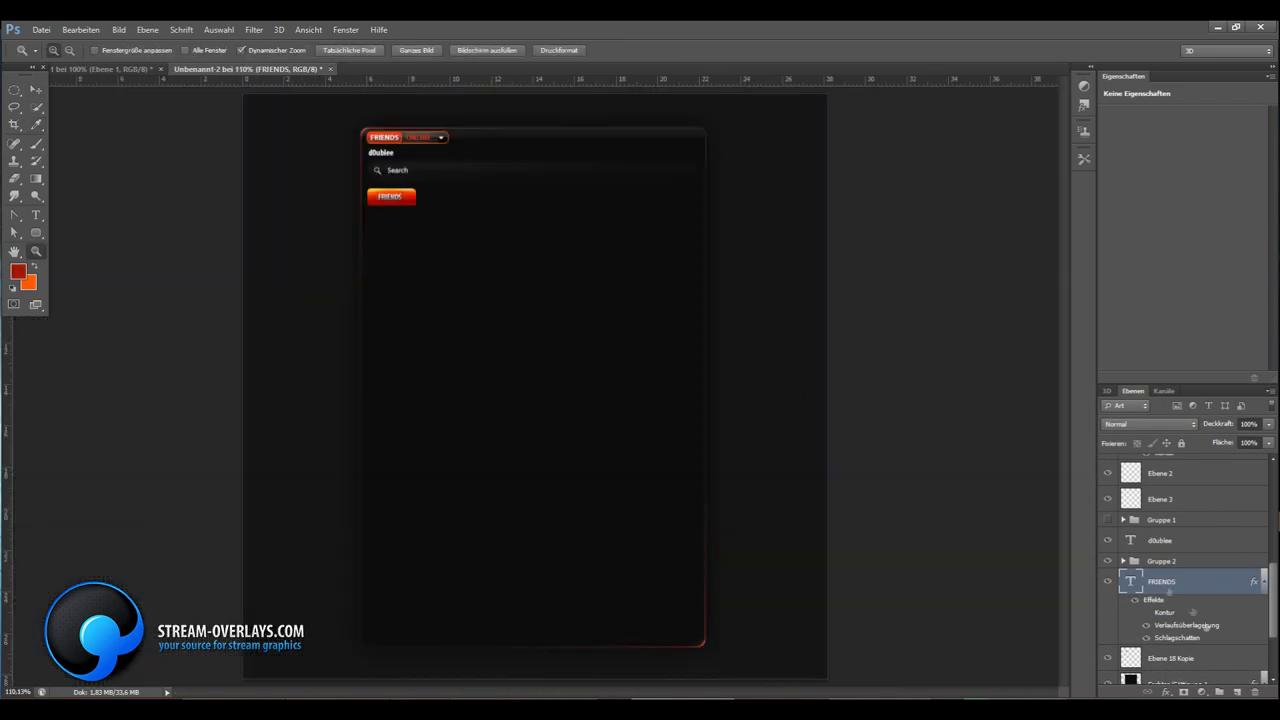
Fill a thin strip under the tabs with red on Ebene 18 as a divider line
scroll(1190, 580, "down", 2)
left_click(1160, 580)
left_click(444, 205)
key("m")
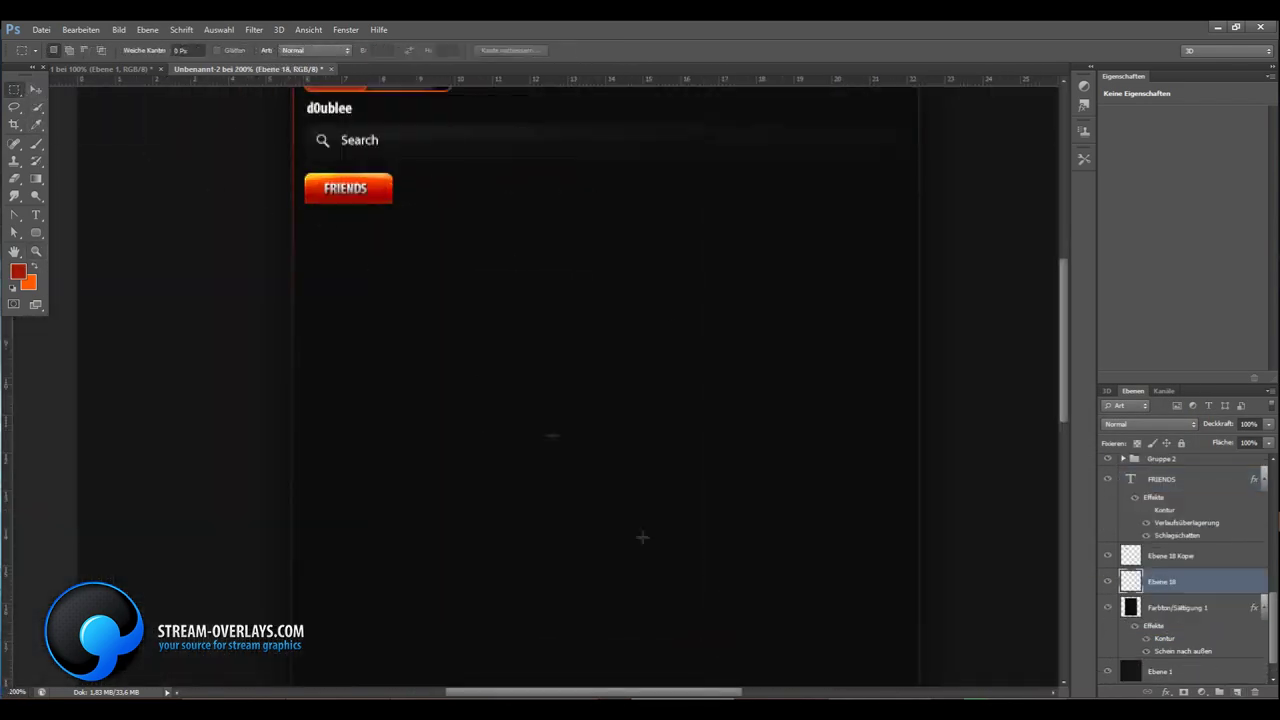
left_click_drag(848, 240, 918, 206)
left_click(81, 29)
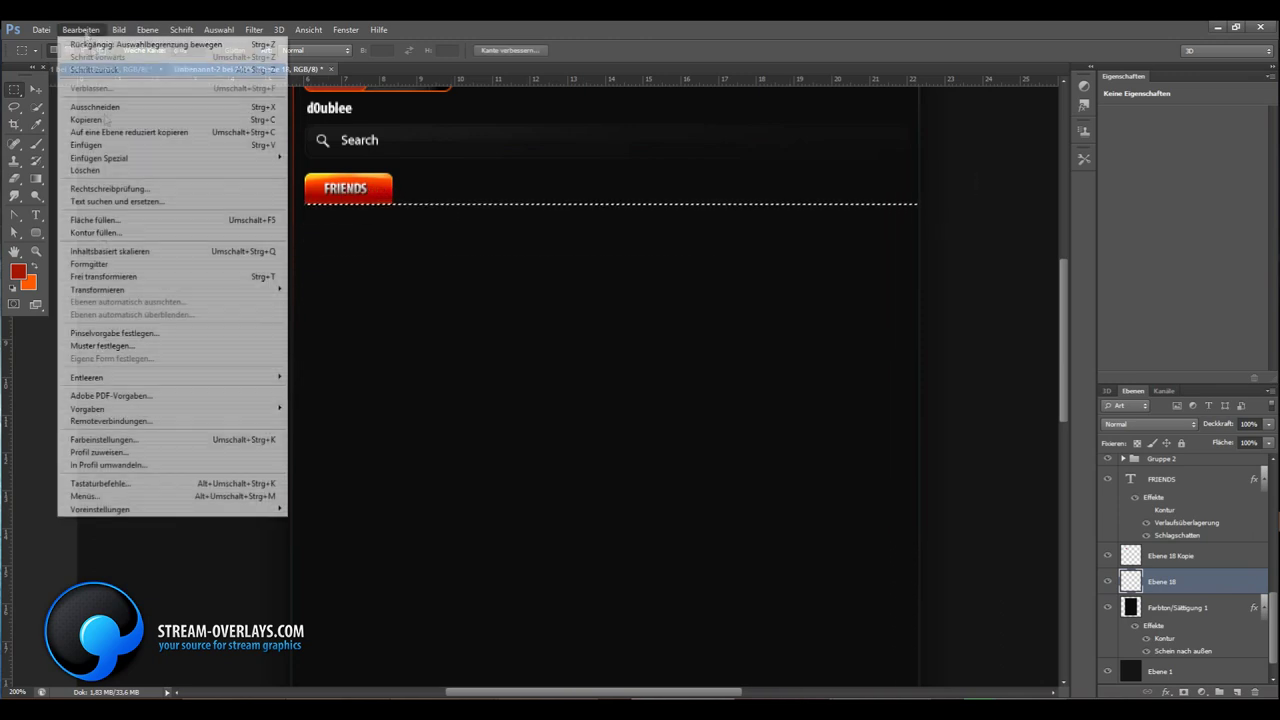
left_click(110, 201)
key("Return")
left_click(218, 29)
left_click(218, 55)
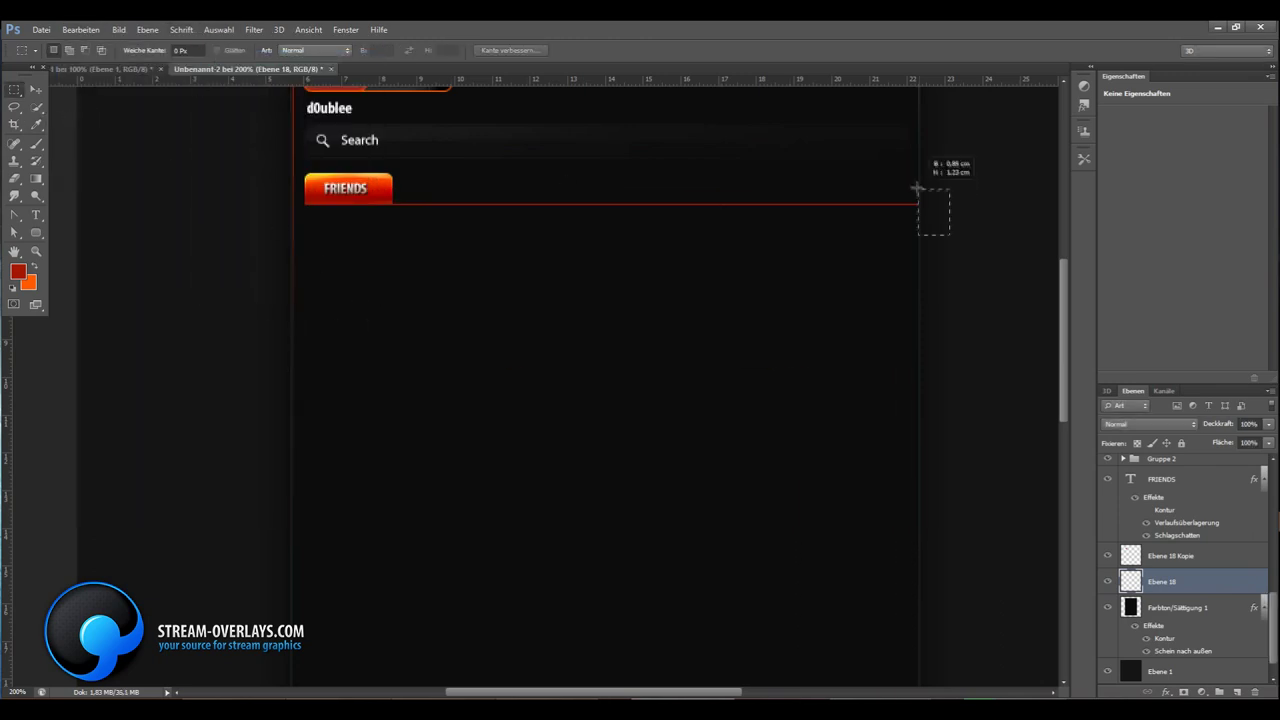
Group the FRIENDS tab text and background layers as Gruppe 3
key("z")
left_click_drag(600, 307, 414, 307)
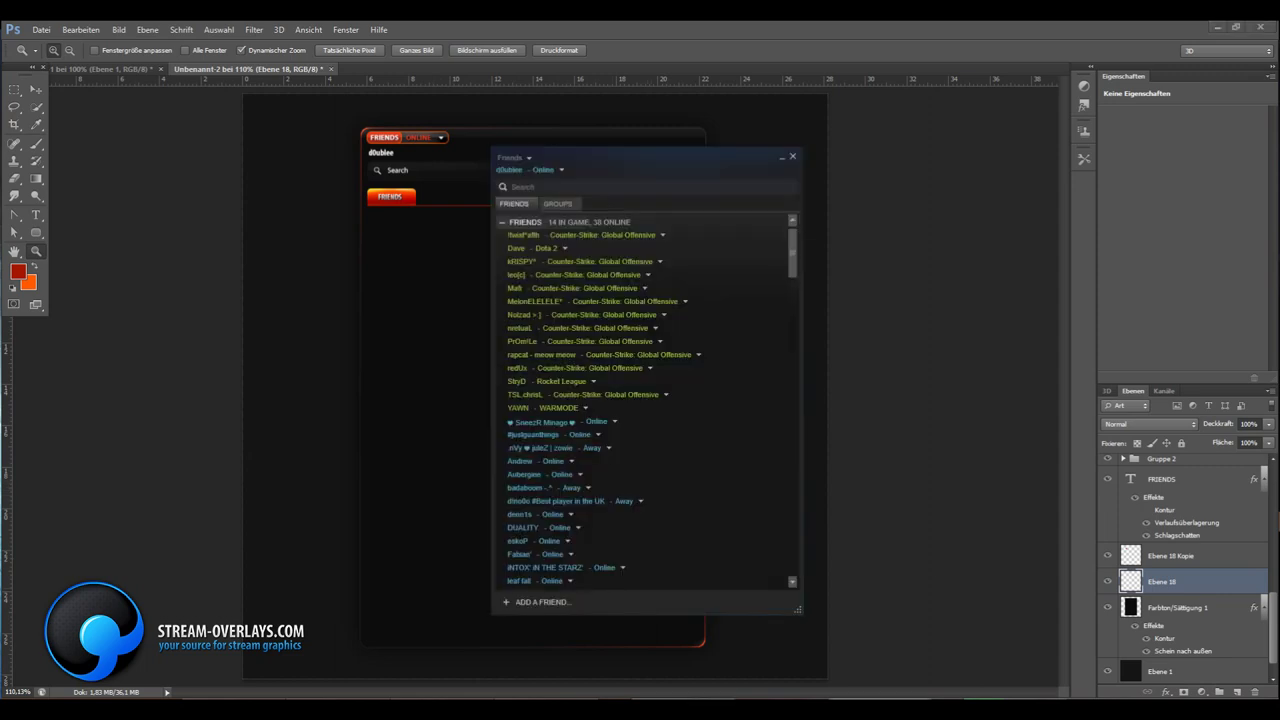
key("ctrl+g")
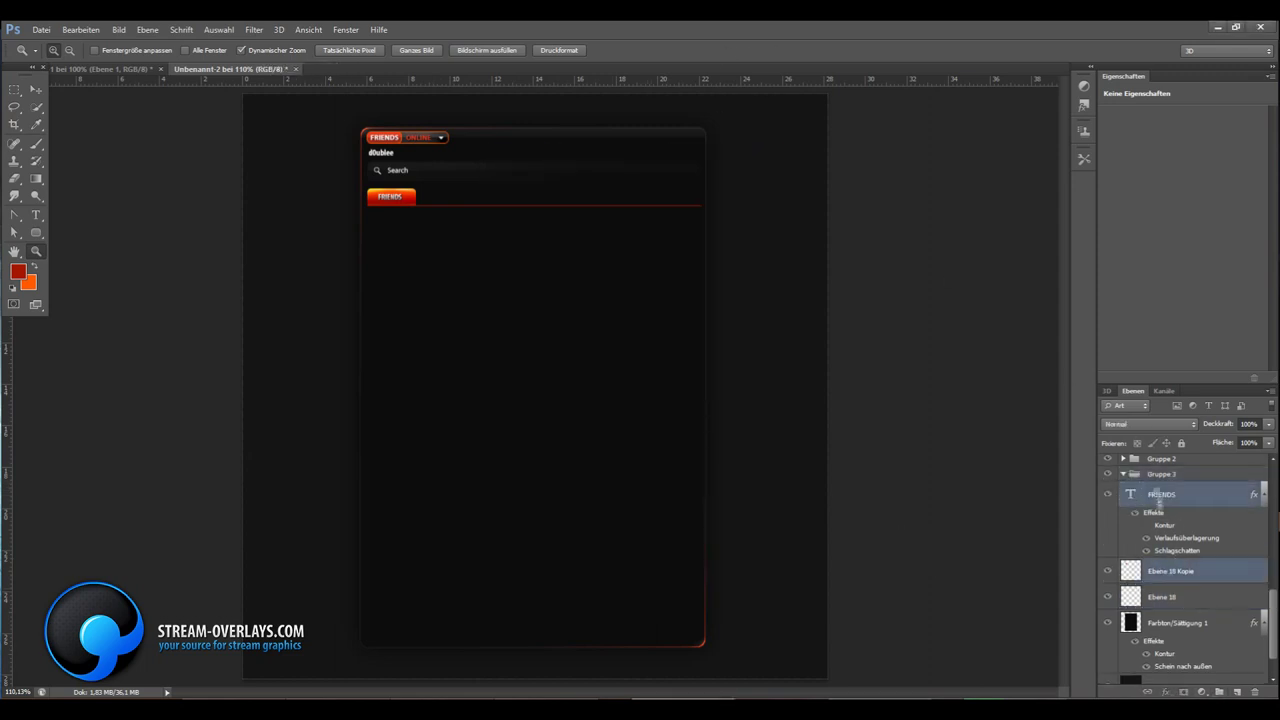
Duplicate the FRIENDS tab group (Gruppe 3) and move the copy right of FRIENDS
right_click(1160, 530)
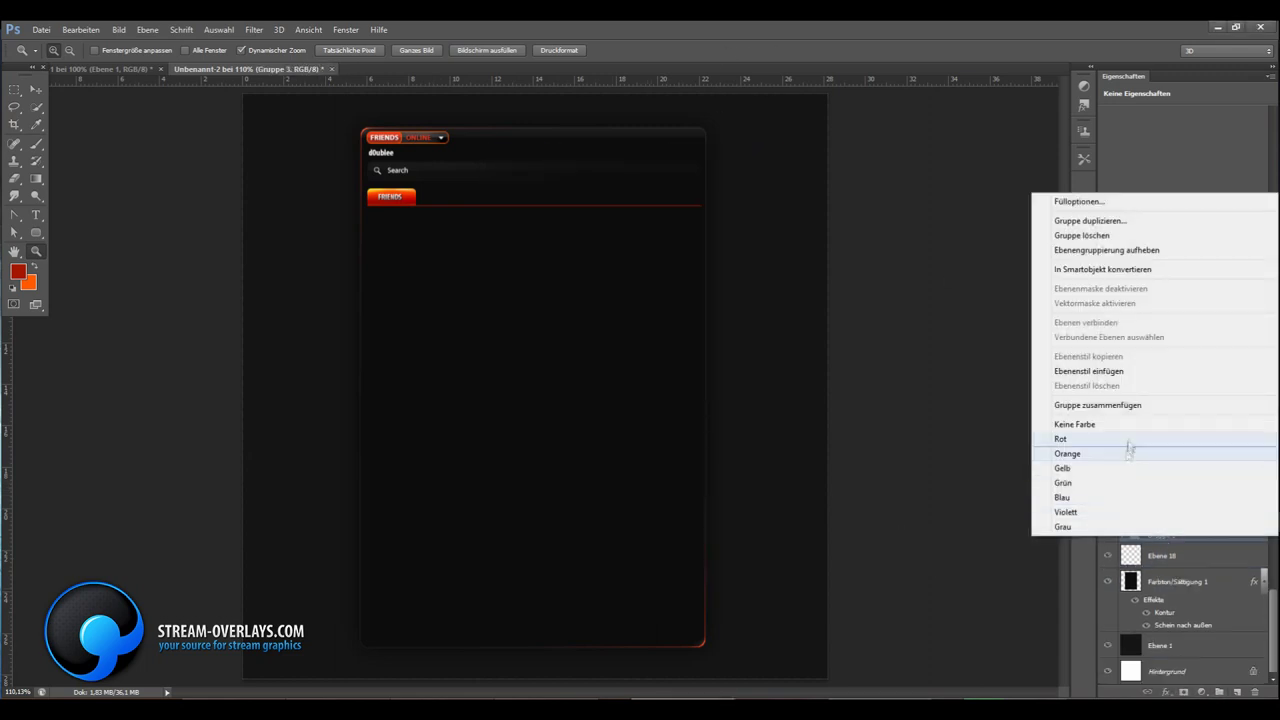
left_click(1115, 221)
key("Return")
key("v")
left_click_drag(412, 197, 458, 198)
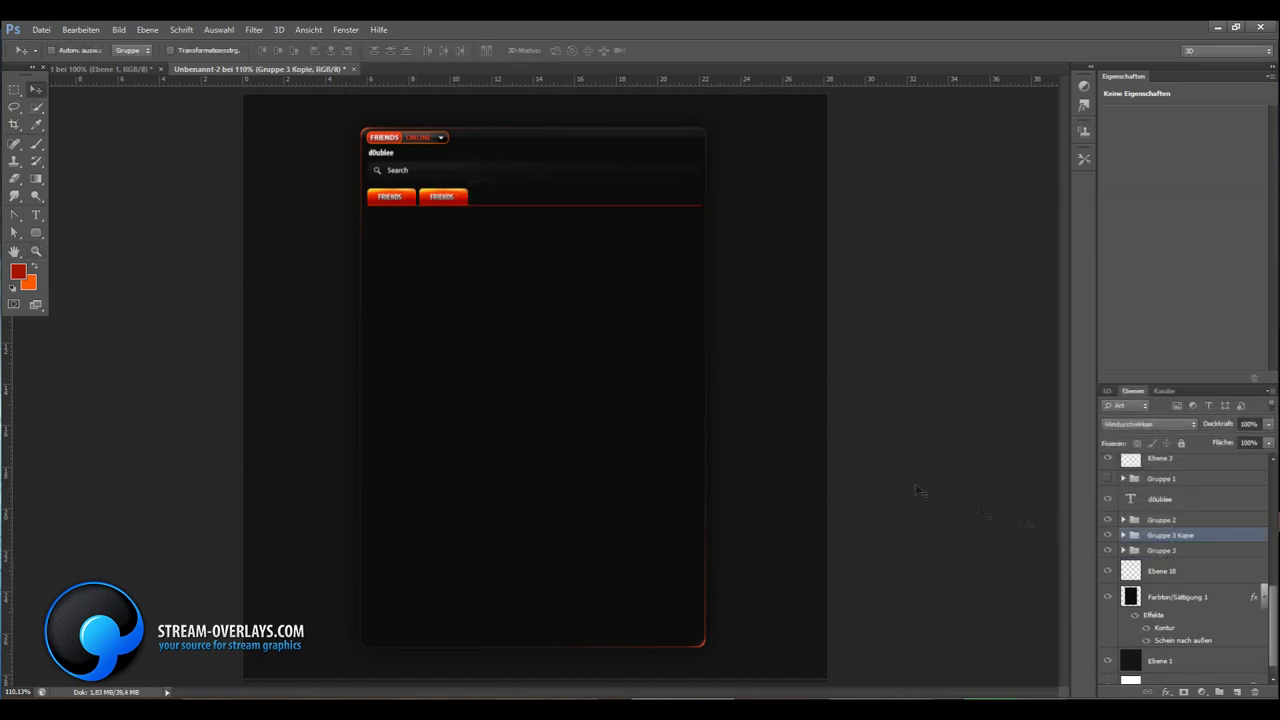
Turn the copied tab grey with Luminanz blending and relabel it GROUPS
left_click(1123, 535)
left_click(1180, 632)
left_click(1148, 424)
left_click(1130, 421)
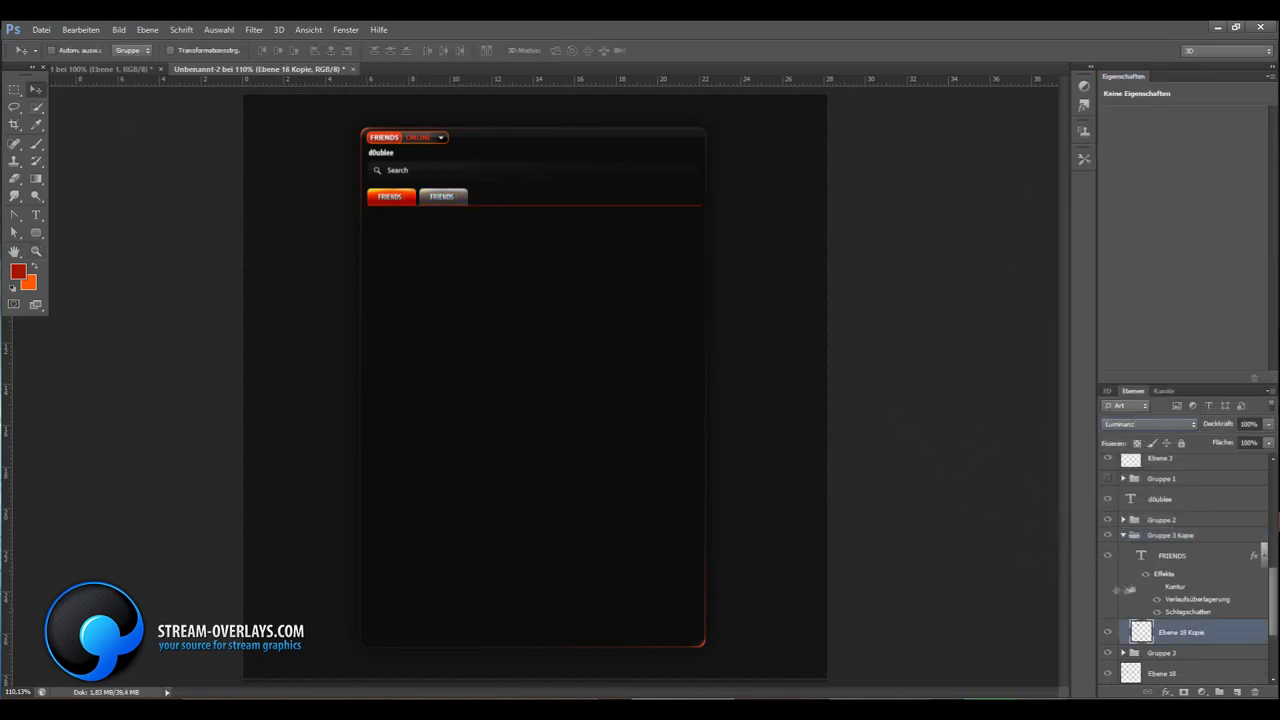
double_click(1141, 555)
type("GROUPS")
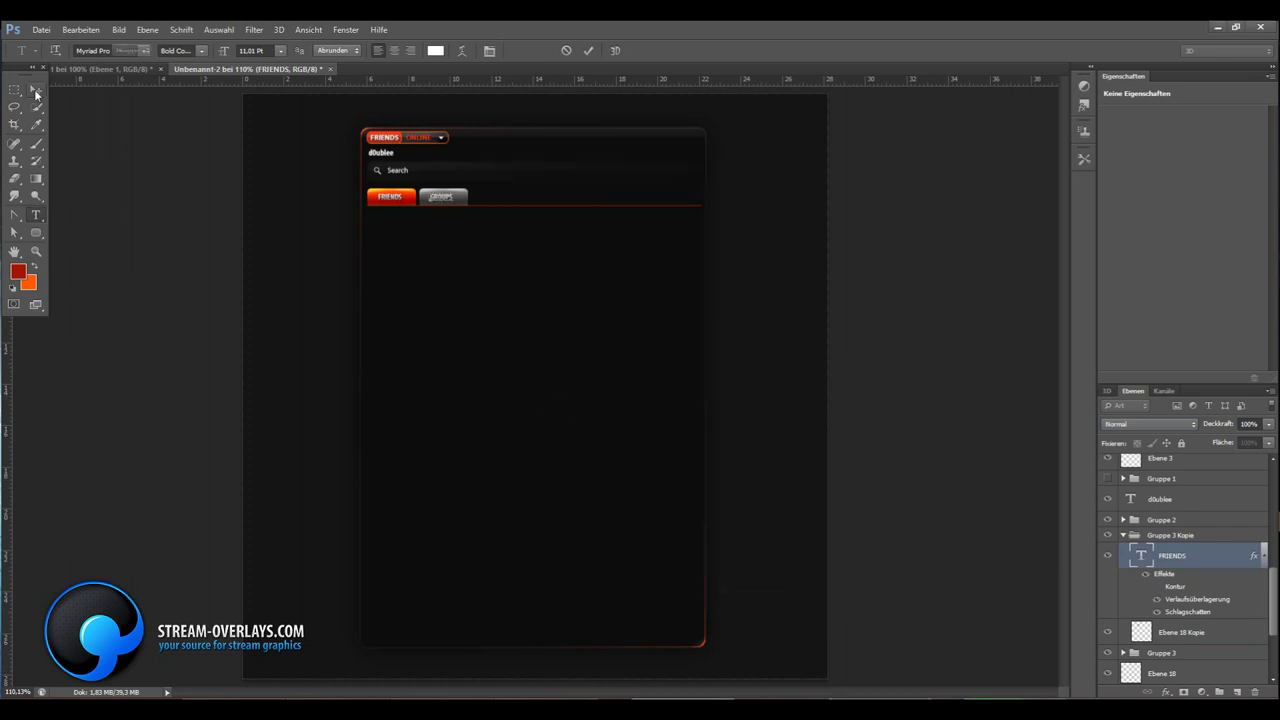
left_click(35, 94)
Duplicate the GROUPS tab's background layer and compare against the Steam reference
left_click(1123, 535)
left_click(1170, 535)
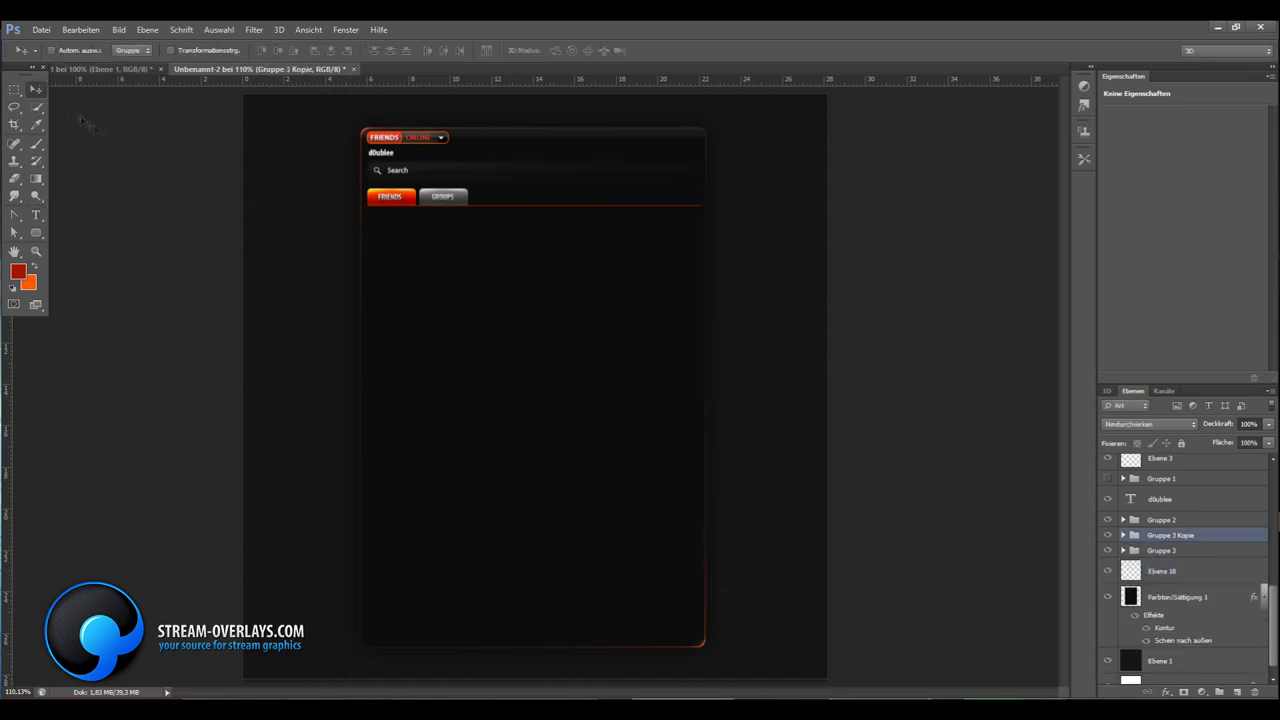
left_click(1123, 535)
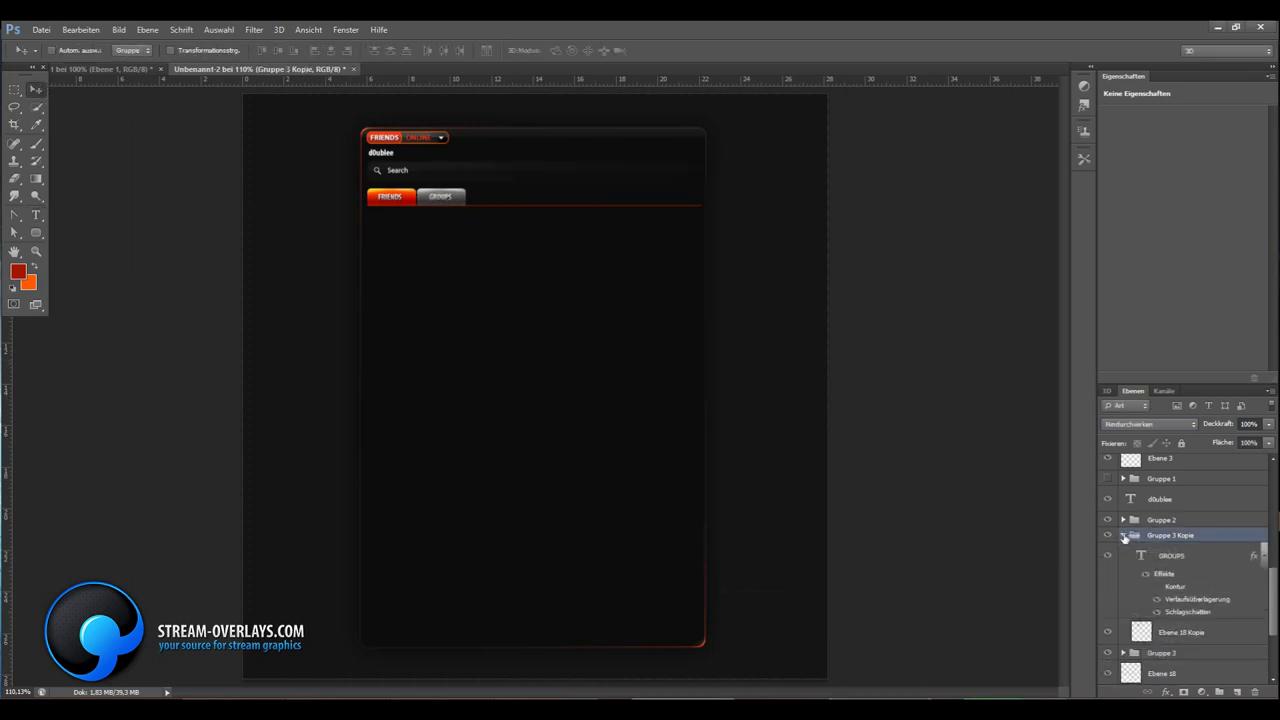
left_click(1114, 632)
key("ctrl+j")
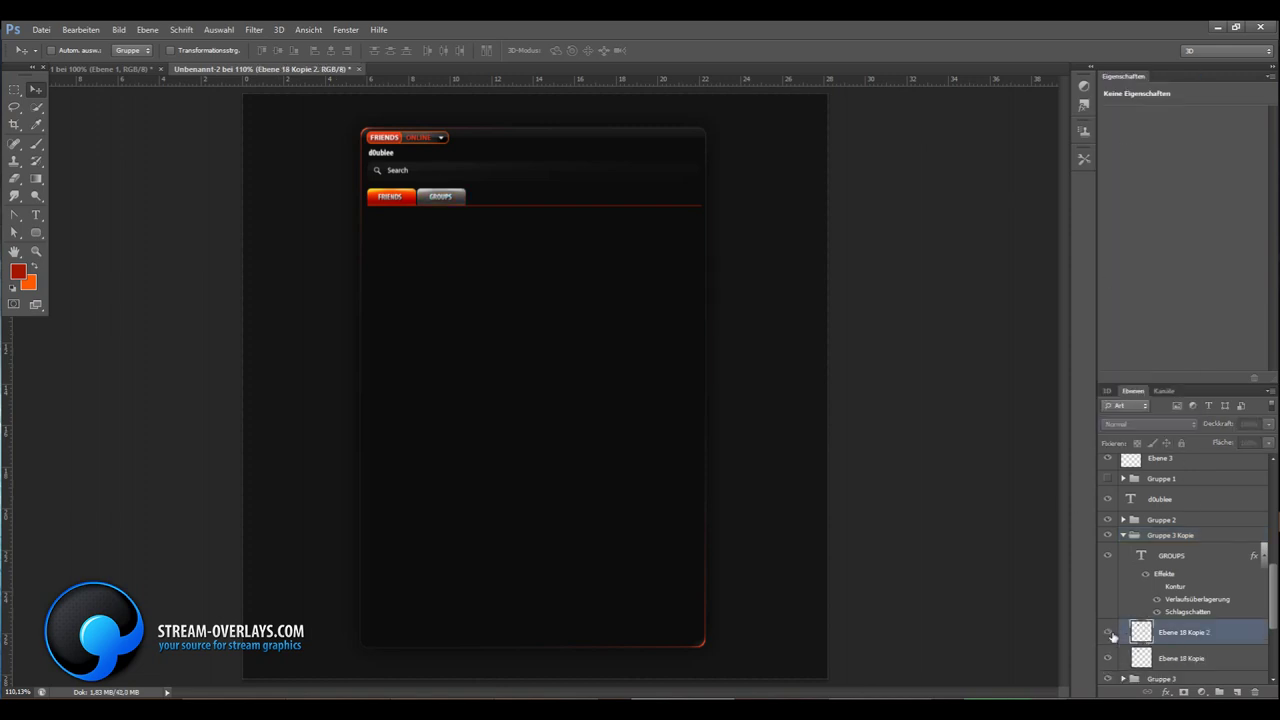
left_click(1123, 535)
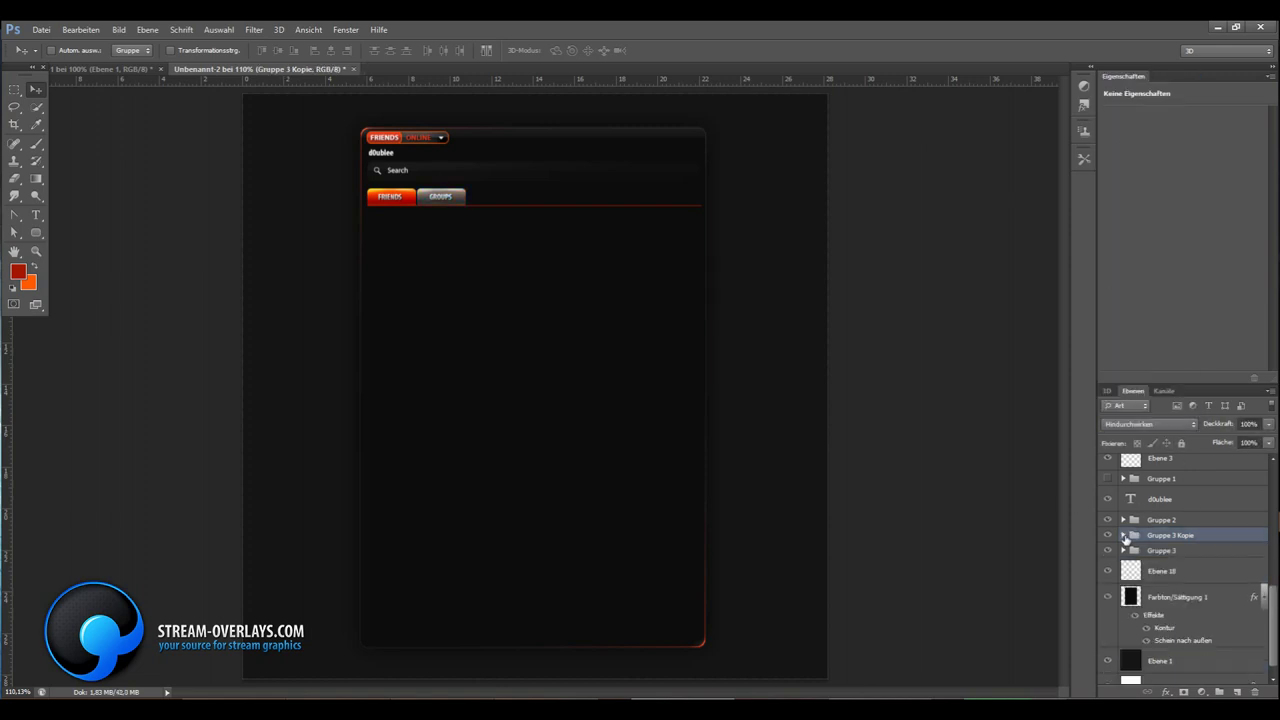
key("alt+Tab")
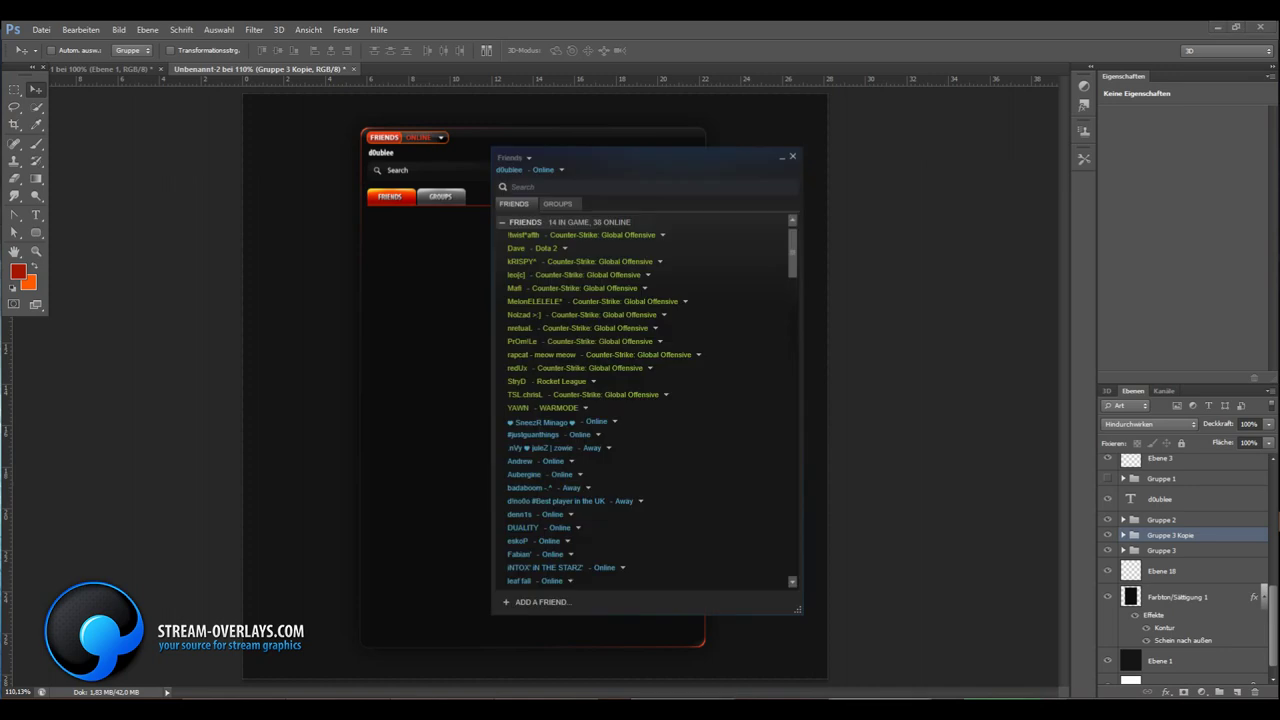
key("alt+Tab")
scroll(1157, 568, "down", 1)
On a new layer, fill a rounded-rectangle selection over the list with white at 0% opacity
key("ctrl+shift+alt+n")
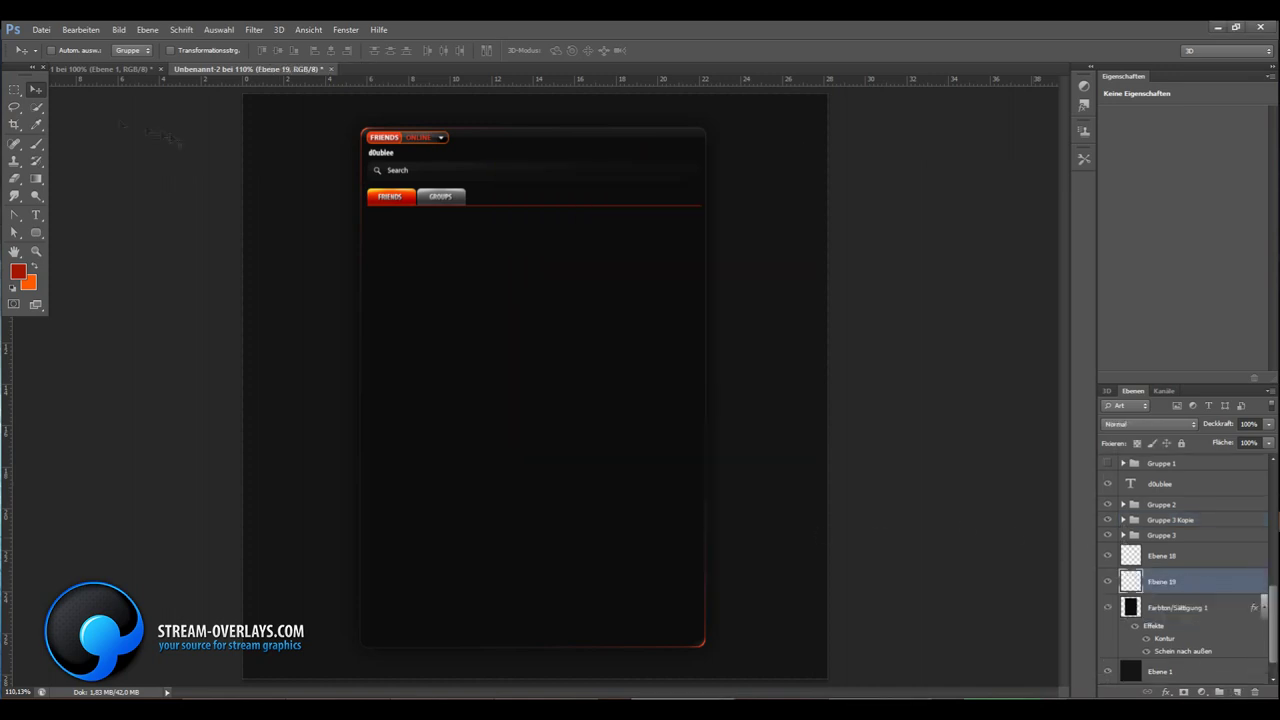
key("u")
mouse_move(367, 189)
left_mouse_down()
mouse_move(684, 538)
mouse_move(701, 643)
left_mouse_up()
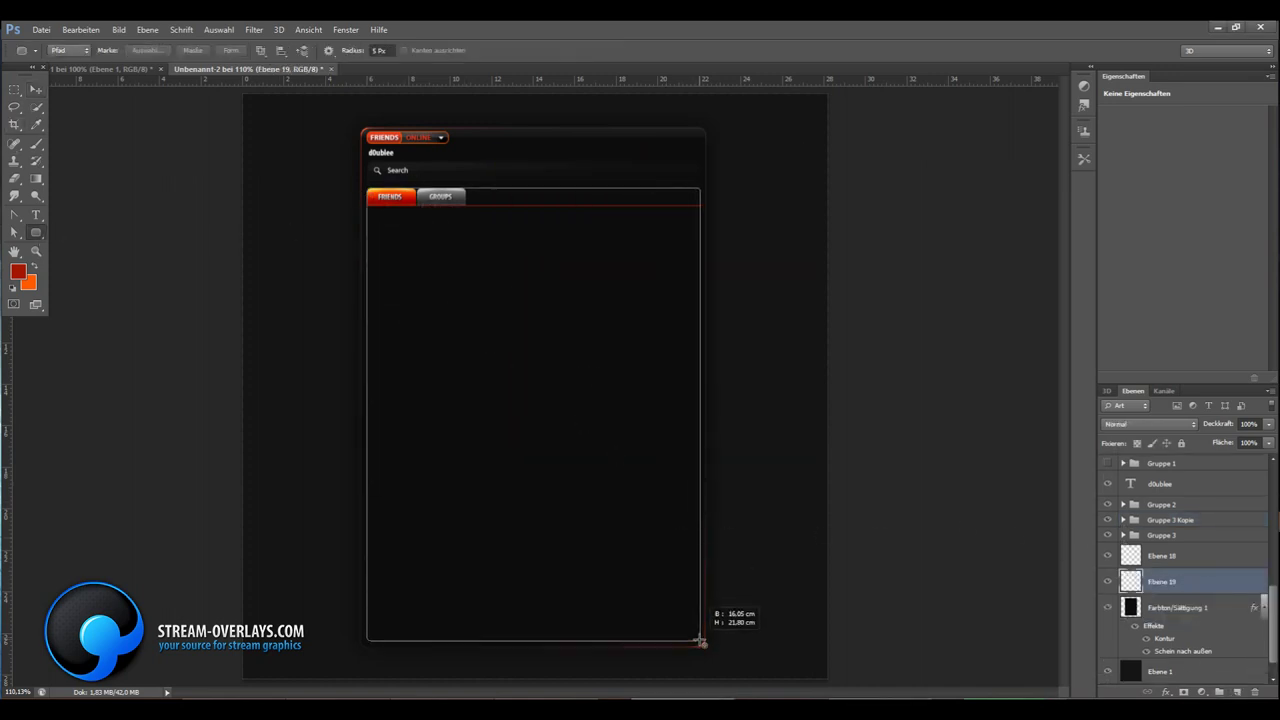
right_click(609, 184)
left_click(729, 234)
key("shift+F5")
left_click(170, 219)
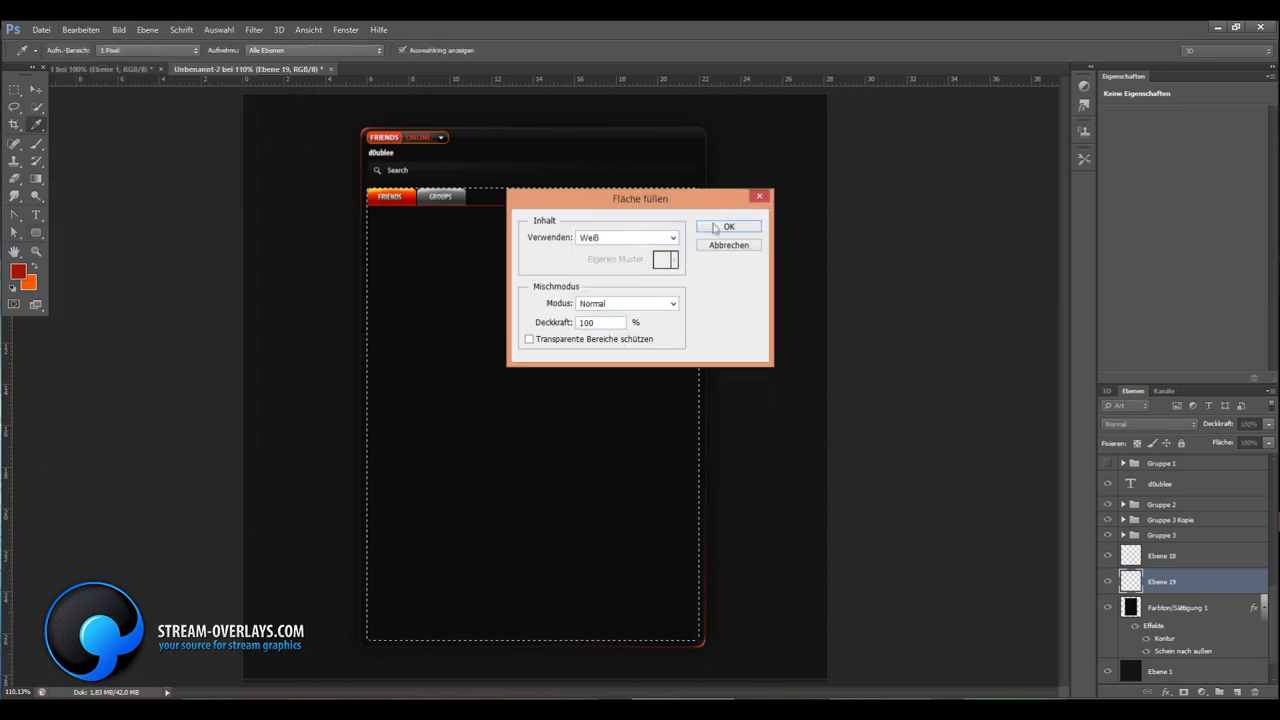
left_click(726, 229)
type("0")
key("Return")
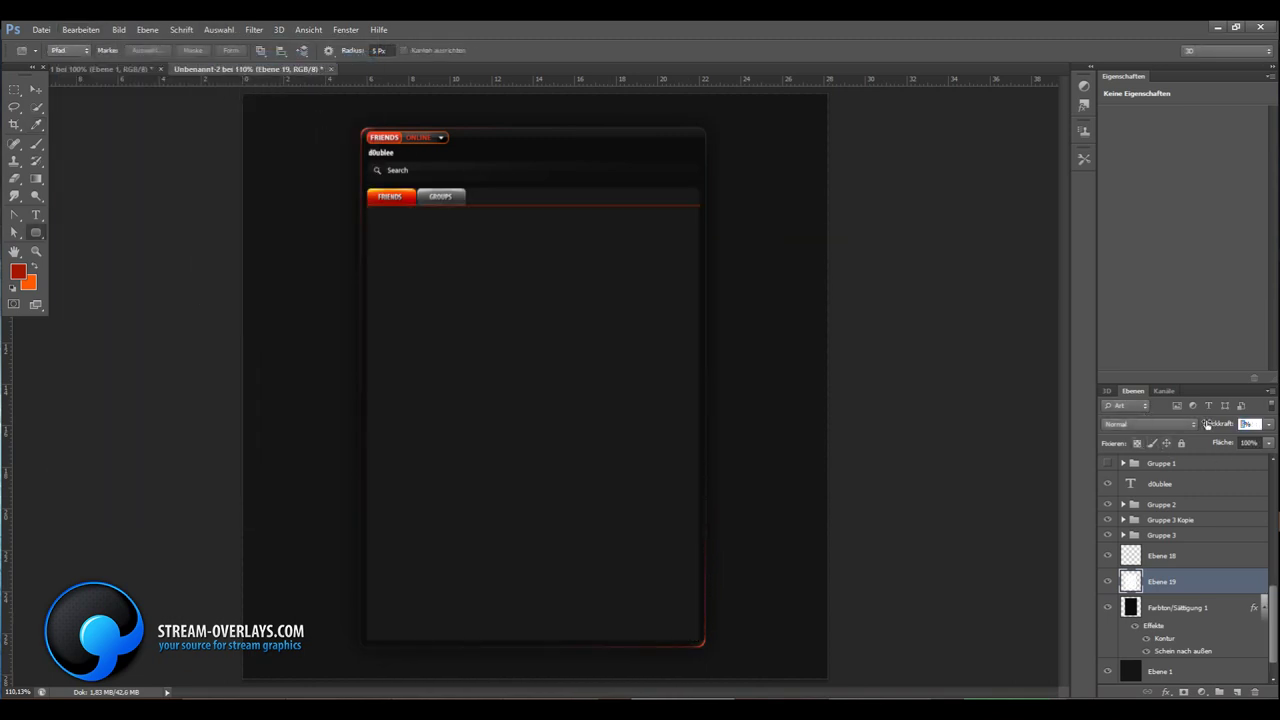
Fill a rectangular selection over the panel body with black, viewing at 100%
key("m")
left_click_drag(304, 133, 779, 207)
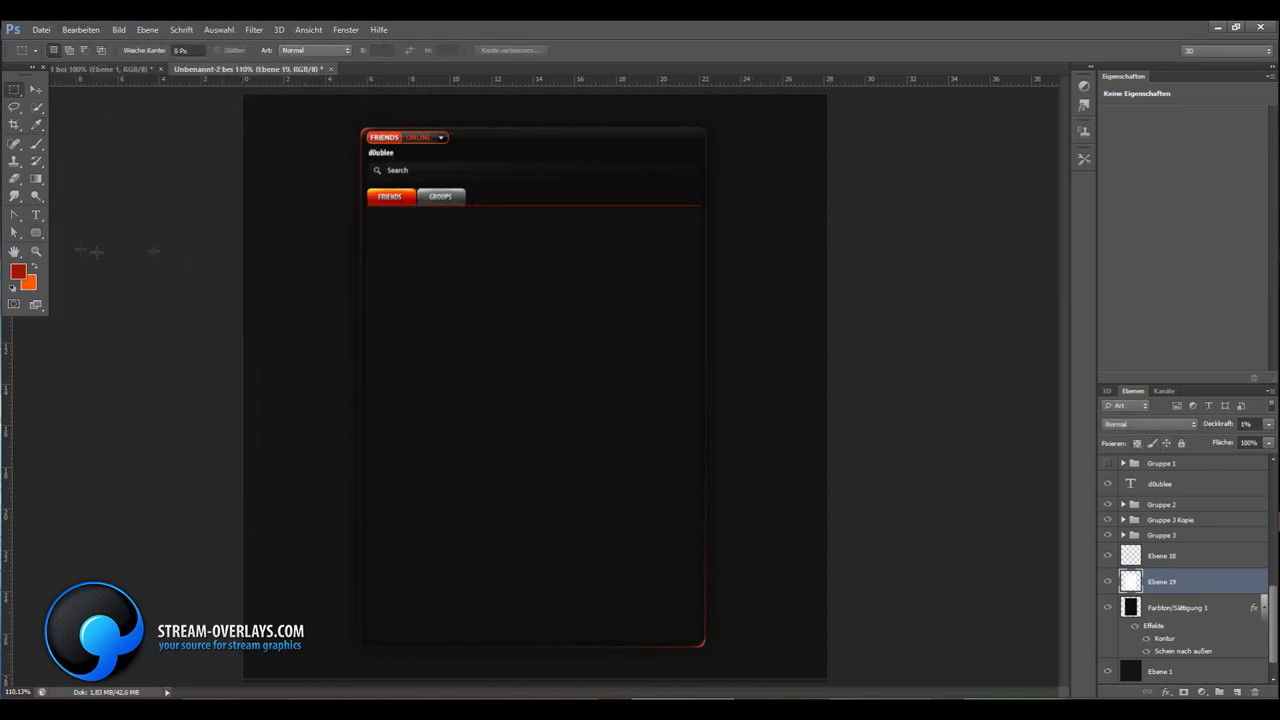
key("z")
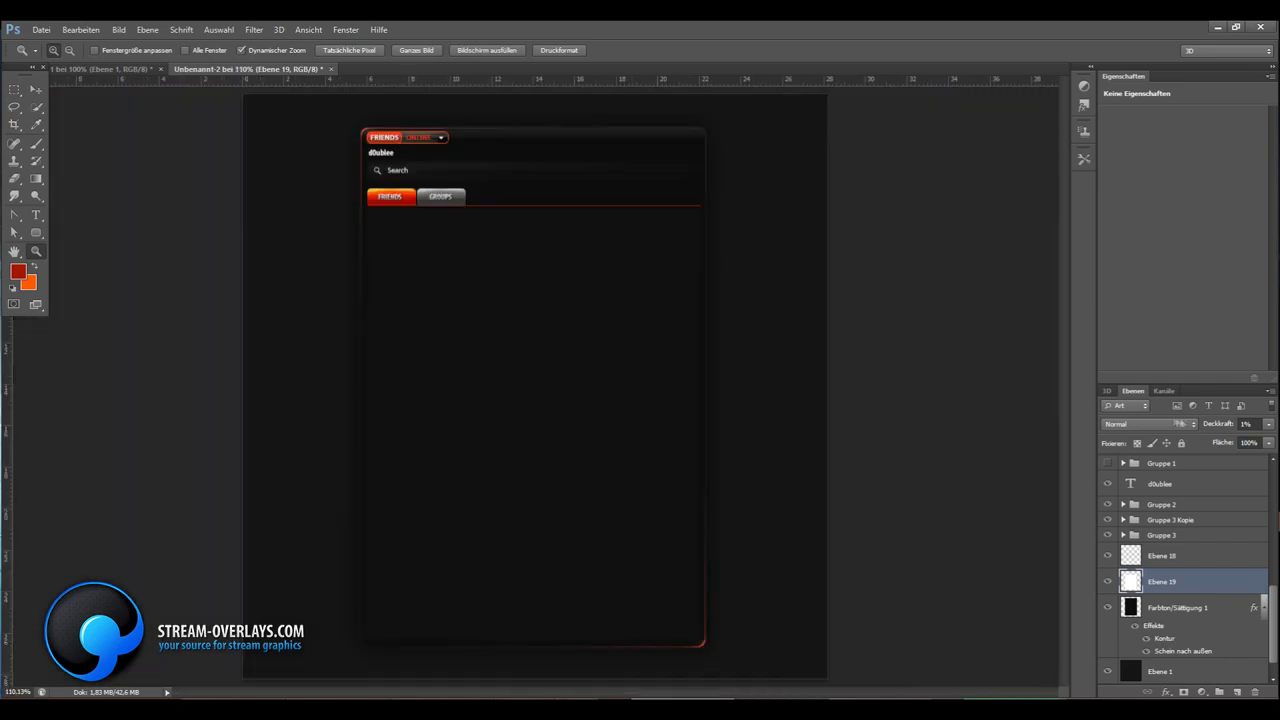
right_click(550, 358)
left_click(600, 383)
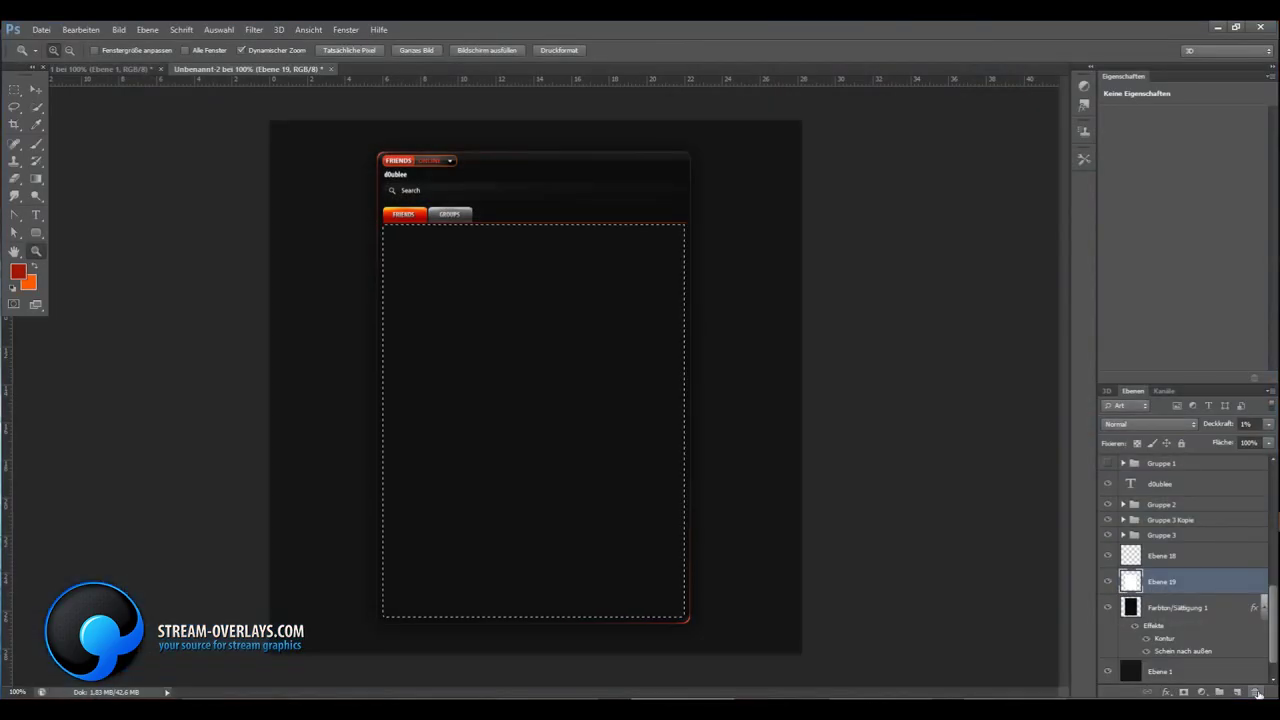
left_click(81, 29)
left_click(100, 194)
key("Return")
key("ctrl+d")
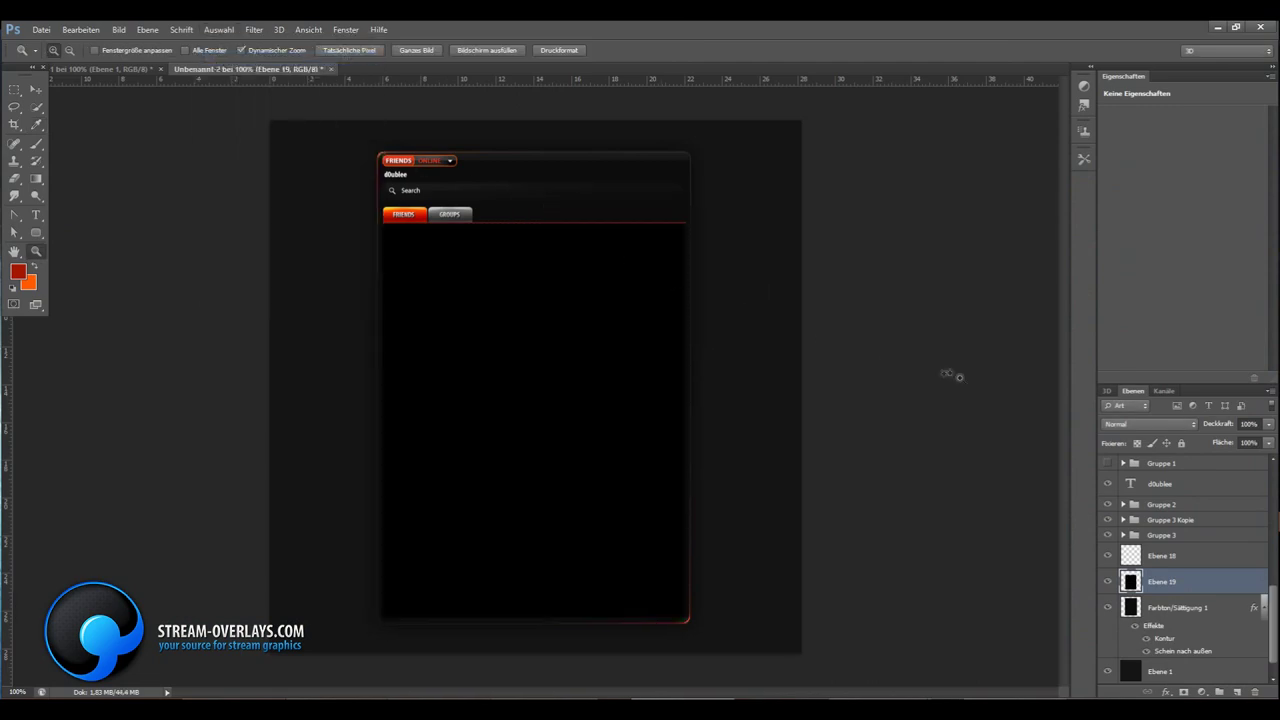
Lower the black layer to 20% opacity, add a new empty layer, and zoom to 200%
left_click_drag(1266, 442, 1216, 444)
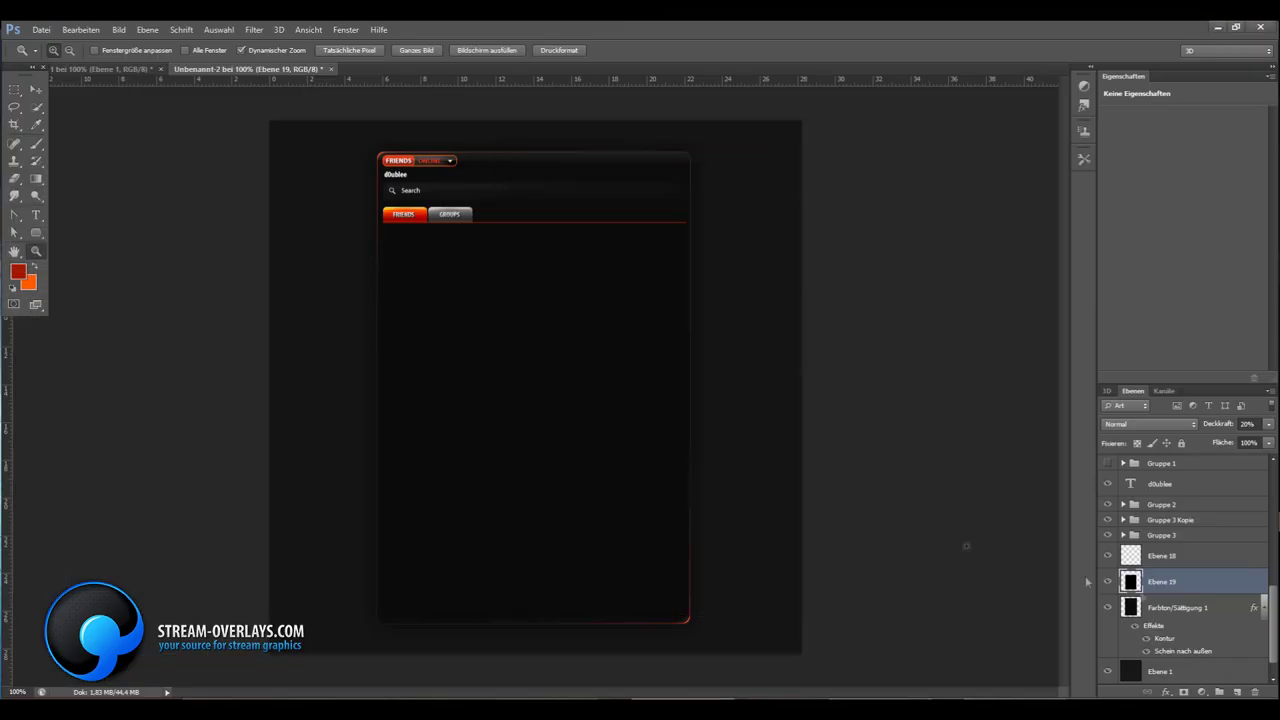
left_click(1237, 691)
left_click(417, 265)
left_click(417, 265, "alt")
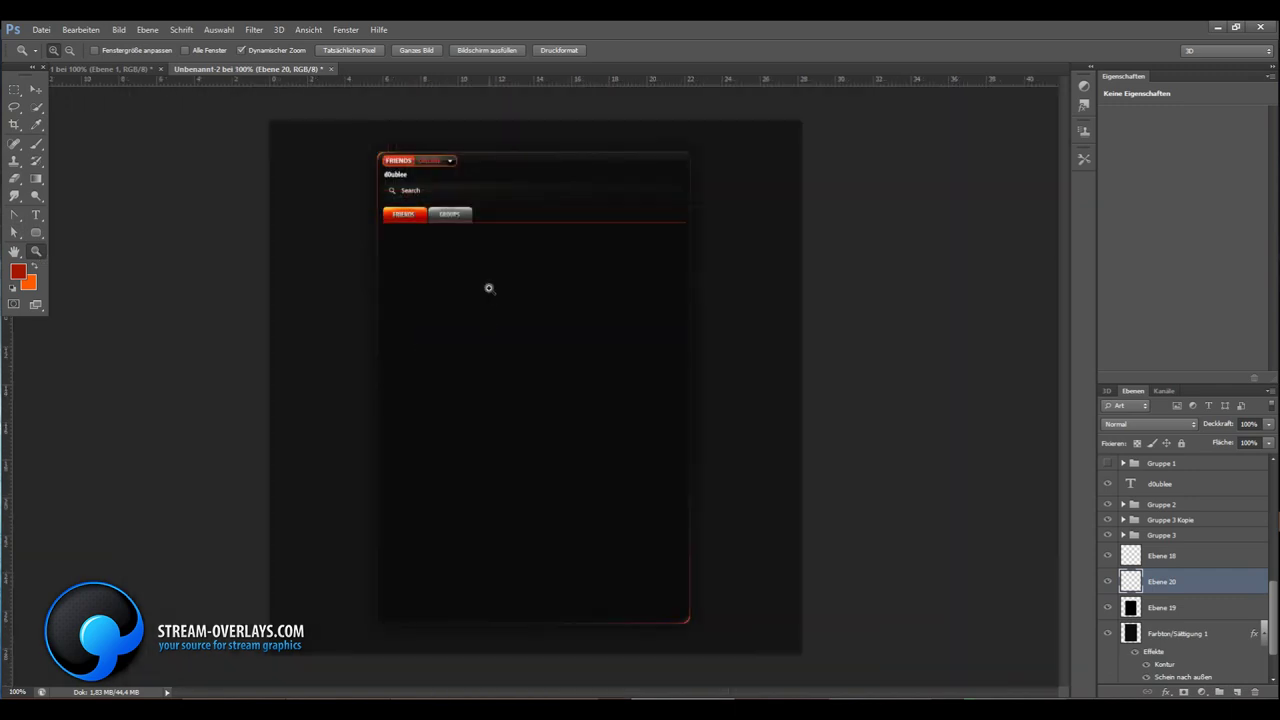
left_click(433, 195)
Select the 20% black overlay layer and try a transform on it, then cancel
left_click(18, 92)
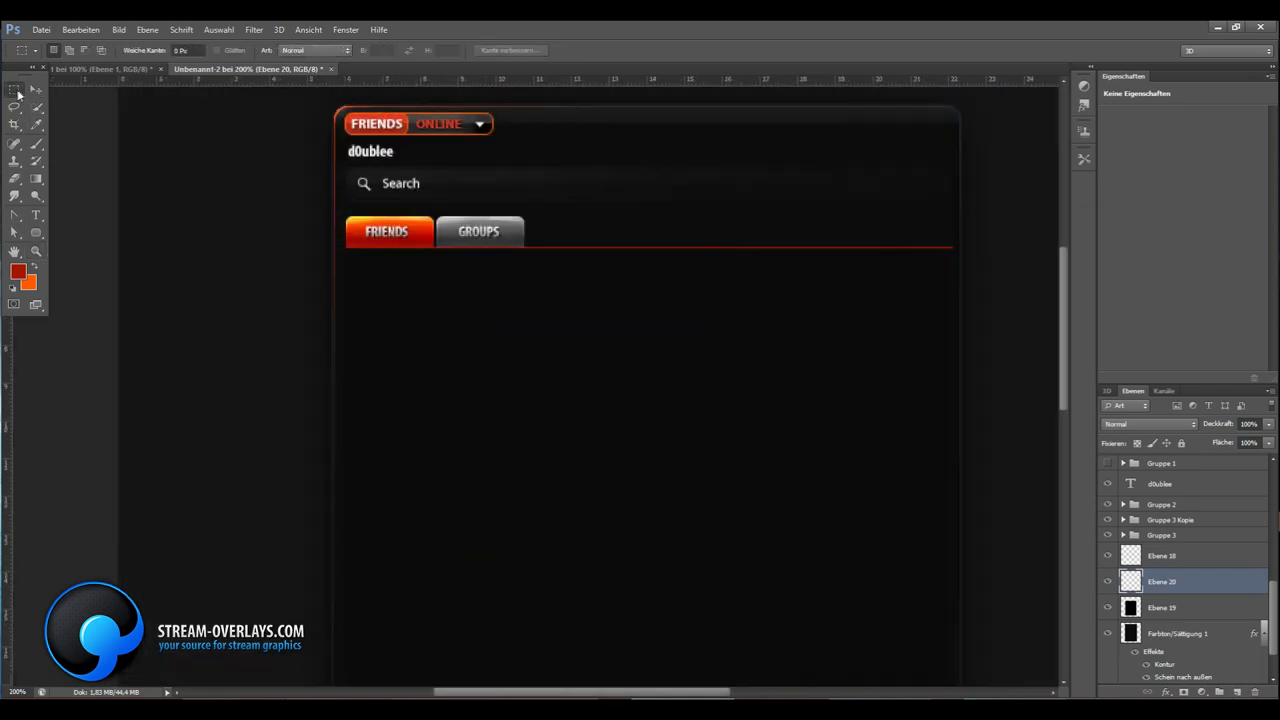
left_click_drag(443, 296, 951, 277)
key("ctrl+d")
key("alt+bracketleft")
key("ctrl+t")
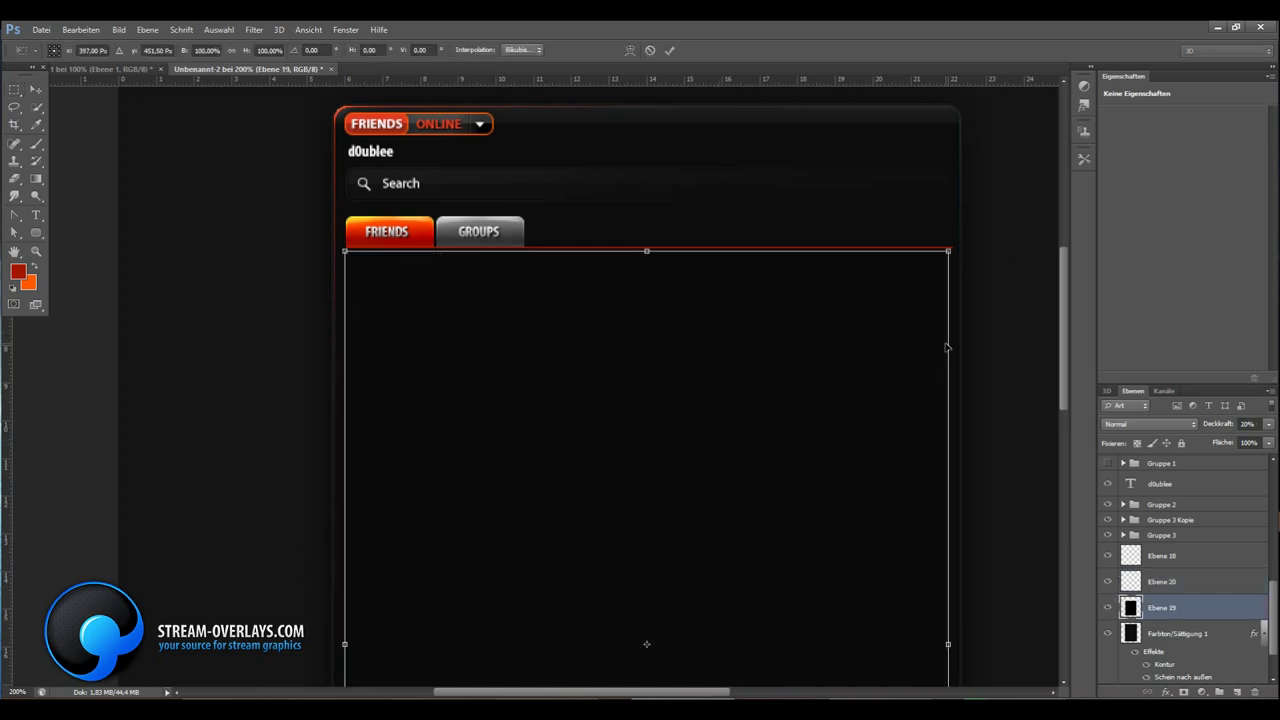
key("Escape")
Show the status dropdown group (Gruppe 1) and adjust the offline status layer's opacity
left_click(1107, 463)
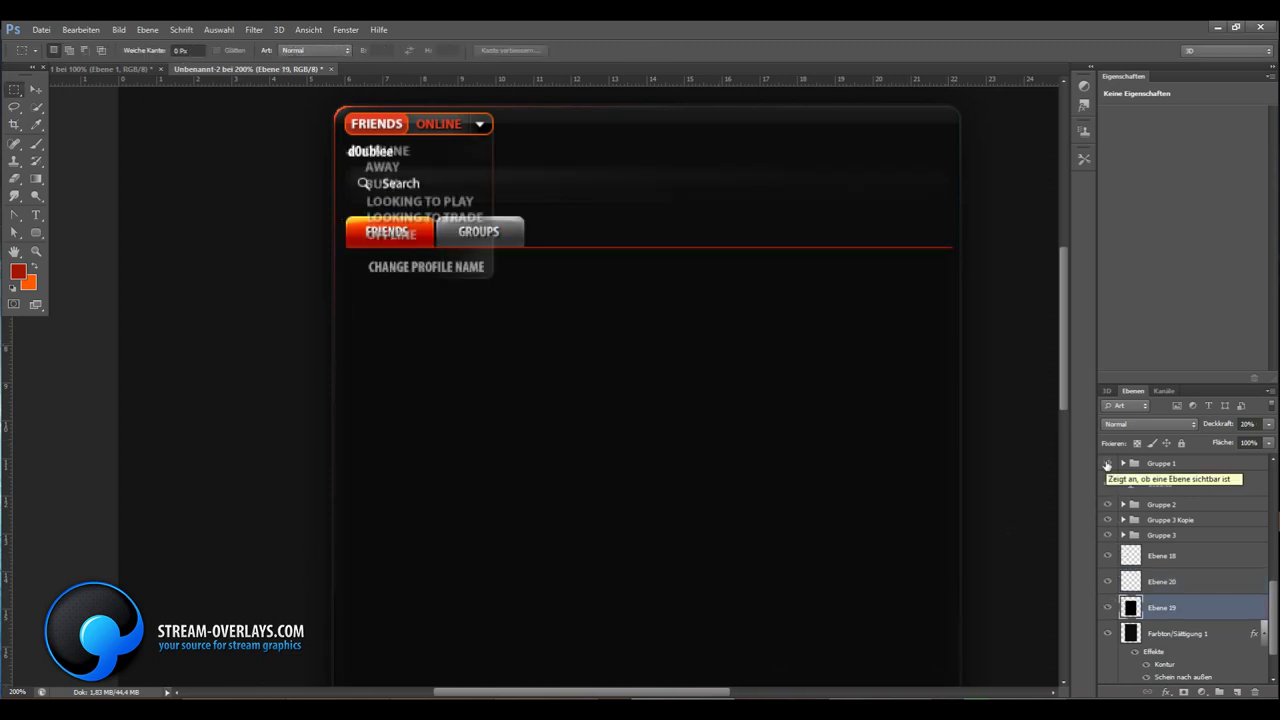
left_click(1122, 463)
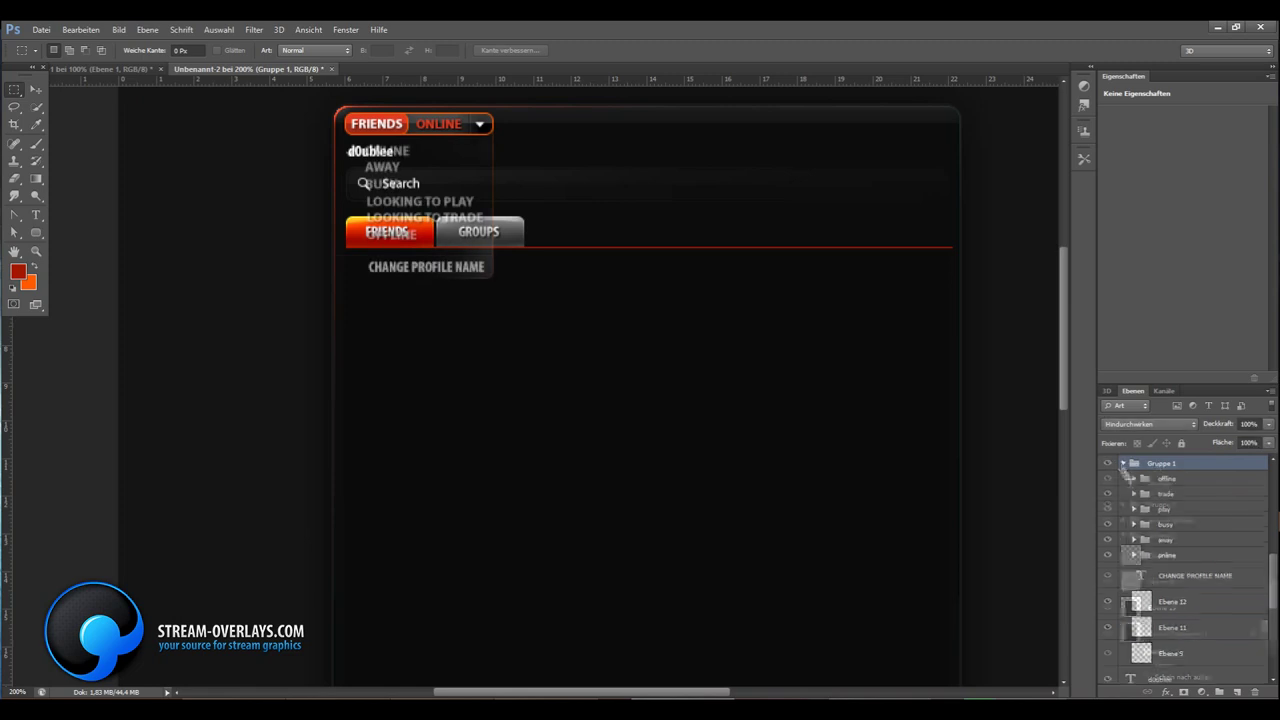
left_click(1167, 478)
left_click(1268, 424)
left_click_drag(1265, 440, 1251, 444)
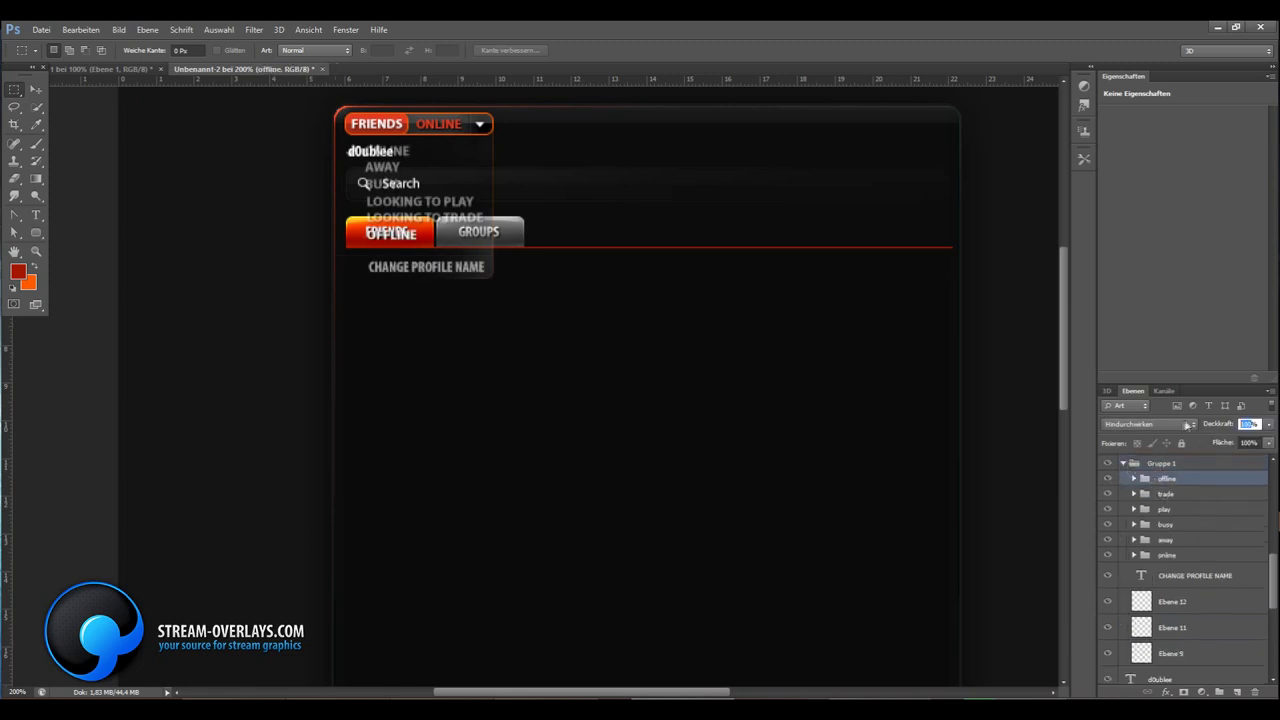
type("50")
left_click(1122, 527)
Duplicate Ebene 9, the dropdown background, repeatedly to make the menu opaque
scroll(1122, 530, "down", 5)
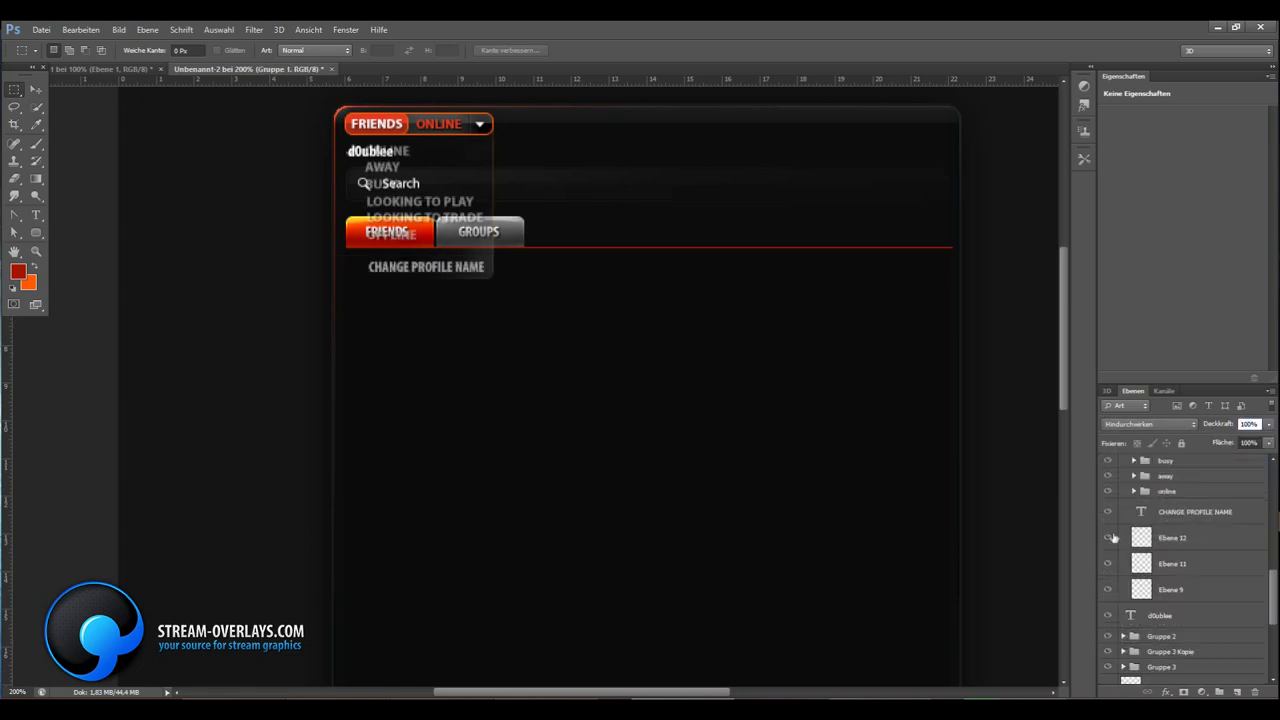
left_click(1110, 538)
left_click(1117, 591)
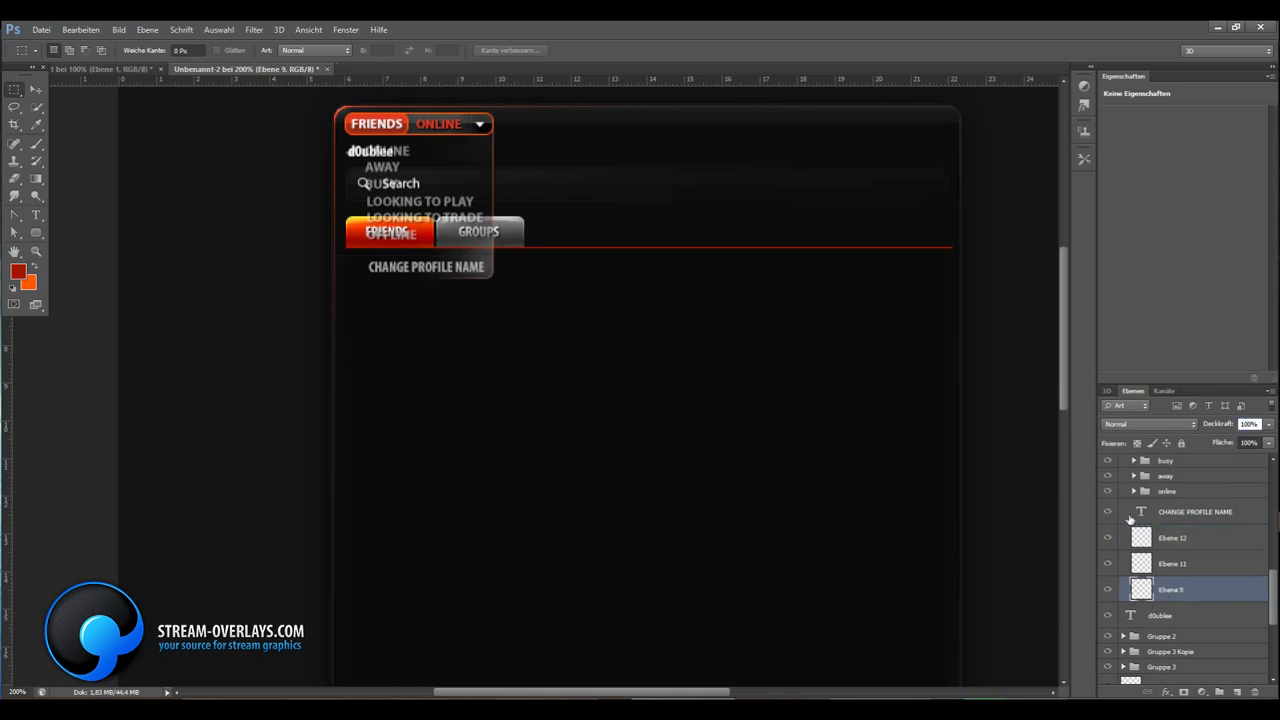
key("ctrl+j")
key("ctrl+j")
key("ctrl+j")
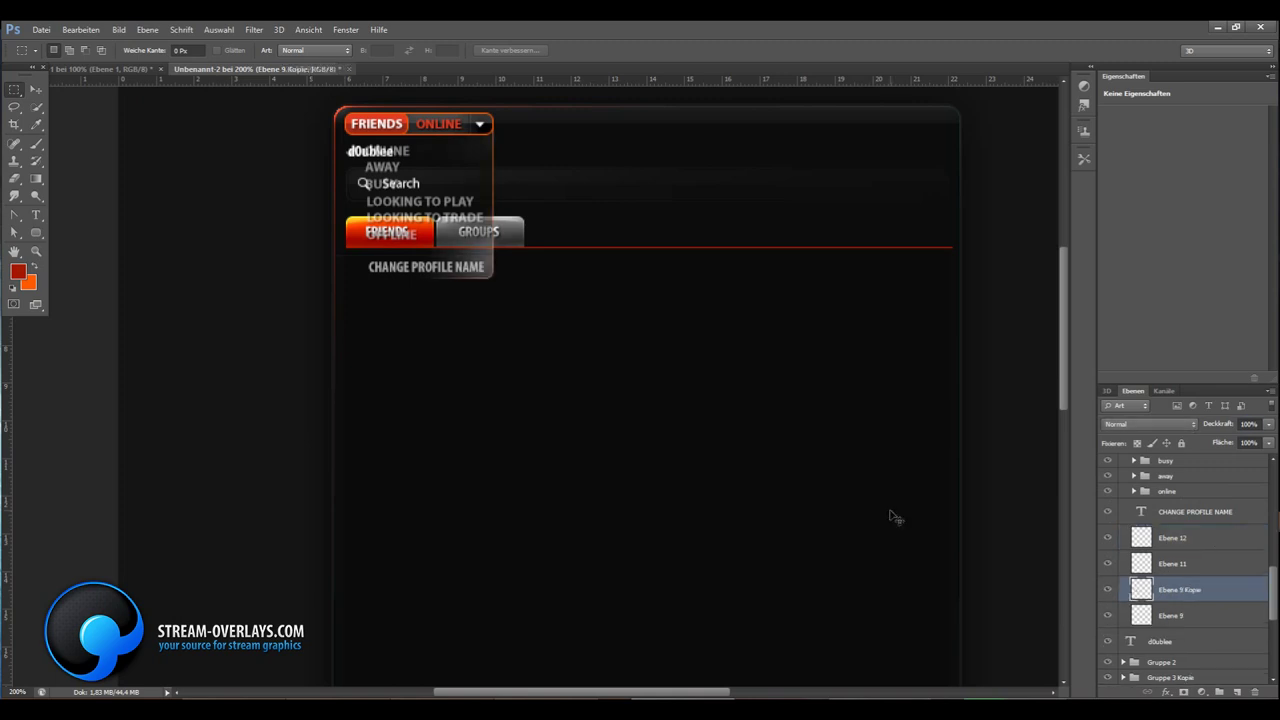
key("ctrl+j")
key("ctrl+j")
key("ctrl+j")
key("ctrl+j")
key("ctrl+j")
key("ctrl+j")
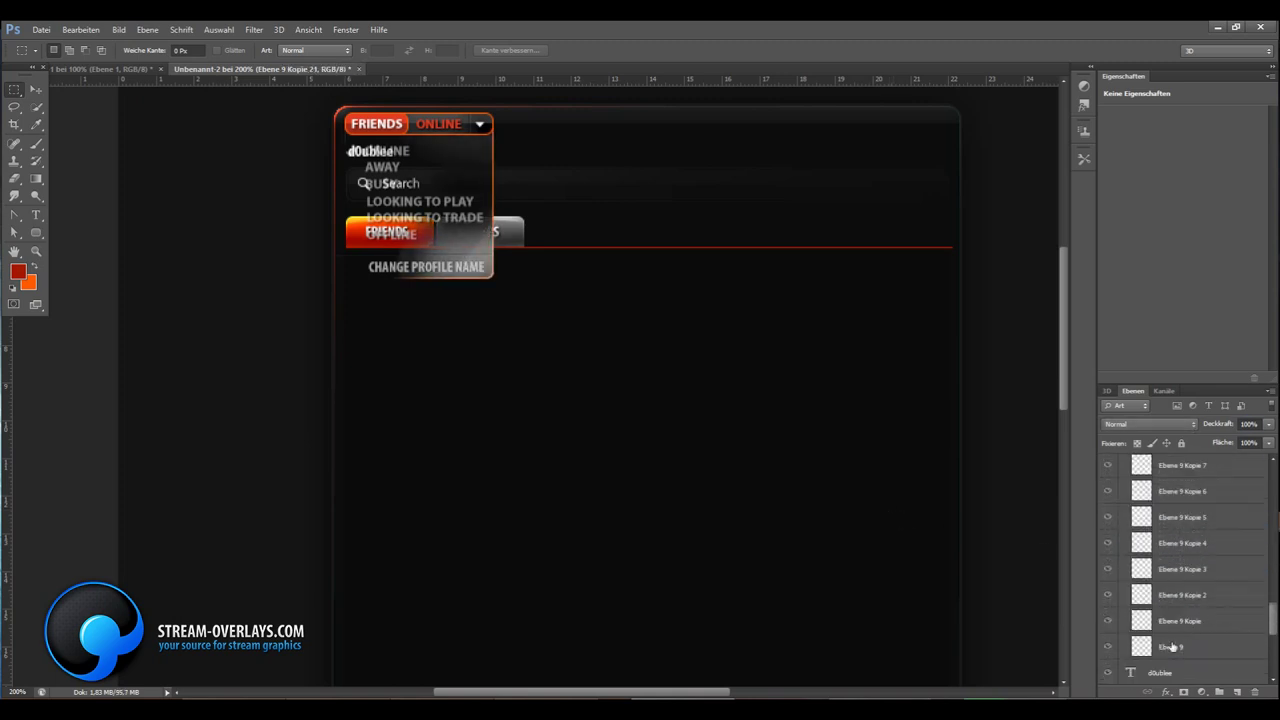
scroll(1156, 541, "down", 10)
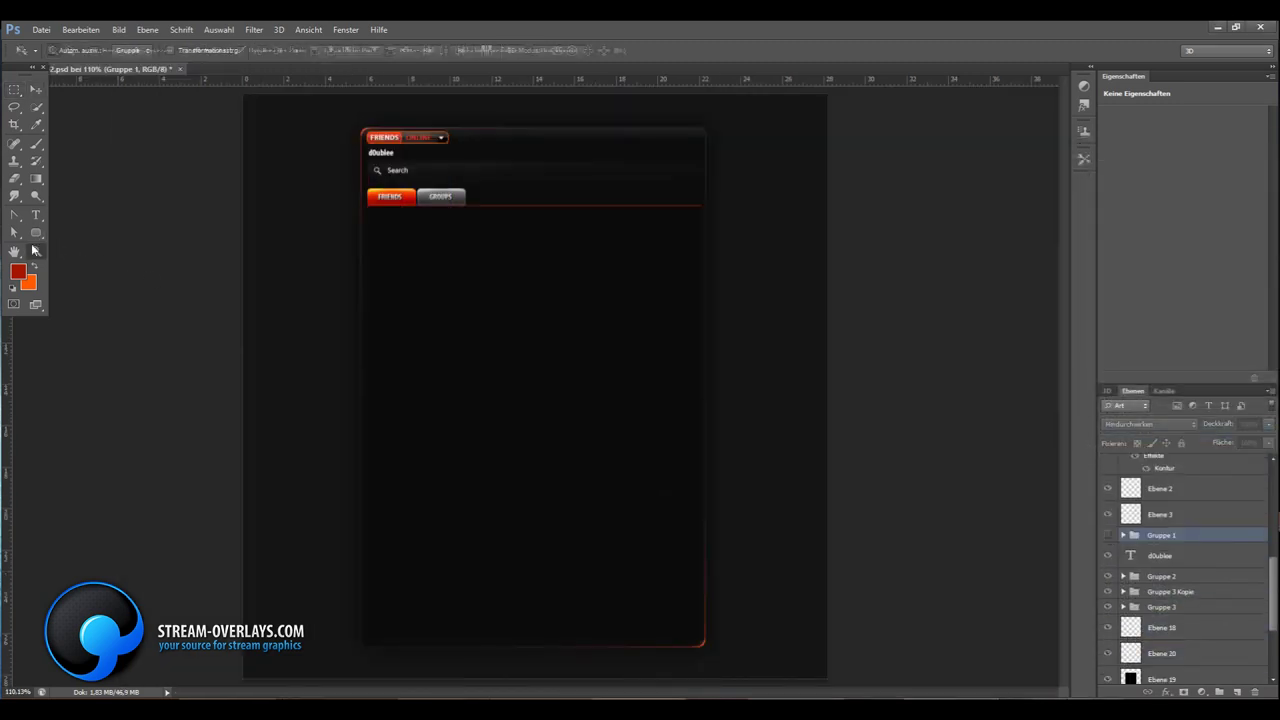
Check the Steam reference, add a new layer, and select a thin strip below the tabs
left_click(35, 250)
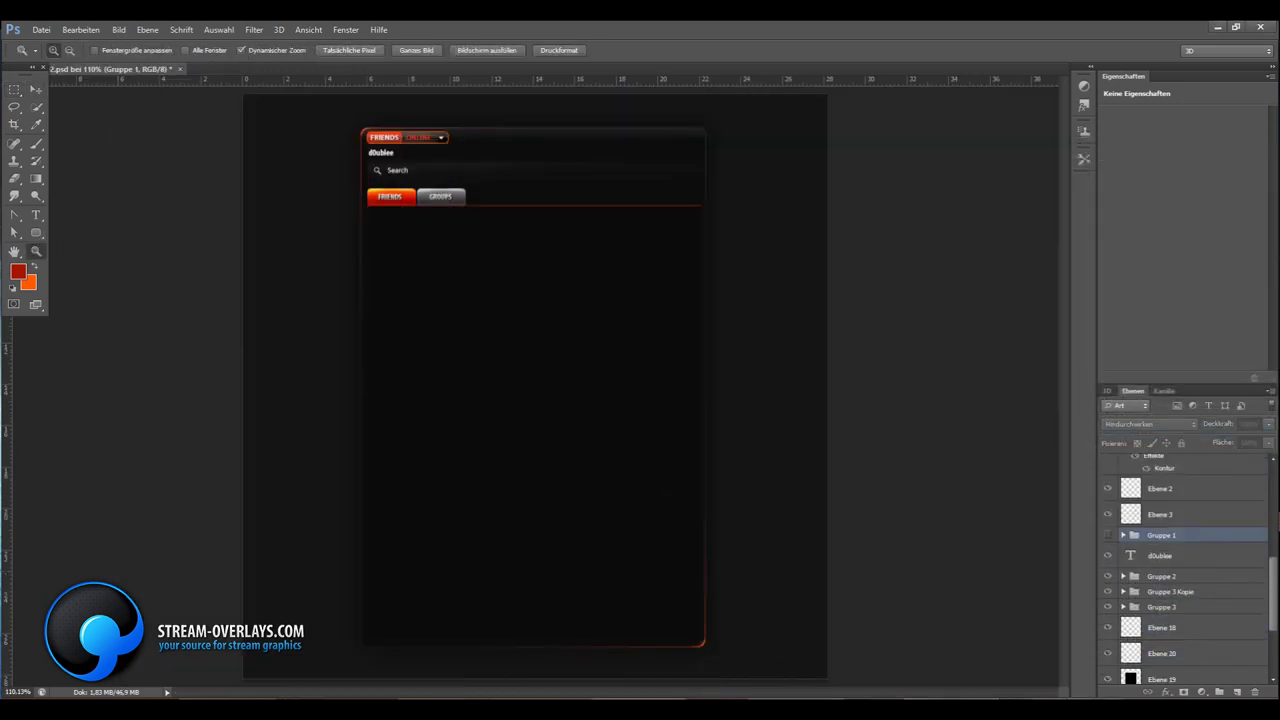
scroll(895, 415, "down", 1)
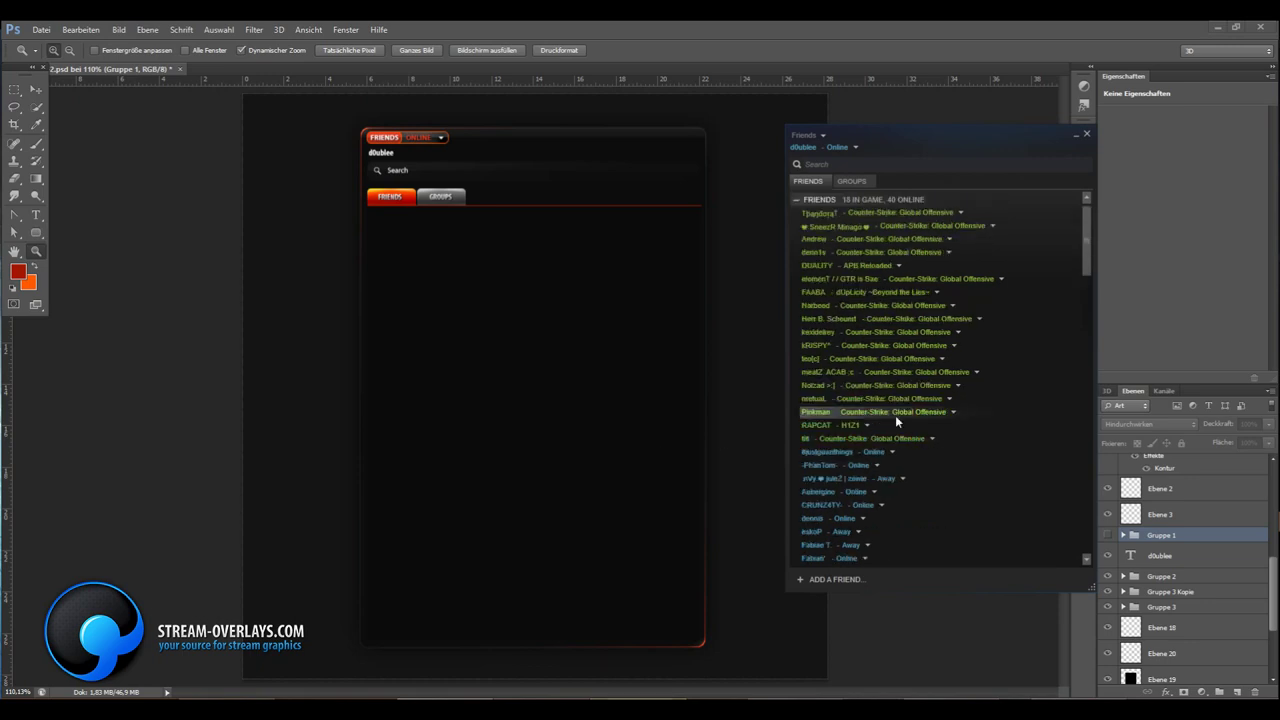
left_click(1188, 540)
key("ctrl+shift+alt+n")
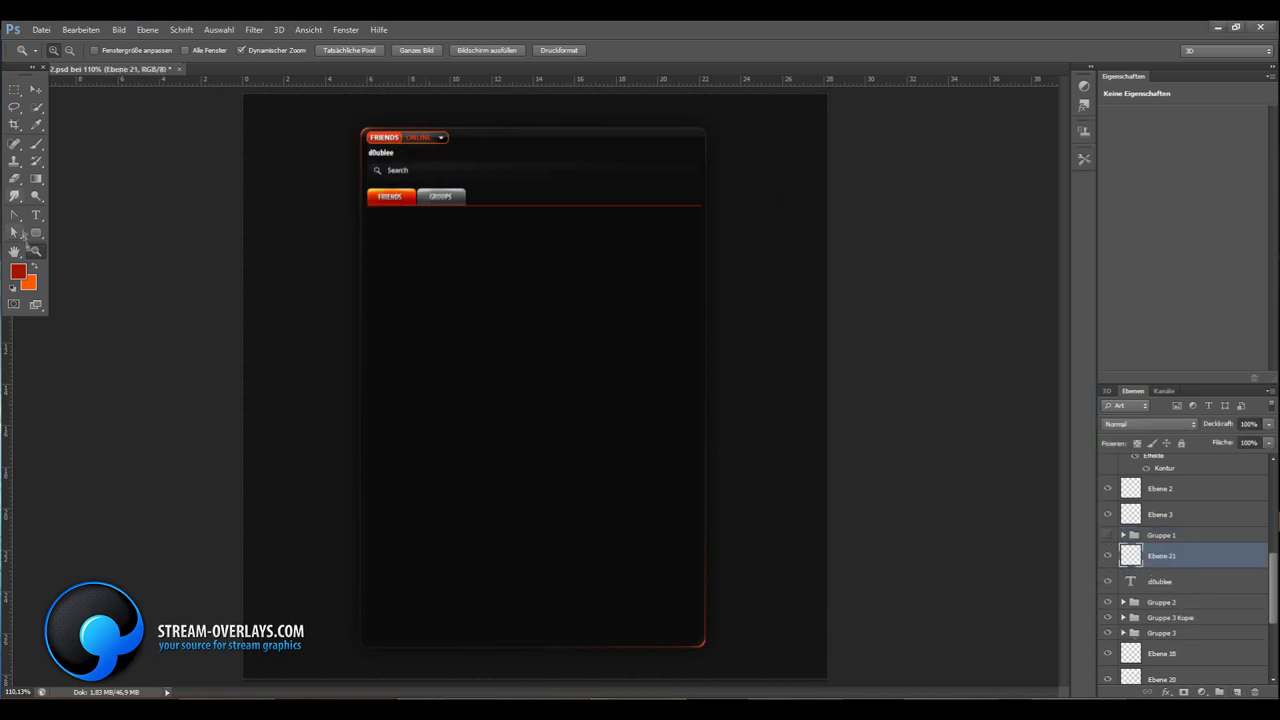
left_click(515, 282)
key("m")
left_click_drag(250, 293, 852, 316)
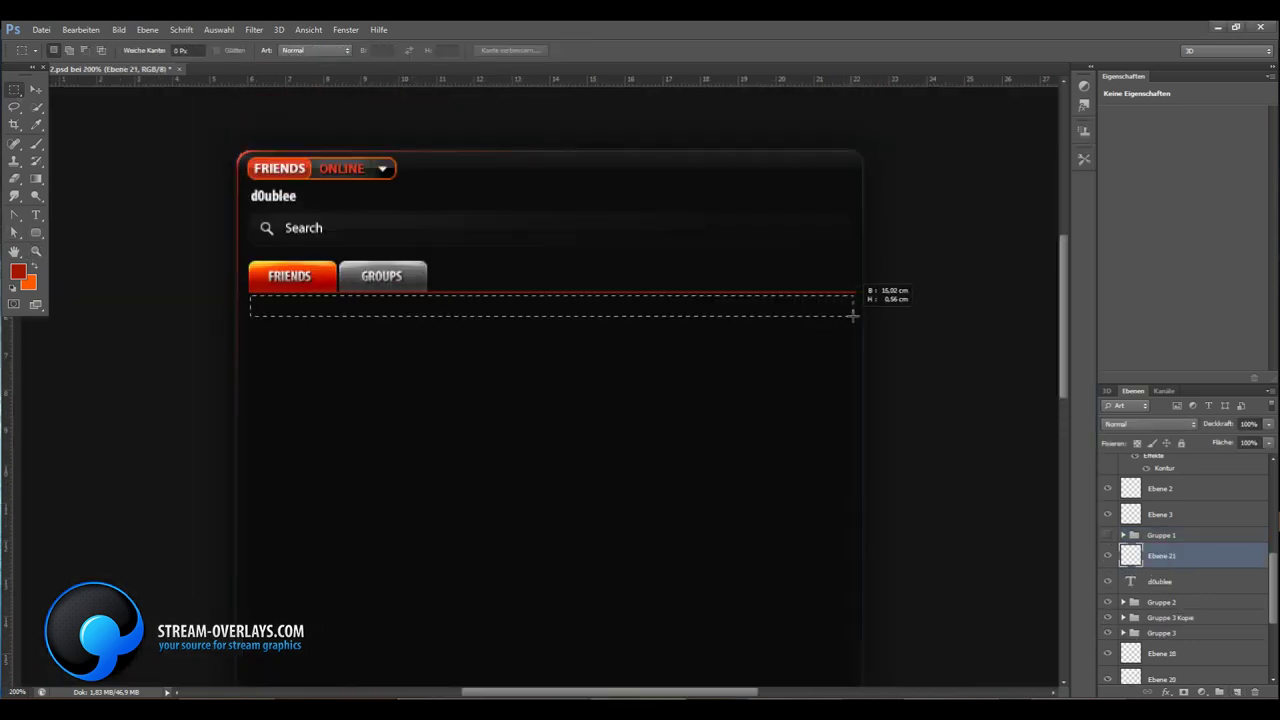
Fill the strip with an orange-to-red gradient and set its layer to 16% opacity
key("ctrl+minus")
right_click(527, 296)
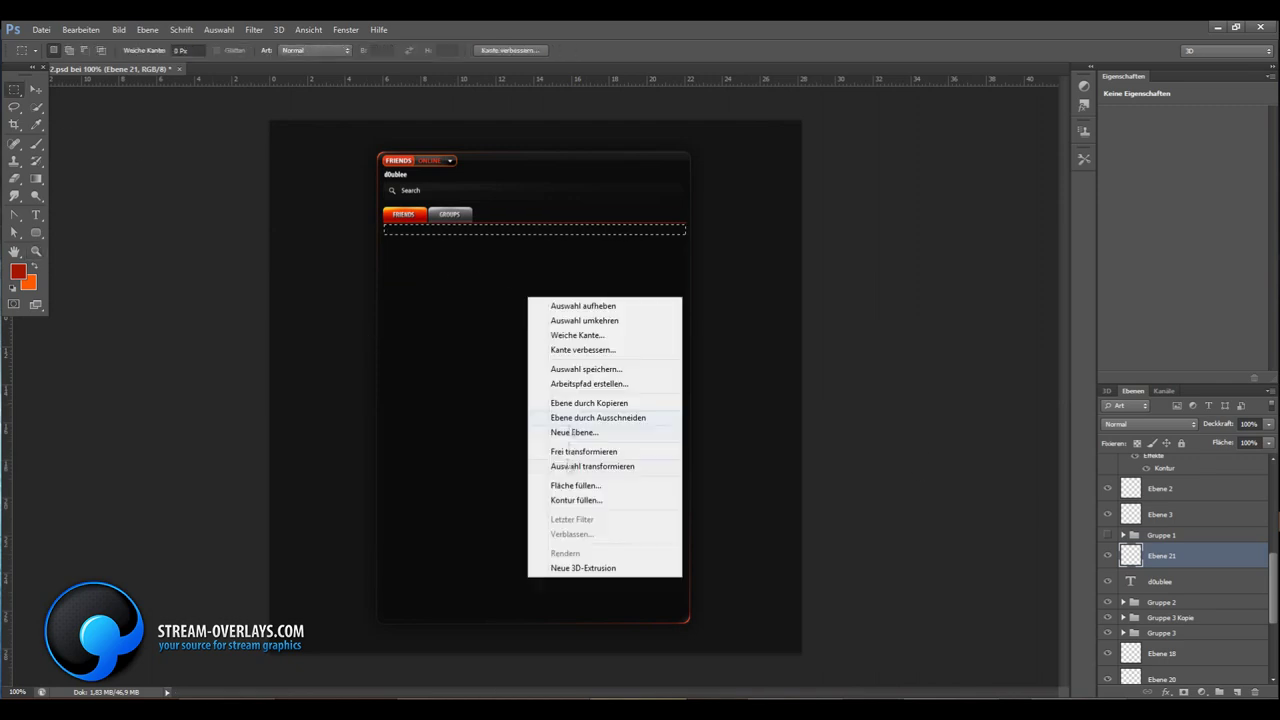
left_click(567, 466)
key("Return")
key("g")
key("x")
left_click_drag(324, 229, 632, 232)
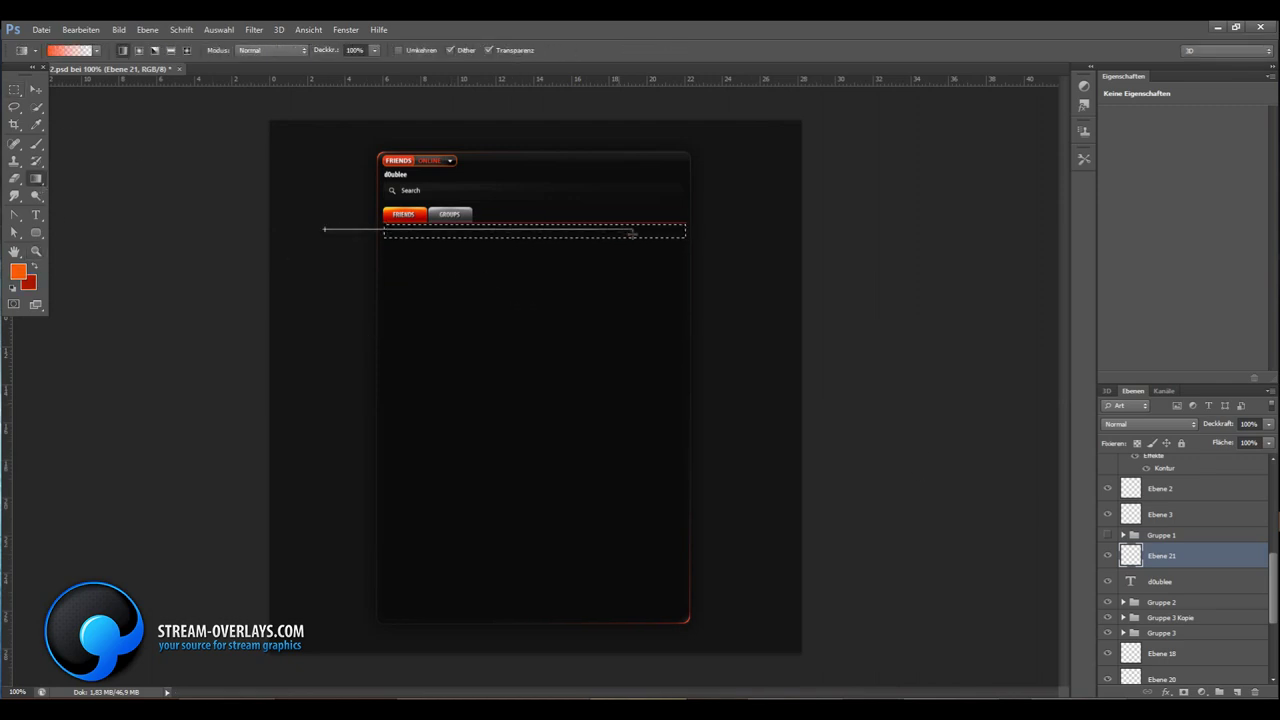
left_click(36, 89)
key("ctrl+d")
left_click_drag(1268, 424, 1213, 442)
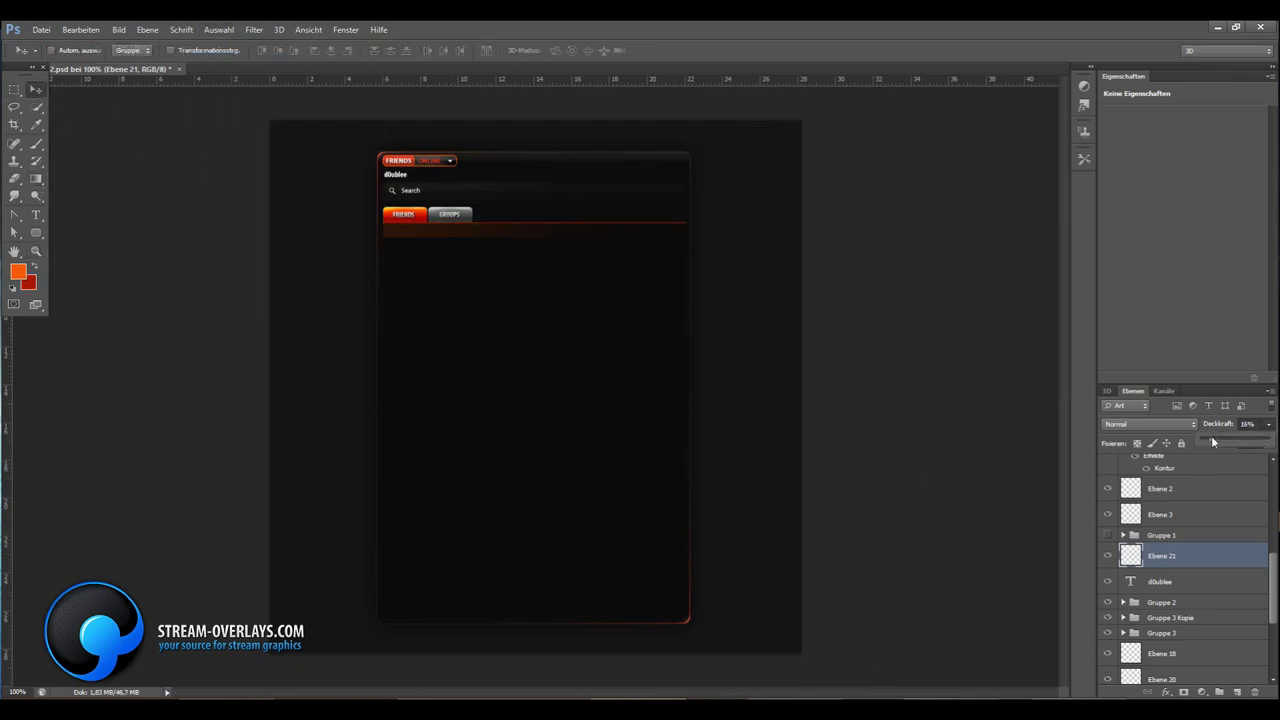
Add a white-filled bar across the list top, blended in Ineinanderkopieren mode
left_click(14, 89)
key("ctrl+shift+alt+n")
left_click_drag(660, 306, 314, 228)
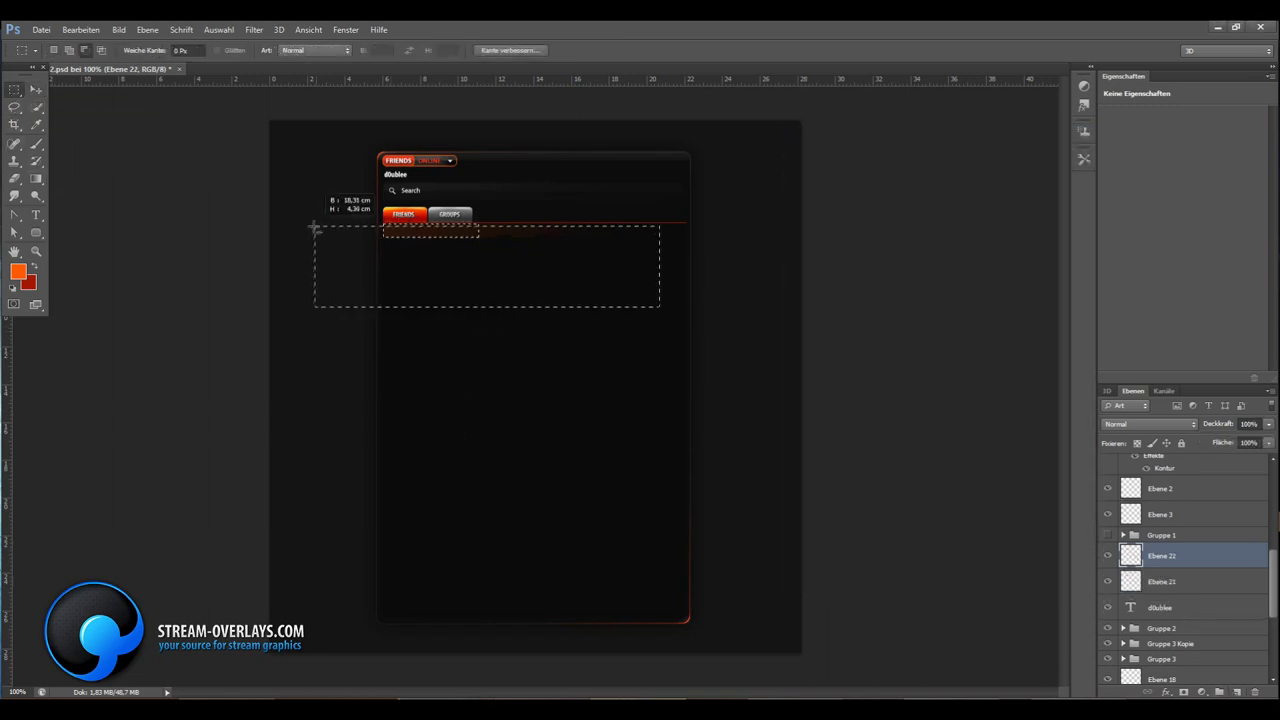
left_click(80, 29)
left_click(110, 220)
left_click(723, 223)
left_click(218, 29)
left_click(325, 88)
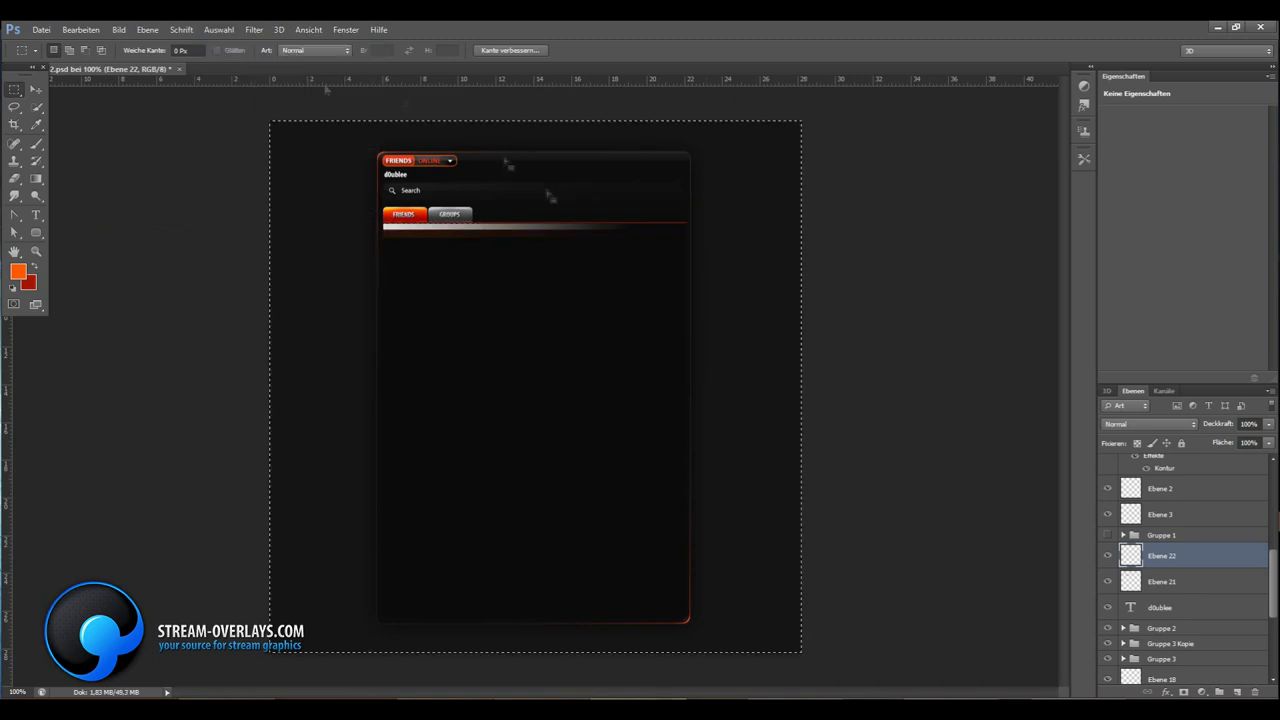
left_click(218, 29)
left_click(245, 47)
left_click(1150, 423)
left_click(1150, 250)
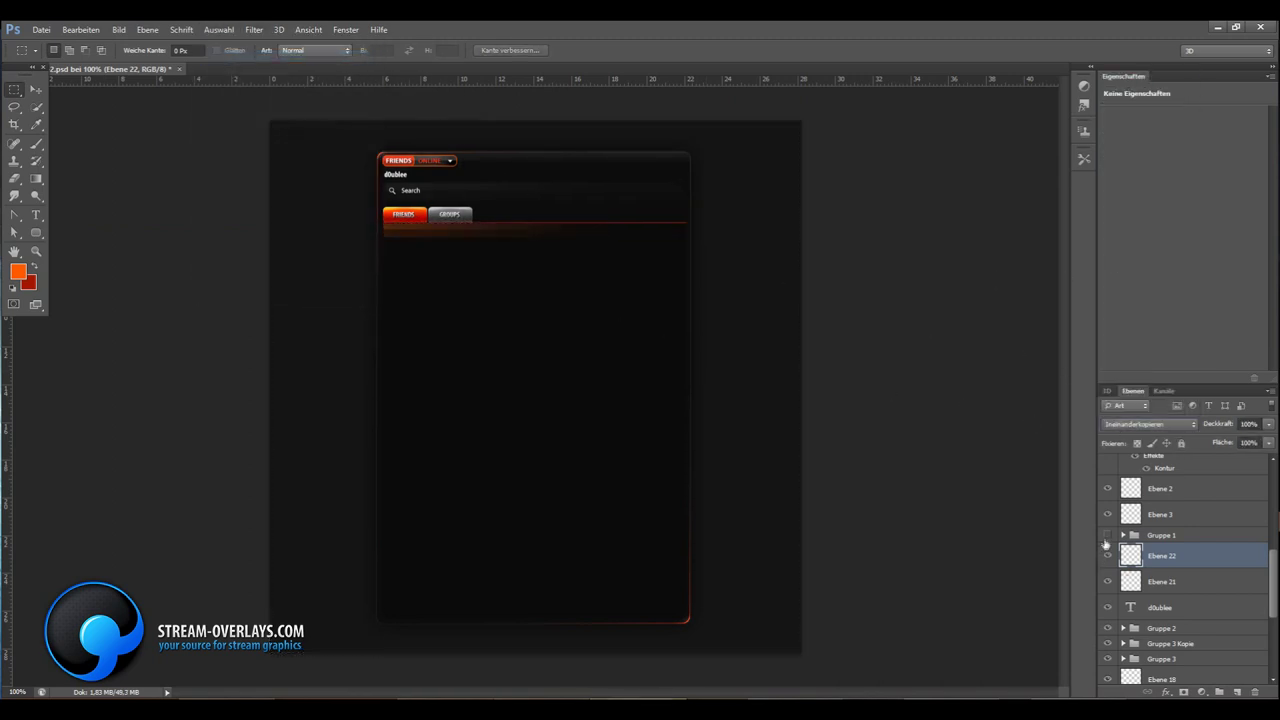
Try duplicating the glow bar, undo it, and partly refill gradient layer Ebene 21
key("ctrl+j")
key("ctrl+j")
key("ctrl+alt+z")
key("ctrl+alt+z")
left_click(1147, 588)
left_click(80, 29)
left_click(120, 222)
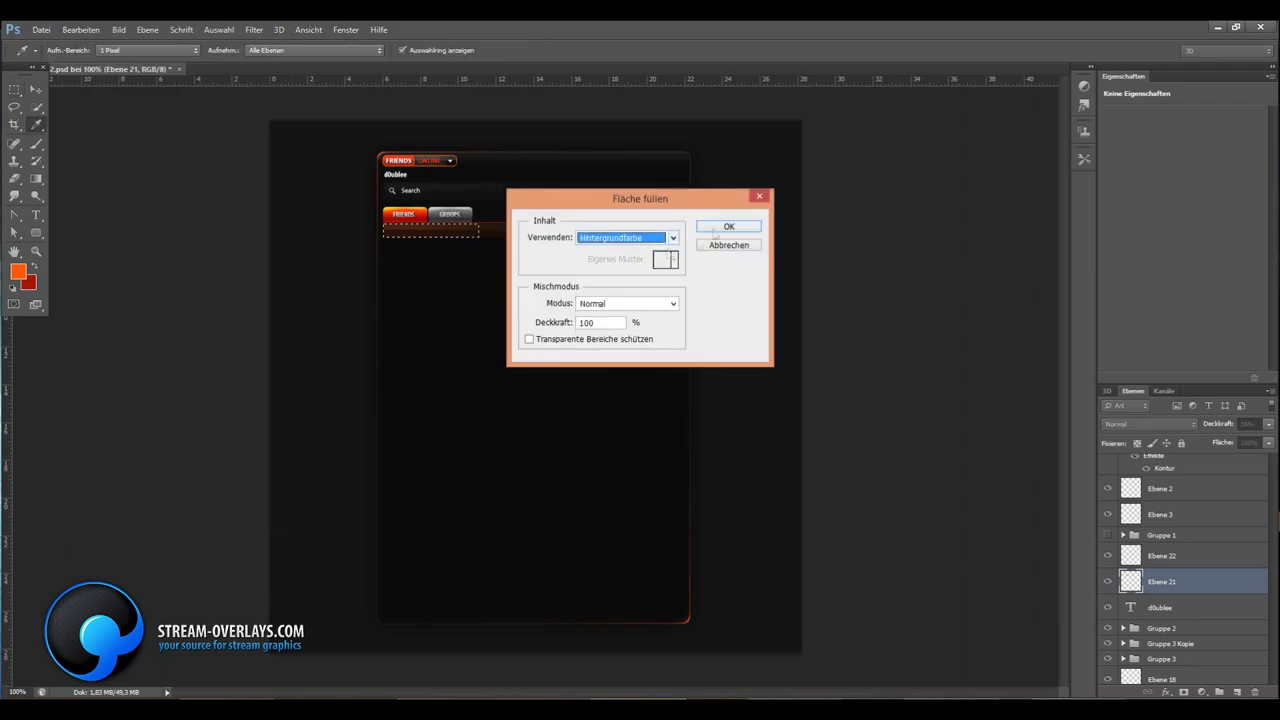
key("Return")
left_click(218, 29)
left_click(226, 57)
left_click(1165, 555)
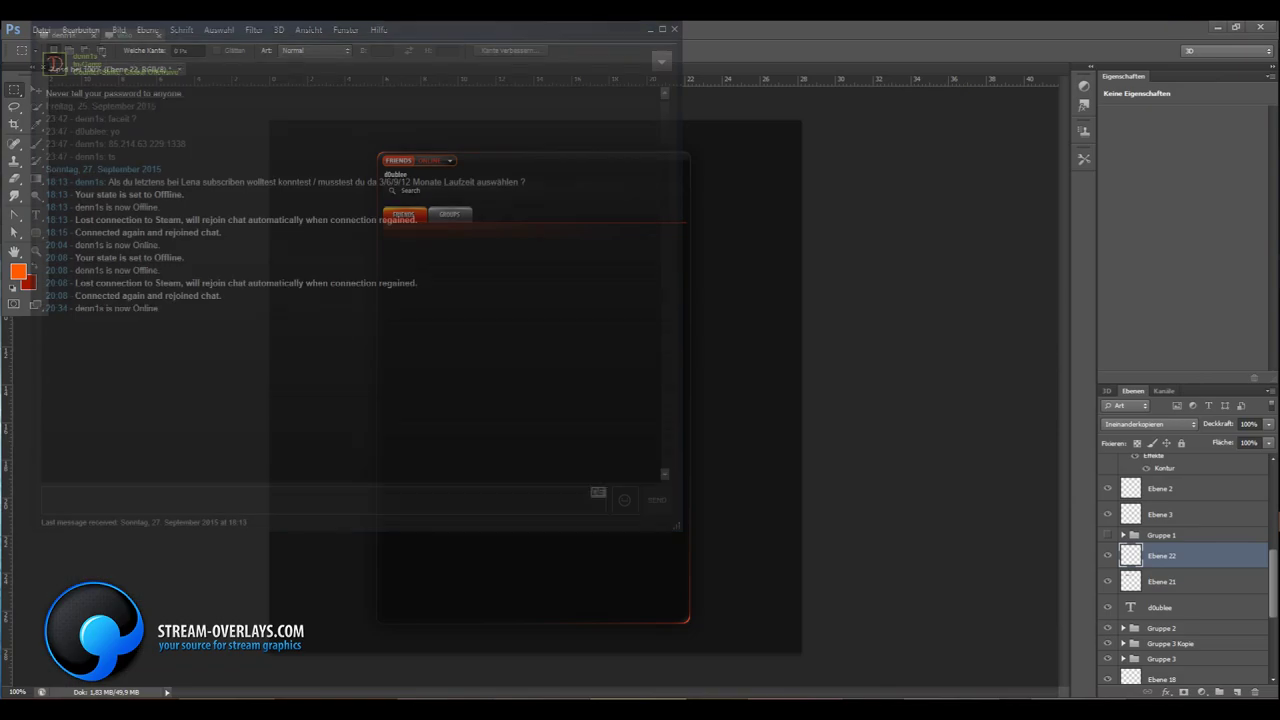
Type a white FRIENDS heading below the tabs
key("t")
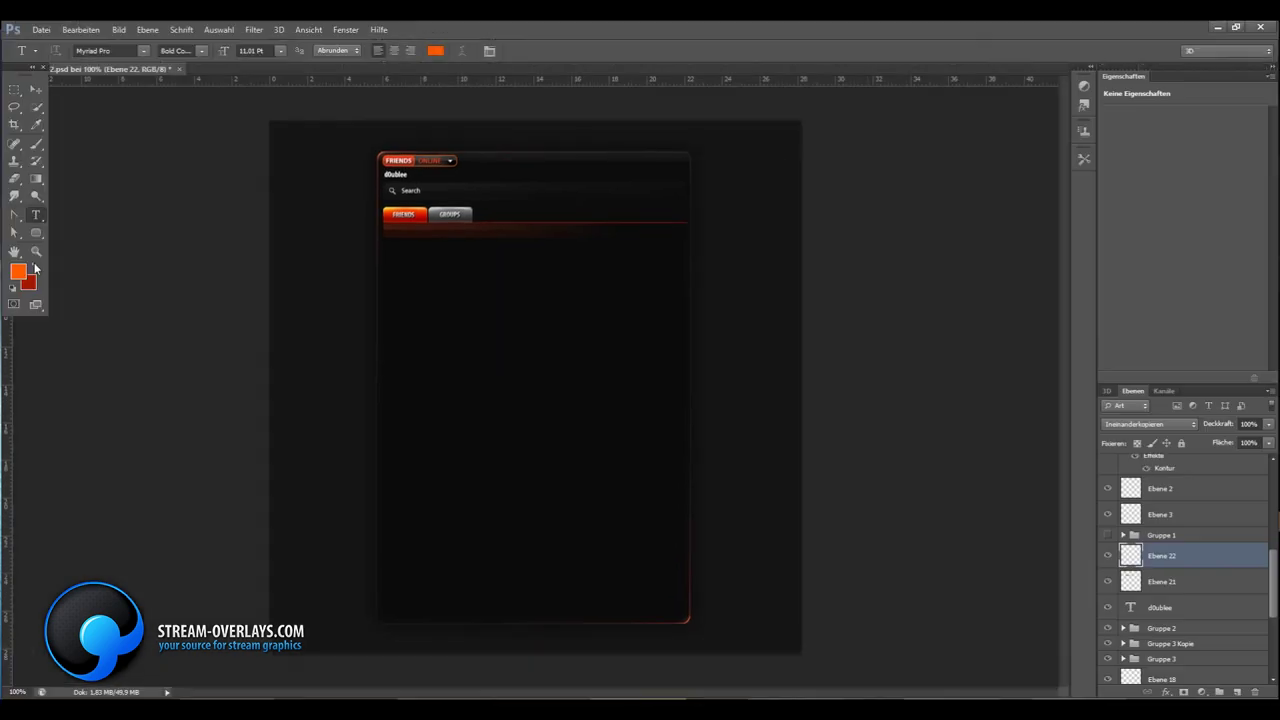
key("d")
key("x")
left_click(394, 228)
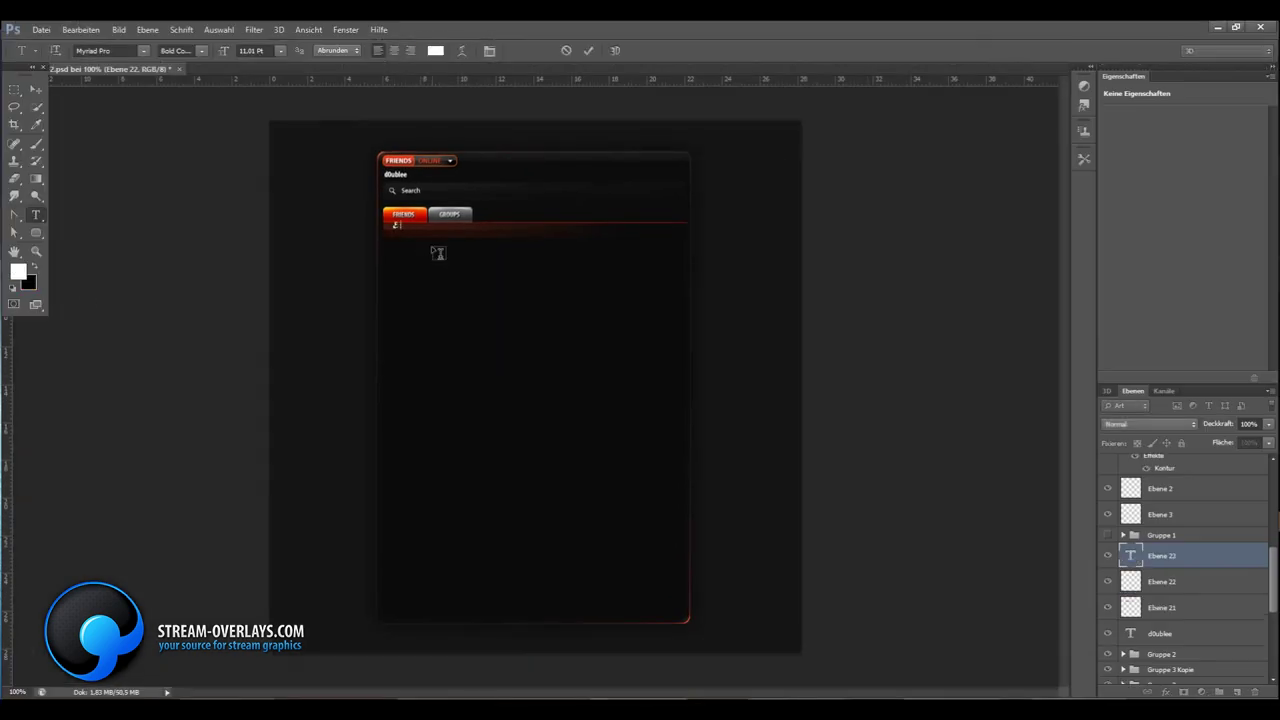
type("FRIENDS")
left_click(38, 90)
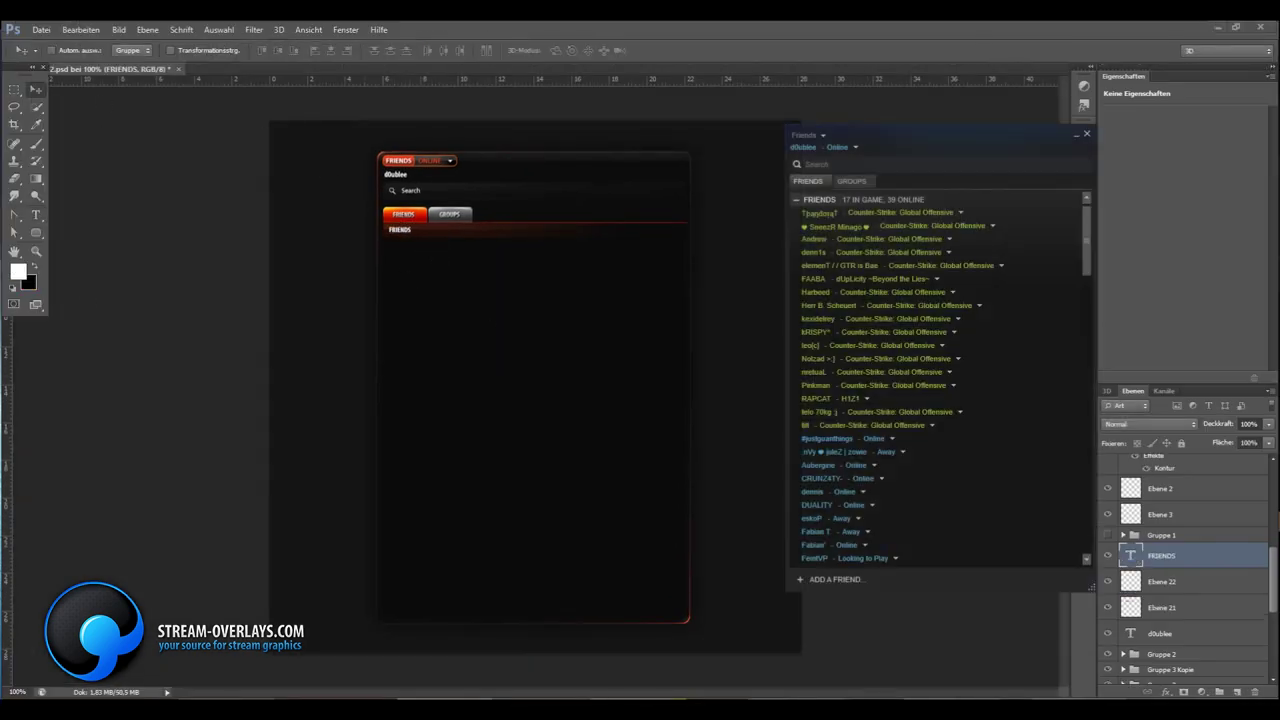
left_click(36, 215)
left_click(392, 230)
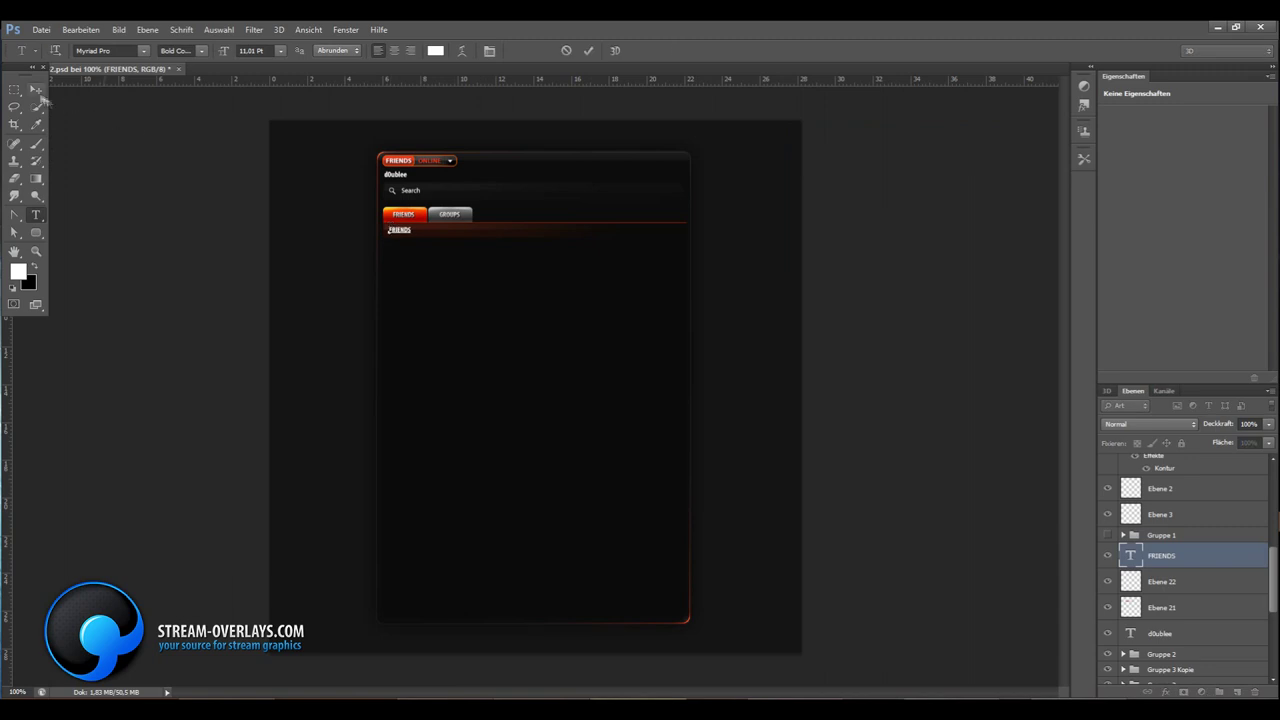
left_click(38, 90)
left_click(36, 251)
left_click(469, 231)
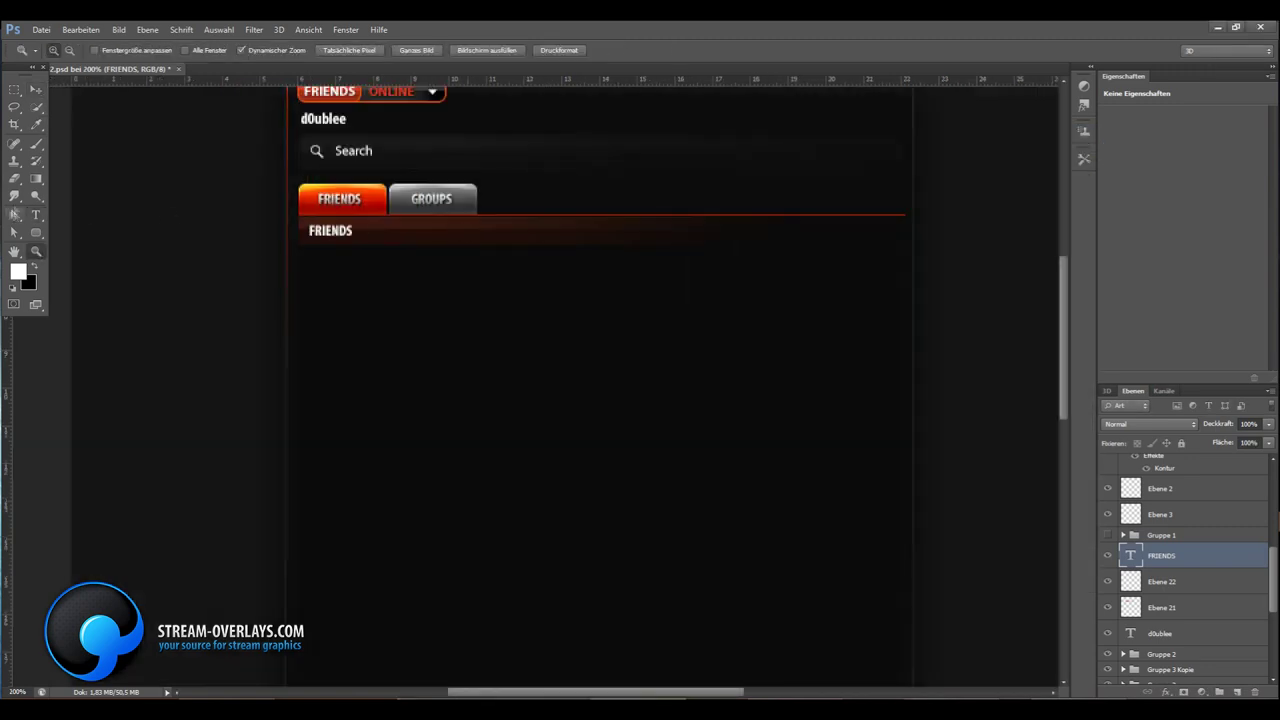
key("ctrl+0")
Add '16 IN GAME, 38 ONLINE' in bold beside FRIENDS, nudged left, with Sharp anti-aliasing
key("t")
left_click(443, 214)
type("16 IN GAME, 38 ONLINE")
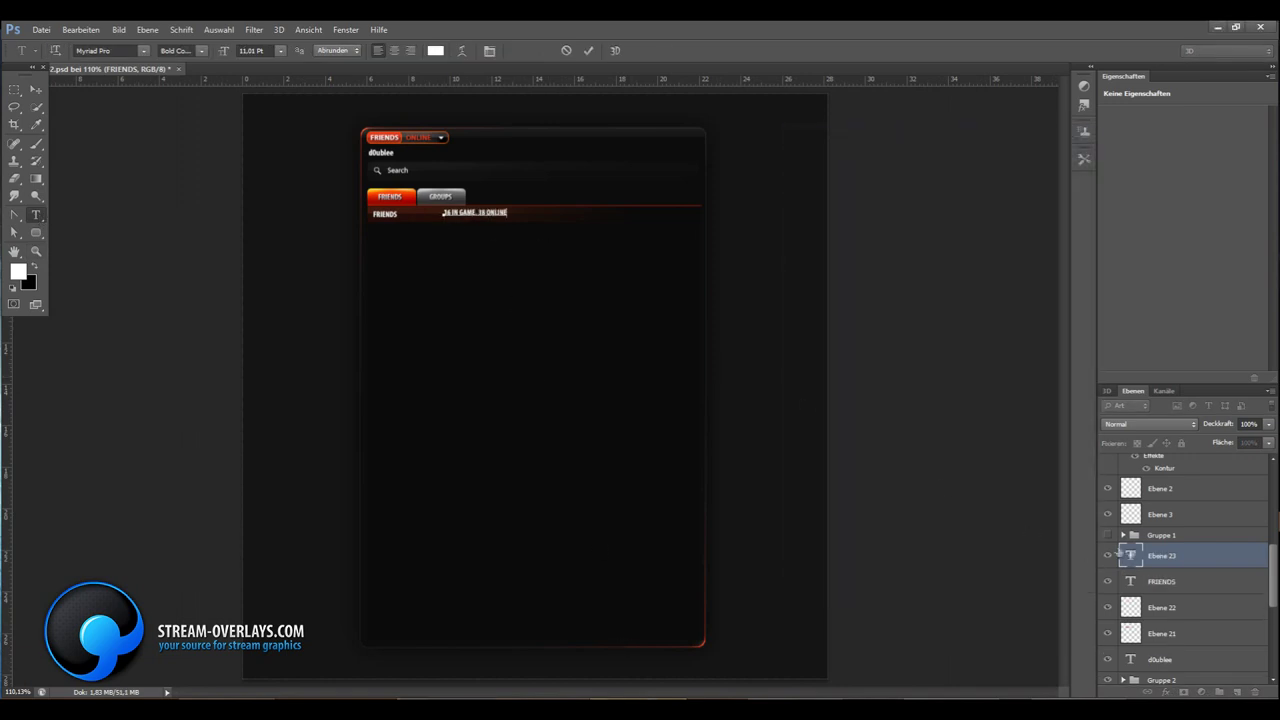
left_click(183, 50)
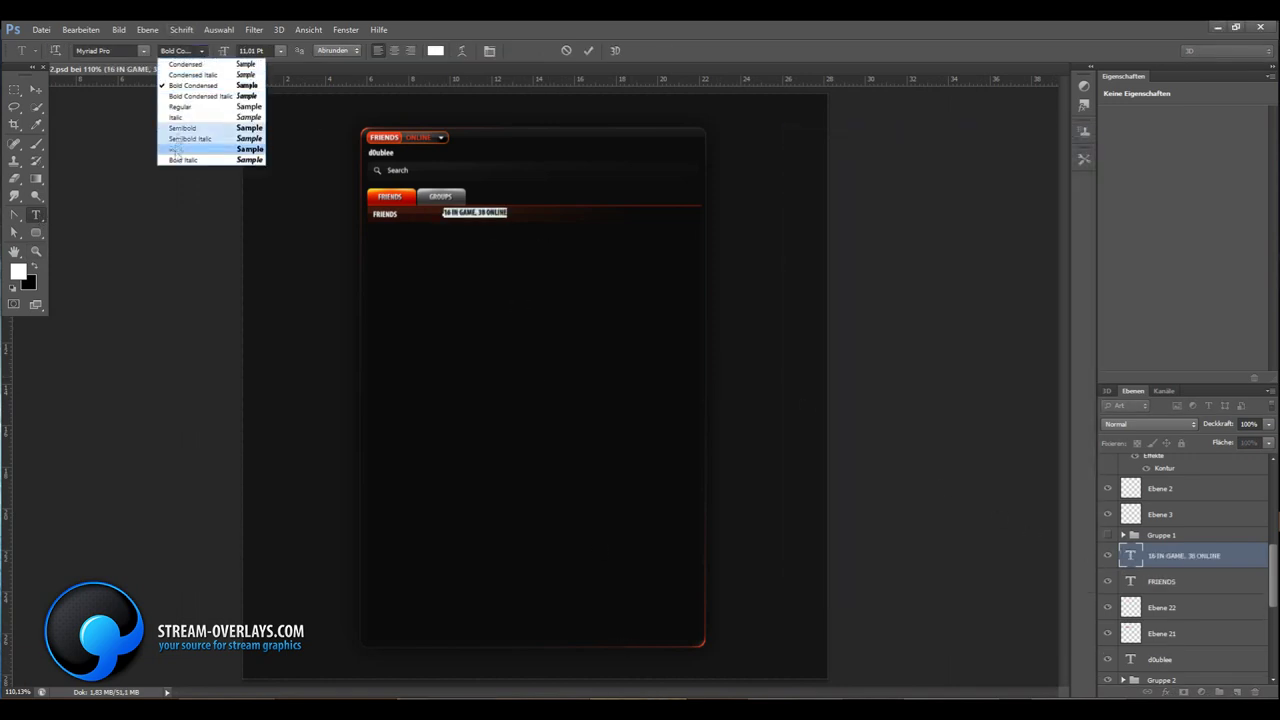
left_click(185, 130)
left_click(36, 89)
left_click_drag(470, 214, 443, 214)
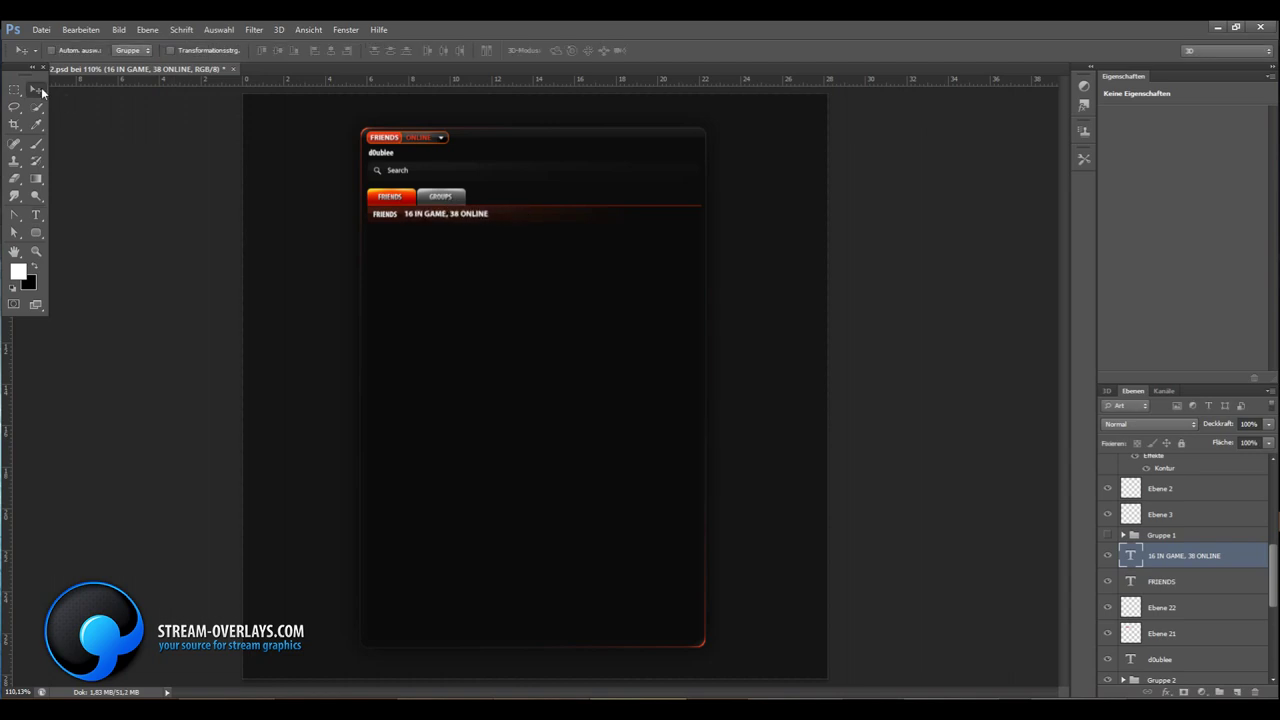
double_click(443, 214)
left_click(337, 50)
left_click(36, 89)
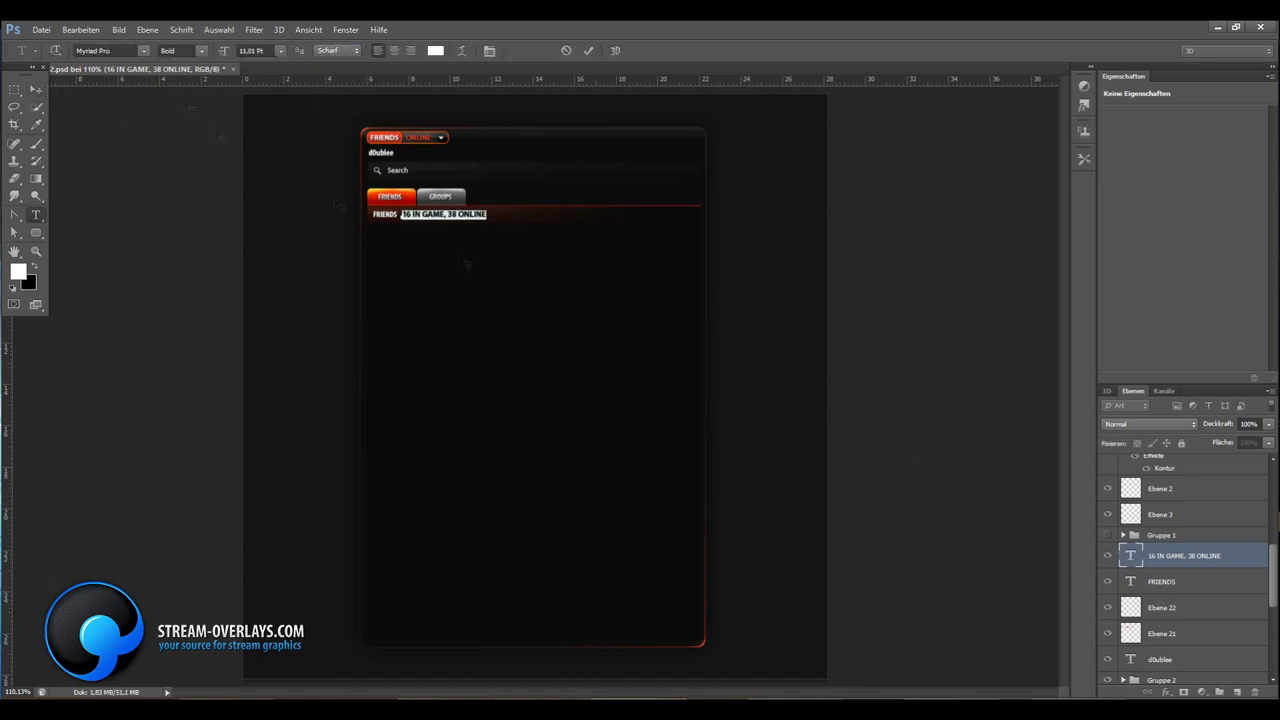
Return the canvas view to 100% zoom
left_click(36, 251)
right_click(380, 263)
left_click(414, 288)
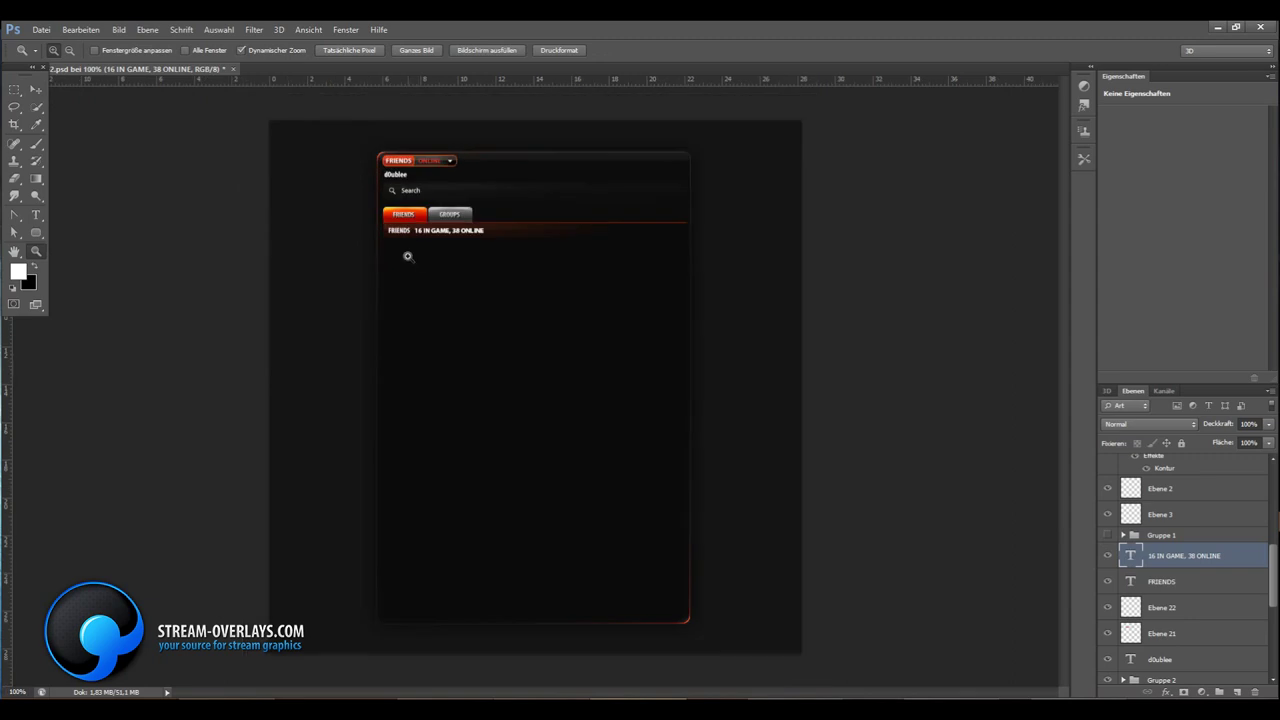
left_click(36, 89)
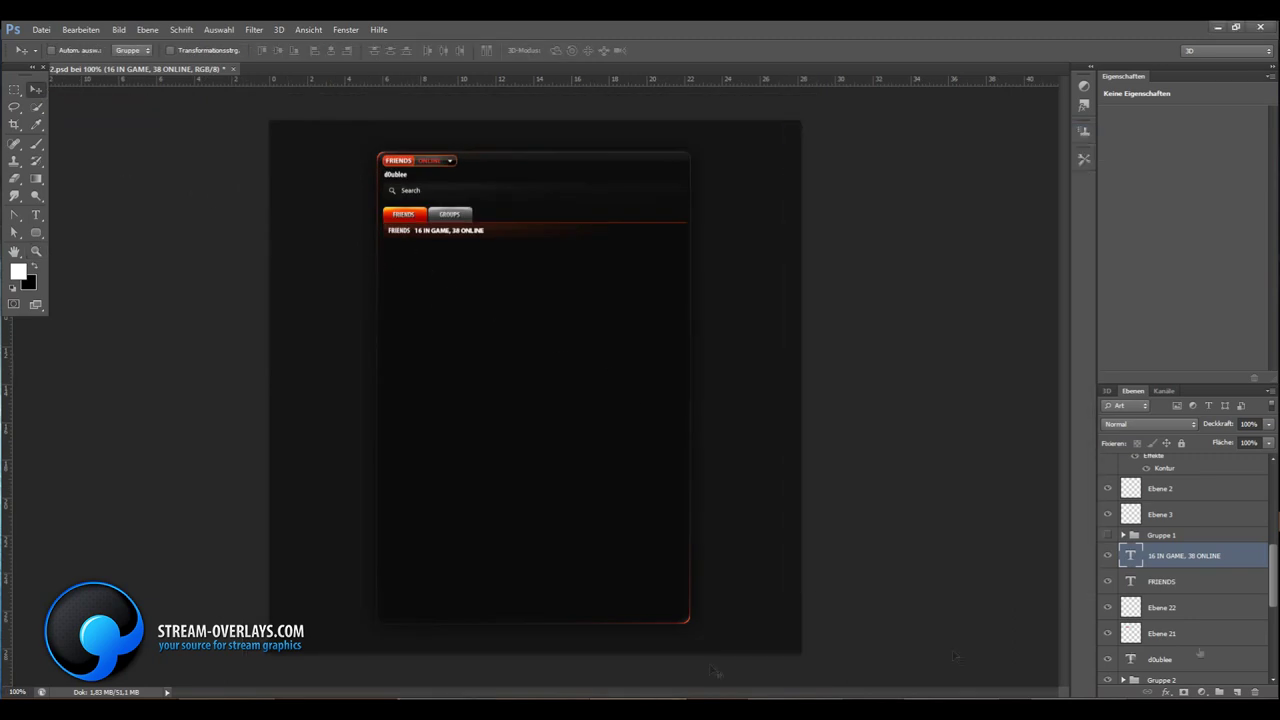
On a new layer, add a text line with the player name under the header, nudged slightly right
left_click(1232, 693)
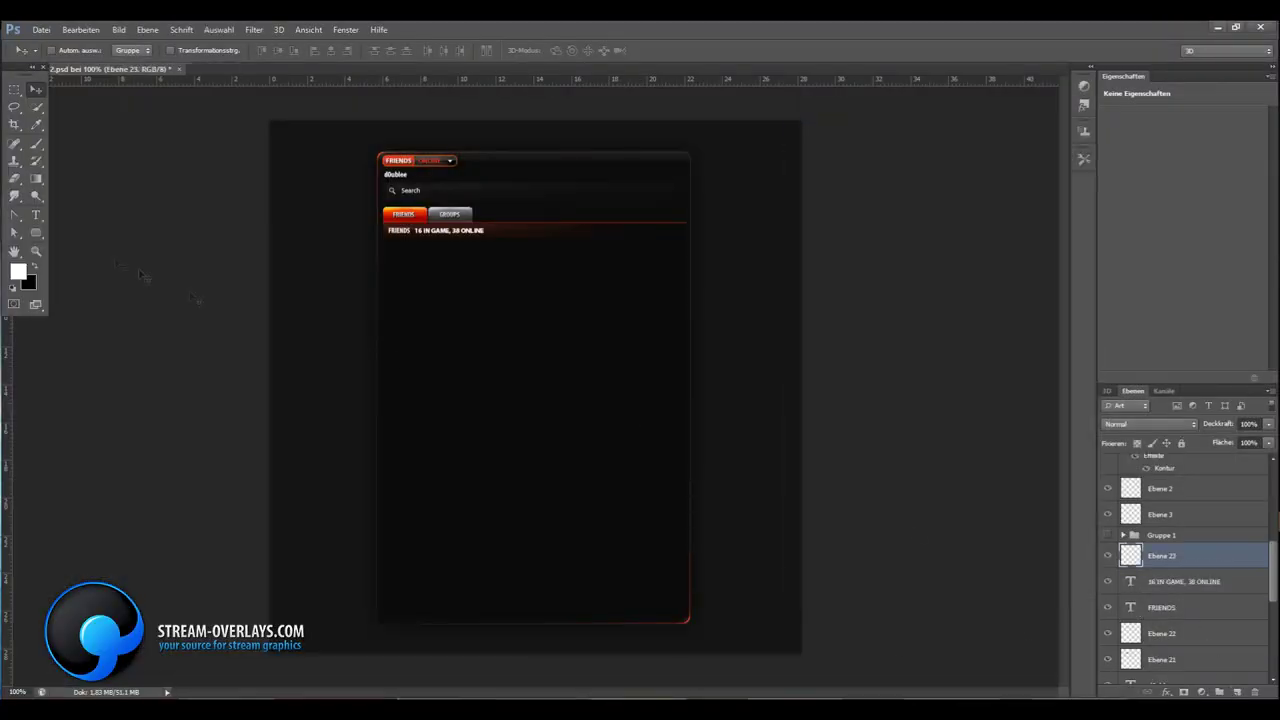
key("t")
left_click(403, 255)
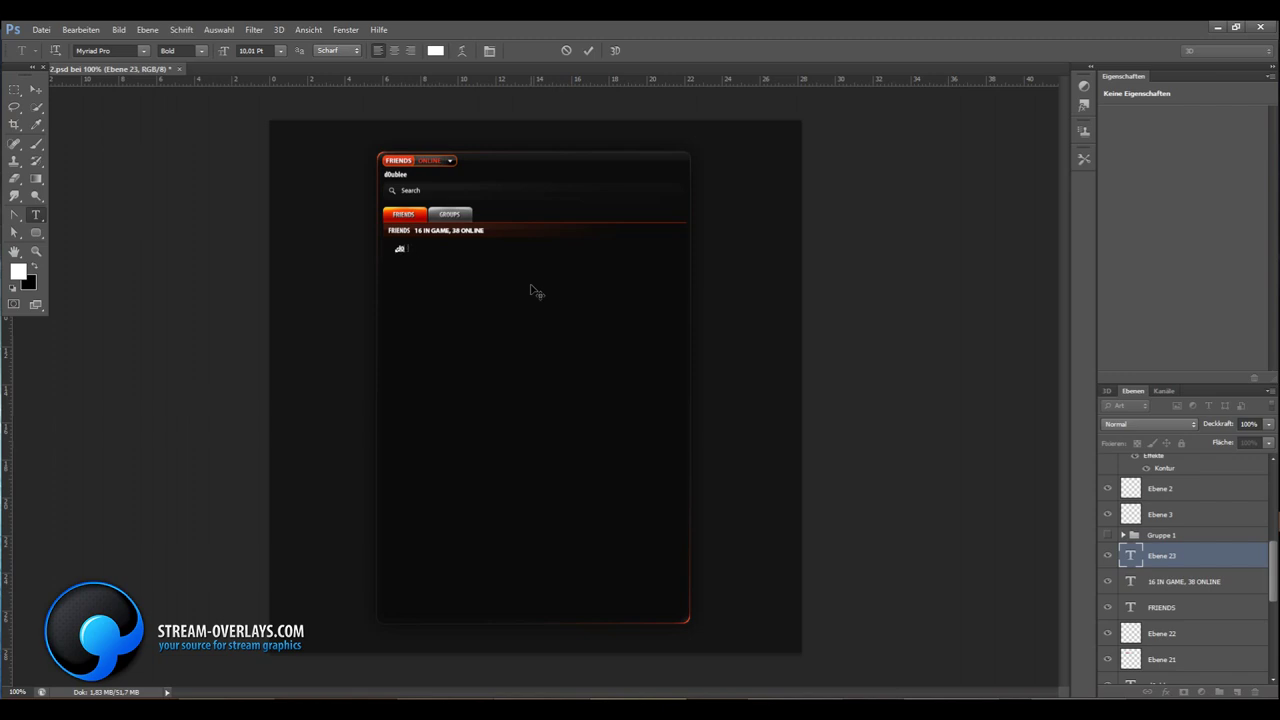
type("ublee")
key("ctrl+Return")
key("v")
key("Right")
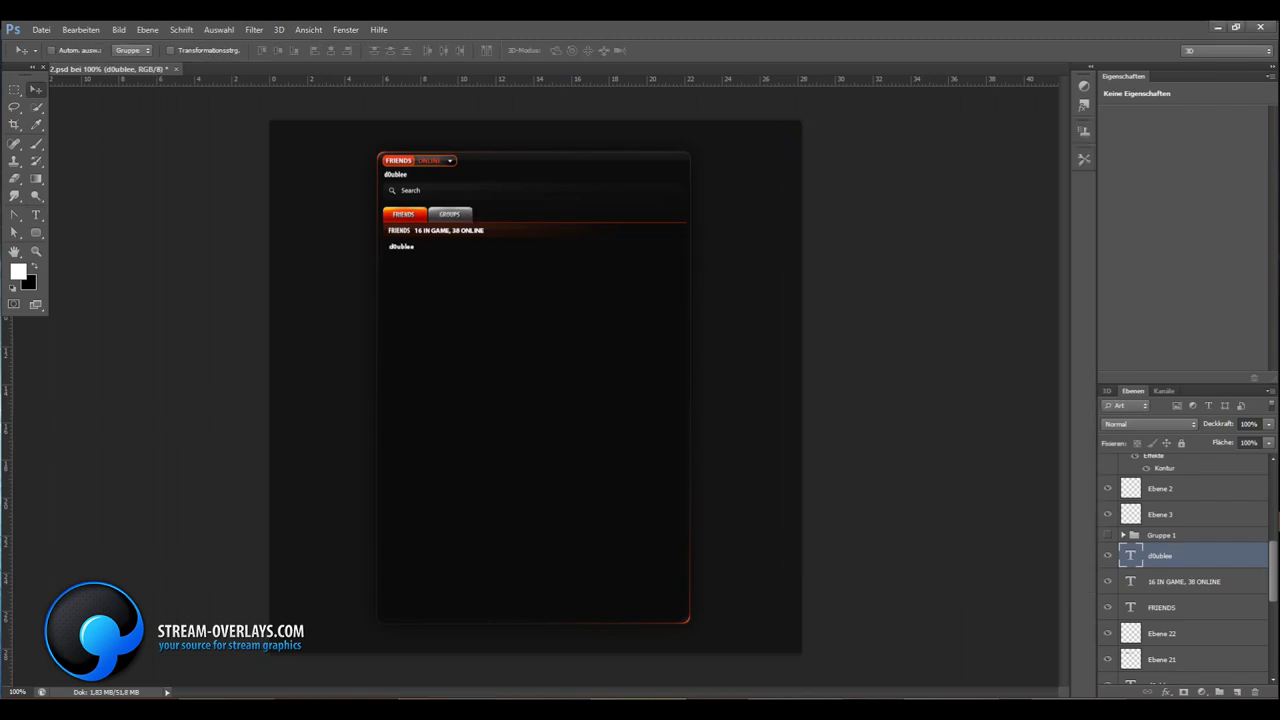
Restyle the player name text to Myriad Pro Regular at 12 pt
double_click(1131, 556)
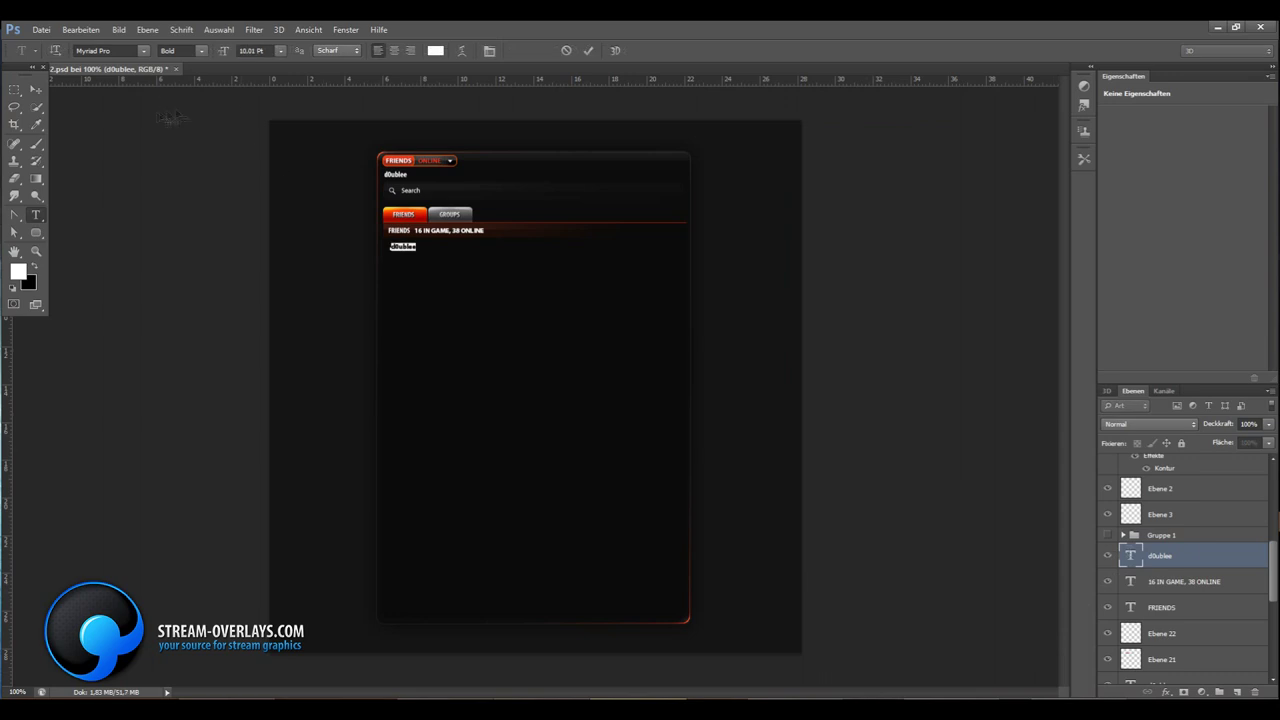
left_click(143, 50)
left_click(143, 50)
left_click(201, 50)
left_click(190, 130)
left_click(224, 50)
left_click(201, 50)
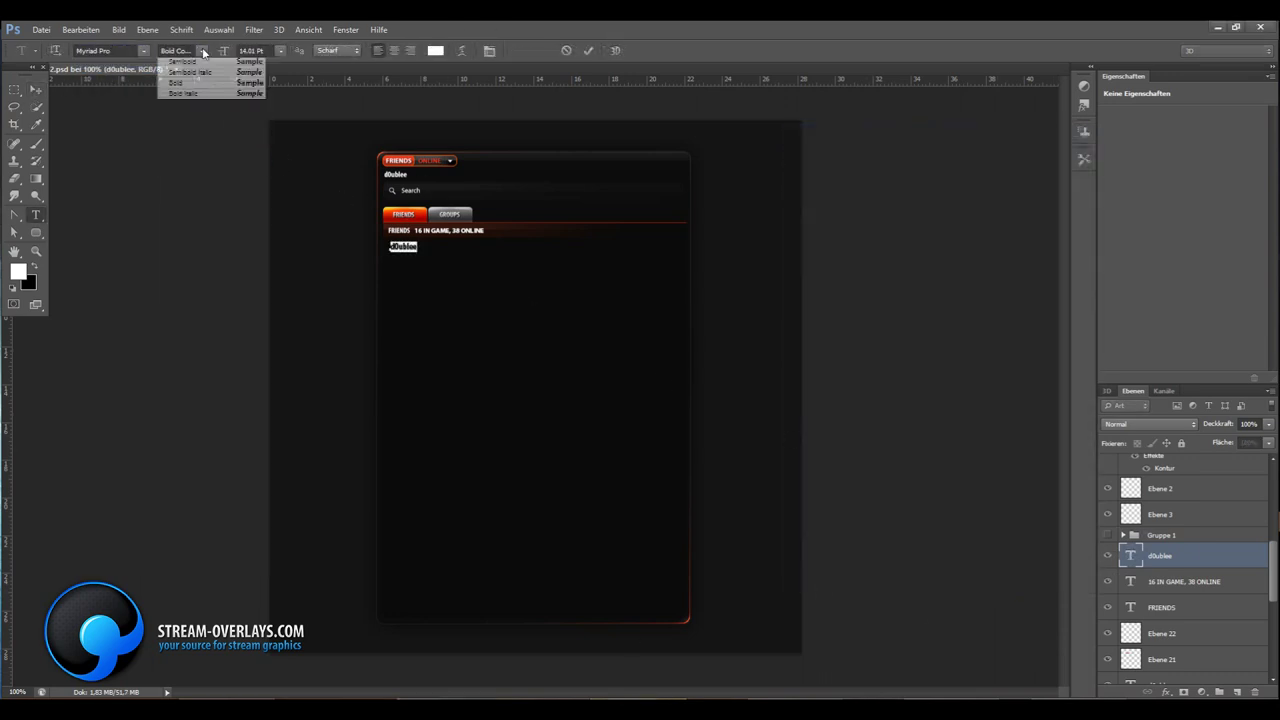
left_click(186, 64)
left_click(36, 251)
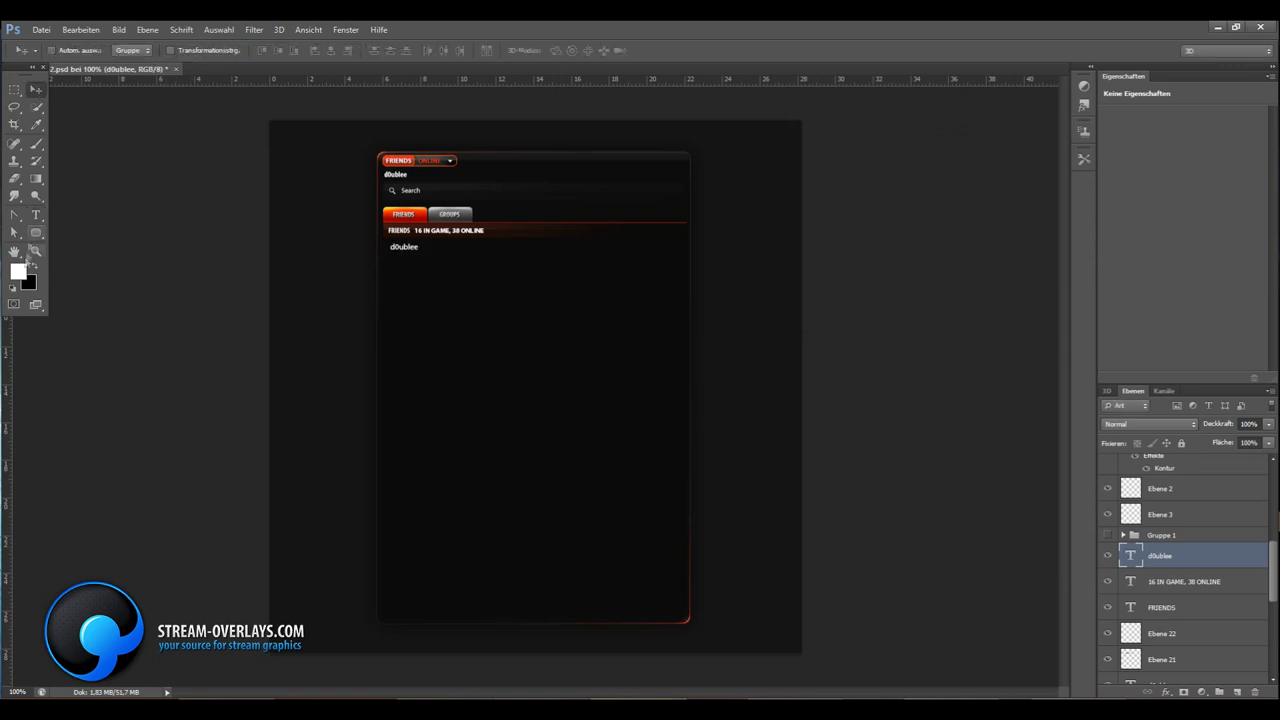
Sample the design's red with the Eyedropper and apply it to the name text
left_click(36, 124)
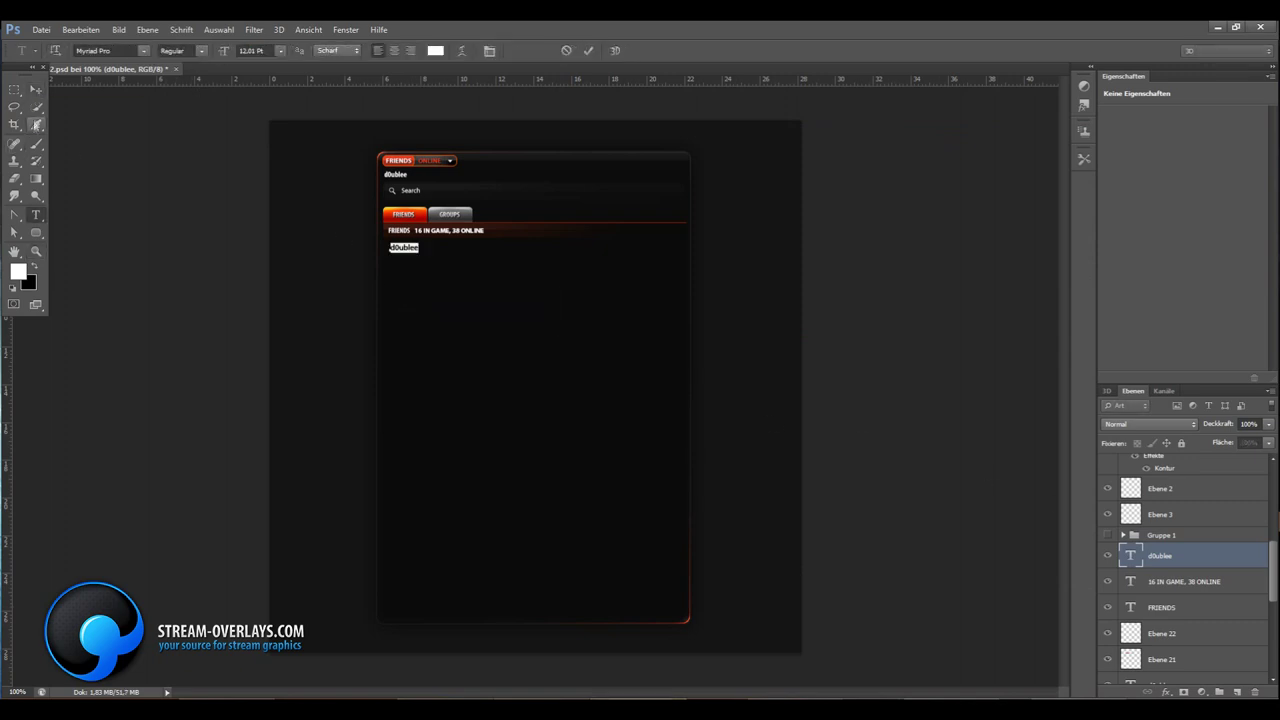
left_click(427, 154)
double_click(1130, 555)
key("alt+BackSpace")
left_click(36, 89)
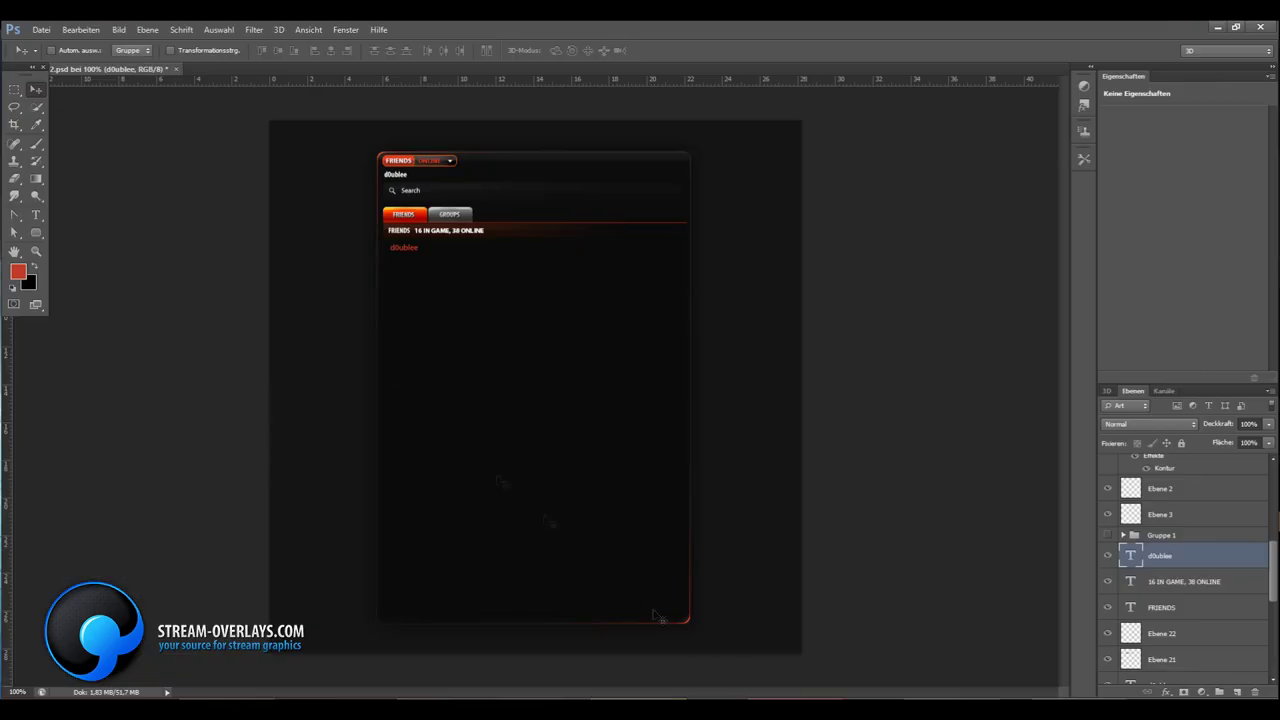
Edit the row text to read the player name followed by - Counter-Strike: Global Offensive
key("t")
left_click(410, 248)
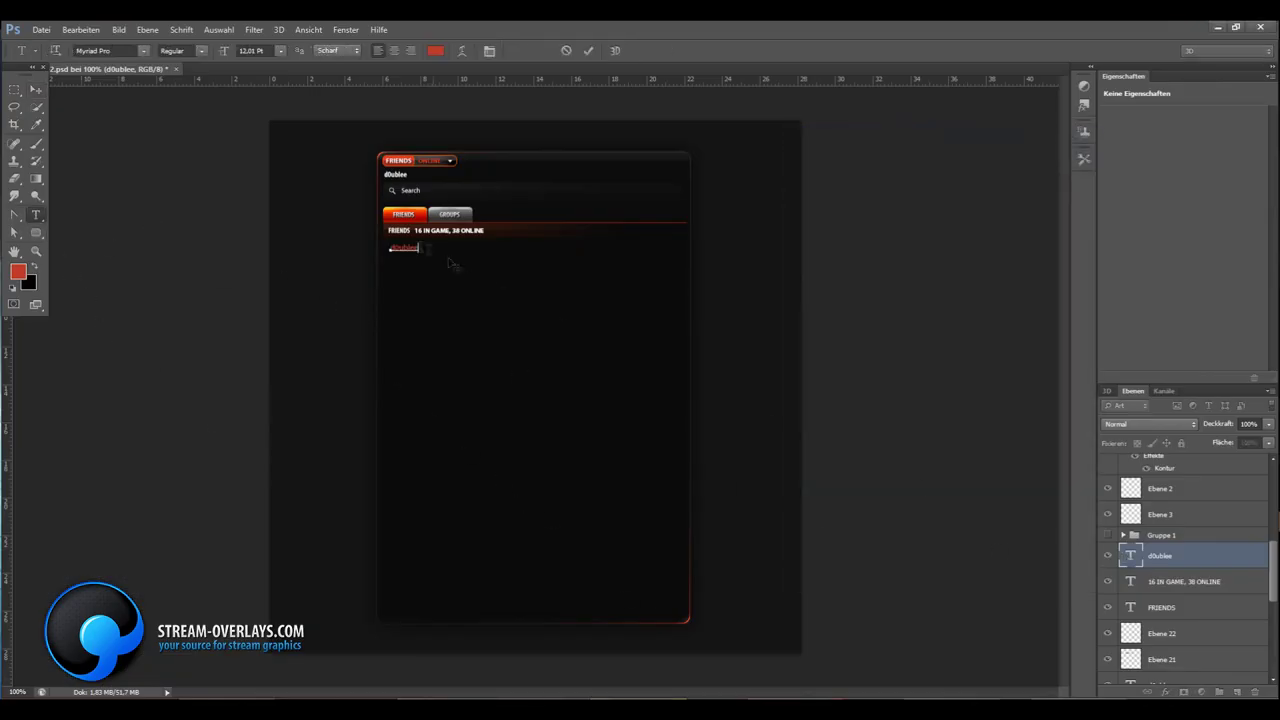
type("-")
key("BackSpace")
type("er-Strike: Global Offensive")
key("ctrl+Return")
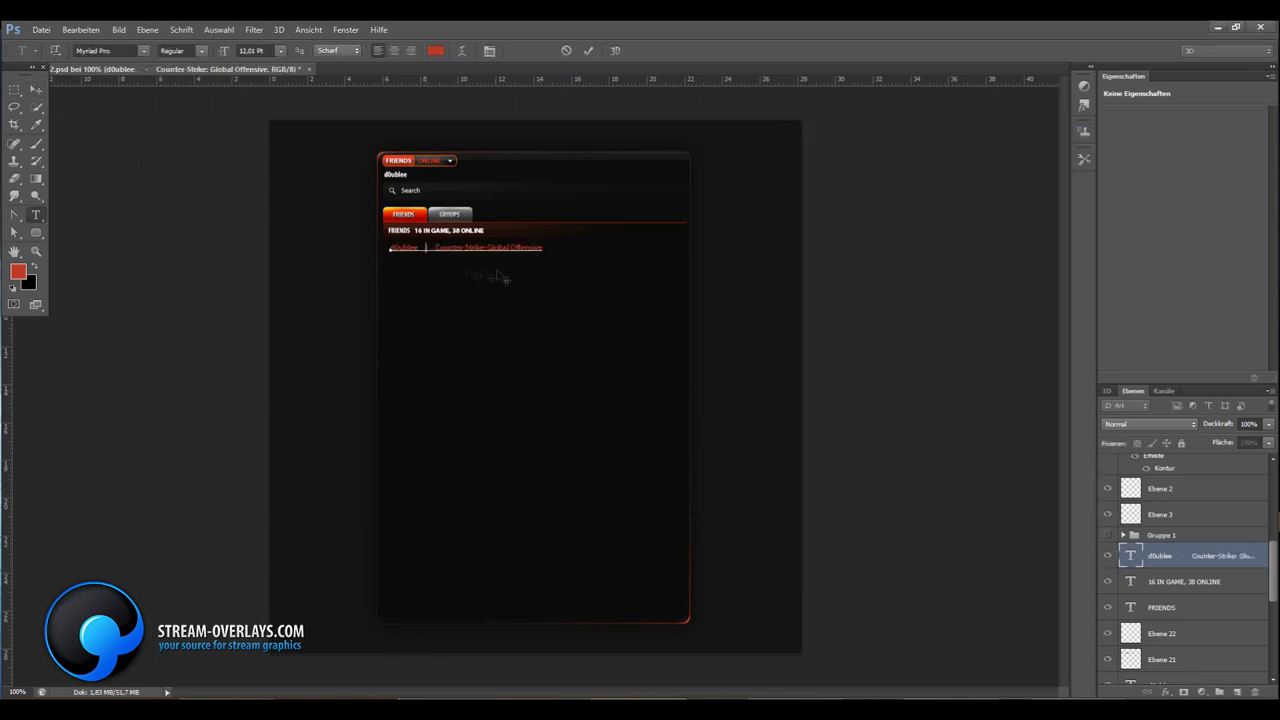
key("v")
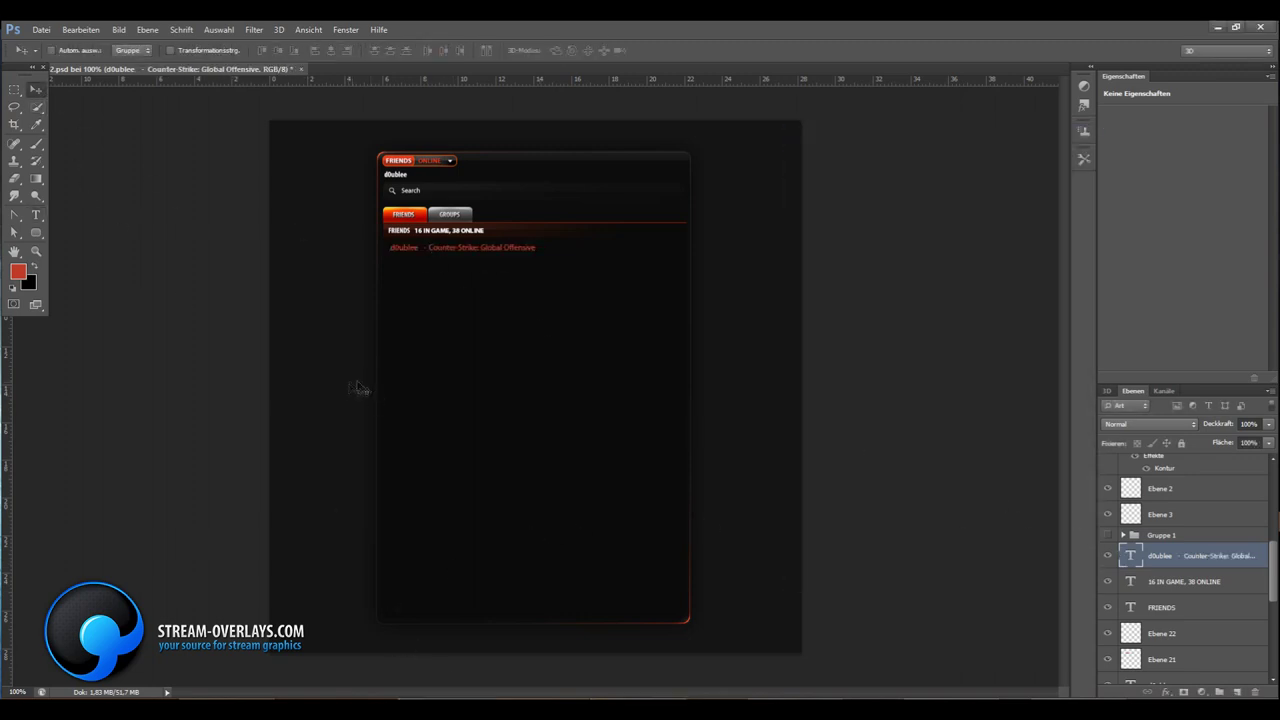
Duplicate the faint 6% highlight layer, then undo the accidental copy
left_click(456, 168)
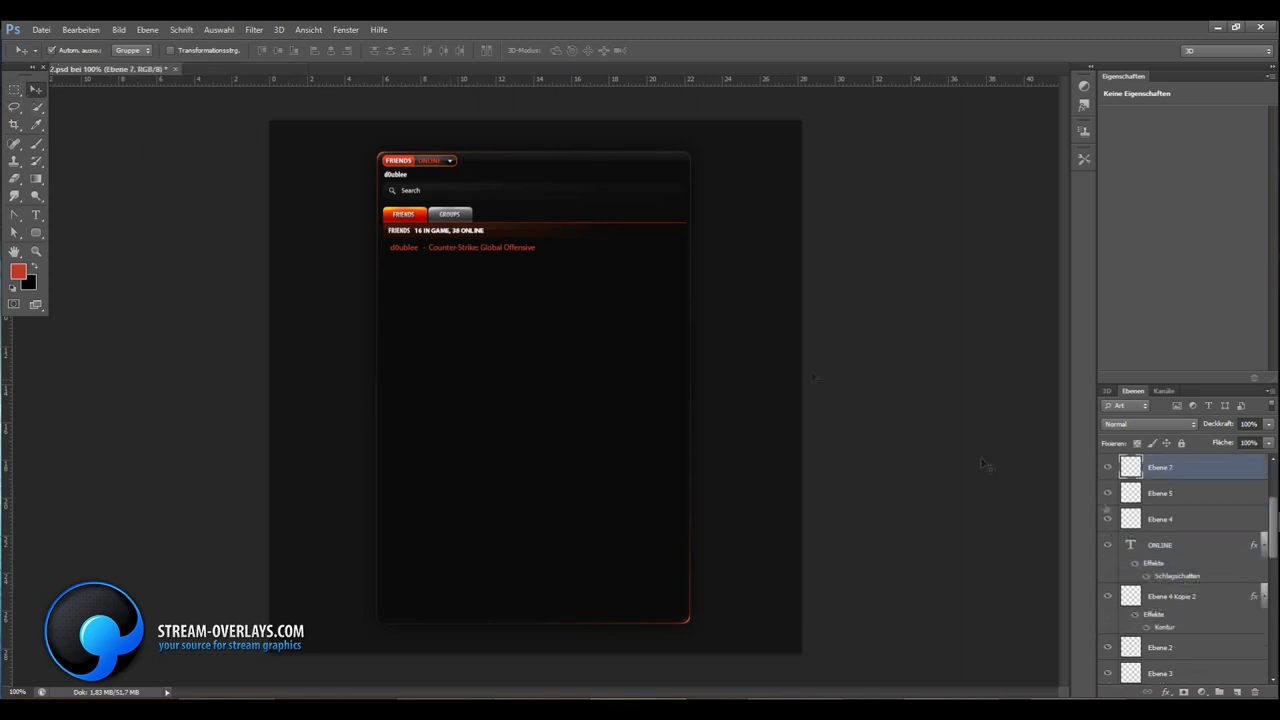
left_click(463, 320)
key("ctrl+j")
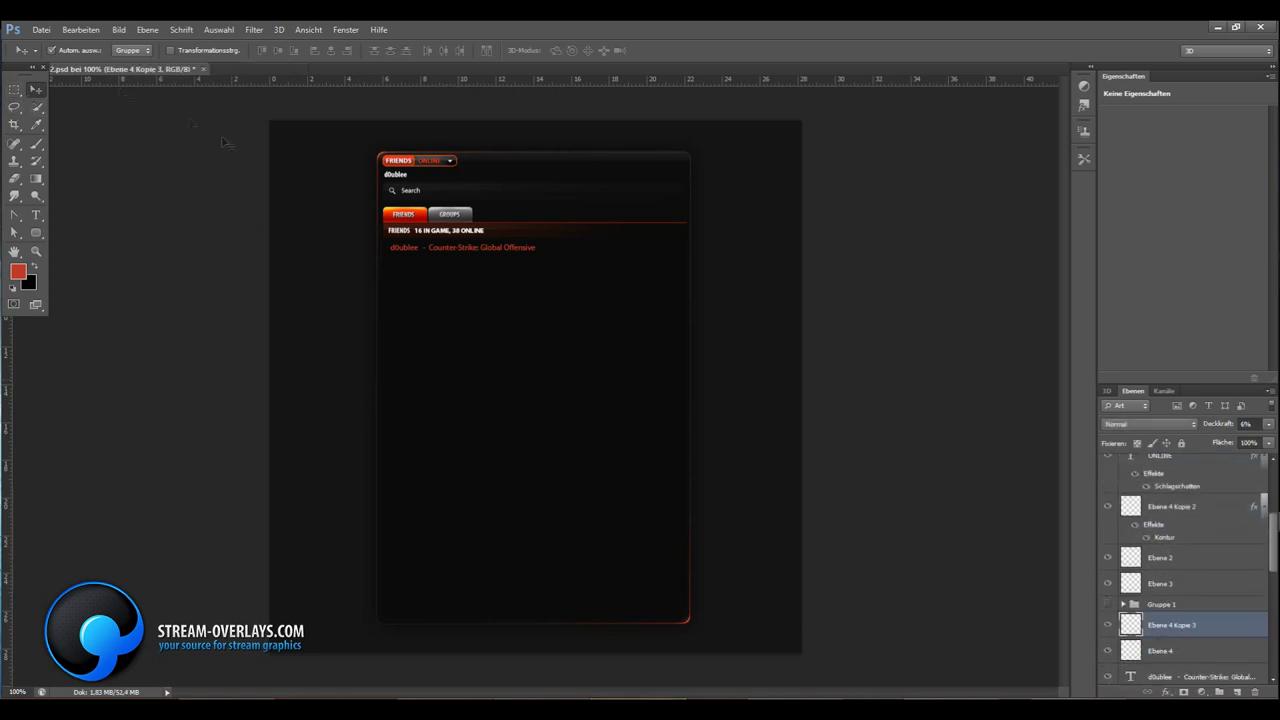
left_click(81, 29)
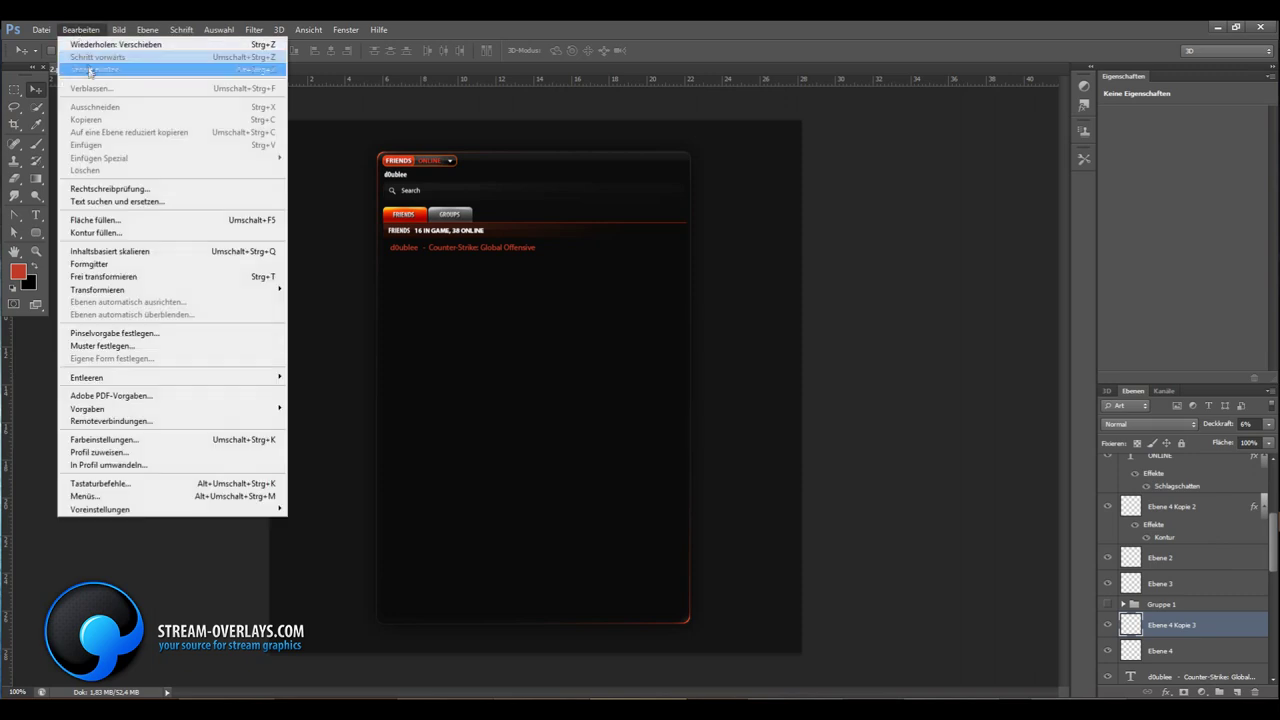
left_click(110, 37)
Duplicate the Ebene 7 dropdown arrow, place it after the game text, and set 53% opacity
left_click(1140, 570)
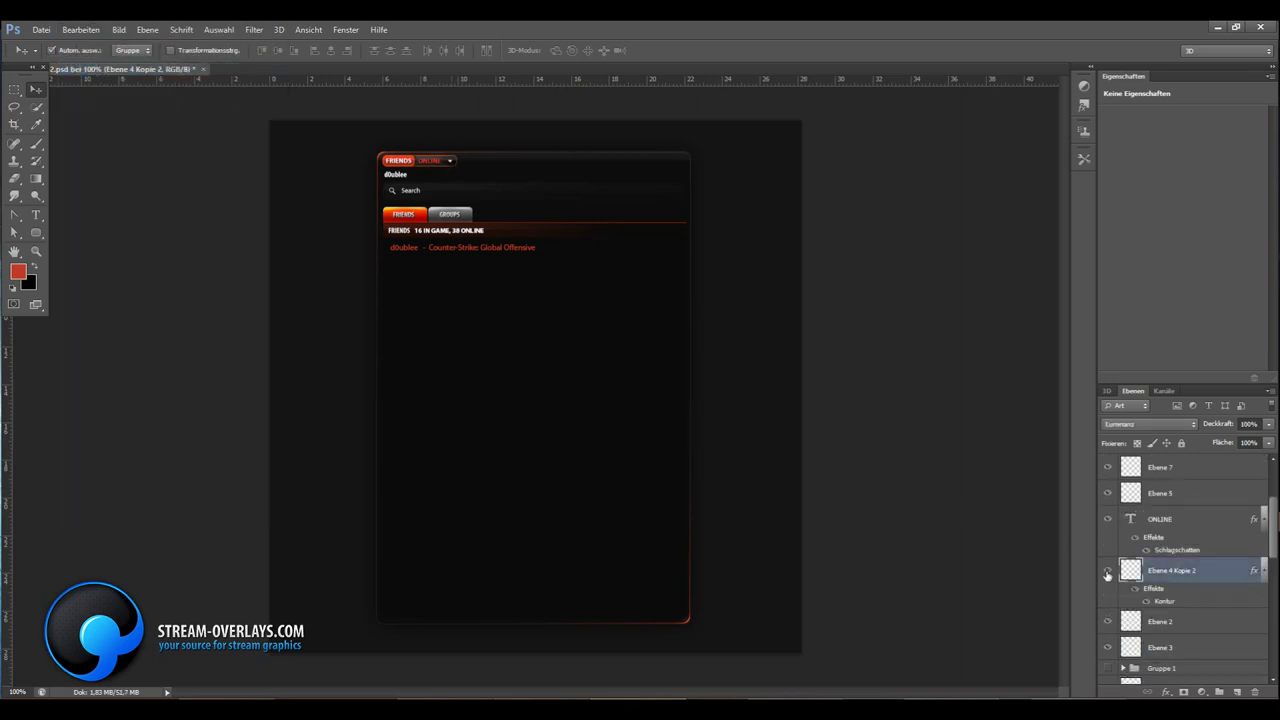
left_click(452, 163)
key("ctrl+j")
left_click_drag(1150, 467, 1148, 596)
left_click_drag(453, 166, 543, 252)
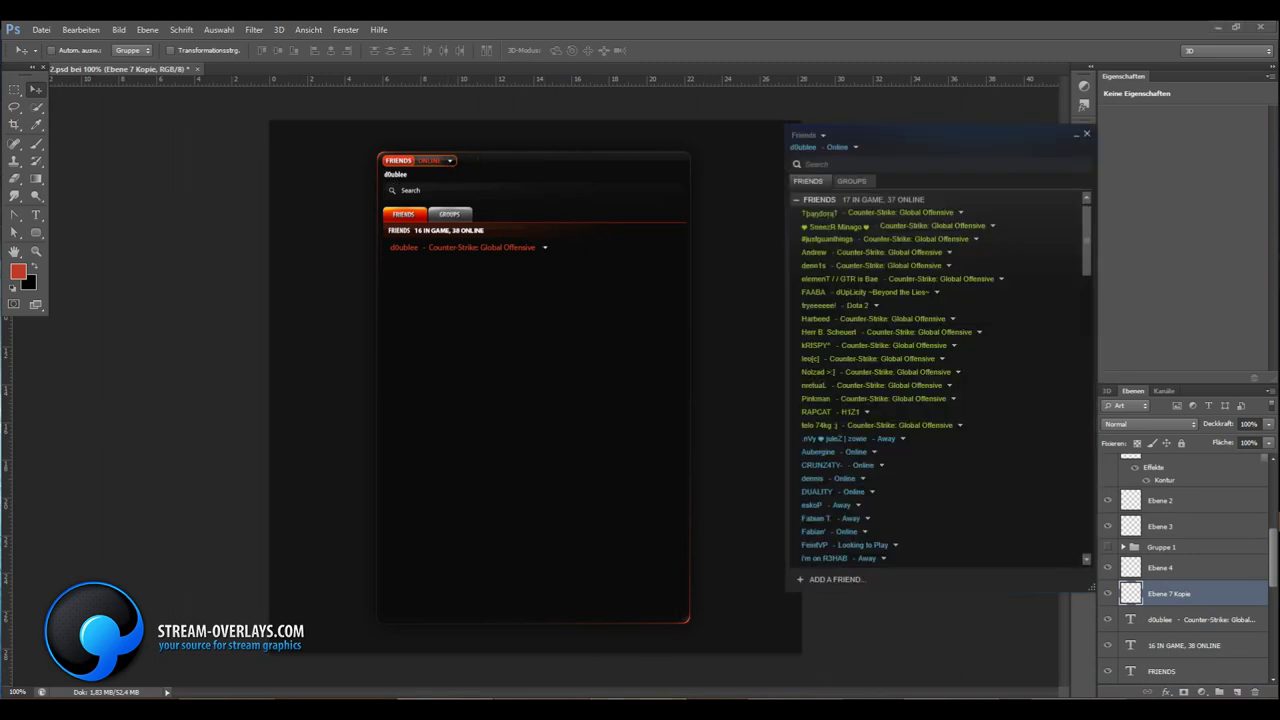
left_click(1268, 424)
left_click_drag(1268, 440, 1236, 444)
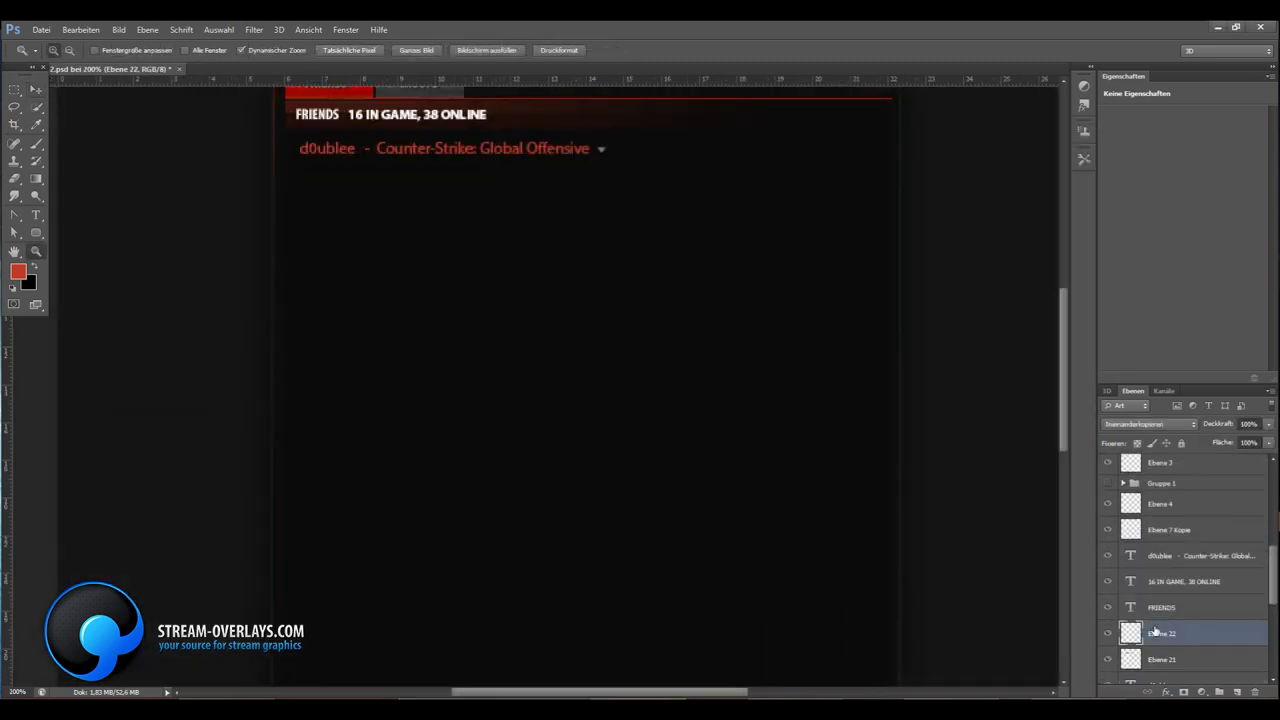
scroll(1118, 576, "down", 5)
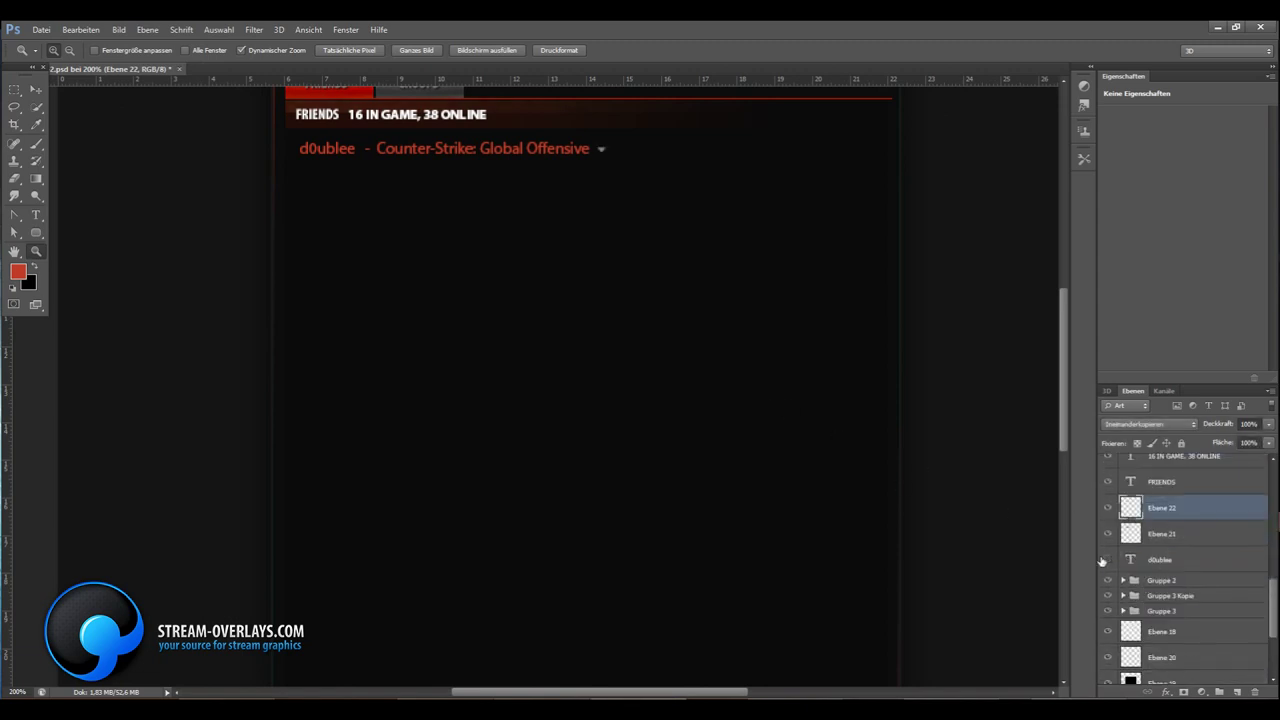
On a new layer, fill a strip across the red row with a black-to-white vertical gradient at 17% opacity
left_click(1238, 692)
key("m")
left_click_drag(286, 130, 888, 163)
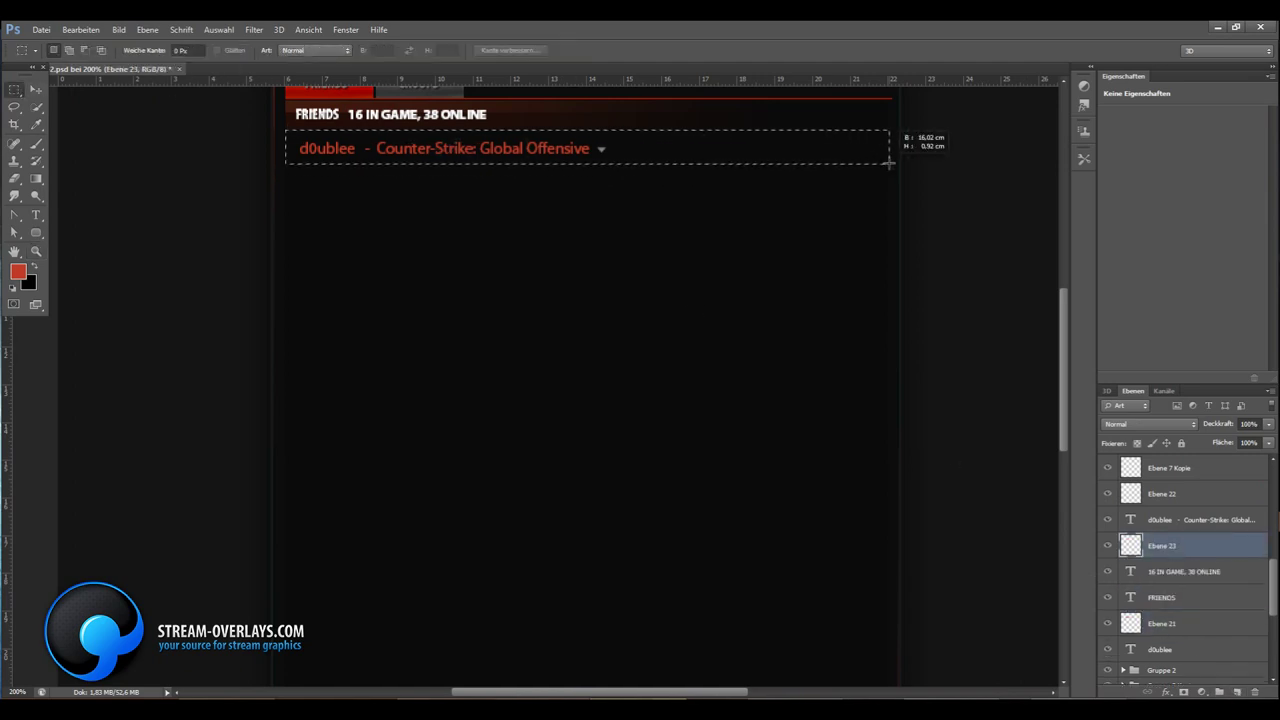
key("g")
key("d")
left_click(72, 50)
left_click(25, 68)
left_click_drag(588, 163, 588, 131)
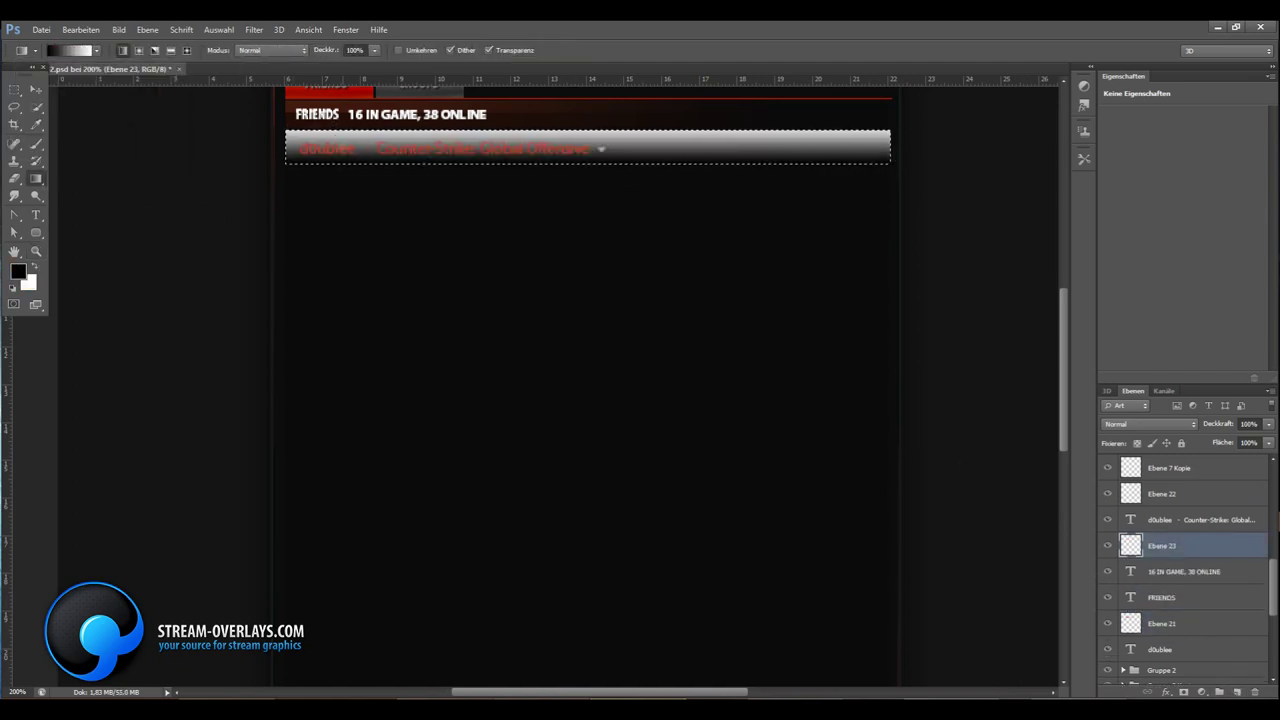
key("1")
key("7")
left_click(218, 29)
left_click(224, 57)
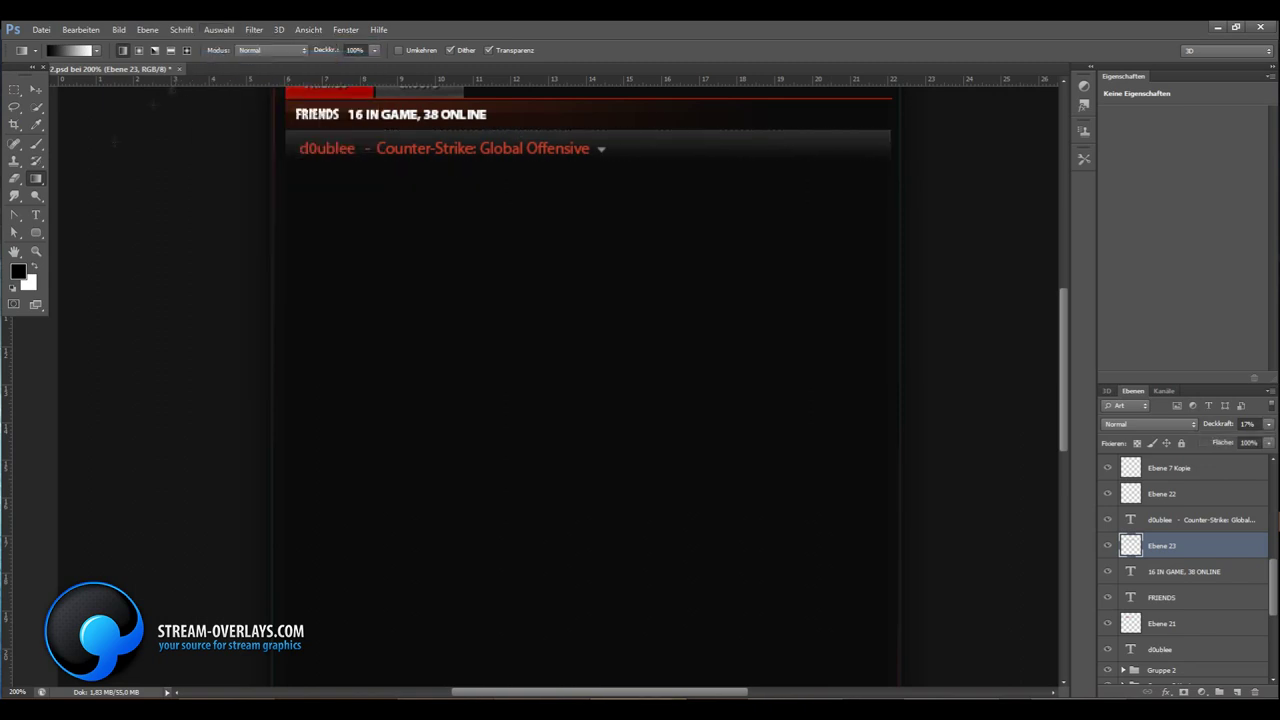
Flip the gradient band vertically, lower it to 14% opacity, and view the overlay at 100%
key("z")
left_click(81, 29)
left_click(371, 446)
left_click_drag(1268, 424, 1209, 443)
key("ctrl+0")
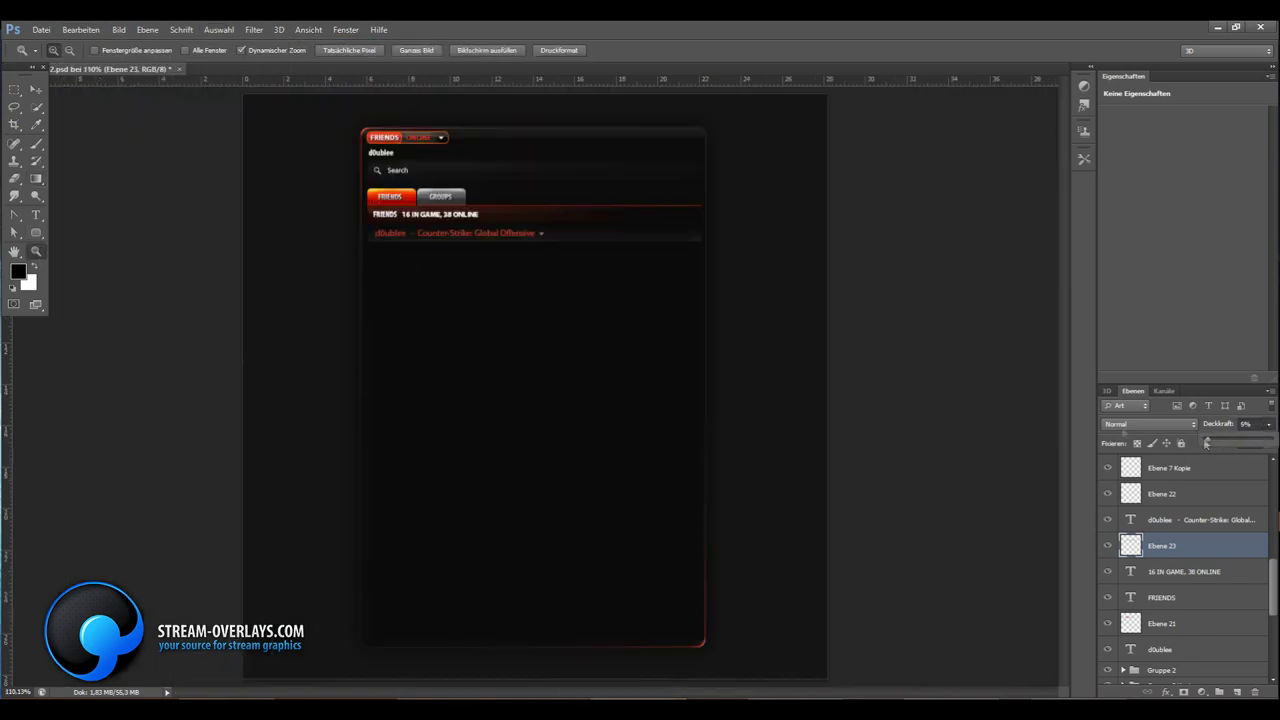
left_click(754, 357, "alt")
left_click(1200, 520)
Group the name and game text, duplicate the group as 2, and move it below the first row
key("ctrl+g")
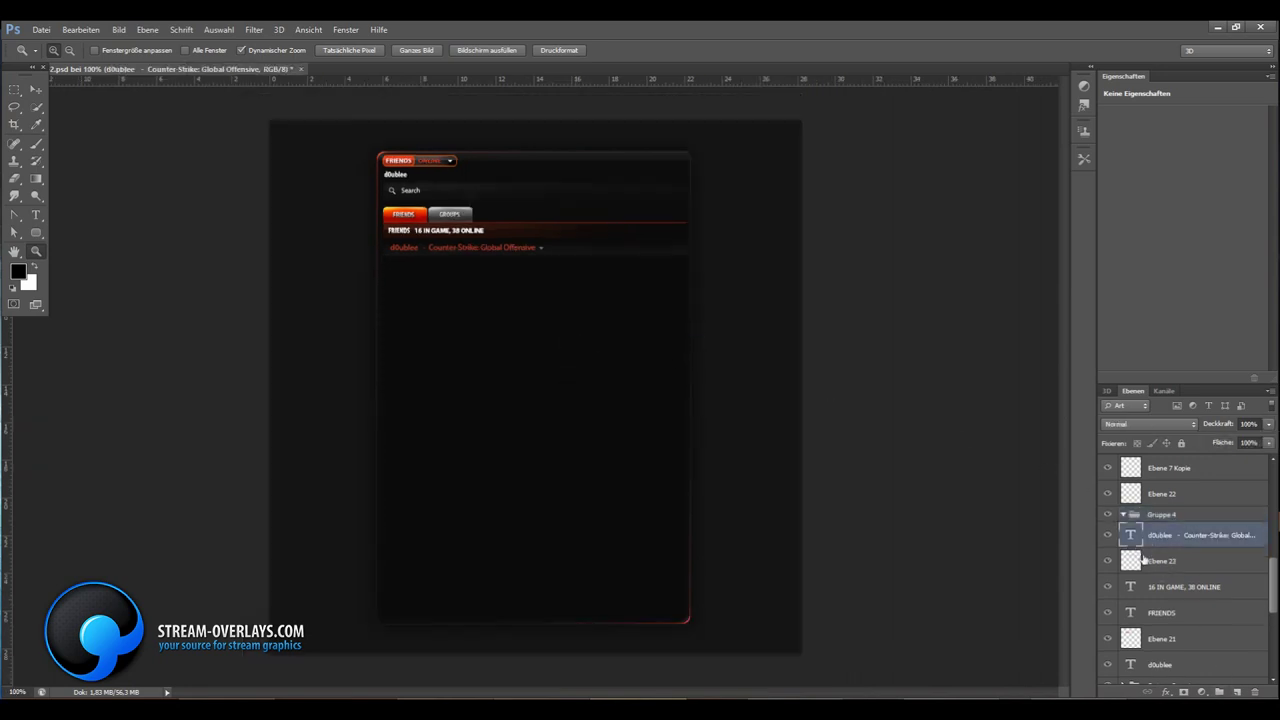
left_click(1160, 514)
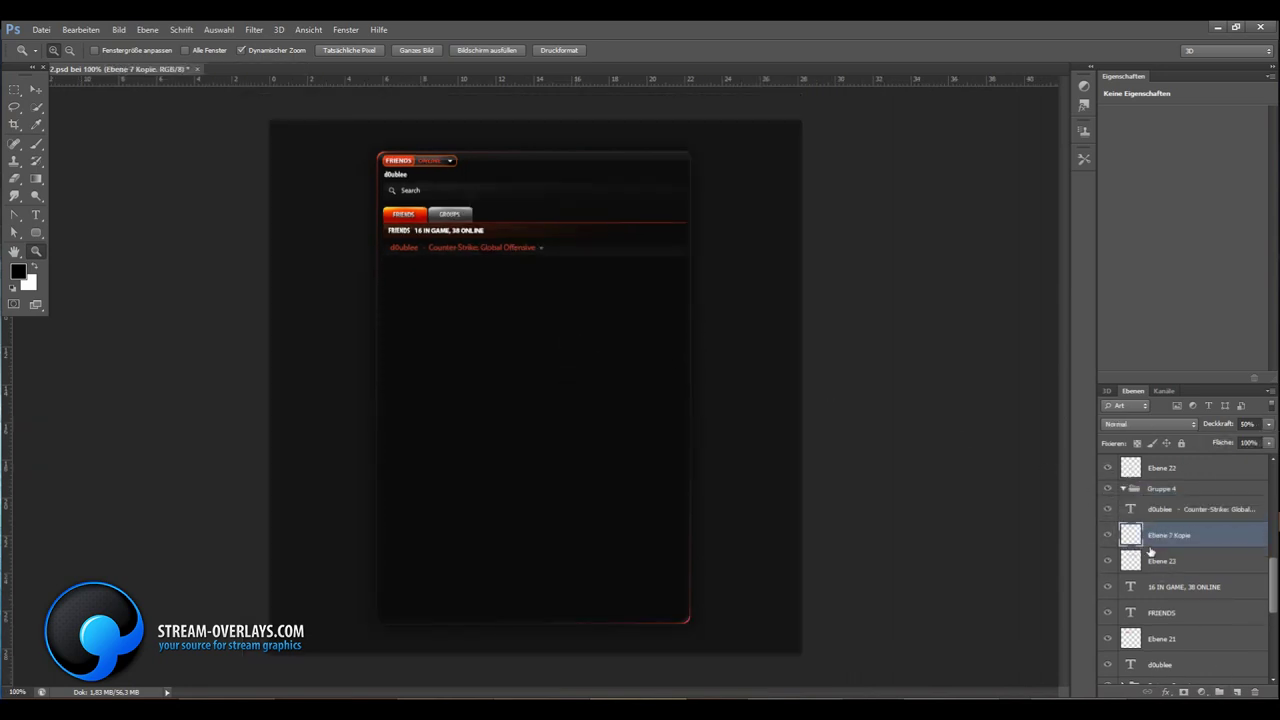
left_click(1122, 514)
right_click(1110, 490)
left_click(1168, 176)
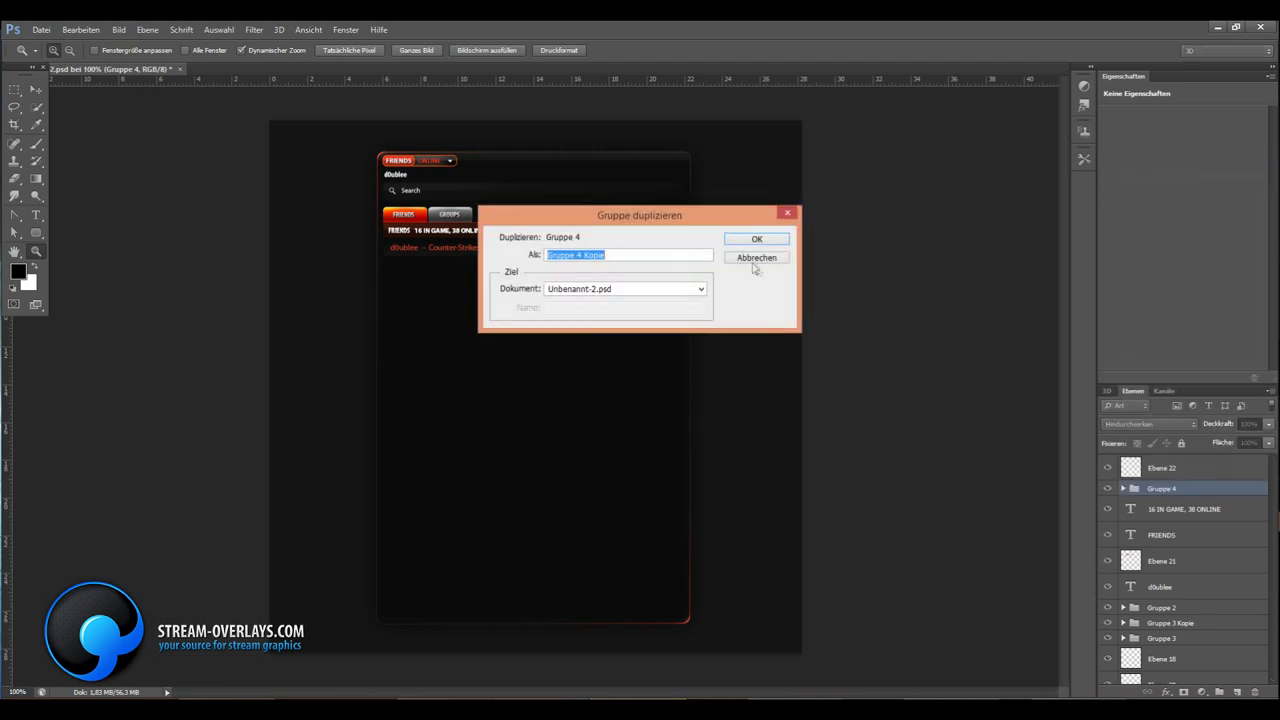
type("2")
key("Return")
key("v")
left_click_drag(468, 306, 468, 323)
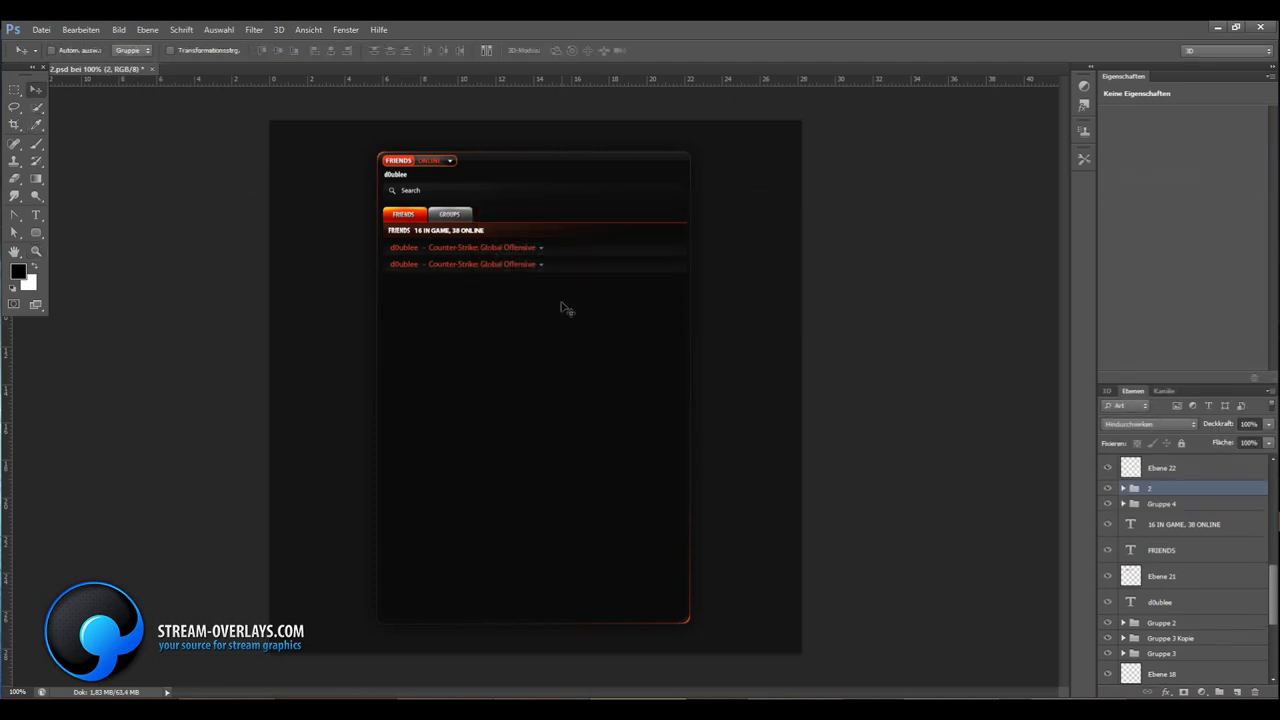
Duplicate the row group as groups 3 and 4, nudging each copy down one row
right_click(1150, 488)
left_click(1150, 172)
left_click(757, 240)
scroll(360, 255, "up", 1)
key("Down")
key("Down")
key("Down")
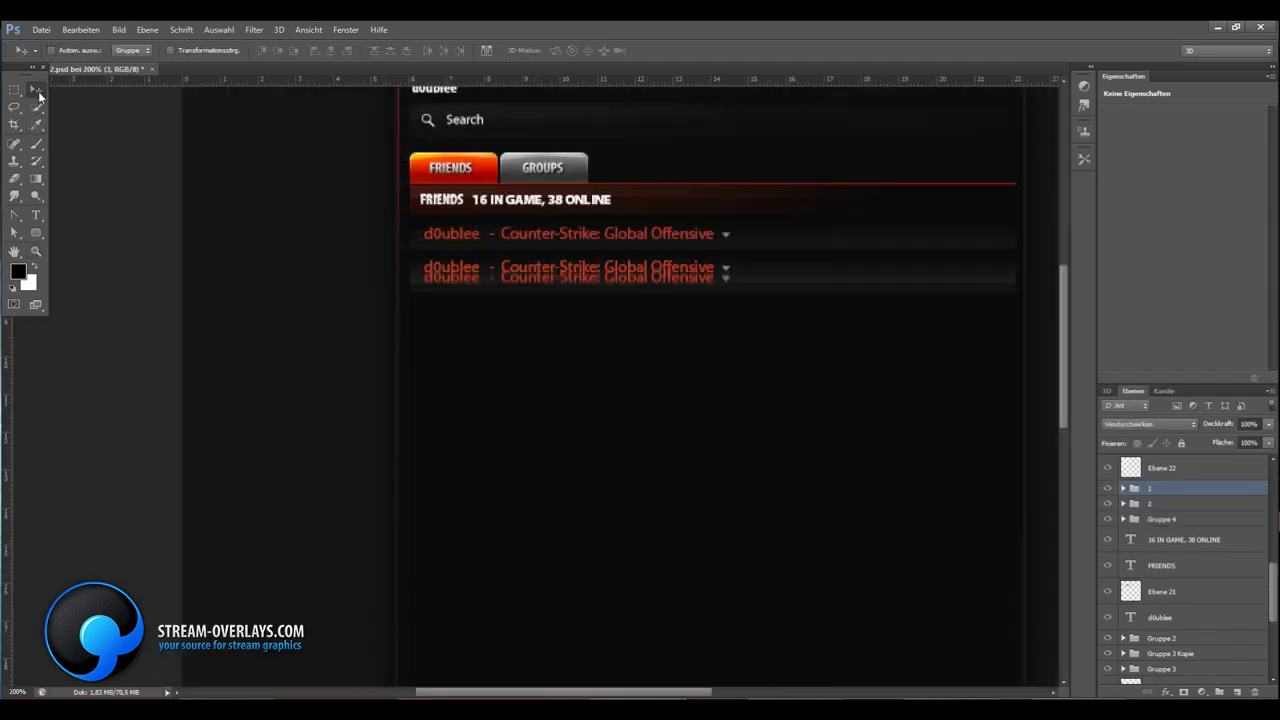
key("Down")
key("Down")
key("Down")
key("Down")
key("Down")
right_click(1150, 488)
left_click(1150, 172)
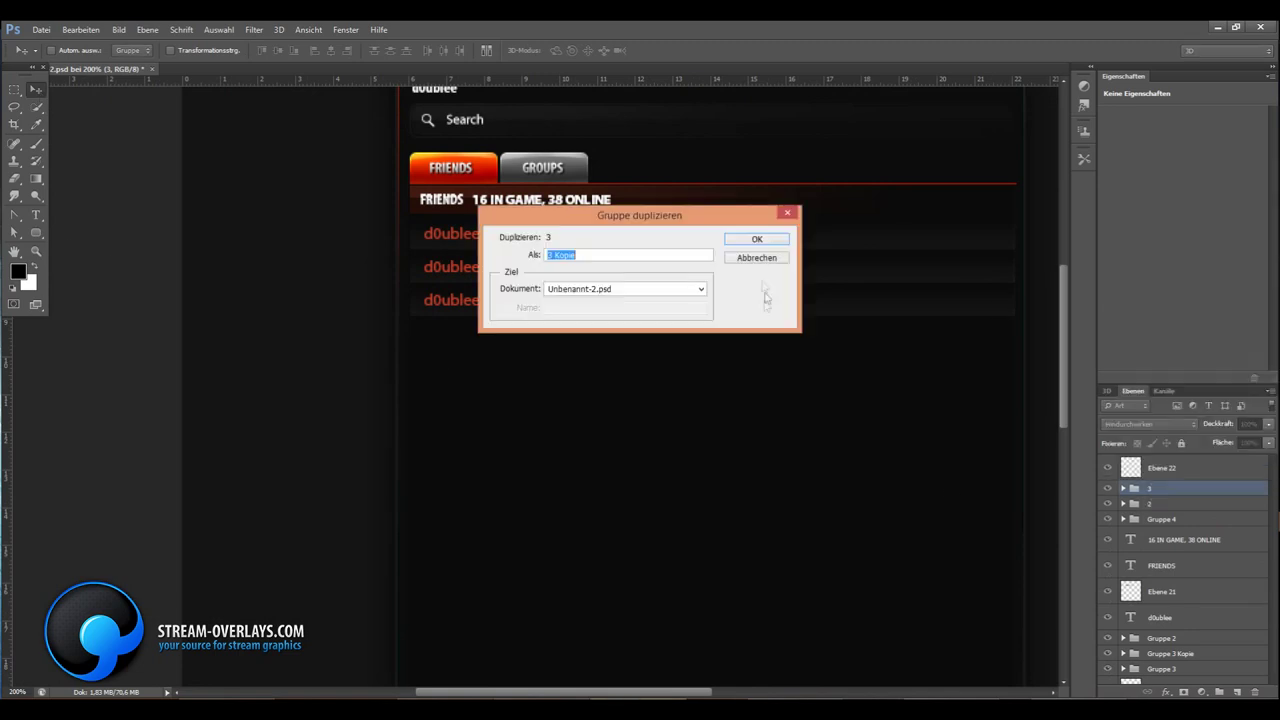
key("Return")
Duplicate the row again as groups 5 and 6, nudging each new row down
key("Down")
key("Down")
key("Down")
key("Down")
key("Down")
key("Down")
right_click(1147, 490)
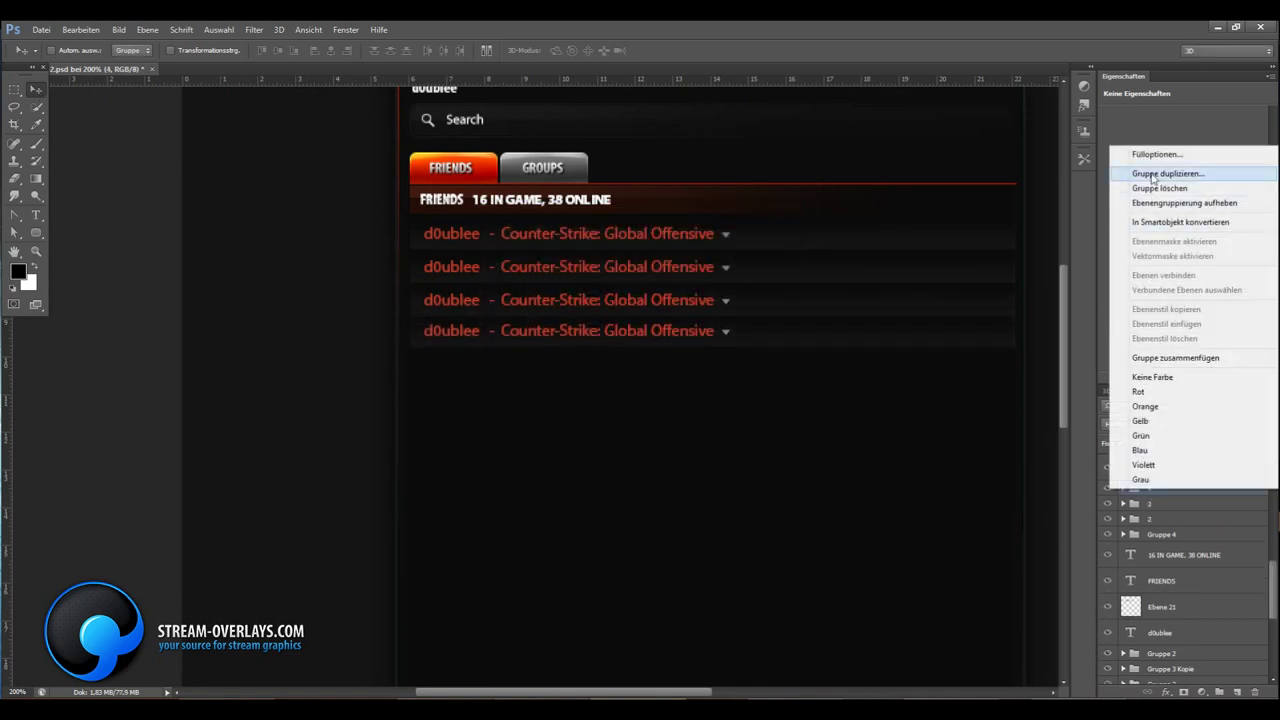
left_click(1153, 174)
key("Return")
key("Down")
key("Down")
key("Down")
key("z")
scroll(586, 207, "down", 2)
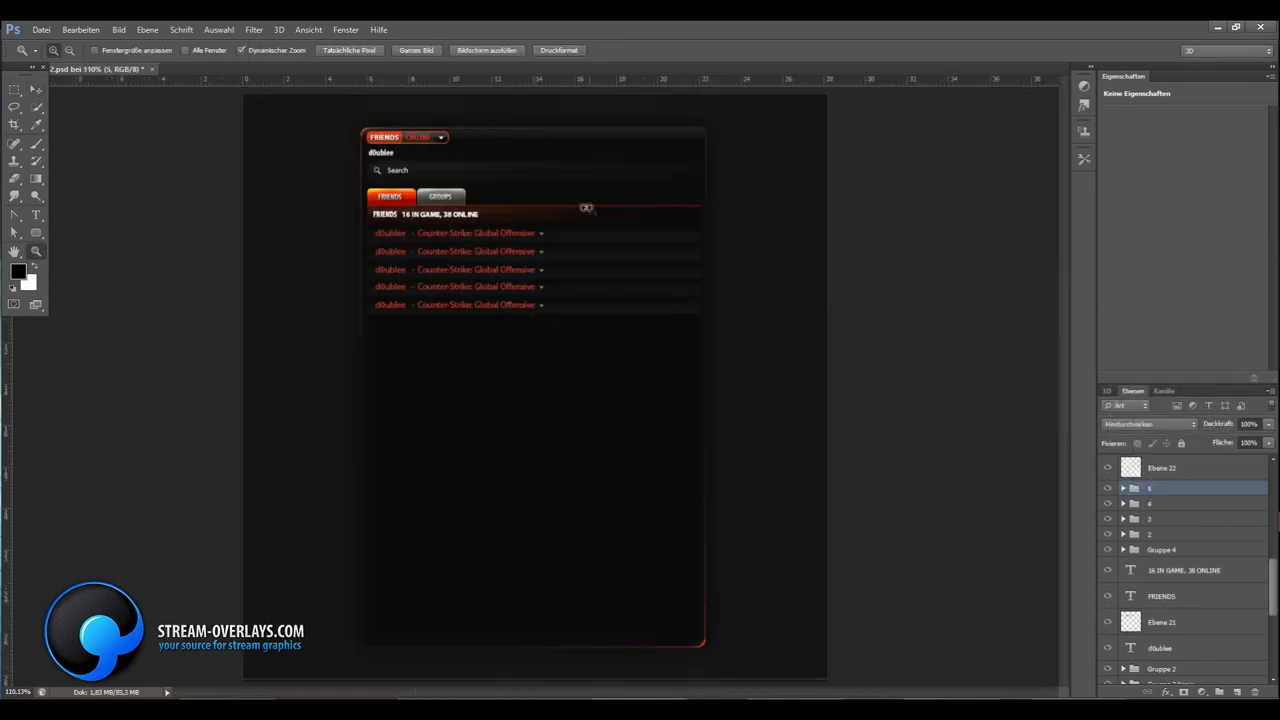
right_click(1150, 488)
left_click(1153, 172)
type("6")
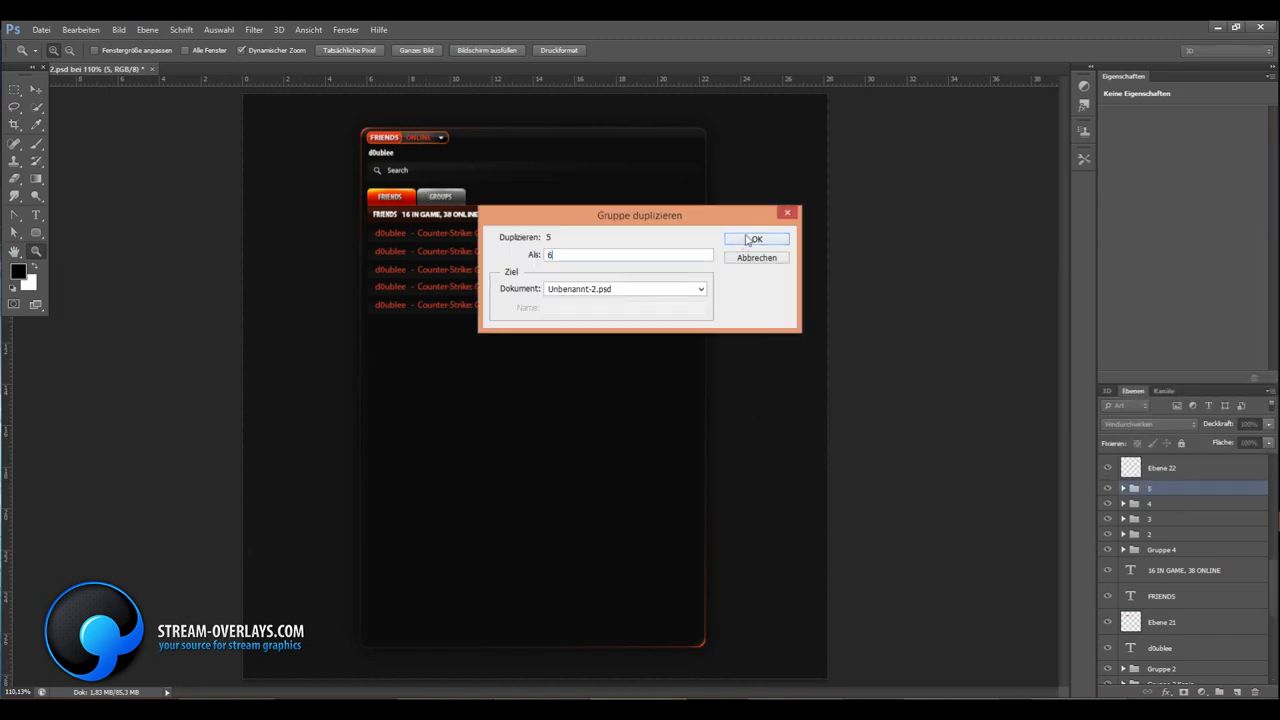
key("Return")
key("v")
key("Down")
key("Down")
key("Down")
Duplicate group 6 as group 7 and nudge the seventh row down below the sixth
key("Down")
key("Down")
key("Down")
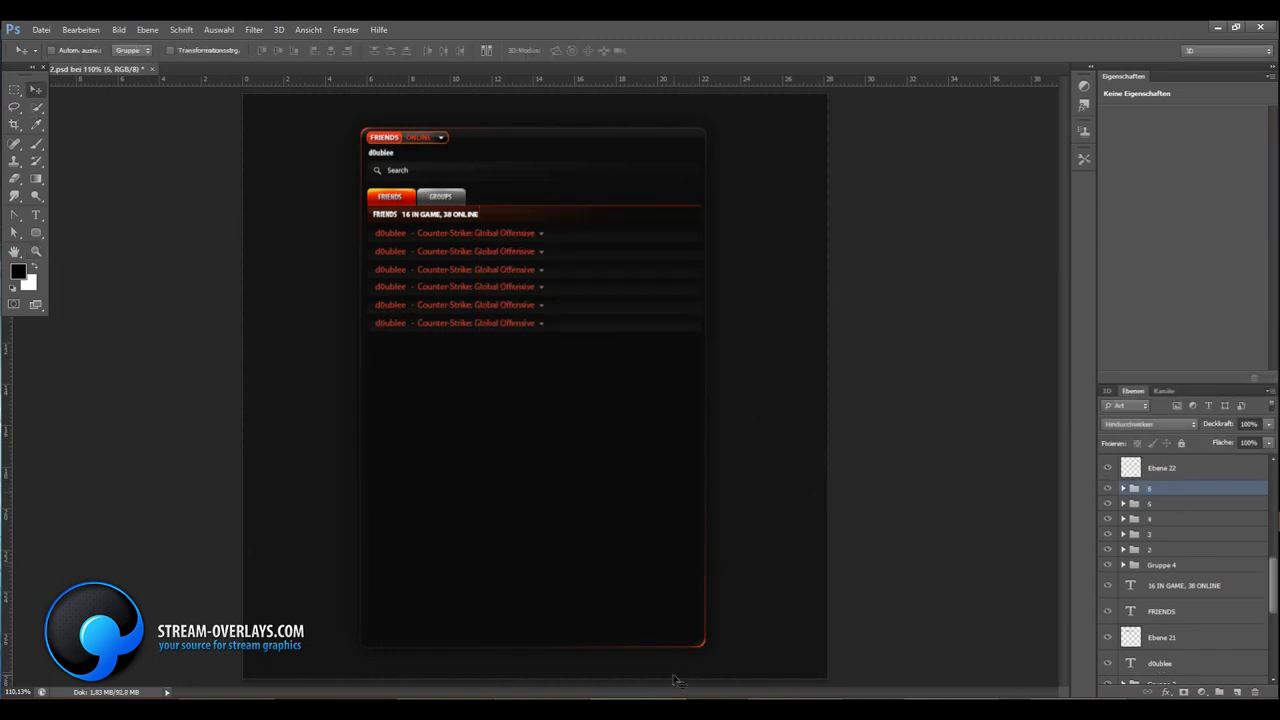
right_click(784, 594)
key("Escape")
right_click(1150, 490)
left_click(1153, 172)
key("Return")
key("Down")
key("Down")
key("Down")
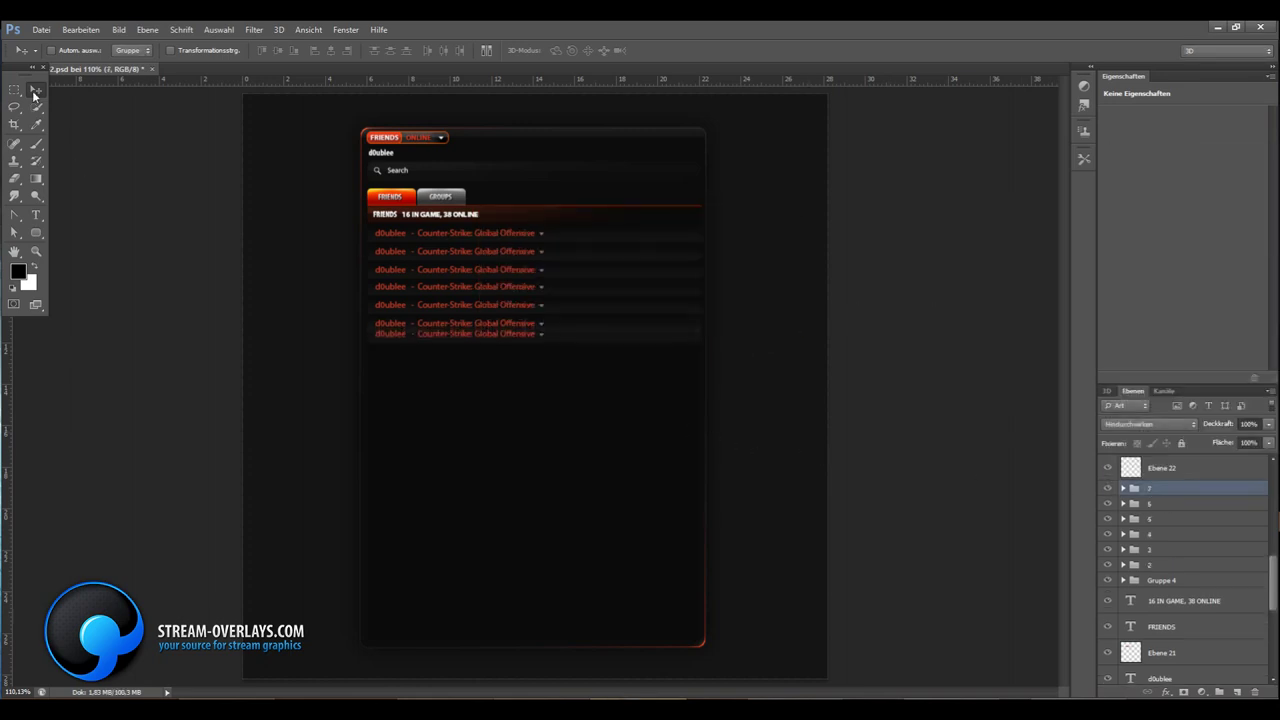
key("Down")
key("Down")
key("Down")
Expand group 7 and make its text white, dimmed to about 12% opacity
left_click(1122, 488)
double_click(1141, 509)
left_click(36, 265)
key("ctrl+Return")
key("v")
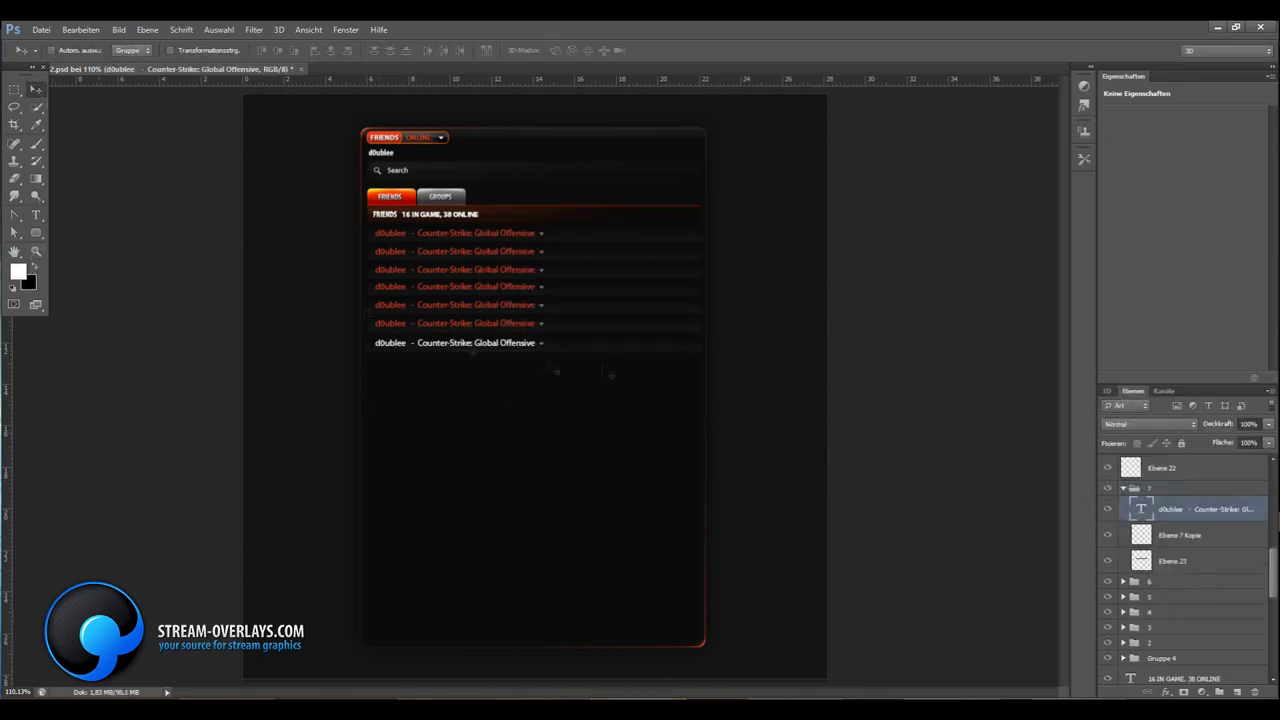
key("5")
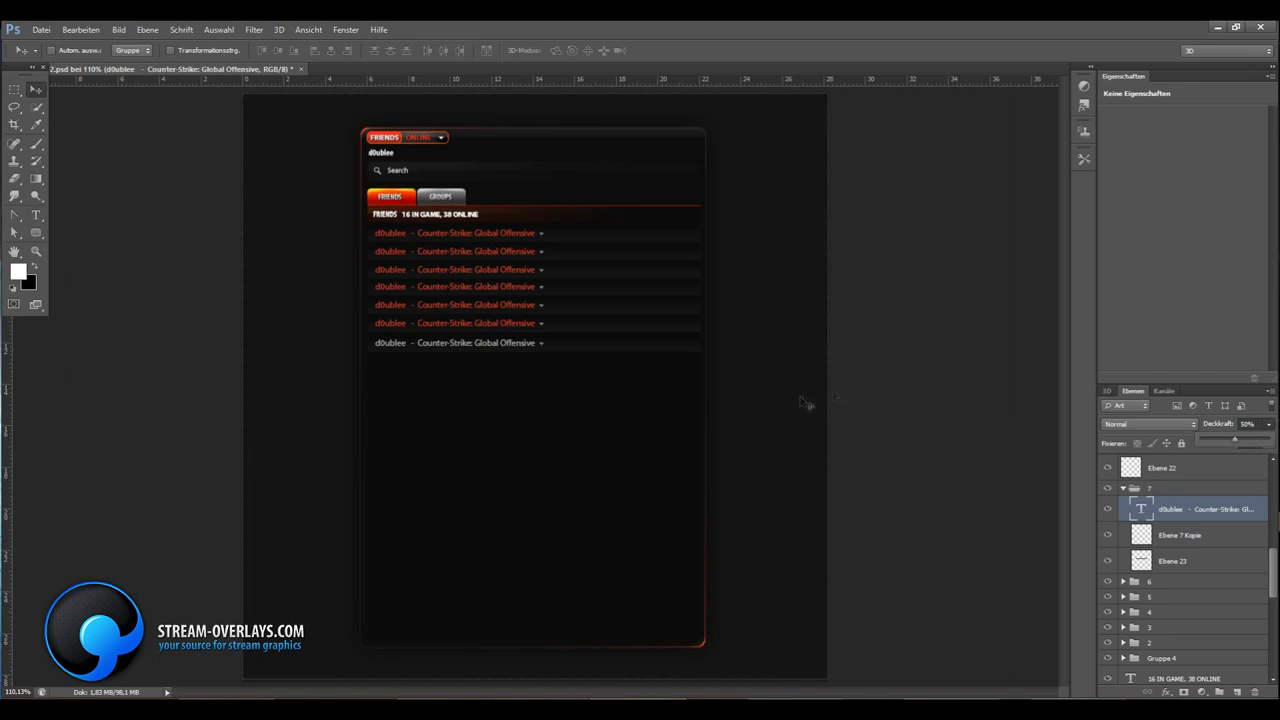
left_click_drag(1225, 440, 1210, 440)
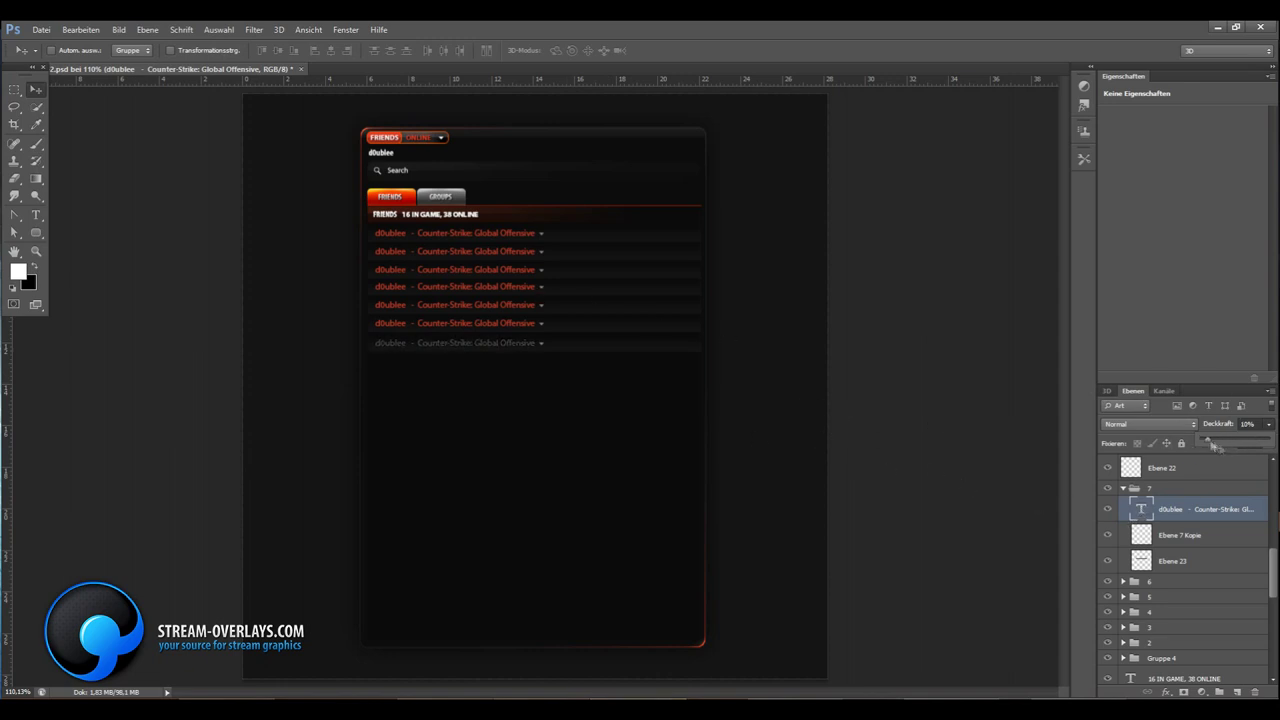
key("0")
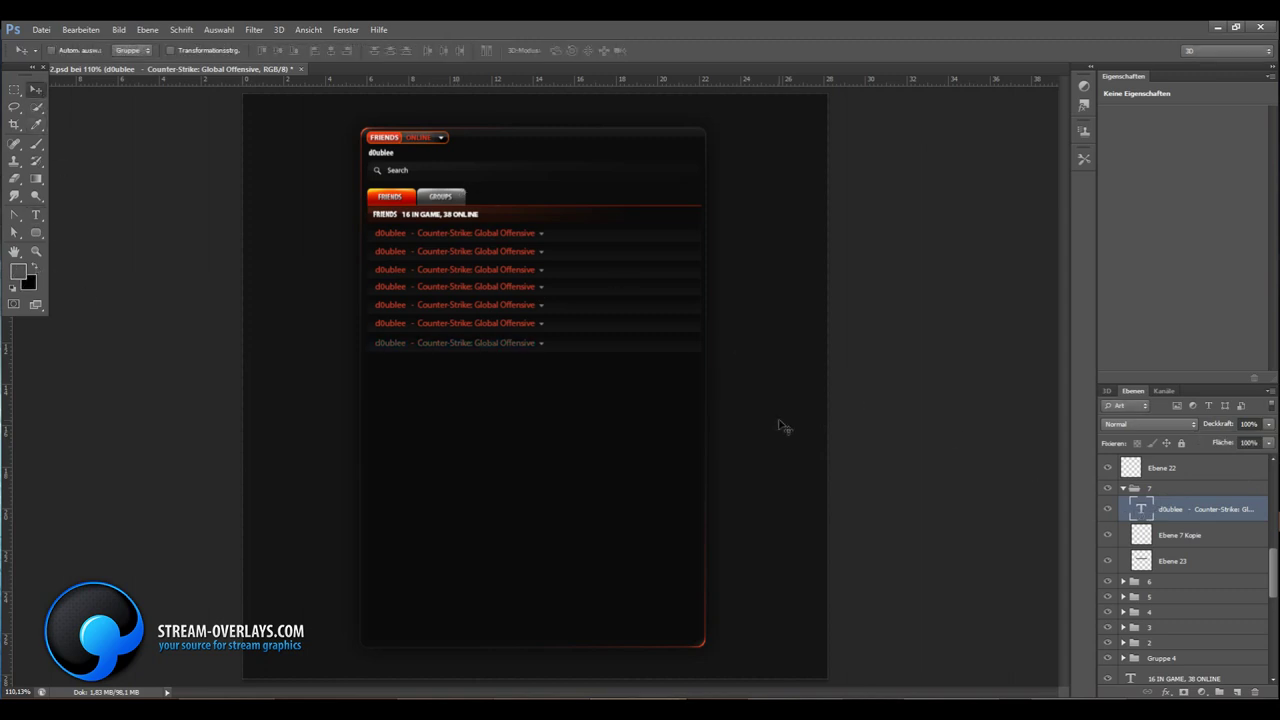
Change the seventh row's game name to Online and shift its arrow left beside it
double_click(1140, 509)
left_click_drag(417, 343, 536, 343)
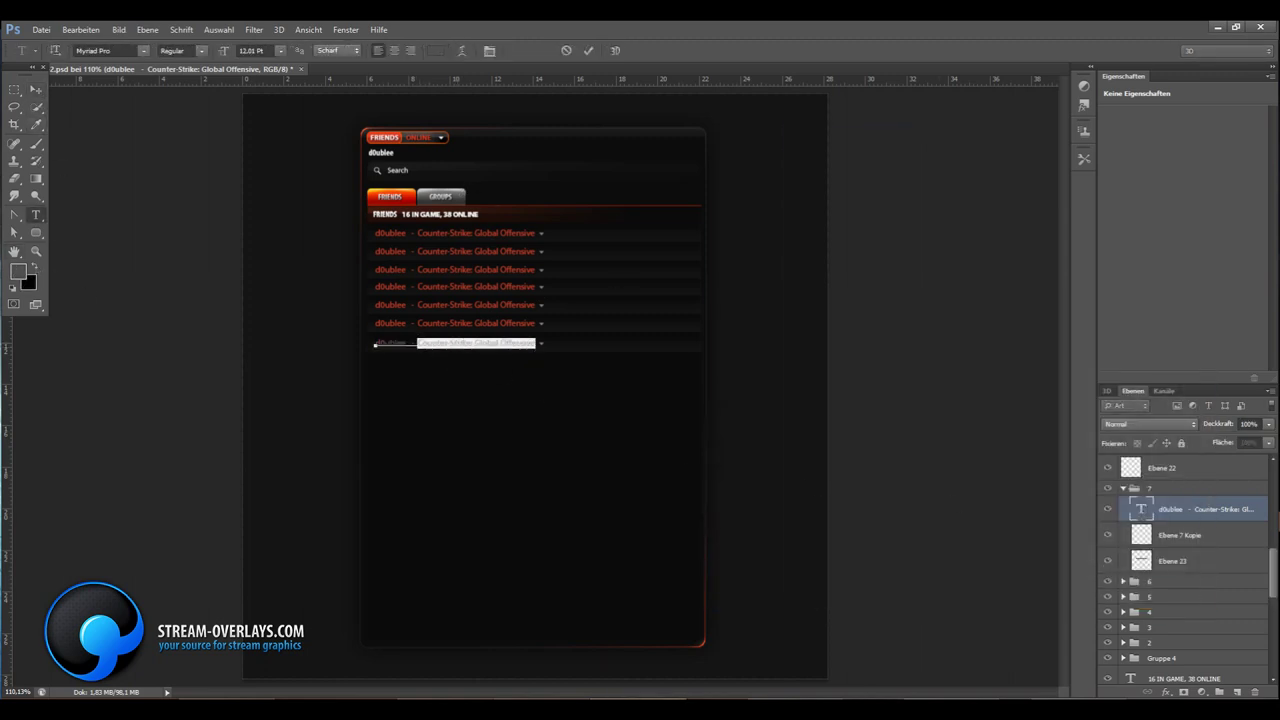
type("CS:GO")
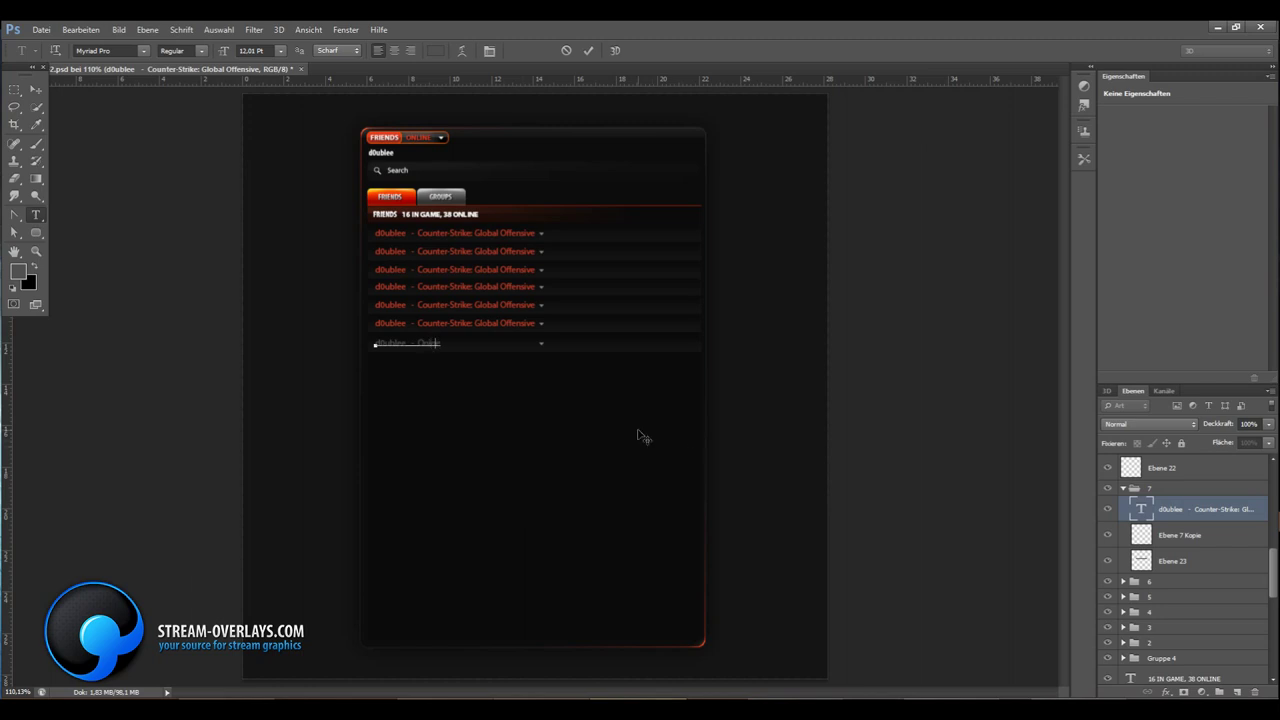
left_click(37, 90)
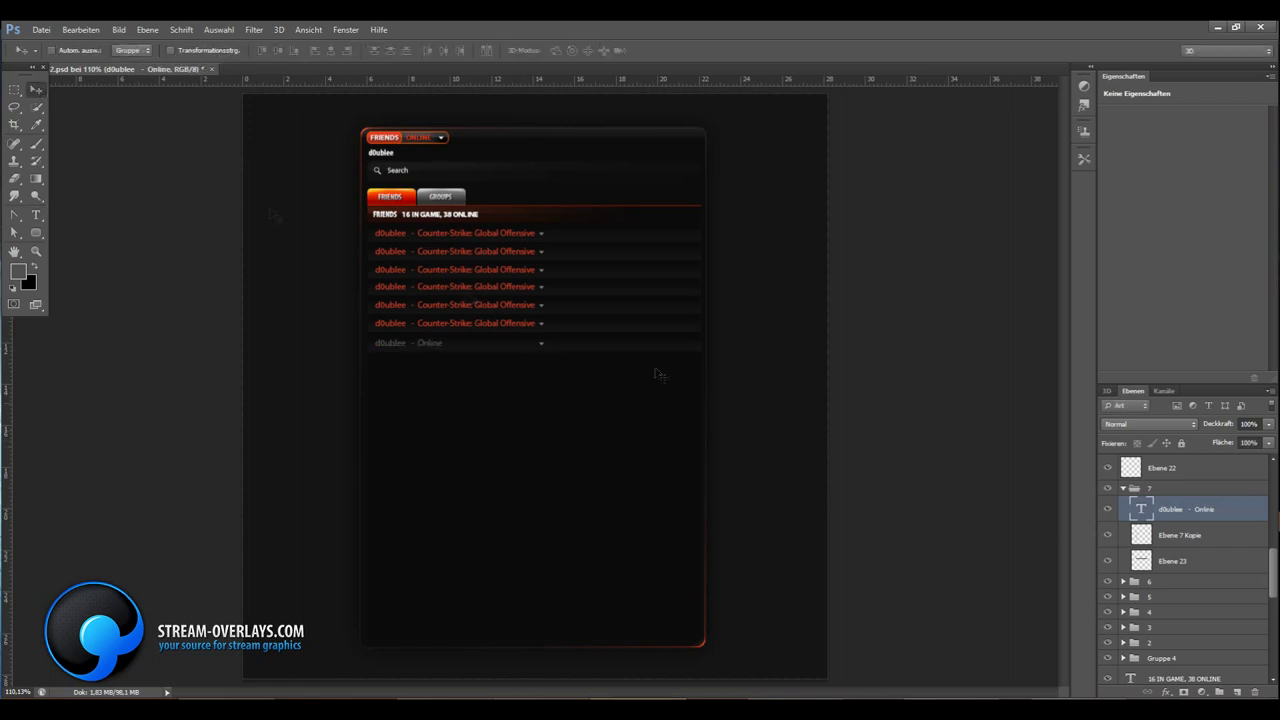
left_click_drag(545, 350, 450, 352)
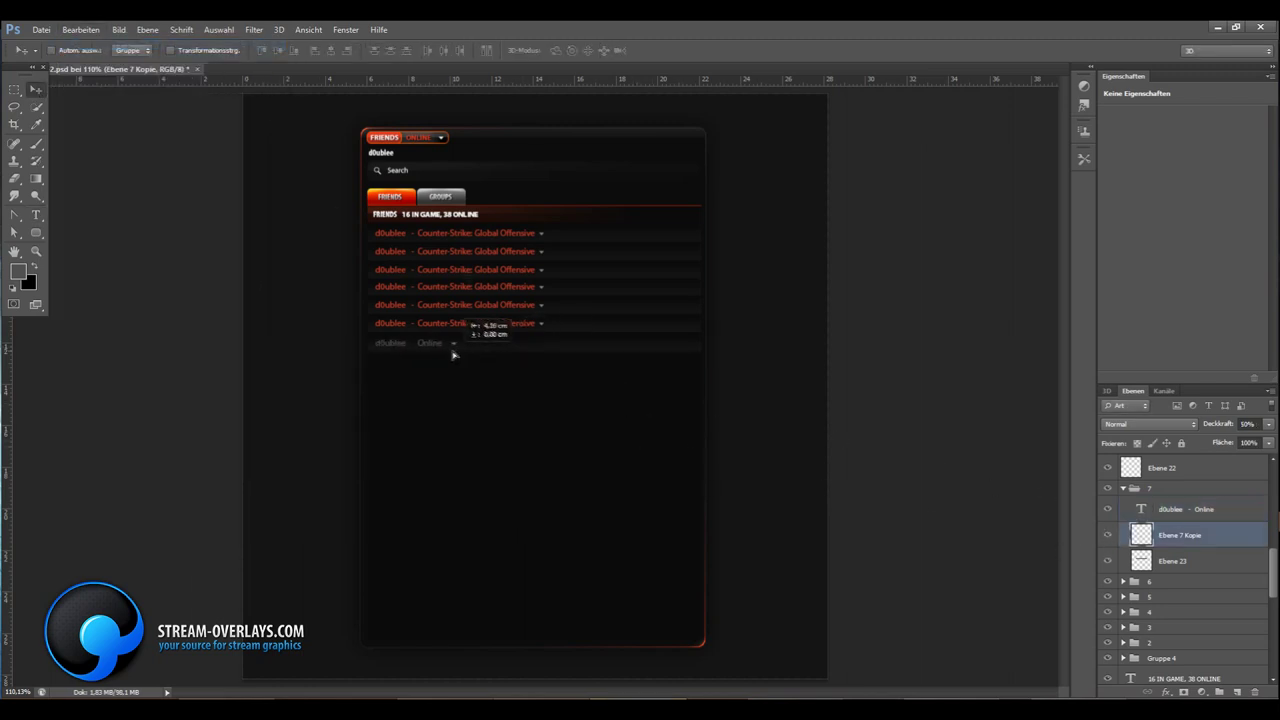
left_click(1123, 488)
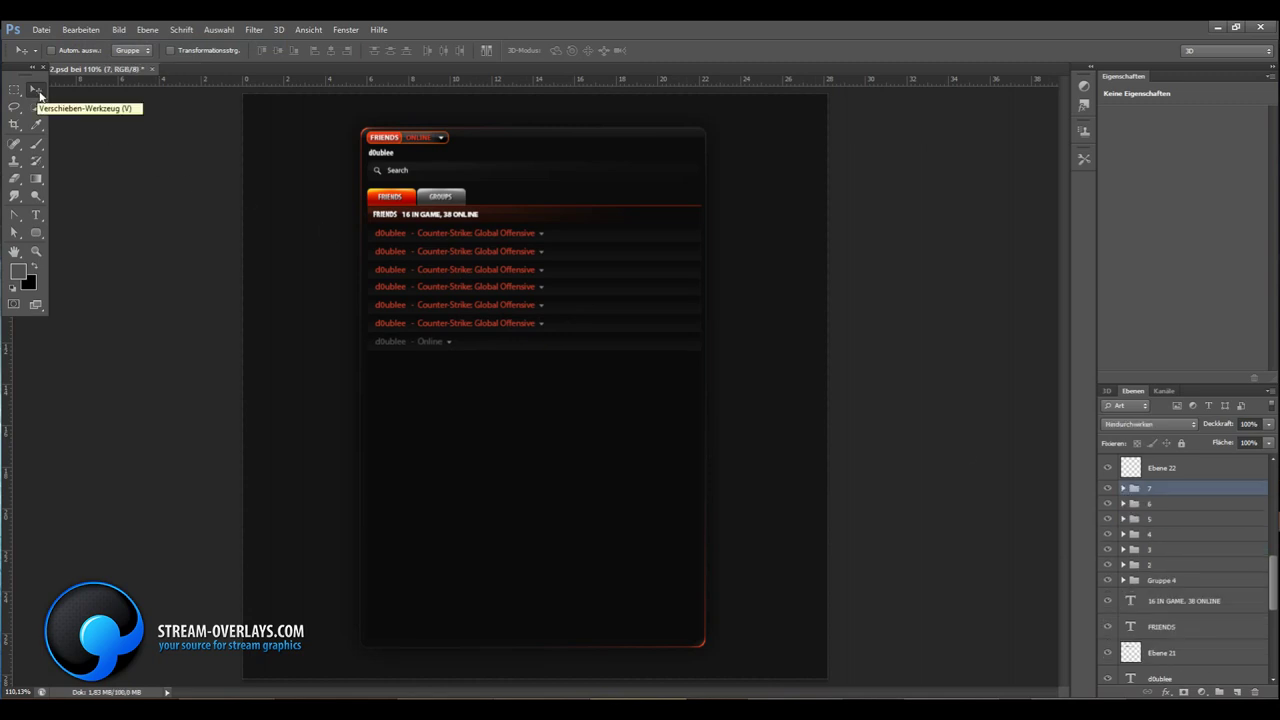
right_click(1160, 488)
Duplicate the grey Online row as groups 8 and 9, moving them down, and compare with the reference
left_click(1140, 166)
key("Return")
mouse_move(436, 345)
left_mouse_down()
mouse_move(425, 362)
mouse_move(440, 377)
left_mouse_up()
right_click(1160, 488)
left_click(1140, 166)
key("Return")
key("alt+Tab")
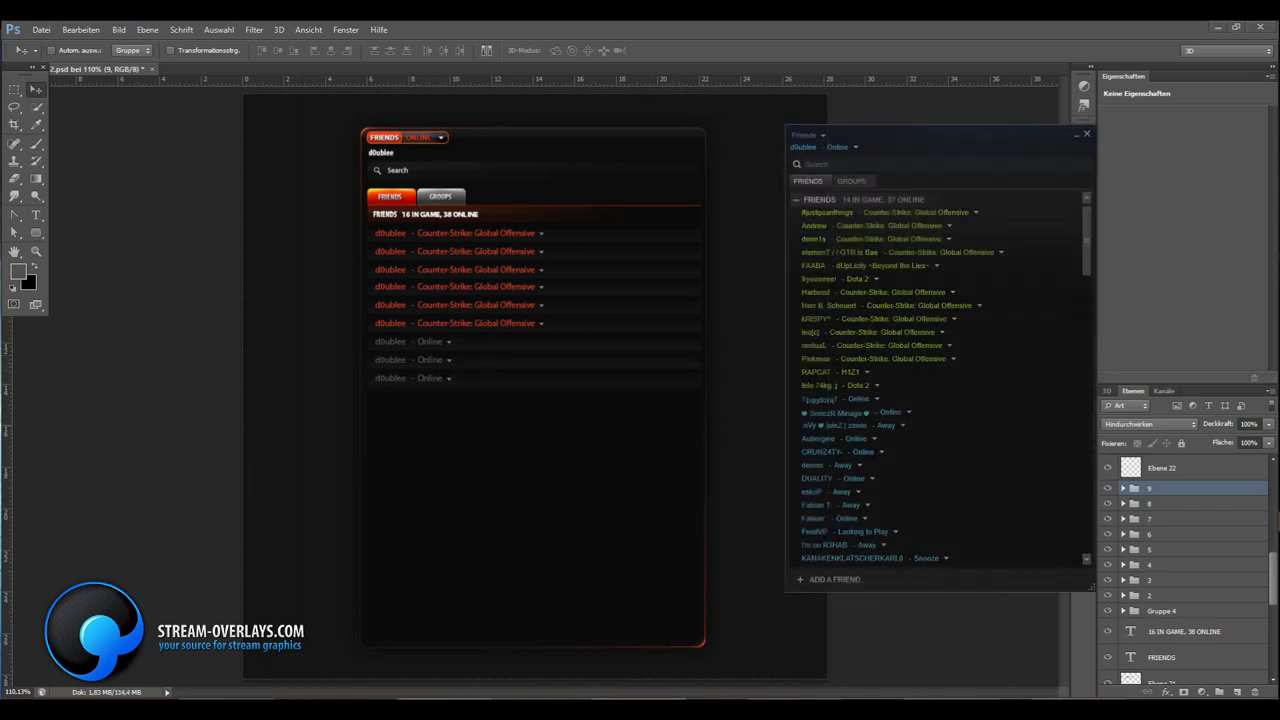
key("alt+Tab")
key("alt+Tab")
key("alt+Tab")
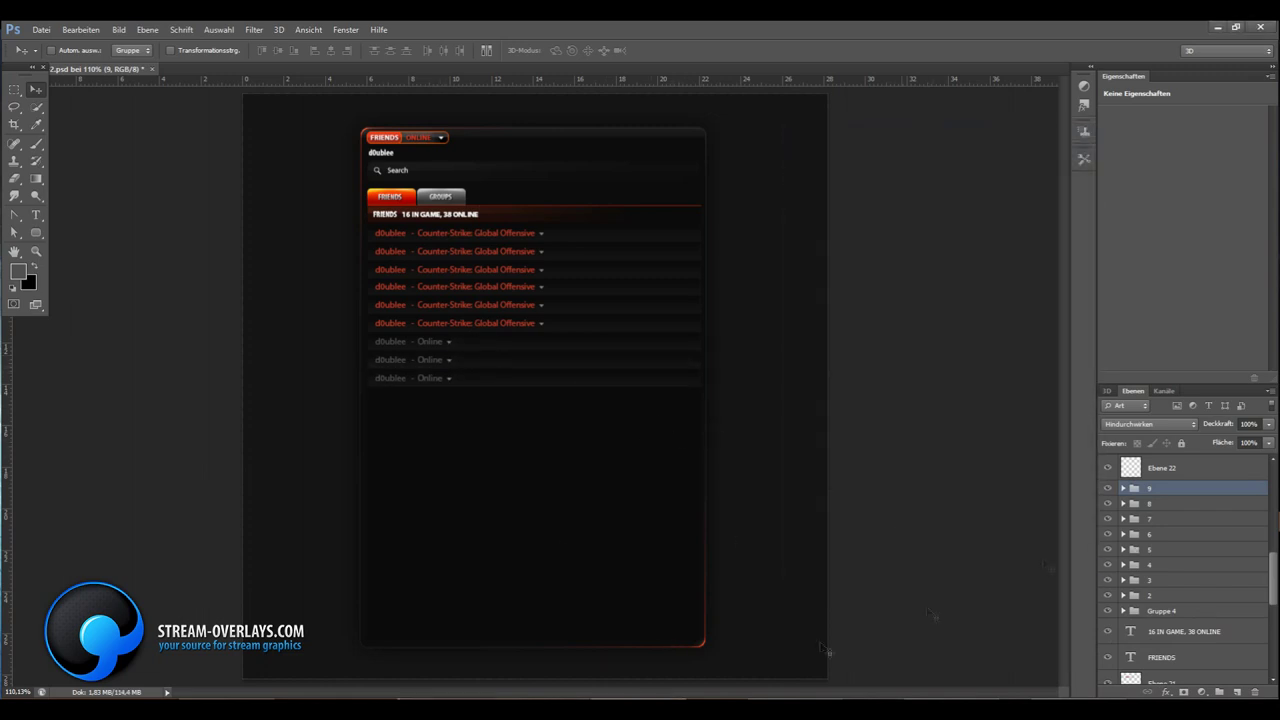
key("alt+Tab")
Duplicate the Online row as groups 10 and 11, placing each below the previous grey rows
right_click(1150, 488)
left_click(1140, 166)
key("Return")
left_click_drag(450, 383, 451, 402)
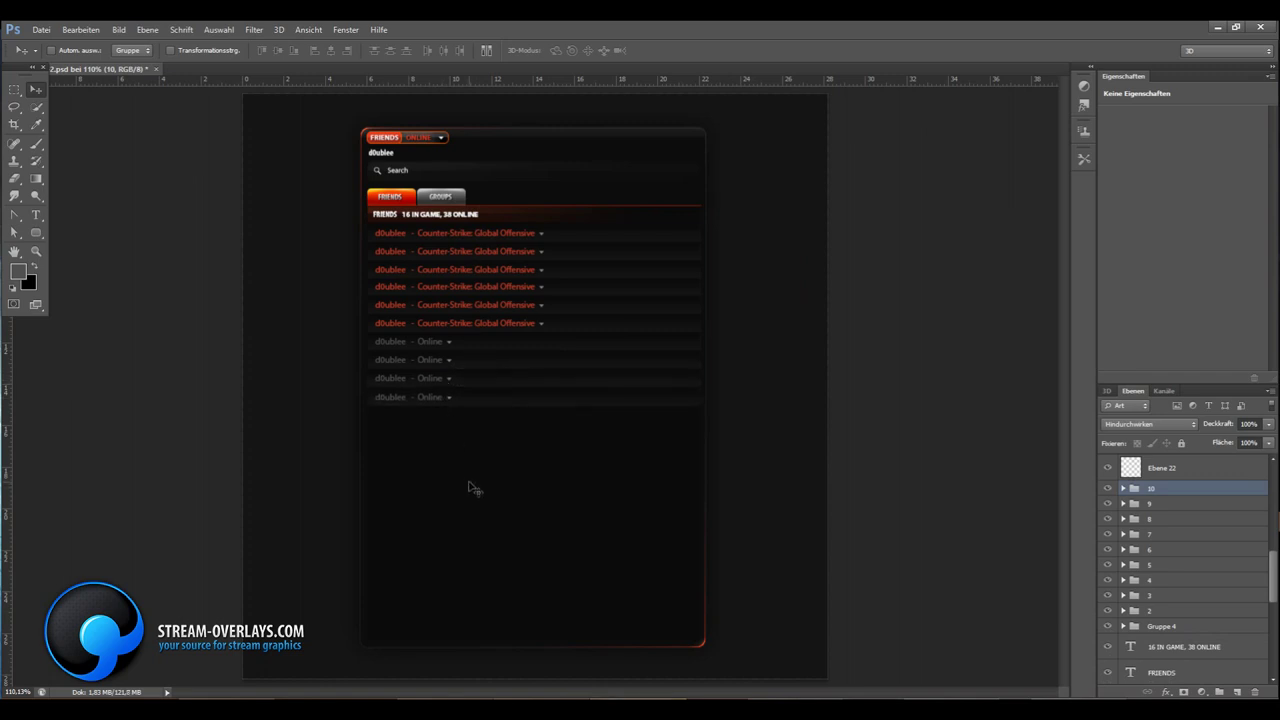
right_click(1150, 488)
left_click(1140, 166)
key("Return")
left_click_drag(462, 376, 463, 395)
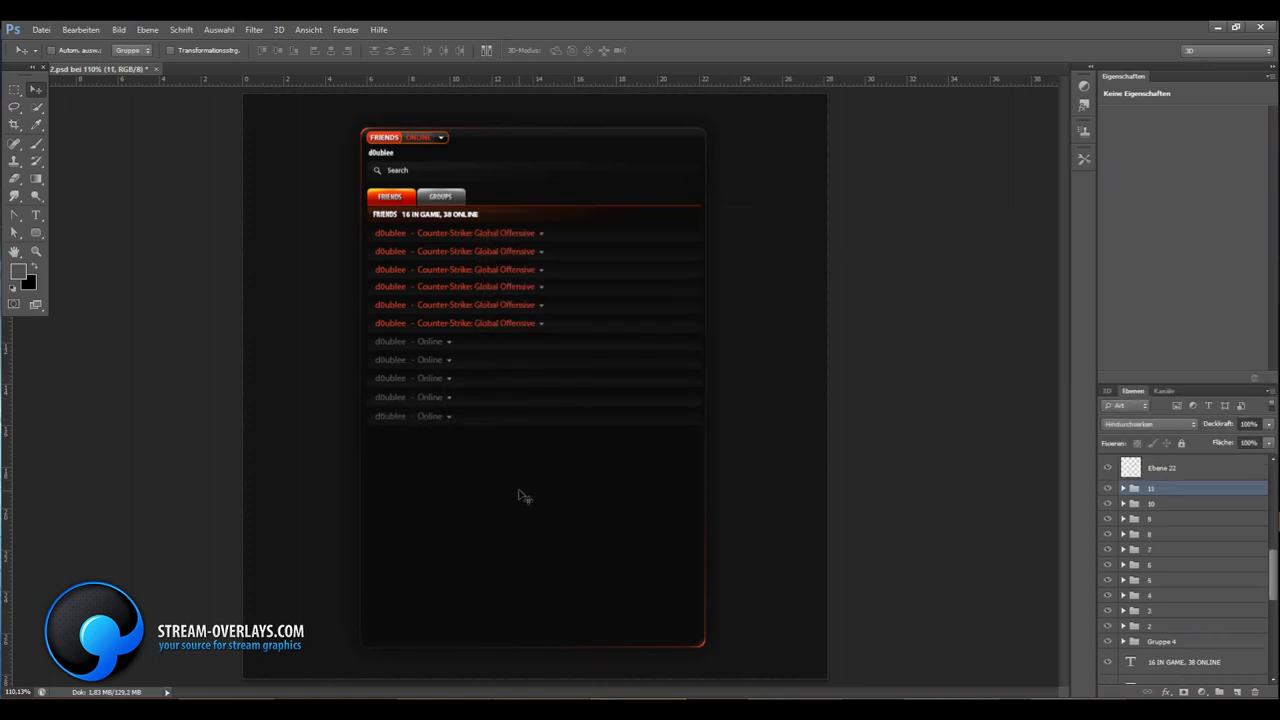
key("alt+Tab")
key("alt+Tab")
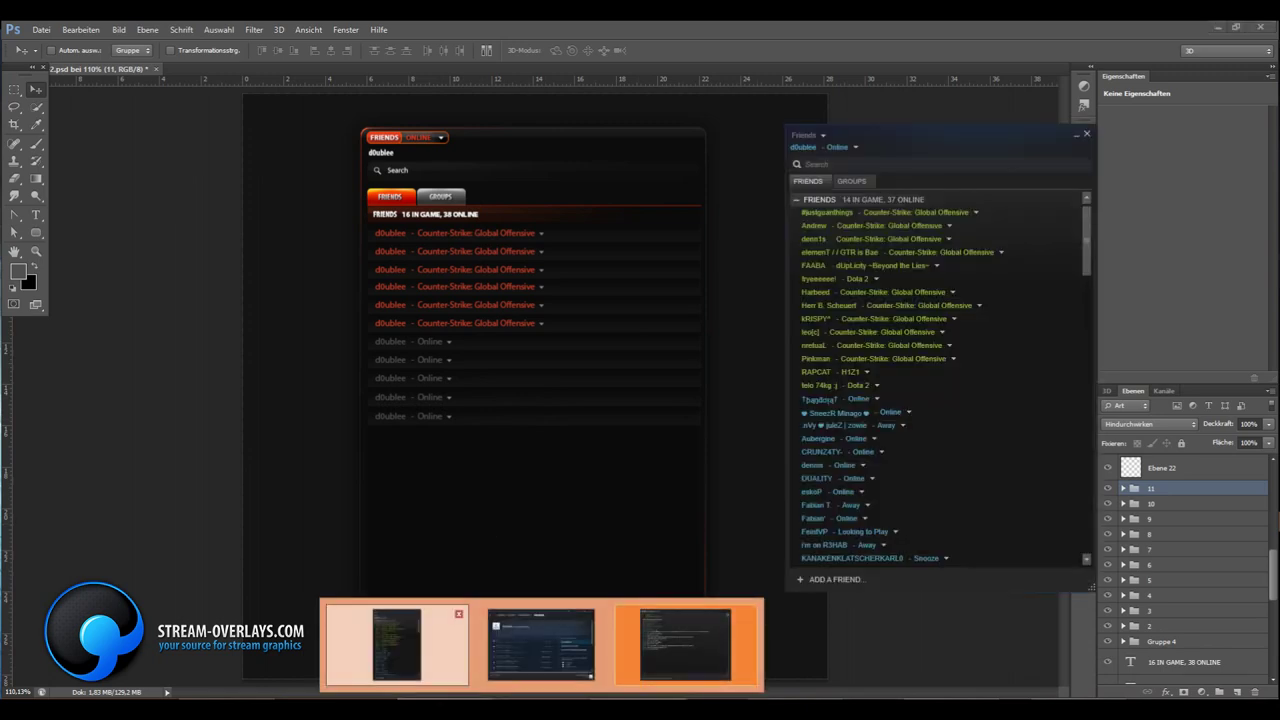
scroll(1180, 560, "down", 5)
left_click(1150, 555)
On a new layer, outline a rounded footer bar along the panel's bottom edge
left_click(1237, 692)
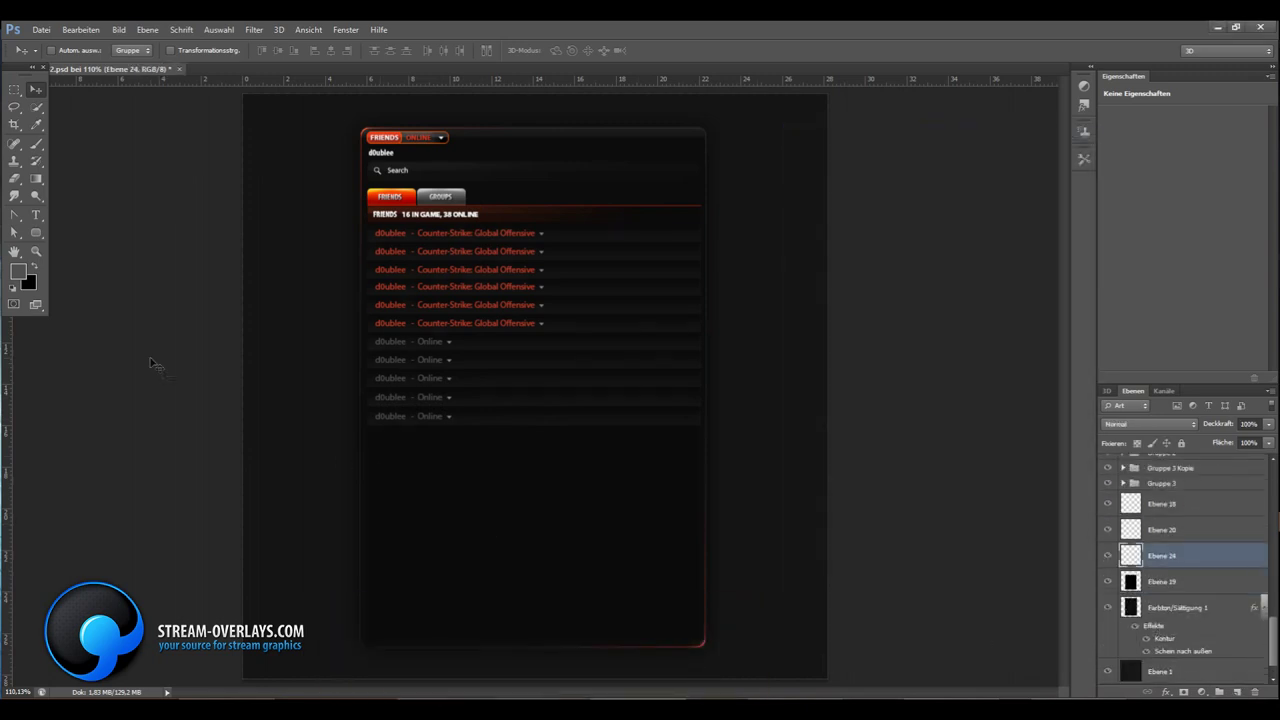
left_click(37, 233)
left_click_drag(360, 623, 704, 655)
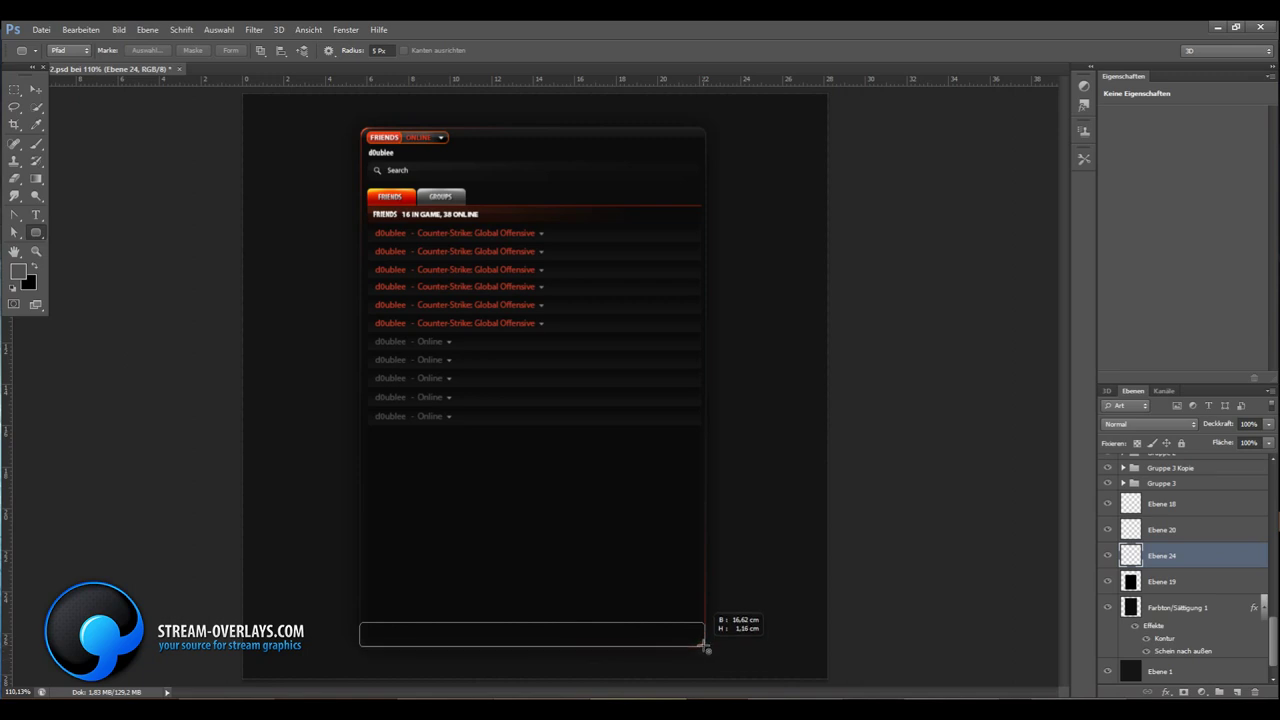
left_click_drag(704, 655, 704, 646)
right_click(606, 452)
key("Escape")
Fill the footer bar with a black-and-white gradient and deselect it
key("ctrl+Return")
key("g")
left_click(70, 50)
left_click(20, 70)
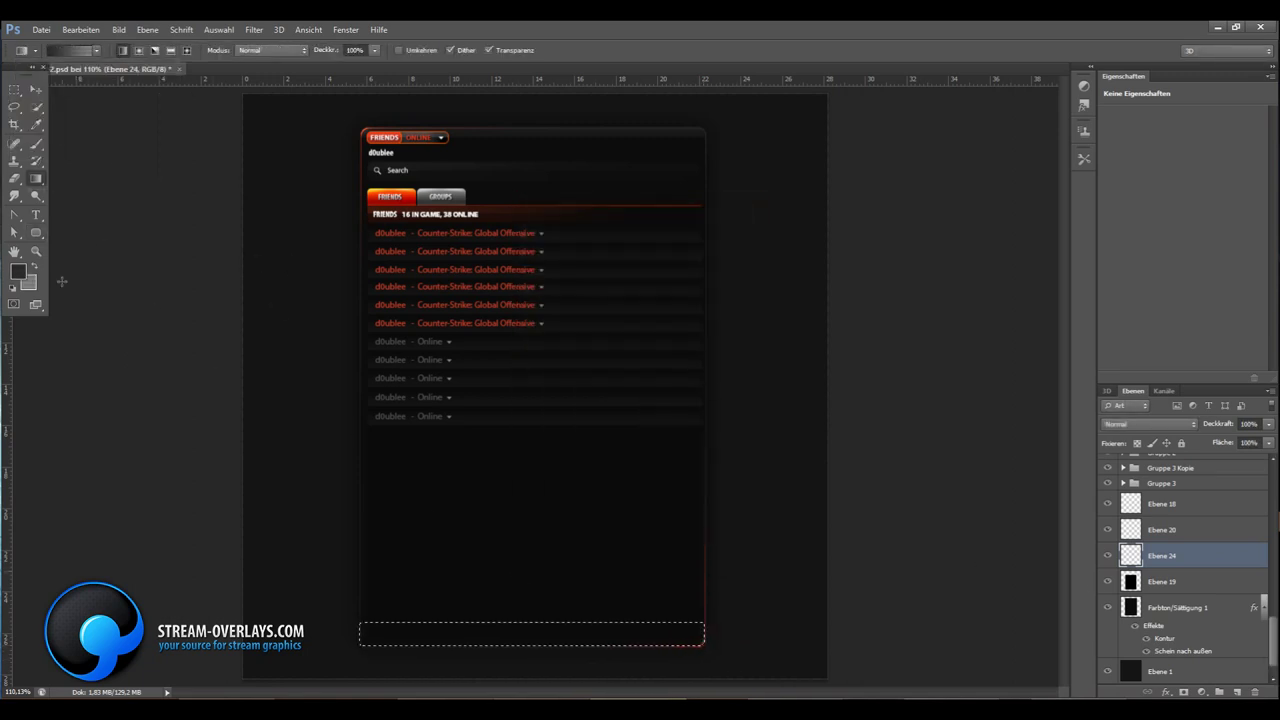
key("d")
left_click_drag(467, 621, 467, 648)
key("ctrl+d")
Lower the footer layer's opacity to 10% and apply a free transform
left_click(1268, 424)
left_click_drag(1268, 442, 1212, 440)
key("ctrl+t")
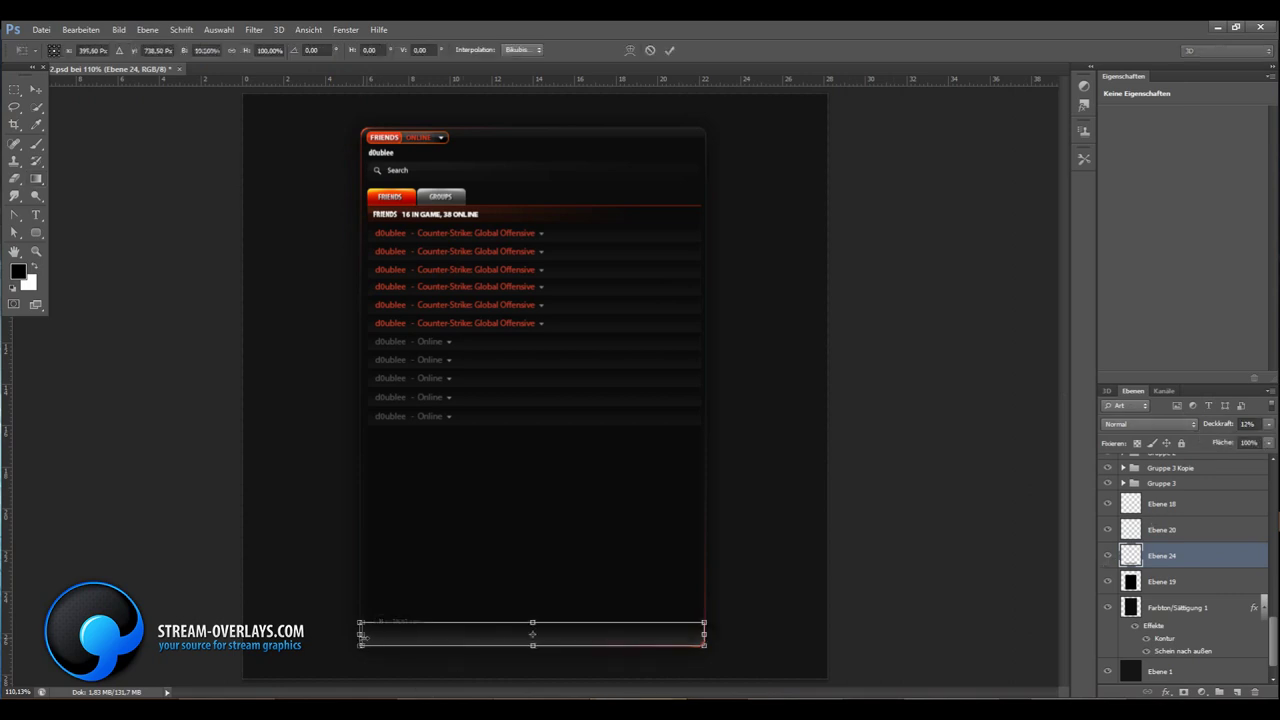
key("Return")
key("v")
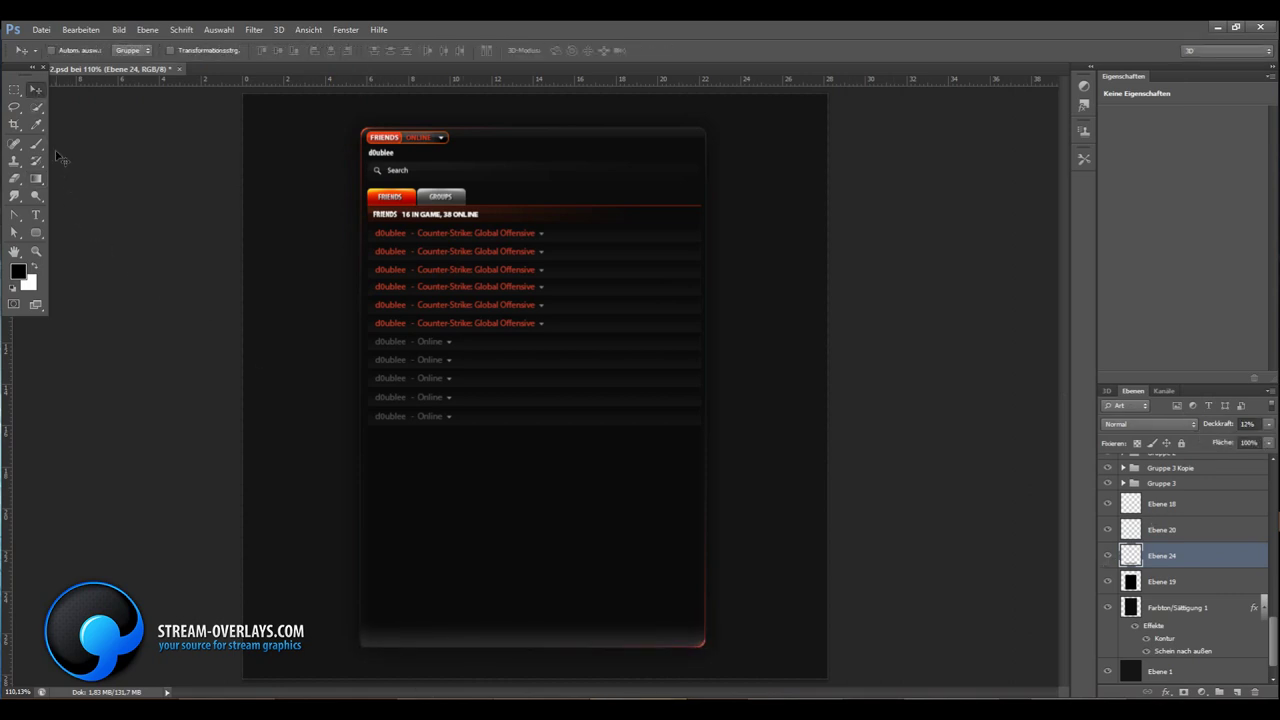
key("m")
Narrow the footer bar slightly and fade the layer to 3% opacity
left_click_drag(306, 549, 757, 634)
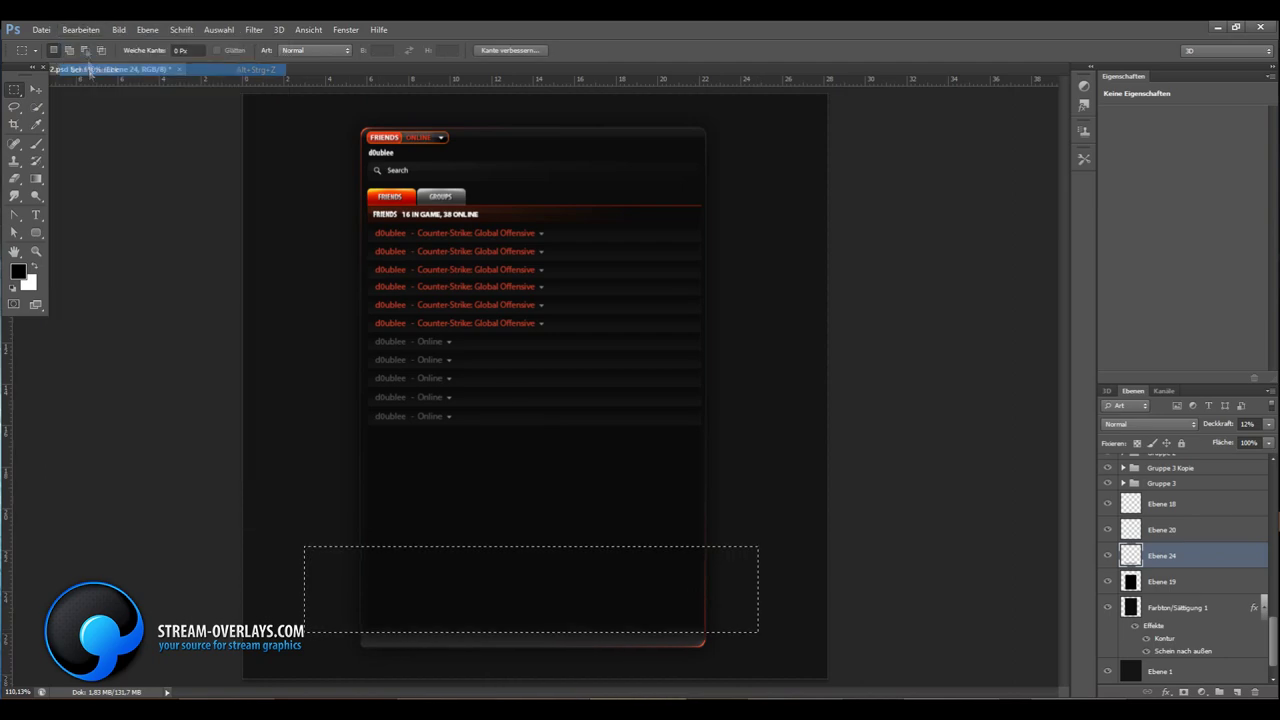
left_click(81, 29)
left_click(143, 310)
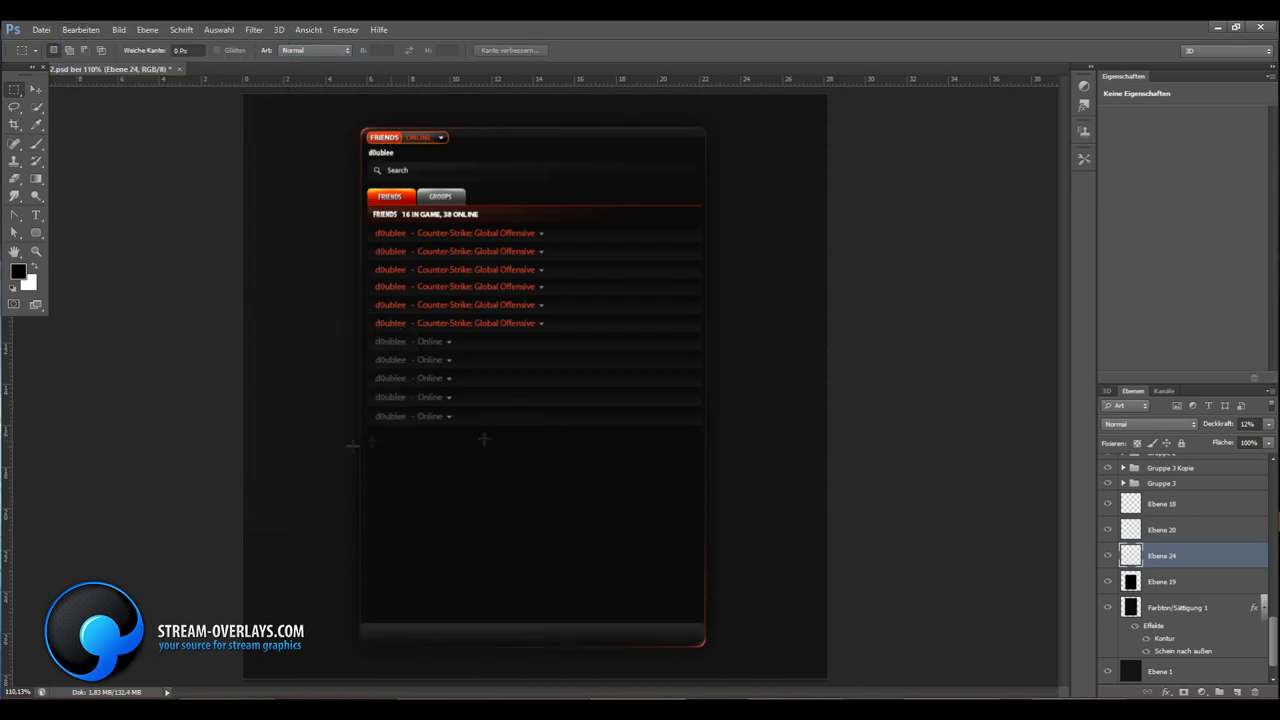
left_click(37, 92)
key("ctrl+t")
key("Return")
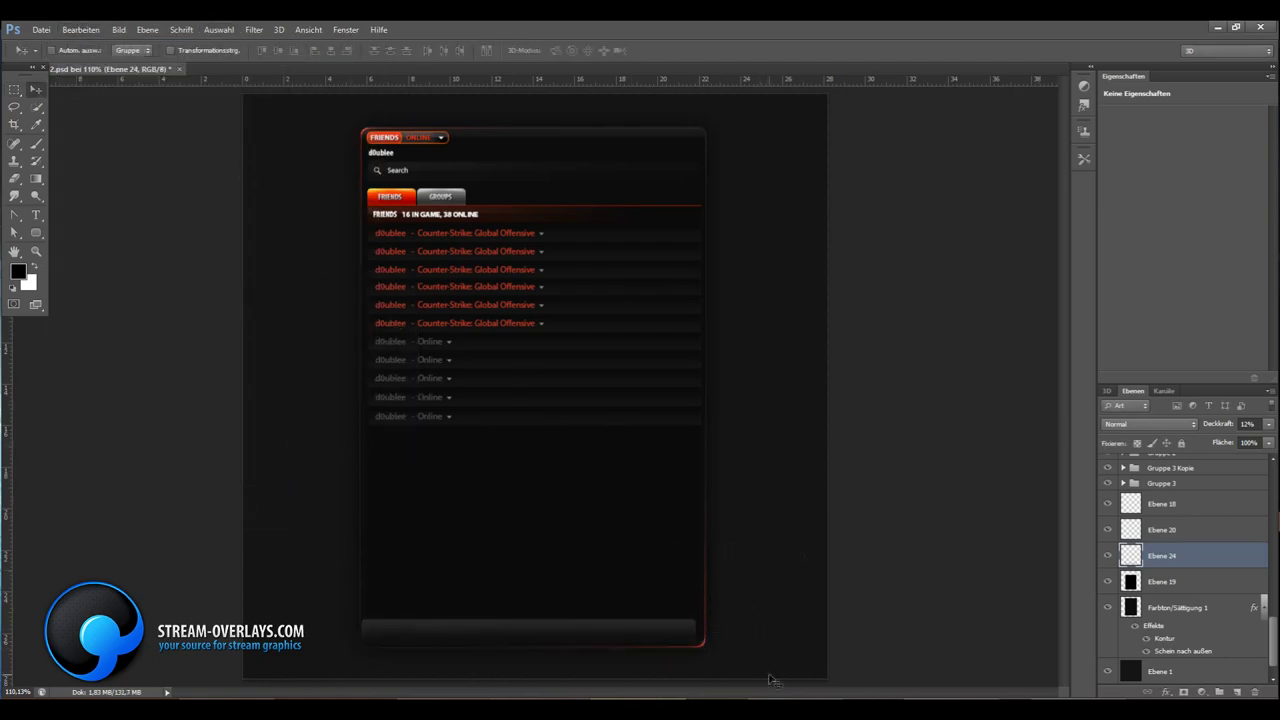
left_click_drag(1268, 424, 1208, 443)
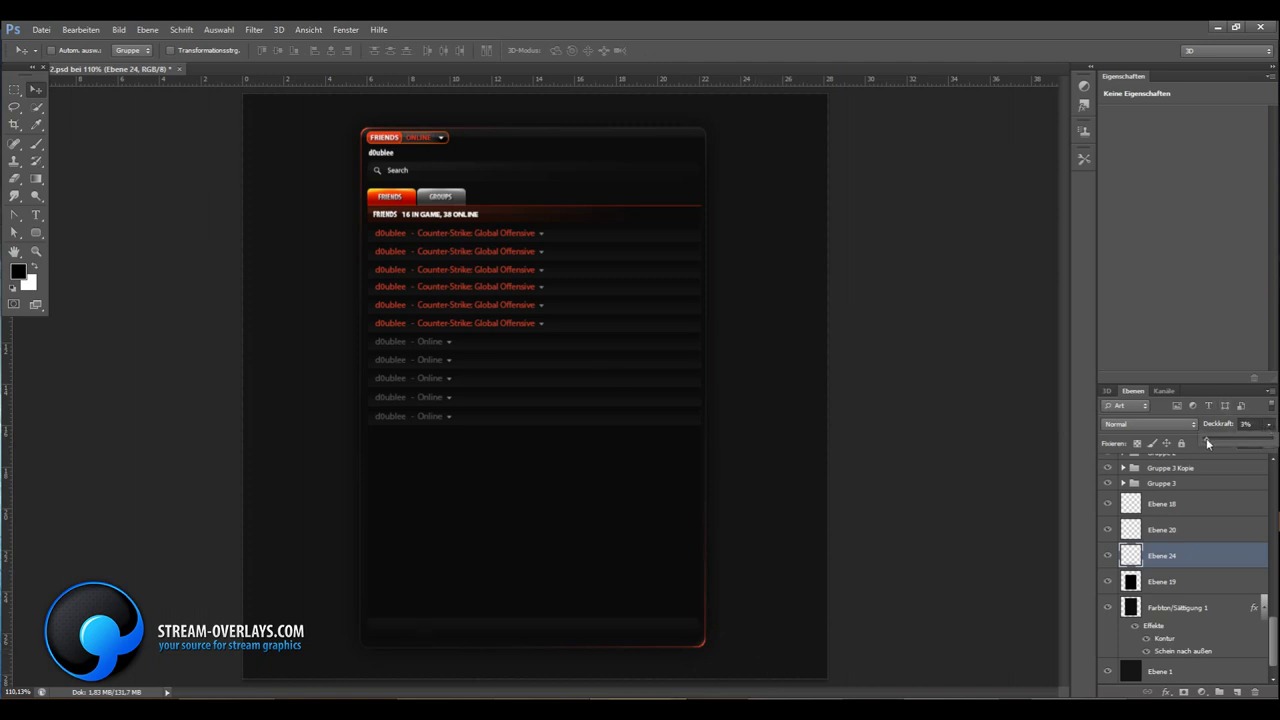
key("m")
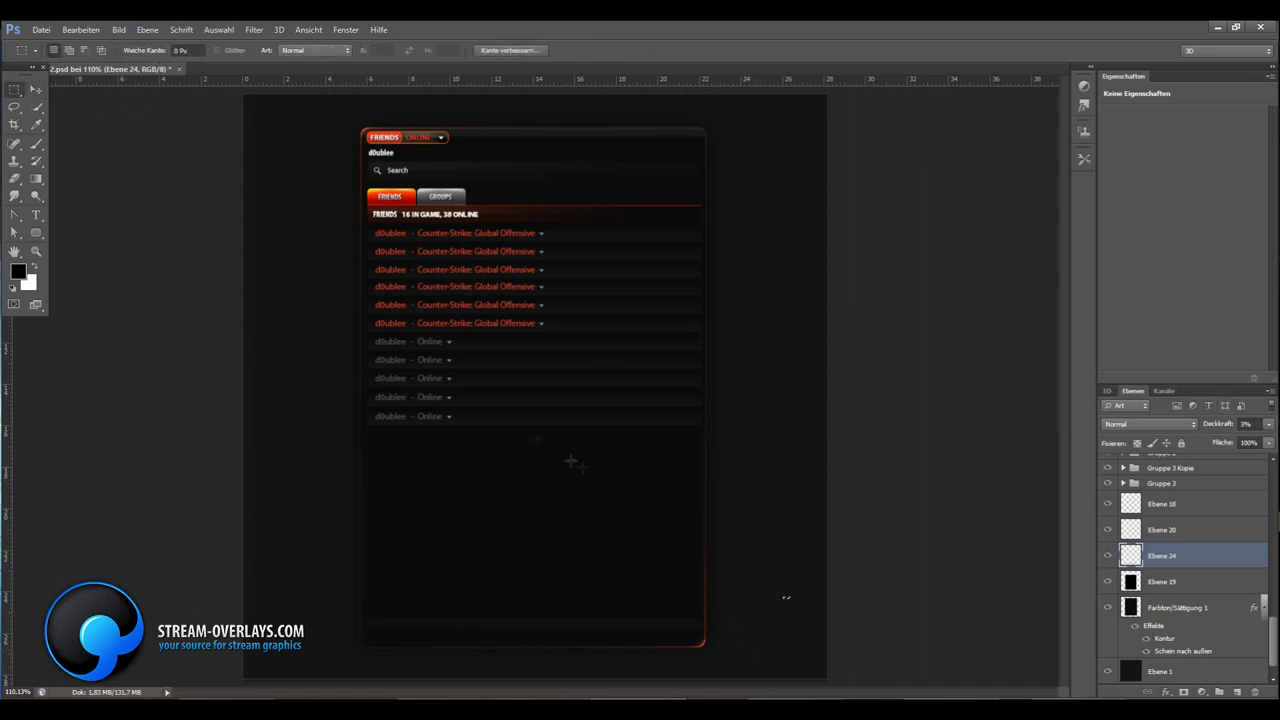
left_click(81, 29)
Add the white label '+ ADD A FRIEND...' at the left of the footer bar
left_click(110, 45)
key("t")
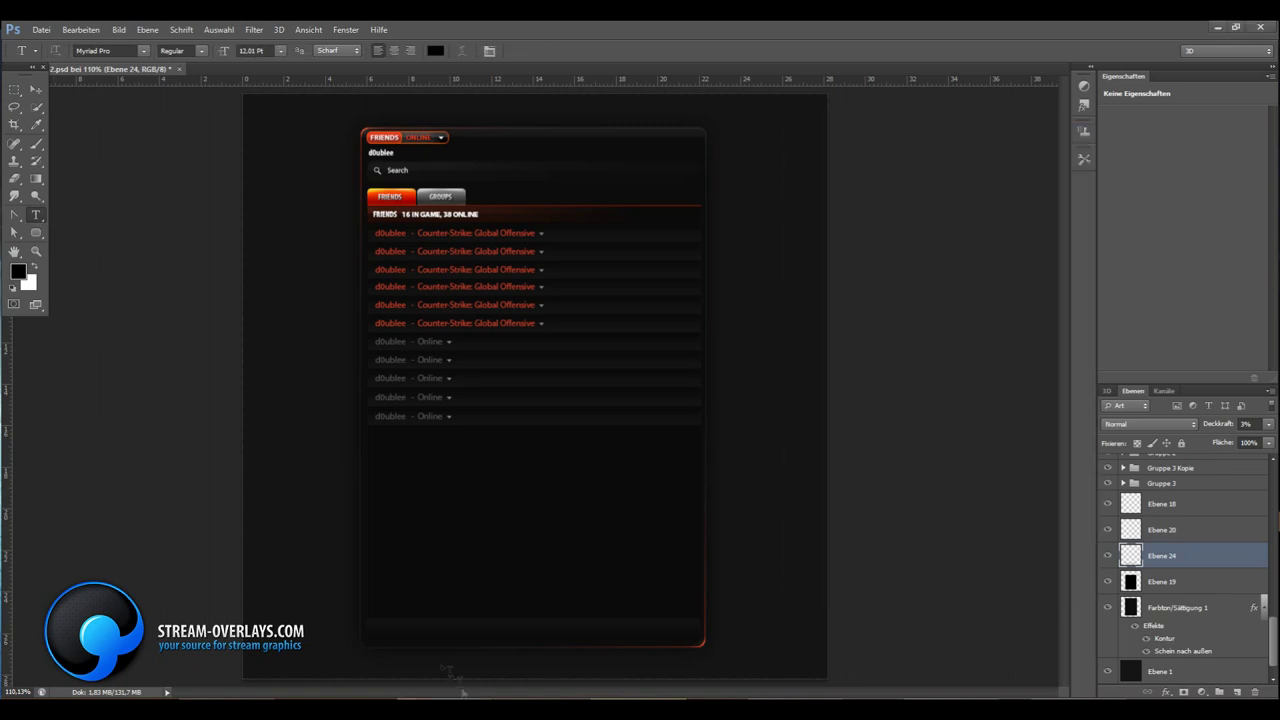
left_click(380, 633)
type("-------------")
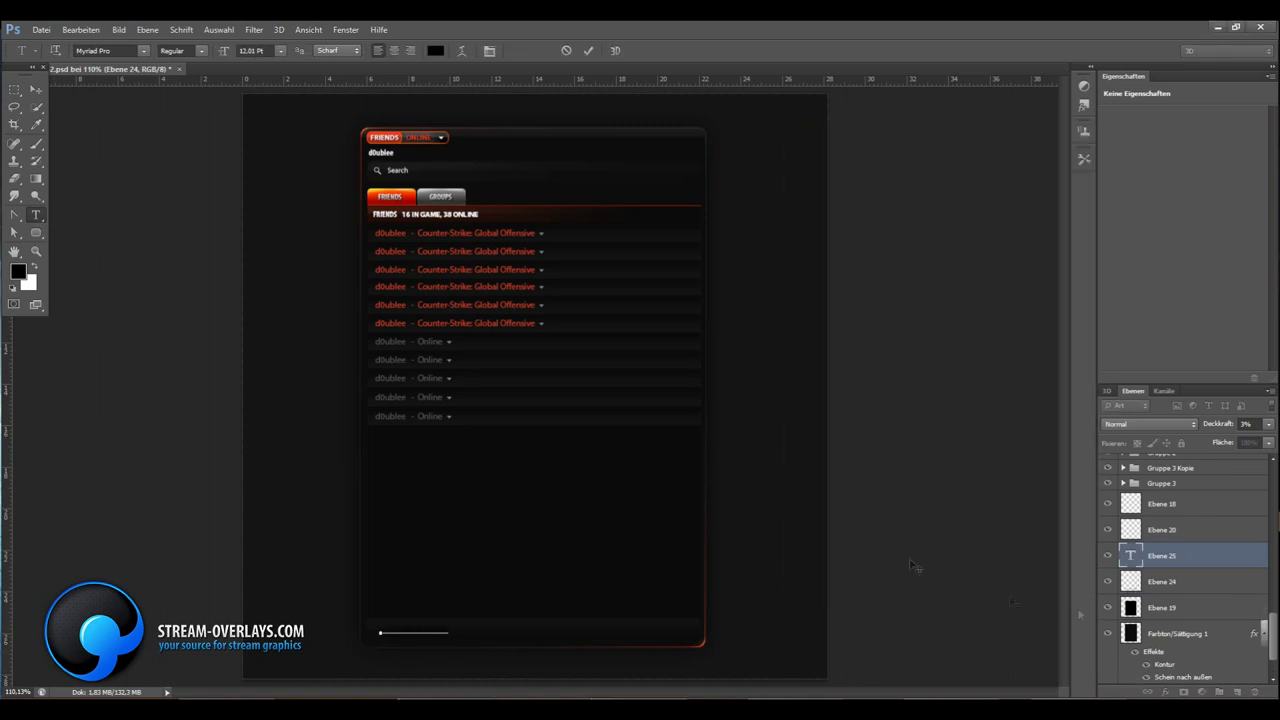
key("ctrl+v")
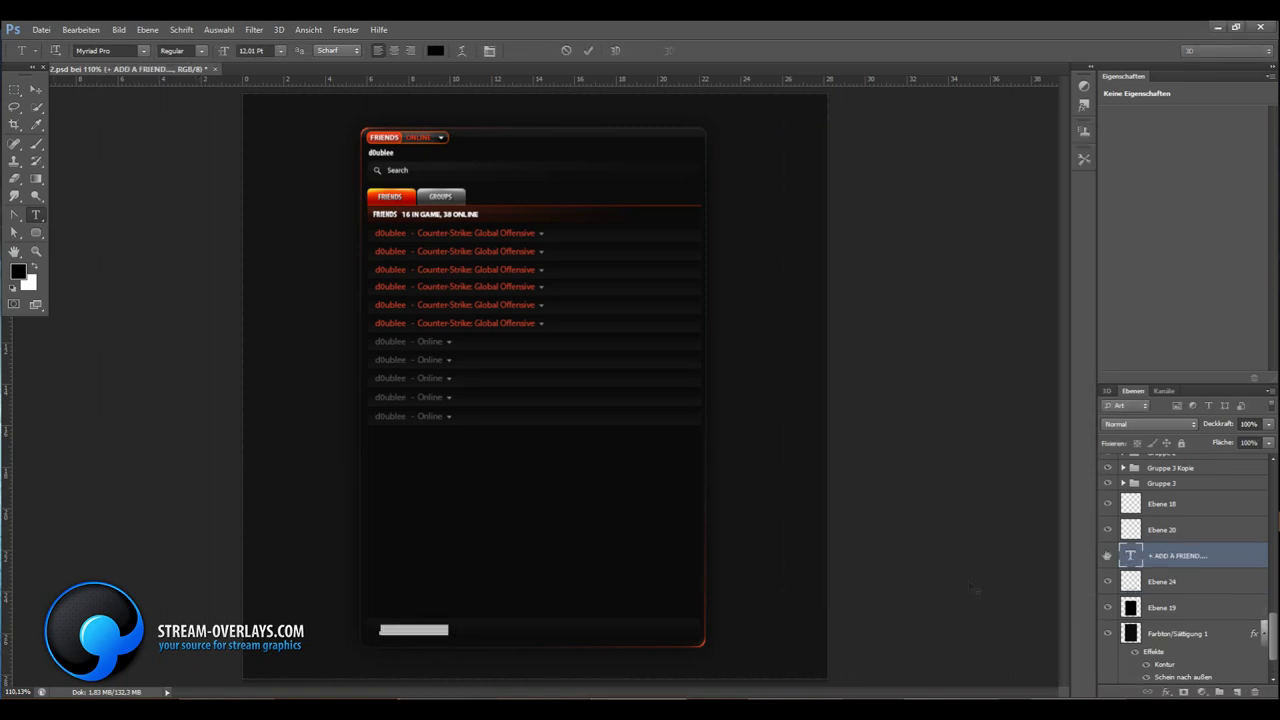
key("ctrl+a")
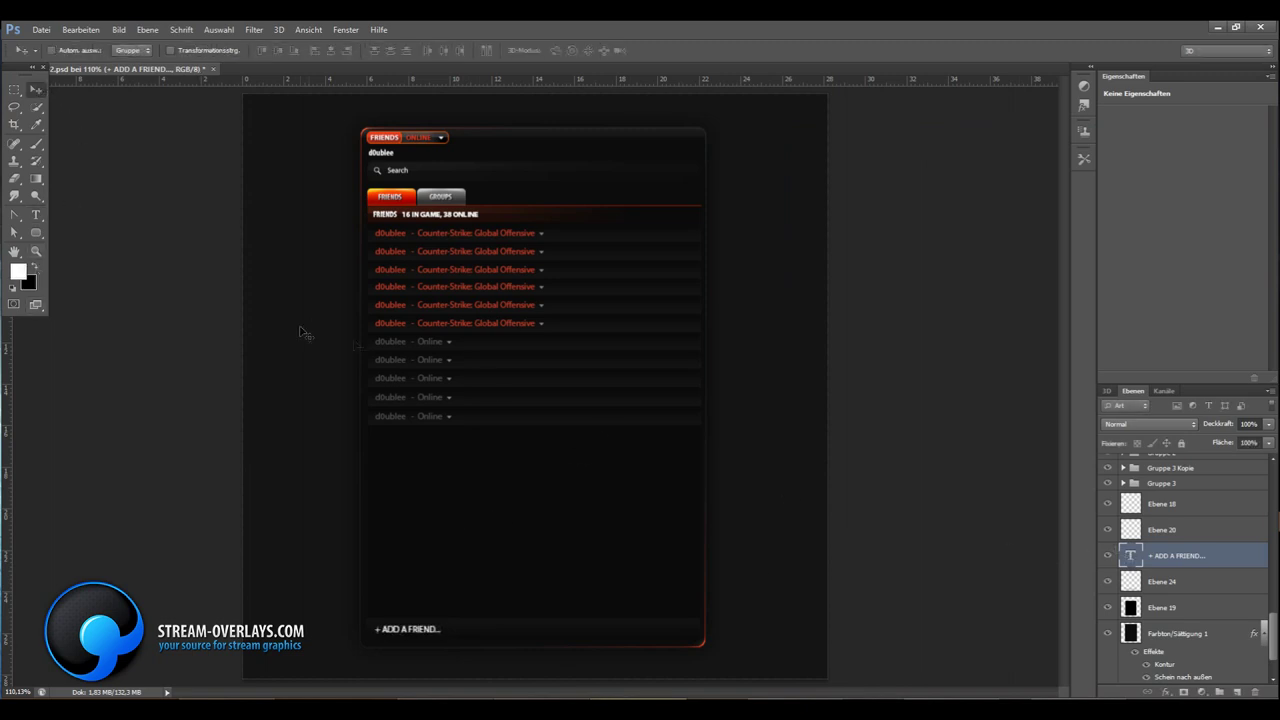
left_click(42, 91)
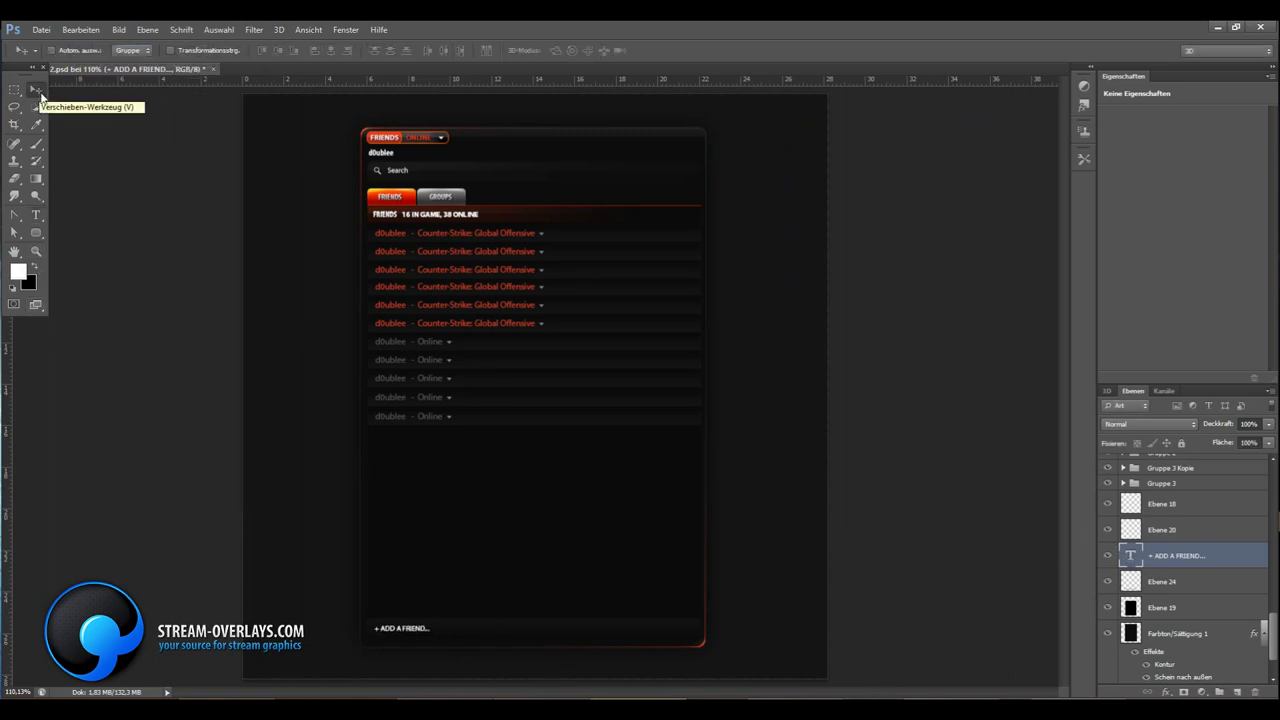
Sample the red from the FRIENDS tab and zoom the view
key("i")
left_click(415, 131)
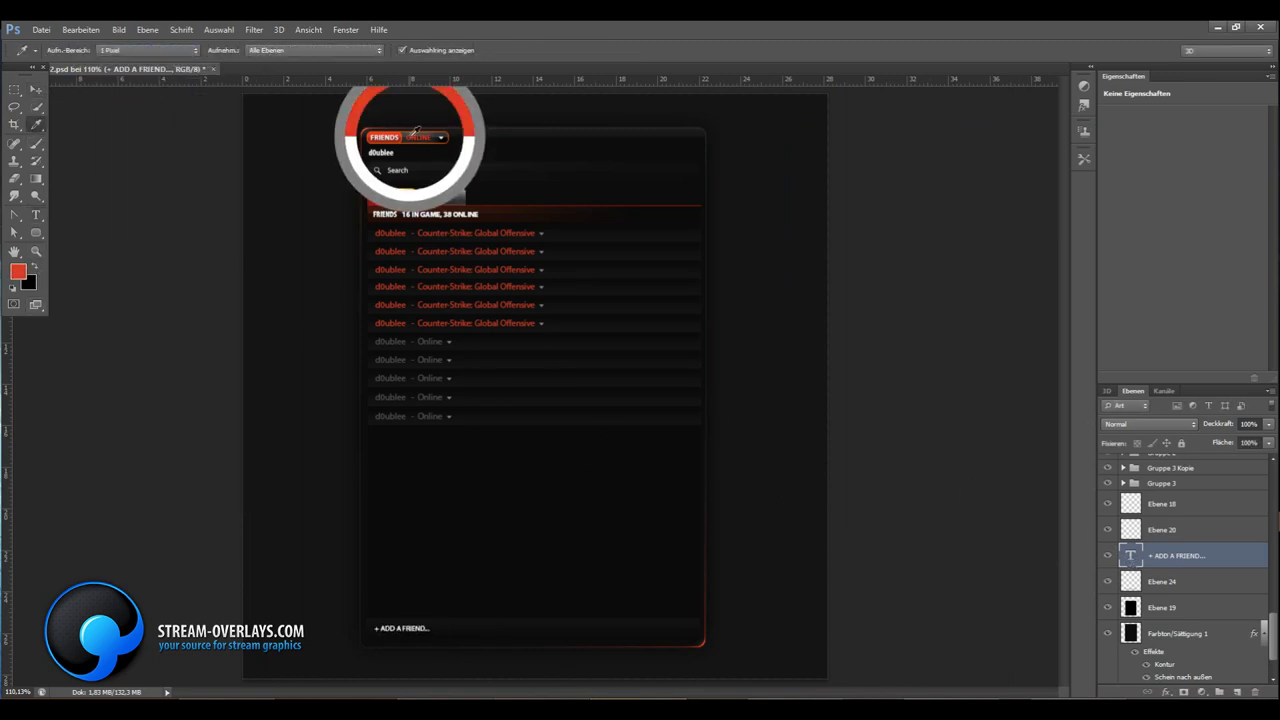
key("z")
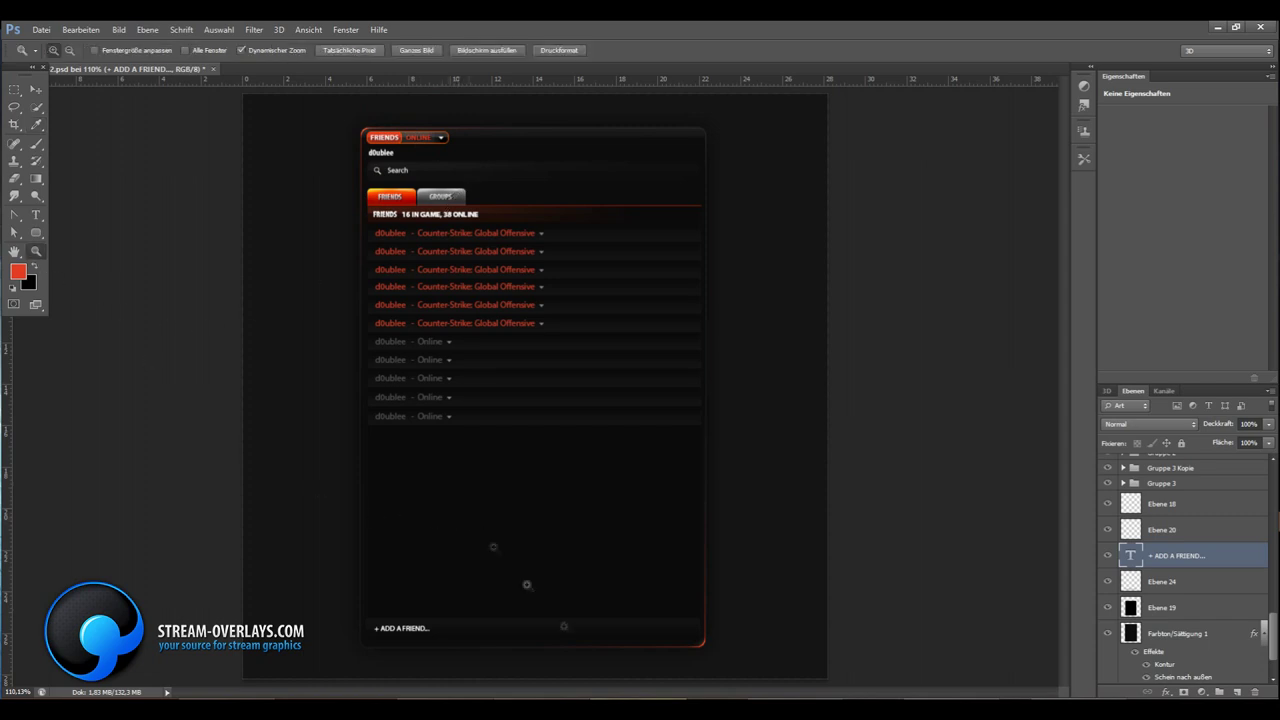
scroll(1180, 560, "down", 3)
scroll(1180, 560, "down", 2)
left_click(1107, 561)
left_click(1107, 561)
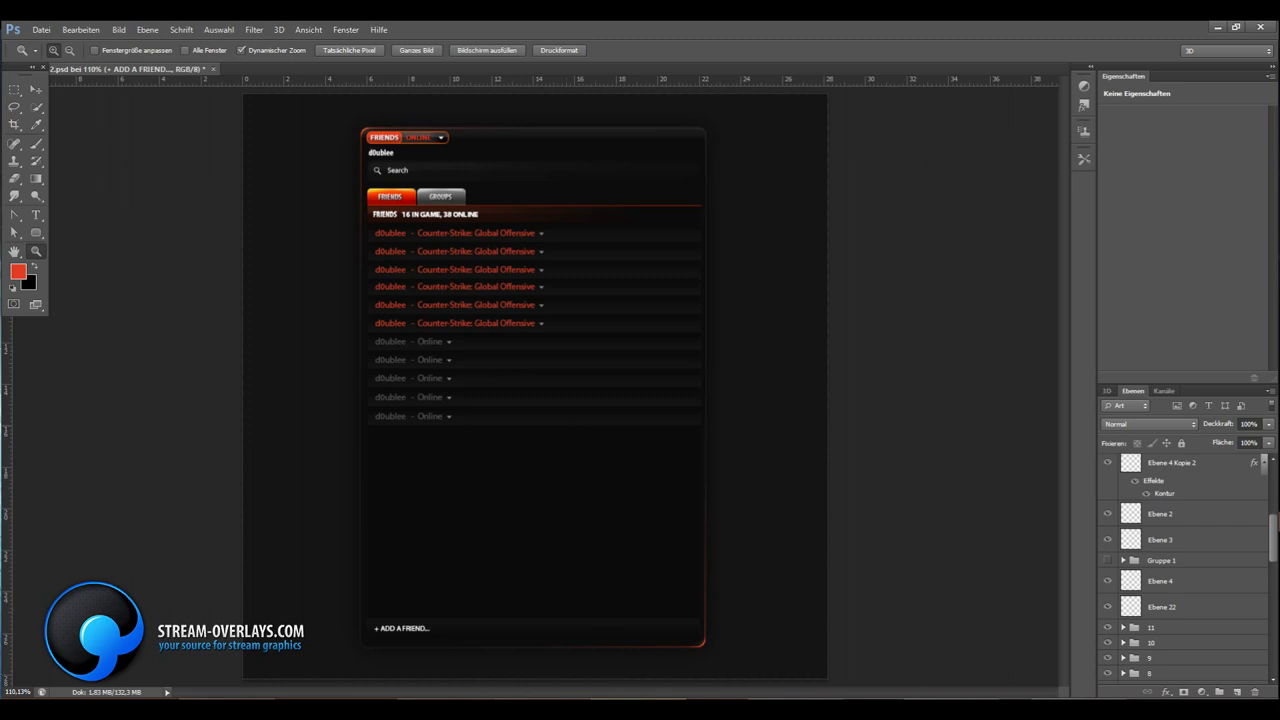
Compare the design with the real Steam friends list, then select the top layer
key("alt+Tab")
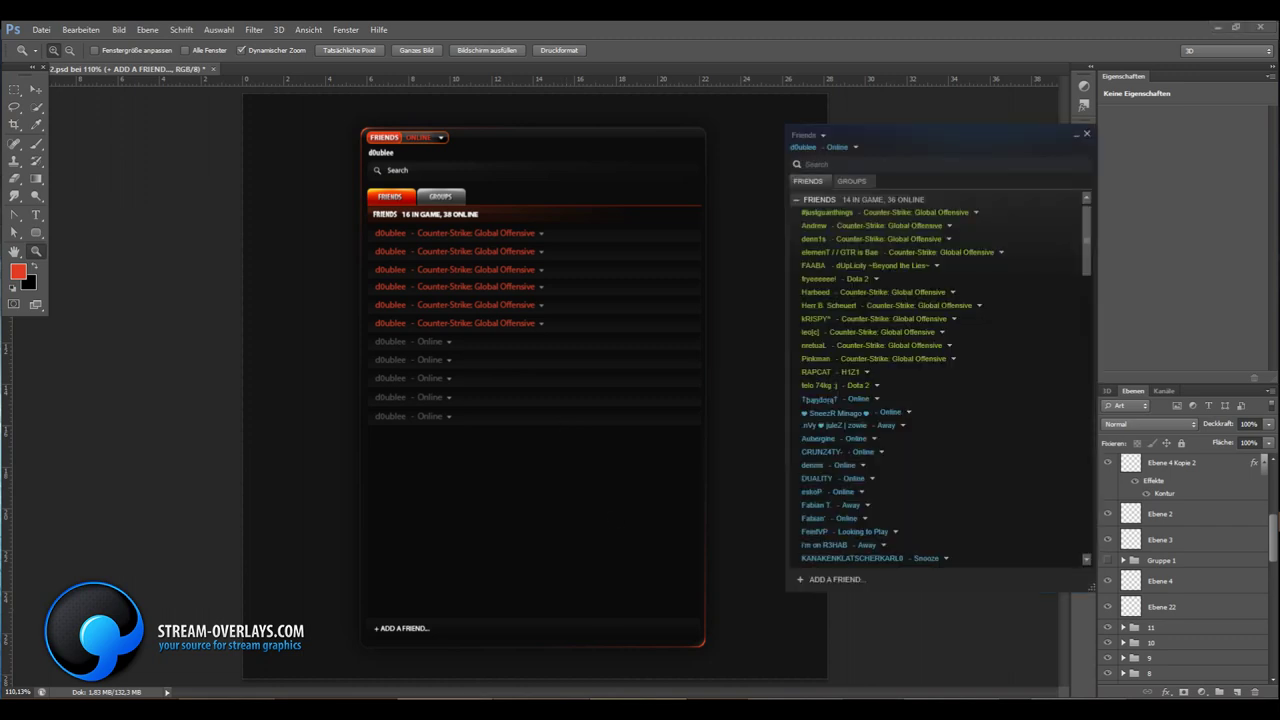
left_click(1196, 506)
scroll(1180, 530, "up", 5)
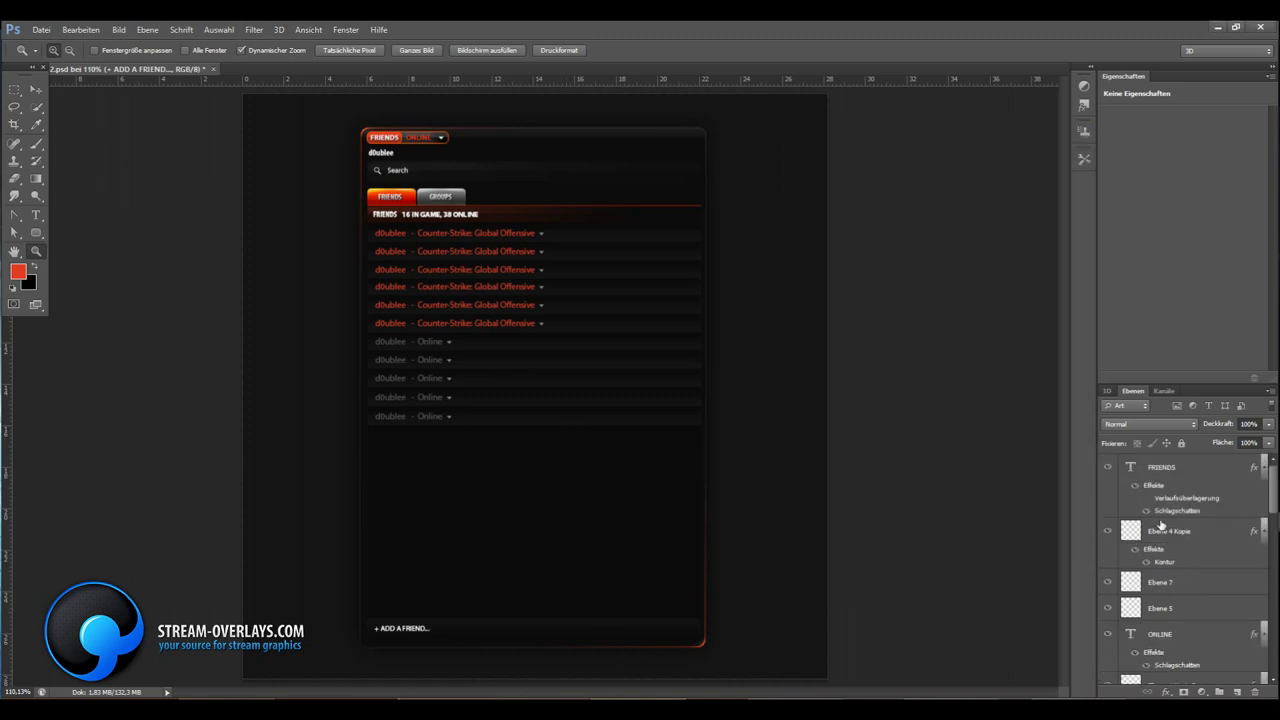
left_click(1160, 467)
Fill a rectangle over the right side of the friend rows with black
key("i")
key("m")
scroll(712, 257, "up", 2)
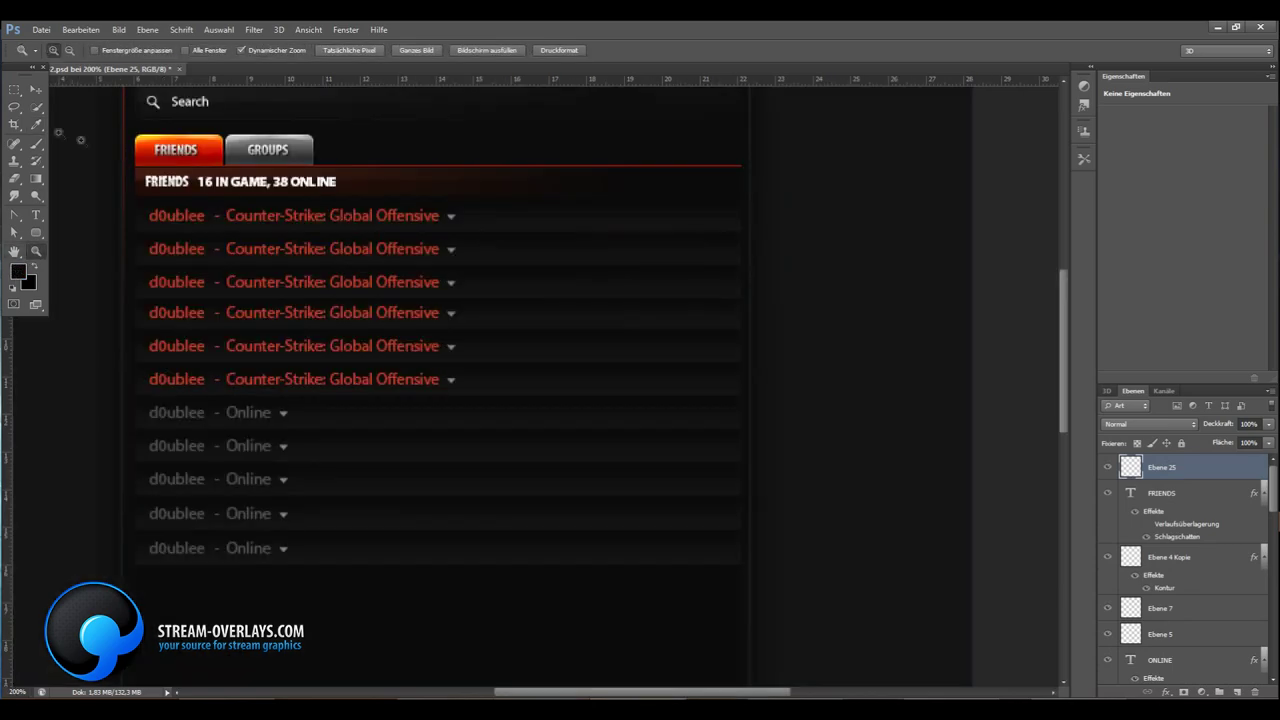
left_click_drag(501, 196, 741, 563)
key("alt+BackSpace")
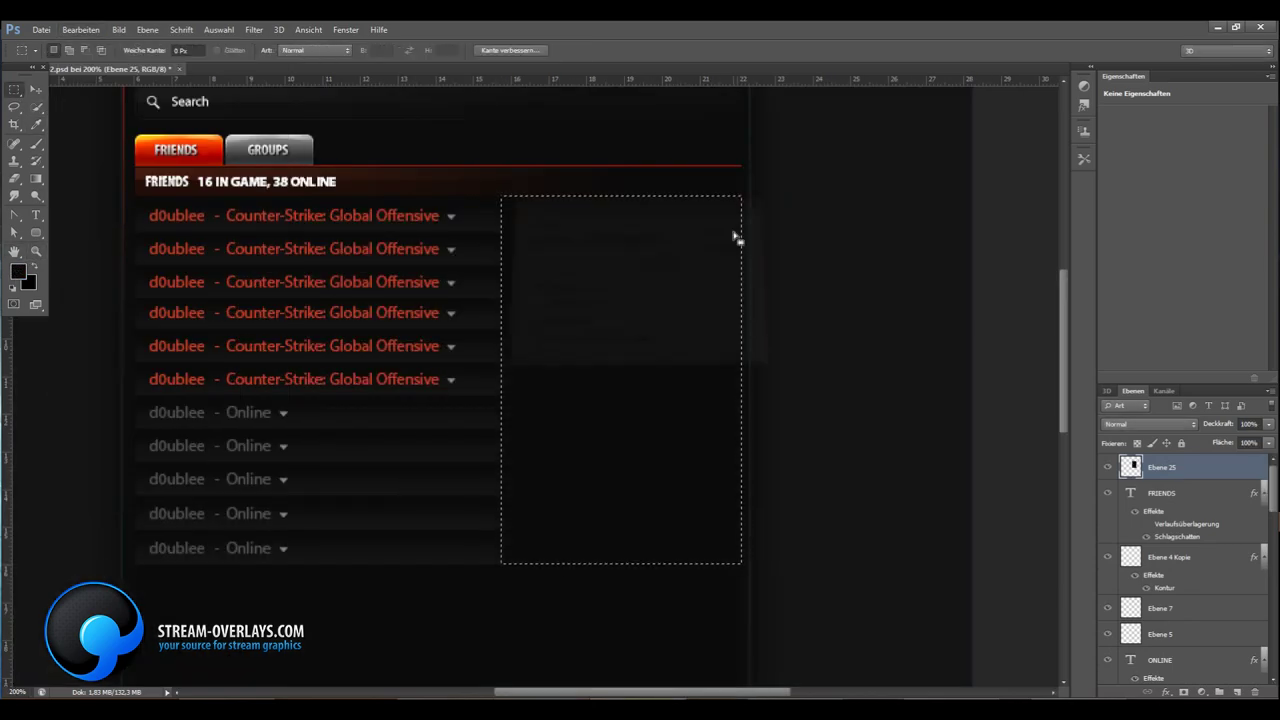
key("ctrl+d")
Erase a feathered freehand area from the black to soften the fade
left_click(35, 91)
scroll(293, 140, "down", 2)
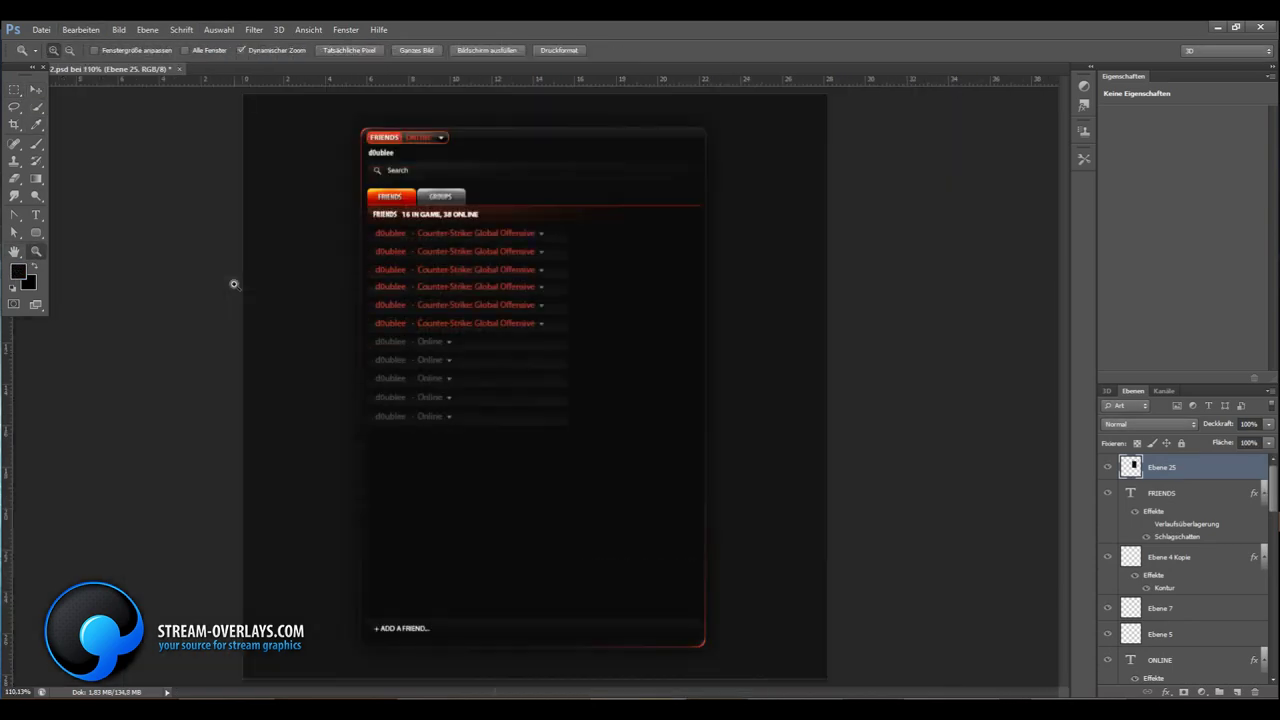
scroll(293, 140, "up", 2)
key("l")
left_click_drag(380, 190, 375, 195)
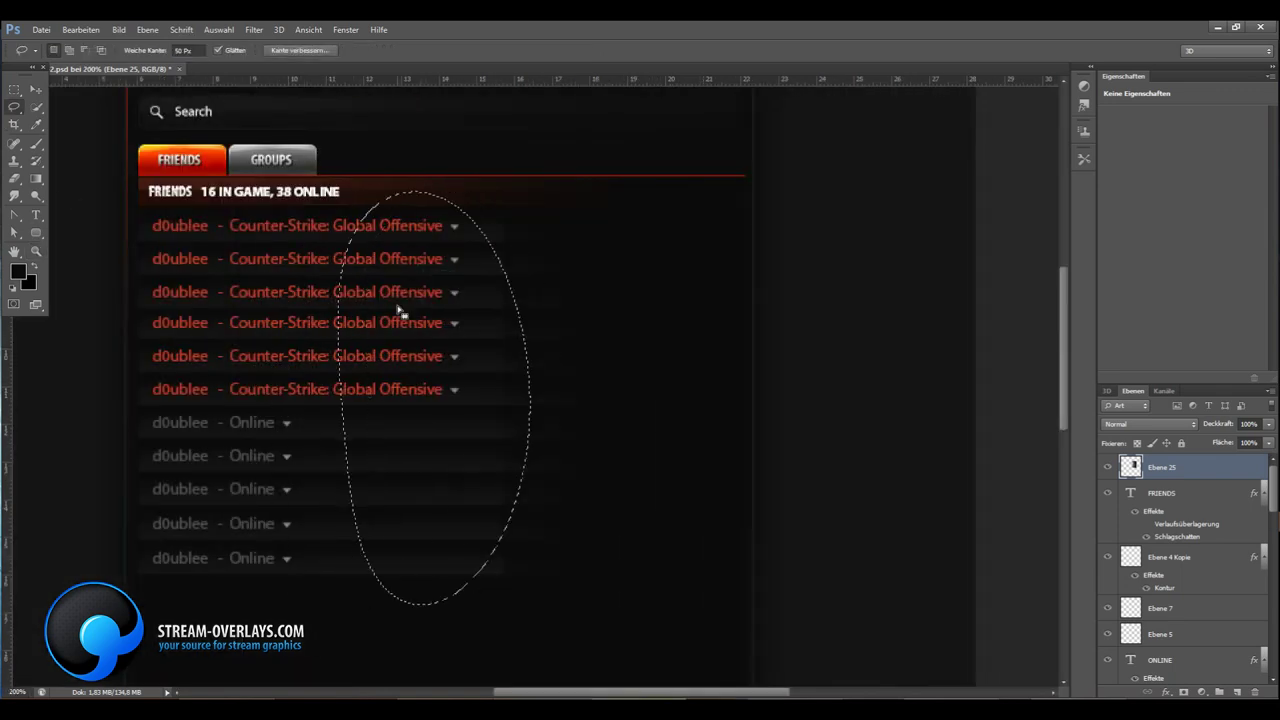
key("Delete")
key("ctrl+d")
right_click(198, 252)
left_click(15, 89)
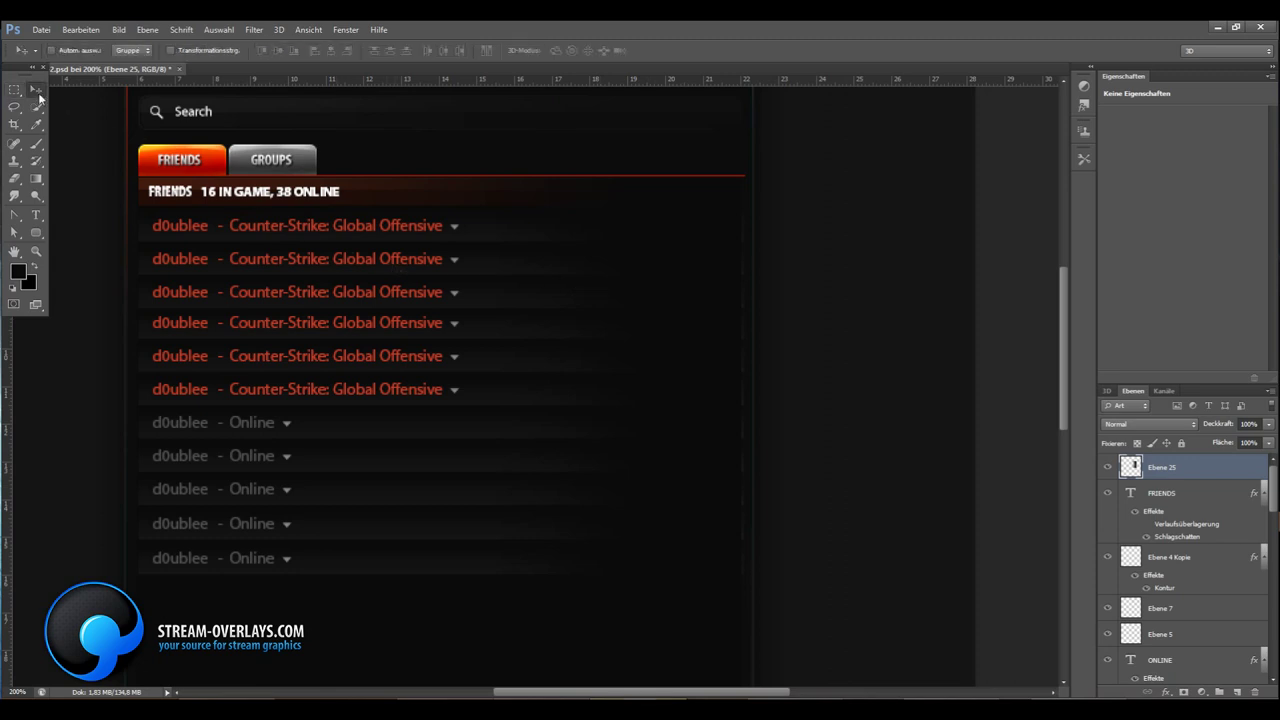
Stretch the black fade further left across the rows and add a new empty layer
key("ctrl+t")
left_click_drag(500, 390, 372, 372)
key("Return")
key("z")
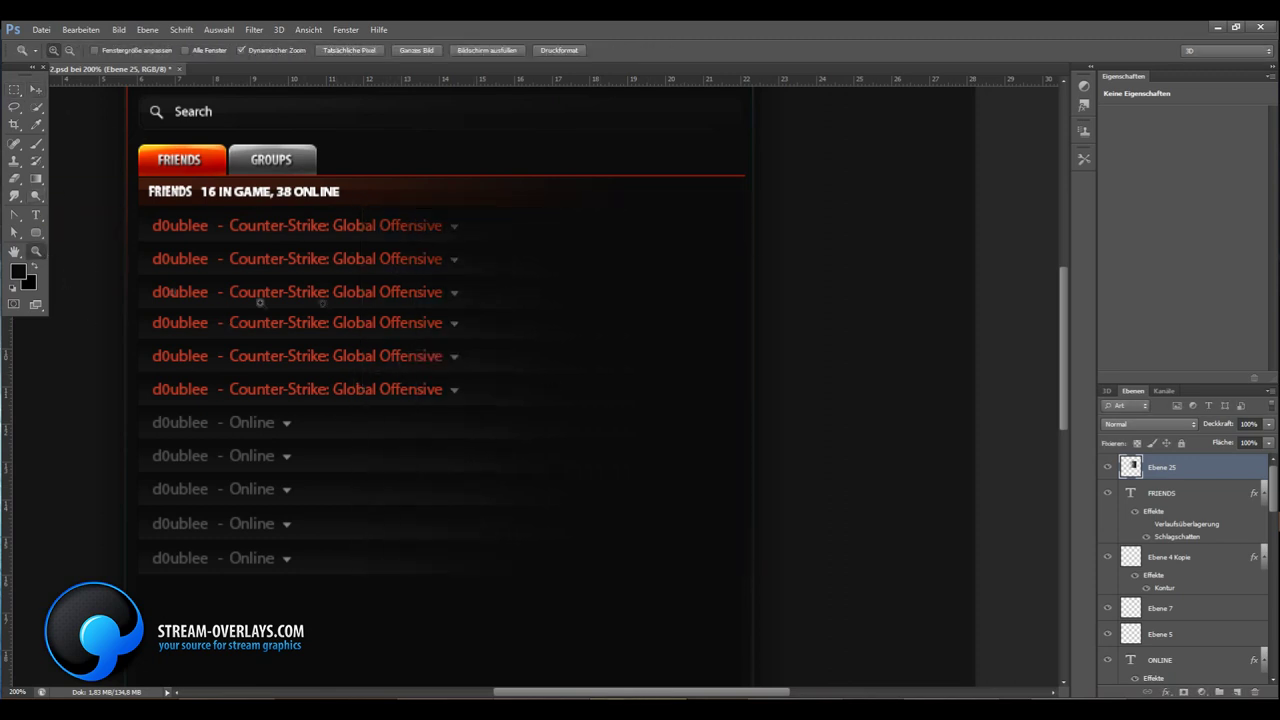
left_click_drag(420, 310, 350, 310)
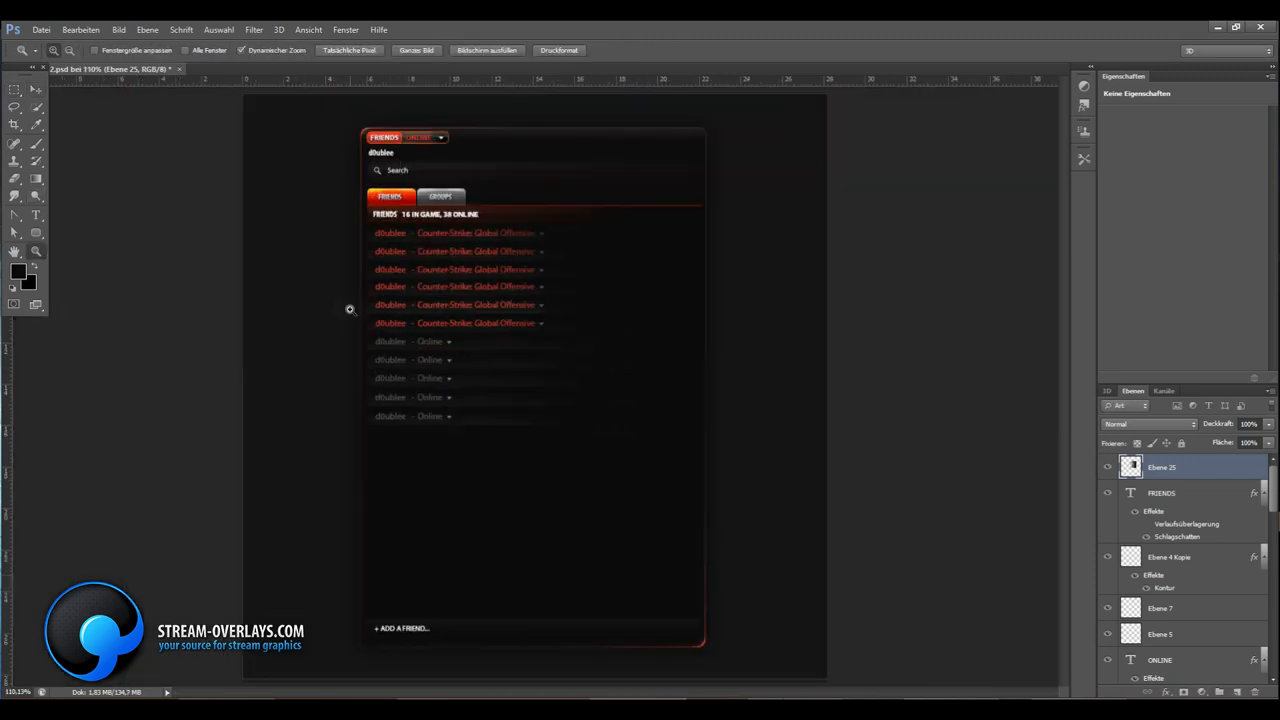
left_click(1227, 692)
Draw a tall, thin rounded-rectangle path beside the friend rows
left_click(735, 230)
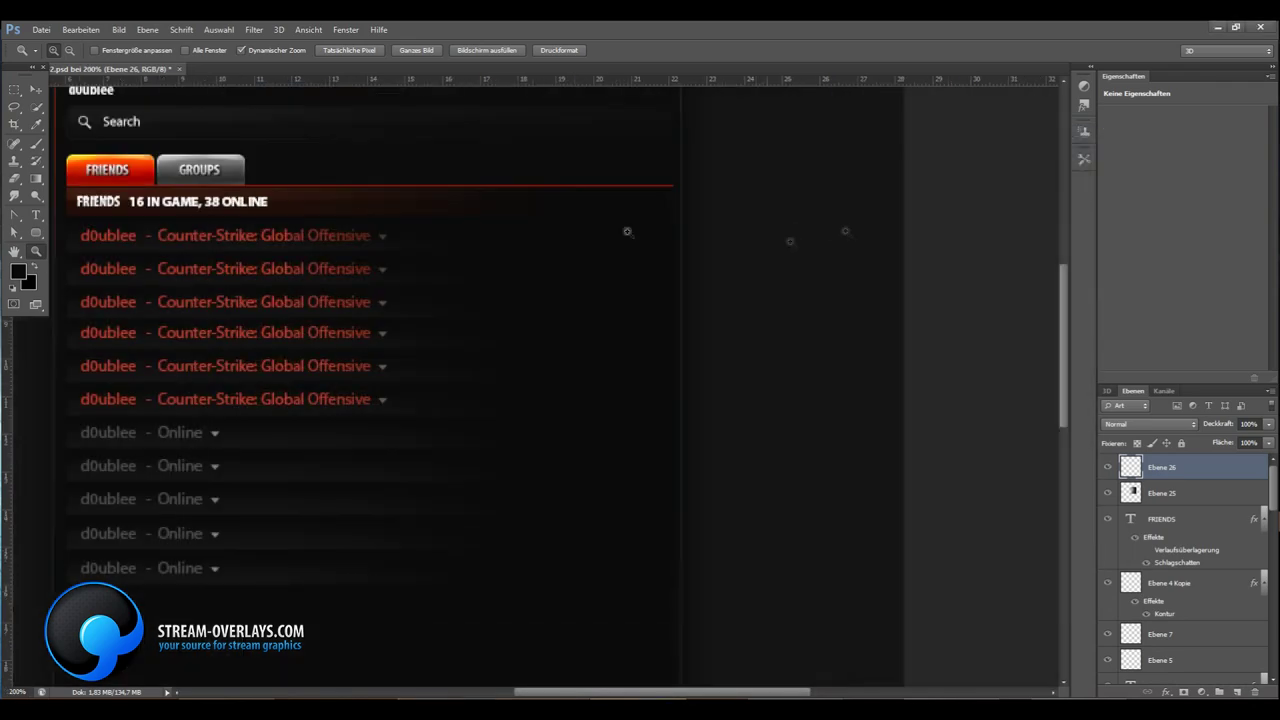
key("u")
left_click_drag(563, 224, 546, 346)
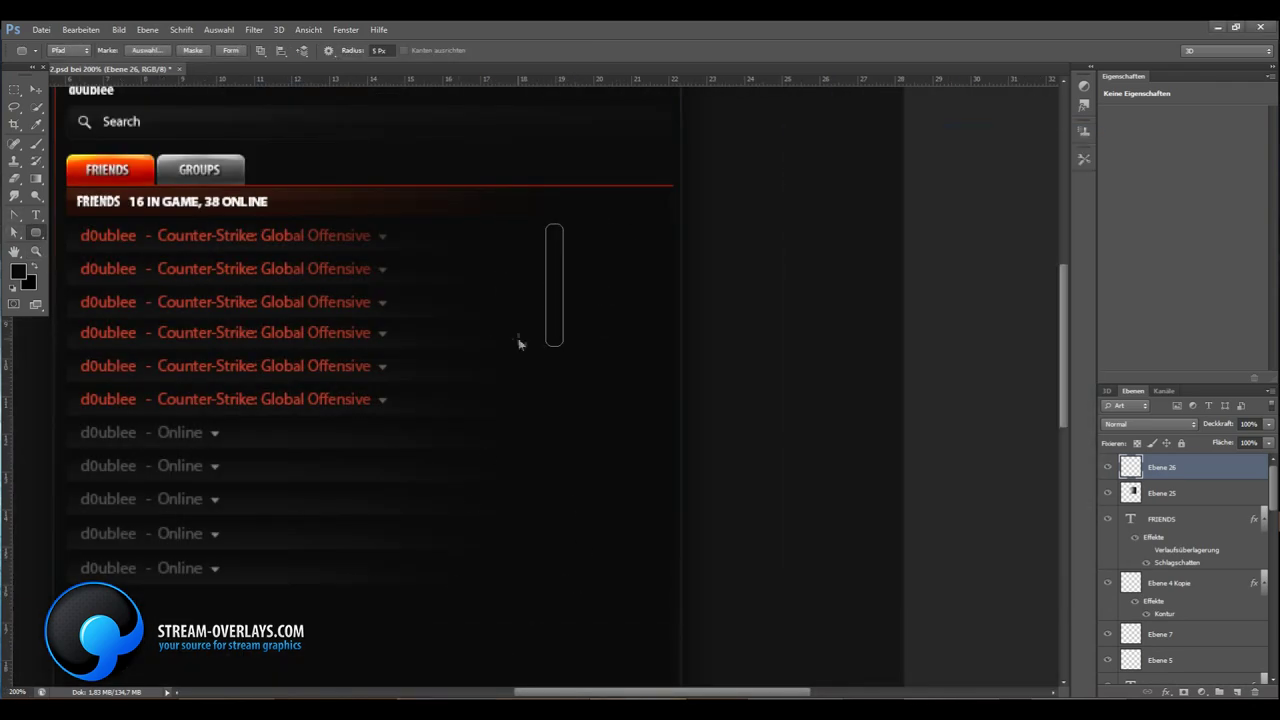
right_click(518, 343)
key("Escape")
key("z")
key("u")
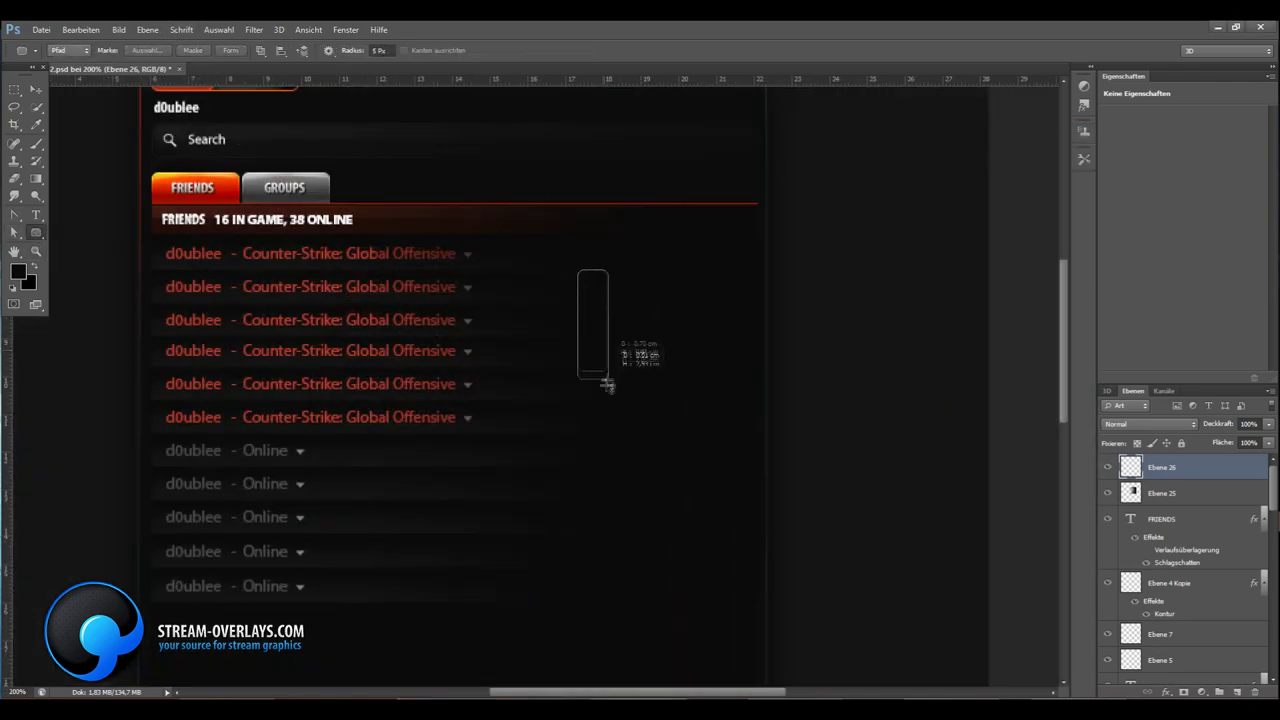
left_click_drag(652, 366, 600, 394)
right_click(588, 342)
key("Escape")
double_click(39, 254)
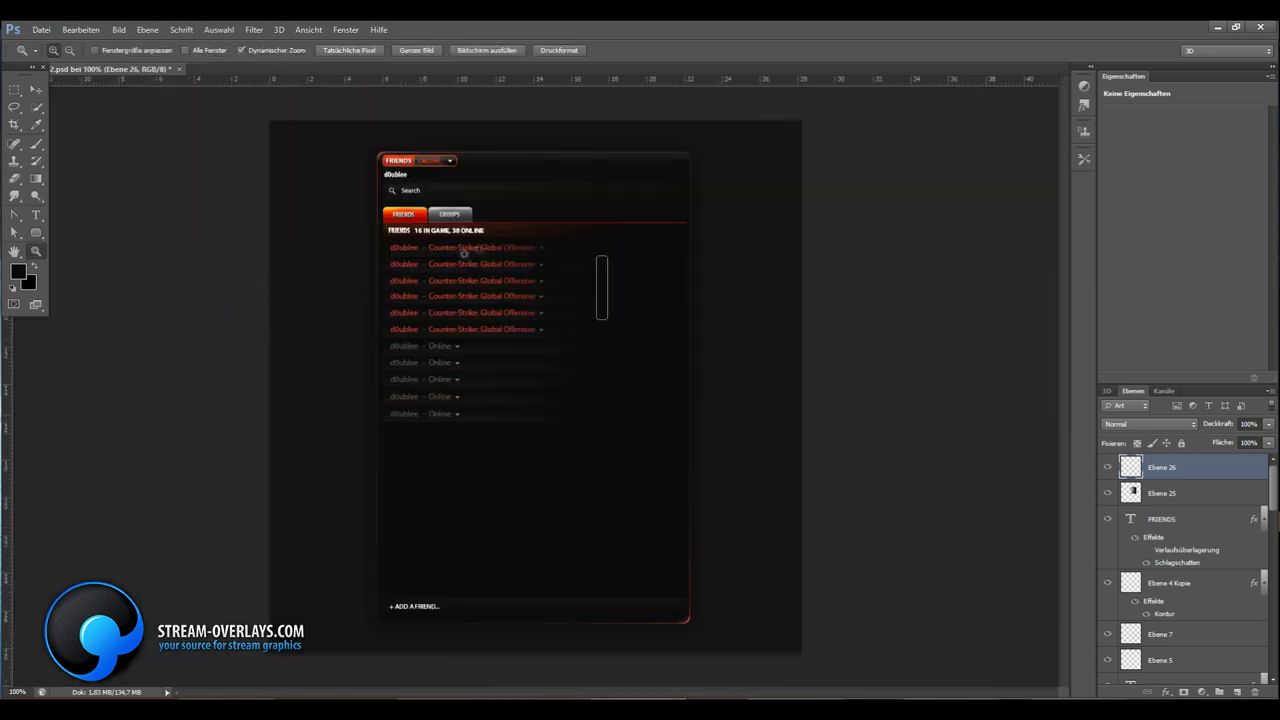
left_click(41, 237)
Turn the path into a selection and fill it with a grey sampled from the design
right_click(570, 260)
left_click(620, 306)
left_click(717, 230)
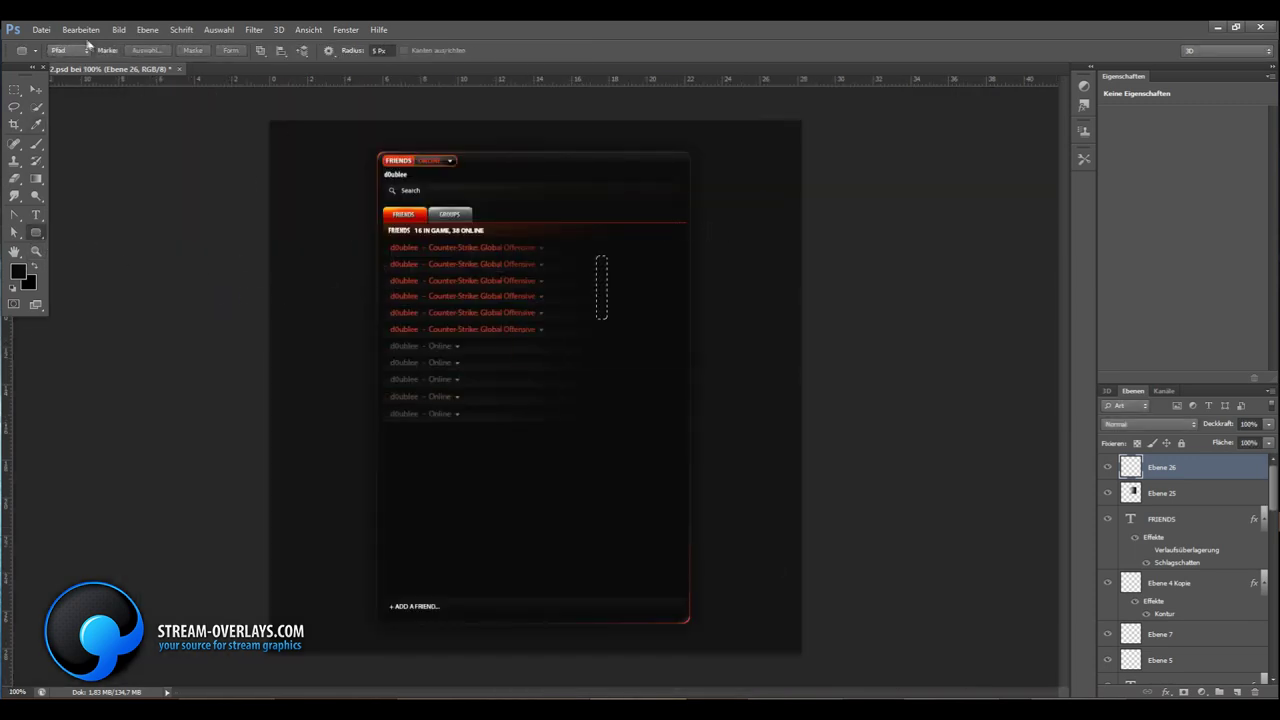
left_click(36, 124)
left_click(431, 186)
left_click(81, 29)
left_click(110, 262)
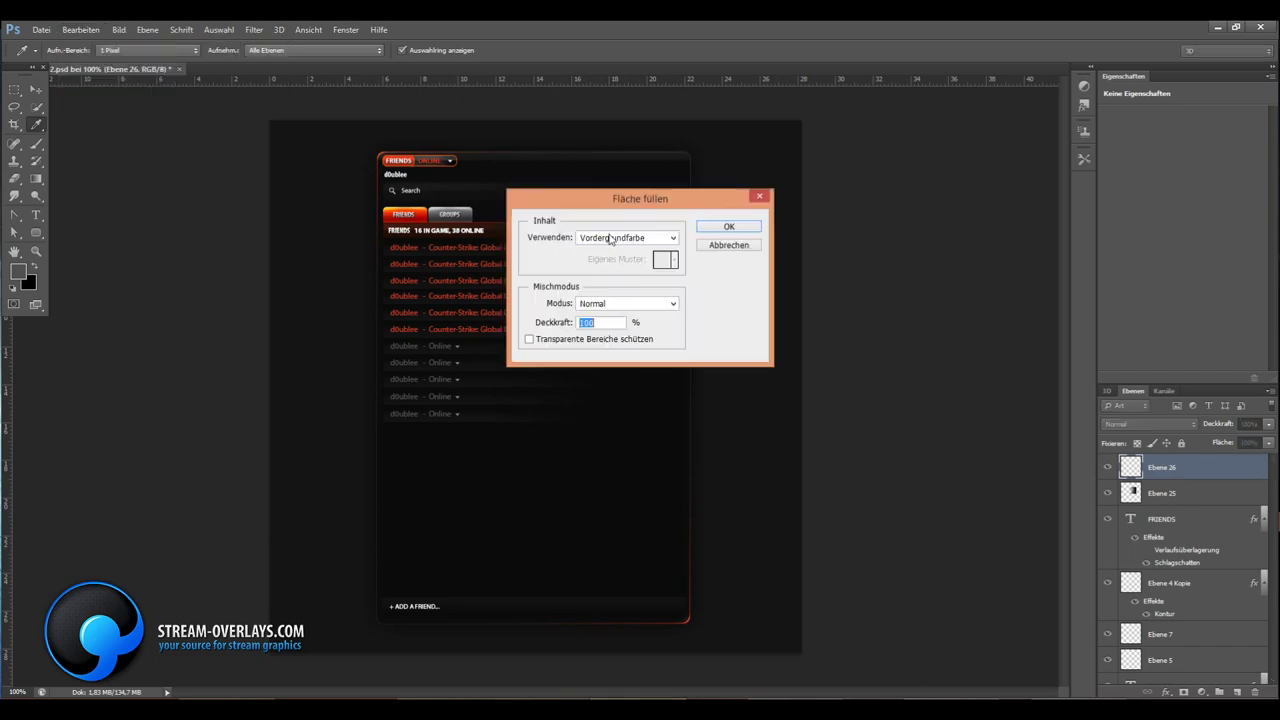
left_click(728, 226)
Deselect the grey bar and move it right to the list's edge
left_click(219, 29)
left_click(227, 57)
key("v")
left_click_drag(601, 288, 678, 270)
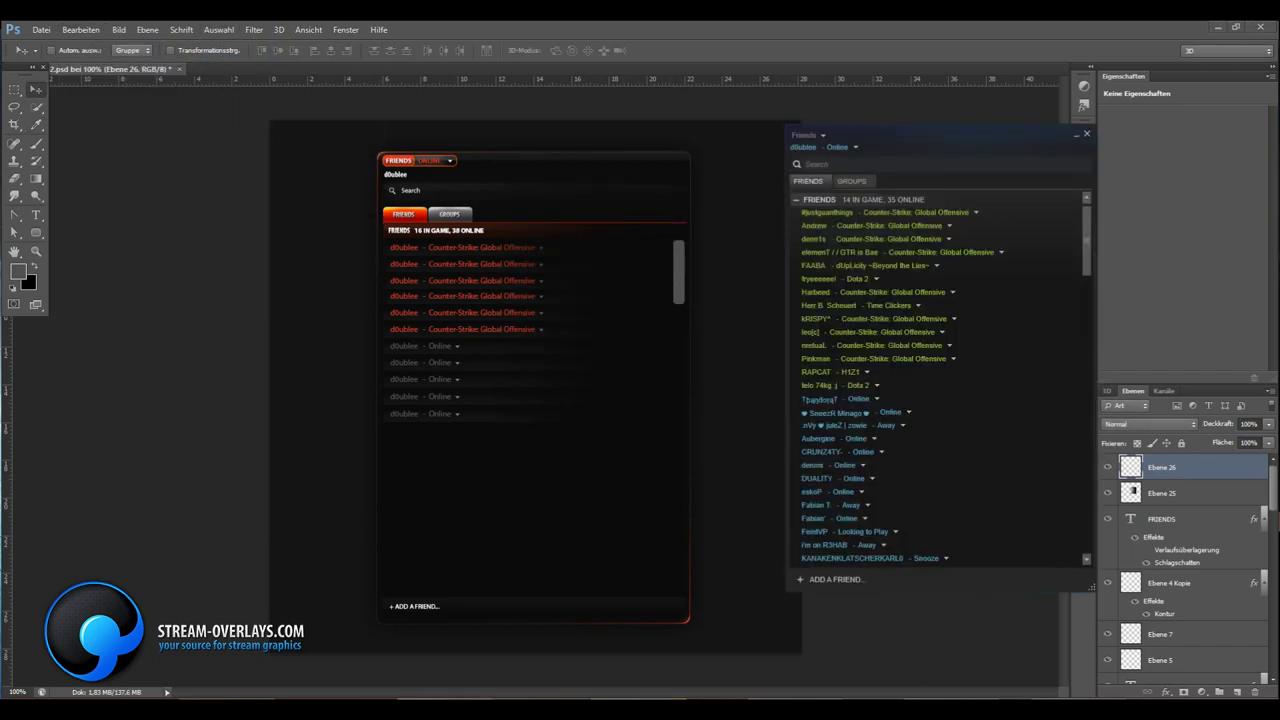
Zoom in and try dodge and burn strokes on the scrollbar thumb
key("ctrl+plus")
left_click(36, 196)
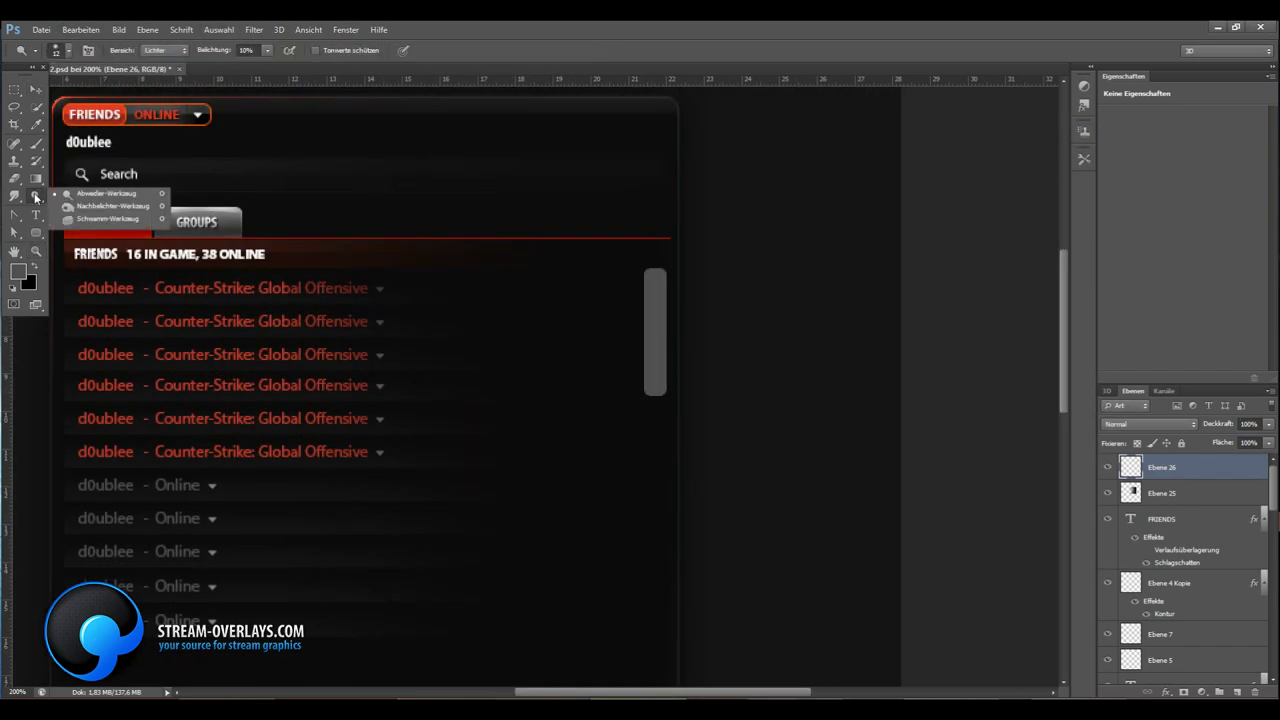
left_click(110, 199)
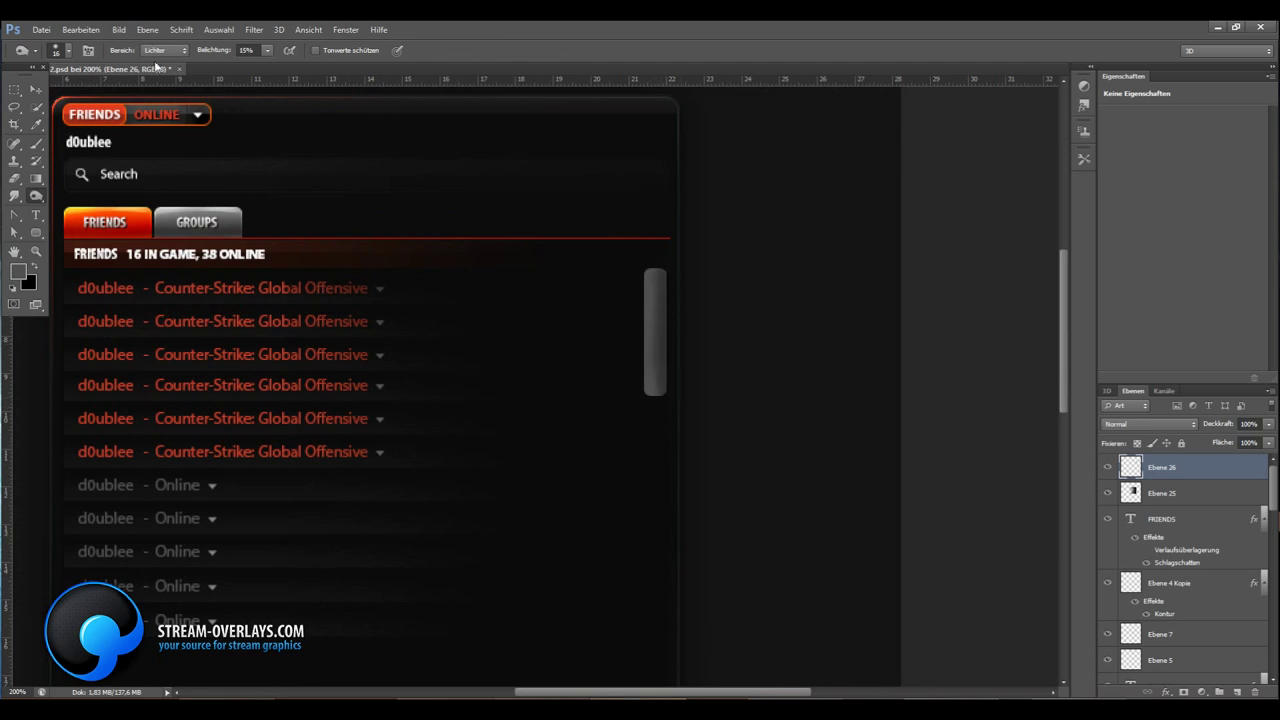
left_click_drag(663, 268, 626, 280)
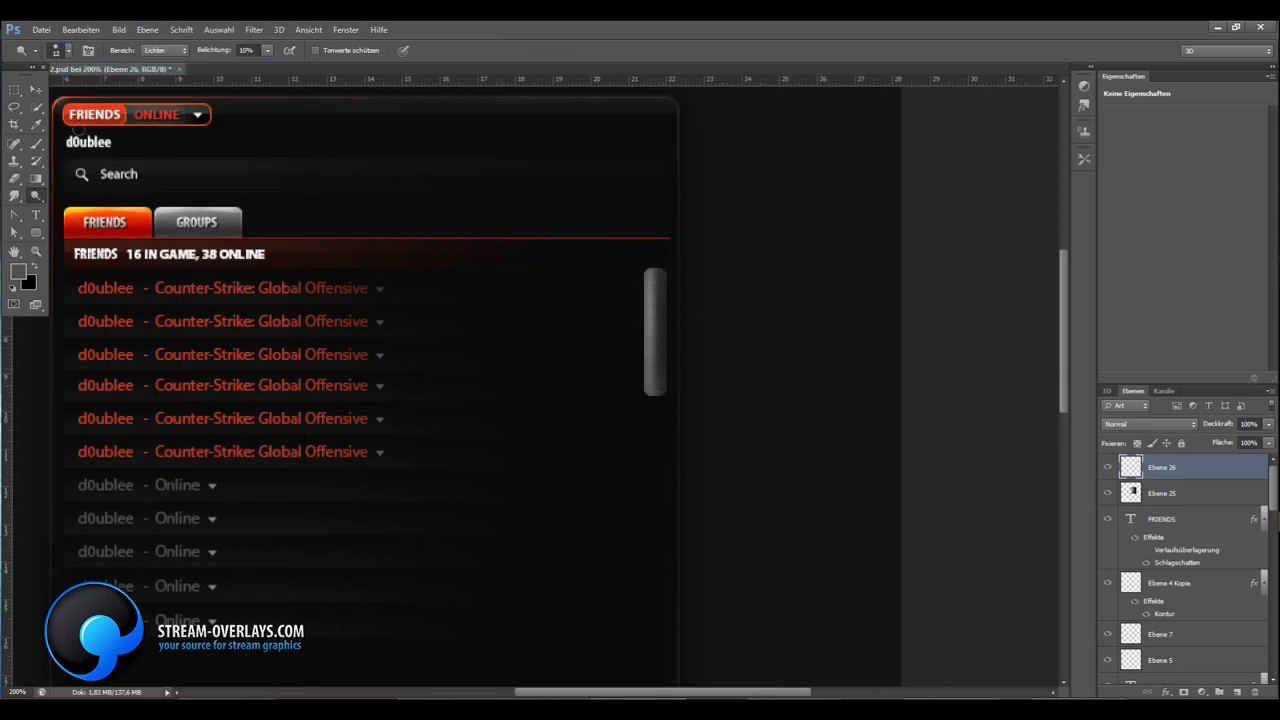
left_click(14, 89)
left_click_drag(726, 437, 655, 243)
left_click(36, 196)
left_click(110, 213)
left_click_drag(660, 300, 660, 400)
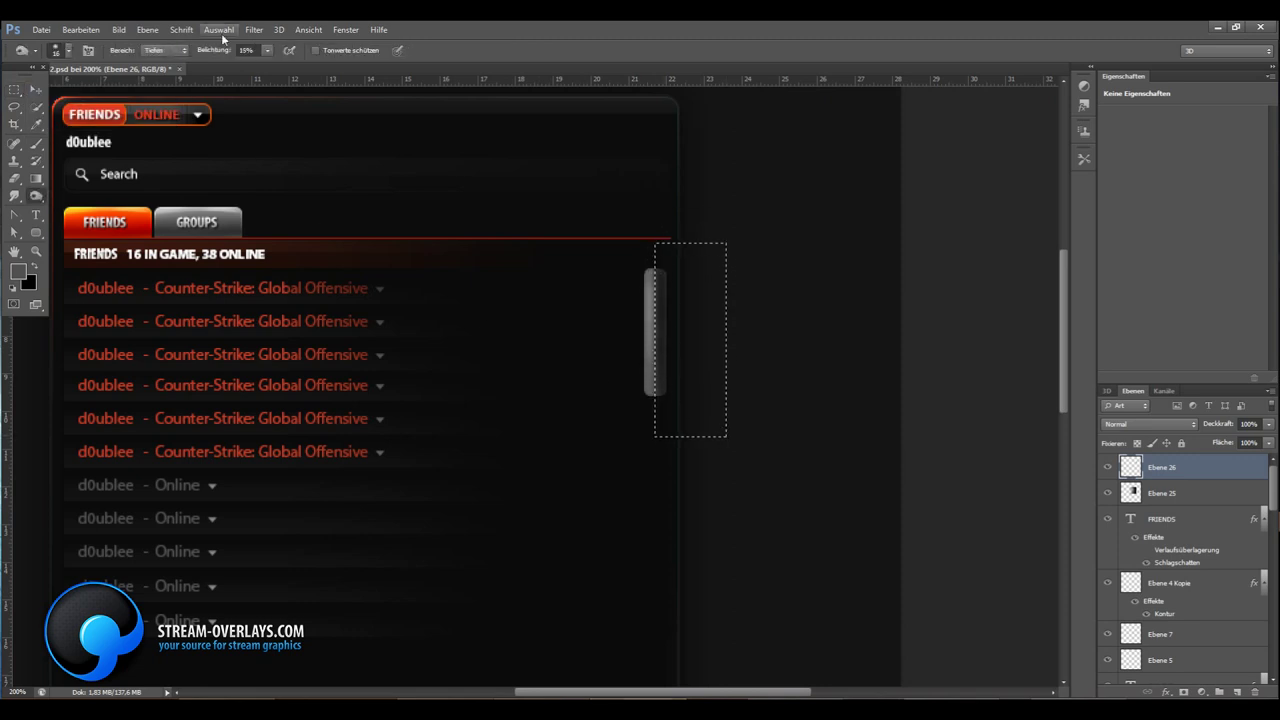
Draw an elliptical selection over the thumb and pick the Dodge tool
right_click(14, 89)
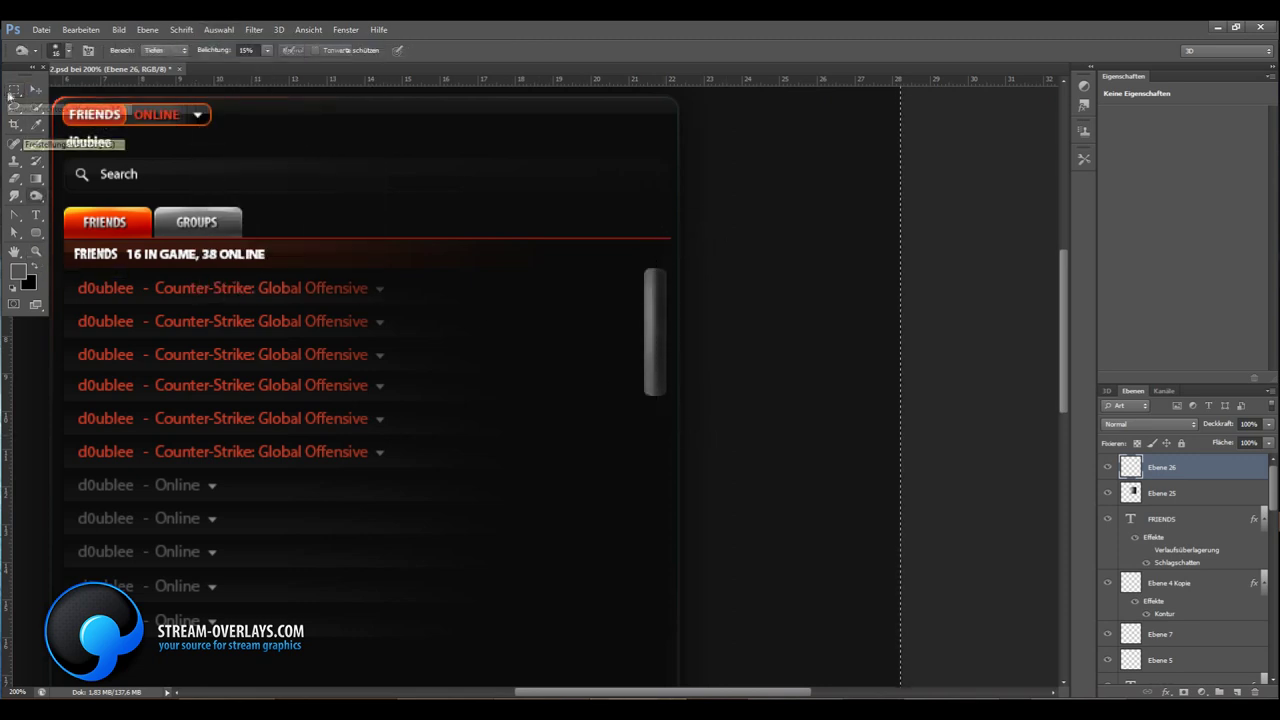
left_click(80, 107)
left_click_drag(649, 230, 667, 462)
right_click(36, 196)
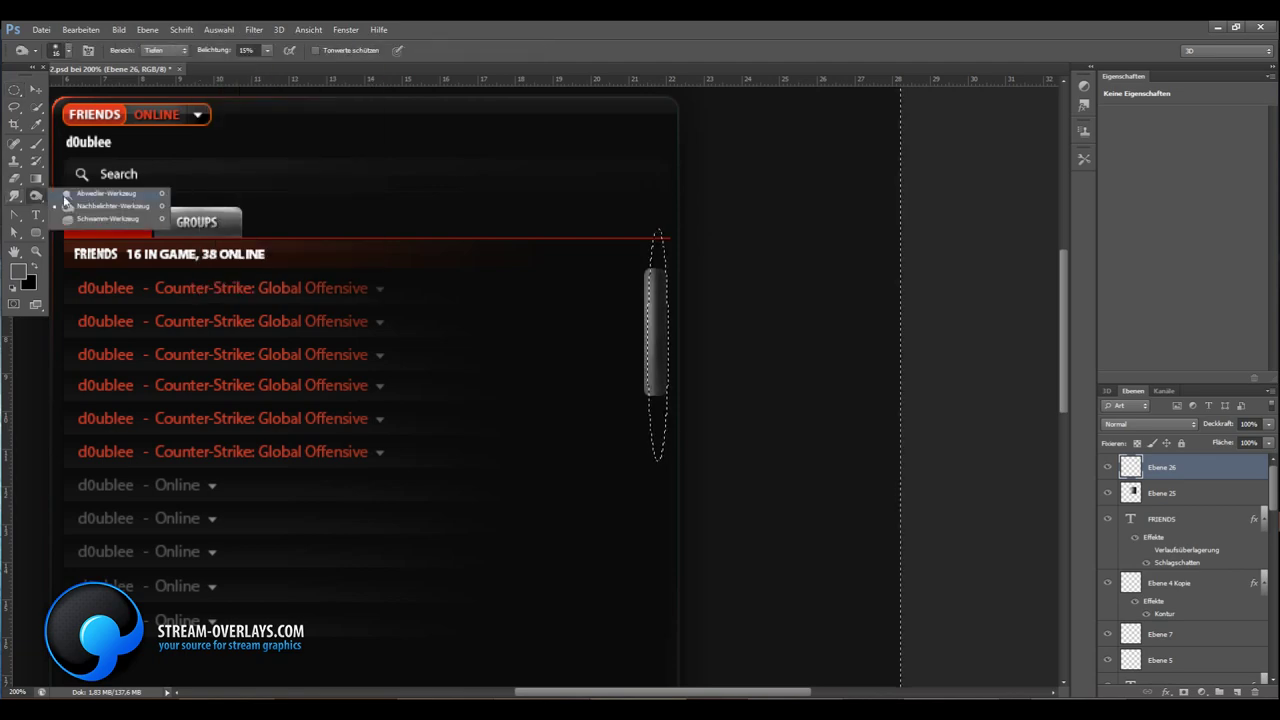
left_click(80, 188)
key("ctrl+d")
key("z")
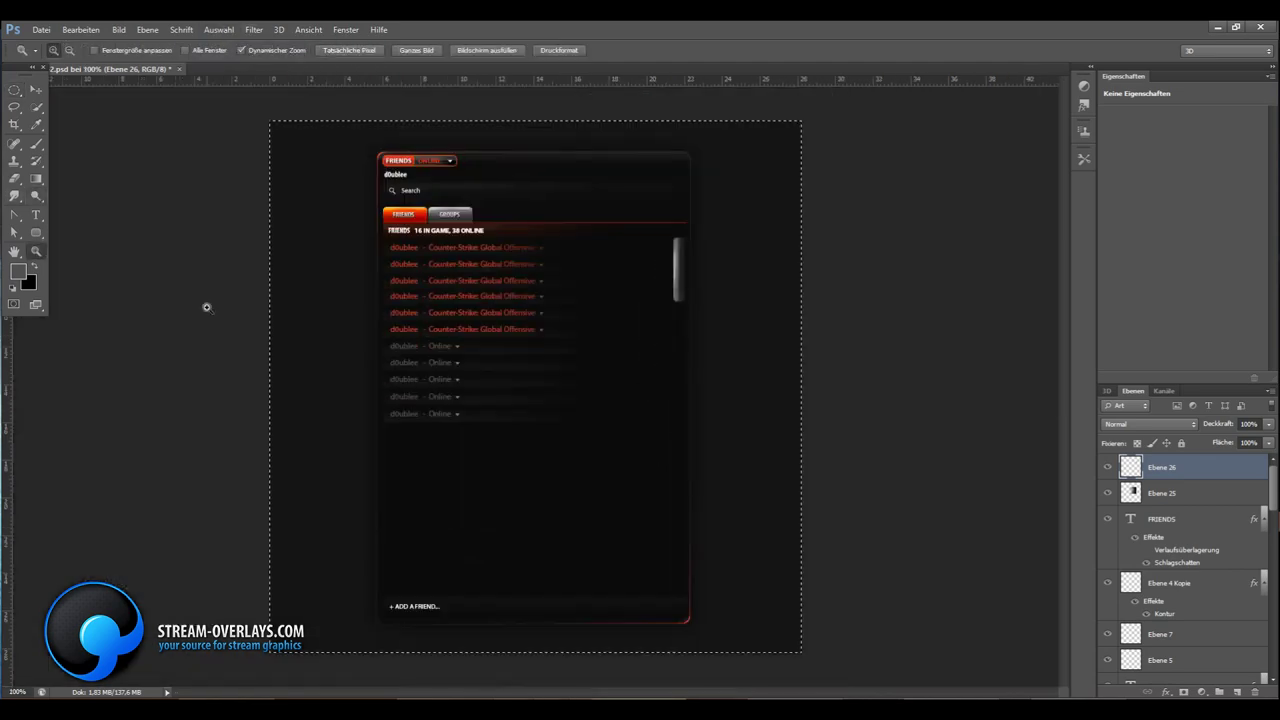
left_click_drag(598, 351, 974, 441)
Contract the selection and invert it to target the thumb's edges
left_click(214, 31)
left_click(420, 175)
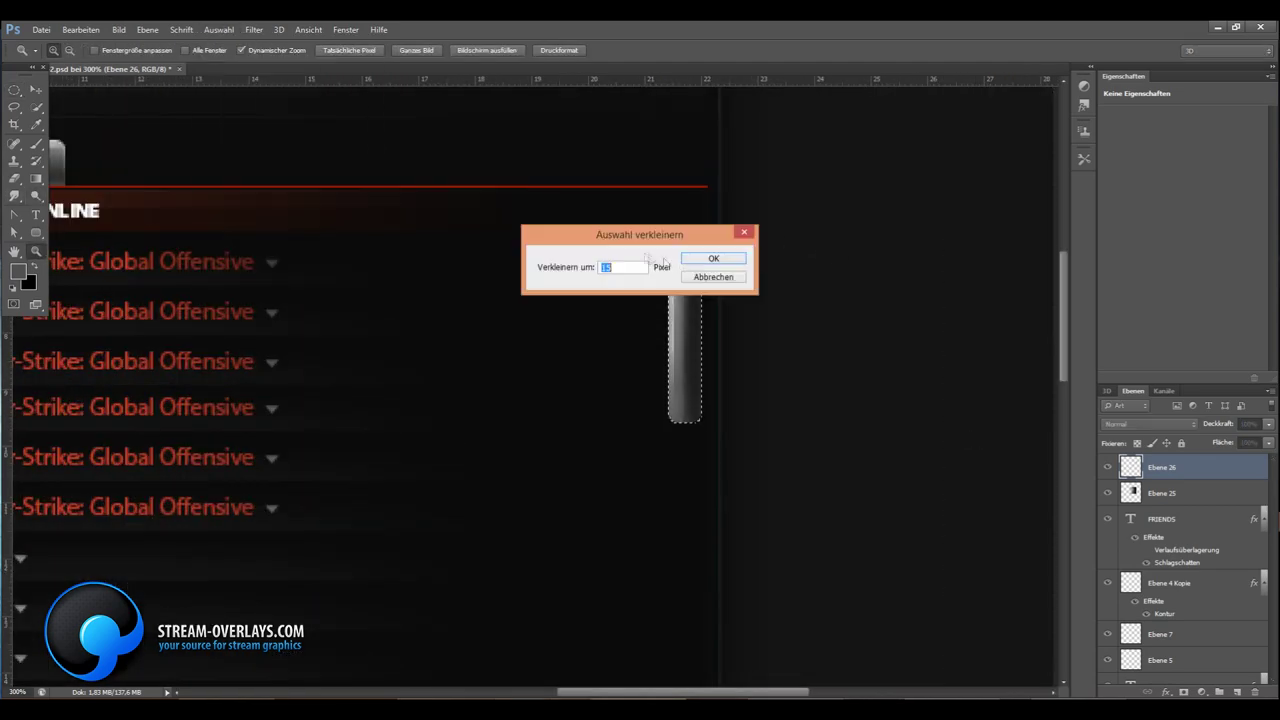
key("Return")
left_click(214, 31)
left_click(285, 80)
key("o")
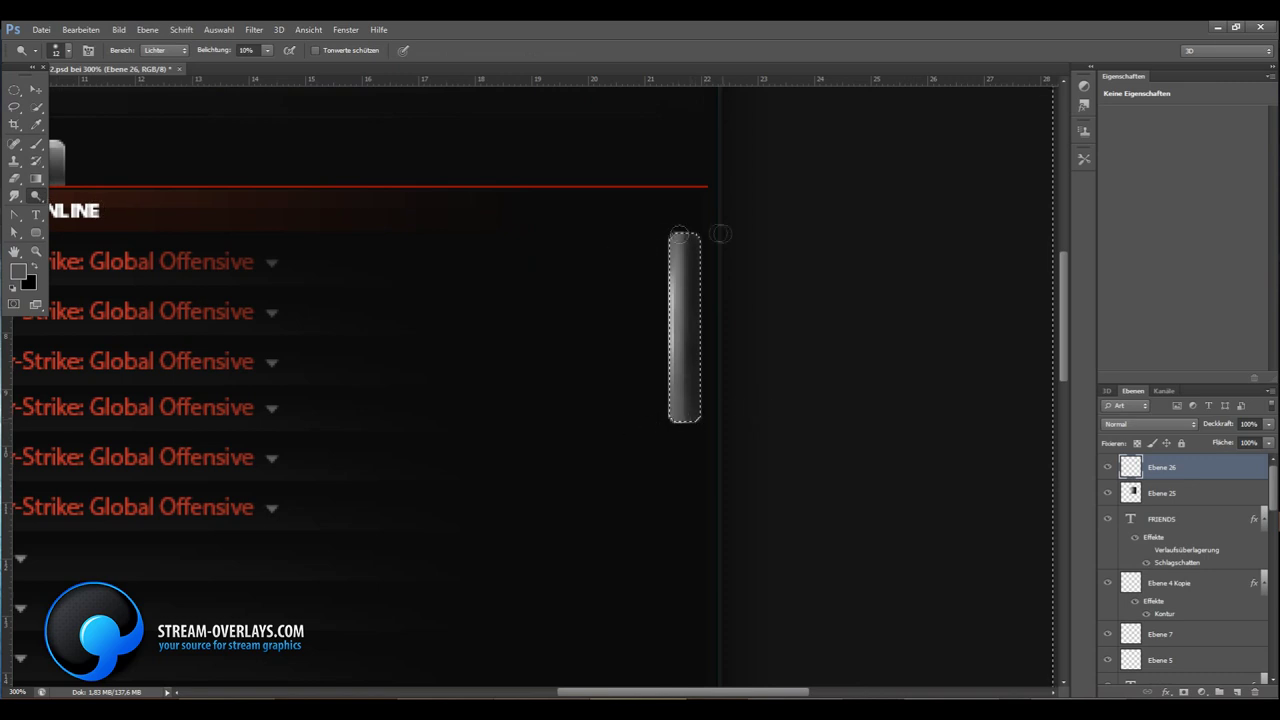
Fit the whole overlay on screen, then zoom in on the scrollbar thumb
left_click(37, 252)
right_click(251, 260)
left_click(262, 273)
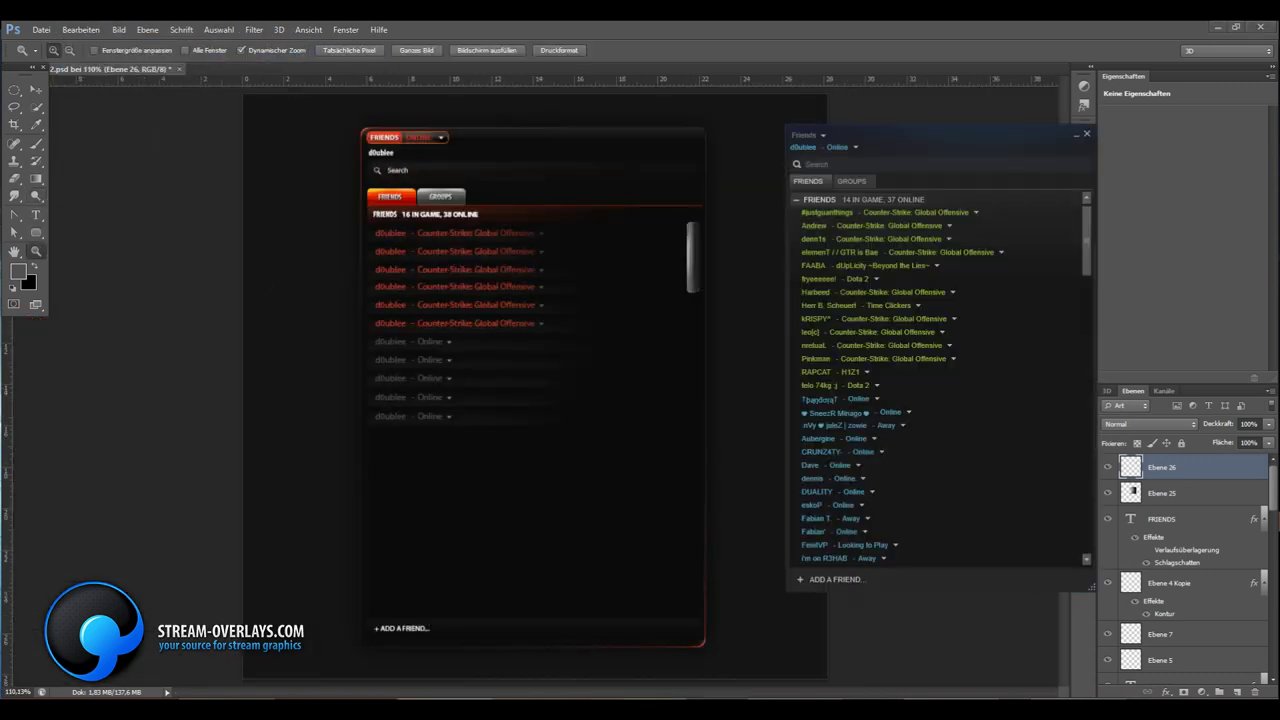
left_click(690, 251)
On a new layer, fill a tiny rectangular selection with white
key("ctrl+shift+alt+n")
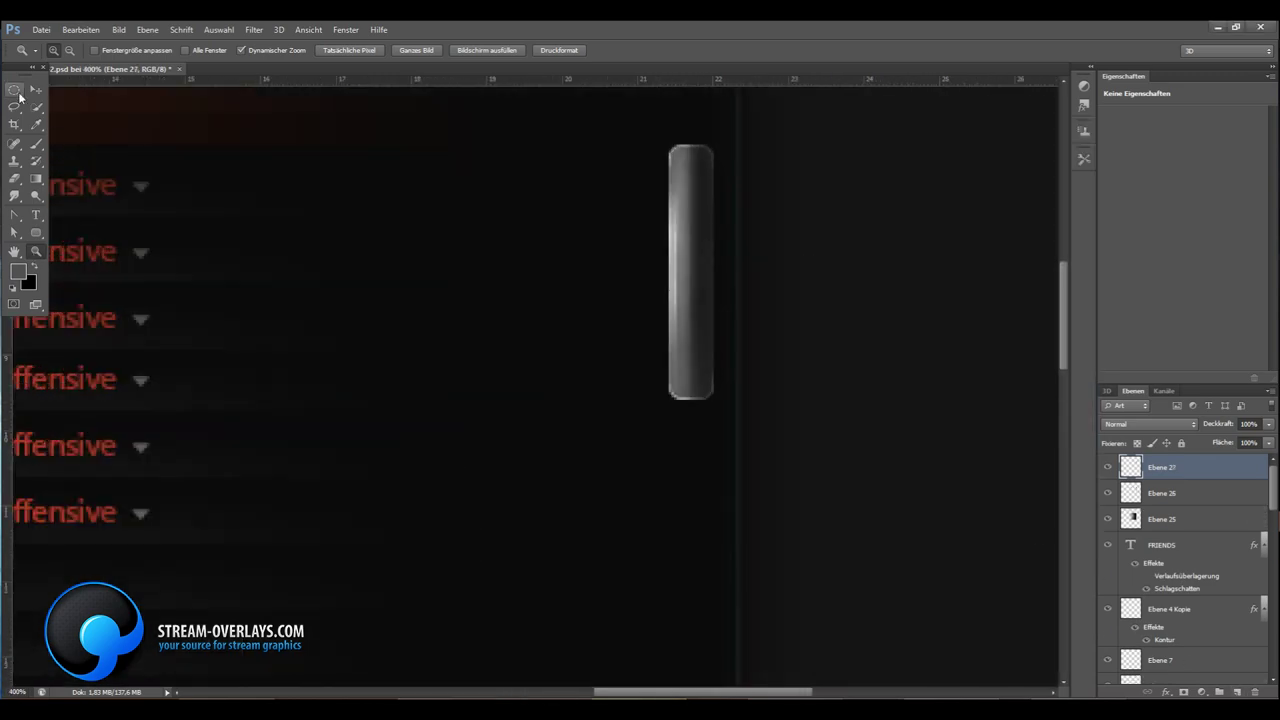
left_click(14, 89)
left_click(90, 87)
key("shift+F5")
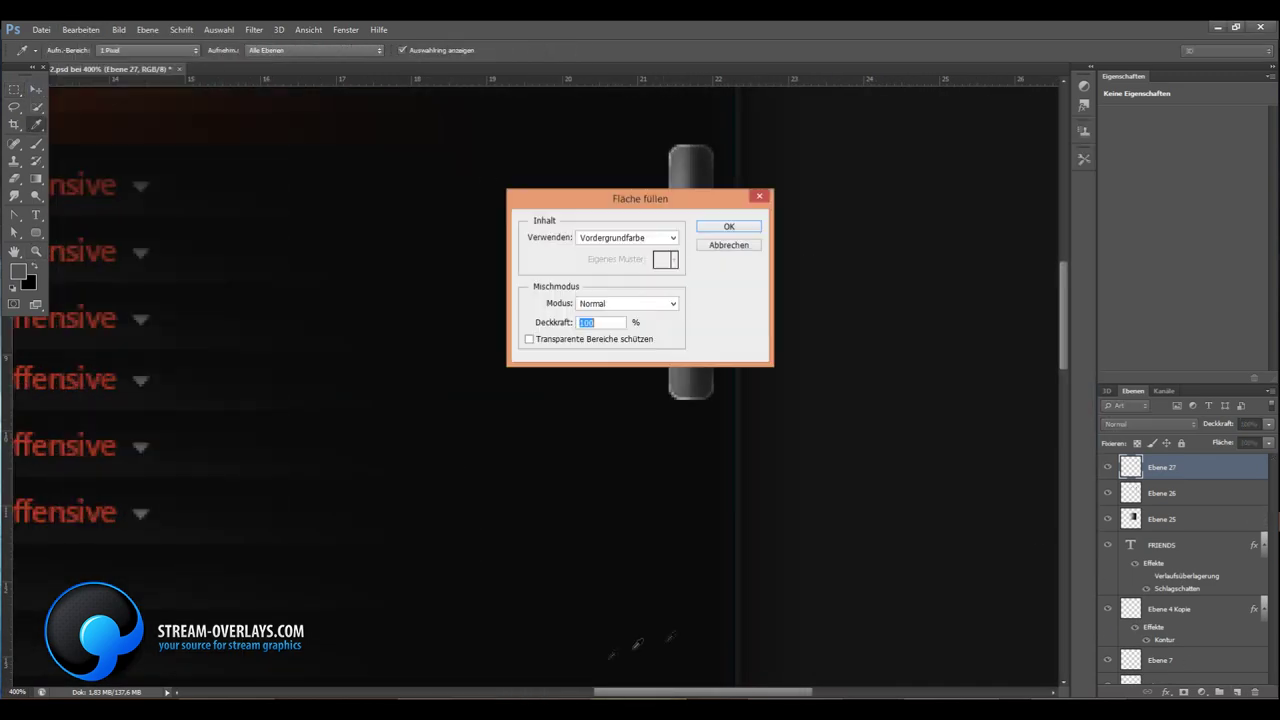
left_click(637, 231)
left_click(625, 366)
left_click(726, 226)
Duplicate the white dot into a row and merge the copies into one layer
right_click(80, 243)
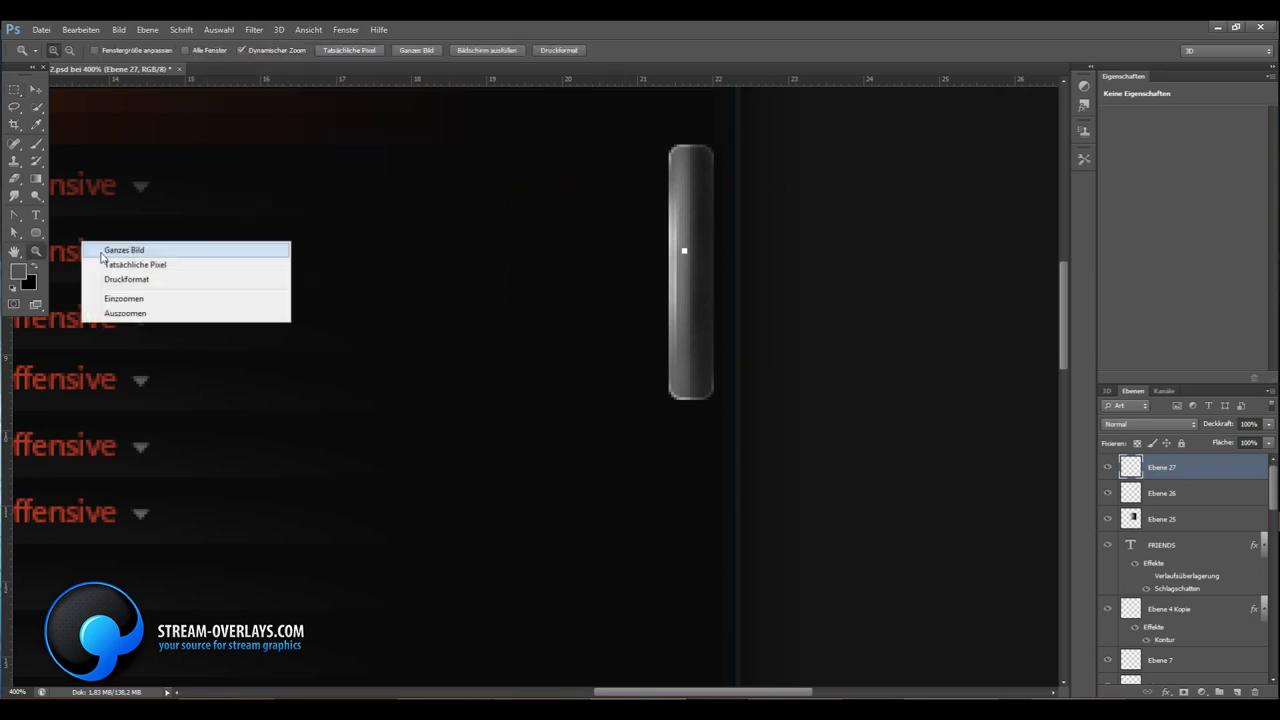
left_click(110, 250)
key("v")
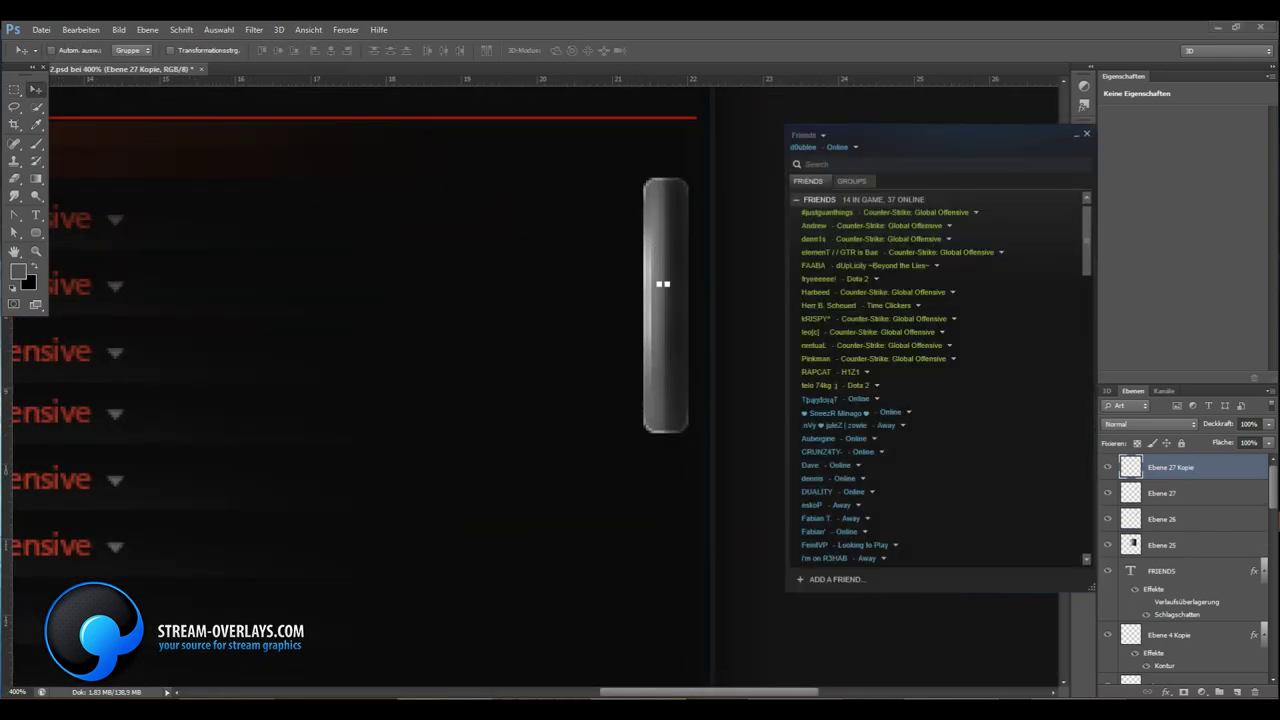
key("alt+Right")
key("alt+Right")
left_click(1167, 546, "shift")
key("ctrl+e")
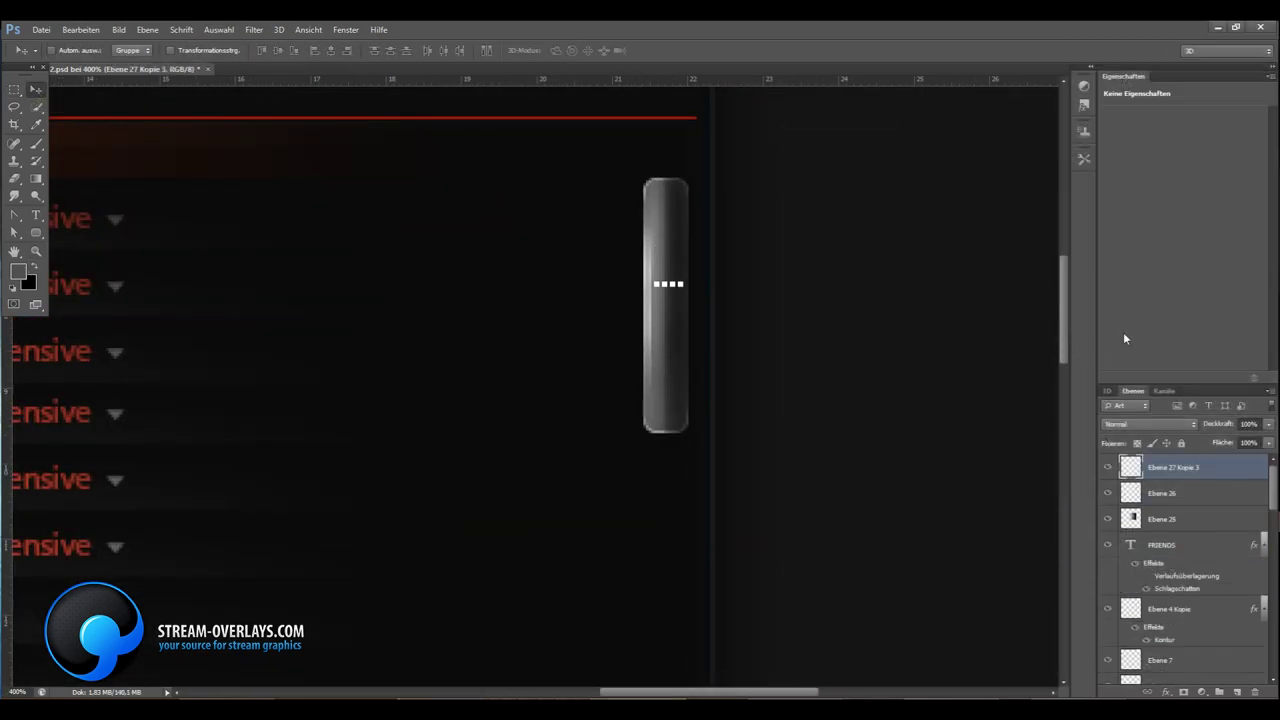
Zoom in and resize the row of white dots
key("z")
left_click(653, 227)
left_click(653, 227)
left_click(653, 227)
key("ctrl+t")
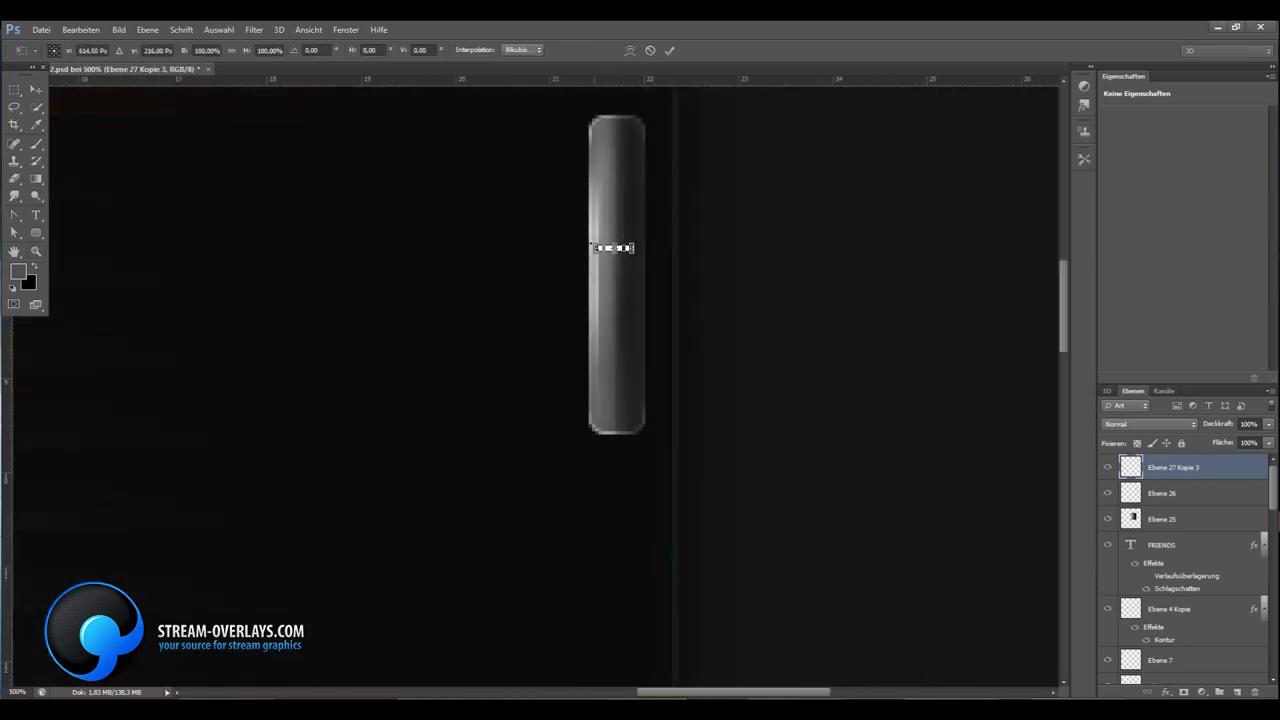
key("Return")
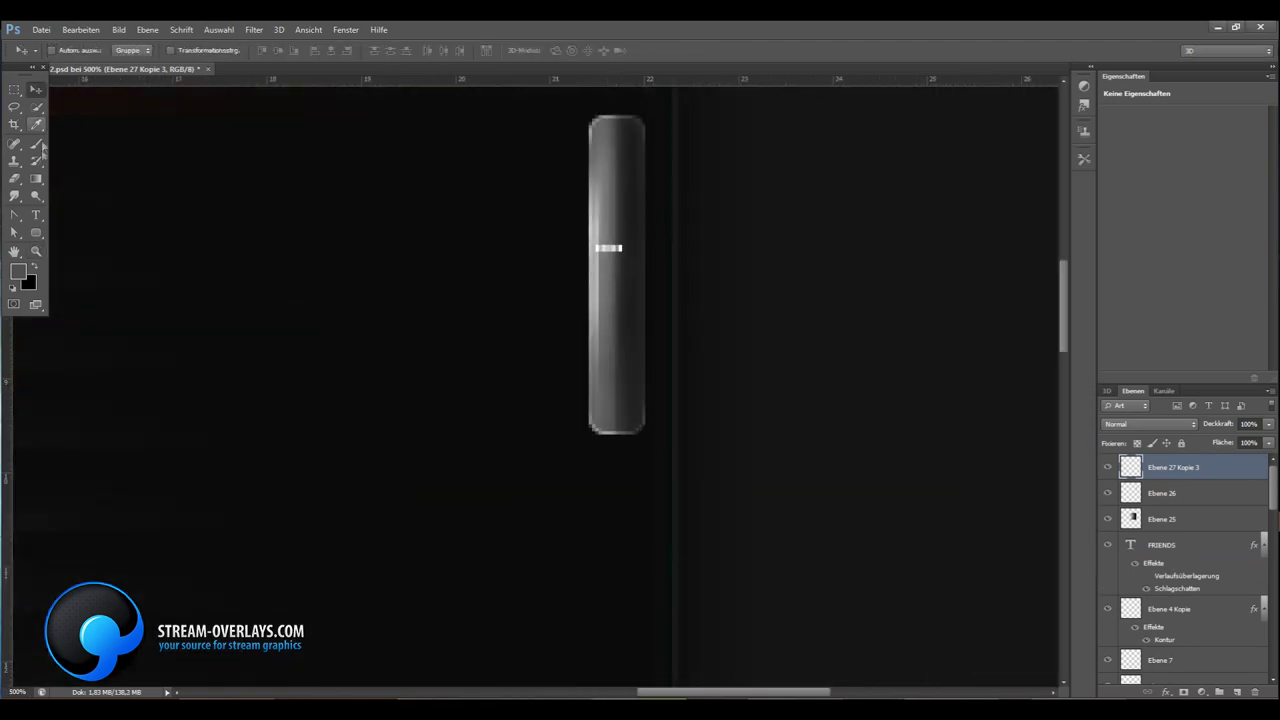
Stack copies of the dot row downward and merge them into one grip layer
right_click(271, 305)
left_click(300, 312)
left_click(696, 236)
left_click(36, 90)
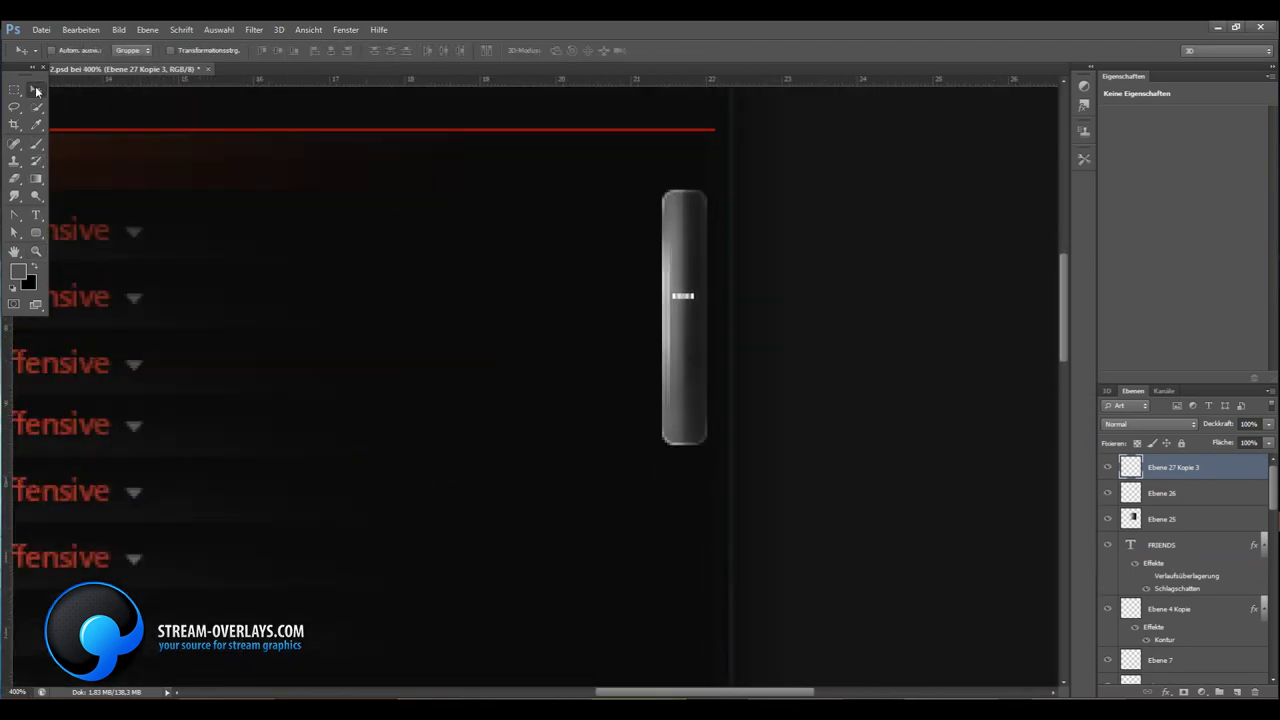
key("ctrl+j")
key("ctrl+j")
key("Down")
key("Down")
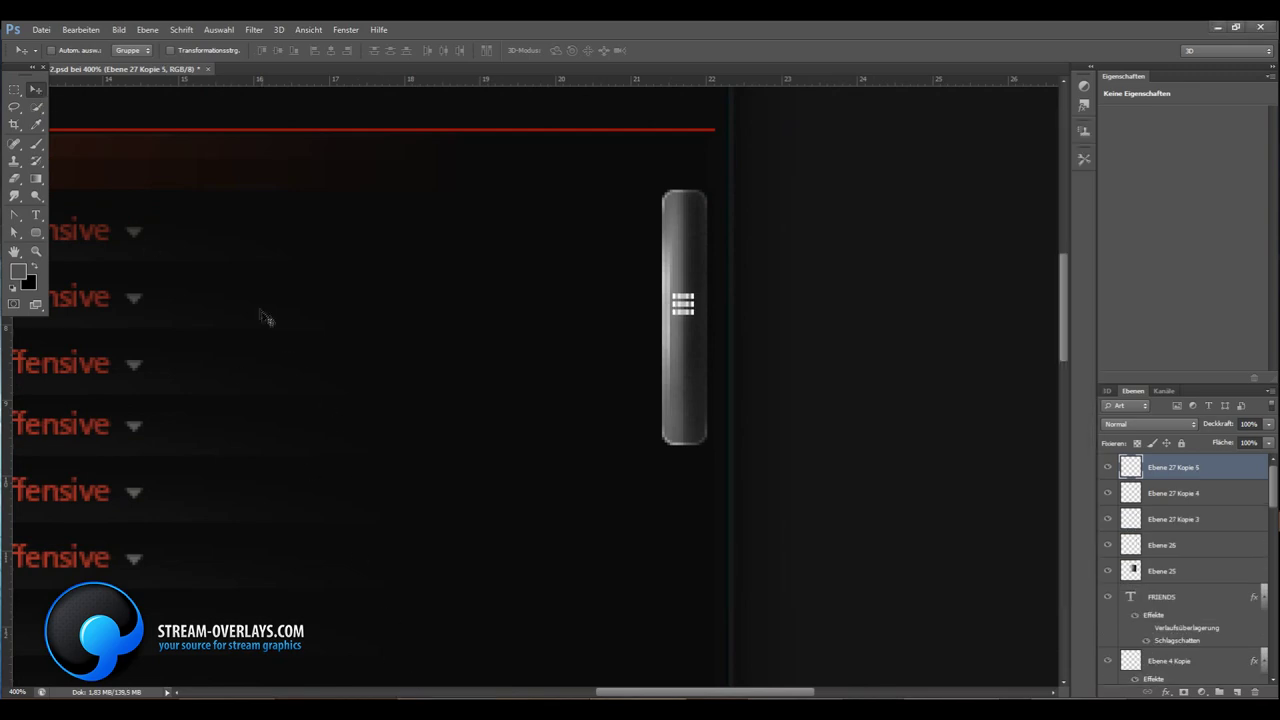
key("Down")
key("Down")
right_click(1170, 550)
left_click(1136, 335)
Give the grip lines a Schlagschatten (drop shadow) layer style
right_click(160, 265)
left_click(180, 272)
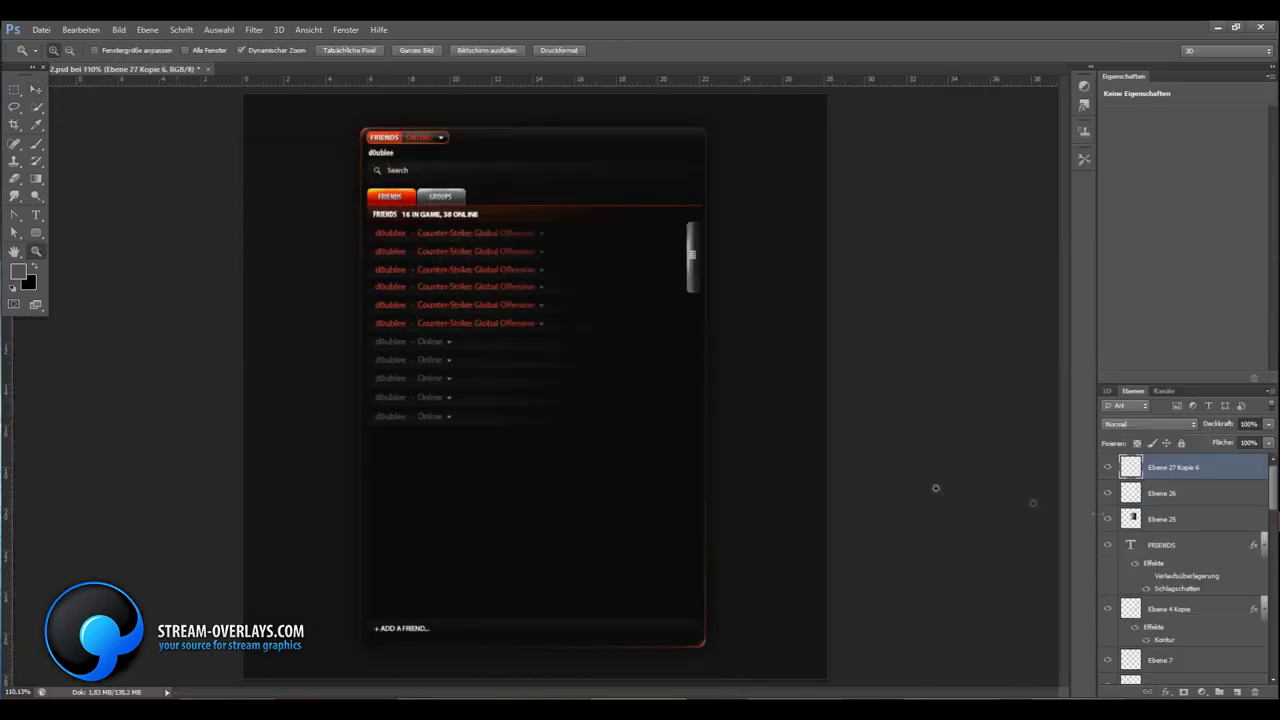
double_click(1235, 465)
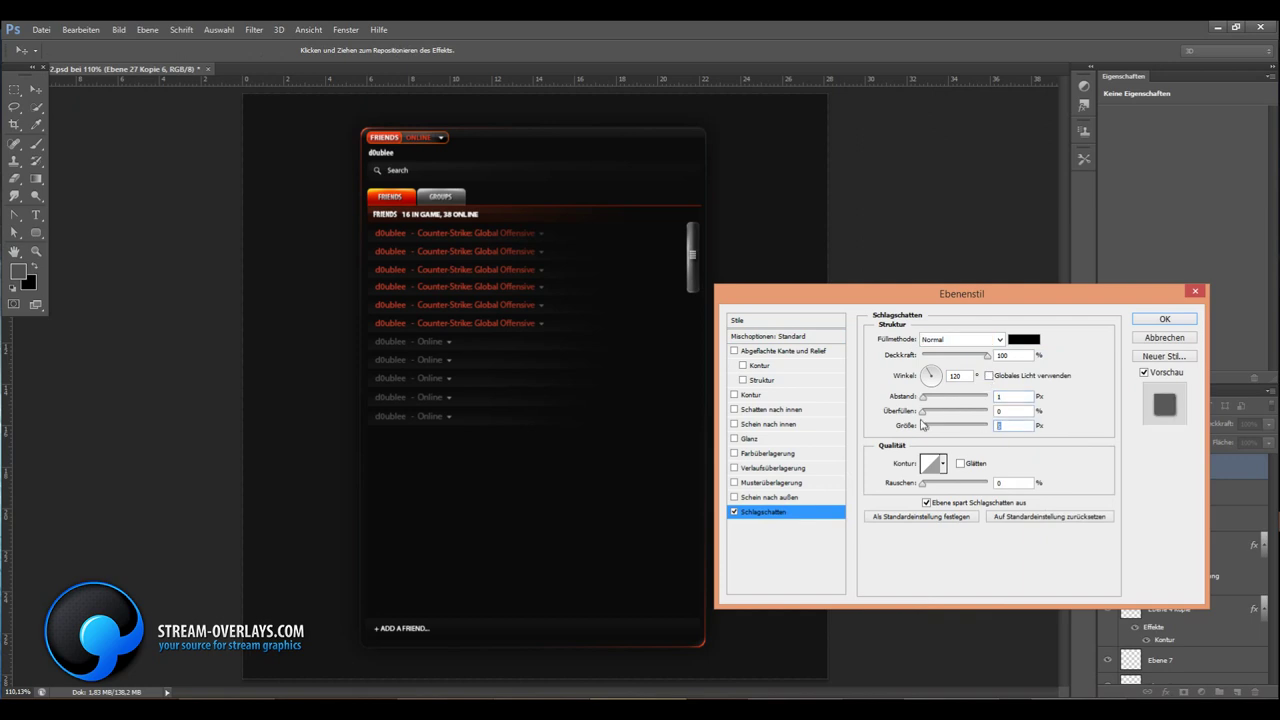
key("Return")
Duplicate the scrollbar thumb layer Ebene 26
key("z")
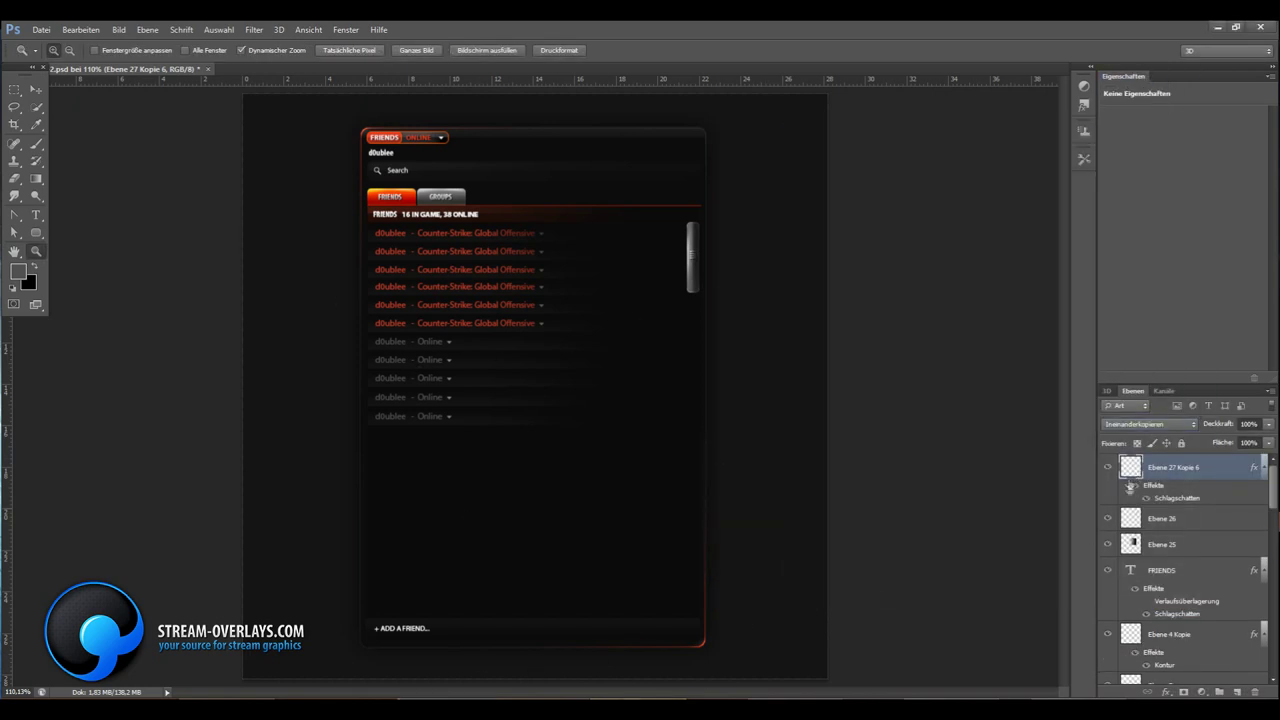
left_click(1162, 518)
key("ctrl+j")
Clear the selection and select the arrow layer Ebene 7 Kopie 2
key("v")
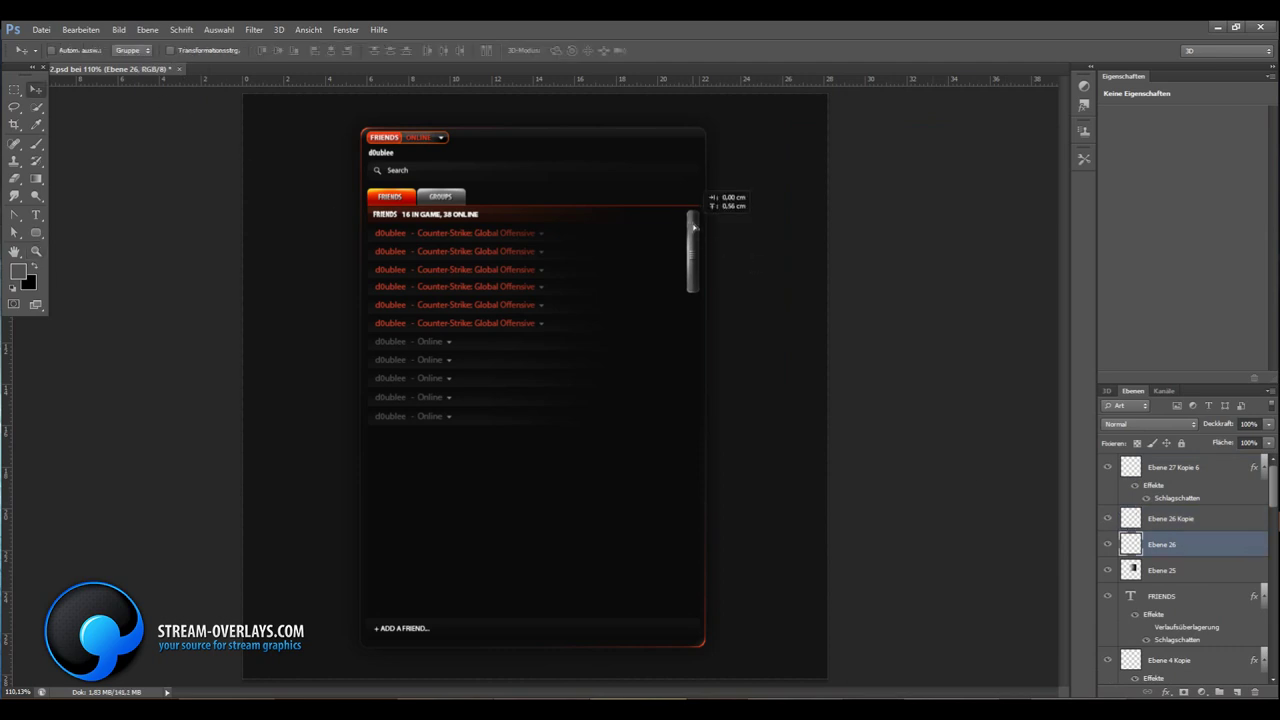
key("m")
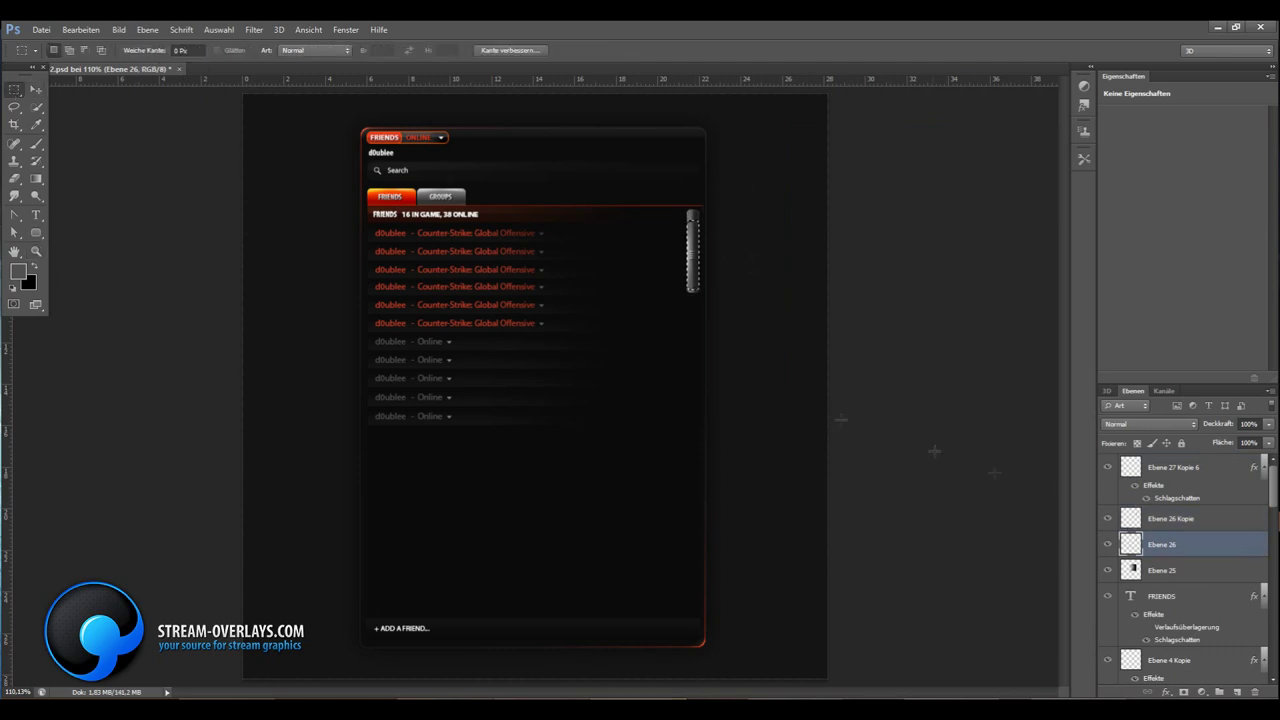
key("ctrl+d")
left_click(1118, 518)
left_click(35, 89)
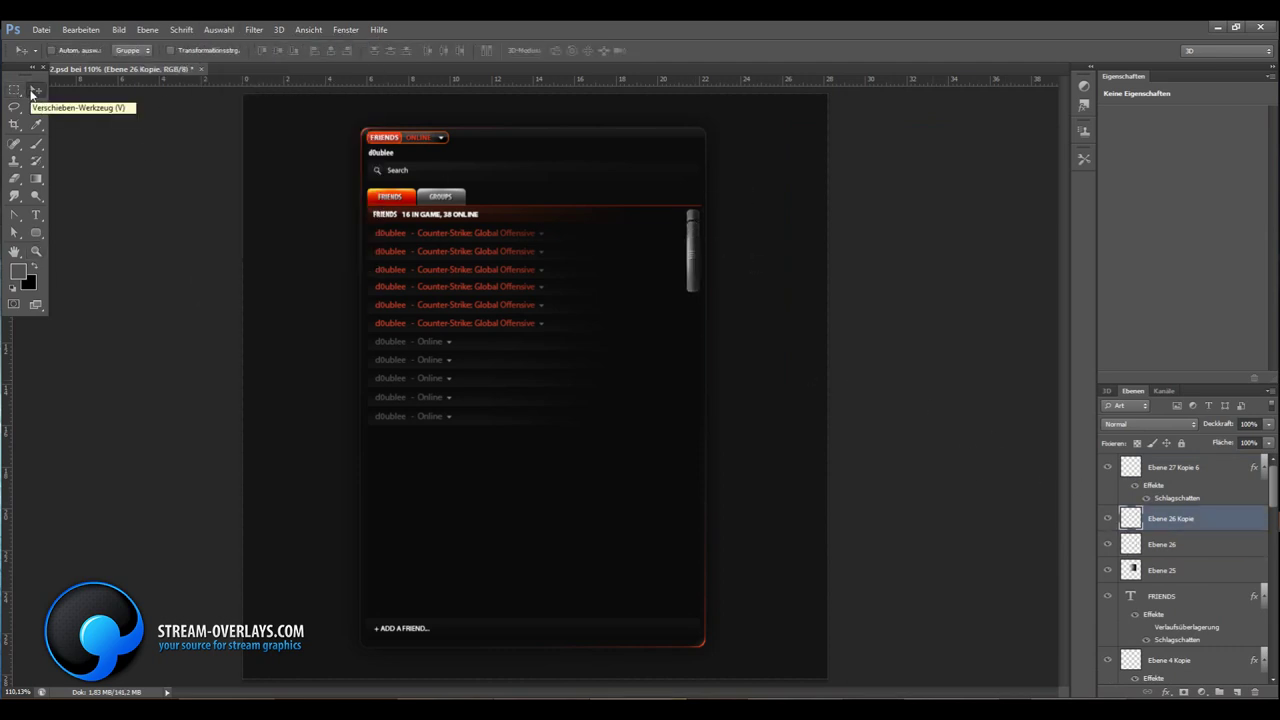
key("alt+bracketleft")
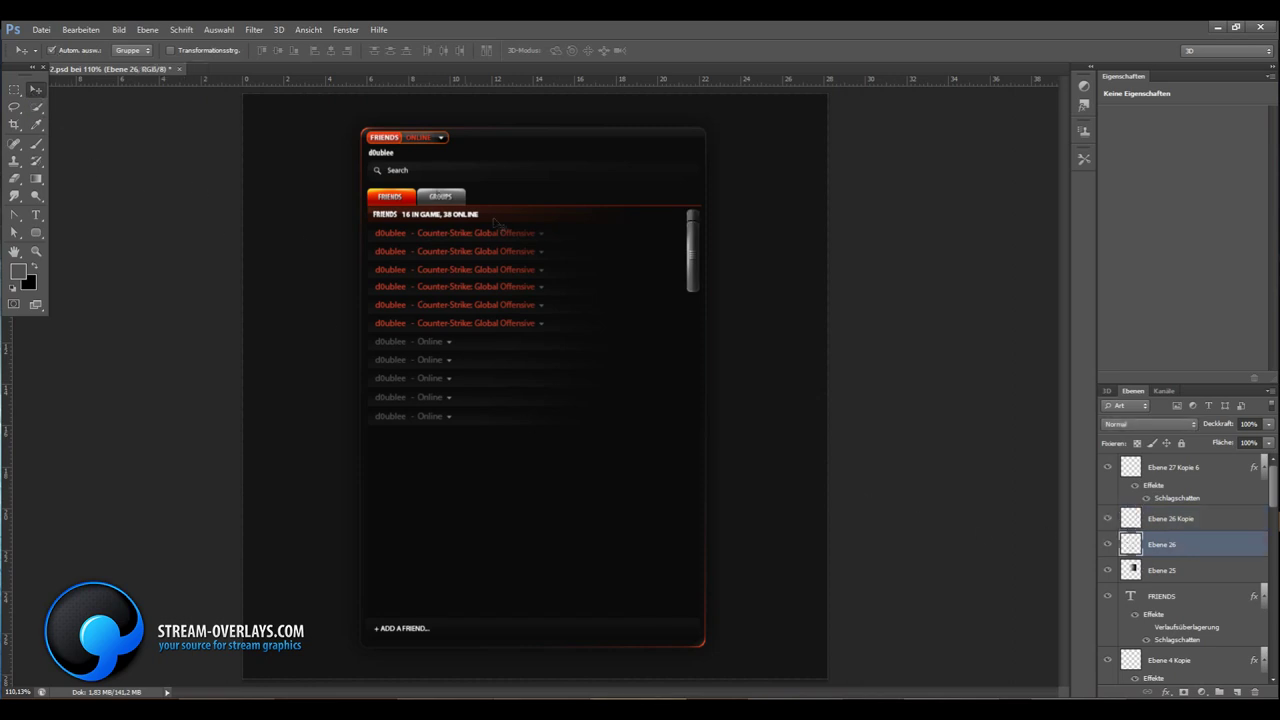
key("alt+bracketleft")
key("alt+bracketleft")
key("alt+bracketleft")
key("alt+bracketleft")
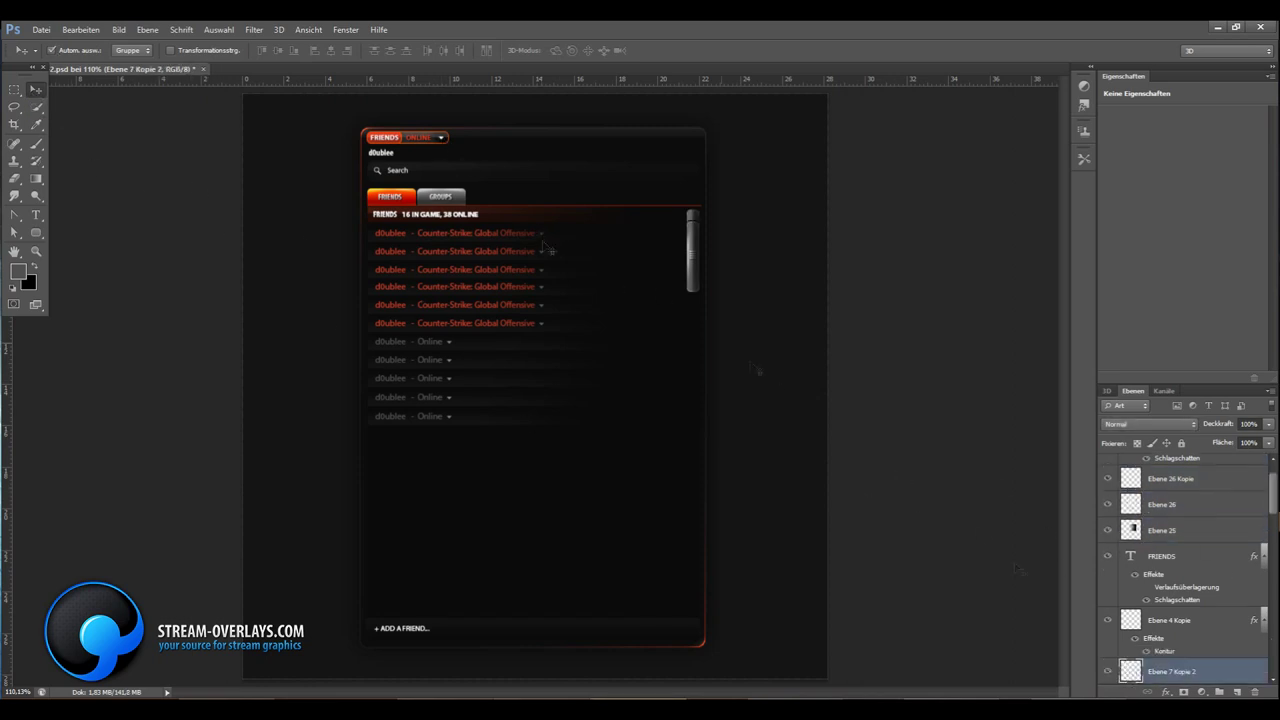
key("ctrl+plus")
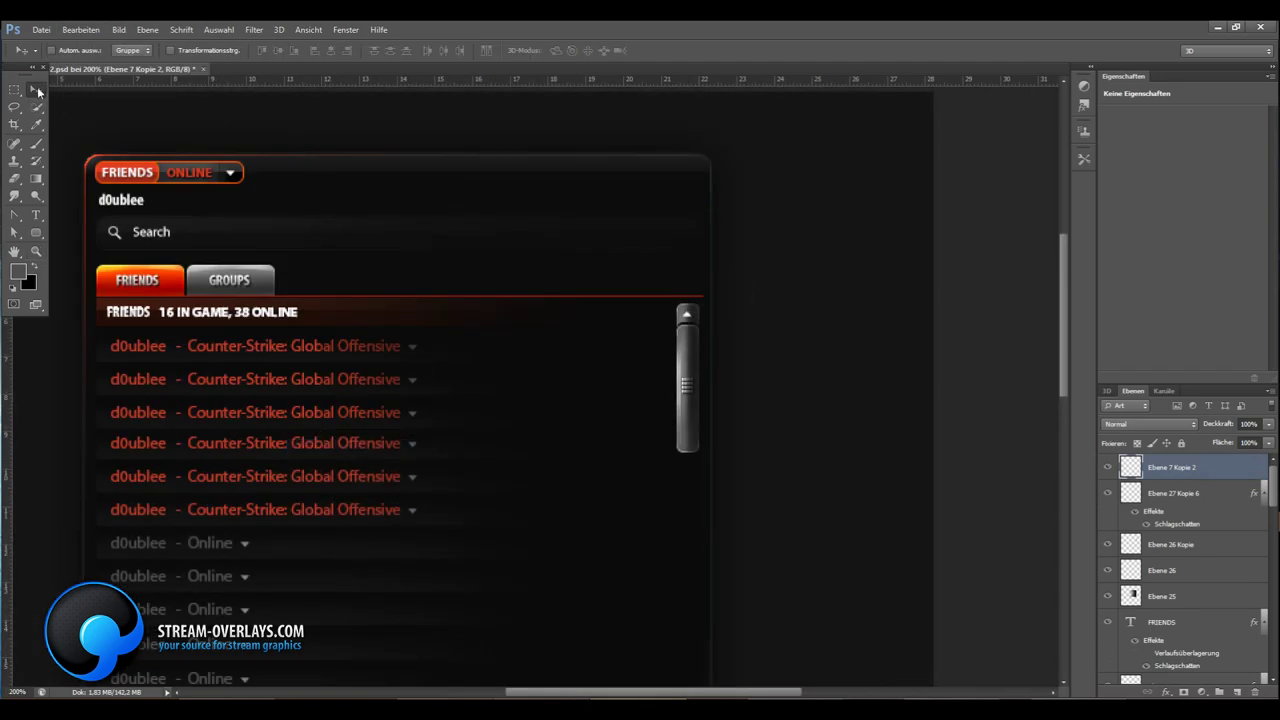
key("z")
key("ctrl+0")
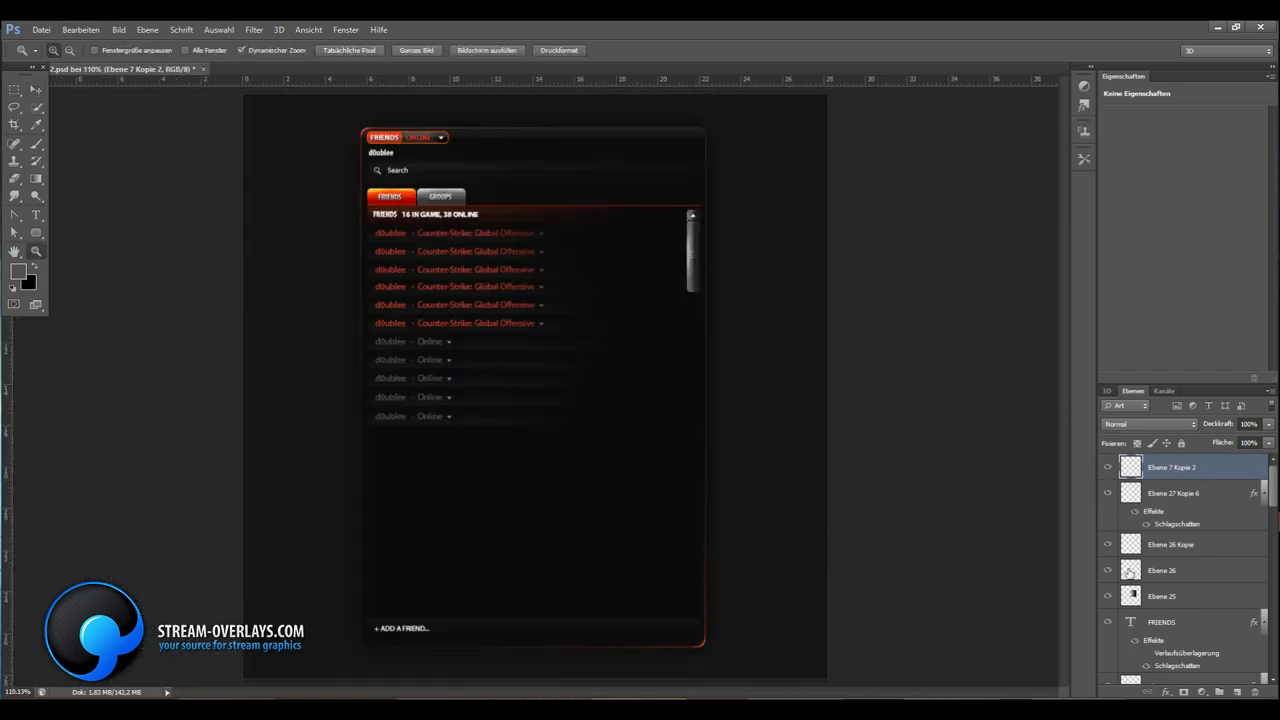
Group the arrow with Ebene 26 as Gruppe 5, duplicate it, and drag the copy down
left_click(1162, 570, "ctrl")
key("ctrl+g")
right_click(1165, 467)
left_click(1100, 146)
key("Return")
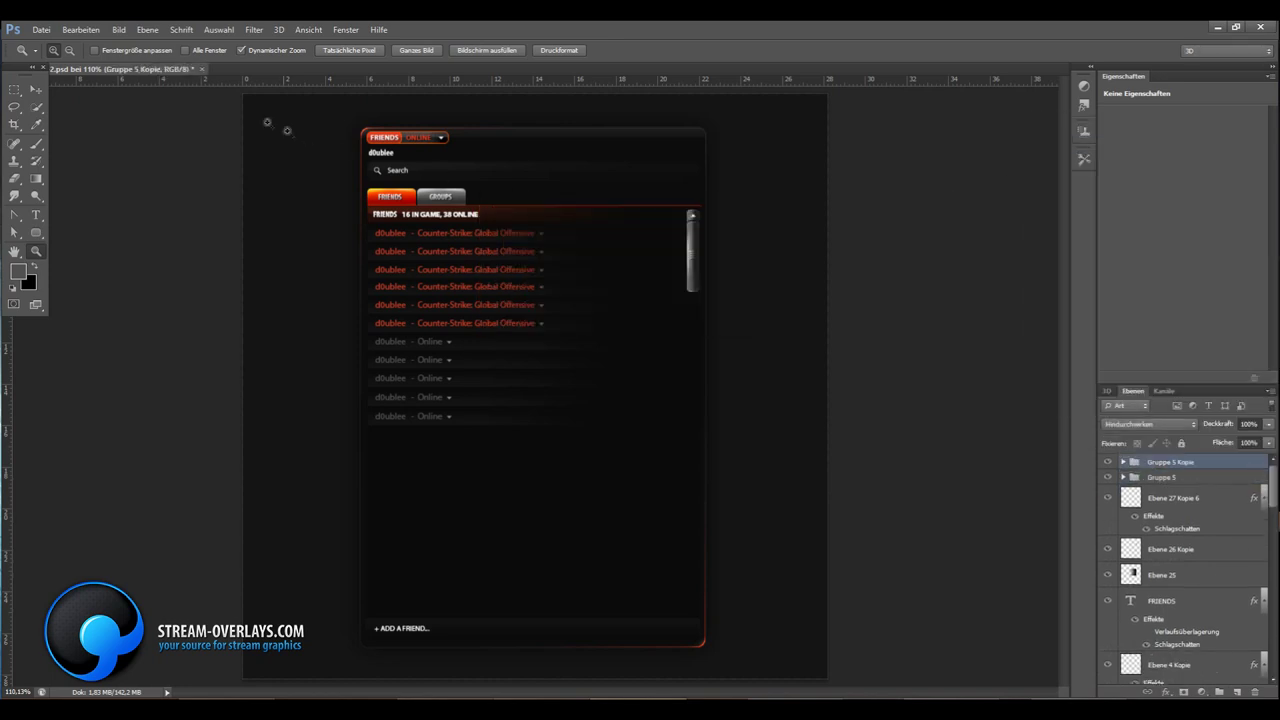
key("v")
left_click_drag(690, 320, 698, 434)
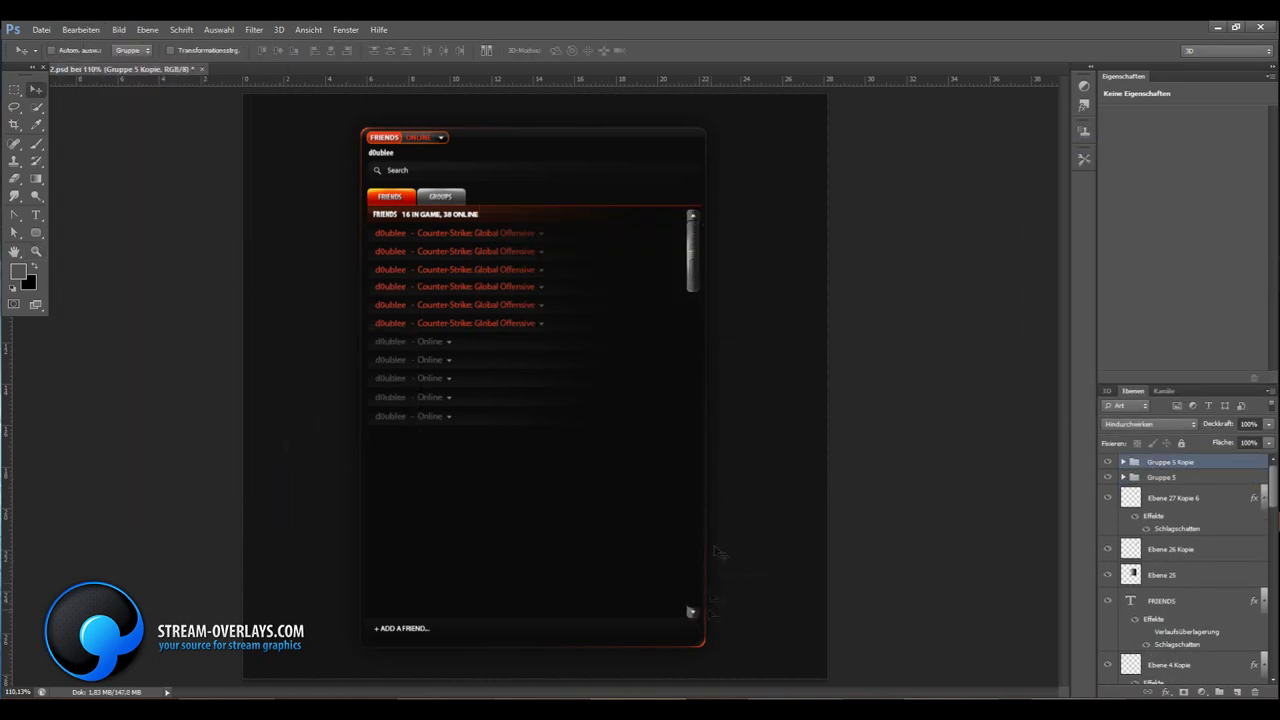